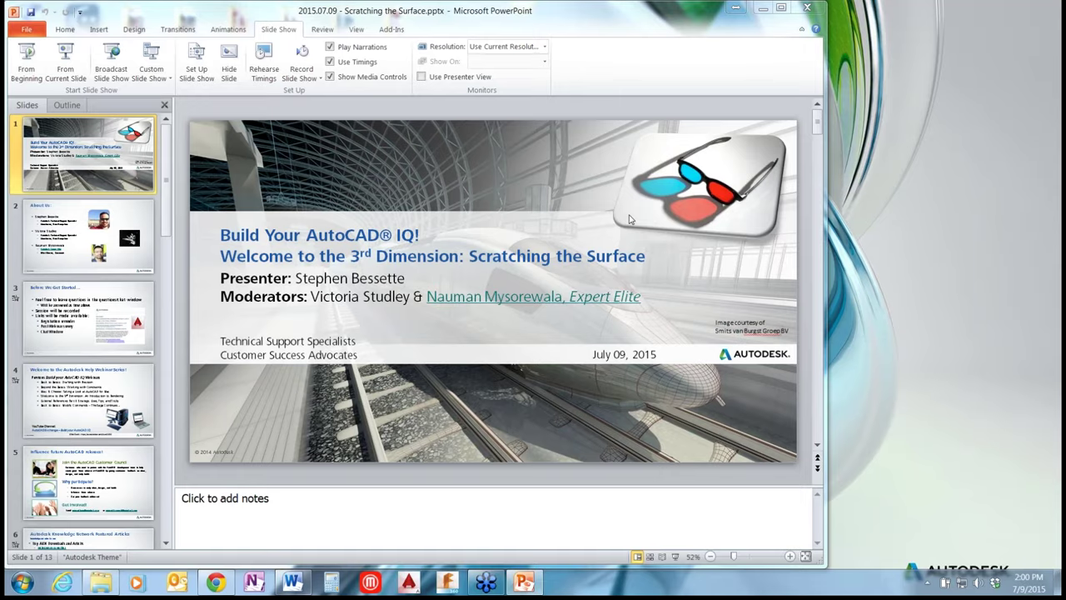
# Present the Scratching the Surface deck from the title slide and advance to the About Us slide
pyautogui.press('F5')
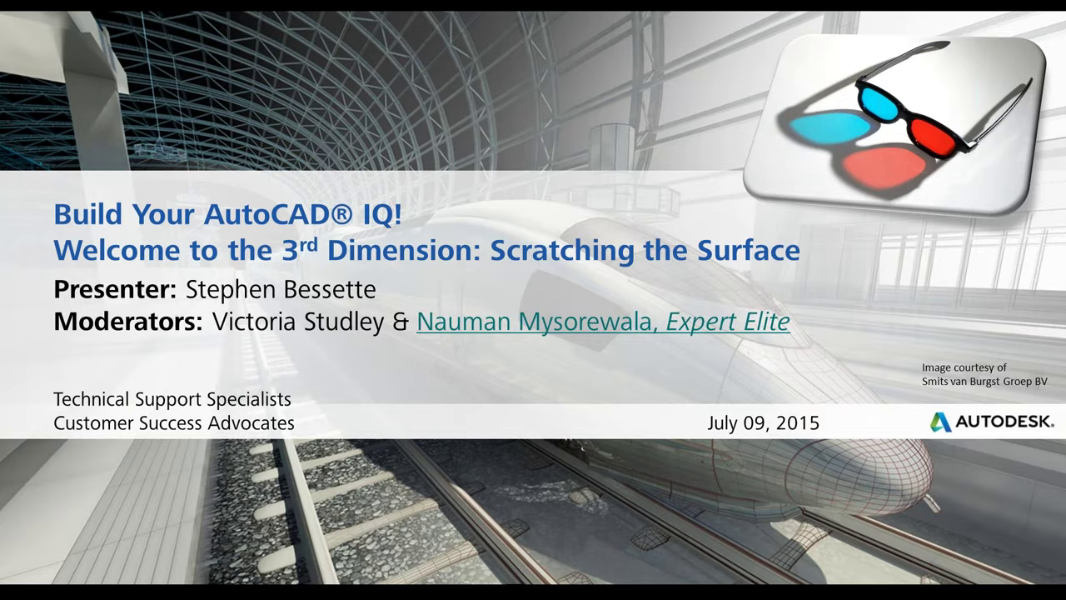
pyautogui.press('Right')
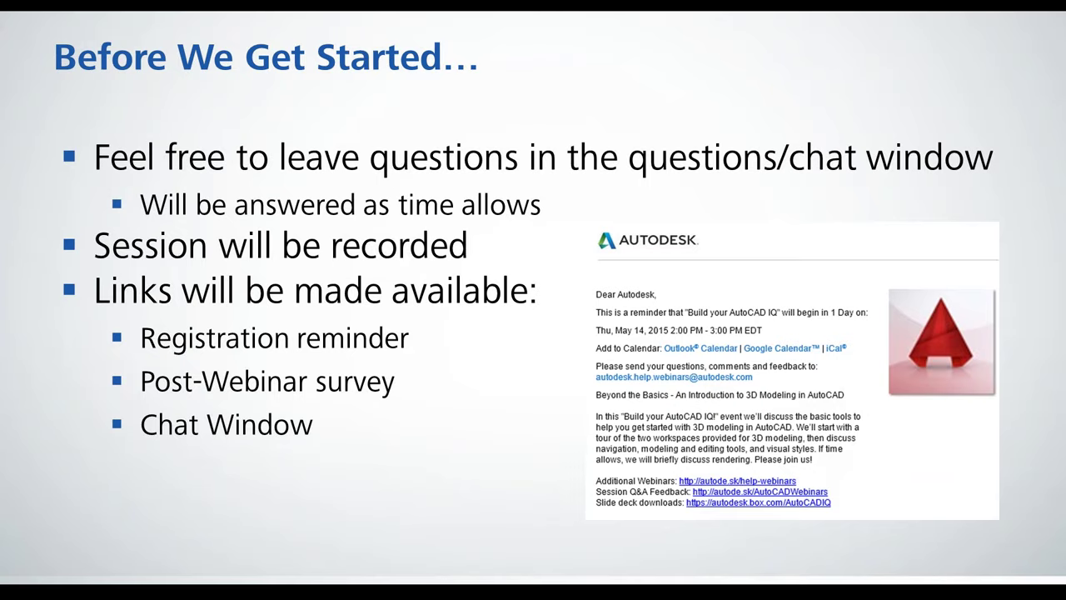
# Advance to the Welcome to the Autodesk Help Webinar Series! slide
pyautogui.press('Right')
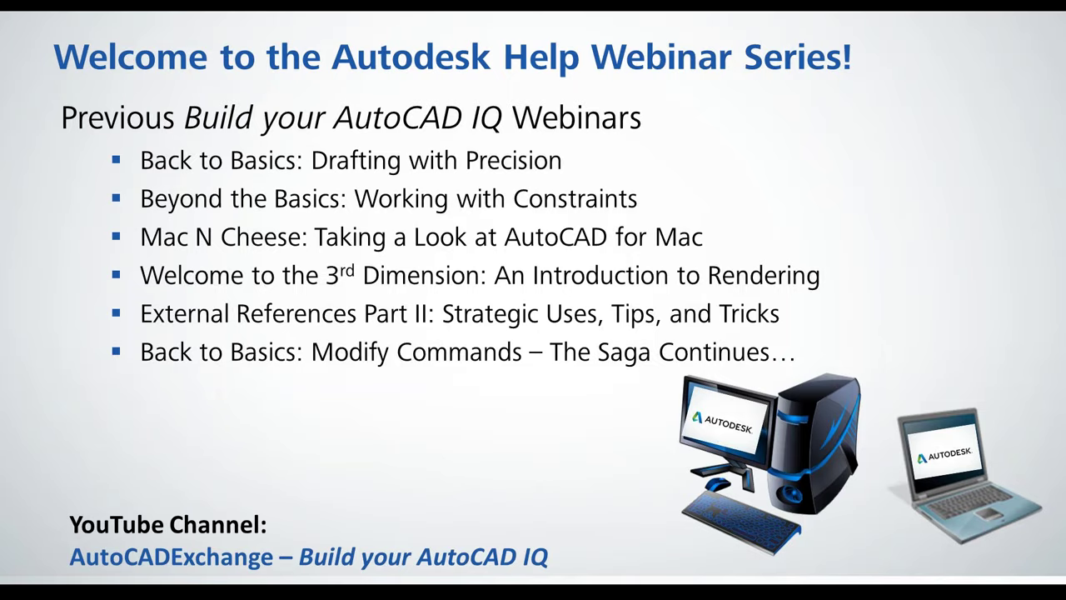
# Advance to the Influence future AutoCAD releases! slide
pyautogui.press('Right')
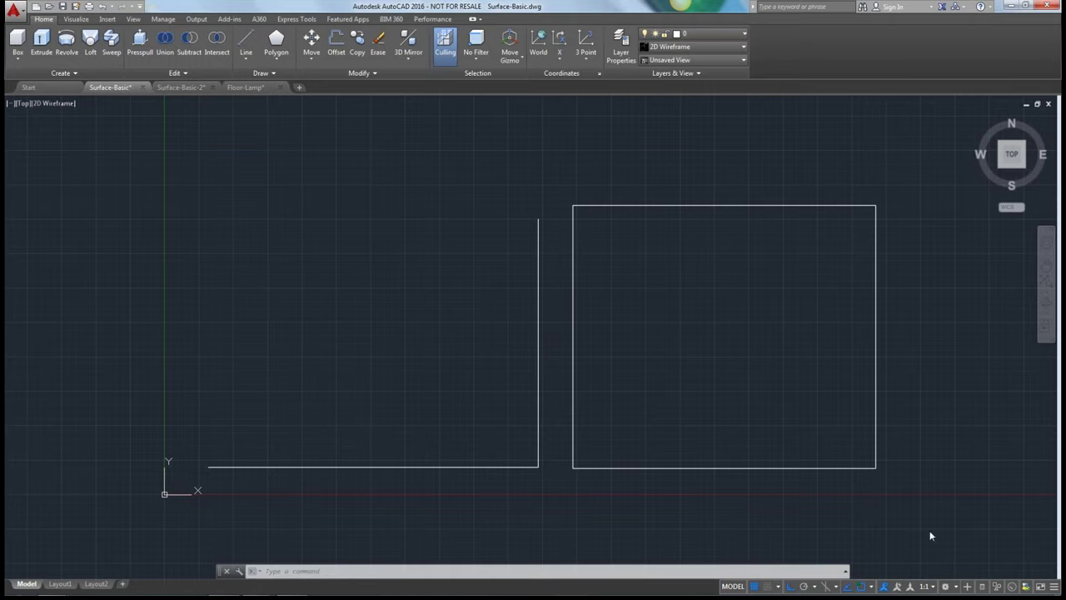
# Check the workspace list without switching, then pin the Create panel's extra 3D tools open
pyautogui.click(957, 588)
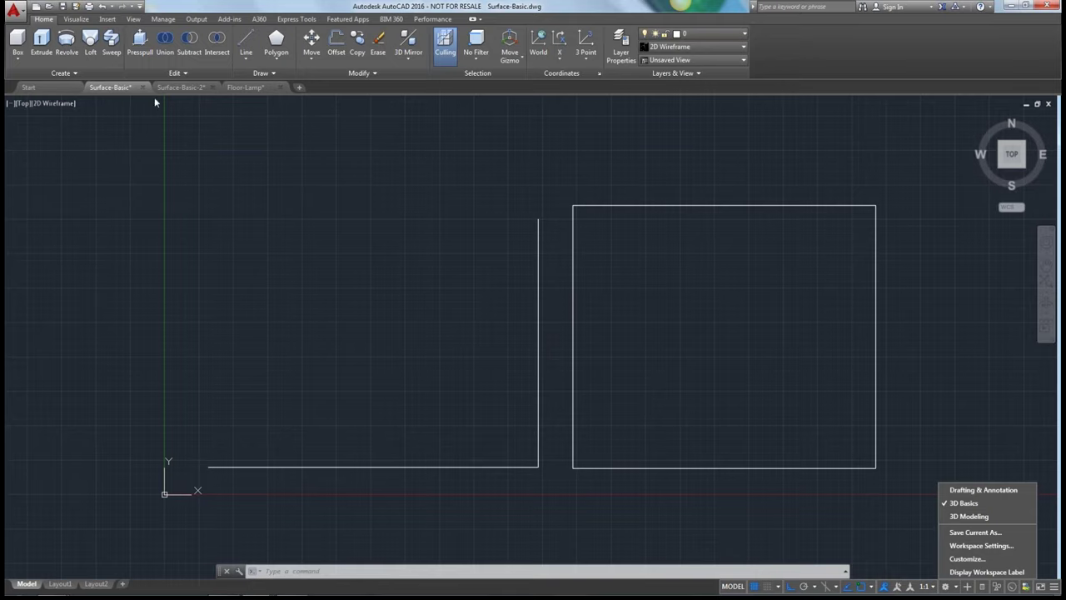
pyautogui.click(140, 271)
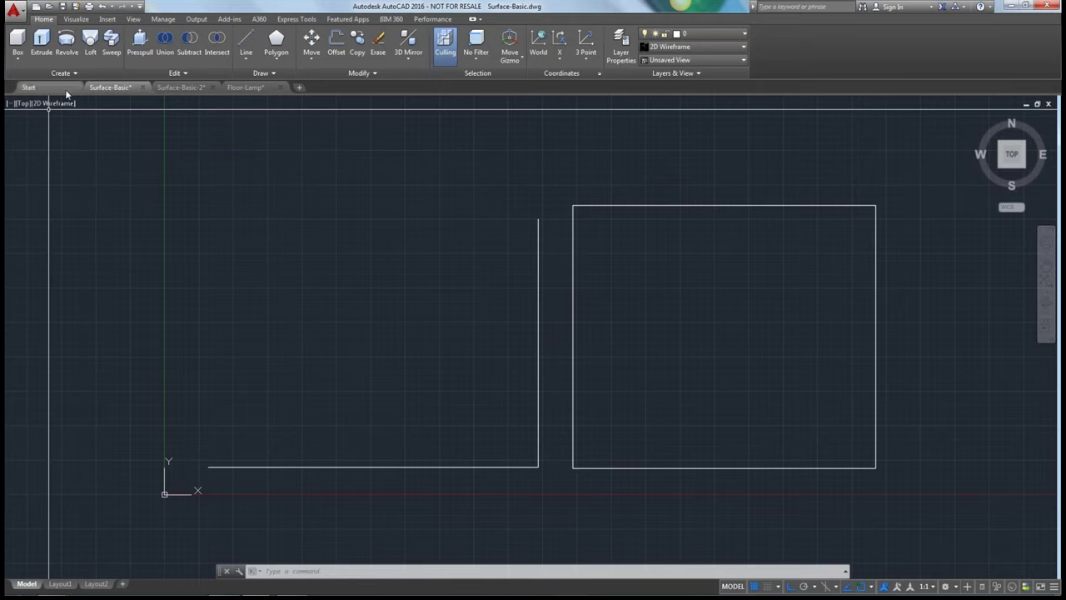
pyautogui.click(80, 73)
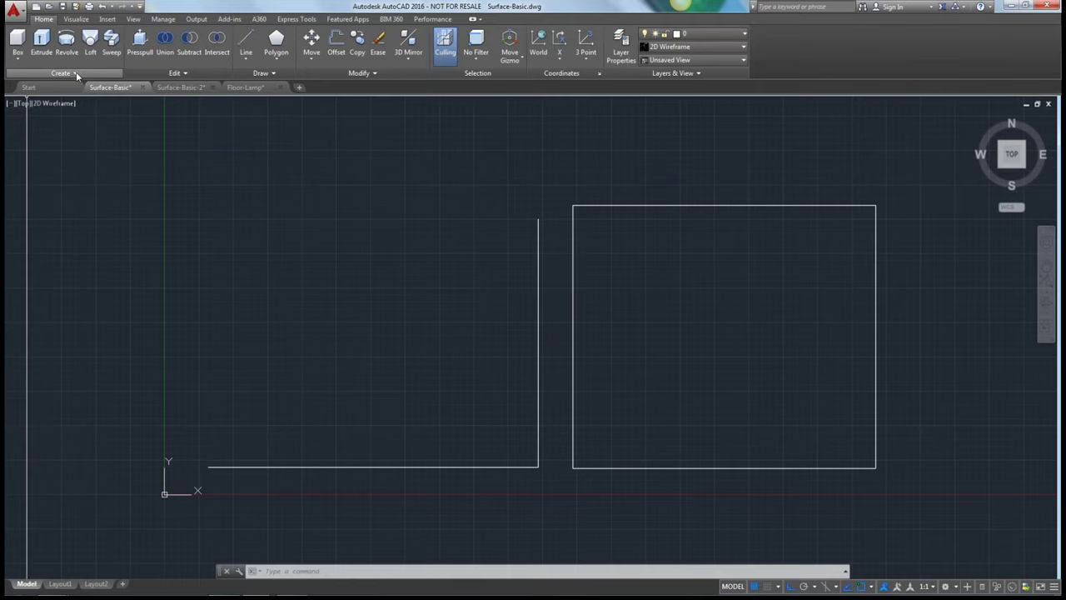
pyautogui.click(79, 74)
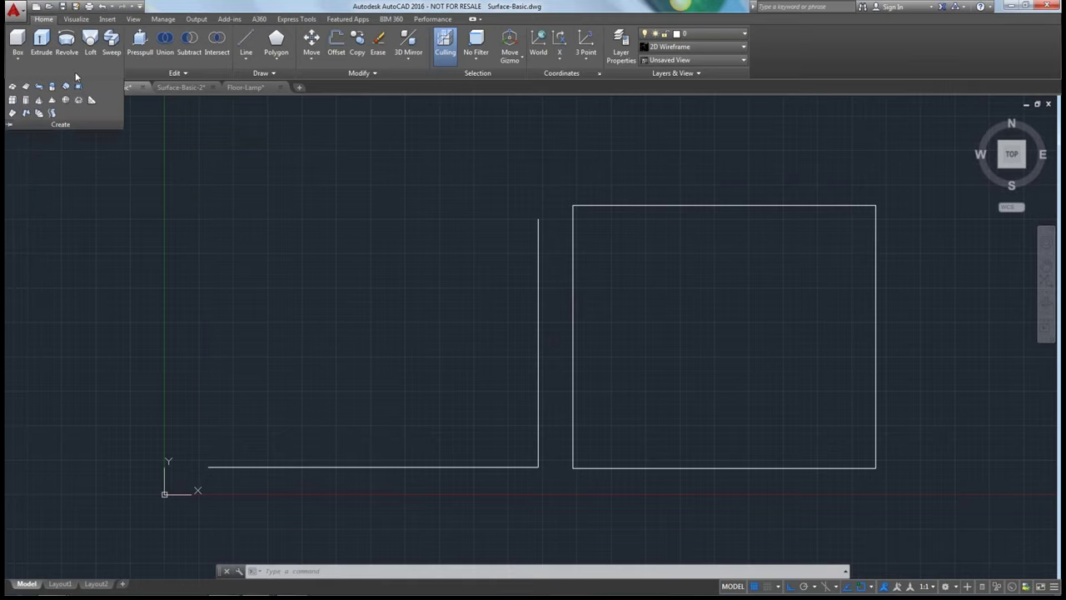
pyautogui.click(10, 125)
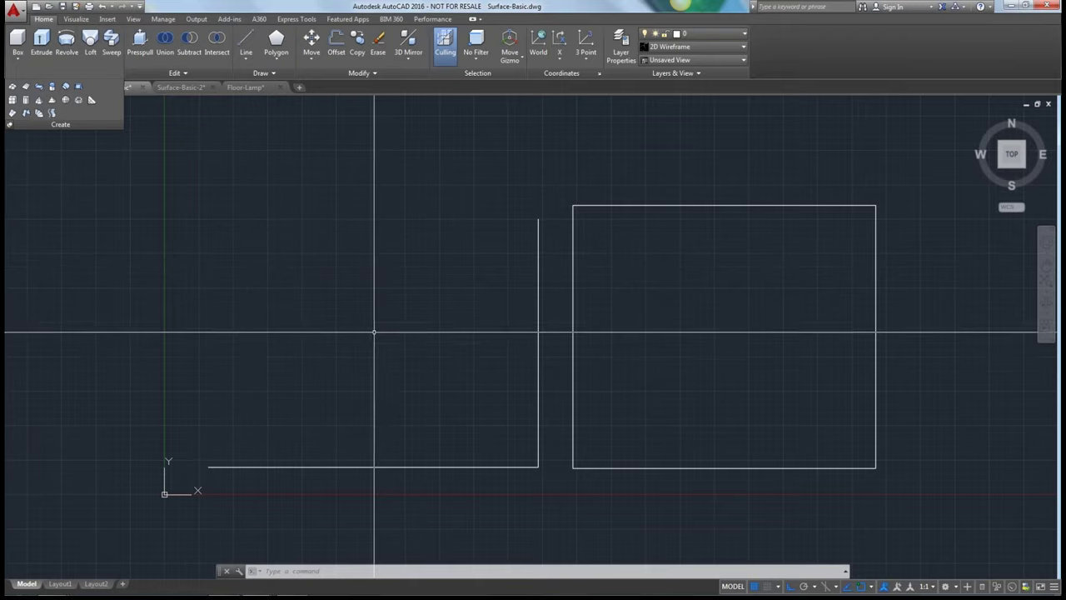
# Orbit to a 3D view and extrude the L-shaped polyline as a surface
pyautogui.keyDown('shift'); pyautogui.moveTo(377, 342); pyautogui.dragTo(306, 230, button='middle'); pyautogui.keyUp('shift')
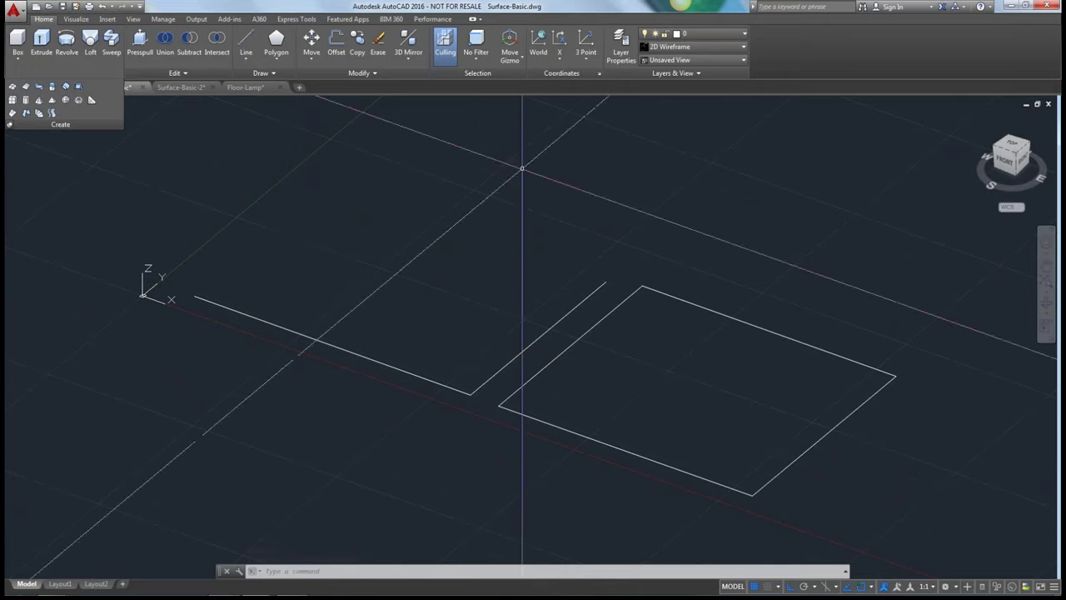
pyautogui.click(40, 44)
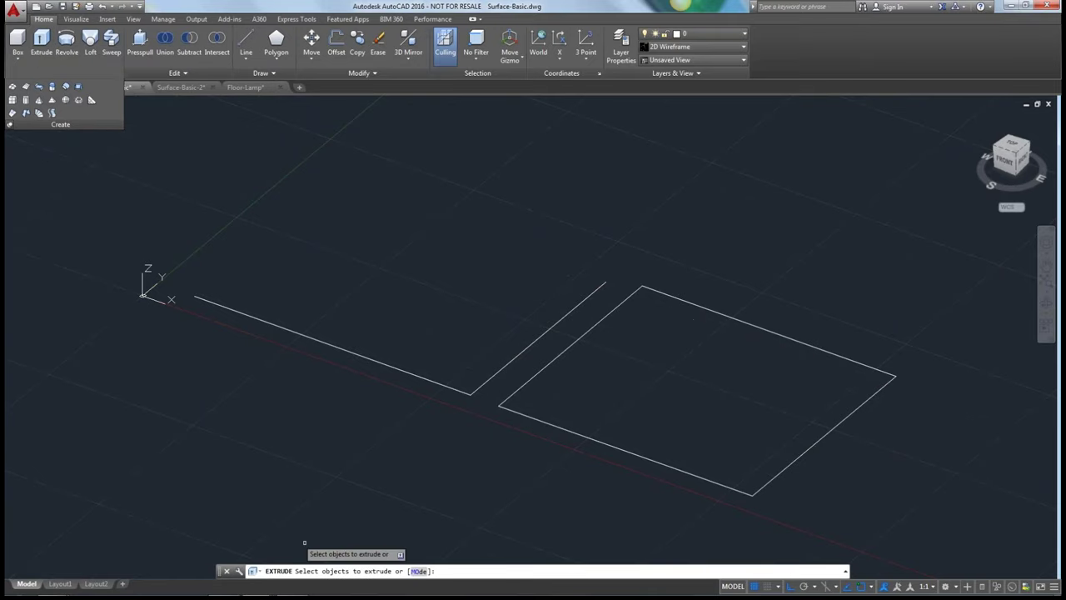
pyautogui.press('Escape')
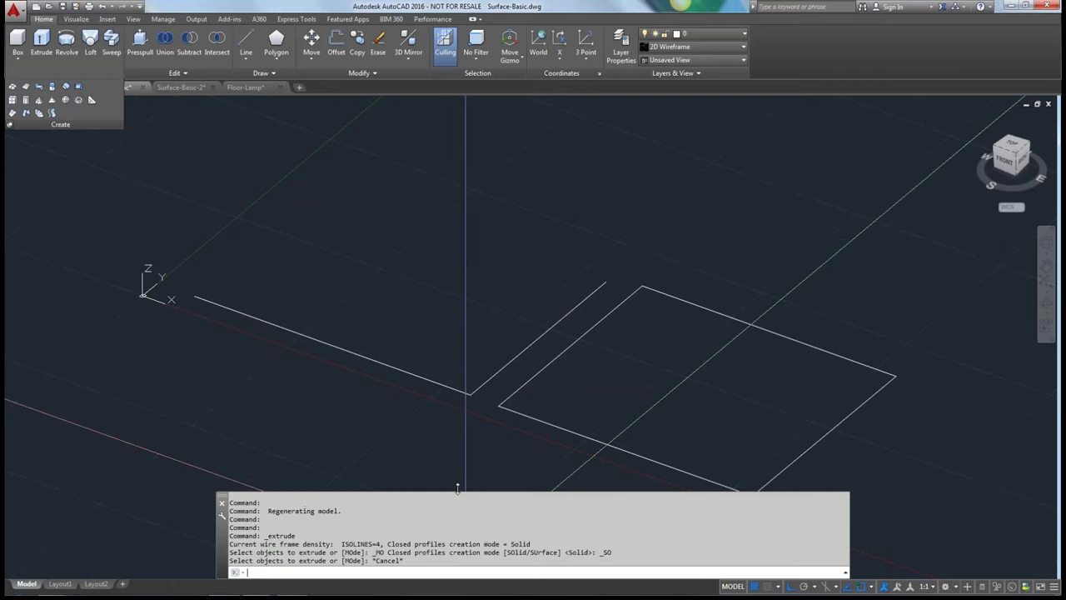
pyautogui.click(41, 41)
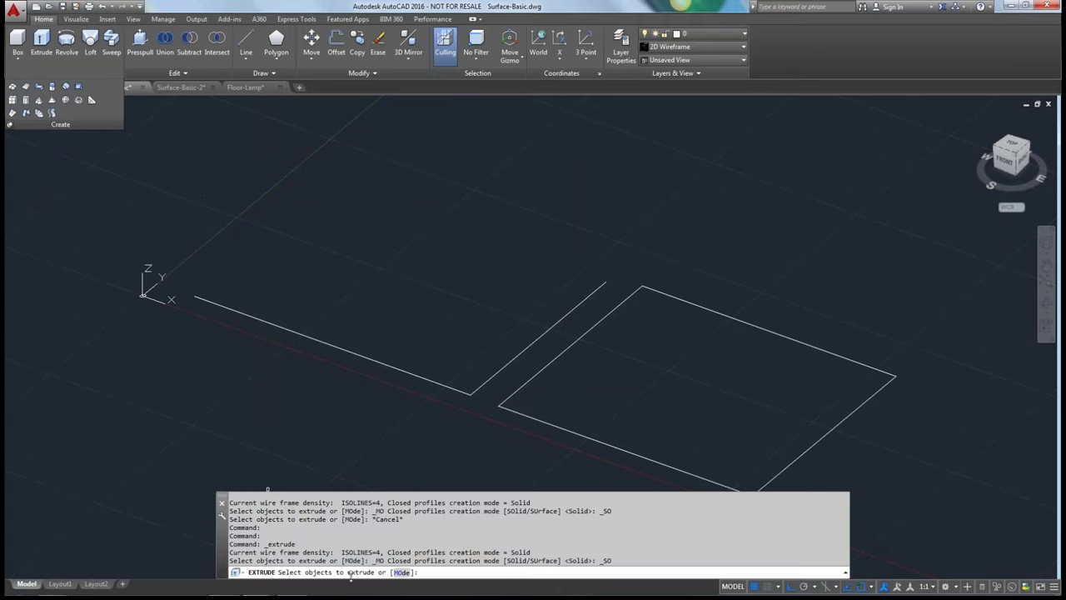
pyautogui.click(401, 573)
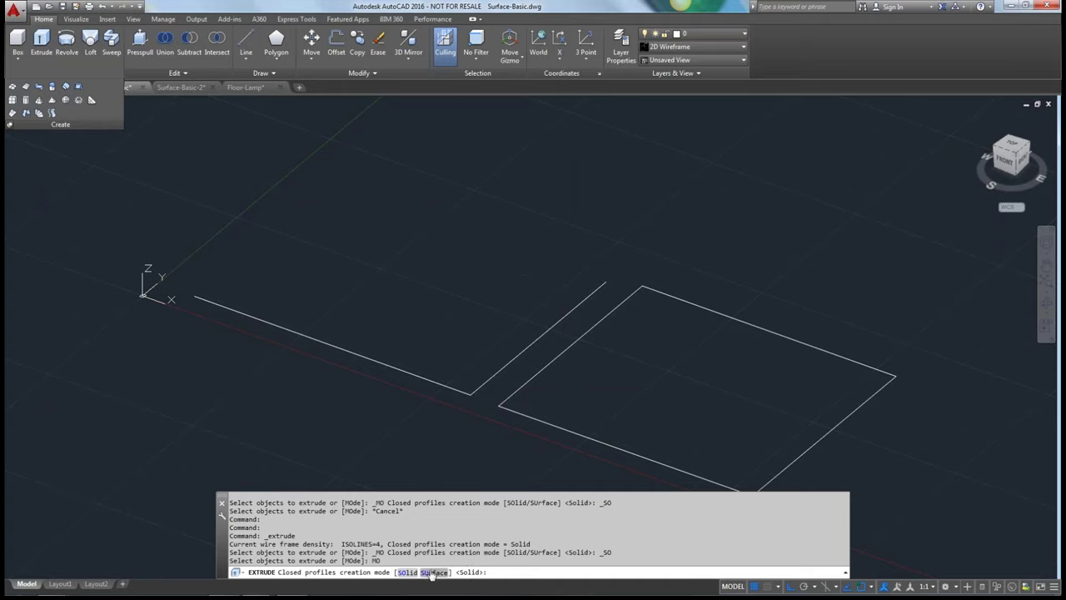
pyautogui.click(432, 573)
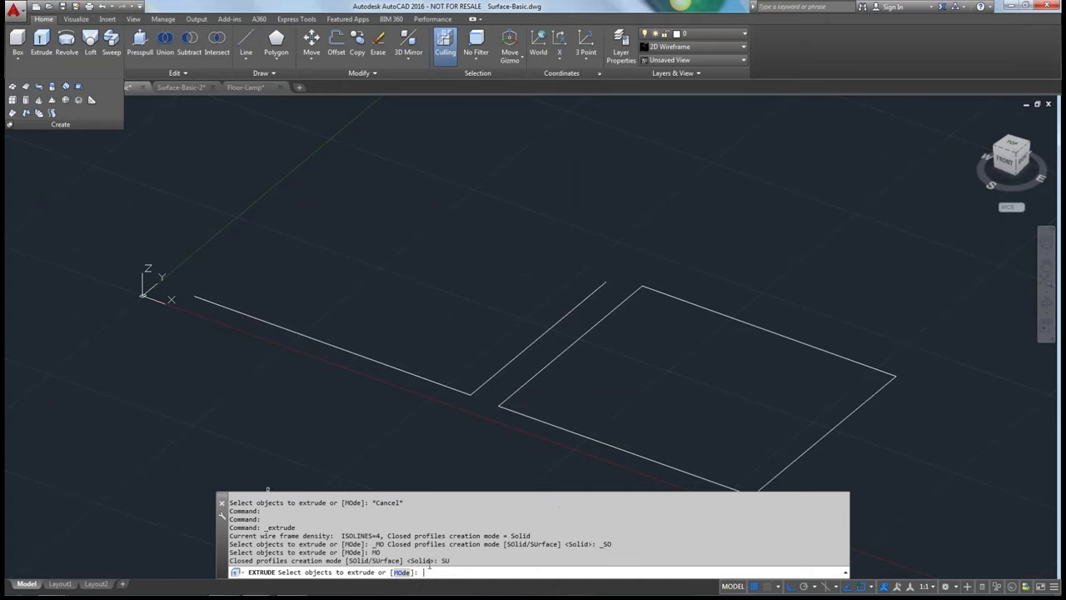
pyautogui.click(348, 352)
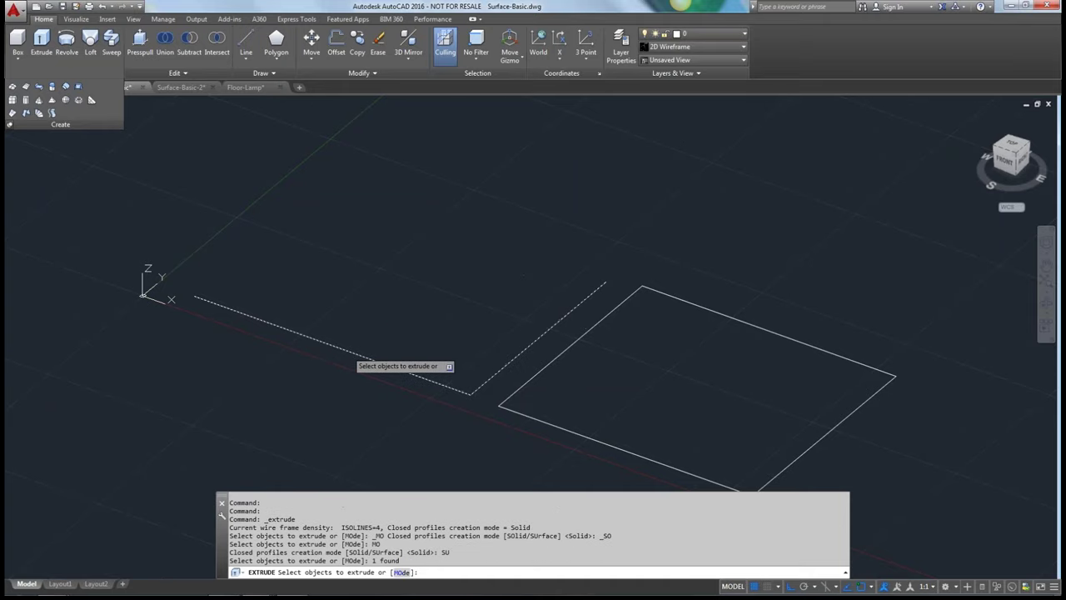
pyautogui.press('Return')
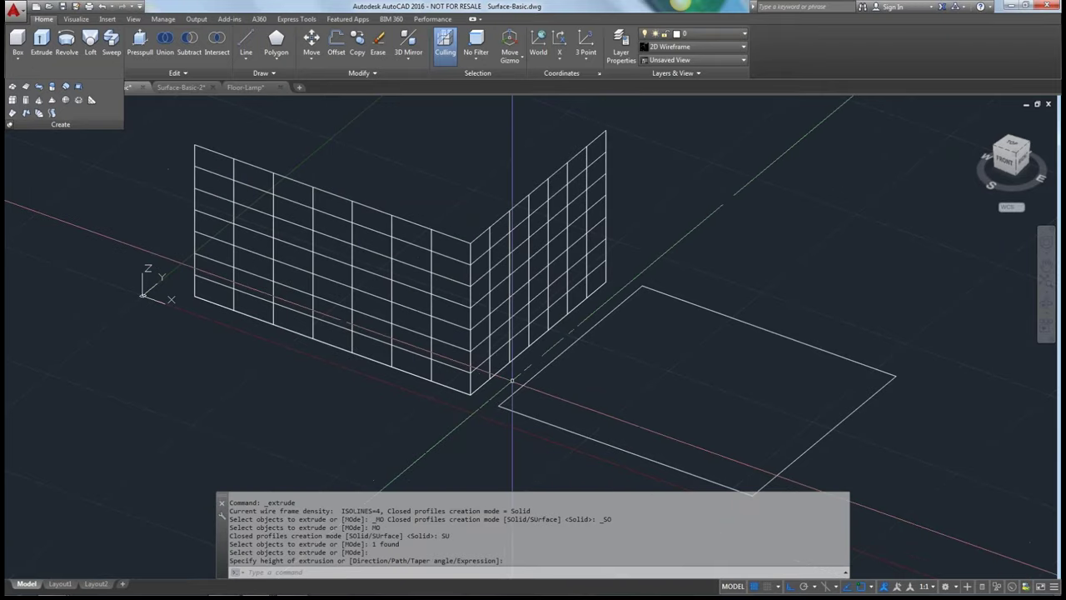
pyautogui.click(512, 381)
# Extrude the rectangle as a surface too, then frame the line and spline
pyautogui.press('Return')
pyautogui.click(518, 391)
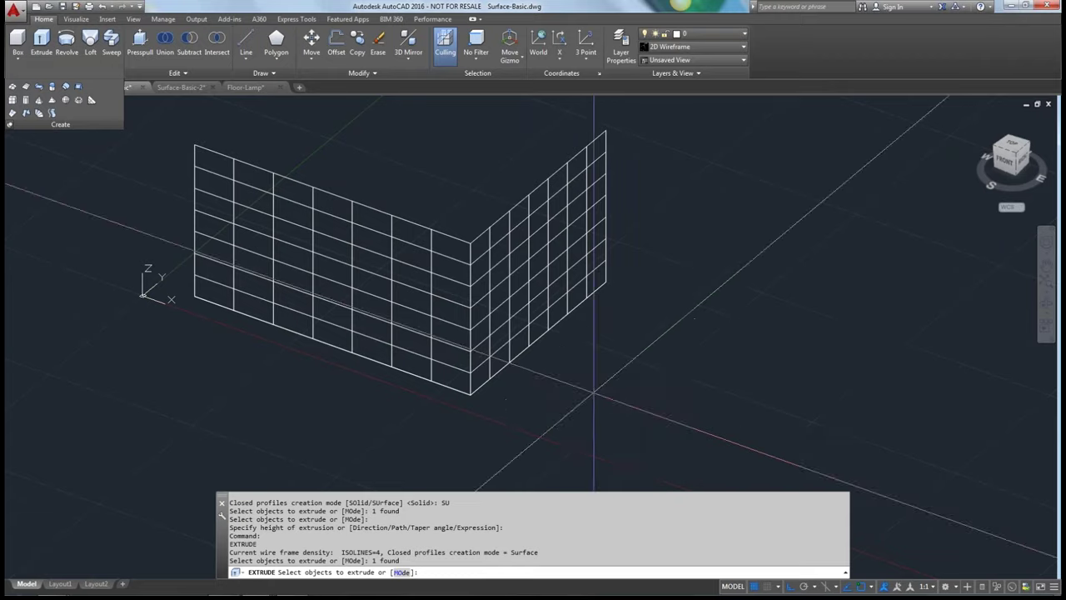
pyautogui.press('Return')
pyautogui.click(618, 306)
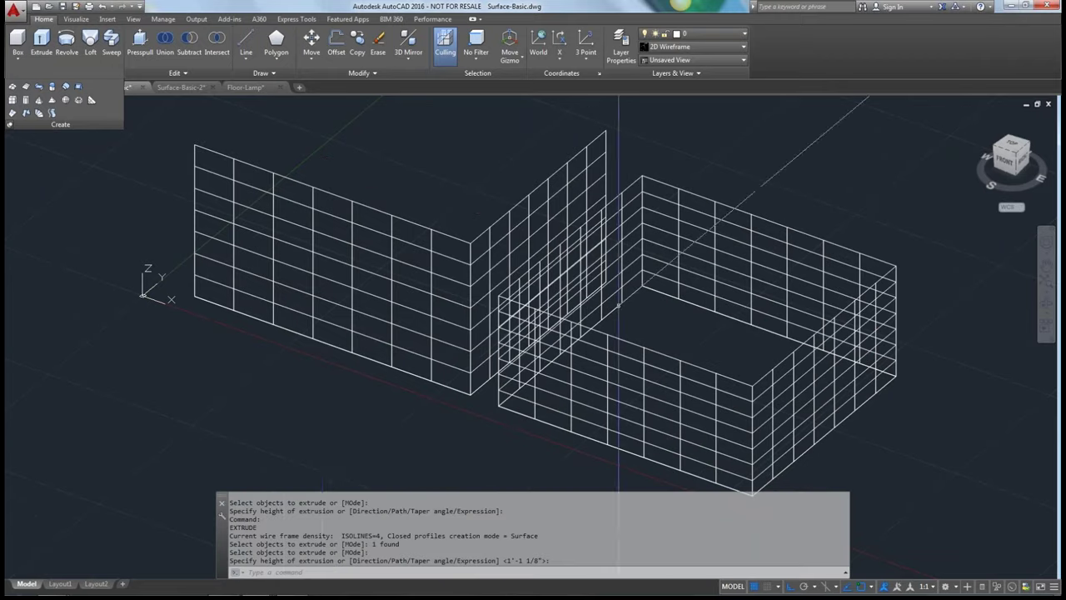
pyautogui.scroll(-2, 490, 374)
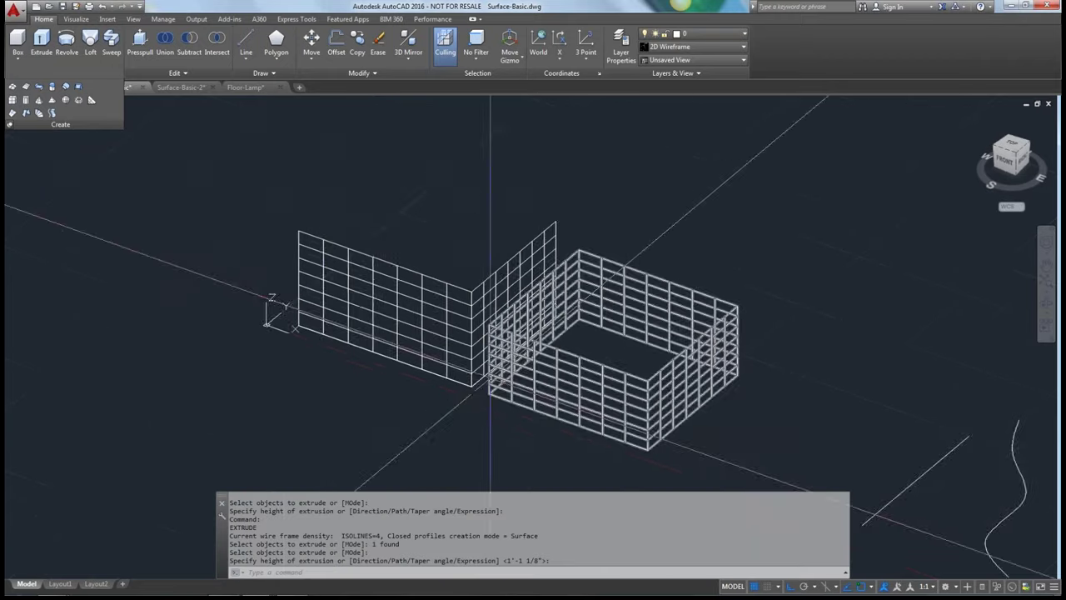
pyautogui.moveTo(490, 375); pyautogui.dragTo(189, 220, button='middle')
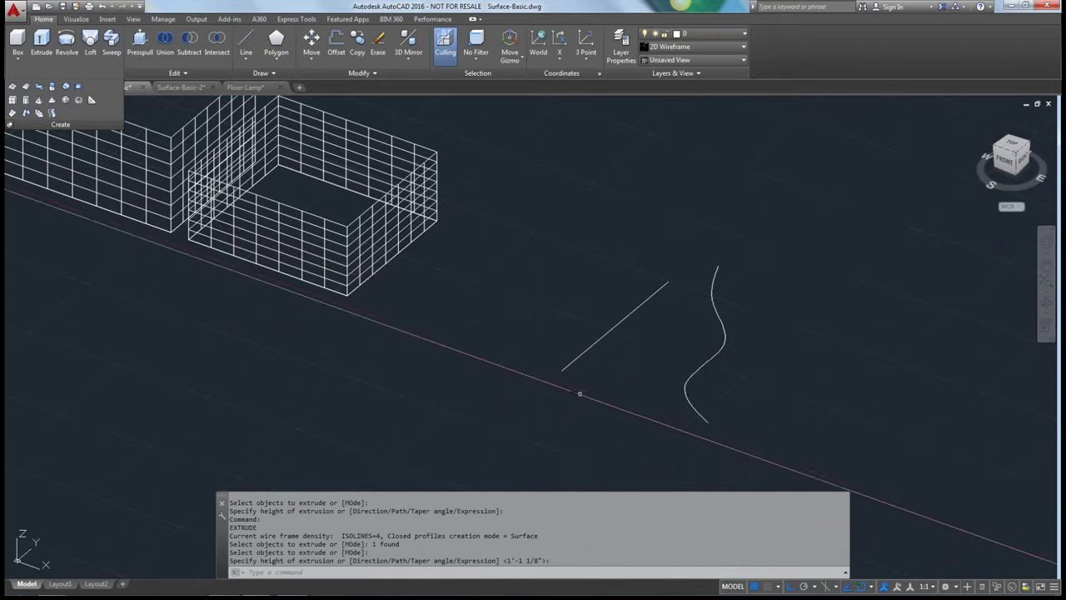
pyautogui.scroll(2, 580, 393)
pyautogui.moveTo(524, 300); pyautogui.dragTo(357, 257, button='middle')
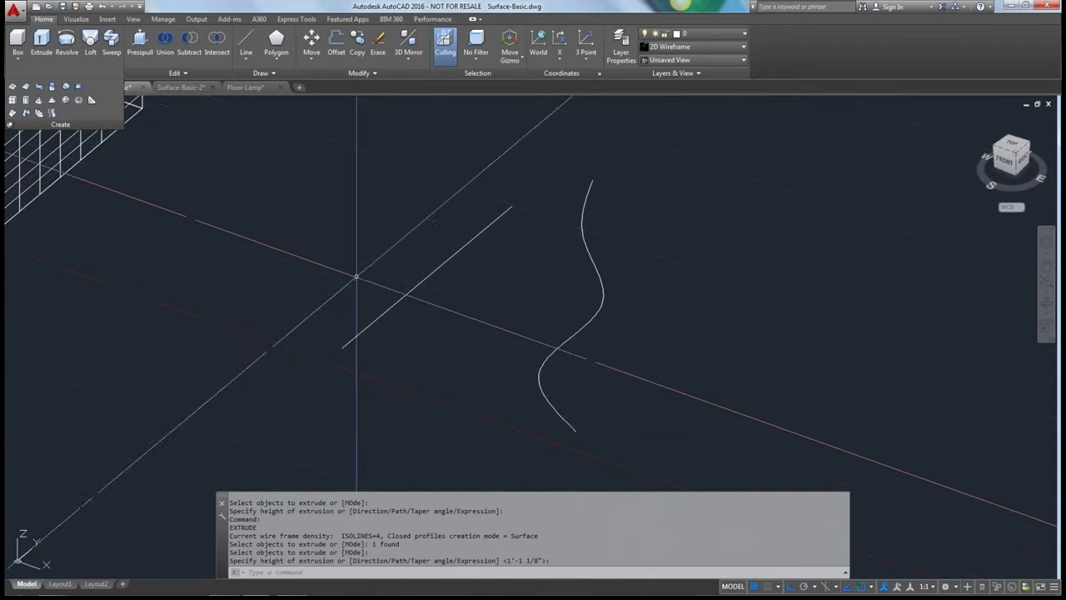
# Revolve the curved spline 180 degrees as a surface about the line's endpoints as axis
pyautogui.click(66, 42)
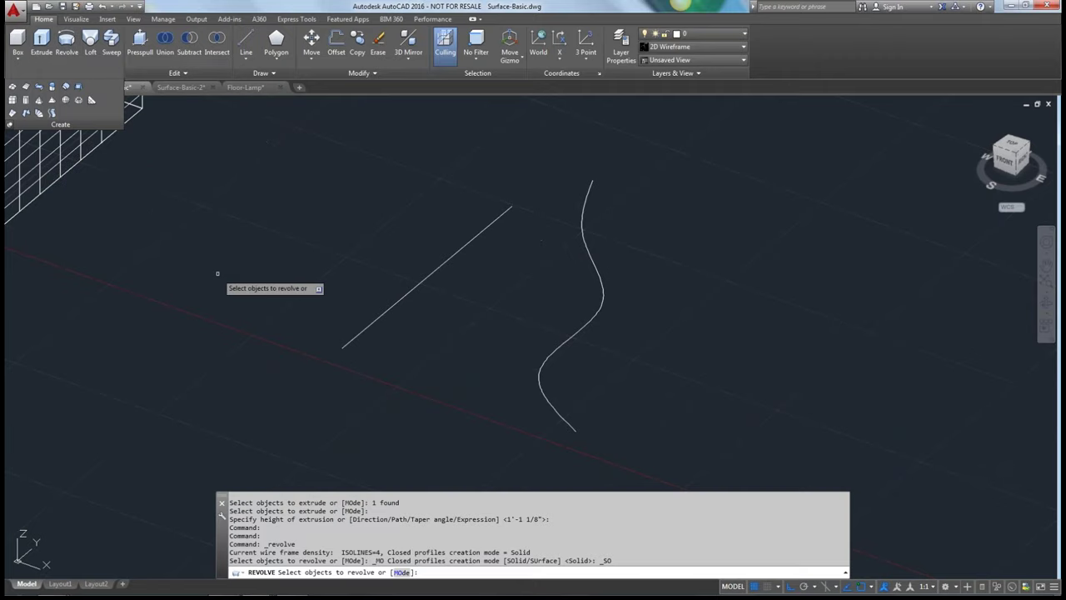
pyautogui.click(402, 572)
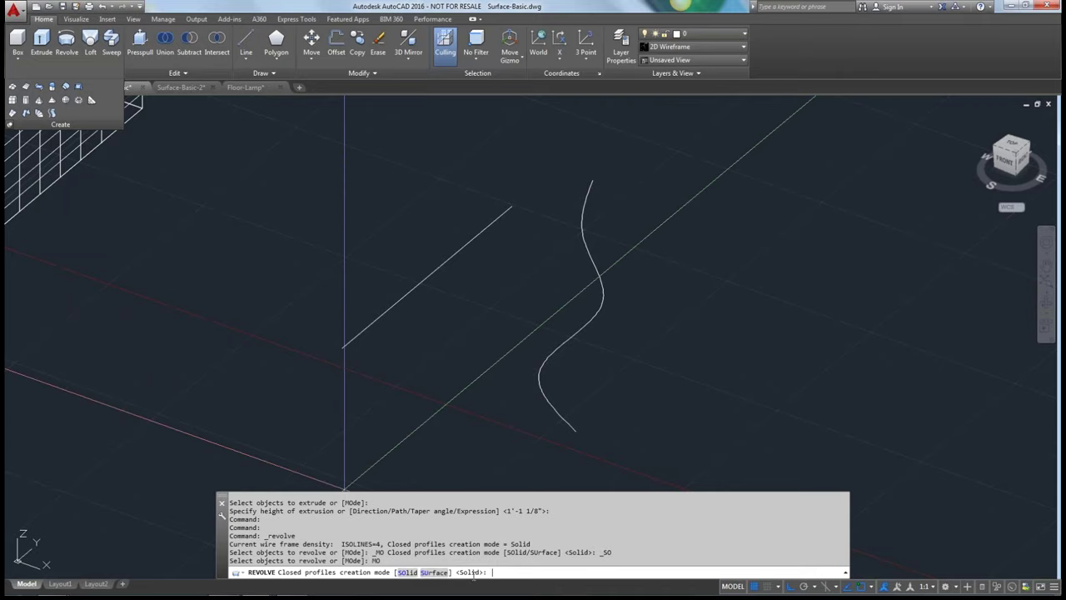
pyautogui.click(433, 573)
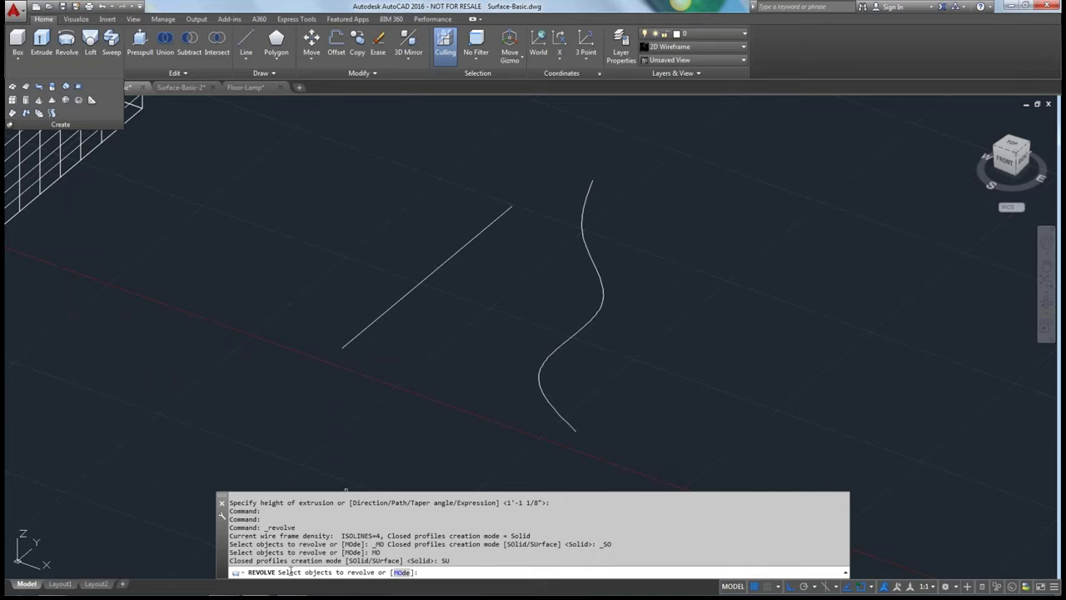
pyautogui.click(592, 259)
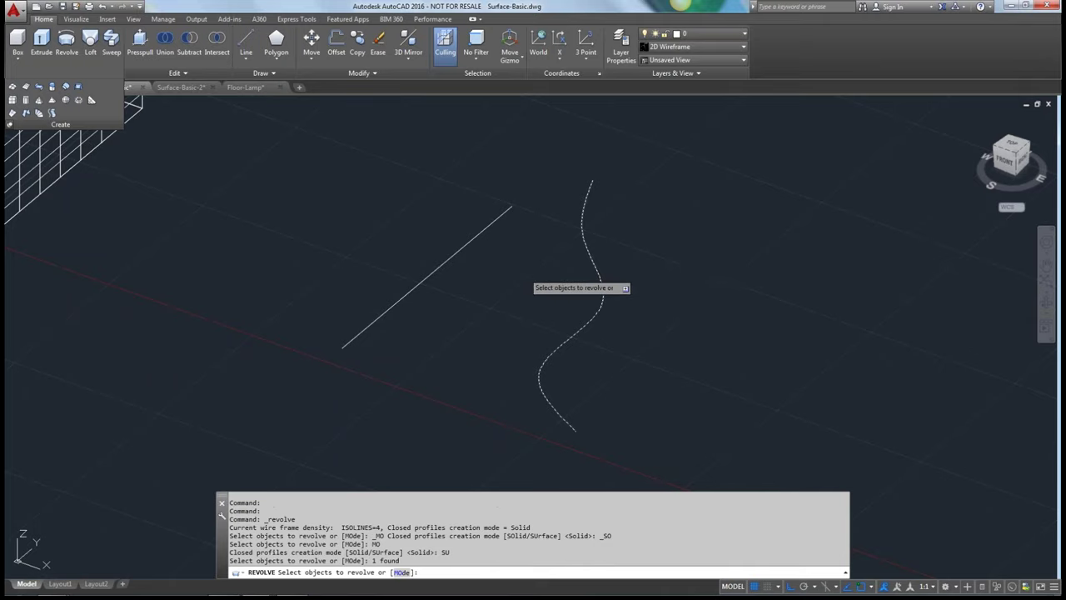
pyautogui.press('Return')
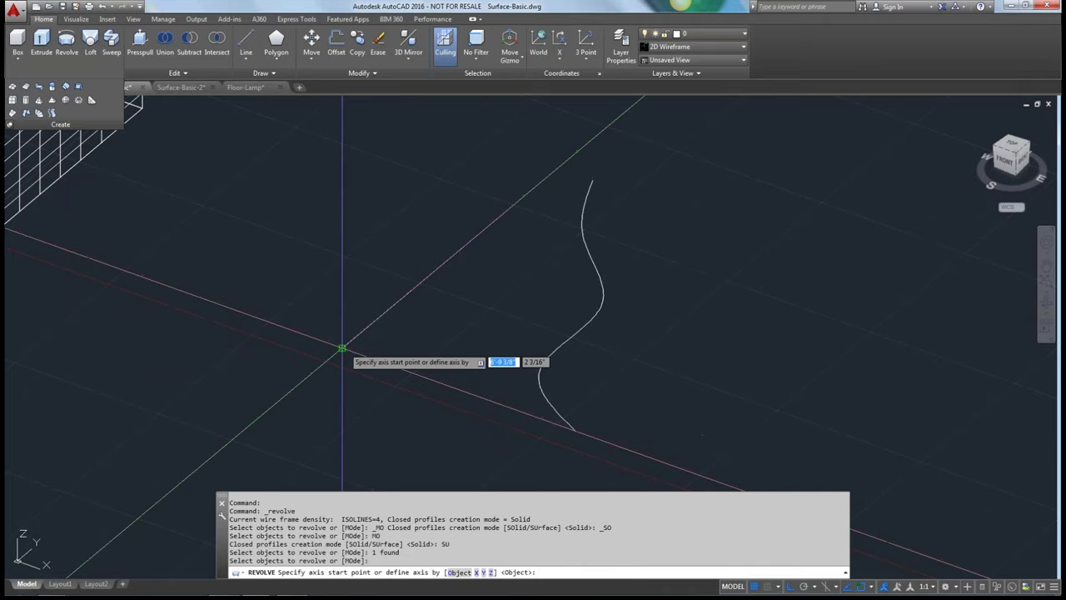
pyautogui.click(342, 348)
pyautogui.click(501, 206)
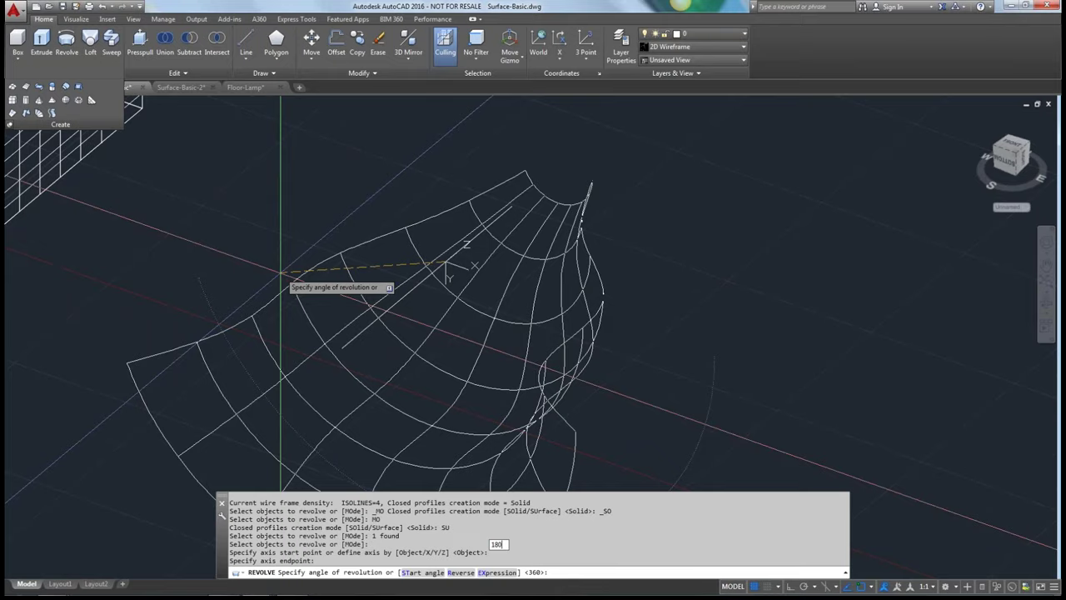
pyautogui.write('180')
pyautogui.press('Return')
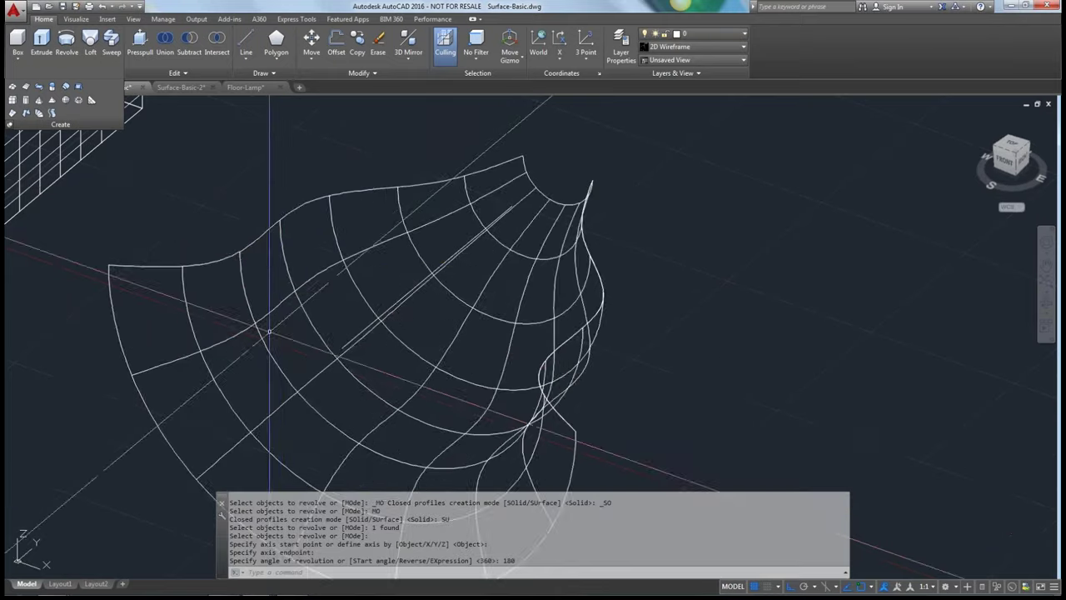
pyautogui.keyDown('shift'); pyautogui.moveTo(280, 272); pyautogui.dragTo(617, 390, button='middle'); pyautogui.keyUp('shift')
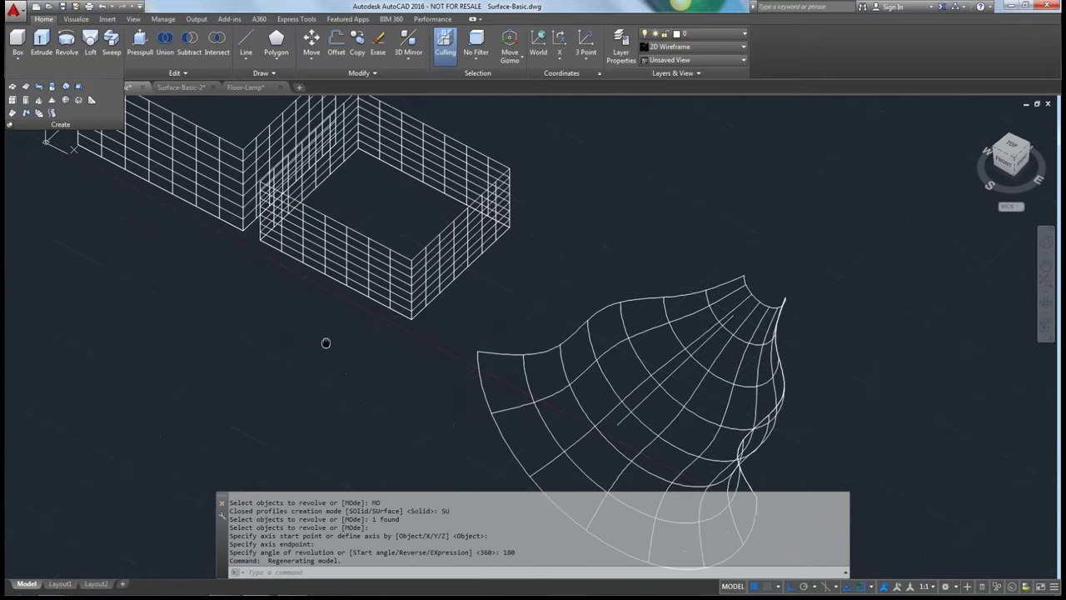
pyautogui.moveTo(326, 341); pyautogui.dragTo(415, 337, button='middle')
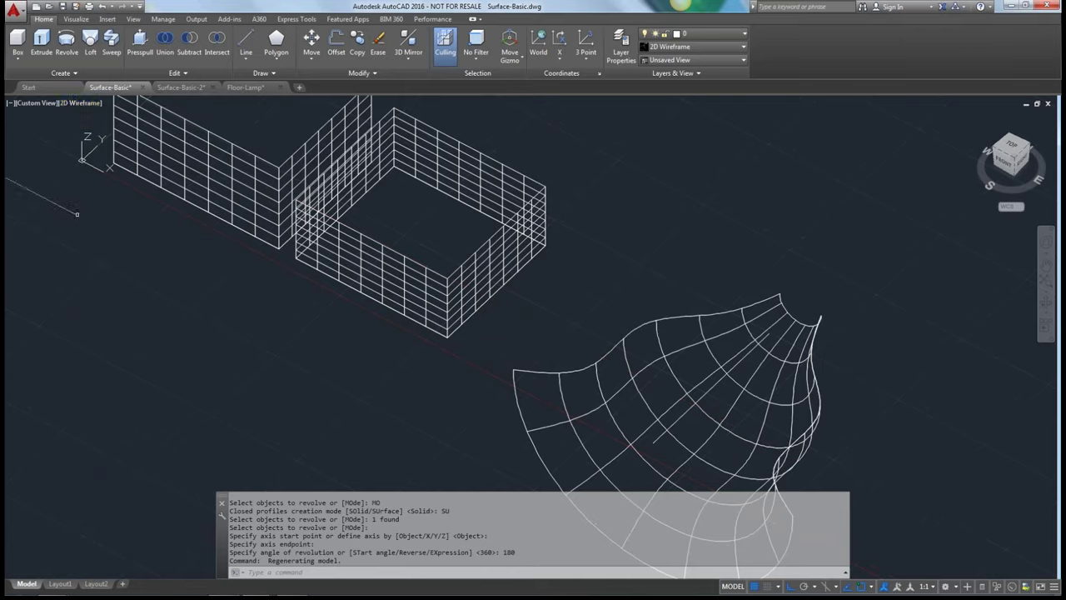
# Preview the model in Realistic style, turn the grid off, and return to 2D Wireframe
pyautogui.click(69, 104)
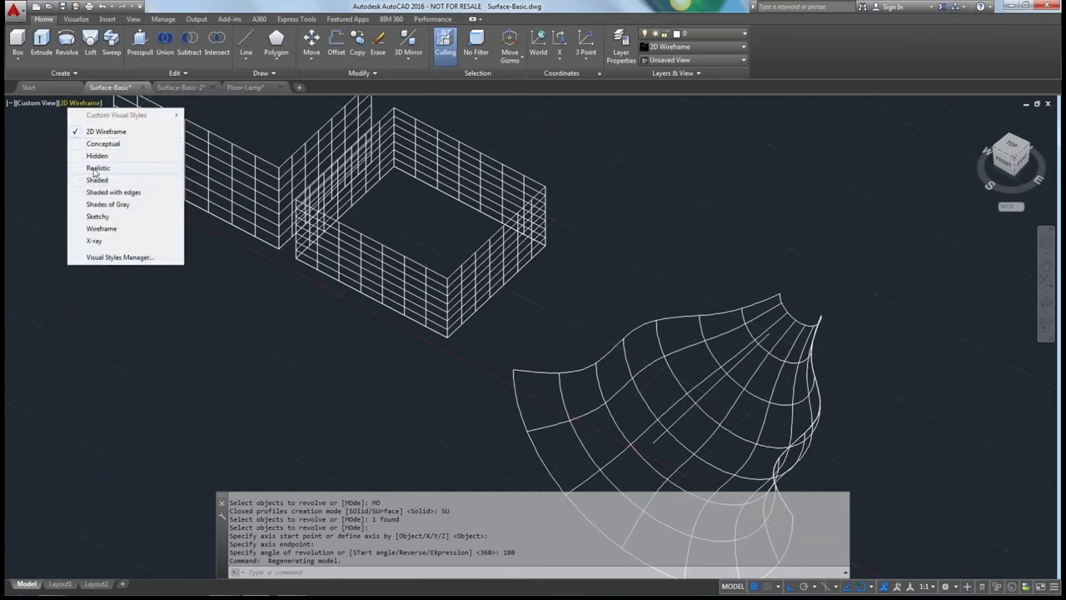
pyautogui.click(94, 167)
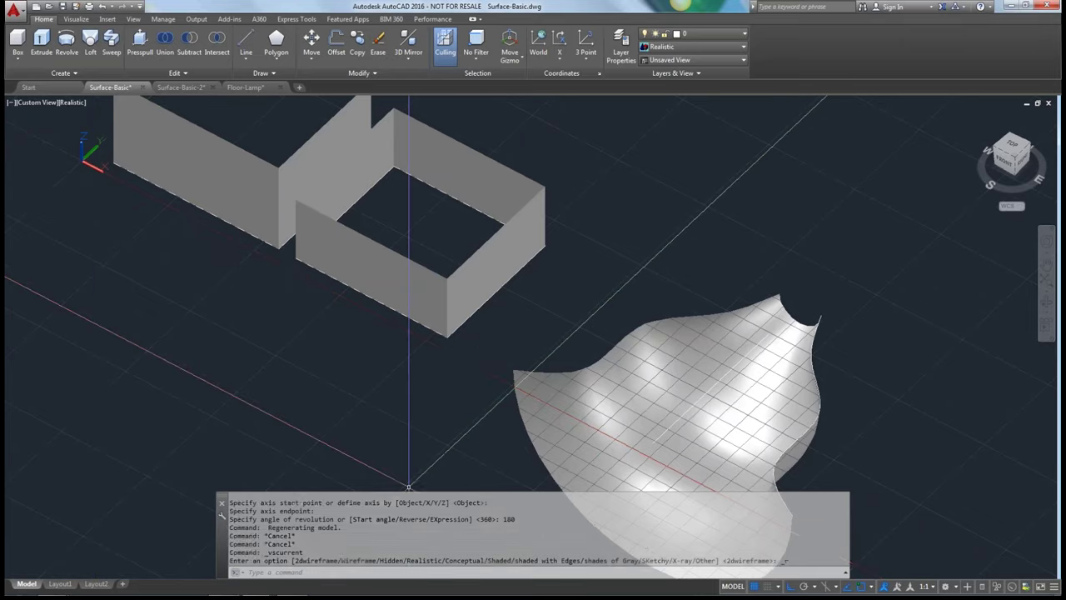
pyautogui.click(754, 586)
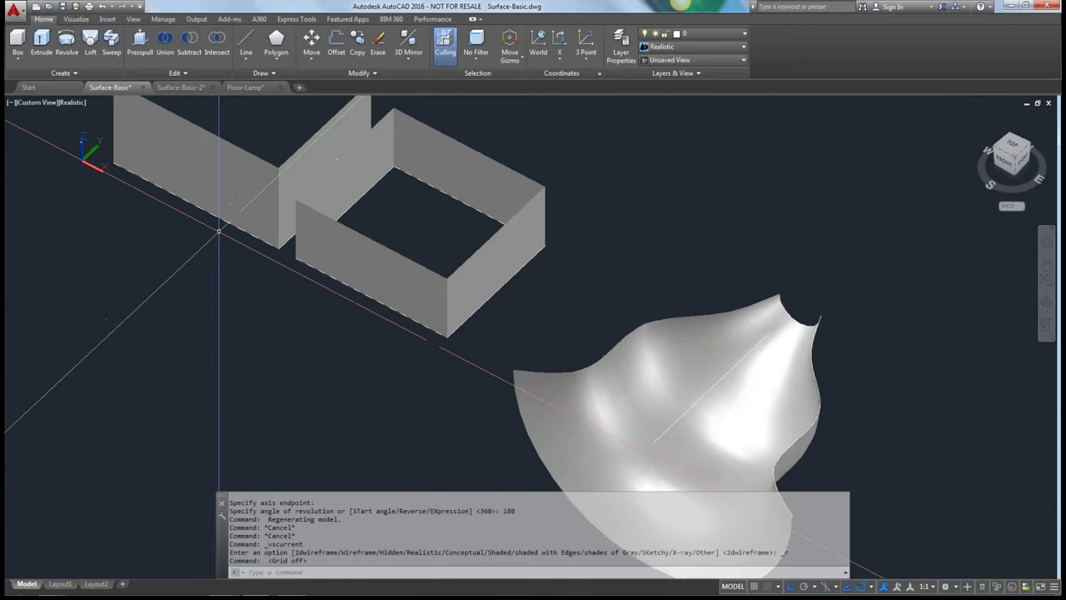
pyautogui.click(72, 102)
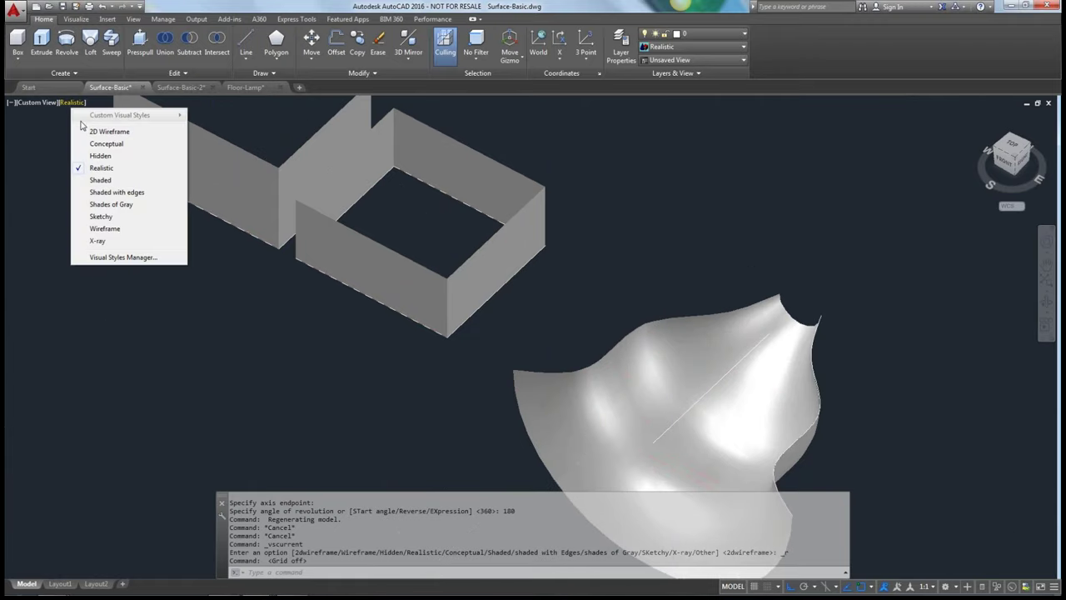
pyautogui.click(91, 133)
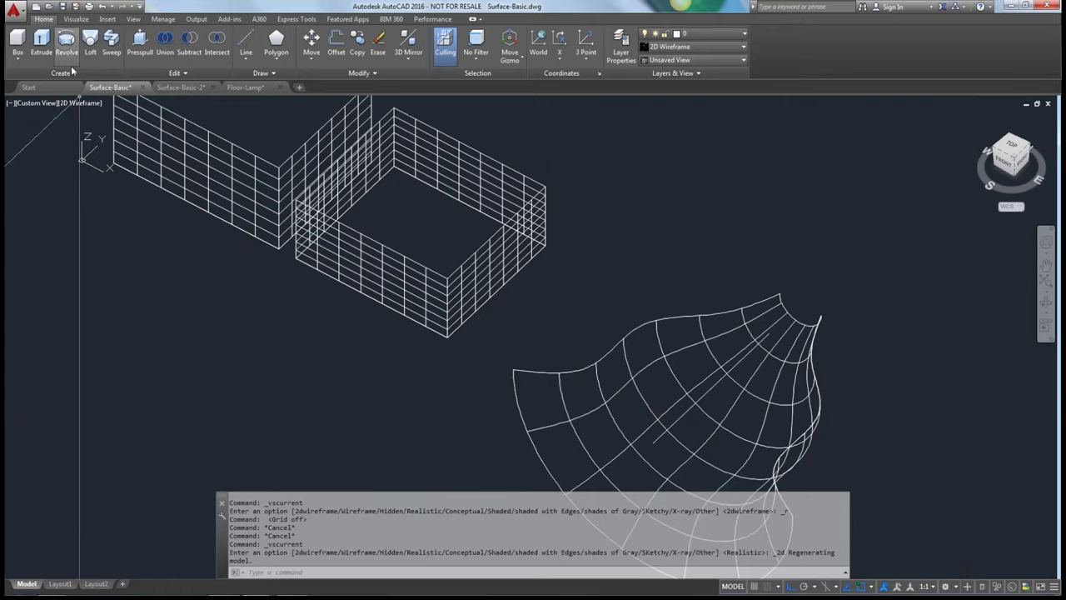
pyautogui.click(72, 76)
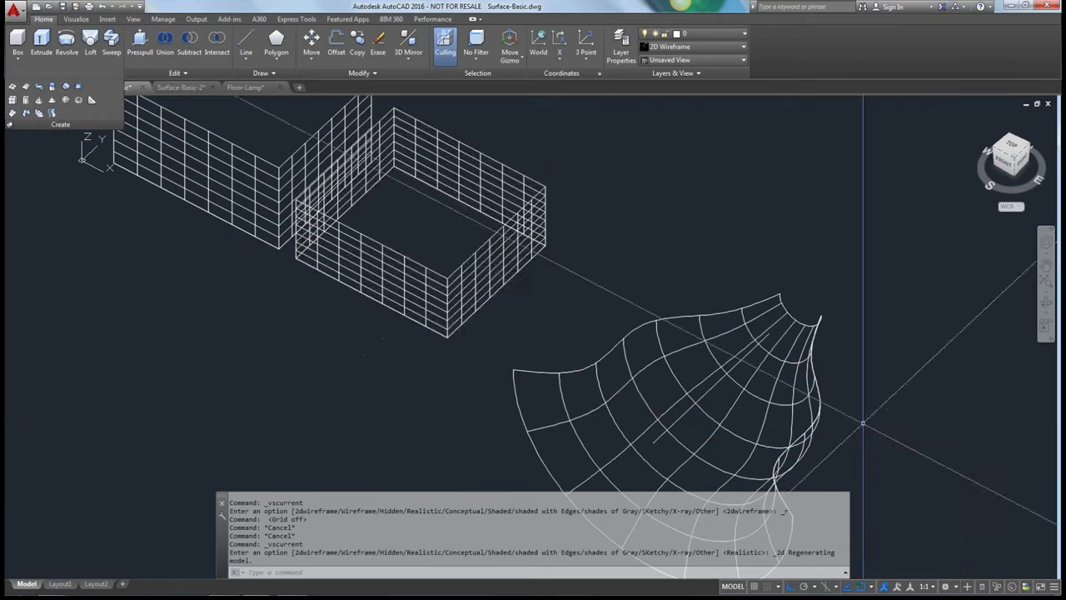
# Loft a surface through the four rectangles, small top one to base square, cross sections only
pyautogui.moveTo(863, 423)
pyautogui.mouseDown(button='middle')
pyautogui.moveTo(431, 174)
pyautogui.moveTo(440, 195)
pyautogui.moveTo(407, 245)
pyautogui.moveTo(196, 279)
pyautogui.moveTo(166, 262)
pyautogui.mouseUp(button='middle')
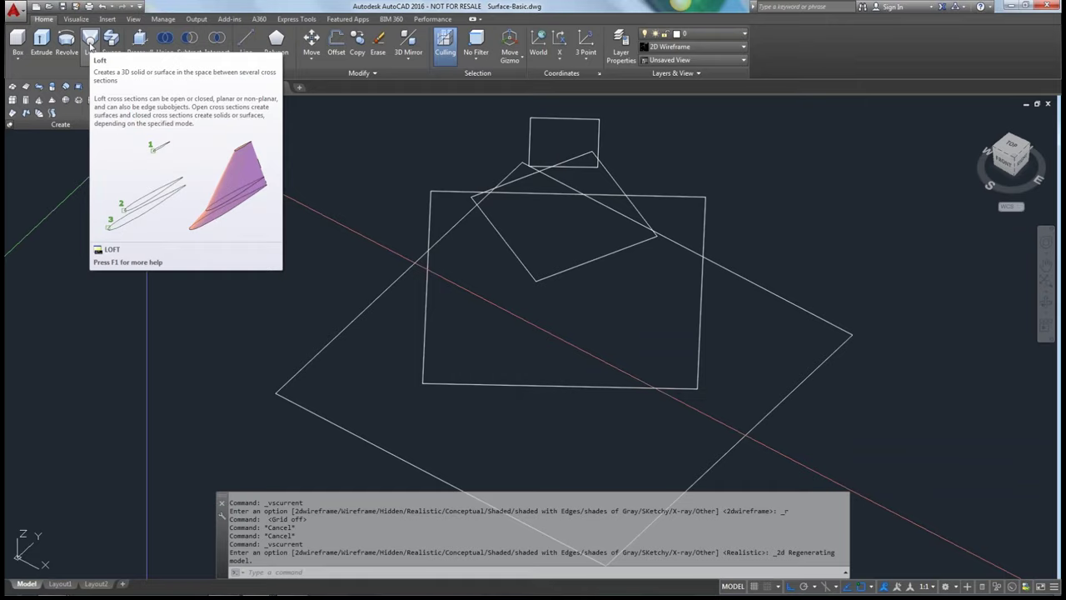
pyautogui.click(90, 40)
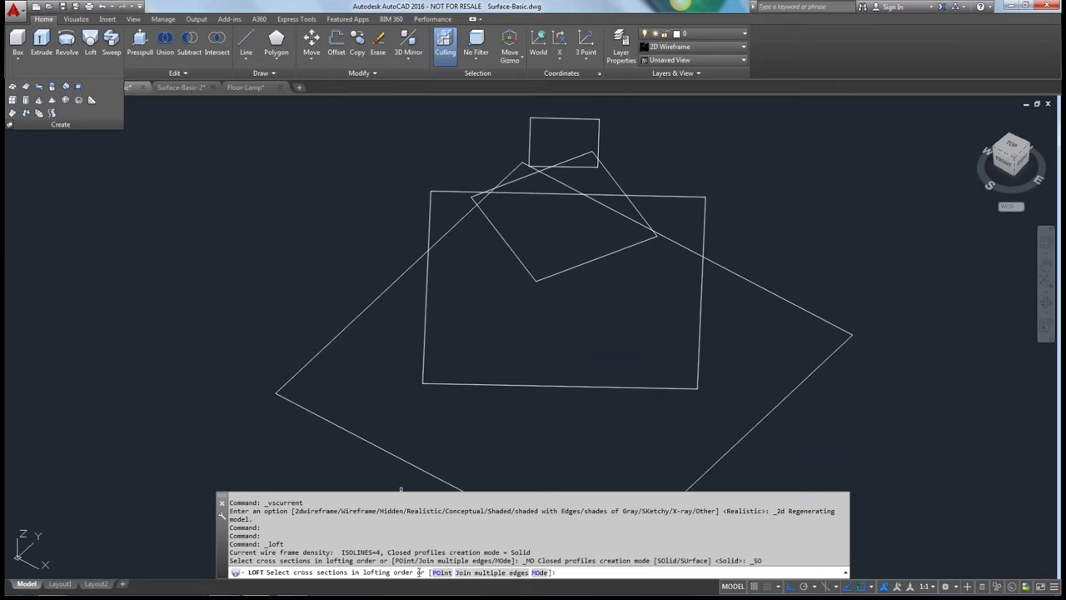
pyautogui.click(539, 573)
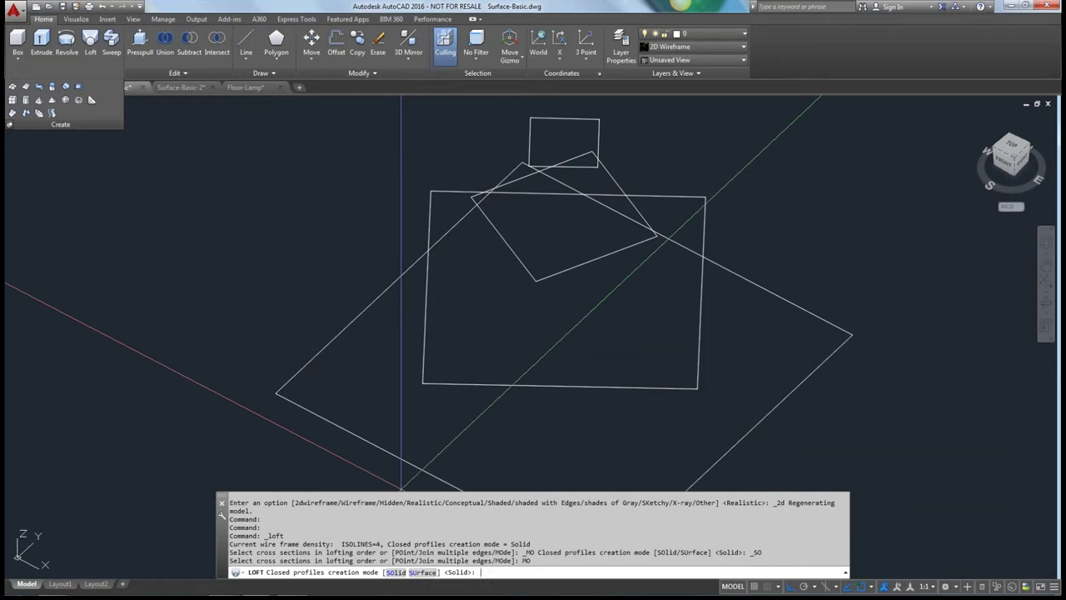
pyautogui.click(423, 572)
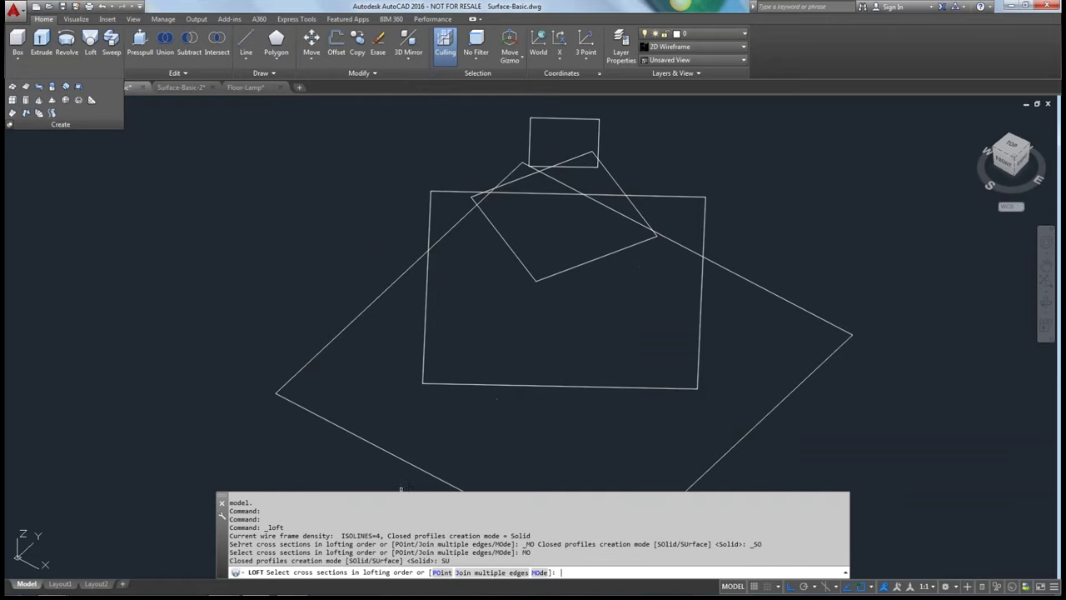
pyautogui.click(531, 126)
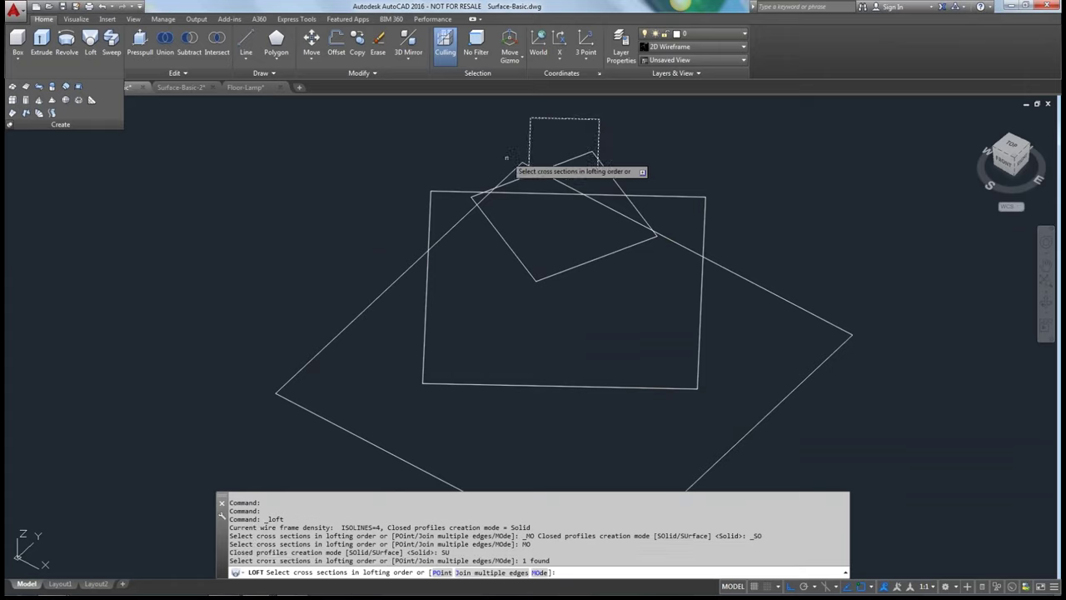
pyautogui.click(509, 174)
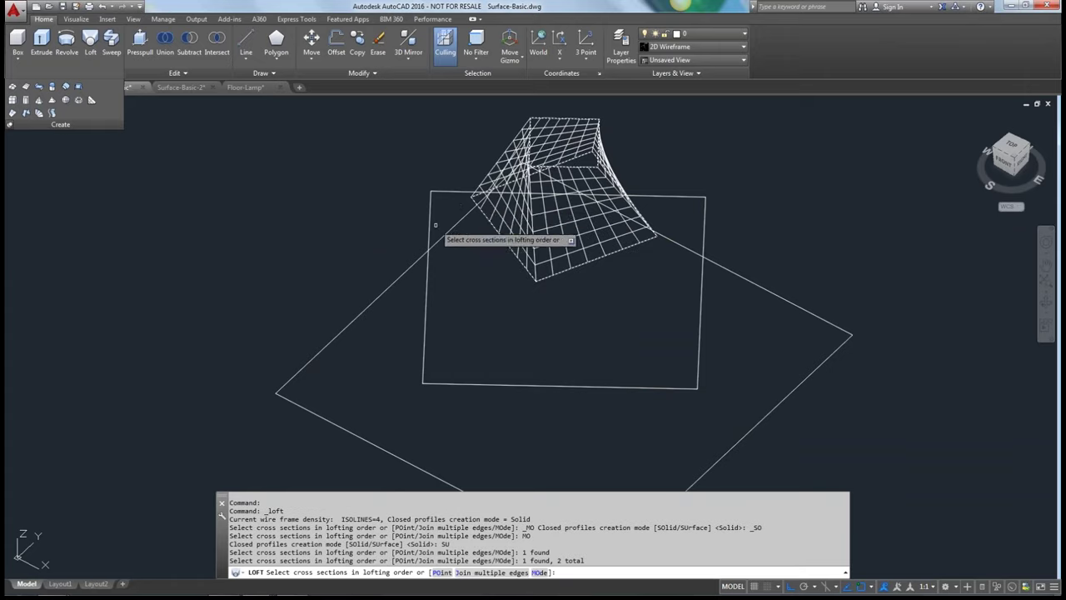
pyautogui.click(430, 223)
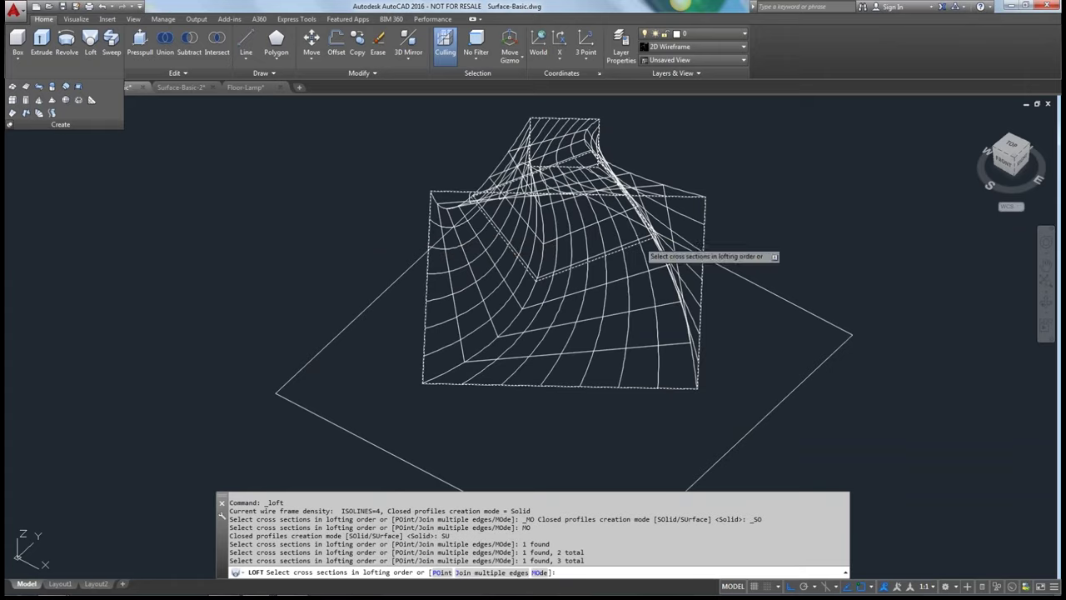
pyautogui.click(300, 369)
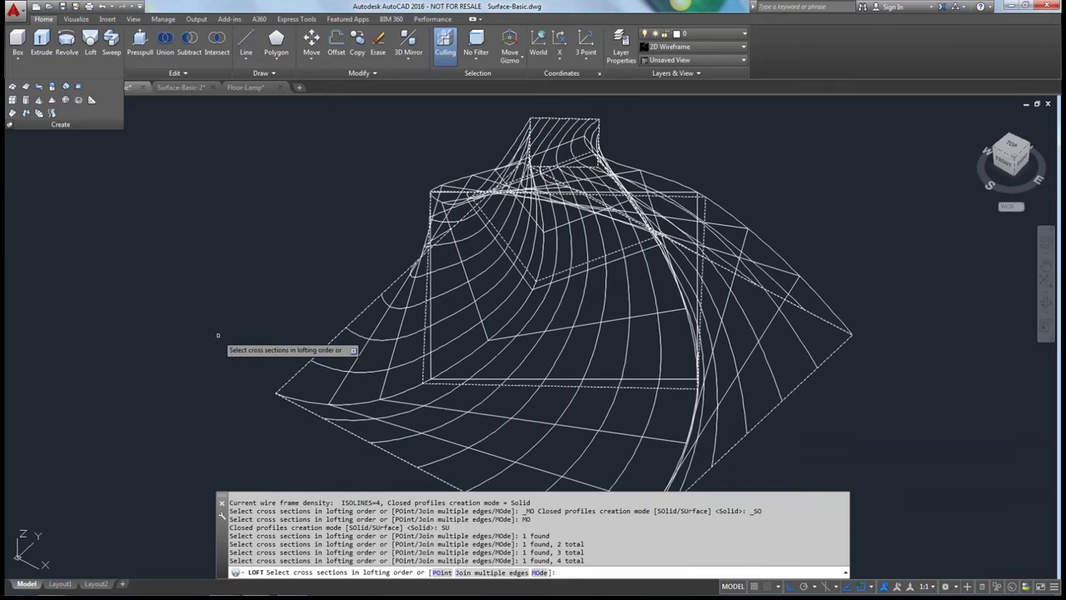
pyautogui.press('Return')
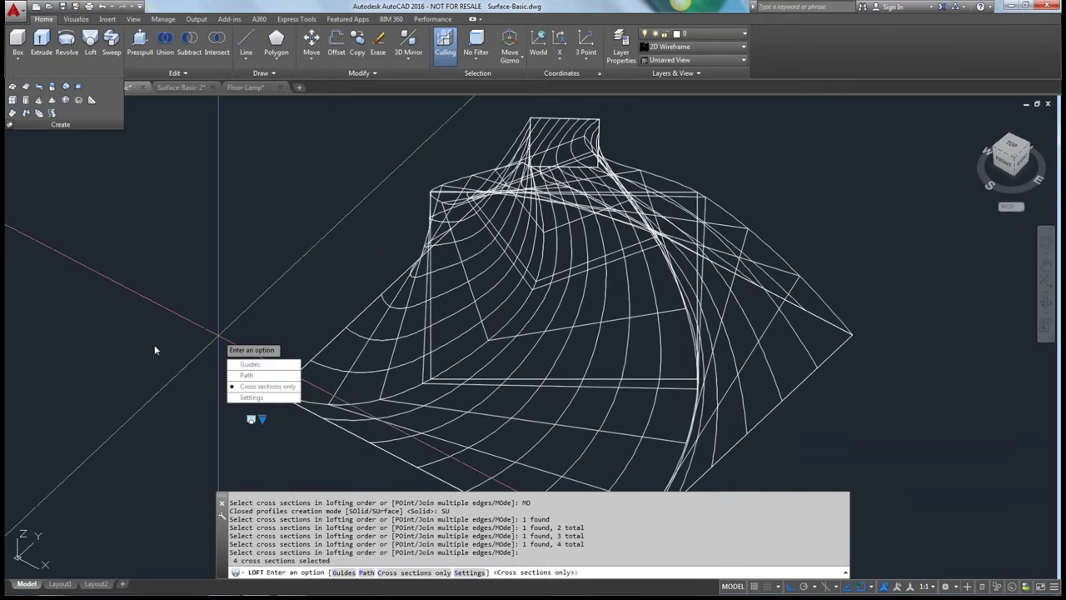
pyautogui.press('Return')
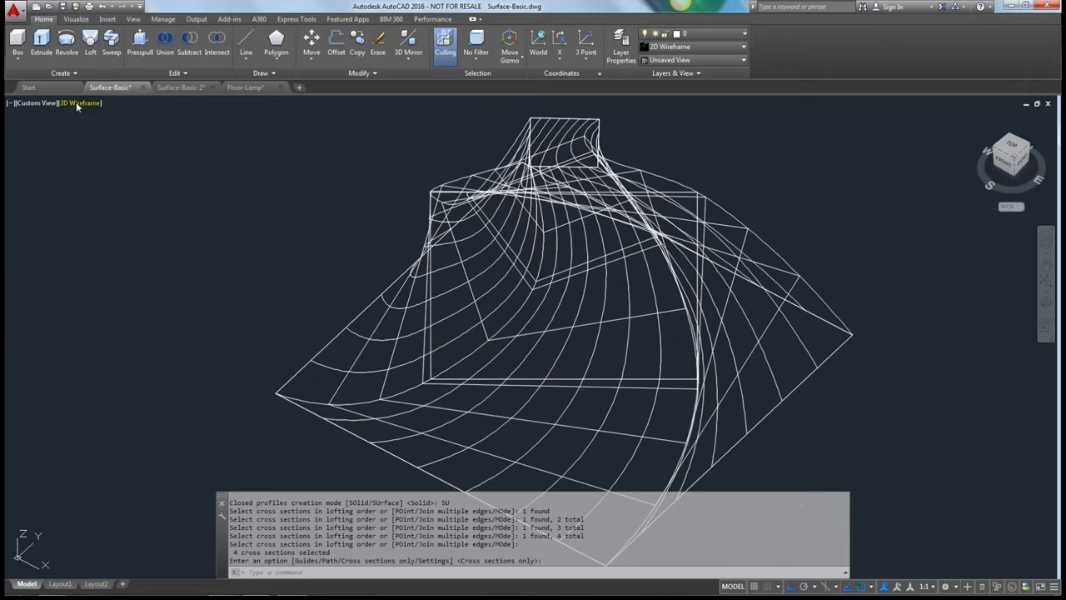
pyautogui.click(77, 104)
pyautogui.click(104, 169)
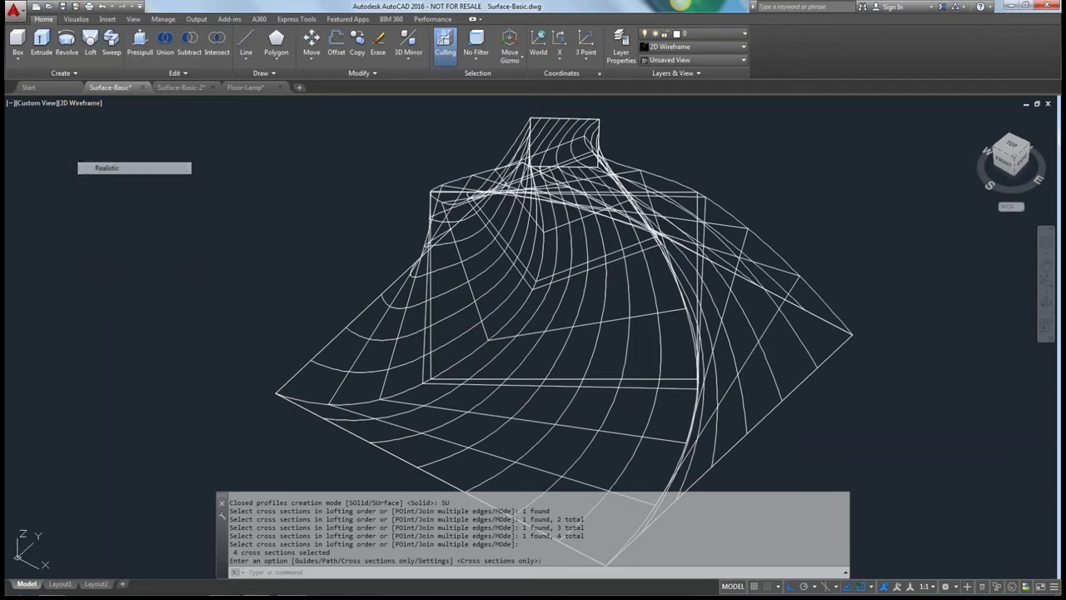
pyautogui.keyDown('shift'); pyautogui.moveTo(287, 333); pyautogui.dragTo(272, 357, button='middle'); pyautogui.keyUp('shift')
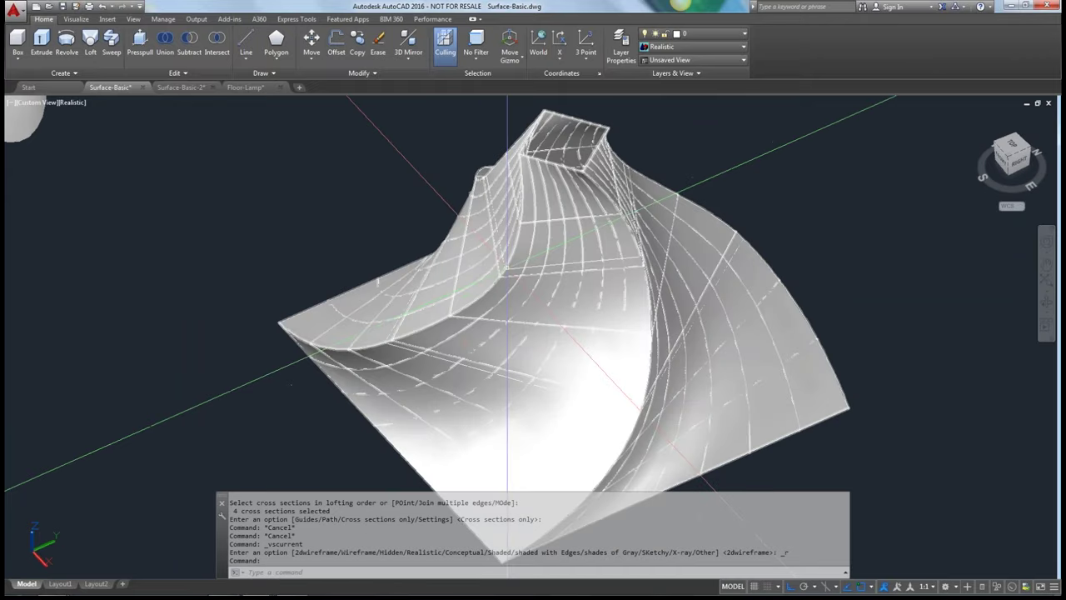
pyautogui.keyDown('shift'); pyautogui.moveTo(333, 332); pyautogui.dragTo(662, 352, button='middle'); pyautogui.keyUp('shift')
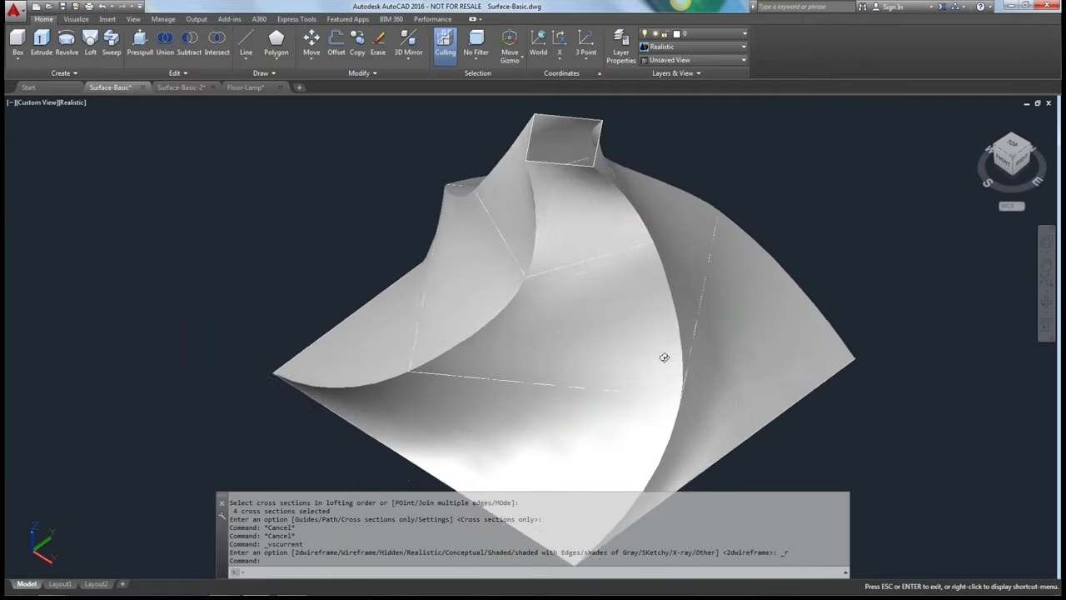
pyautogui.click(71, 103)
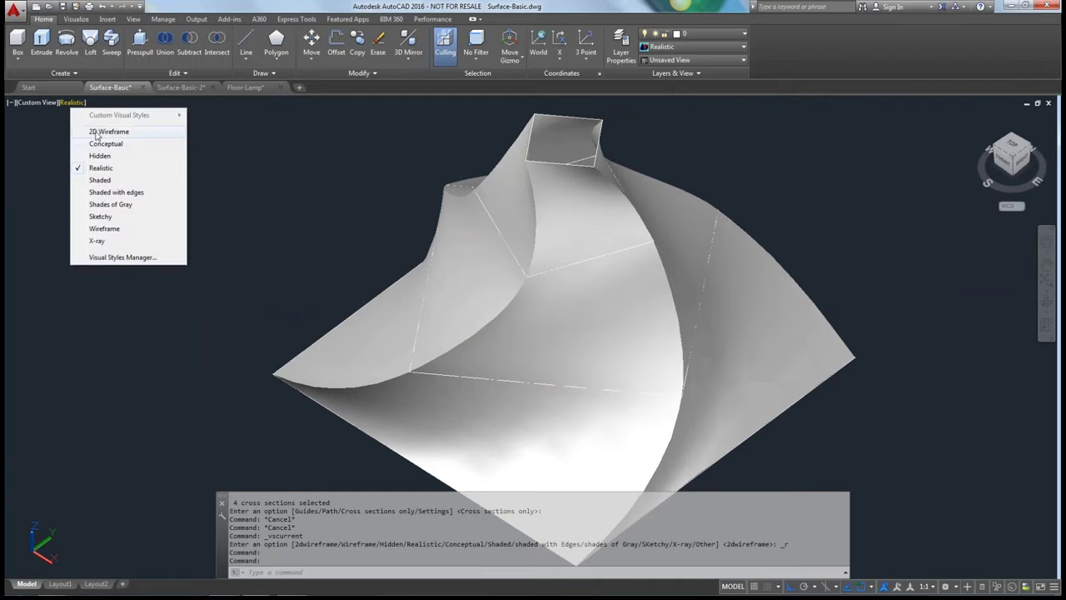
pyautogui.click(98, 133)
pyautogui.click(75, 74)
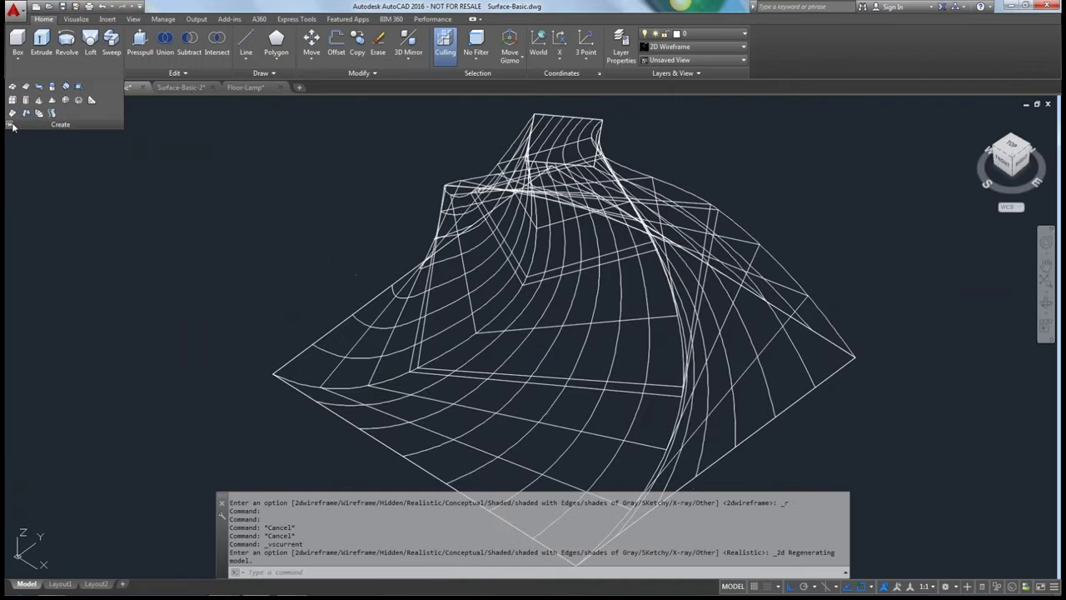
# Pan and zoom to frame the two curved splines and the small L-shaped profile
pyautogui.scroll(-3, 699, 298)
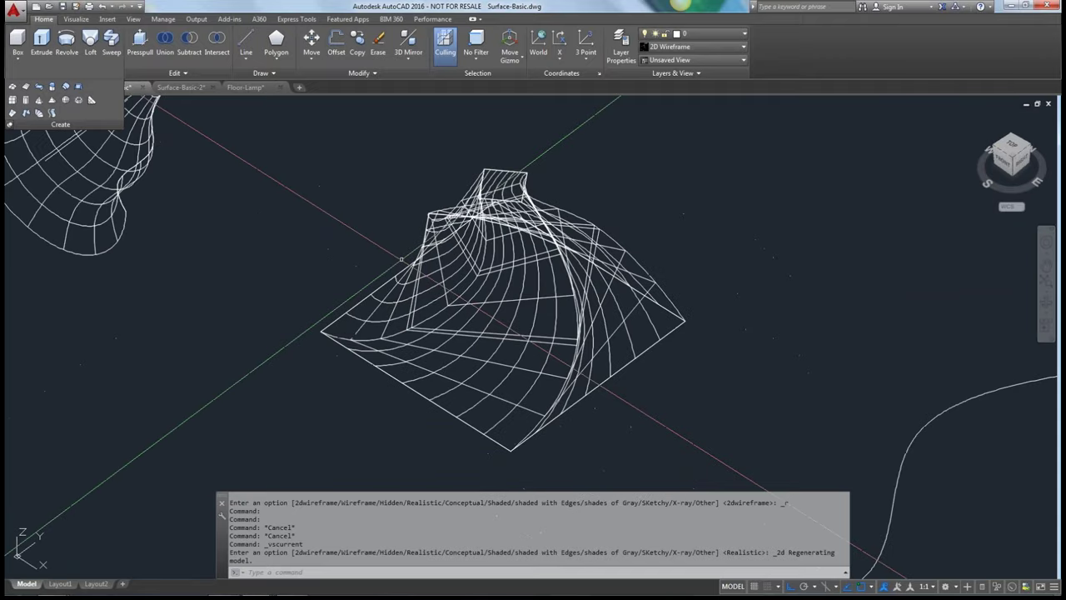
pyautogui.moveTo(455, 231); pyautogui.dragTo(277, 133, button='middle')
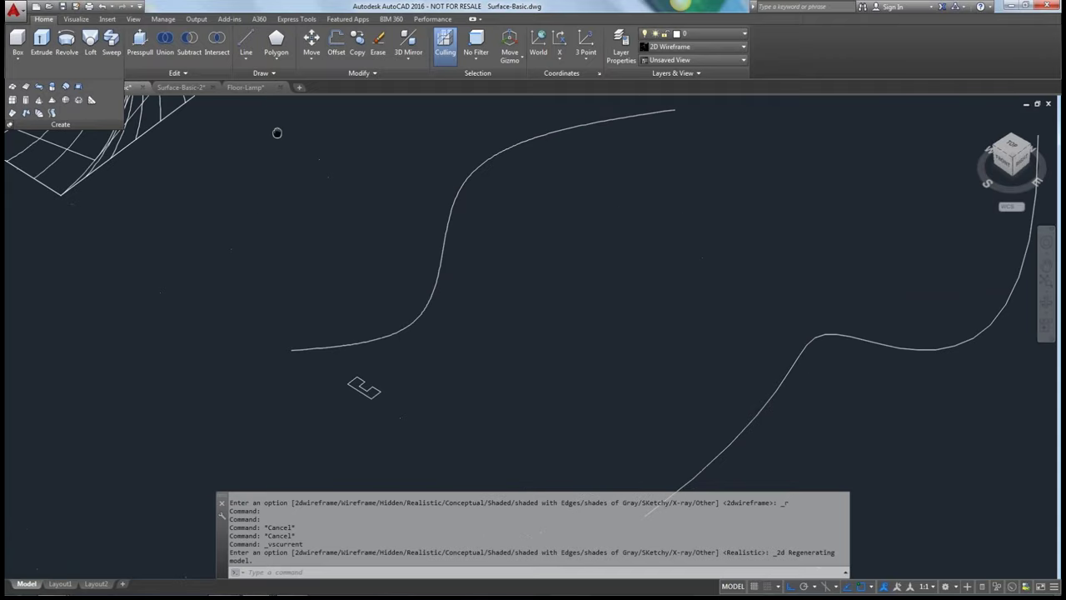
pyautogui.scroll(-3, 255, 178)
pyautogui.scroll(3, 324, 311)
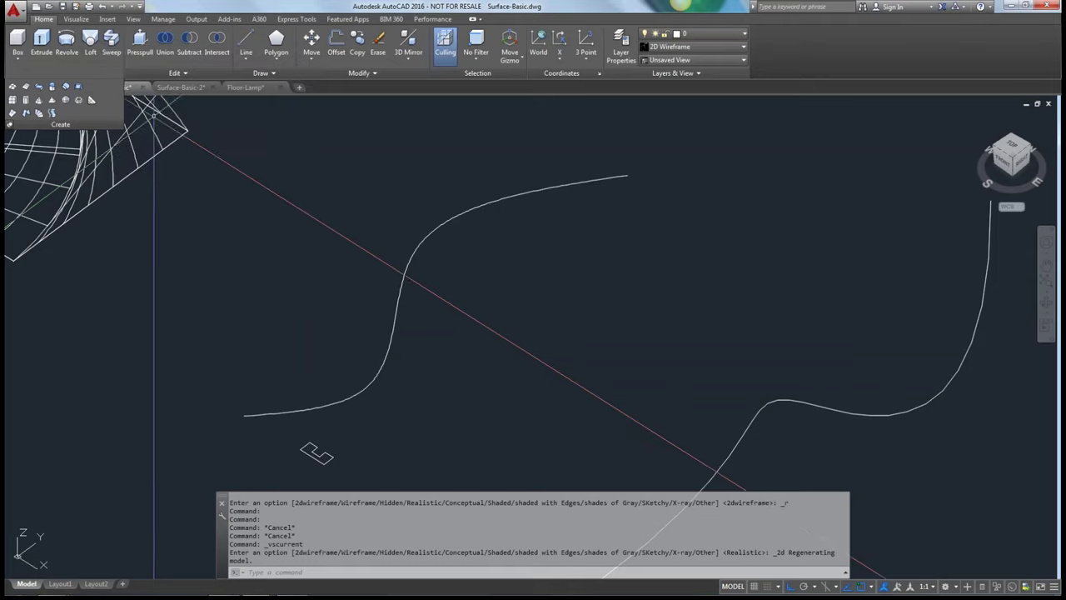
pyautogui.scroll(5, 318, 454)
pyautogui.moveTo(325, 469)
pyautogui.mouseDown(button='middle')
pyautogui.moveTo(311, 385)
pyautogui.moveTo(312, 398)
pyautogui.moveTo(240, 333)
pyautogui.moveTo(299, 445)
pyautogui.moveTo(289, 369)
pyautogui.moveTo(305, 255)
pyautogui.moveTo(267, 352)
pyautogui.moveTo(191, 174)
pyautogui.mouseUp(button='middle')
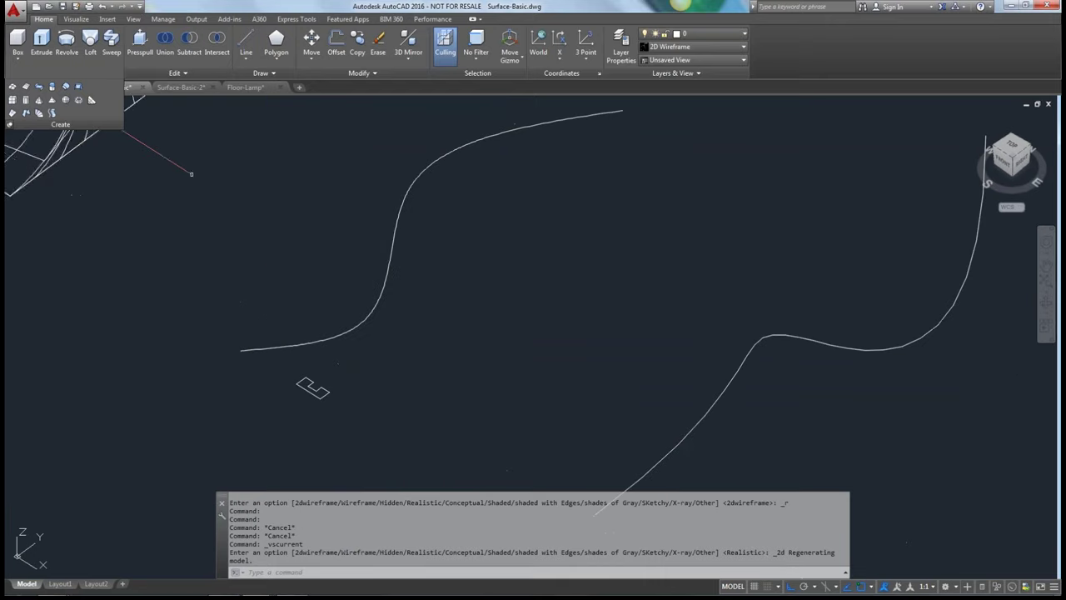
# Sweep the small L-shaped profile along the upper S-curve with mode set to Surface
pyautogui.click(111, 41)
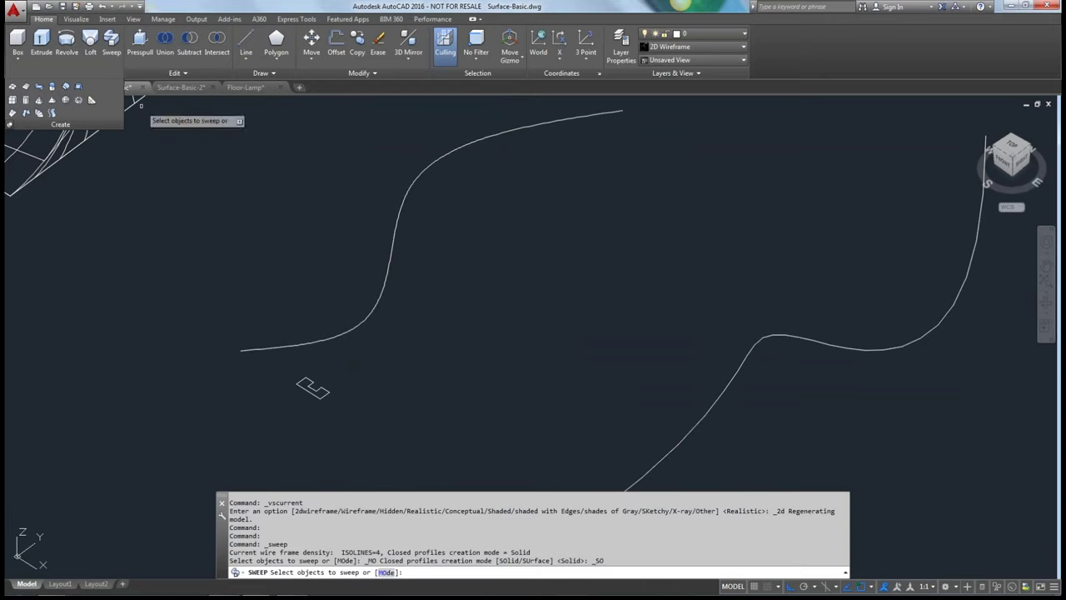
pyautogui.click(385, 572)
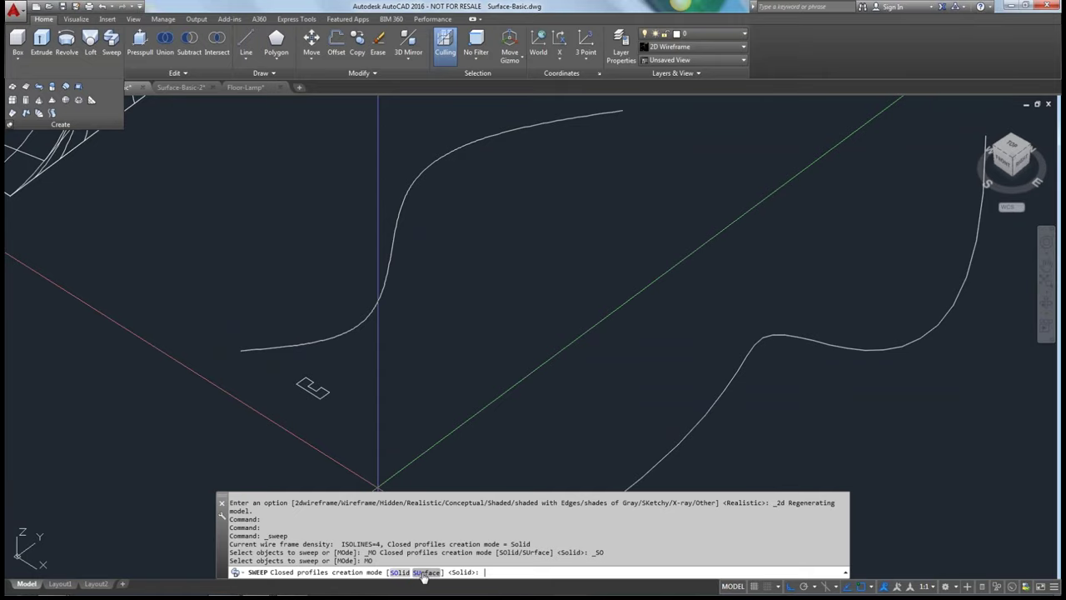
pyautogui.click(425, 572)
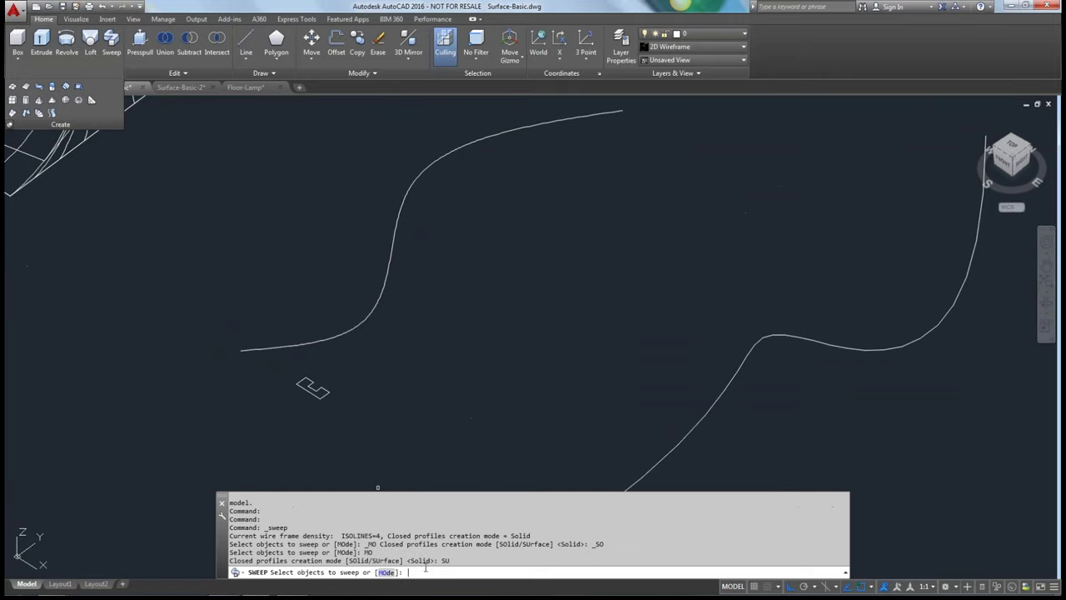
pyautogui.click(301, 386)
pyautogui.press('Return')
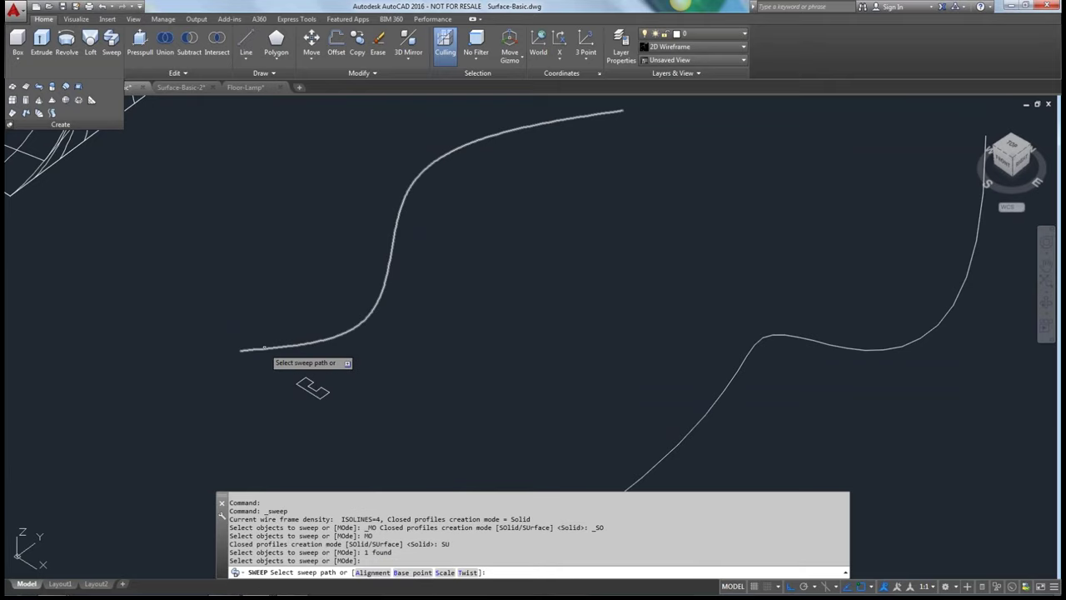
pyautogui.click(264, 347)
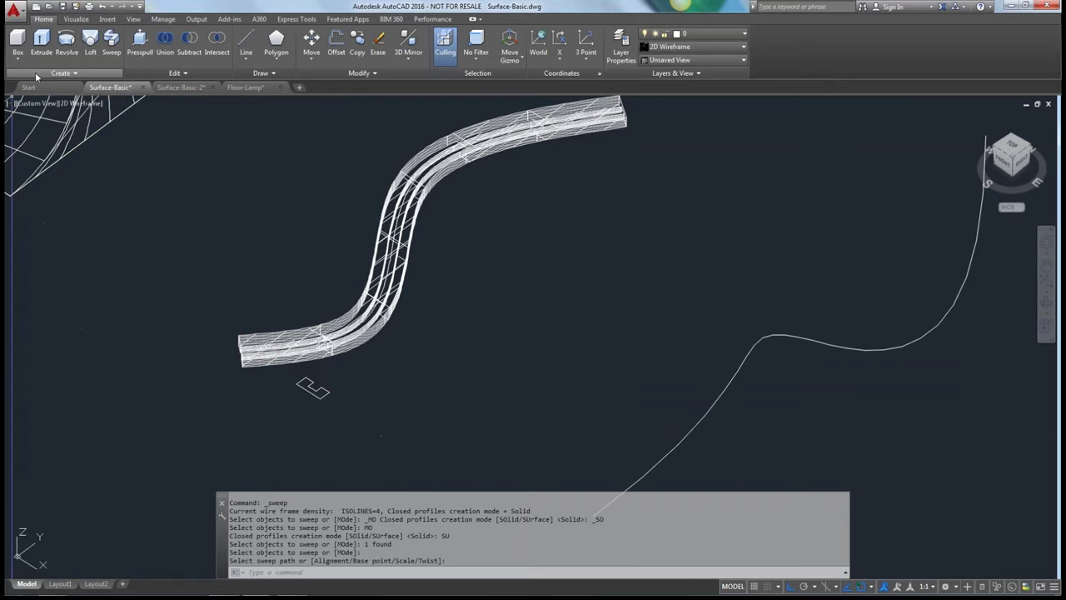
# Switch to the Realistic visual style and orbit around the S-shaped sweep to inspect it
pyautogui.click(78, 103)
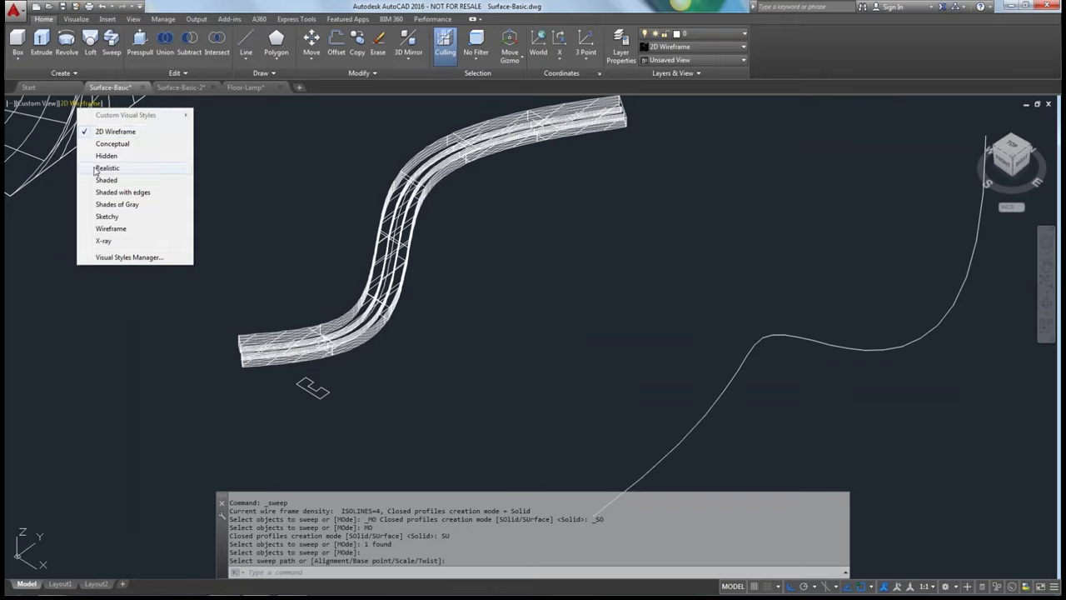
pyautogui.click(100, 168)
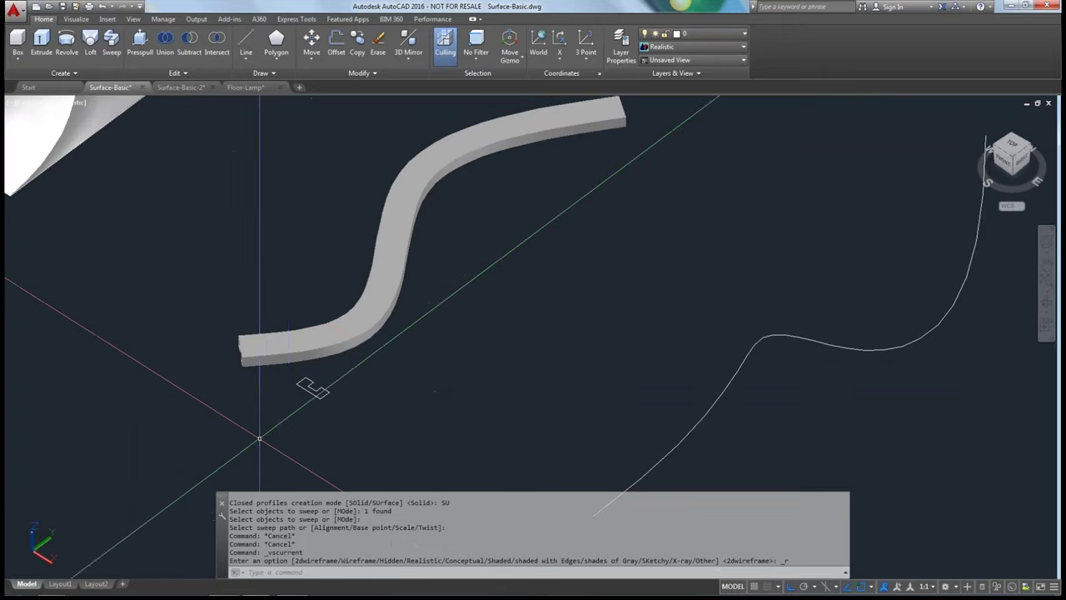
pyautogui.scroll(5, 255, 357)
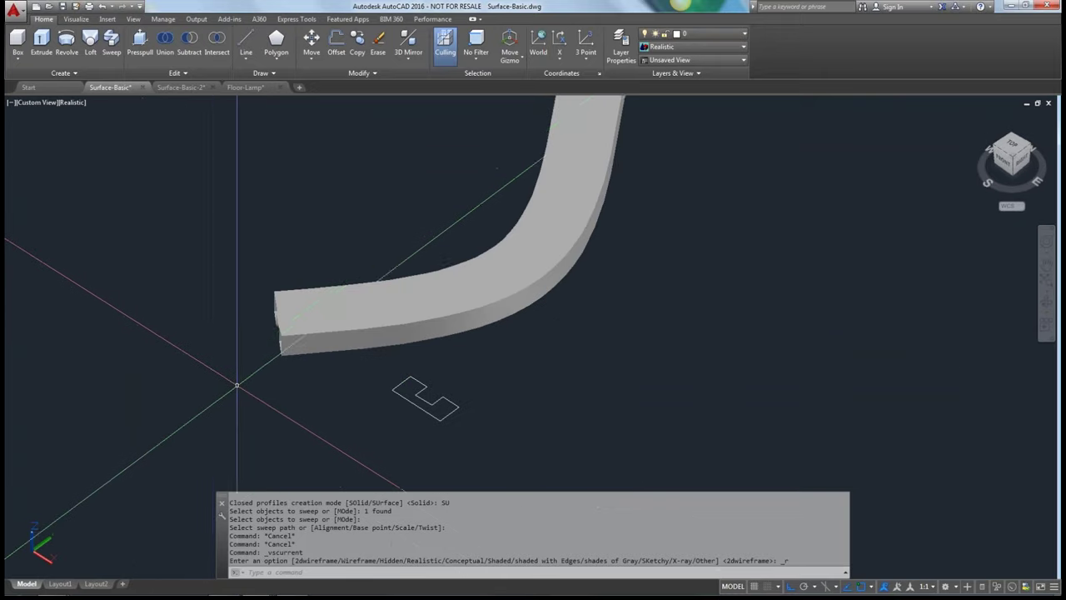
pyautogui.keyDown('shift'); pyautogui.moveTo(238, 381); pyautogui.dragTo(366, 400, button='middle'); pyautogui.keyUp('shift')
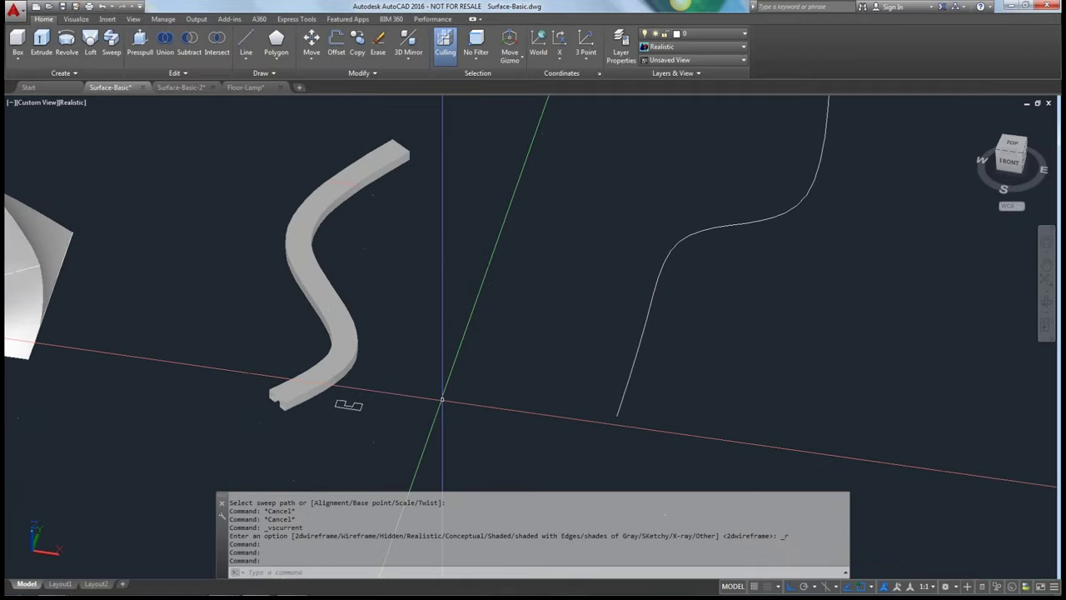
pyautogui.keyDown('shift'); pyautogui.moveTo(440, 405); pyautogui.dragTo(400, 361, button='middle'); pyautogui.keyUp('shift')
pyautogui.scroll(3, 346, 387)
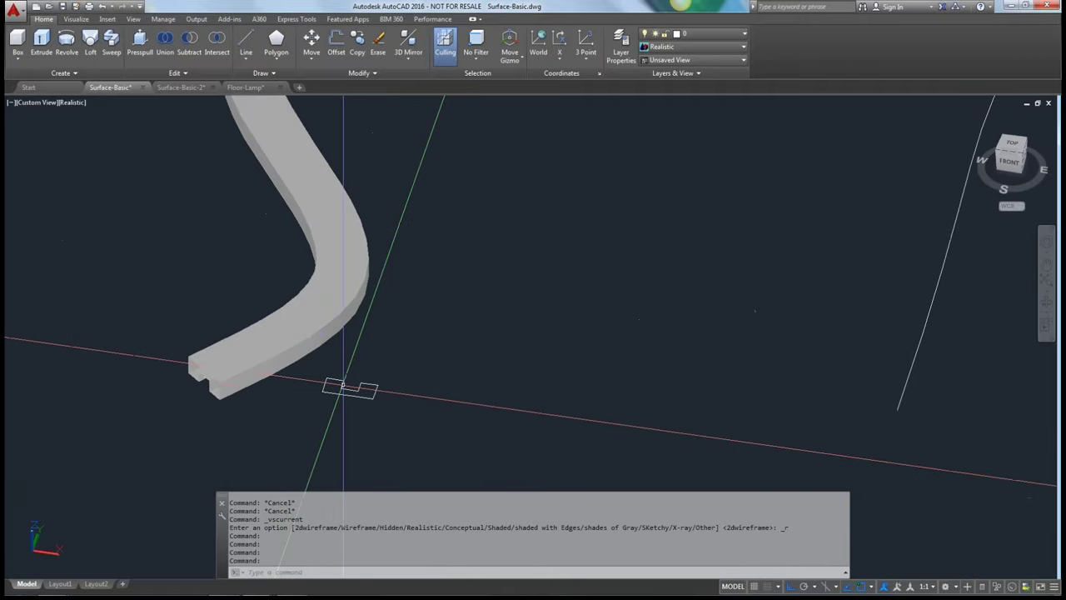
pyautogui.scroll(3, 347, 387)
pyautogui.scroll(-2, 347, 387)
pyautogui.keyDown('shift'); pyautogui.moveTo(347, 387); pyautogui.dragTo(207, 420, button='middle'); pyautogui.keyUp('shift')
pyautogui.keyDown('shift'); pyautogui.moveTo(328, 405); pyautogui.dragTo(269, 422, button='middle'); pyautogui.keyUp('shift')
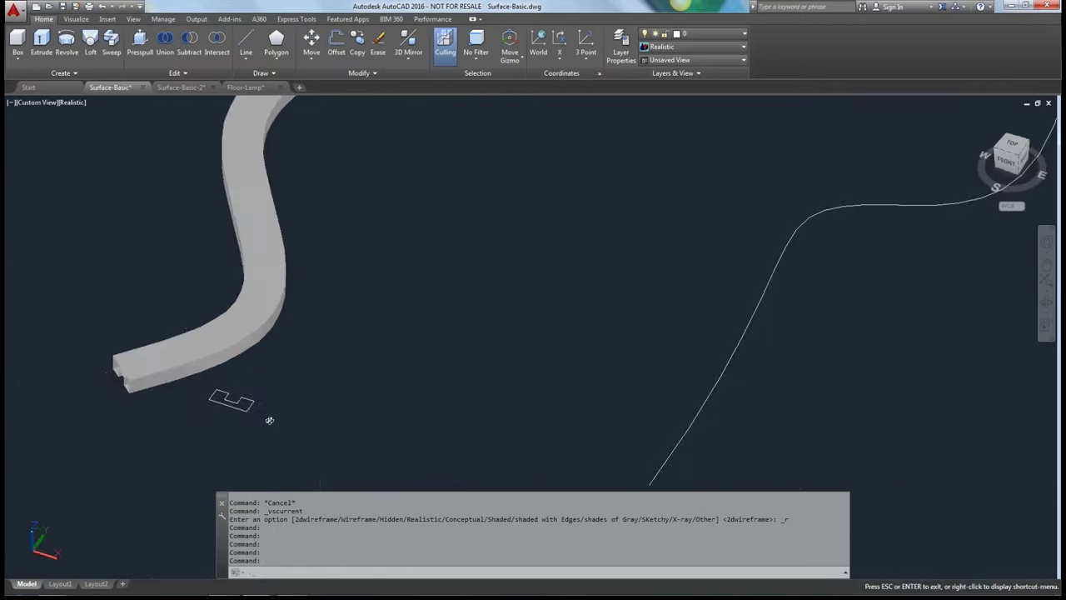
# Undo the view changes and Realistic shading with repeated Ctrl+Z
pyautogui.hotkey('ctrl', 'z')
pyautogui.hotkey('ctrl', 'z')
pyautogui.hotkey('ctrl', 'z')
pyautogui.hotkey('ctrl', 'z')
pyautogui.hotkey('ctrl', 'z')
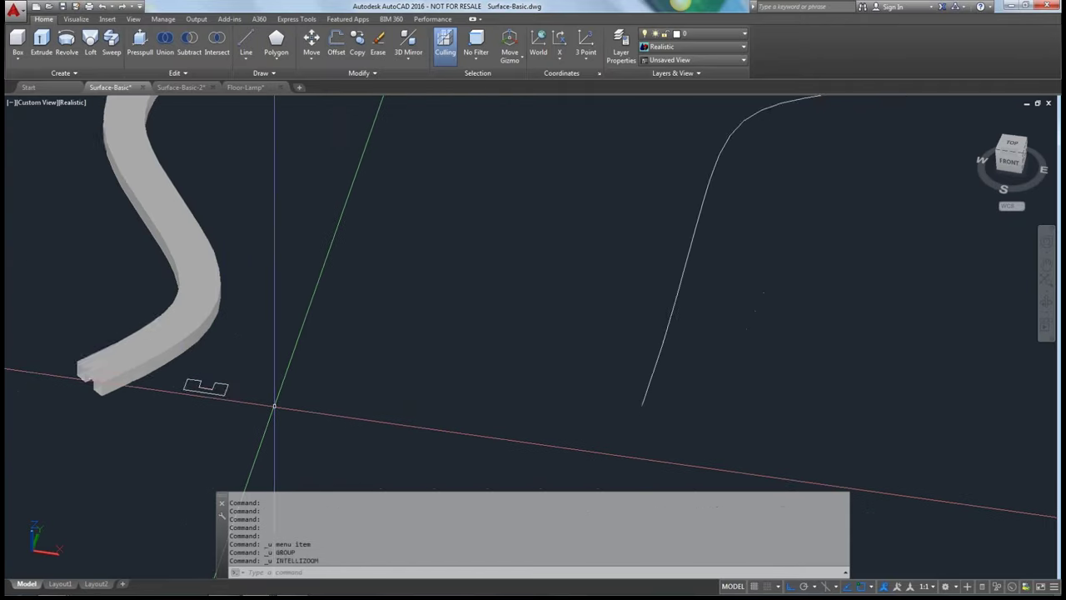
pyautogui.hotkey('ctrl', 'z')
pyautogui.hotkey('ctrl', 'z')
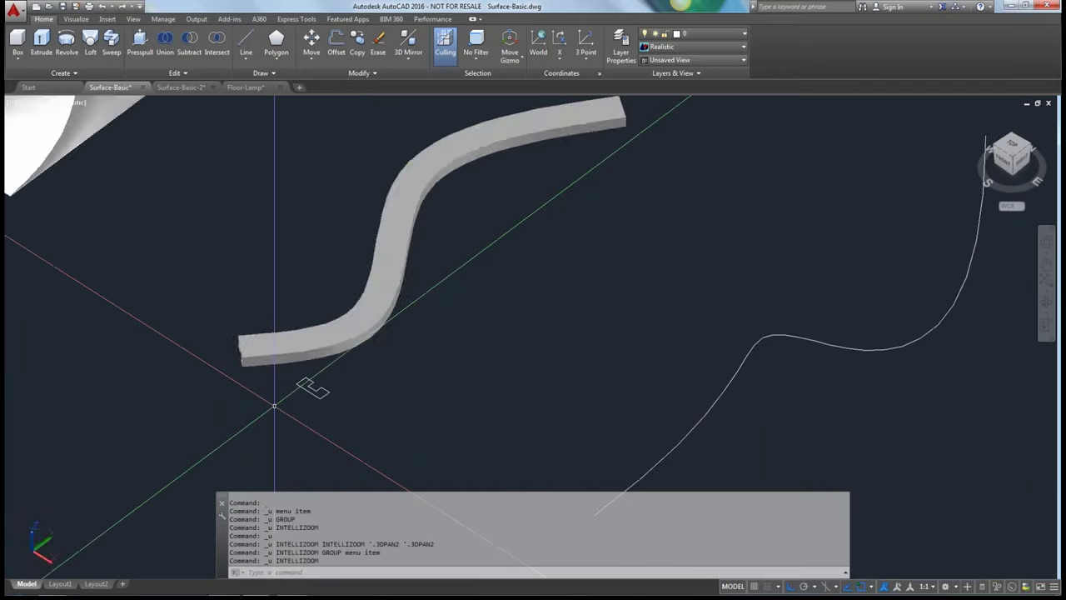
pyautogui.hotkey('ctrl', 'z')
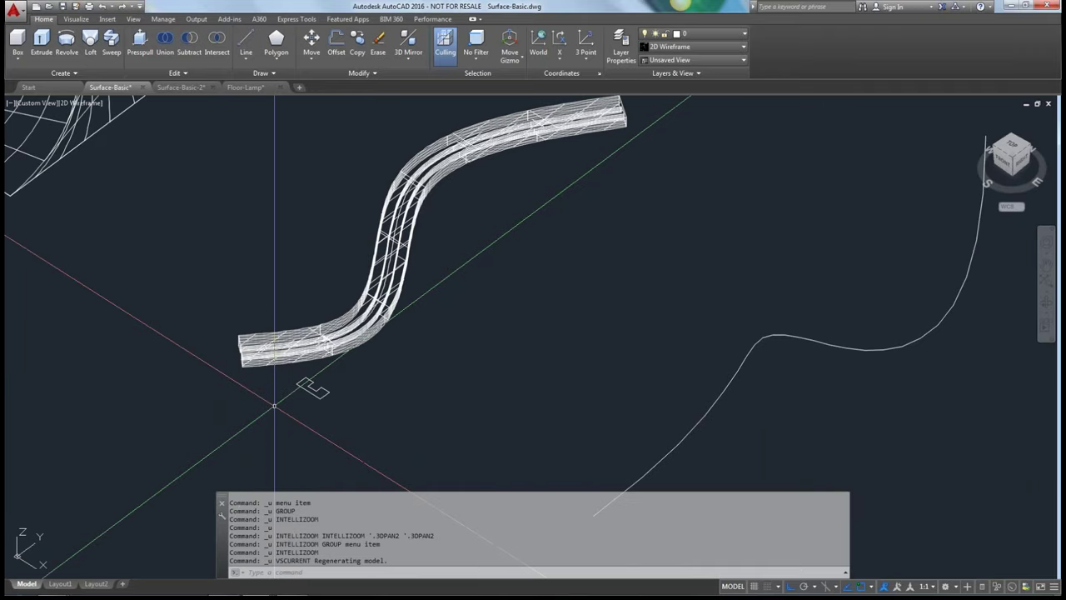
pyautogui.hotkey('ctrl', 'z')
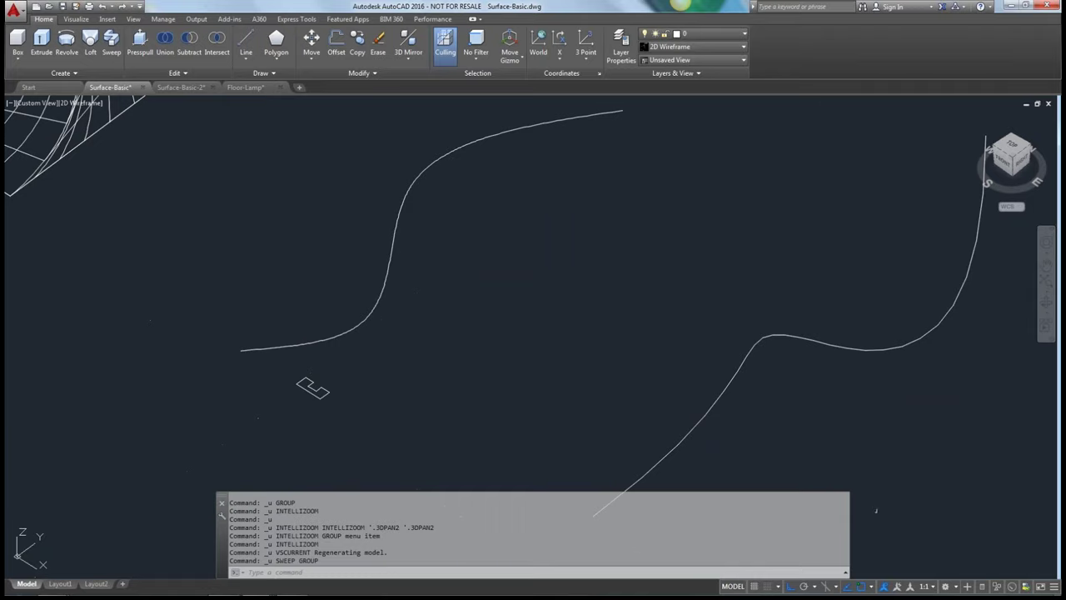
pyautogui.click(957, 588)
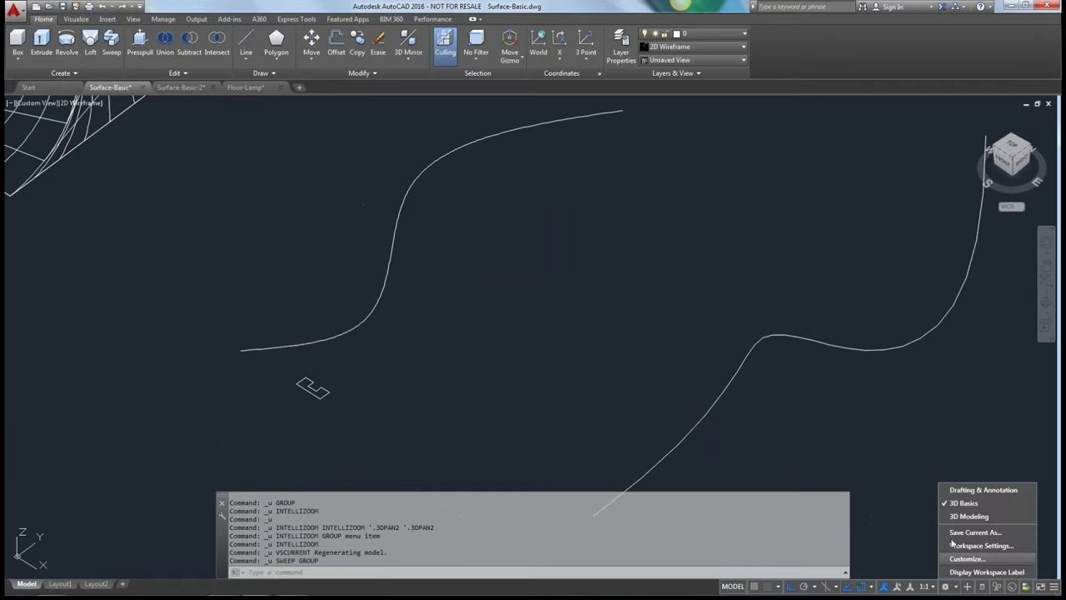
pyautogui.click(969, 516)
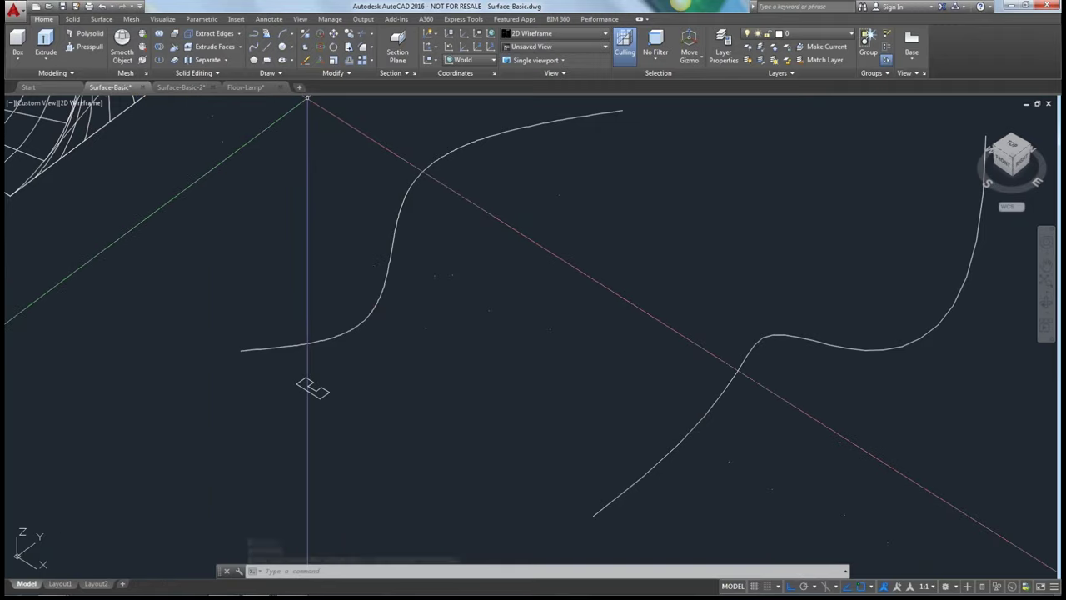
pyautogui.click(957, 588)
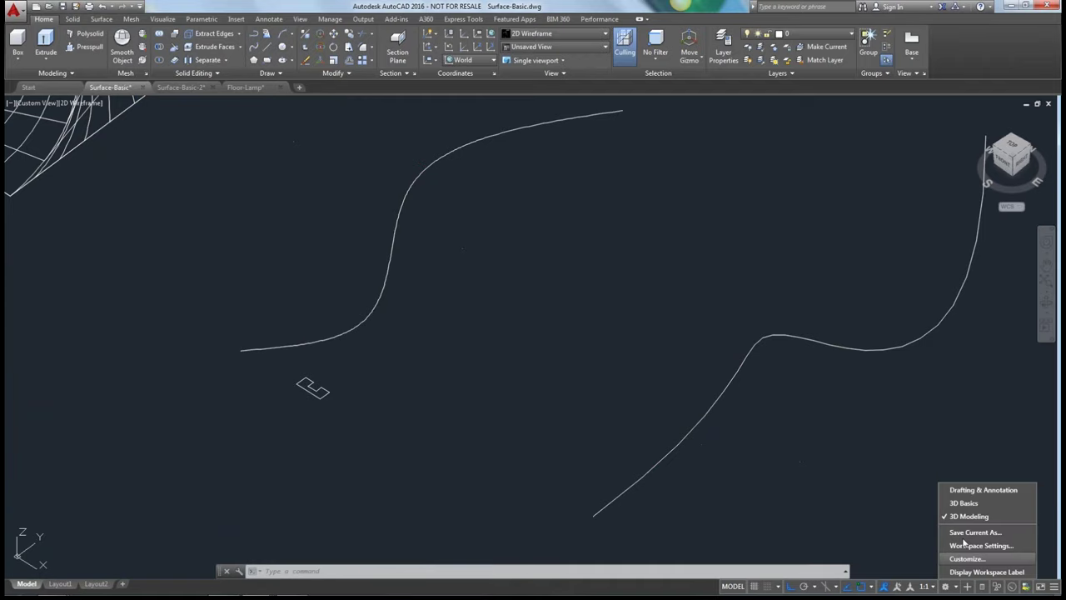
pyautogui.click(393, 275)
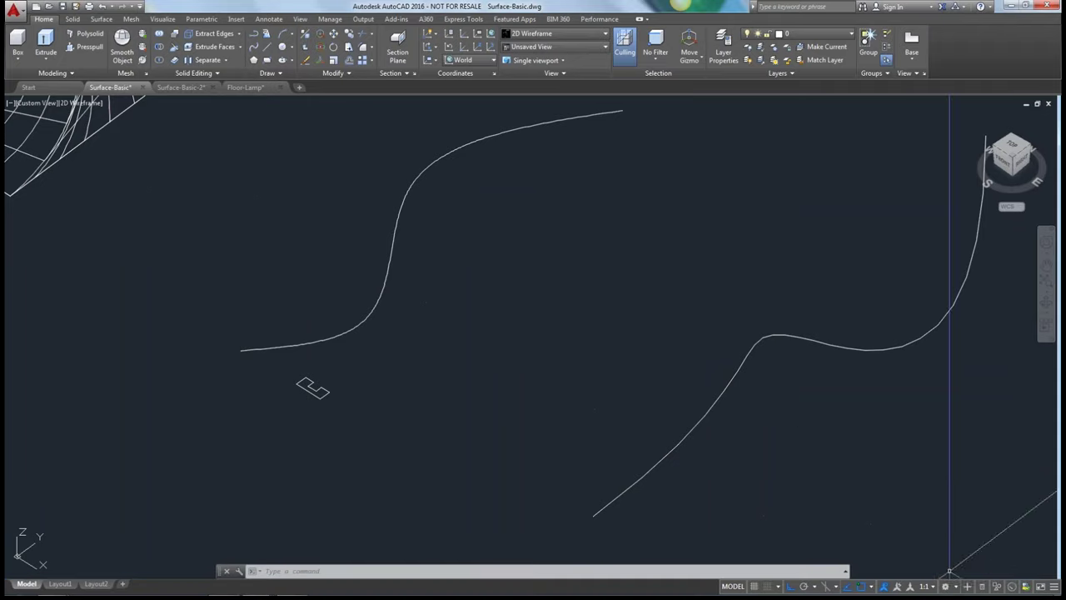
pyautogui.click(947, 585)
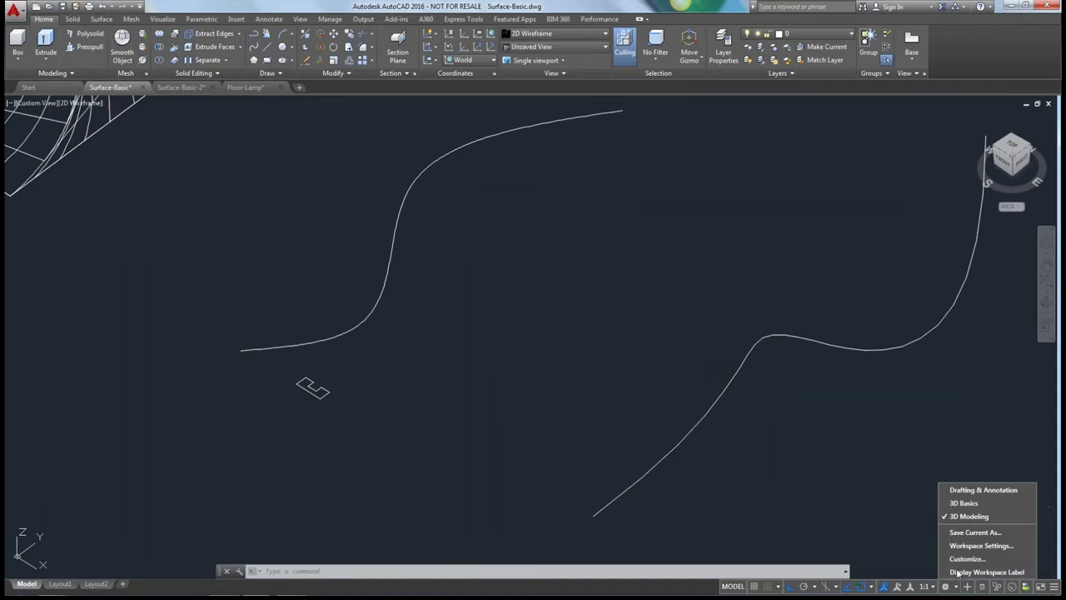
pyautogui.click(955, 505)
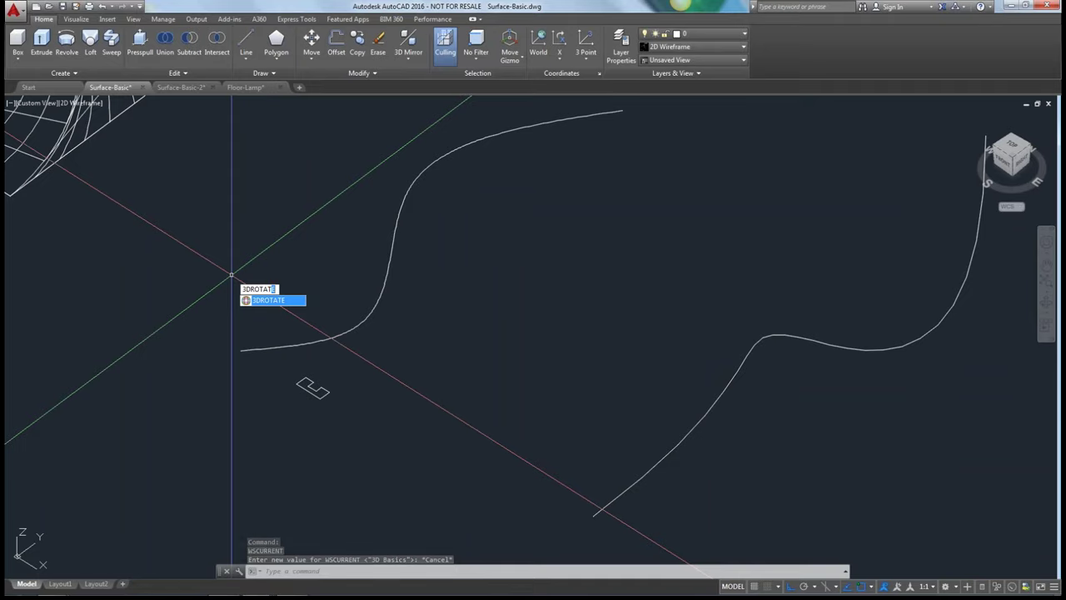
# Rotate the small L-shaped profile 90 degrees with 3DROTATE so it stands upright
pyautogui.press('Return')
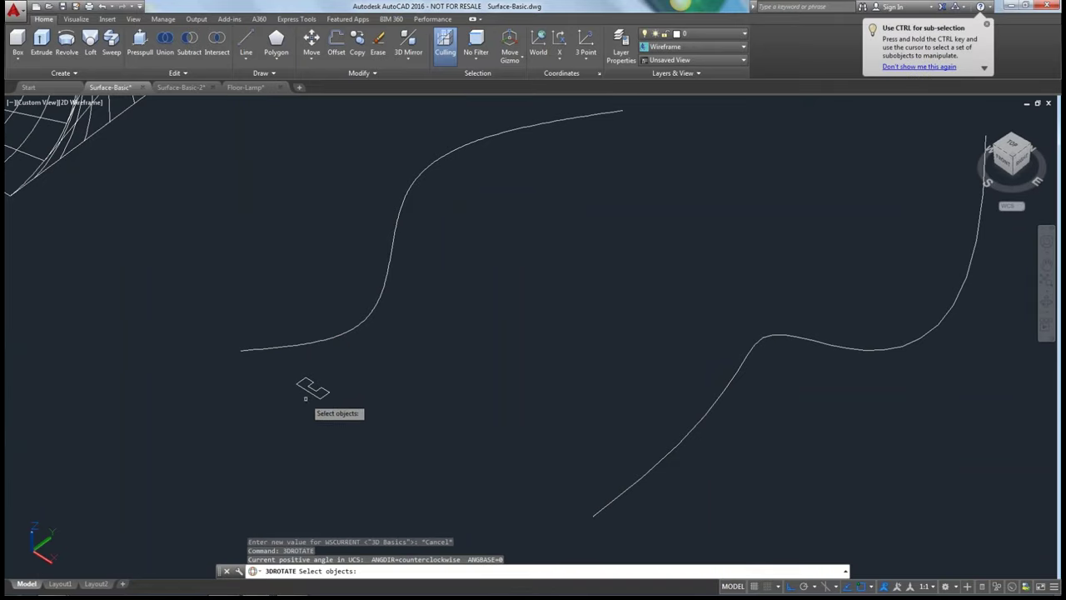
pyautogui.scroll(3, 306, 398)
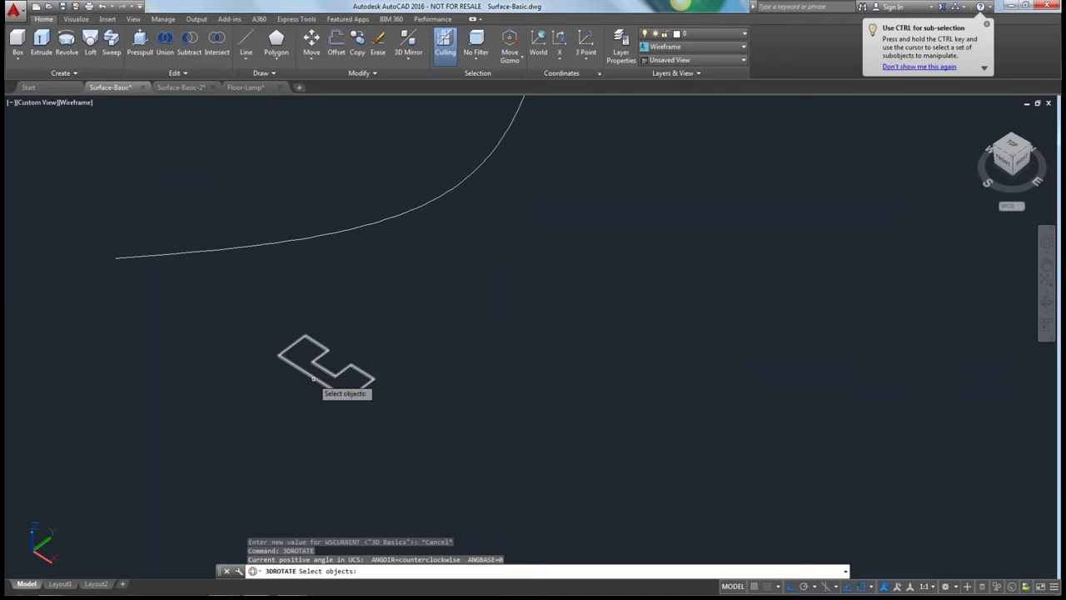
pyautogui.click(313, 378)
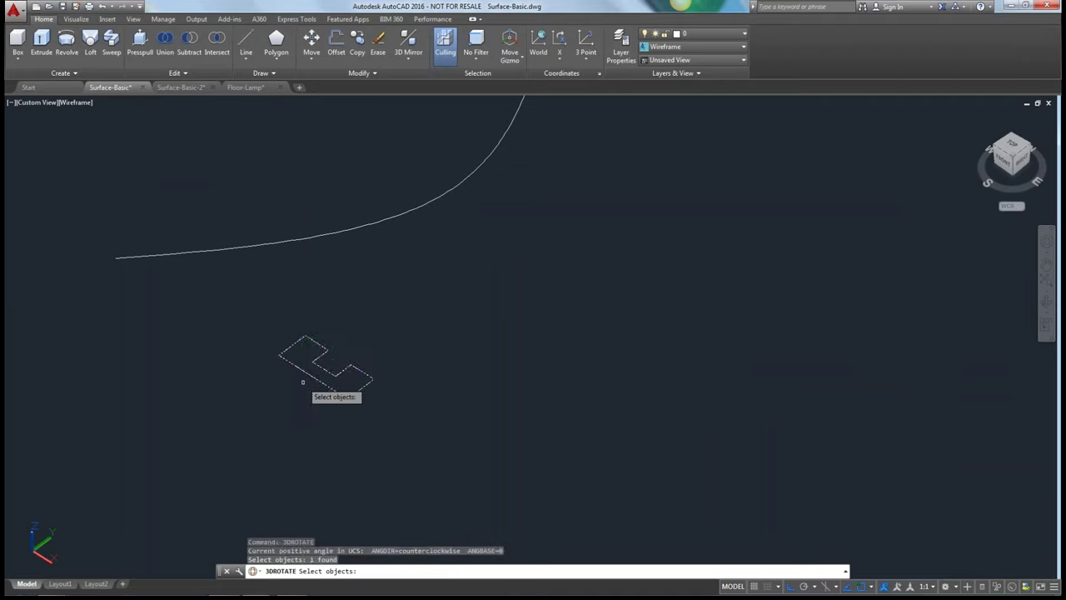
pyautogui.press('Return')
pyautogui.scroll(3, 313, 358)
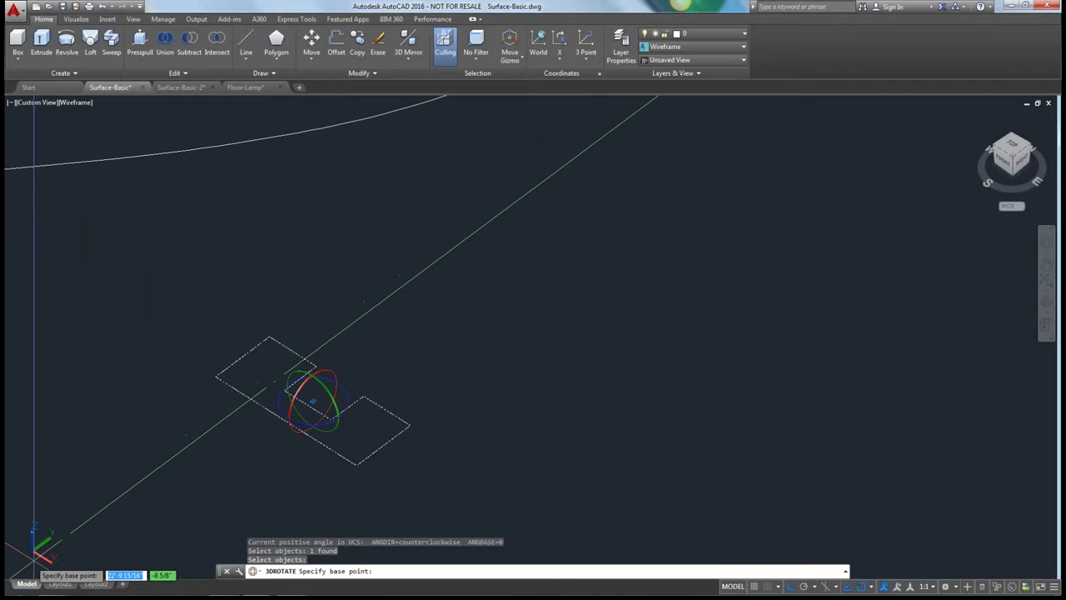
pyautogui.click(325, 375)
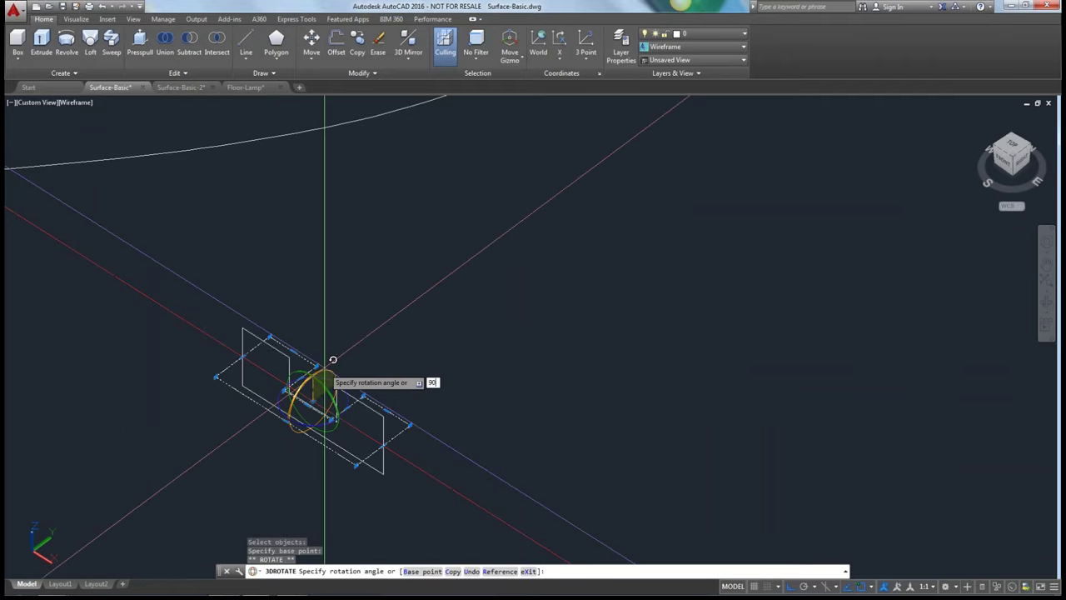
pyautogui.press('Return')
pyautogui.scroll(-8, 325, 367)
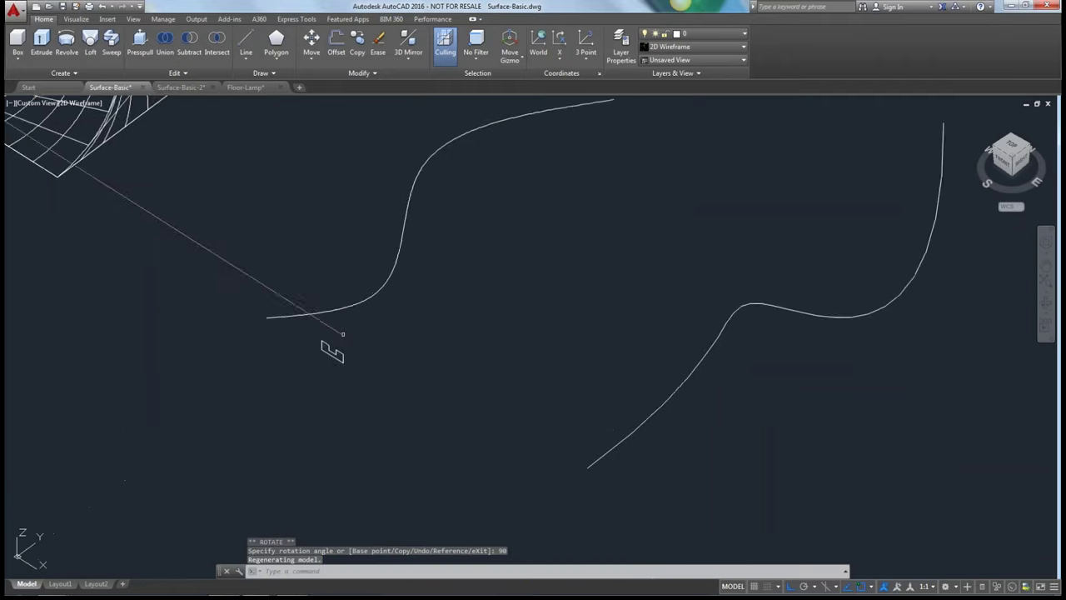
# Try sweeping the profile along the S-curve, inspect the result, then undo it
pyautogui.click(111, 40)
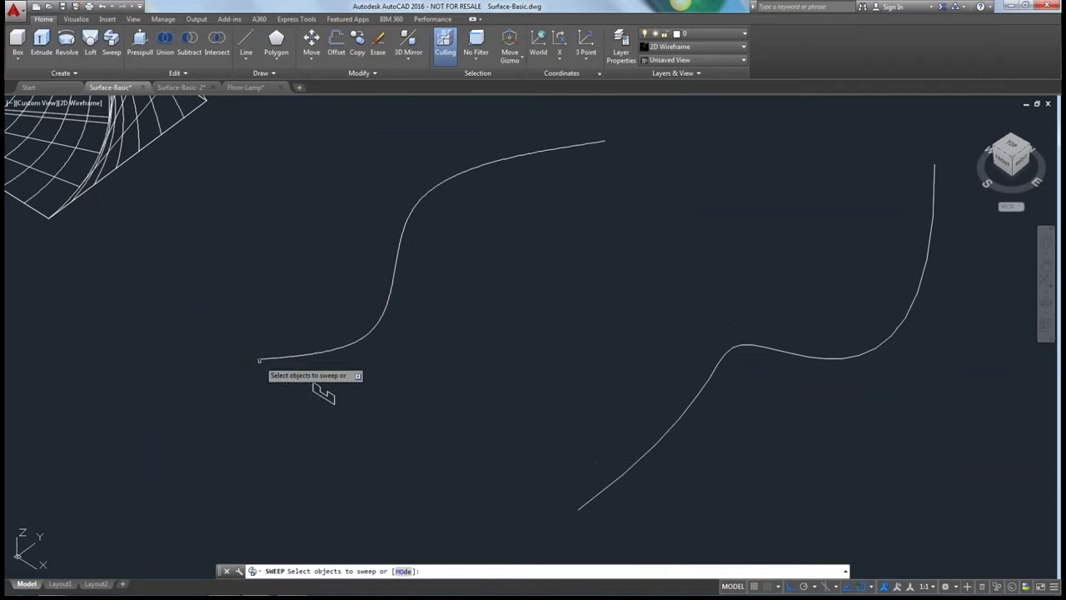
pyautogui.press('Return')
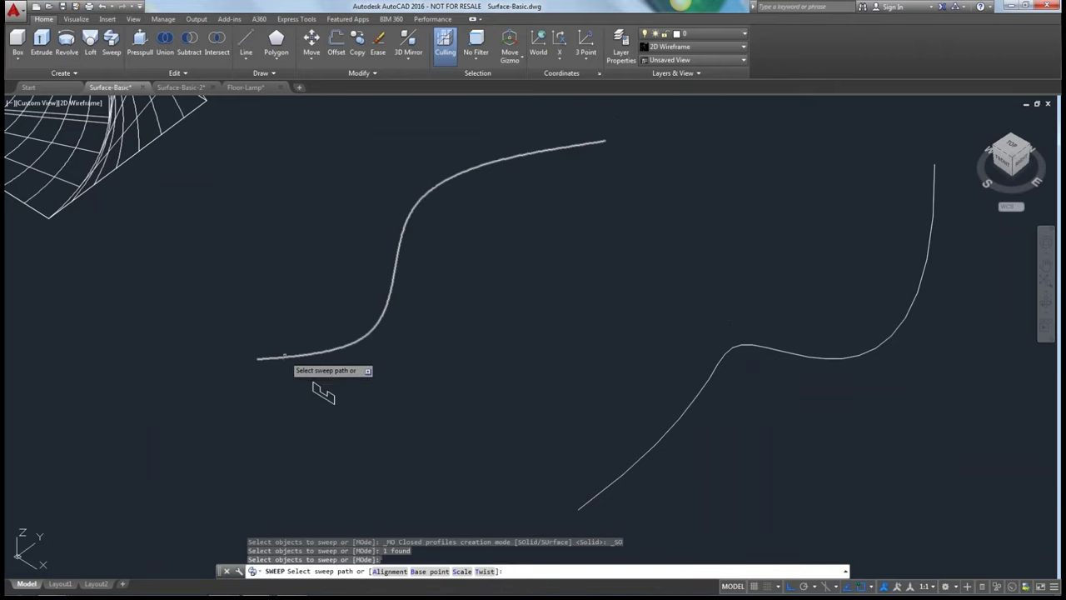
pyautogui.click(257, 358)
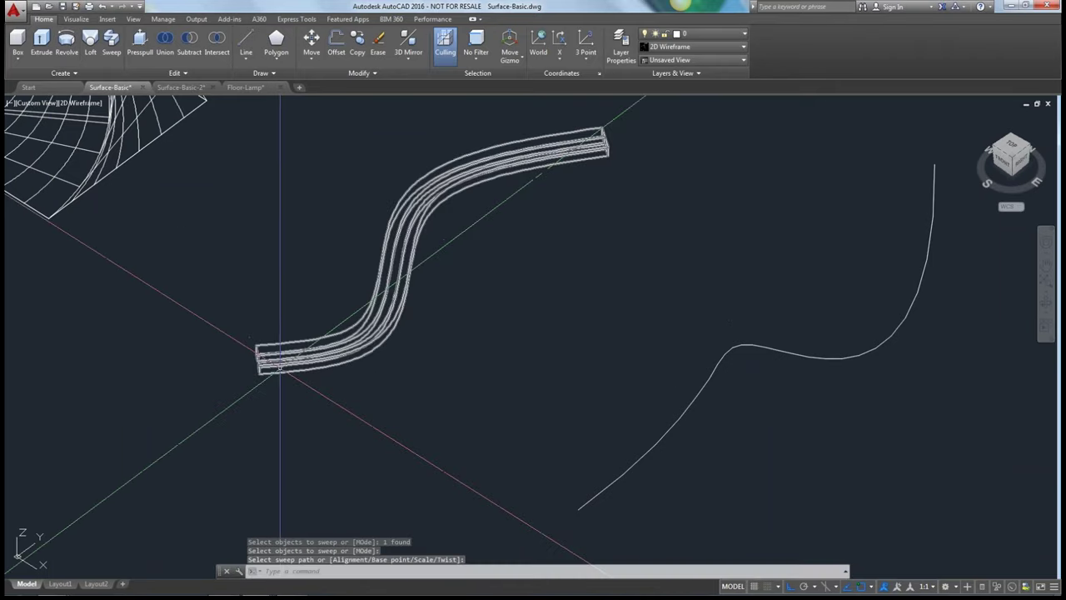
pyautogui.keyDown('shift'); pyautogui.moveTo(219, 386); pyautogui.dragTo(292, 381, button='middle'); pyautogui.keyUp('shift')
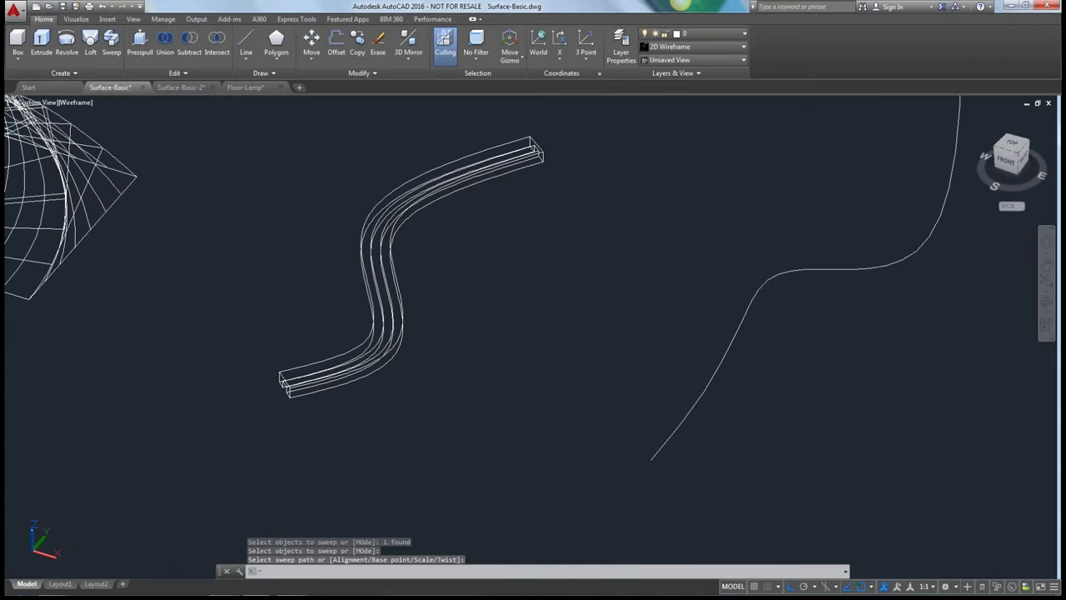
pyautogui.hotkey('ctrl', 'z')
pyautogui.hotkey('ctrl', 'z')
pyautogui.hotkey('ctrl', 'z')
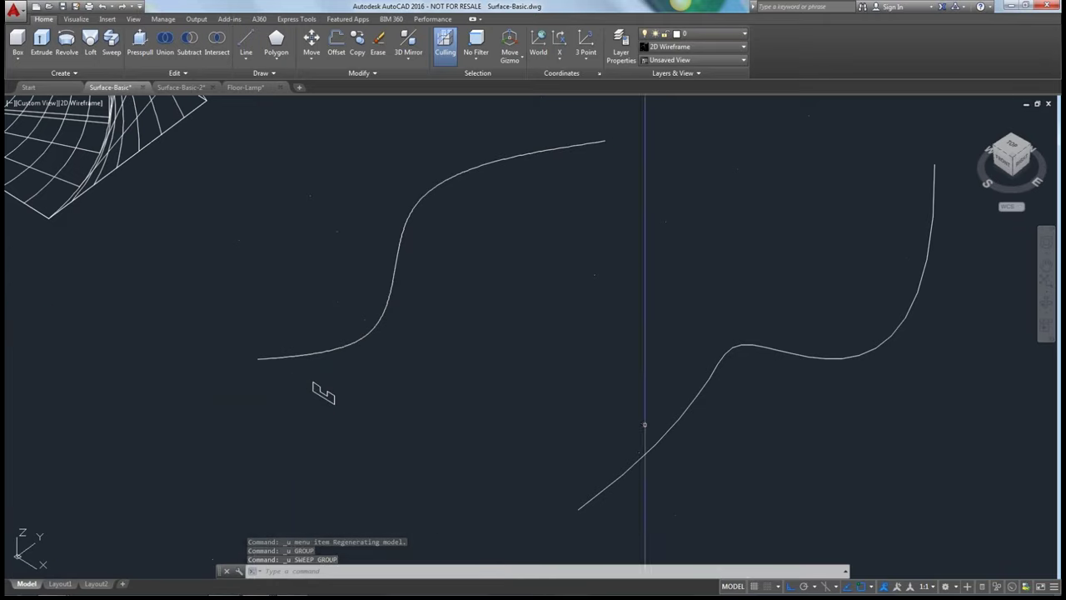
pyautogui.keyDown('shift'); pyautogui.moveTo(642, 424); pyautogui.dragTo(638, 361, button='middle'); pyautogui.keyUp('shift')
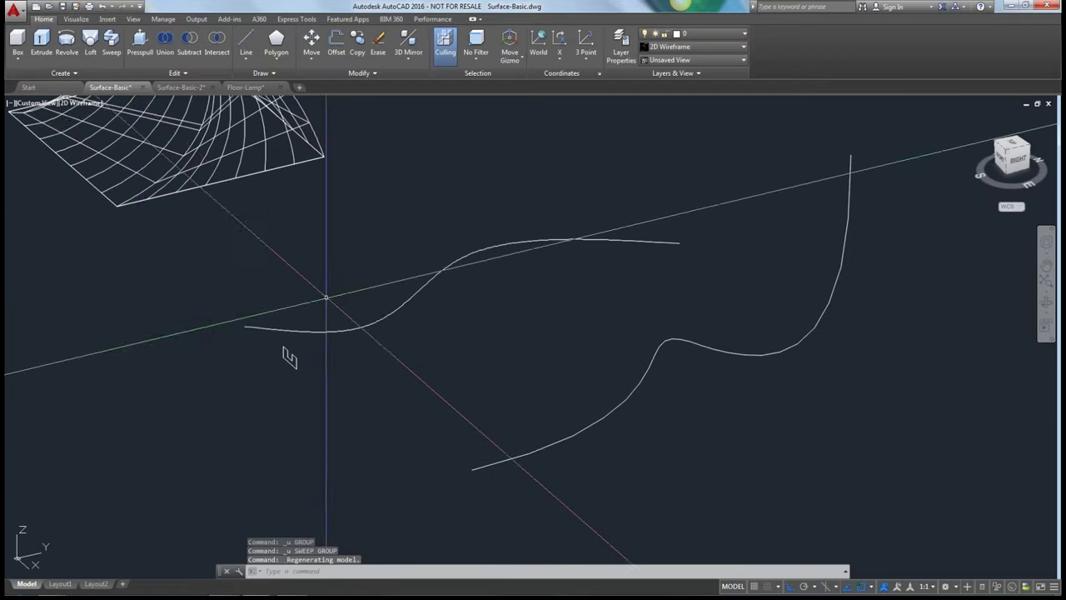
# Attempt a sweep on the lower curve, then undo it and the profile's 90-degree rotation
pyautogui.click(111, 46)
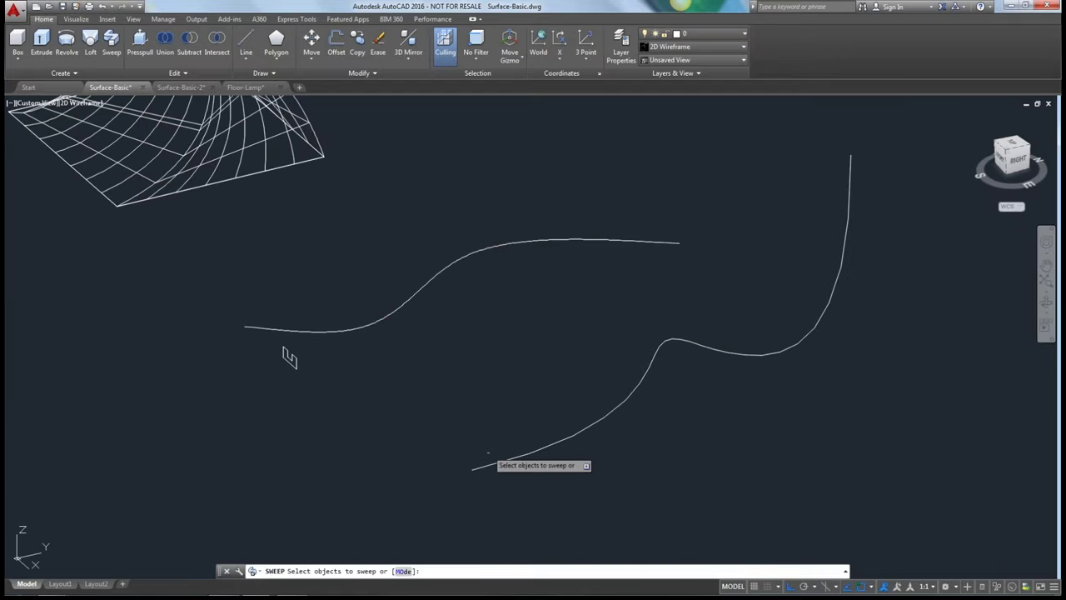
pyautogui.click(493, 464)
pyautogui.press('Return')
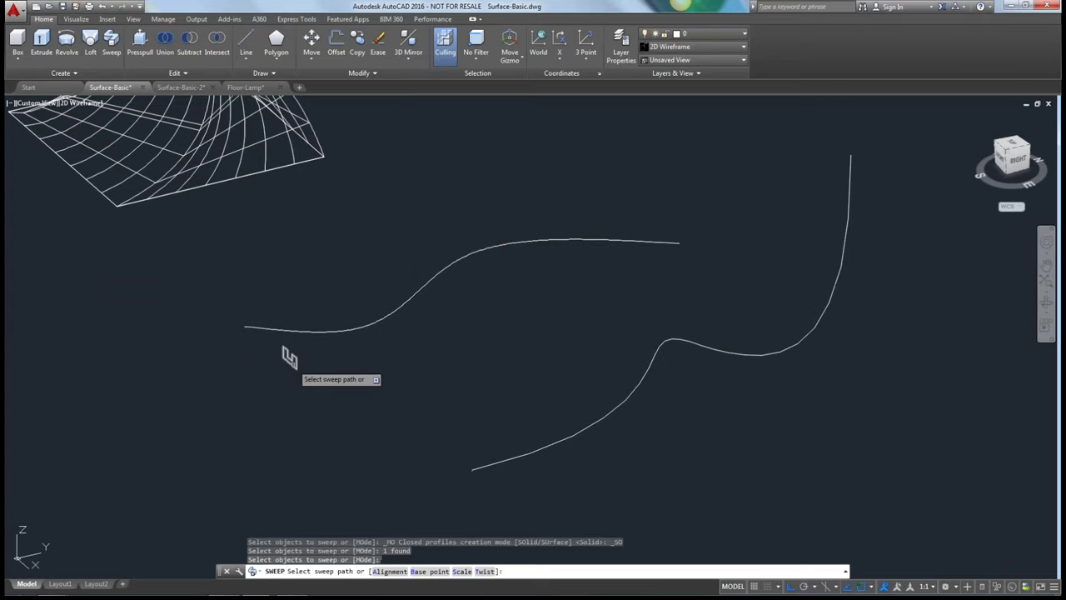
pyautogui.click(281, 332)
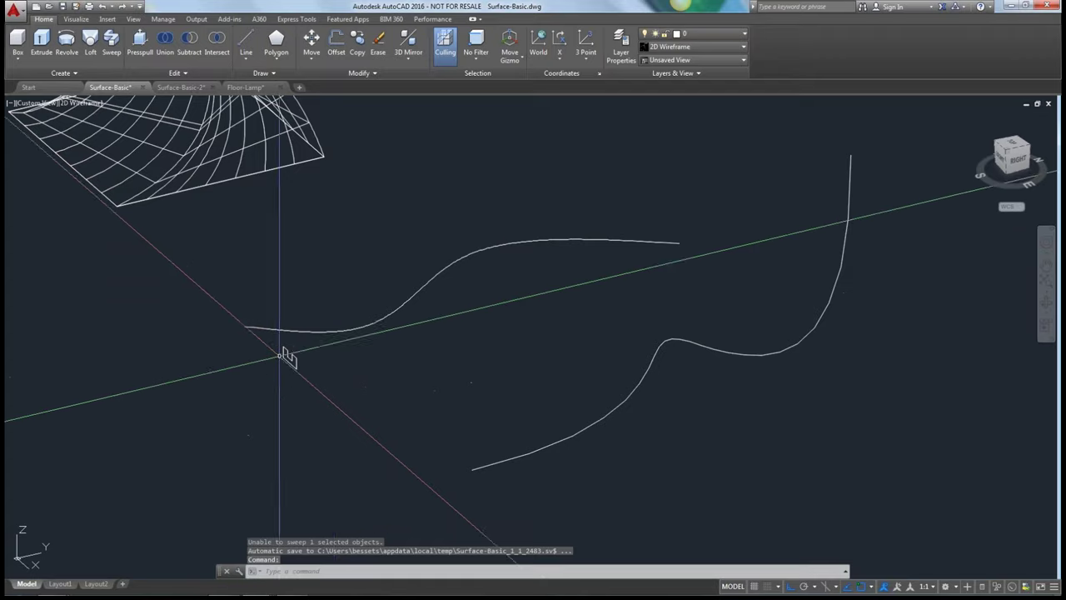
pyautogui.hotkey('ctrl', 'z')
pyautogui.hotkey('ctrl', 'z')
pyautogui.hotkey('ctrl', 'z')
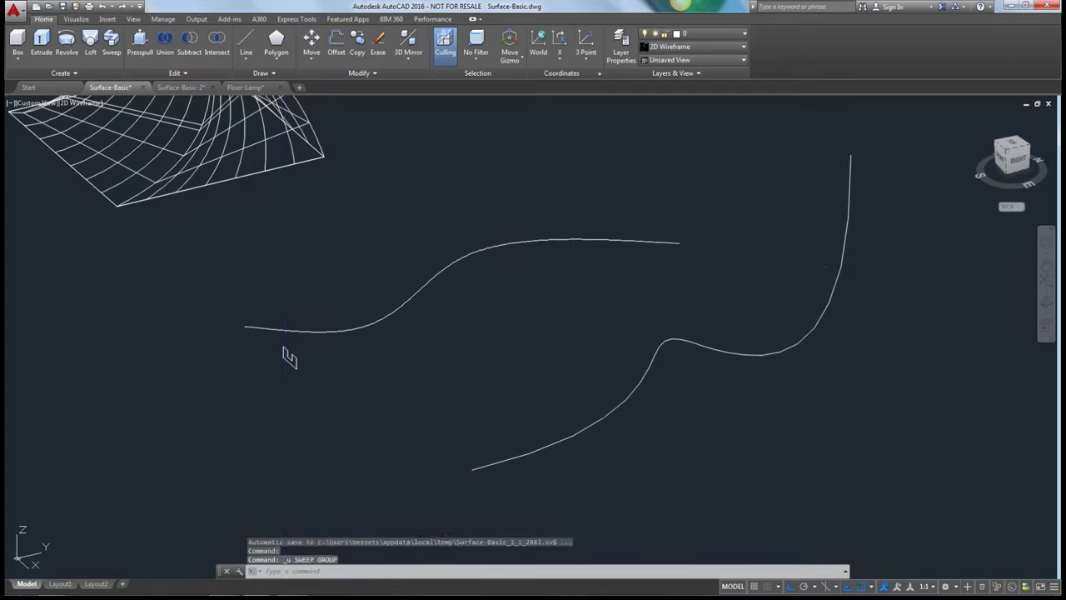
pyautogui.hotkey('ctrl', 'z')
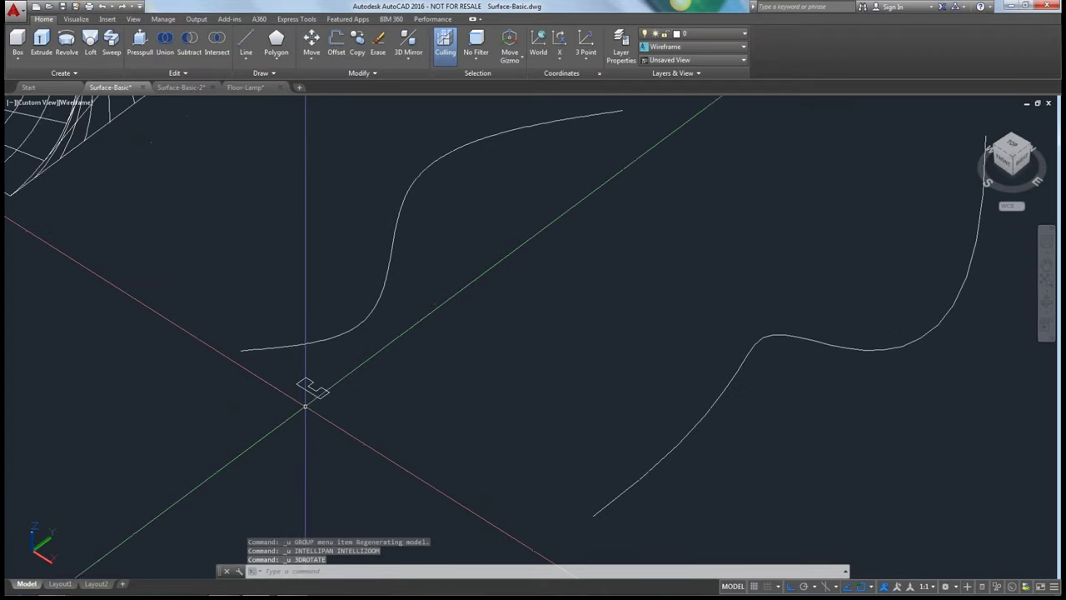
# Sweep the L-shaped profile along the long right-hand curve and orbit to inspect the channel
pyautogui.click(113, 47)
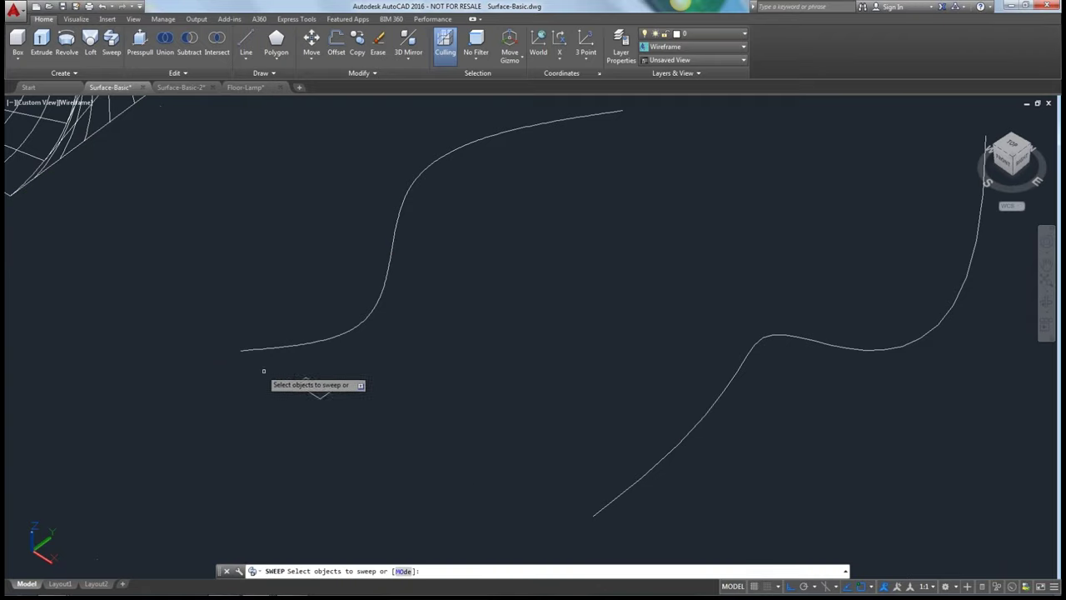
pyautogui.click(305, 387)
pyautogui.press('Return')
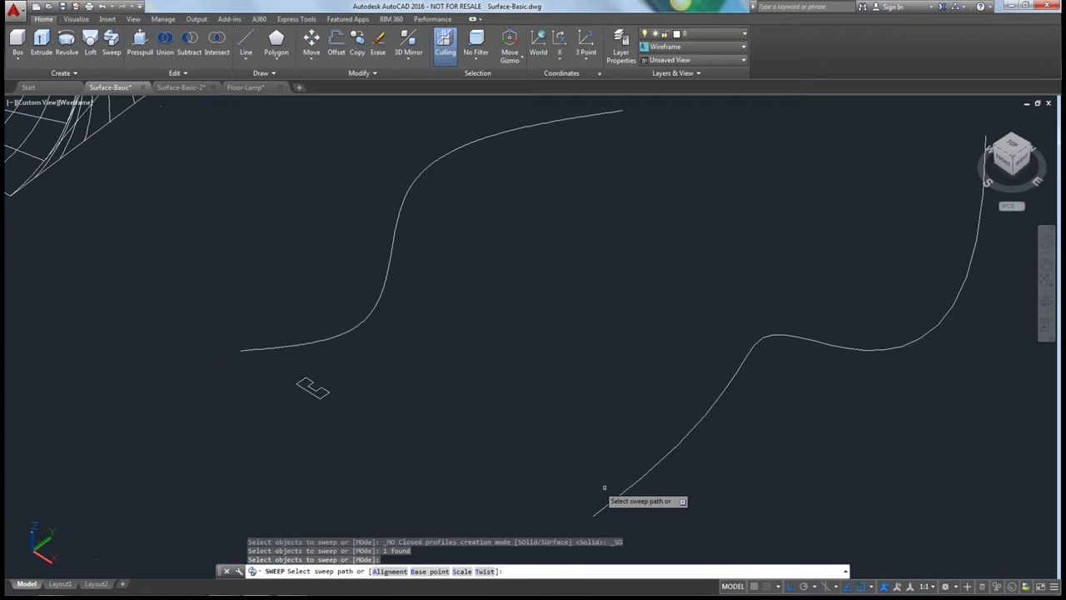
pyautogui.click(607, 503)
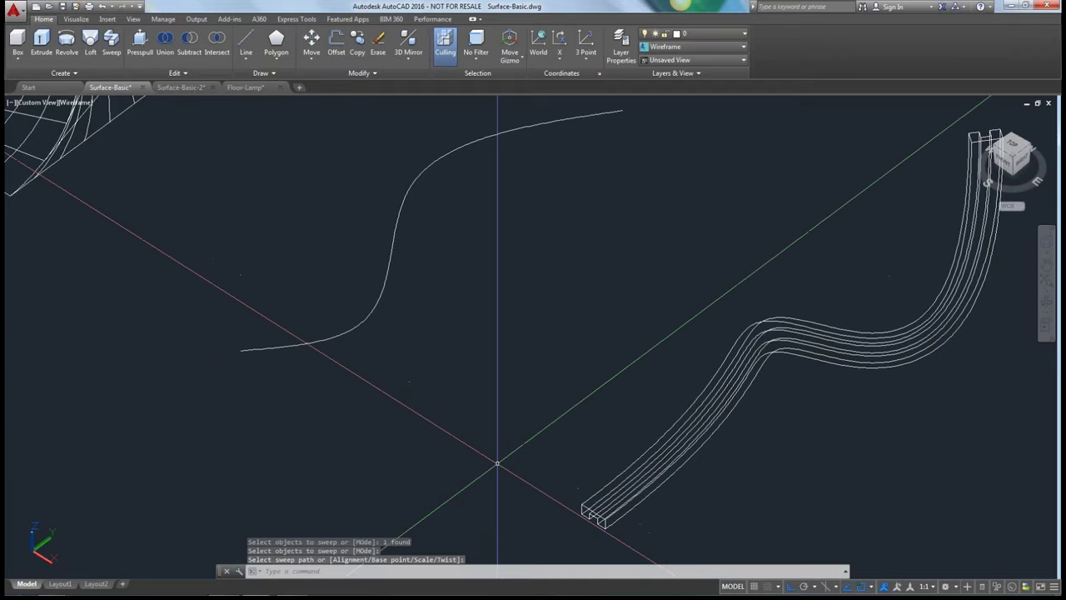
pyautogui.scroll(-2, 495, 438)
pyautogui.scroll(2, 472, 451)
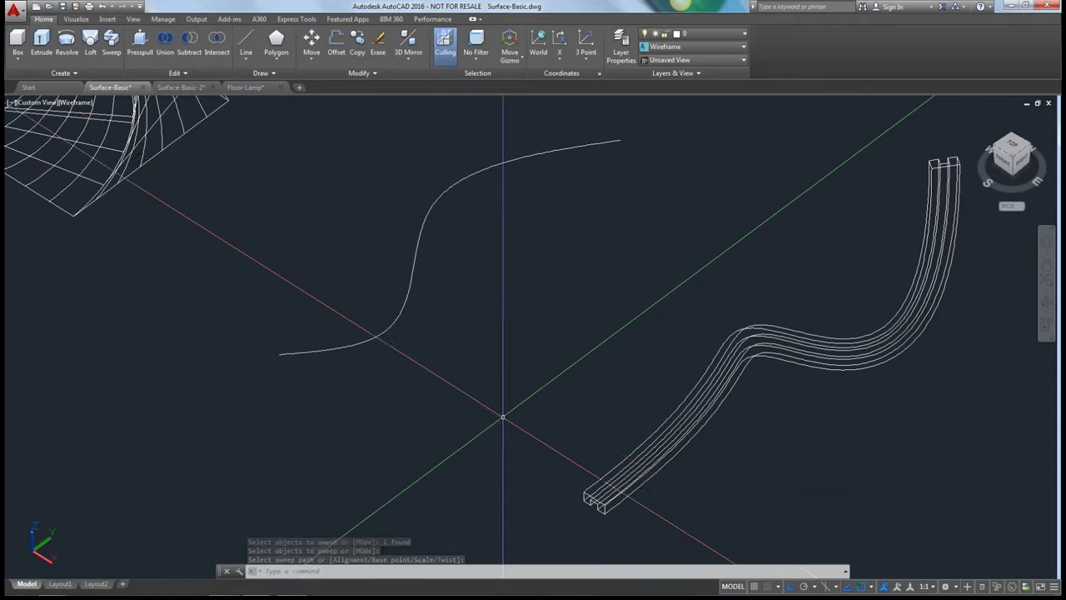
pyautogui.moveTo(442, 395); pyautogui.dragTo(317, 367, button='middle')
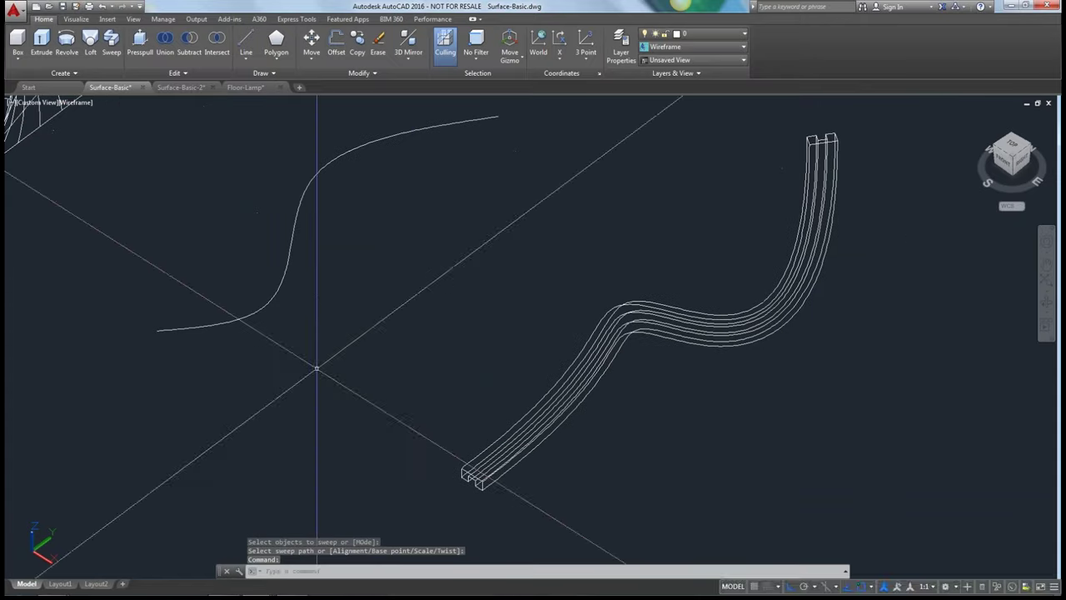
pyautogui.keyDown('shift'); pyautogui.moveTo(352, 448); pyautogui.dragTo(369, 390, button='middle'); pyautogui.keyUp('shift')
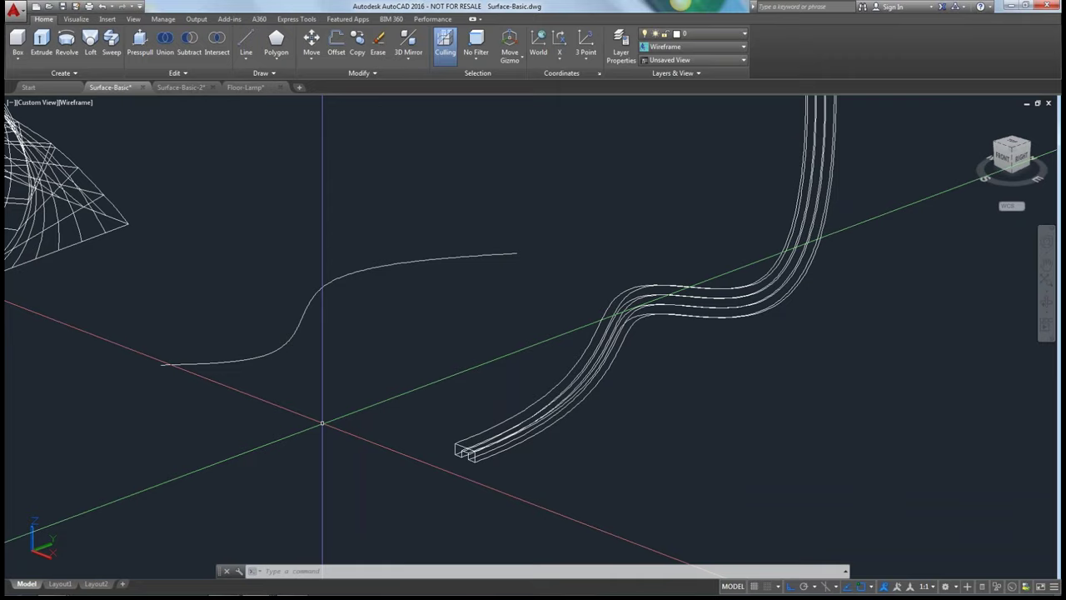
# Show a north-up Top view framing the lofted surface, S-curve and swept channel
pyautogui.click(1010, 146)
pyautogui.scroll(5, 519, 436)
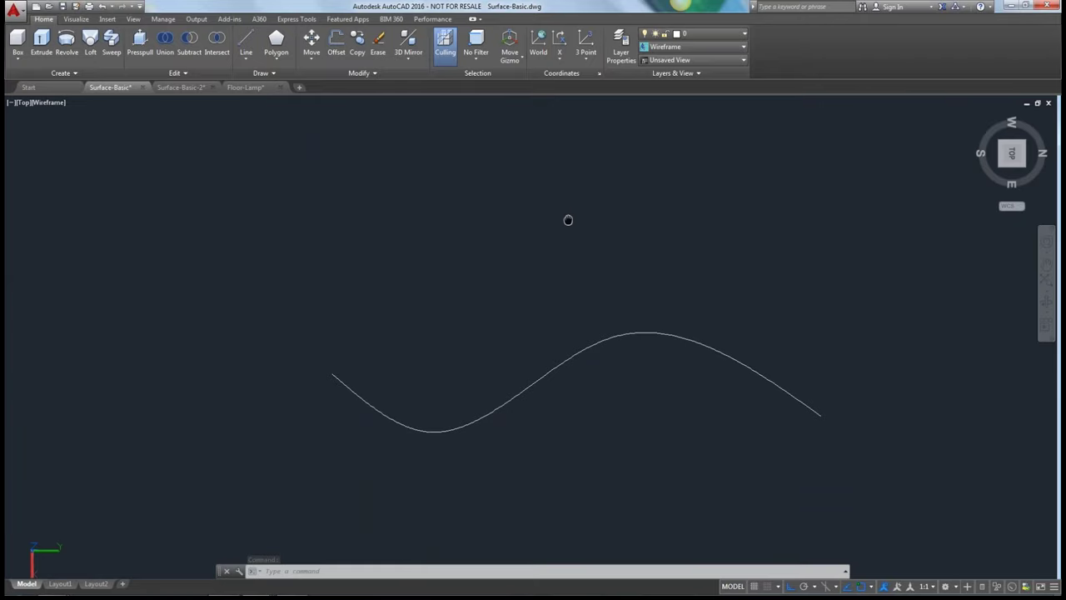
pyautogui.moveTo(946, 136); pyautogui.dragTo(786, 179, button='middle')
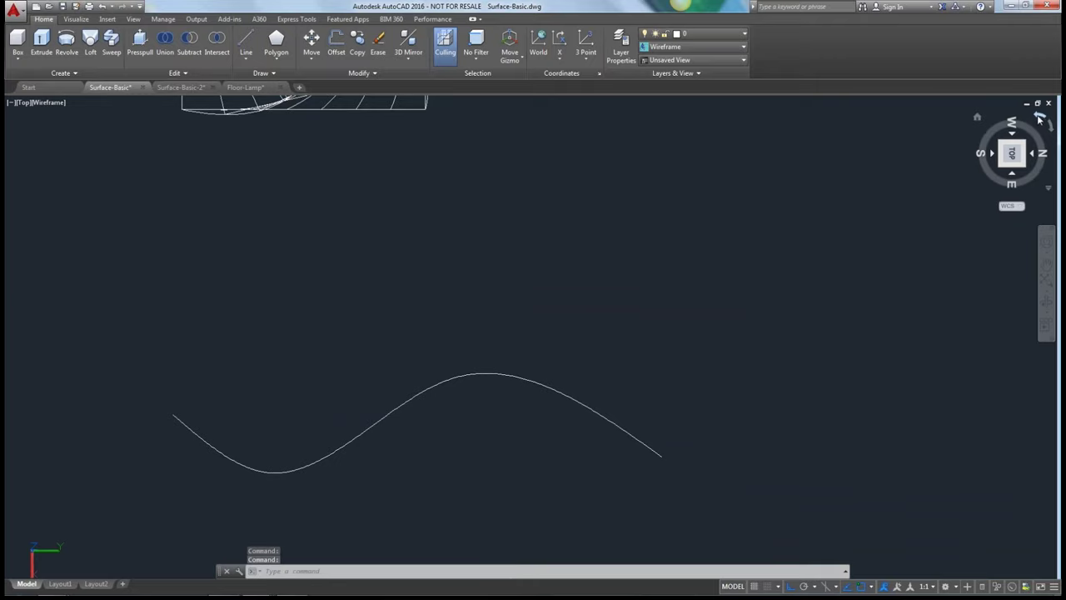
pyautogui.click(1040, 119)
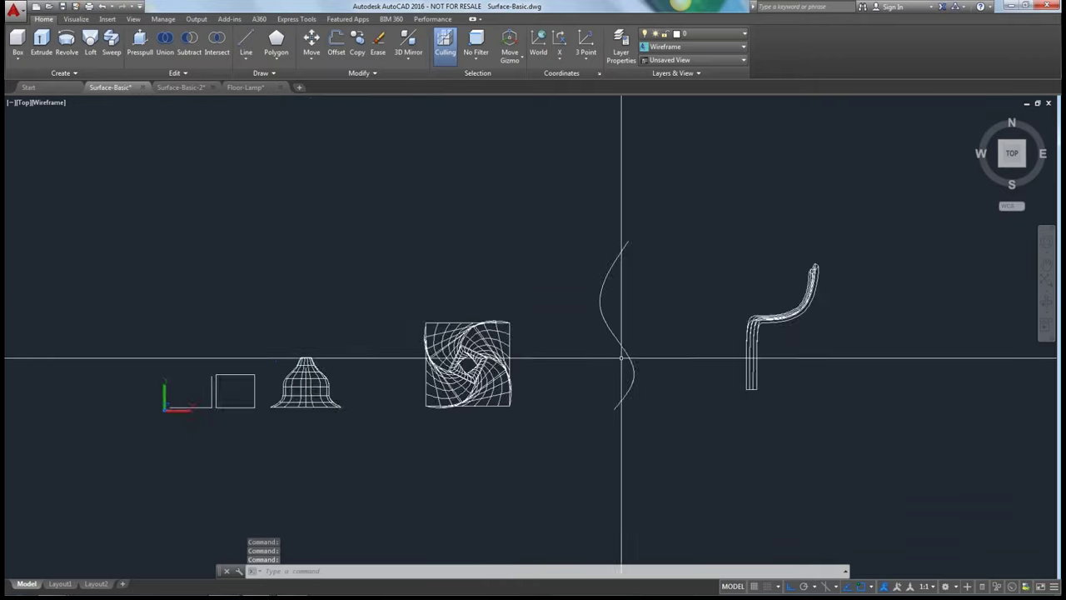
pyautogui.scroll(3, 622, 358)
pyautogui.moveTo(545, 345); pyautogui.dragTo(502, 367, button='middle')
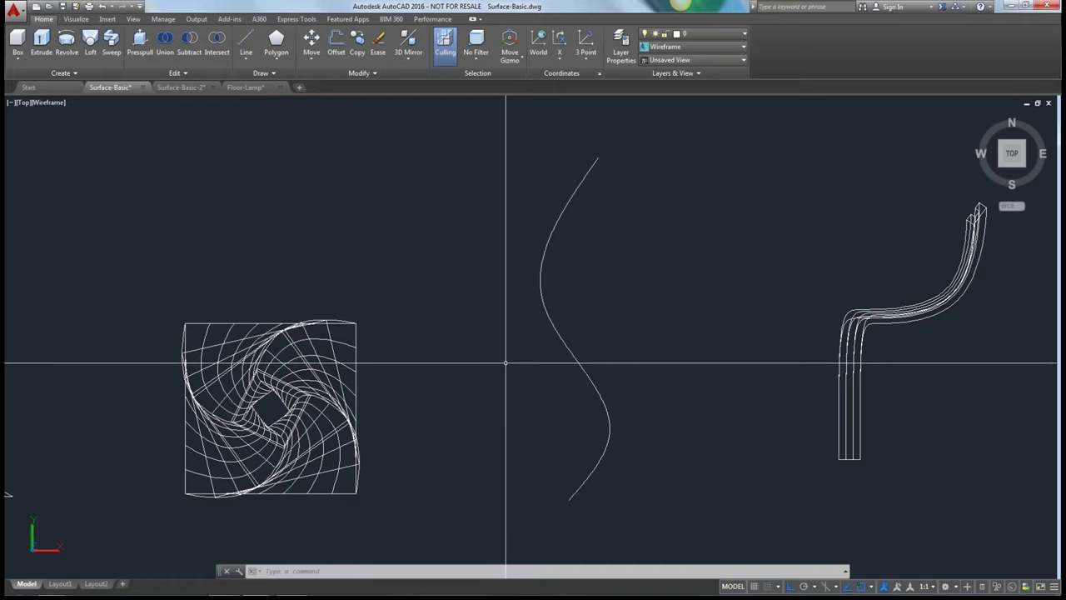
pyautogui.click(542, 303)
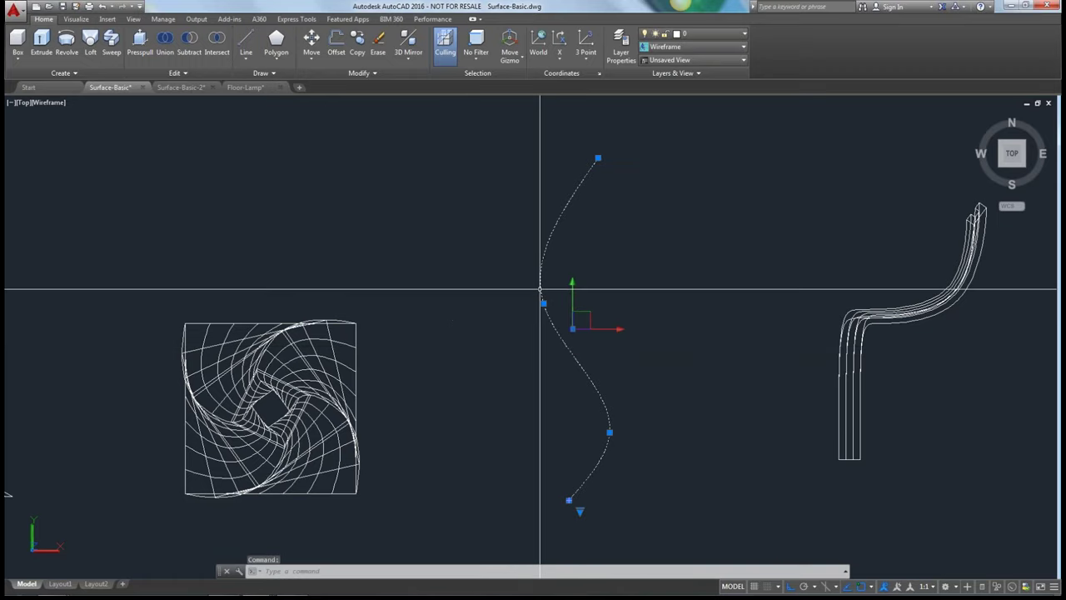
pyautogui.press('Escape')
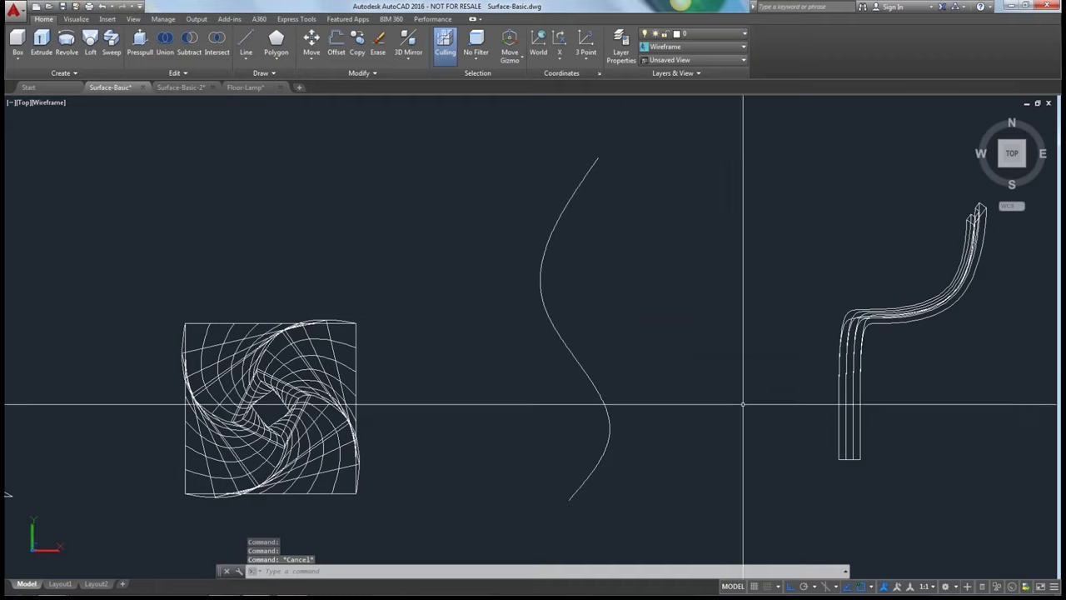
# Switch to the Drafting & Annotation workspace and close the Design Feed palette
pyautogui.click(956, 588)
pyautogui.click(961, 491)
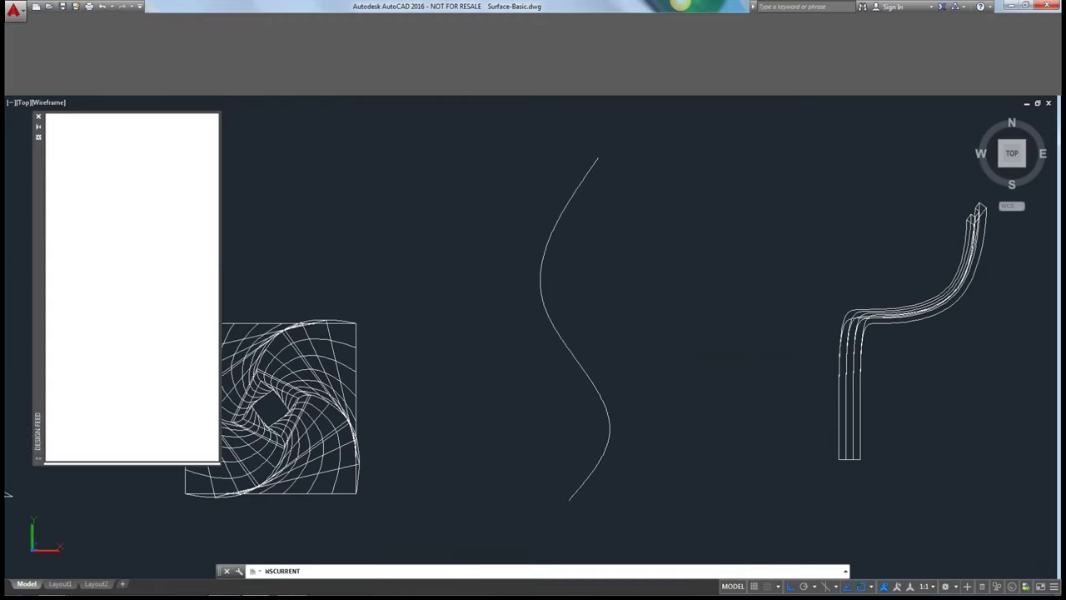
pyautogui.click(38, 119)
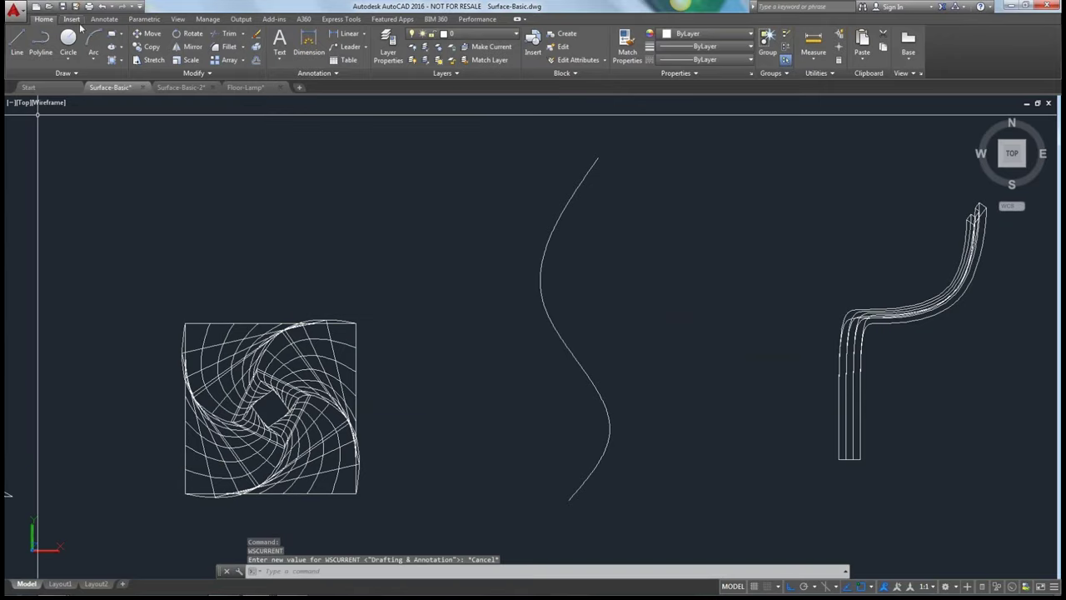
# Start dimensioning the S-curve end to end, cancel it, and select the spline instead
pyautogui.click(105, 19)
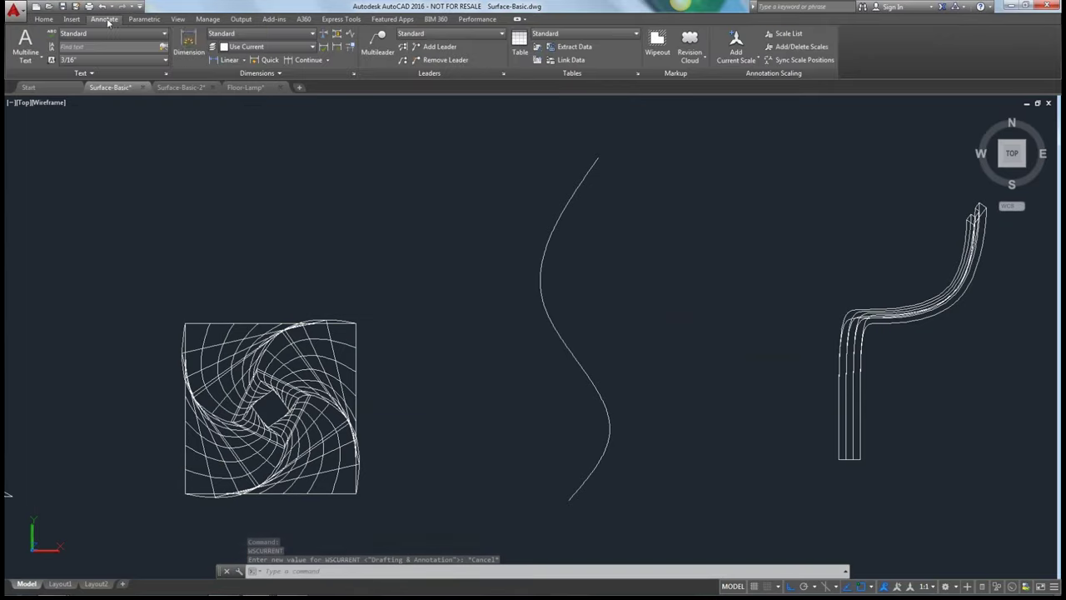
pyautogui.click(194, 48)
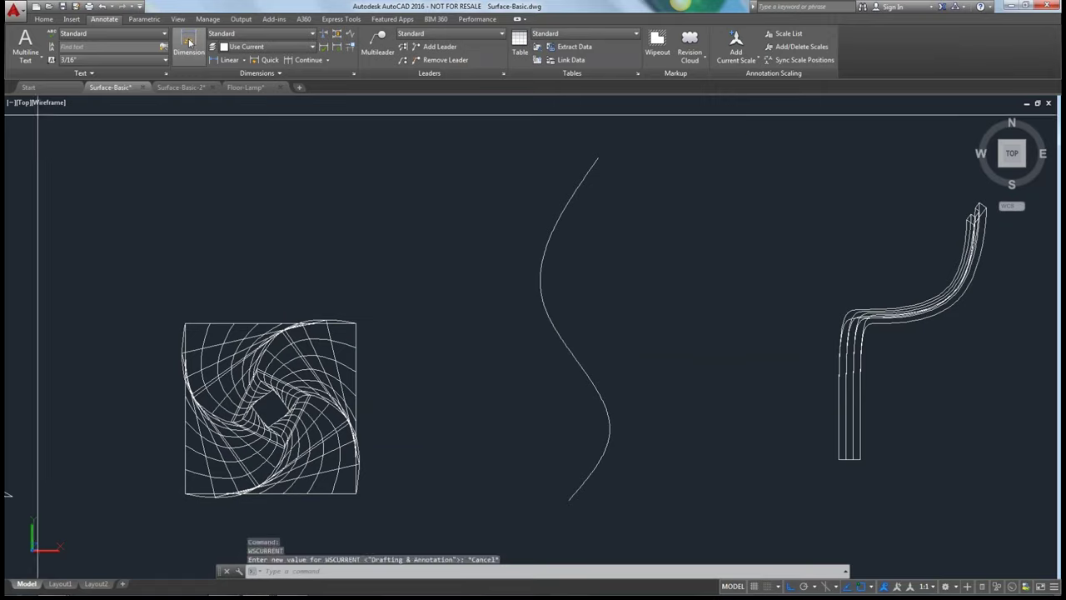
pyautogui.click(596, 159)
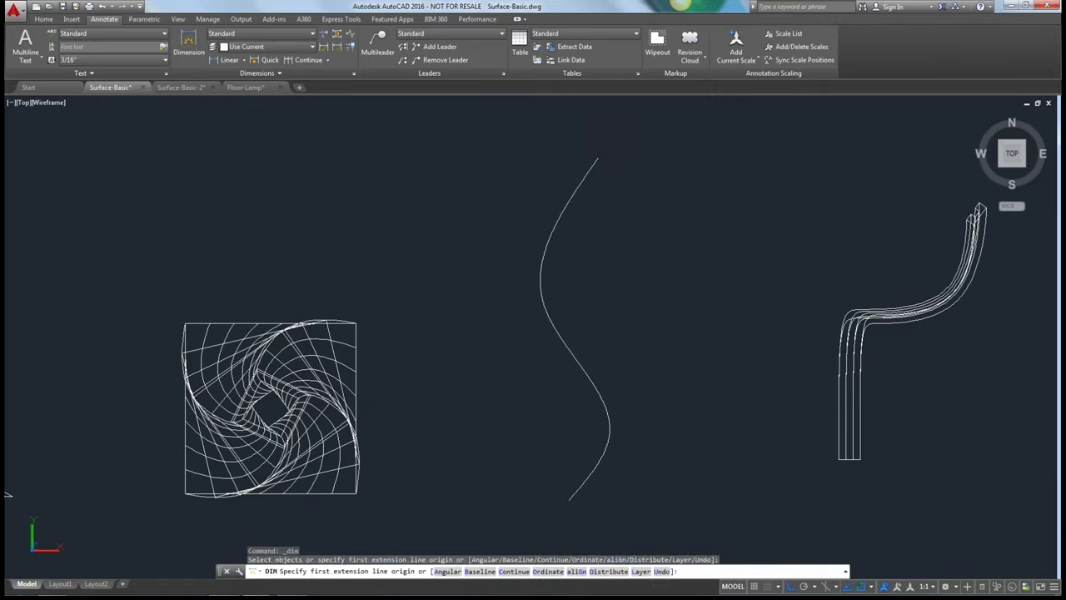
pyautogui.click(571, 500)
pyautogui.click(663, 385)
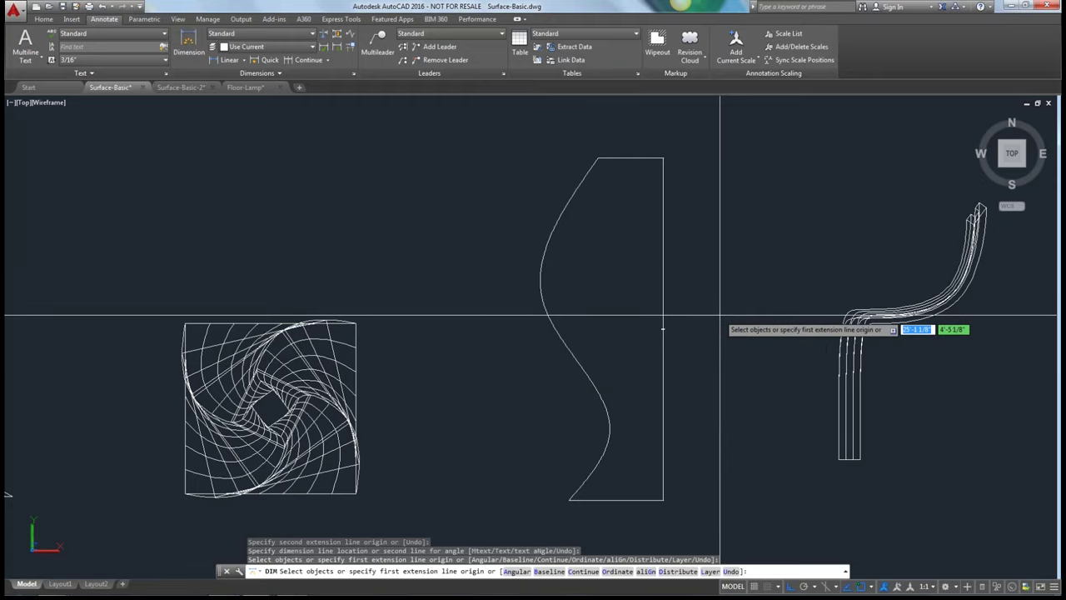
pyautogui.press('Return')
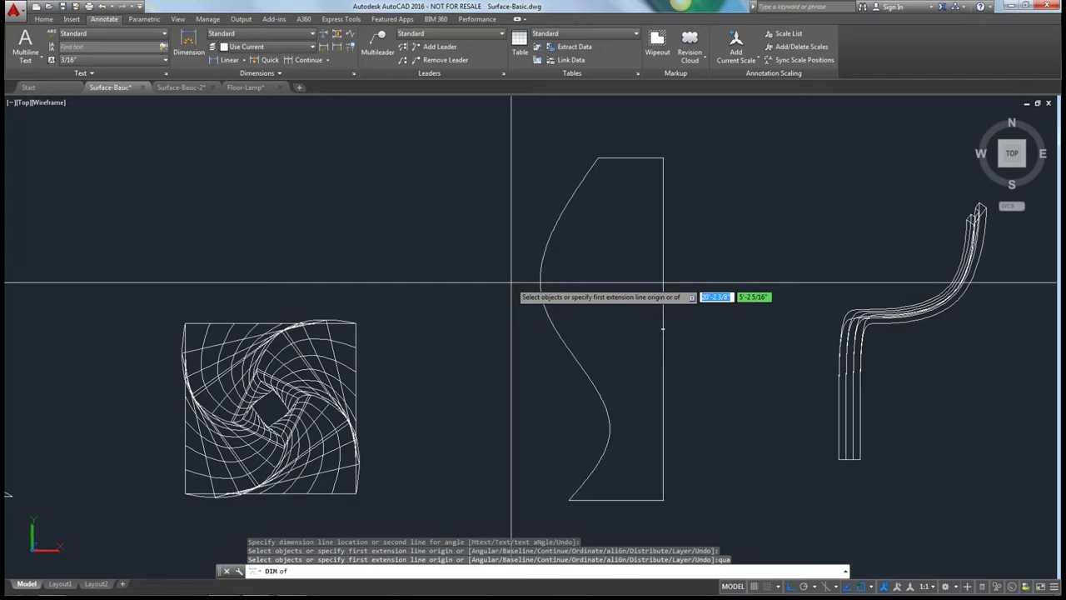
pyautogui.press('Escape')
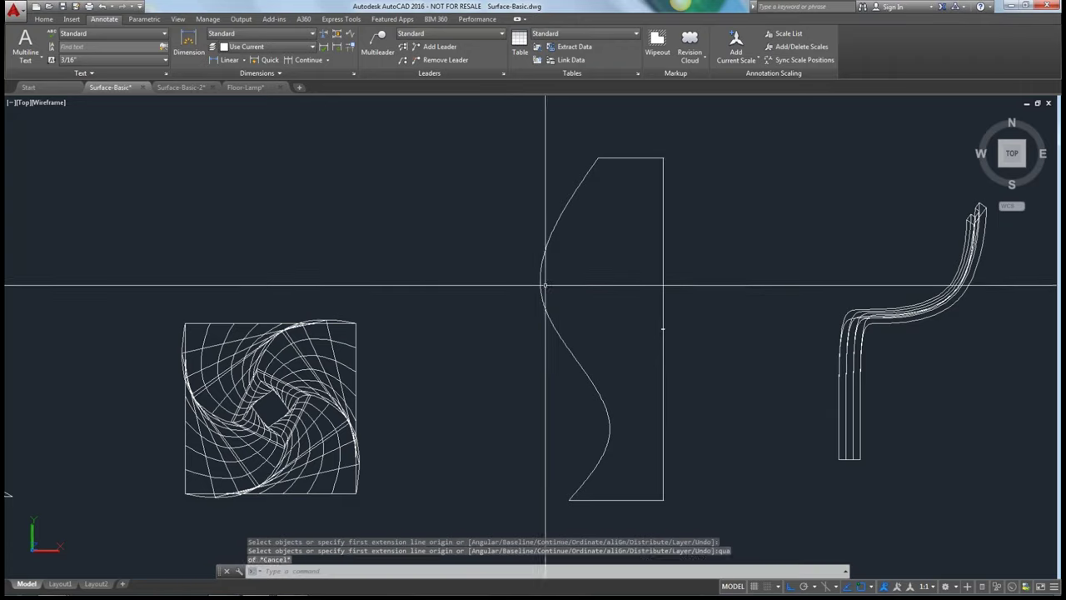
pyautogui.click(536, 285)
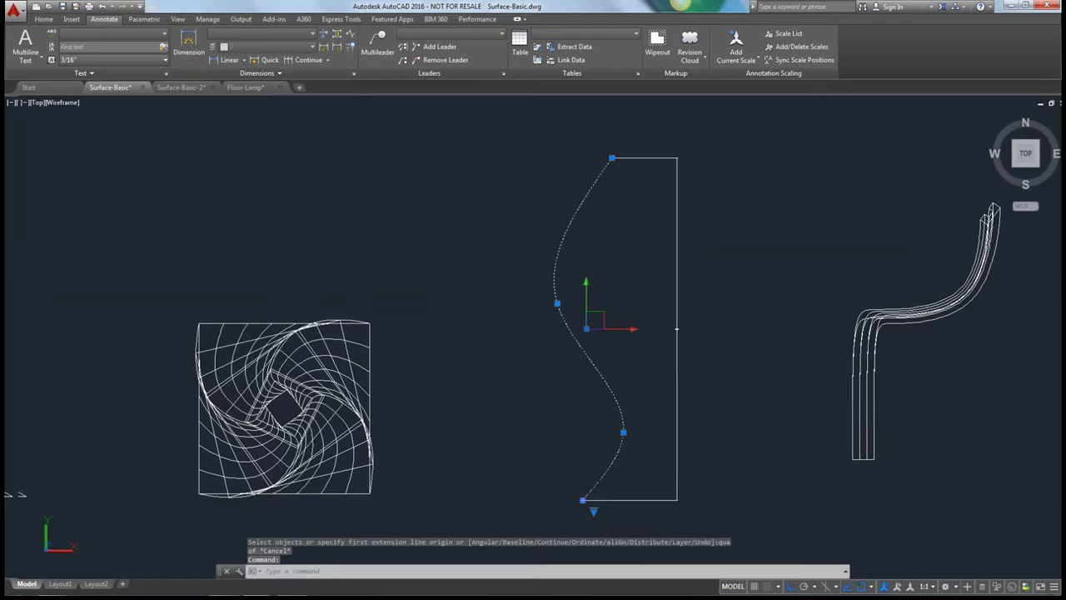
# Erase the straight-edged rectangle beside the S-curve with E, then view from the southeast
pyautogui.hotkey('ctrl', '1')
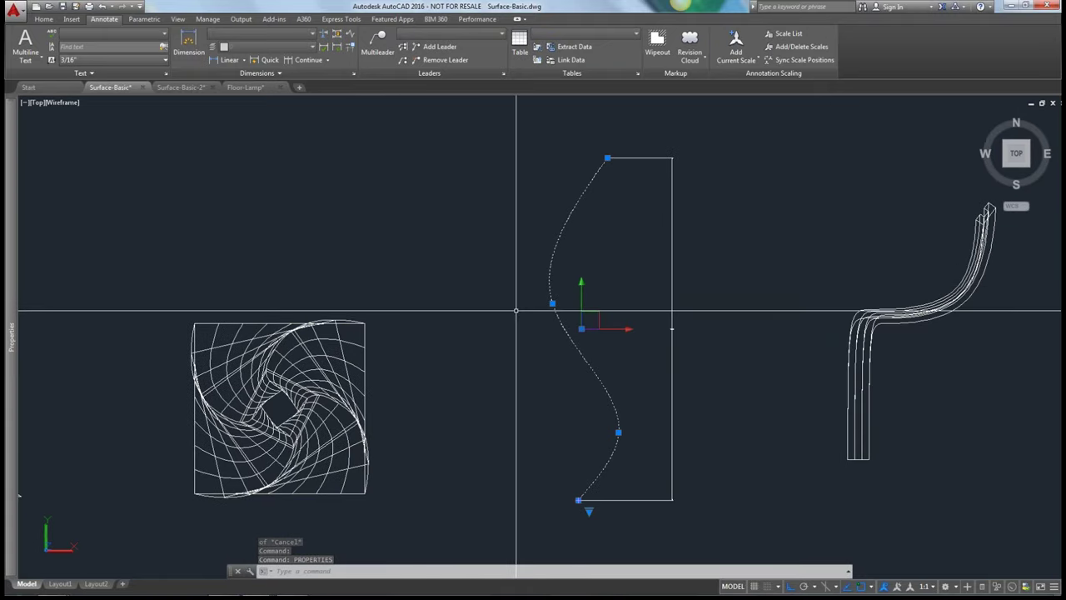
pyautogui.press('Escape')
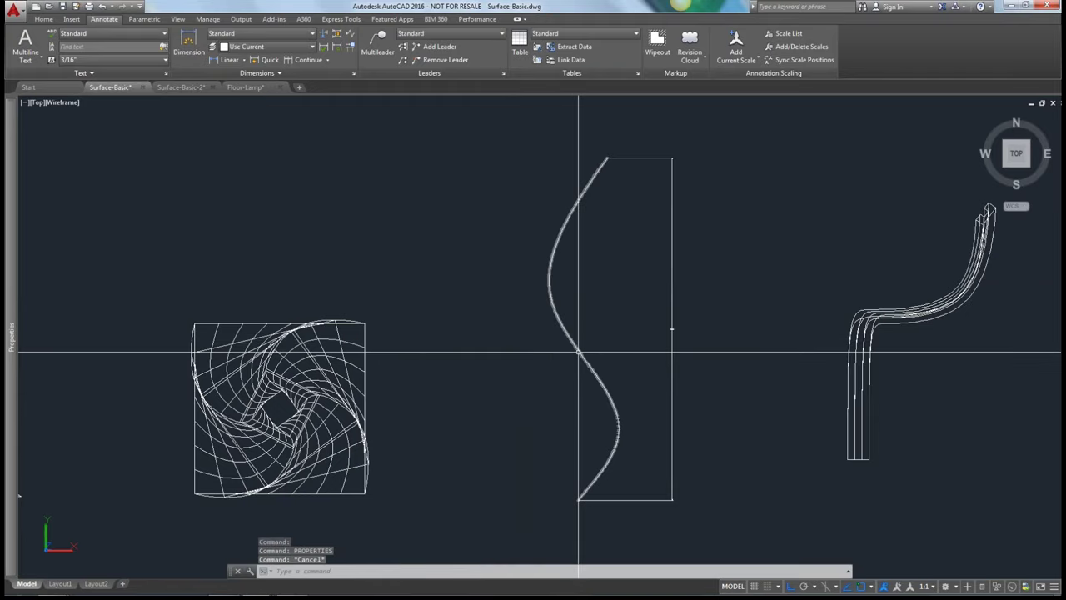
pyautogui.moveTo(579, 353)
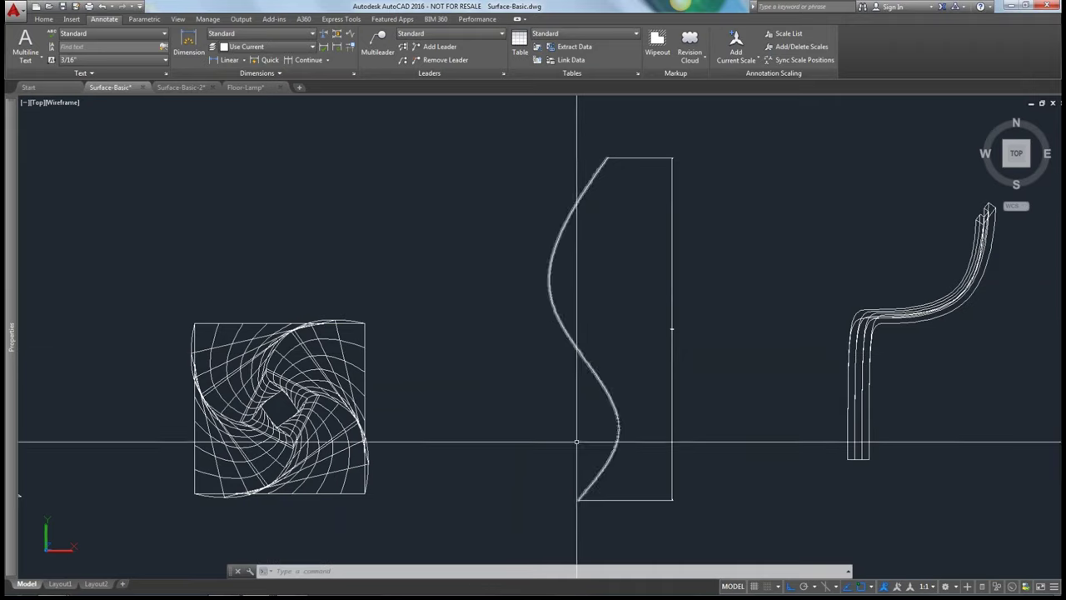
pyautogui.write('e')
pyautogui.press('Return')
pyautogui.click(698, 313)
pyautogui.click(656, 350)
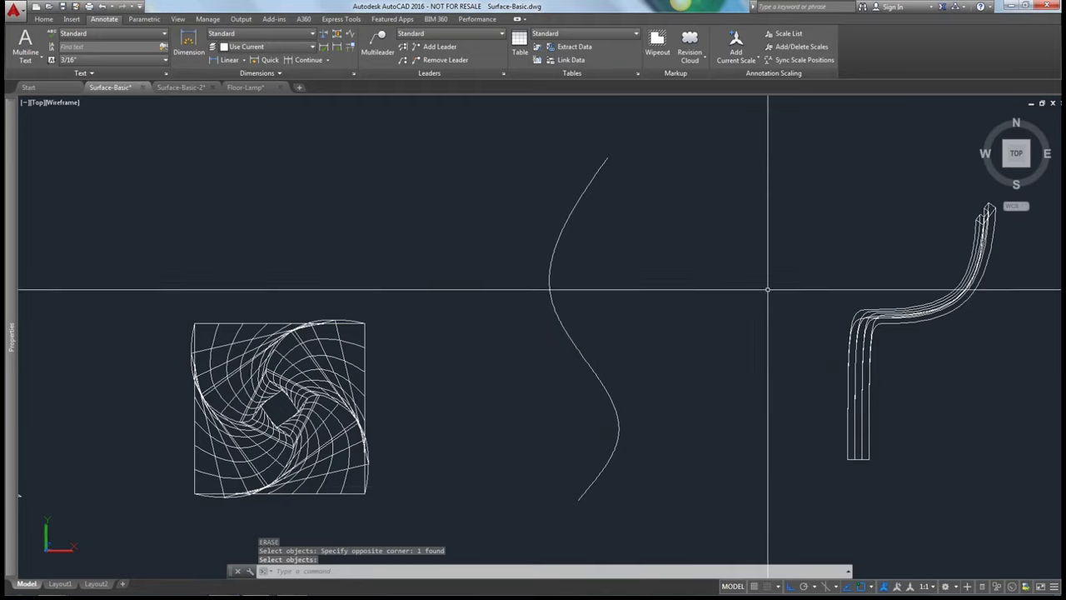
pyautogui.press('Return')
pyautogui.click(1027, 163)
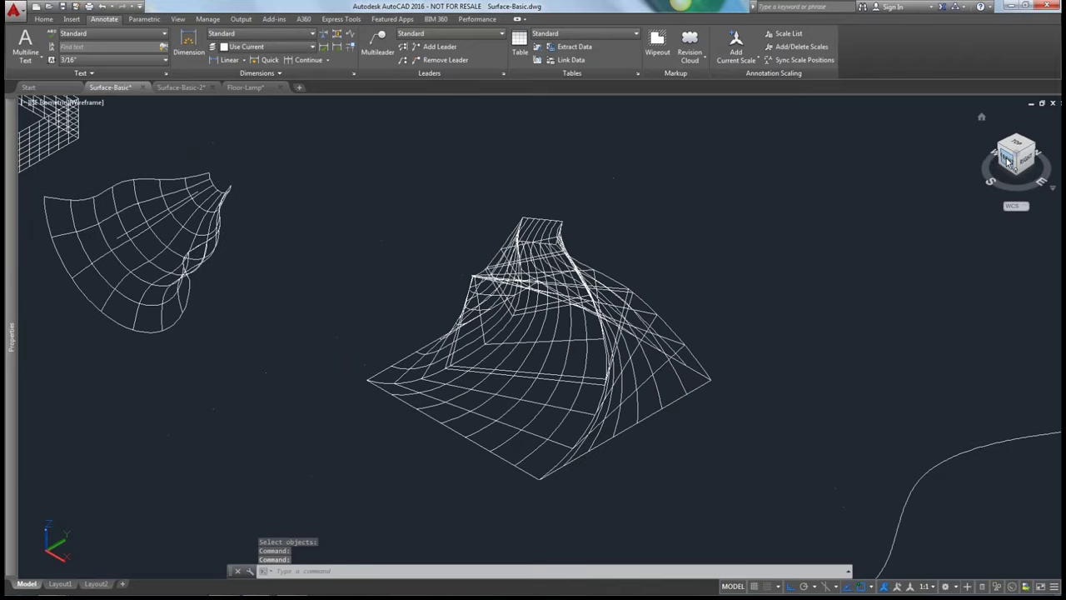
# Switch to the Front view and zoom in on the lamp-shade surface
pyautogui.click(1006, 157)
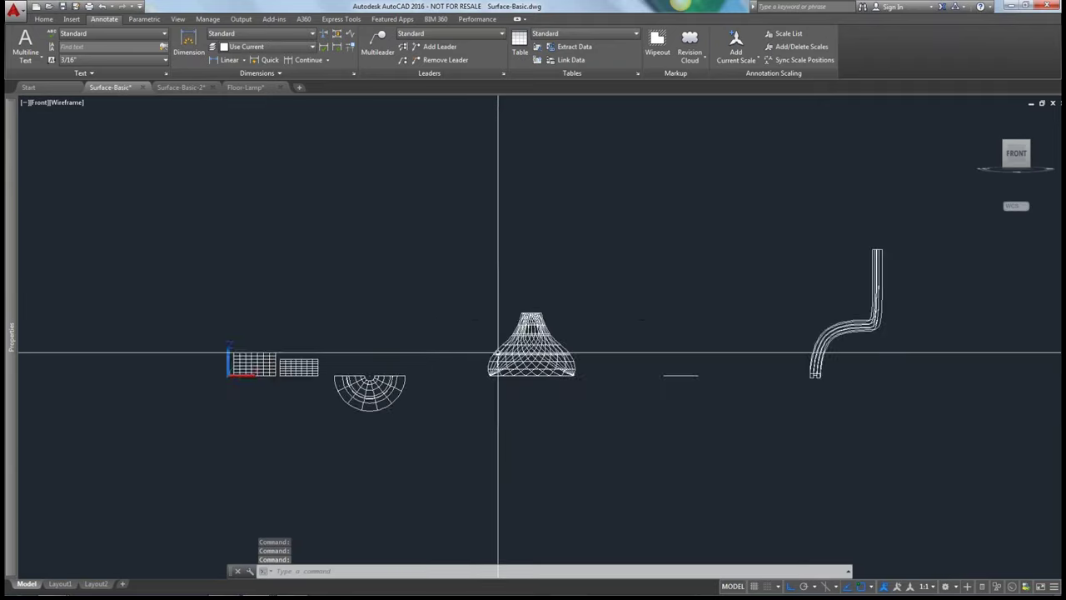
pyautogui.scroll(5, 498, 351)
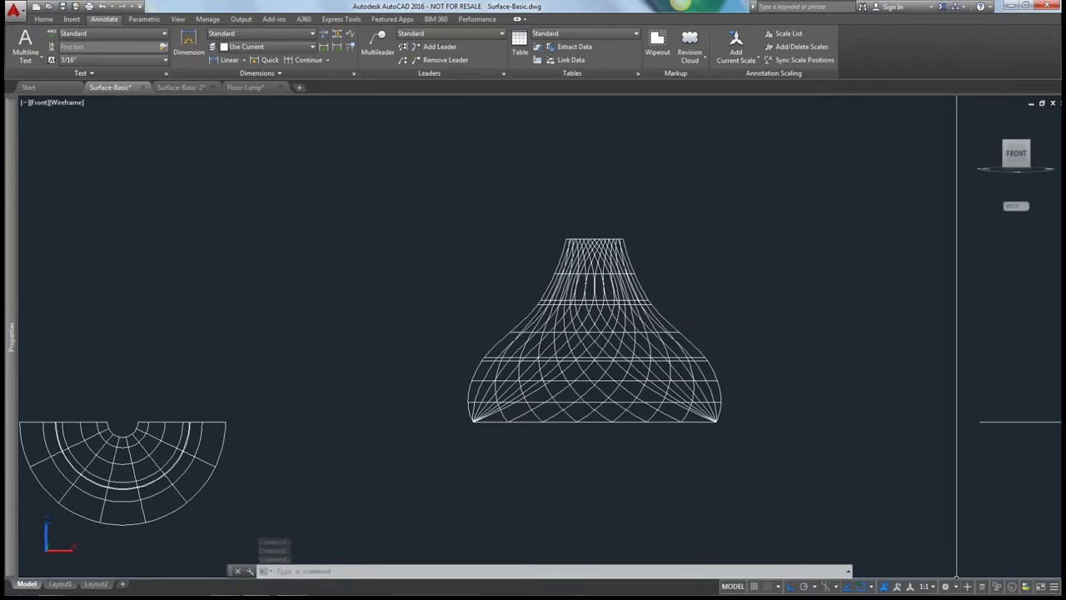
pyautogui.click(950, 586)
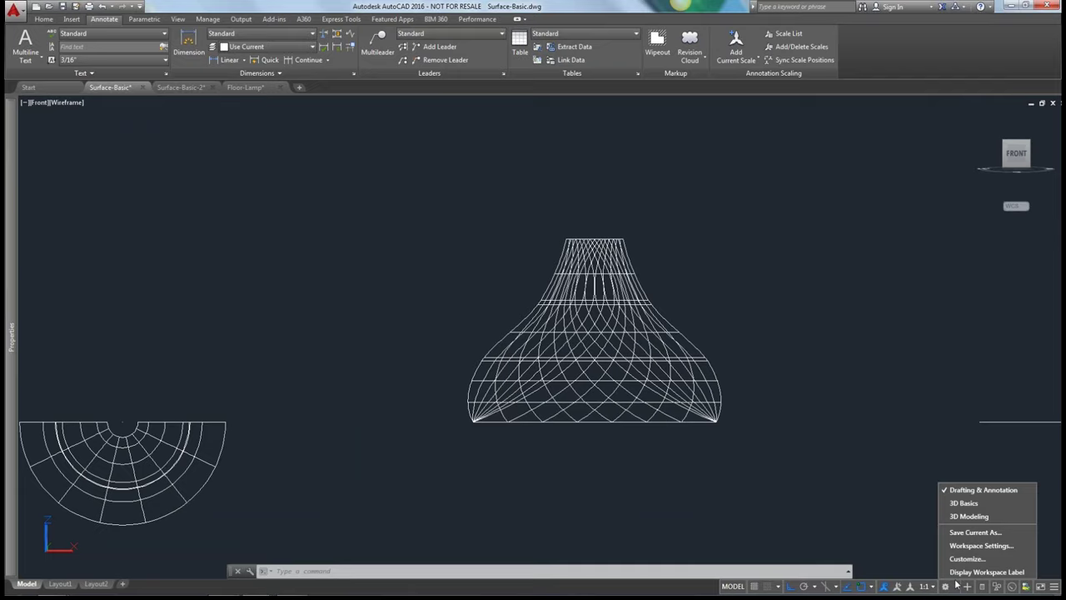
# In 3D Basics, set UCS to View, then return to Drafting & Annotation
pyautogui.click(964, 503)
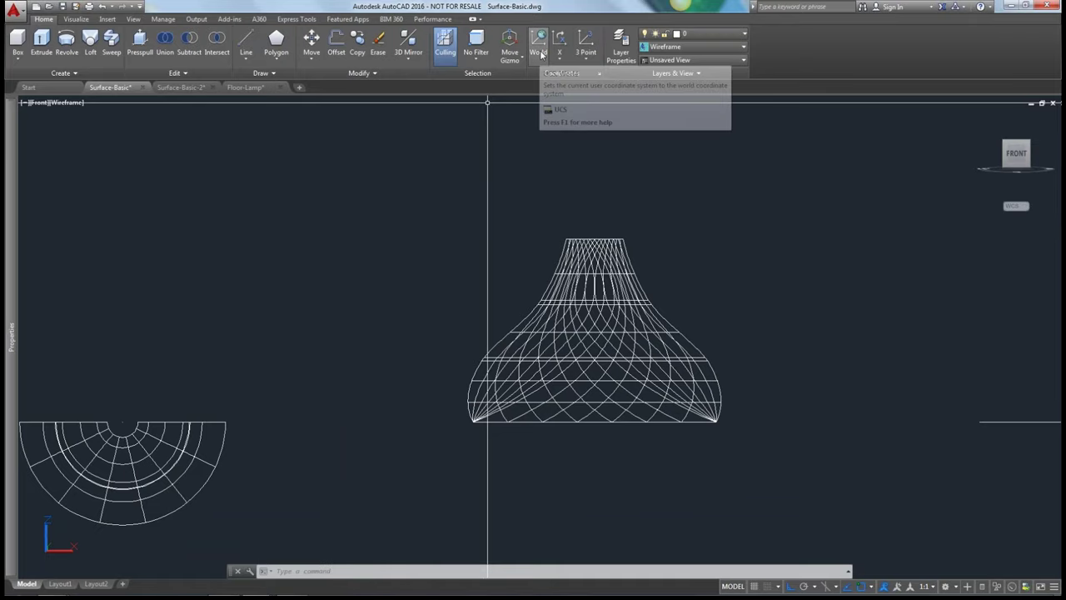
pyautogui.click(586, 60)
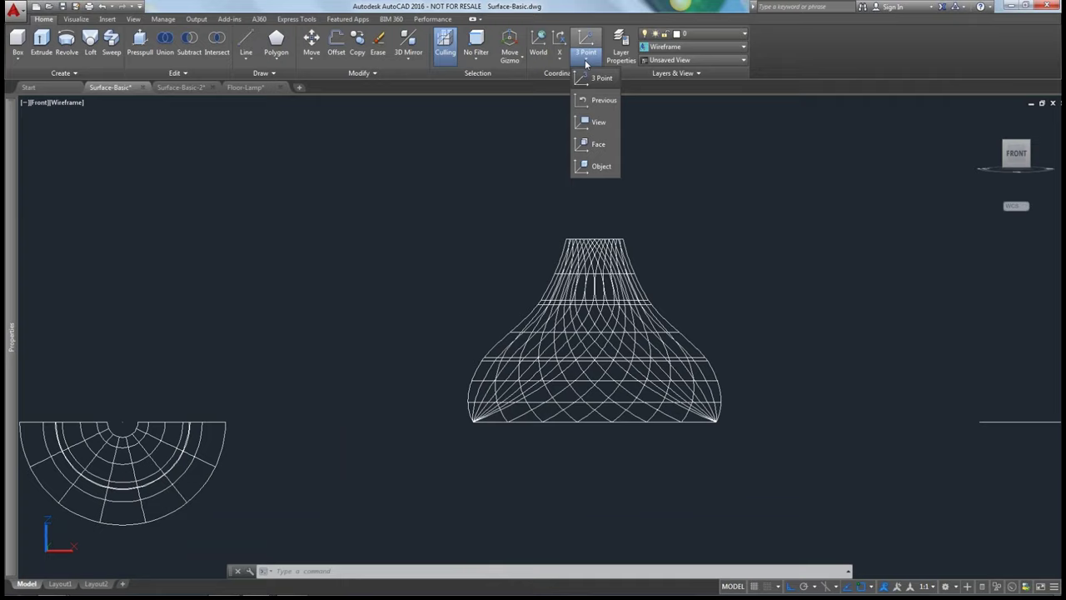
pyautogui.click(591, 123)
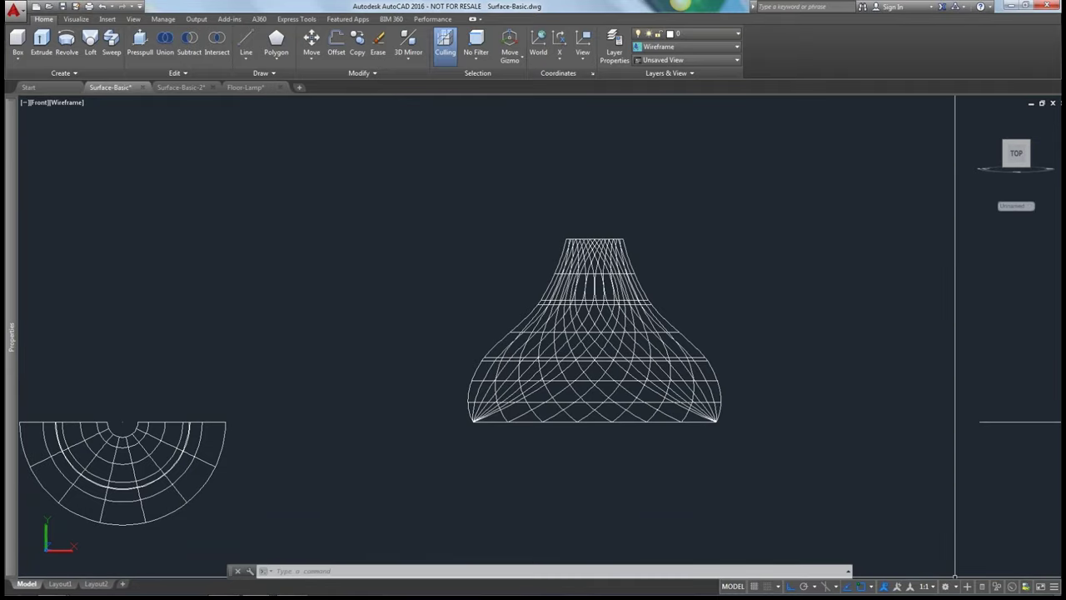
pyautogui.click(958, 587)
pyautogui.click(966, 489)
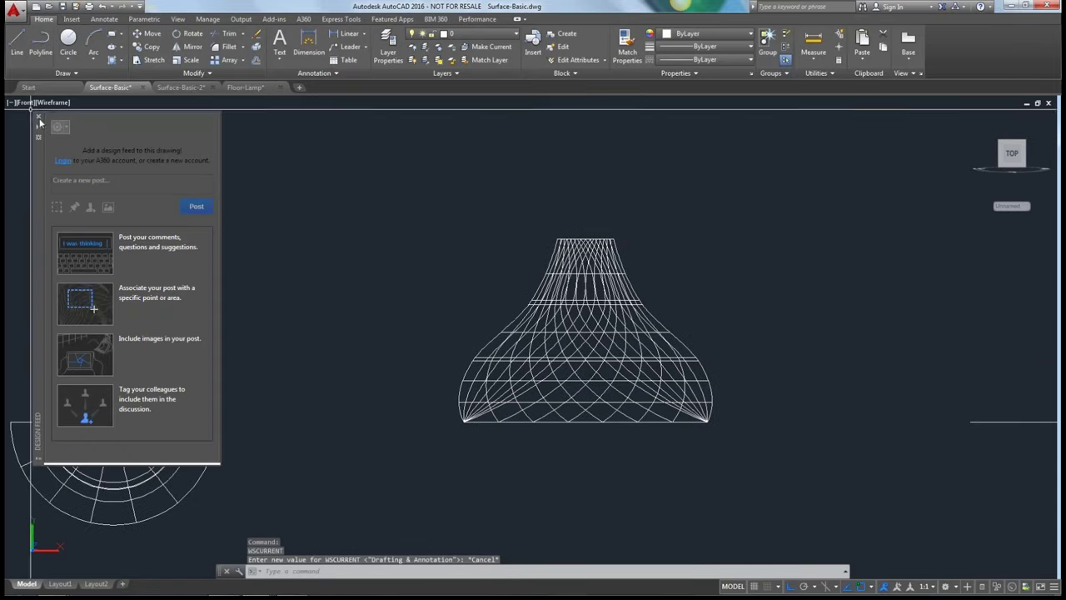
# Add a vertical 36.0000 height dimension beside the lamp shade's right edge
pyautogui.click(39, 116)
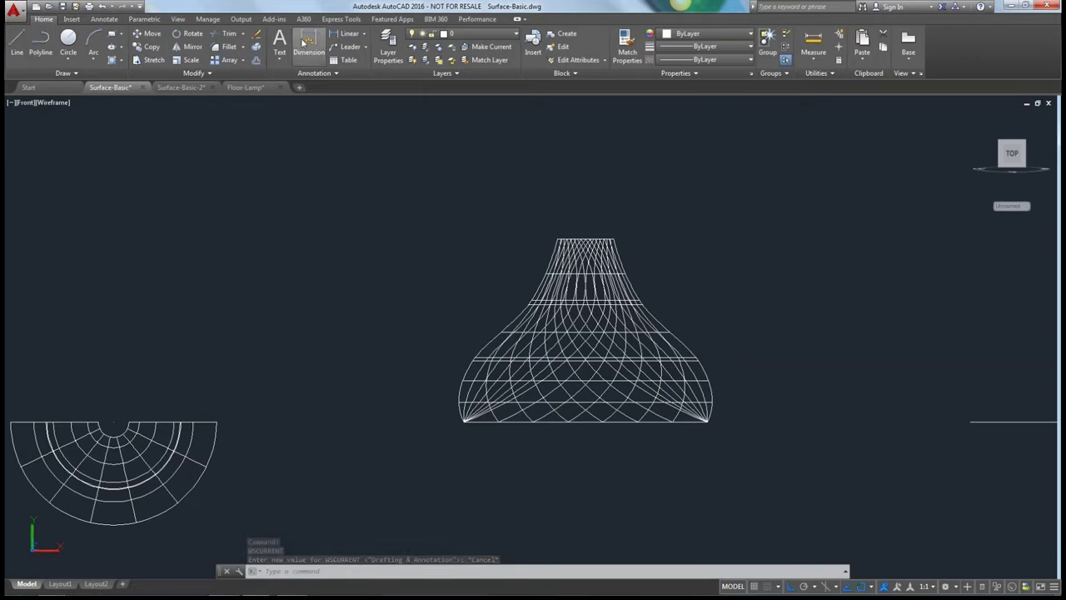
pyautogui.click(305, 42)
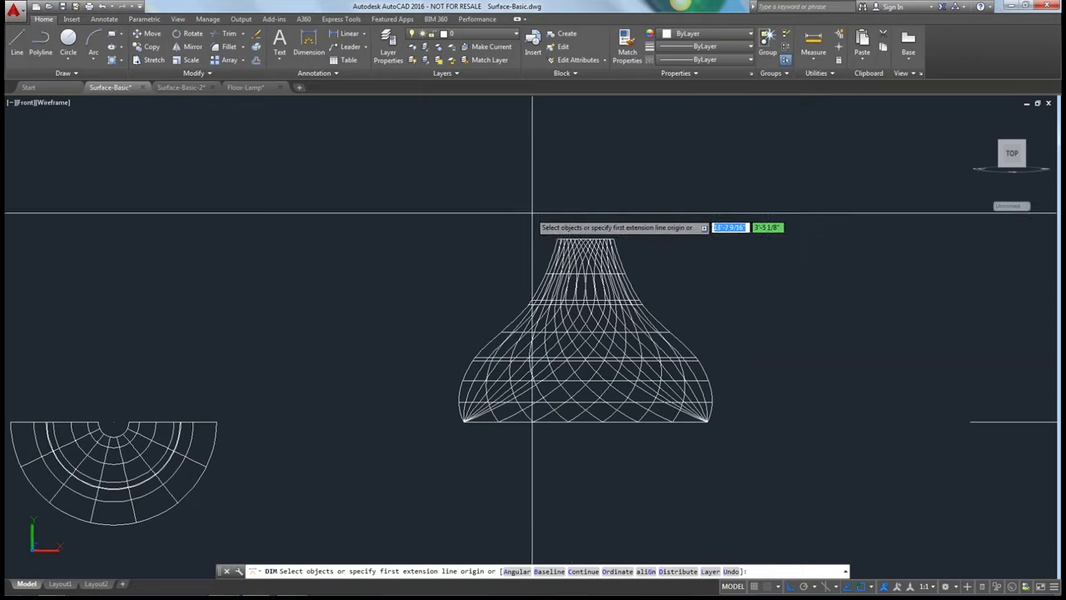
pyautogui.click(614, 237)
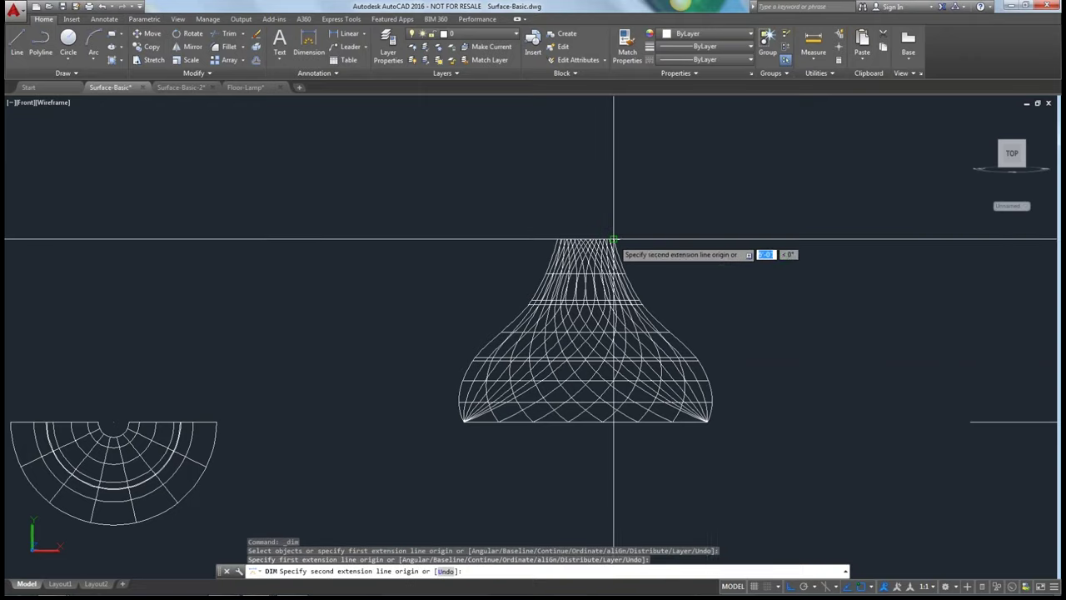
pyautogui.click(708, 422)
pyautogui.click(757, 327)
pyautogui.scroll(5, 757, 340)
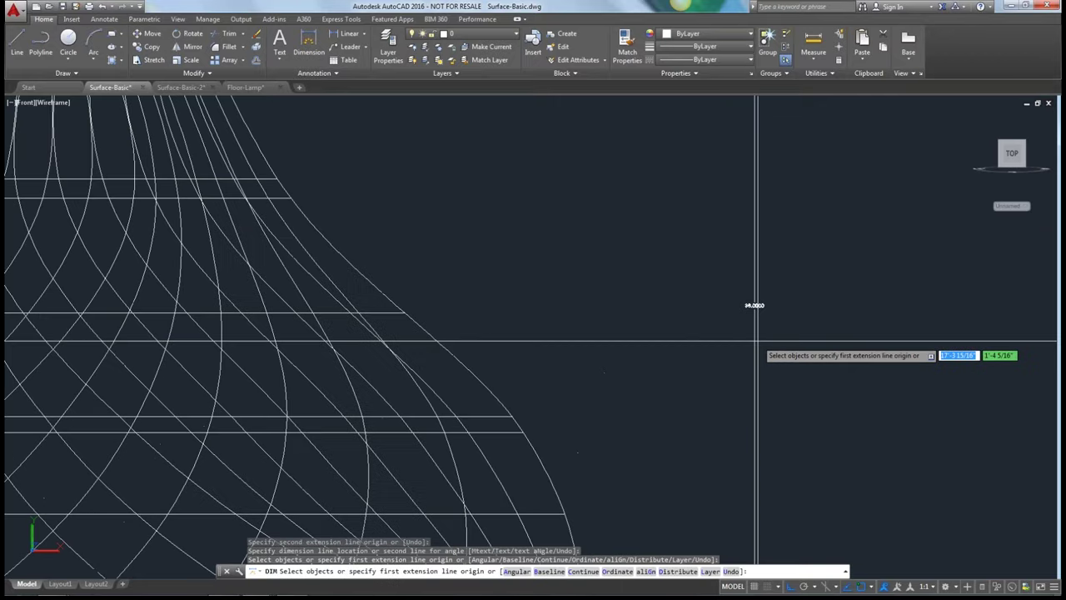
pyautogui.scroll(5, 756, 333)
pyautogui.scroll(-10, 750, 308)
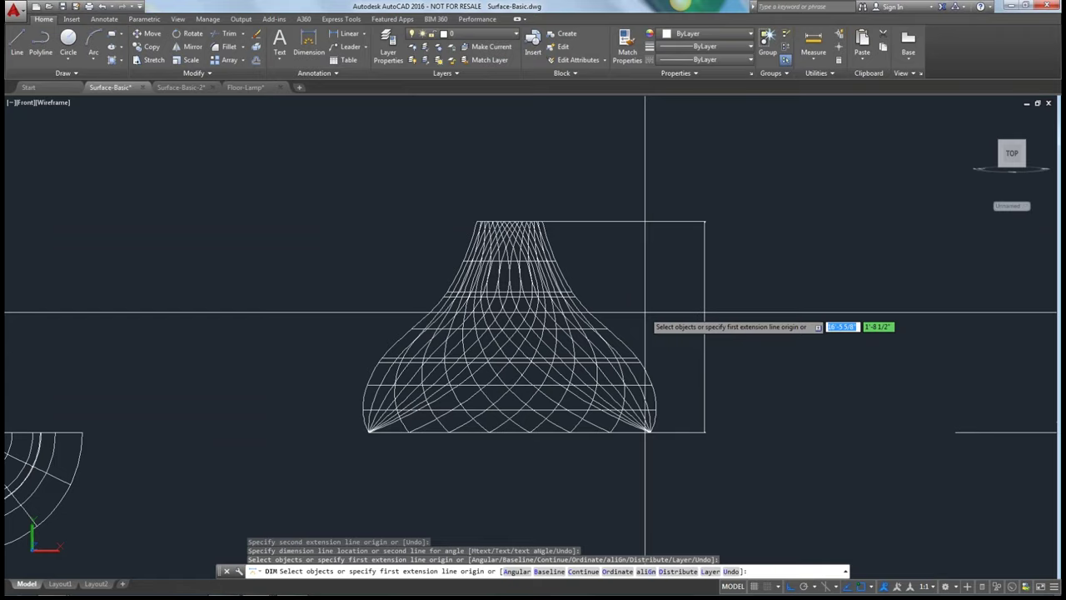
pyautogui.press('Escape')
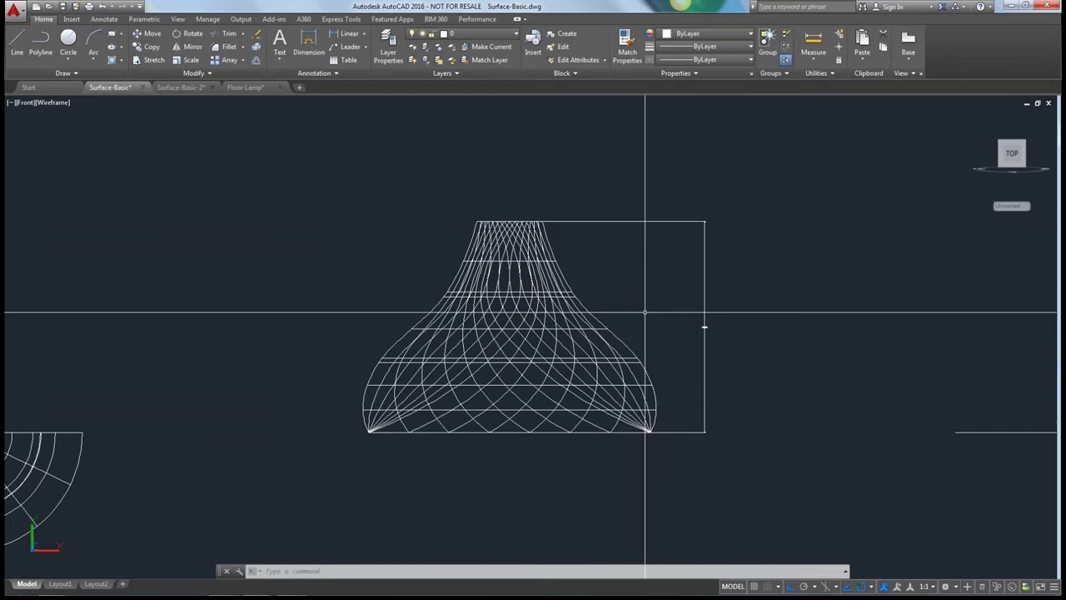
pyautogui.click(954, 587)
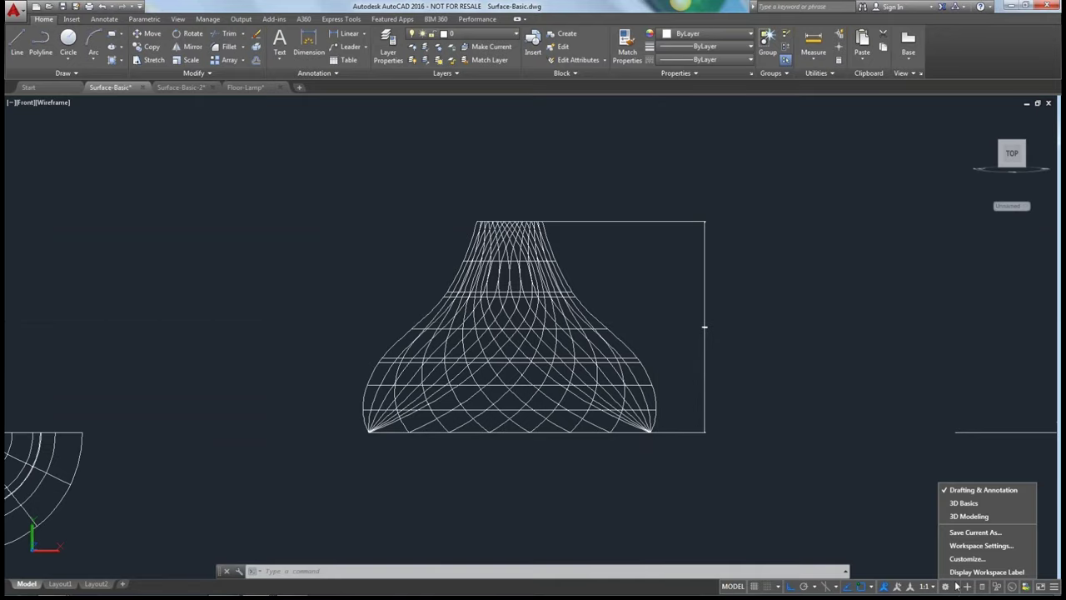
# Switch to a 3D workspace, erase the lamp-shade height dimension, and orbit to an angled view
pyautogui.click(962, 513)
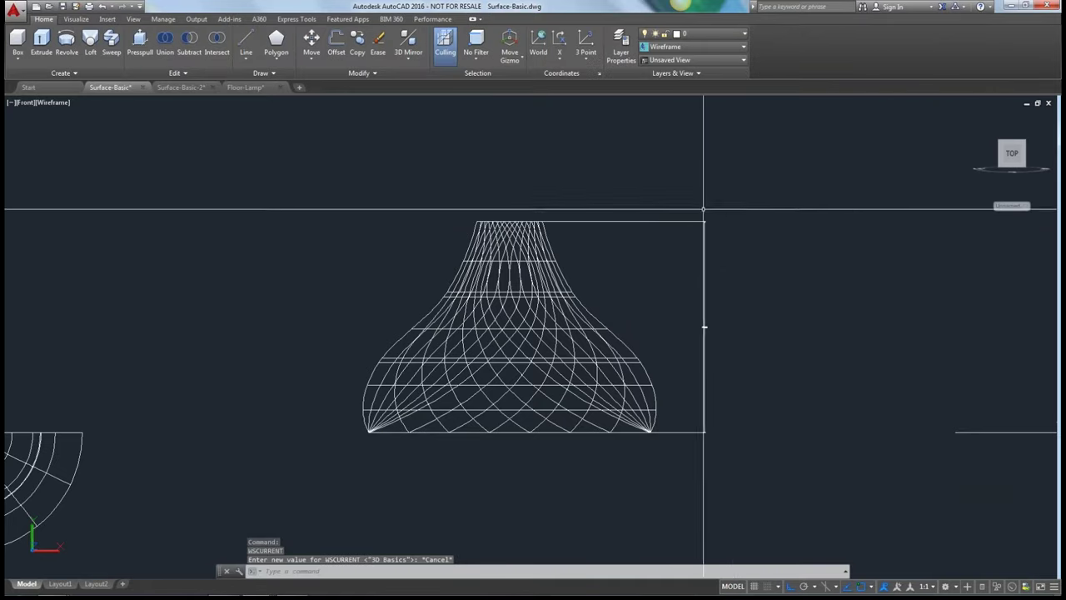
pyautogui.write('e')
pyautogui.press('Return')
pyautogui.press('Return')
pyautogui.scroll(-6, 688, 191)
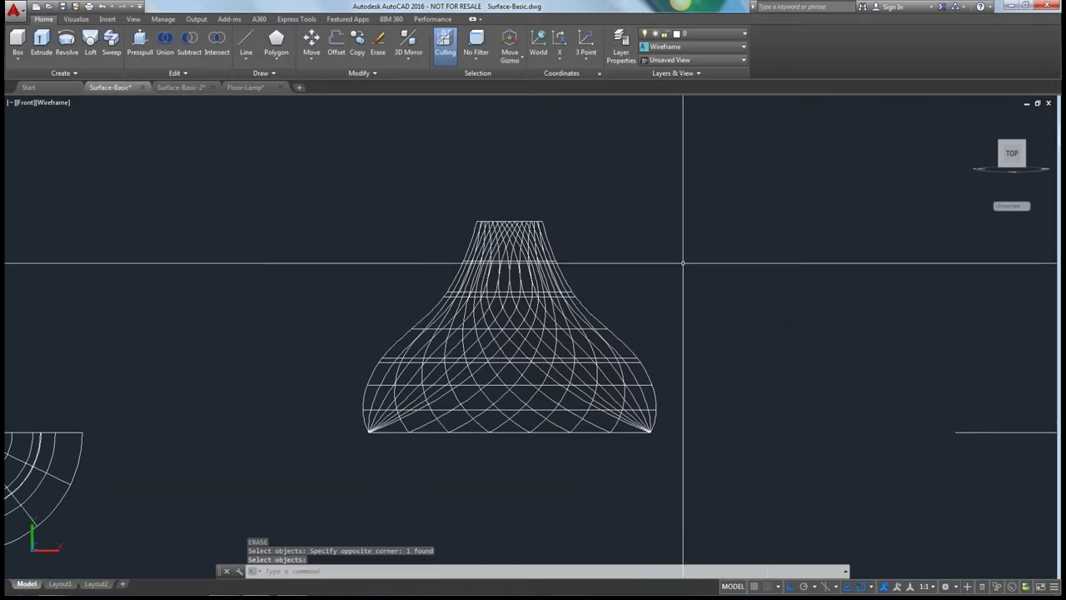
pyautogui.scroll(3, 769, 349)
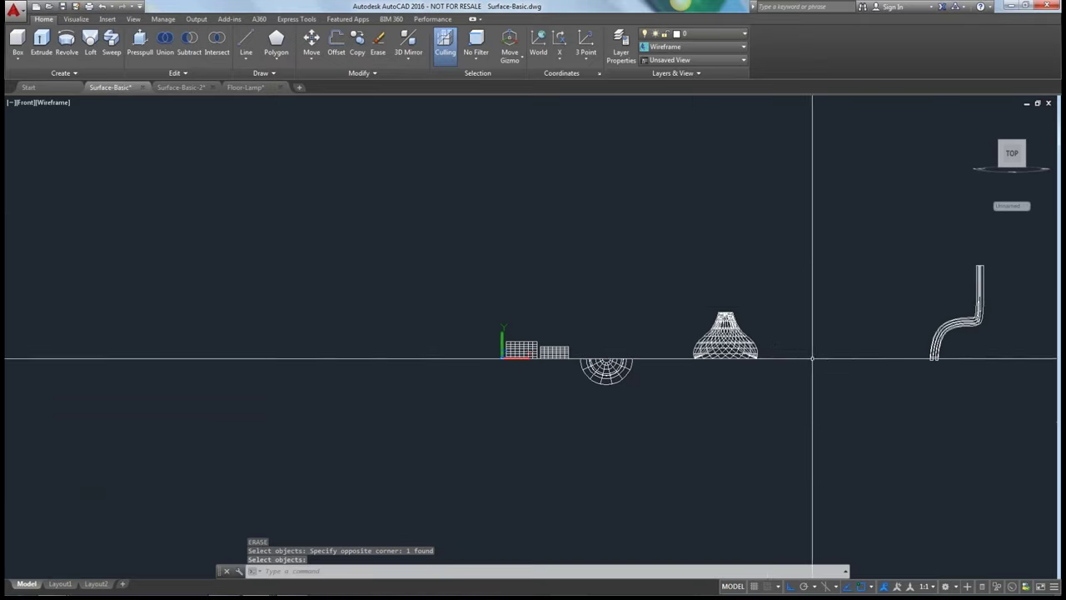
pyautogui.keyDown('shift'); pyautogui.moveTo(811, 305); pyautogui.dragTo(722, 404, button='middle'); pyautogui.keyUp('shift')
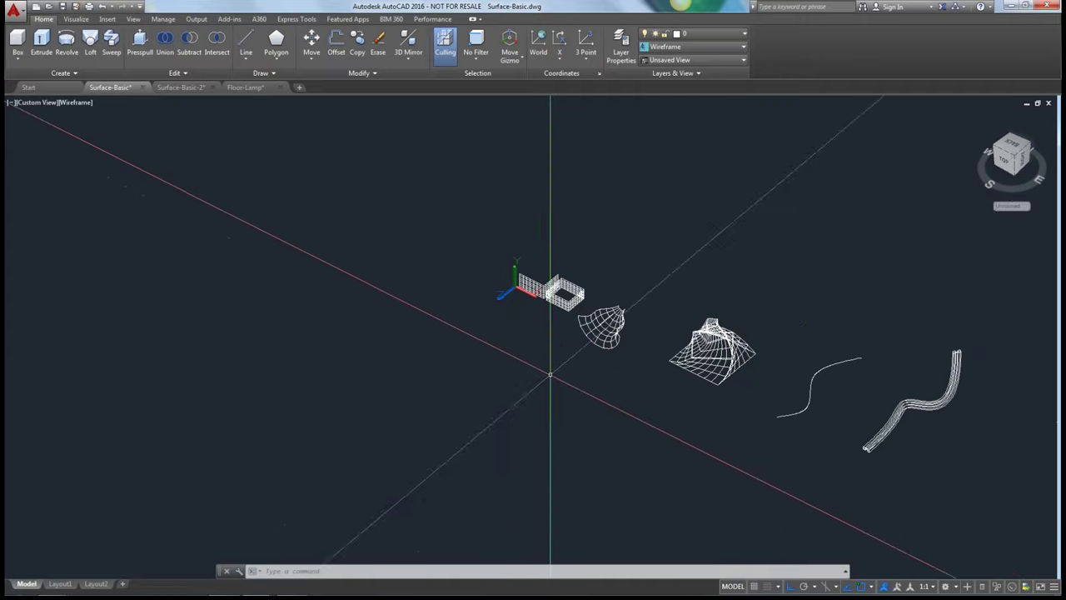
# Pan the model left and reset the coordinate system to World
pyautogui.moveTo(681, 410); pyautogui.dragTo(83, 255, button='middle')
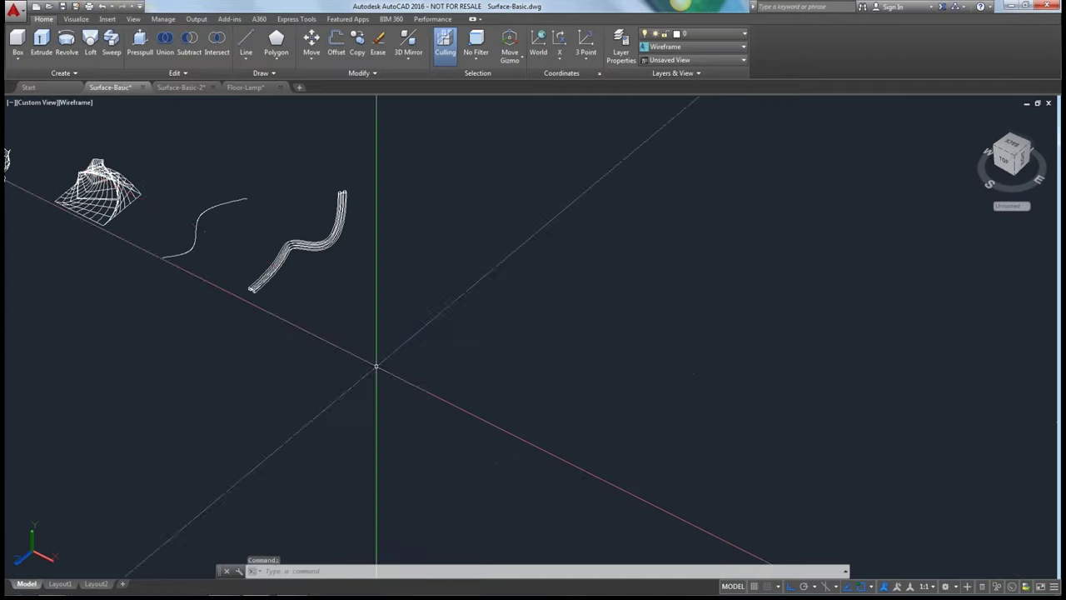
pyautogui.moveTo(578, 421); pyautogui.dragTo(477, 392, button='middle')
pyautogui.press('Escape')
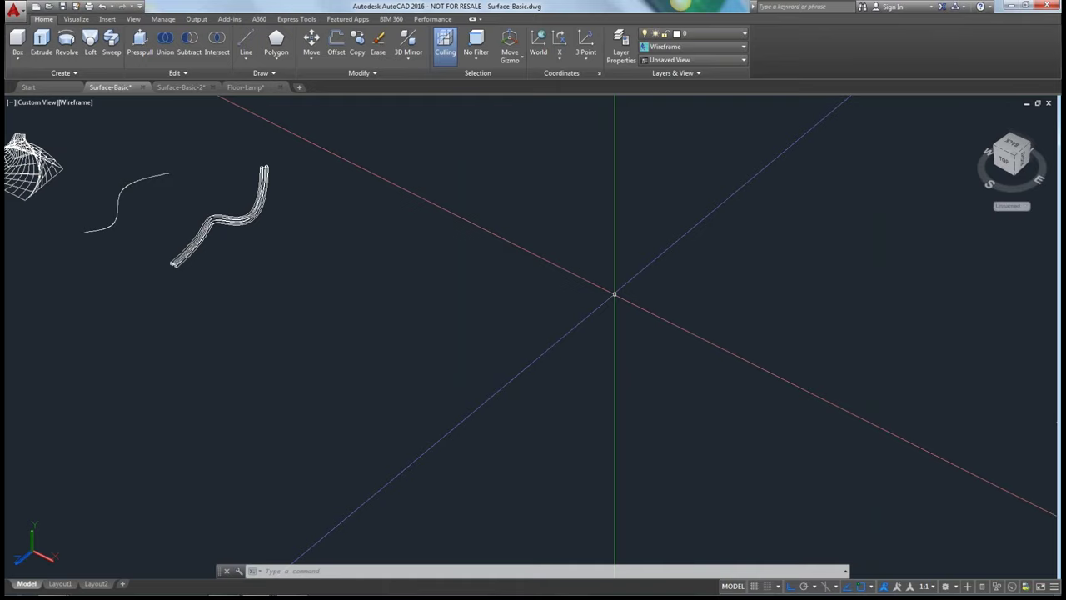
pyautogui.moveTo(281, 316)
pyautogui.keyDown('shift'); pyautogui.mouseDown(button='middle')
pyautogui.moveTo(395, 178)
pyautogui.moveTo(382, 231)
pyautogui.moveTo(286, 317)
pyautogui.mouseUp(button='middle'); pyautogui.keyUp('shift')
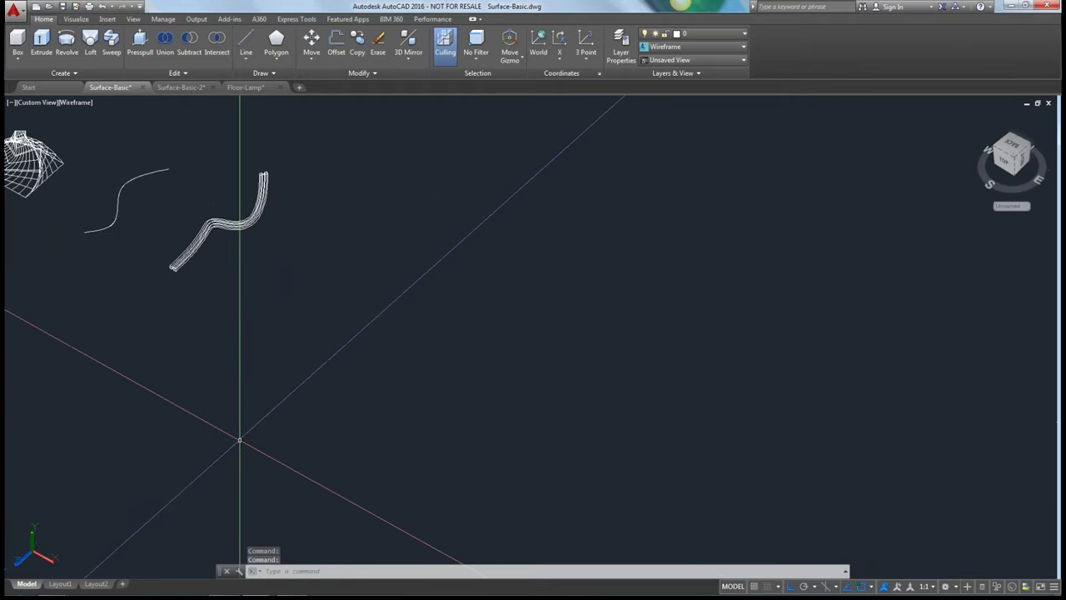
pyautogui.click(541, 47)
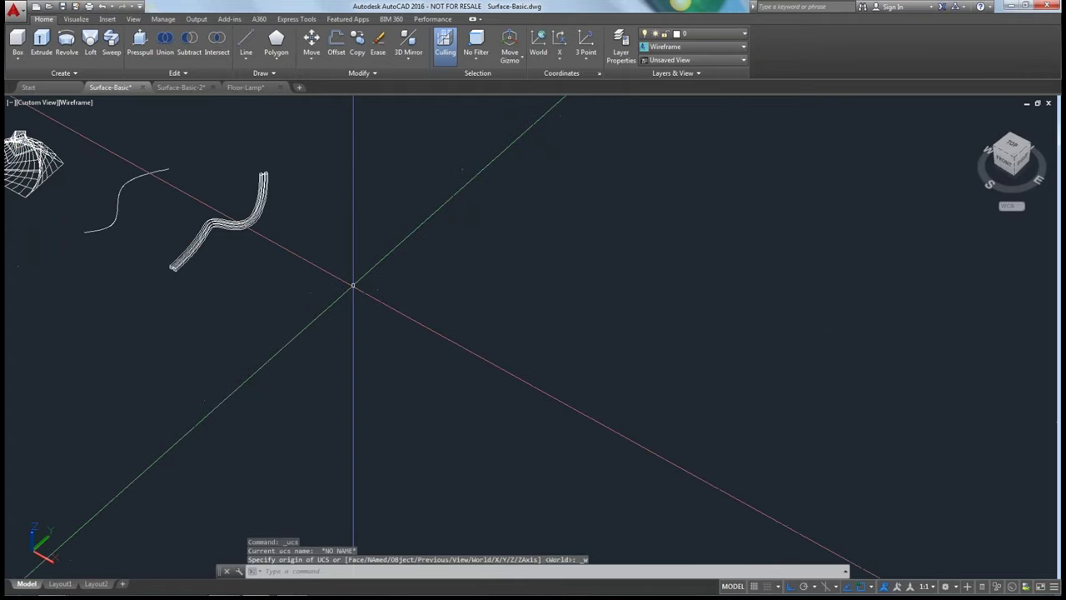
# Switch to the Top view and pan the objects into view
pyautogui.scroll(4, 314, 297)
pyautogui.scroll(2, 330, 392)
pyautogui.scroll(-2, 331, 392)
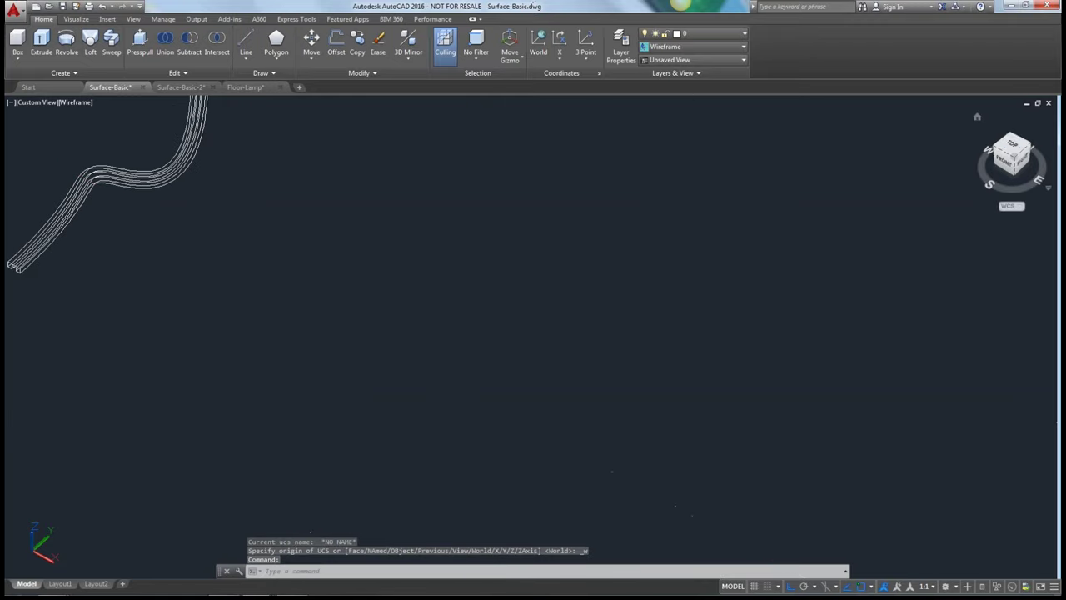
pyautogui.click(1011, 140)
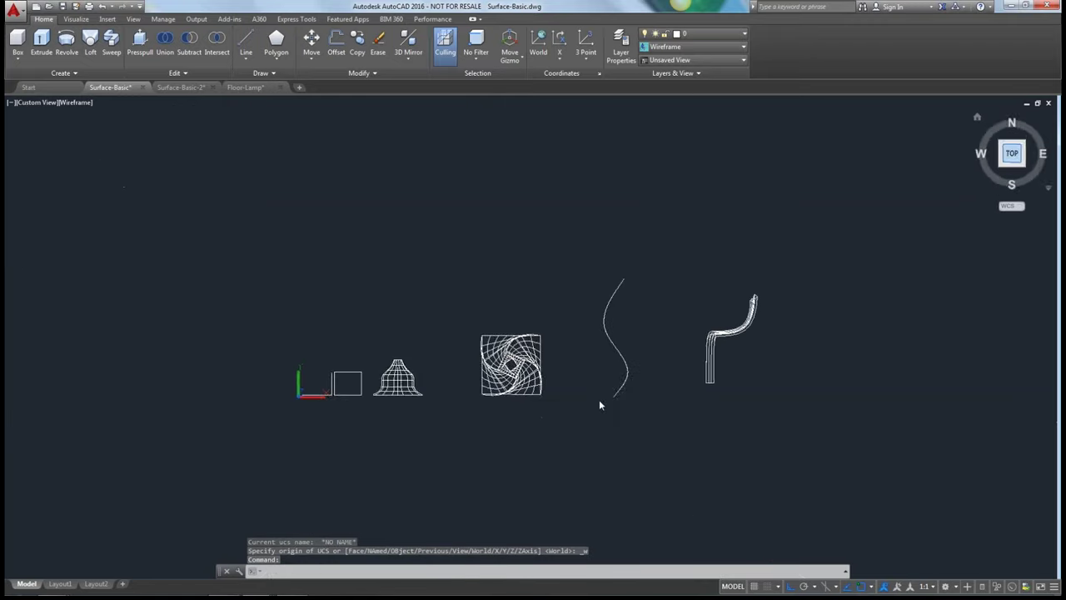
pyautogui.moveTo(775, 399); pyautogui.dragTo(288, 411, button='middle')
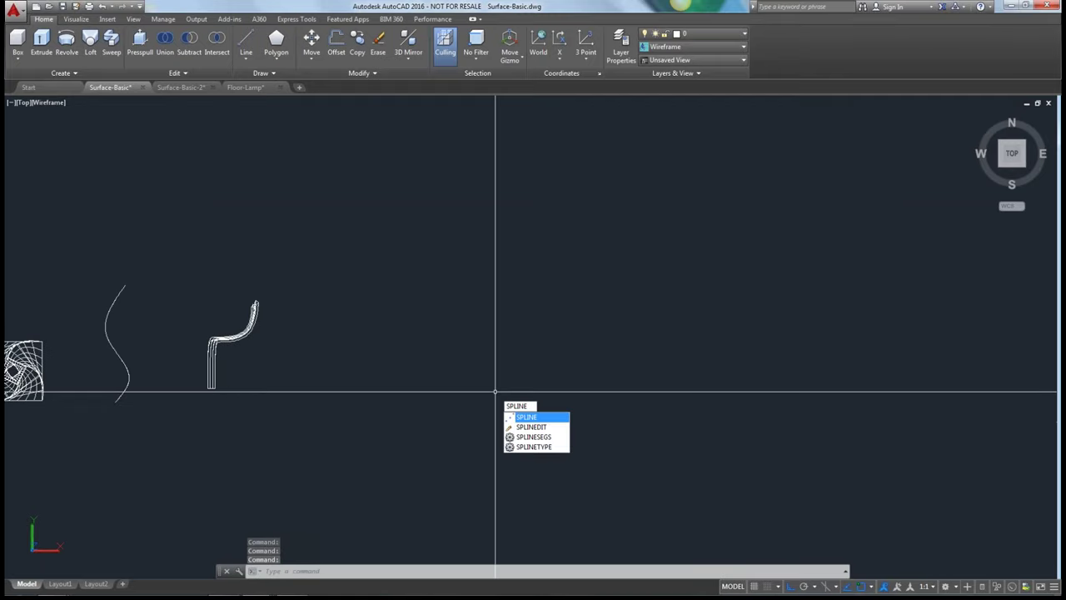
# Draw a four-point wavy spline right of the existing objects, with Ortho turned off
pyautogui.press('Return')
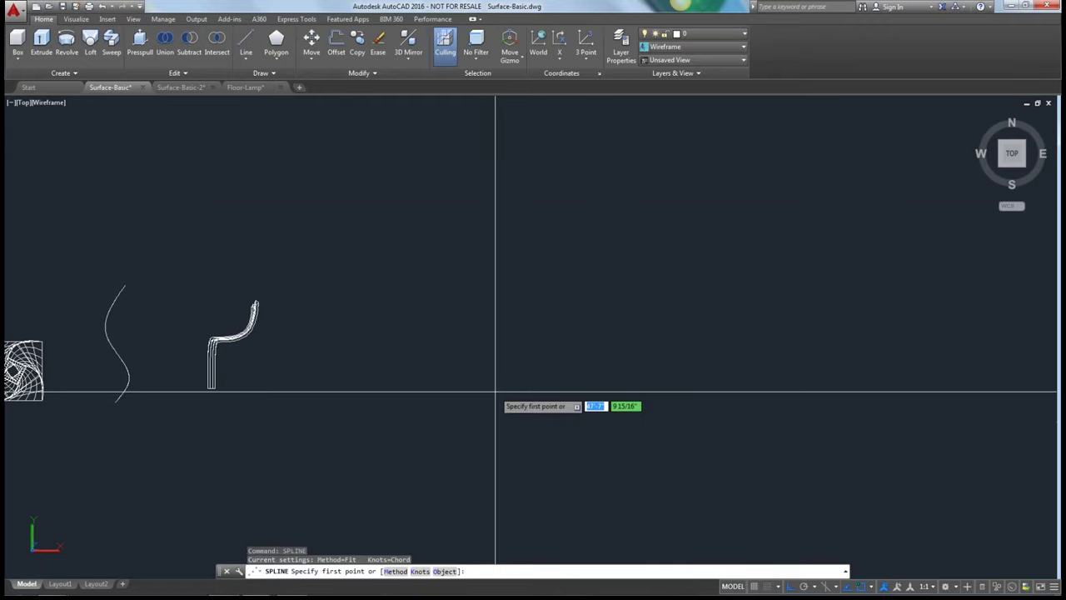
pyautogui.click(424, 402)
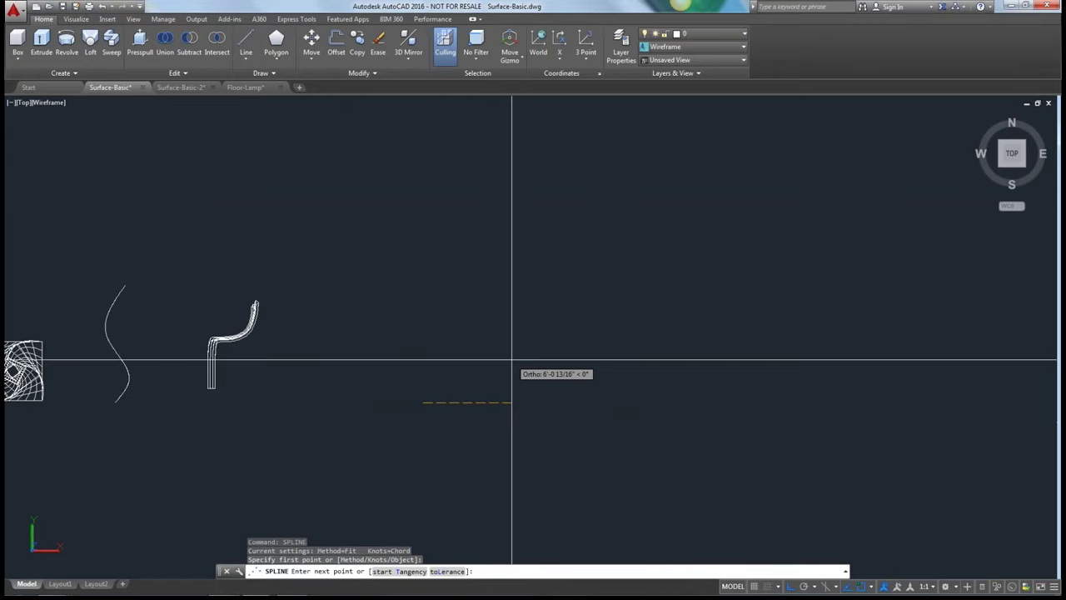
pyautogui.press('F8')
pyautogui.click(566, 367)
pyautogui.click(691, 406)
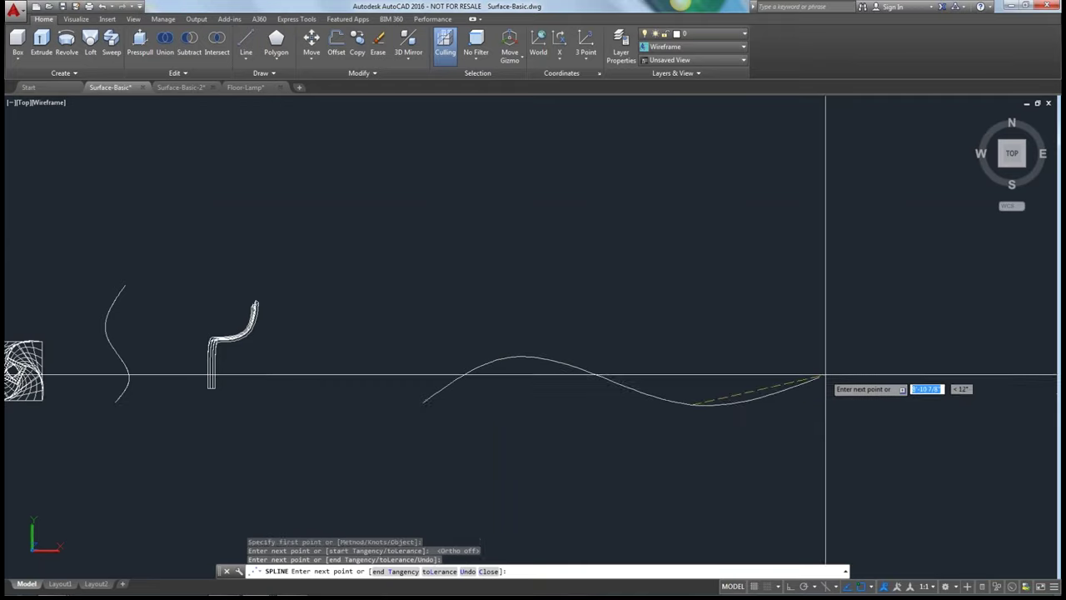
pyautogui.click(962, 342)
pyautogui.press('Return')
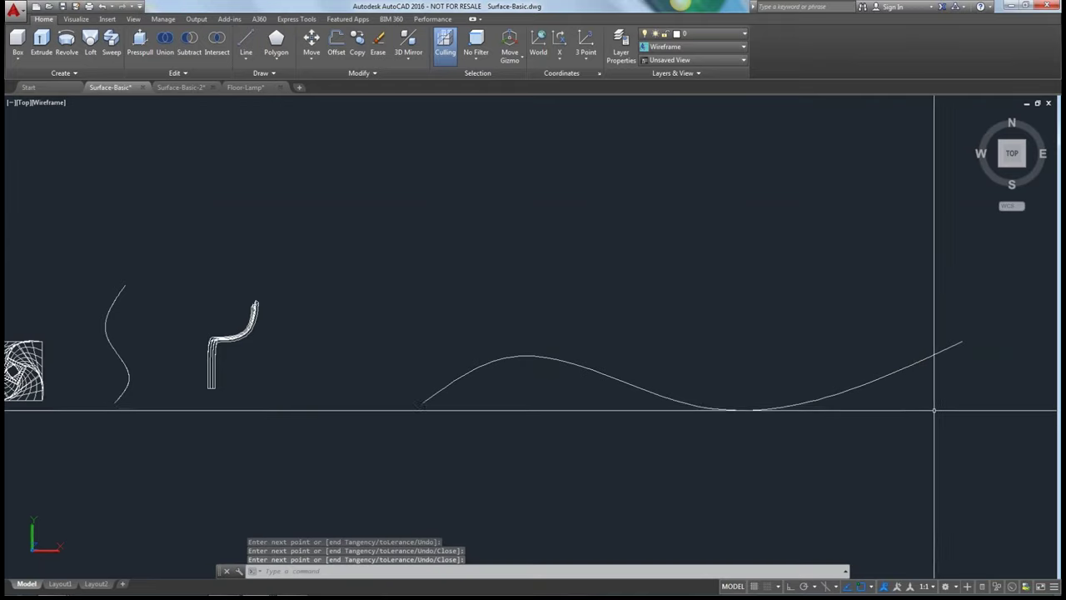
pyautogui.keyDown('shift'); pyautogui.moveTo(935, 410); pyautogui.dragTo(858, 338, button='middle'); pyautogui.keyUp('shift')
# Draw a second, hooked four-point spline beside the first wavy spline
pyautogui.moveTo(850, 388); pyautogui.dragTo(743, 247, button='middle')
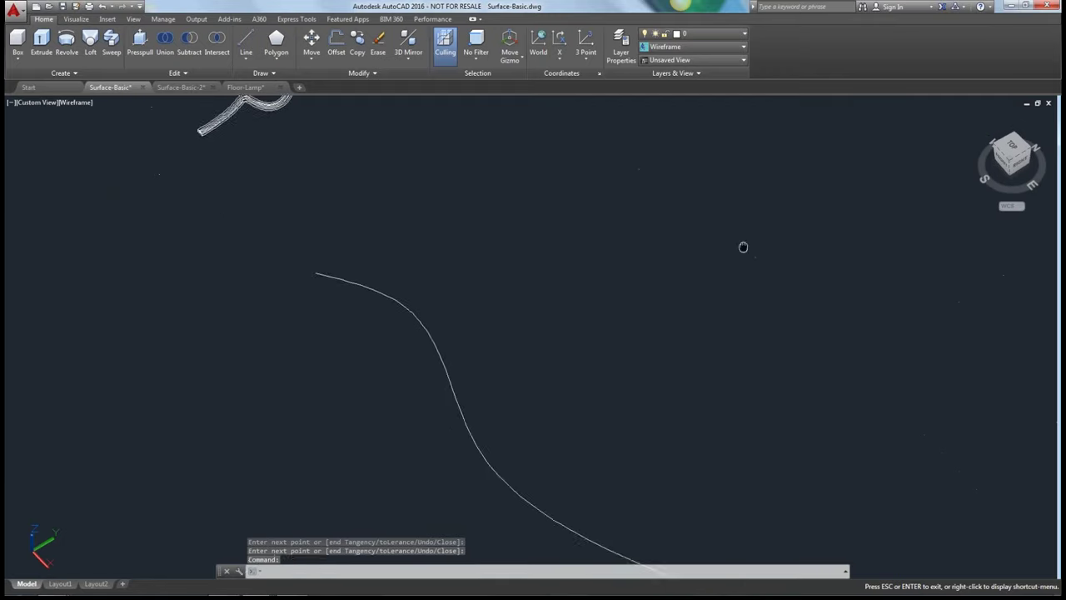
pyautogui.scroll(-3, 733, 266)
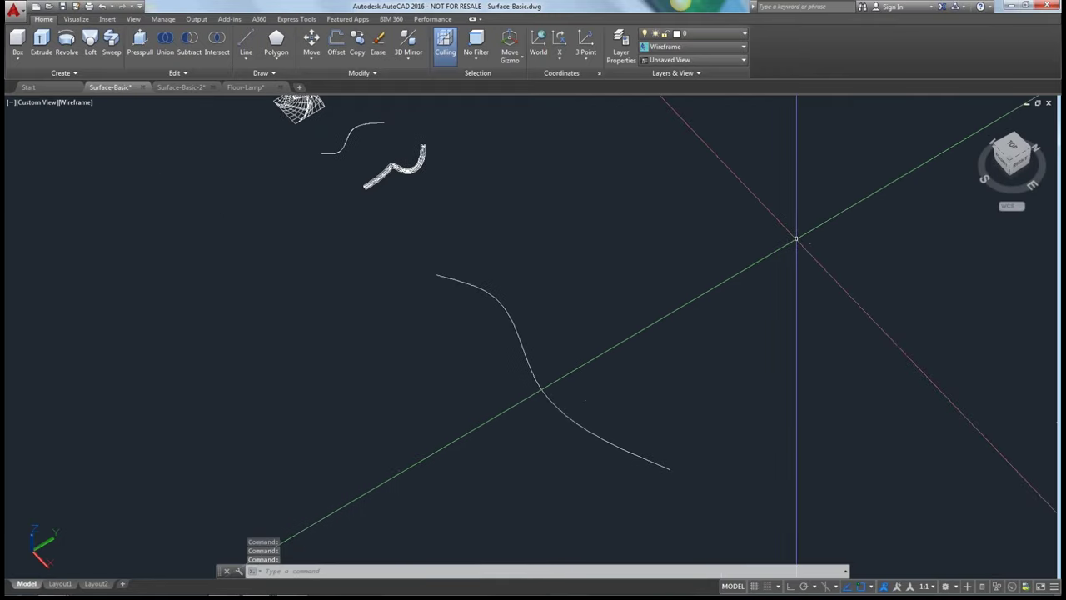
pyautogui.press('Return')
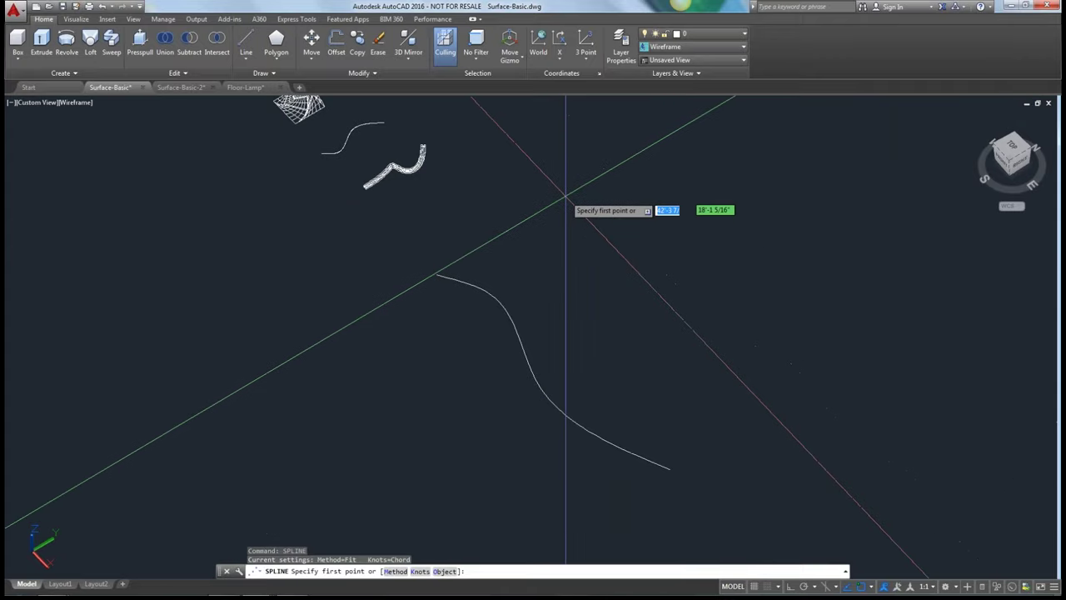
pyautogui.click(583, 172)
pyautogui.click(583, 286)
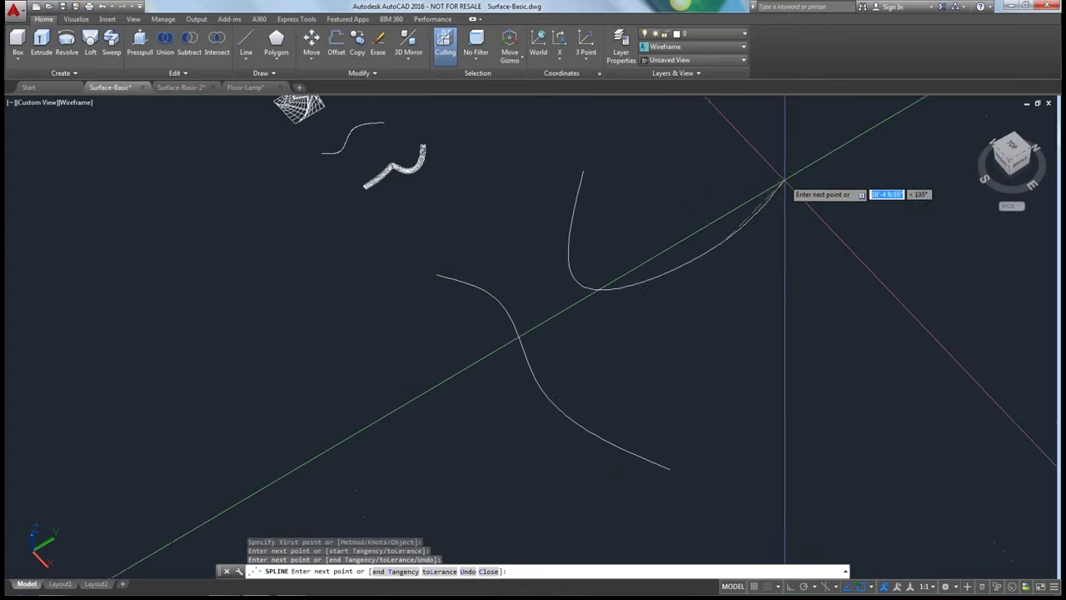
pyautogui.click(823, 186)
pyautogui.click(948, 358)
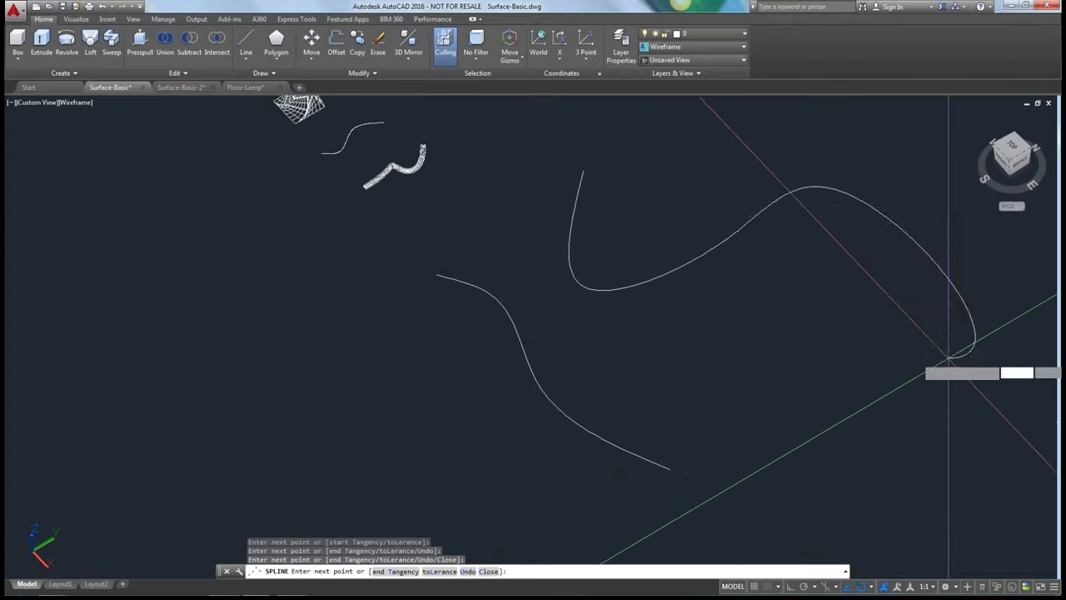
pyautogui.press('Return')
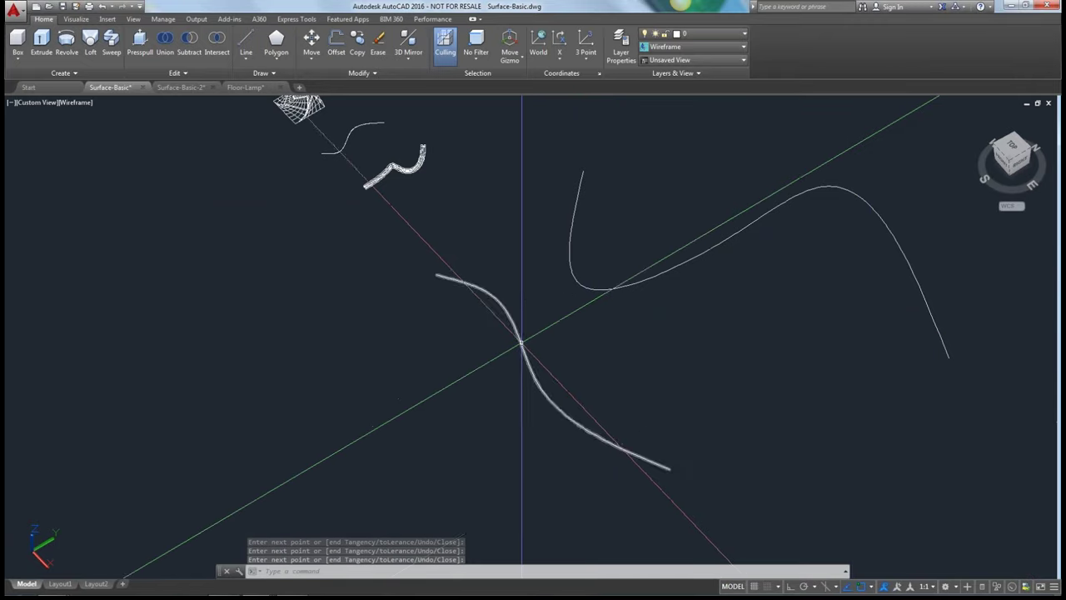
pyautogui.keyDown('shift'); pyautogui.moveTo(704, 367); pyautogui.dragTo(690, 345, button='middle'); pyautogui.keyUp('shift')
pyautogui.press('Return')
# Move the hooked spline 10 feet straight up along Z with Ortho on
pyautogui.write('m')
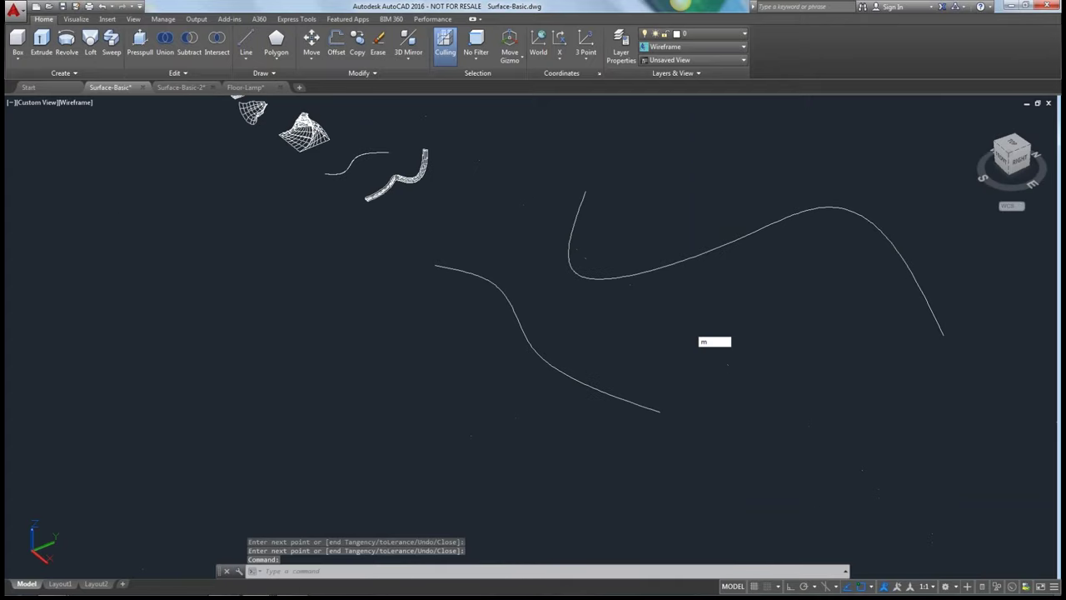
pyautogui.press('Return')
pyautogui.click(661, 275)
pyautogui.press('Return')
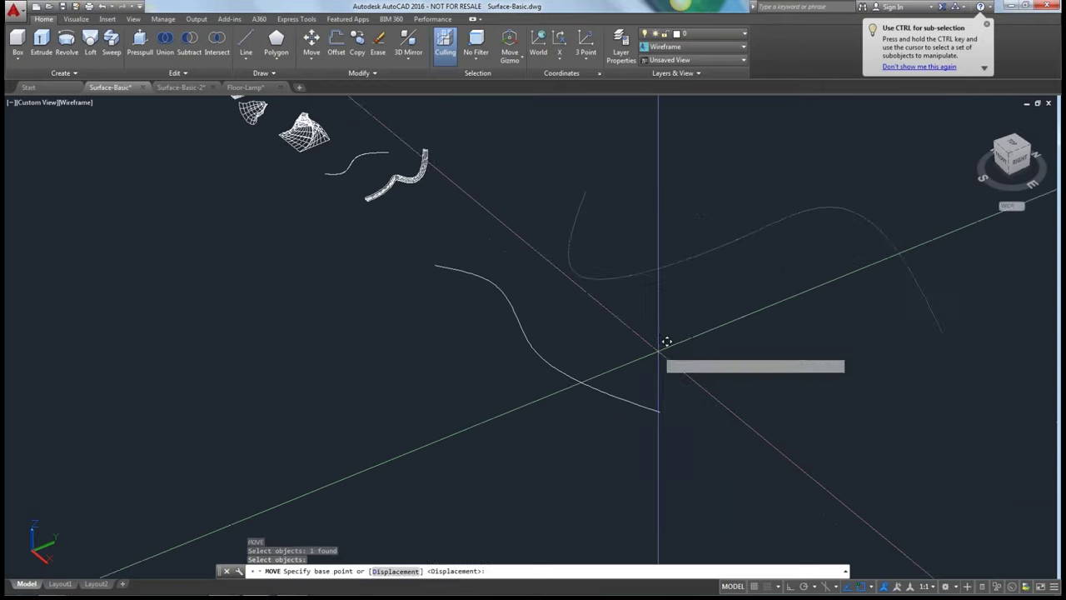
pyautogui.click(658, 350)
pyautogui.press('F8')
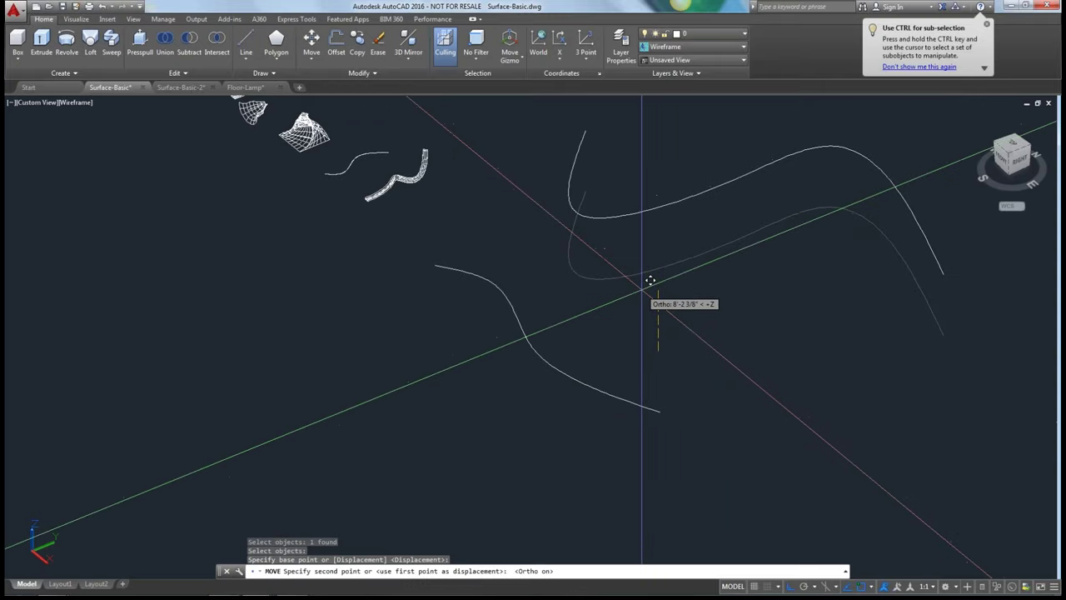
pyautogui.write('10')
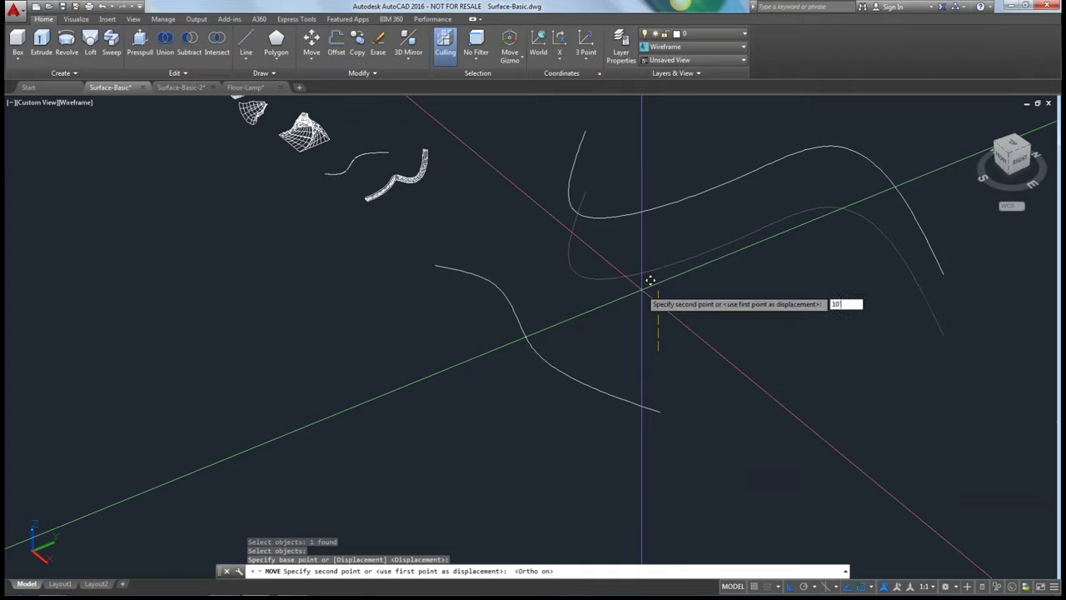
pyautogui.press('Return')
pyautogui.keyDown('shift'); pyautogui.moveTo(625, 334); pyautogui.dragTo(602, 369, button='middle'); pyautogui.keyUp('shift')
# Draw two lines joining each end of the raised spline to the matching lower spline end
pyautogui.write('l')
pyautogui.press('Return')
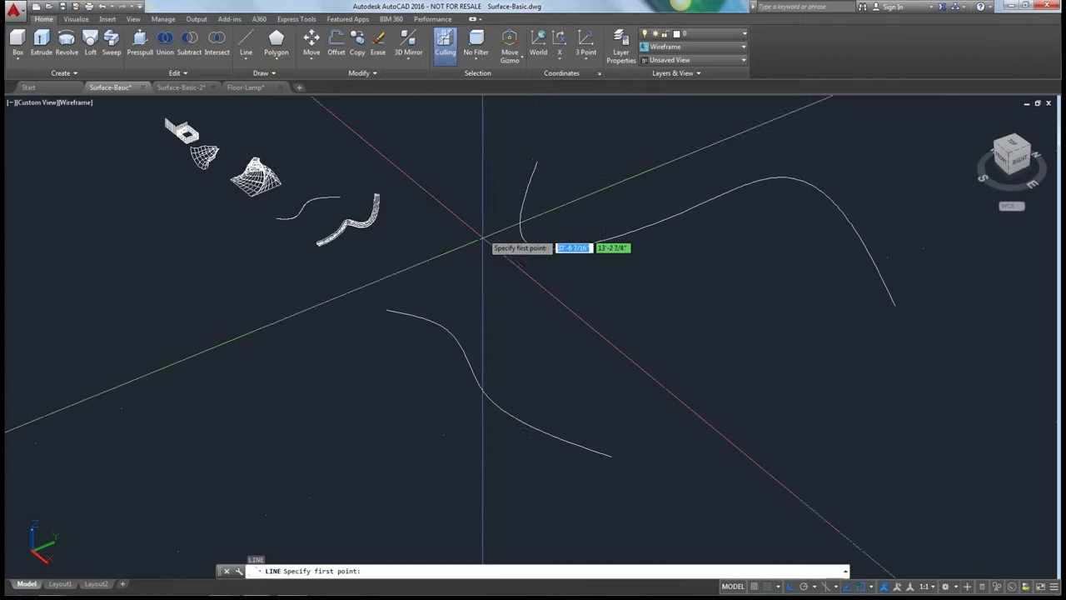
pyautogui.click(535, 163)
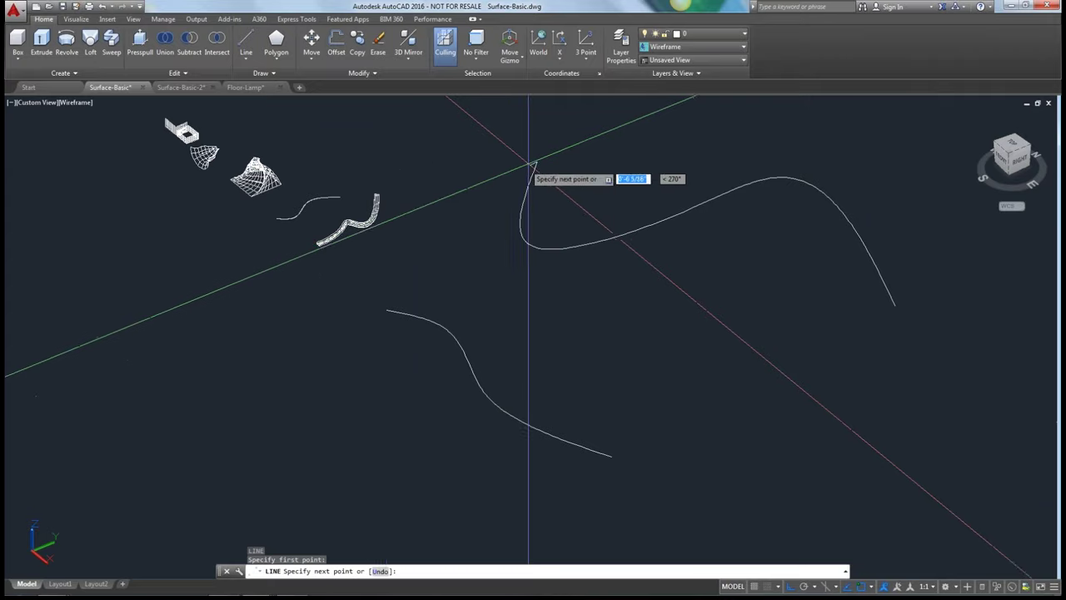
pyautogui.click(385, 308)
pyautogui.press('Return')
pyautogui.press('Return')
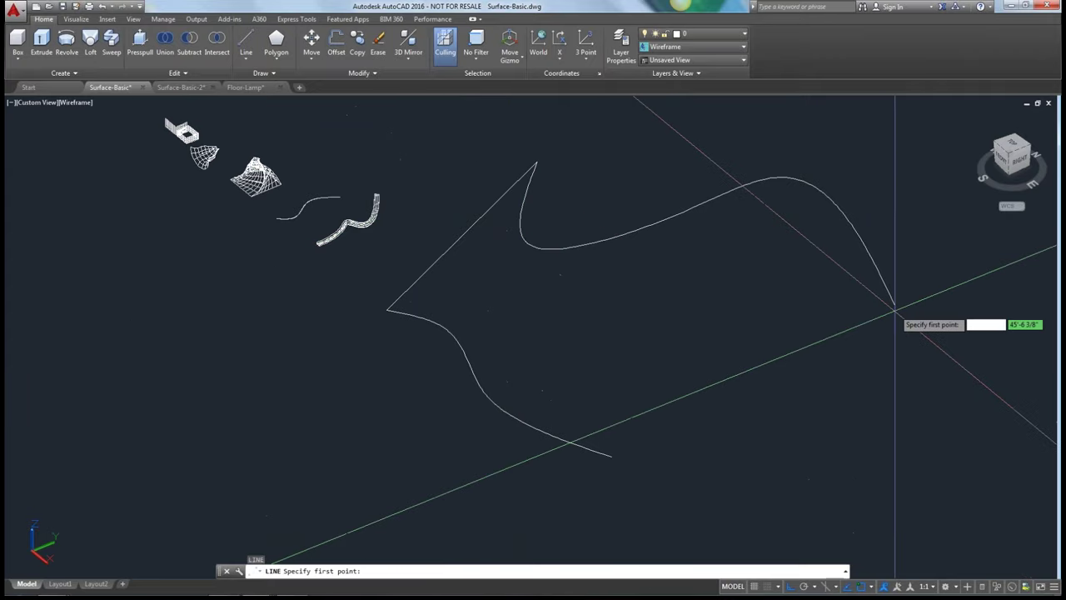
pyautogui.click(895, 308)
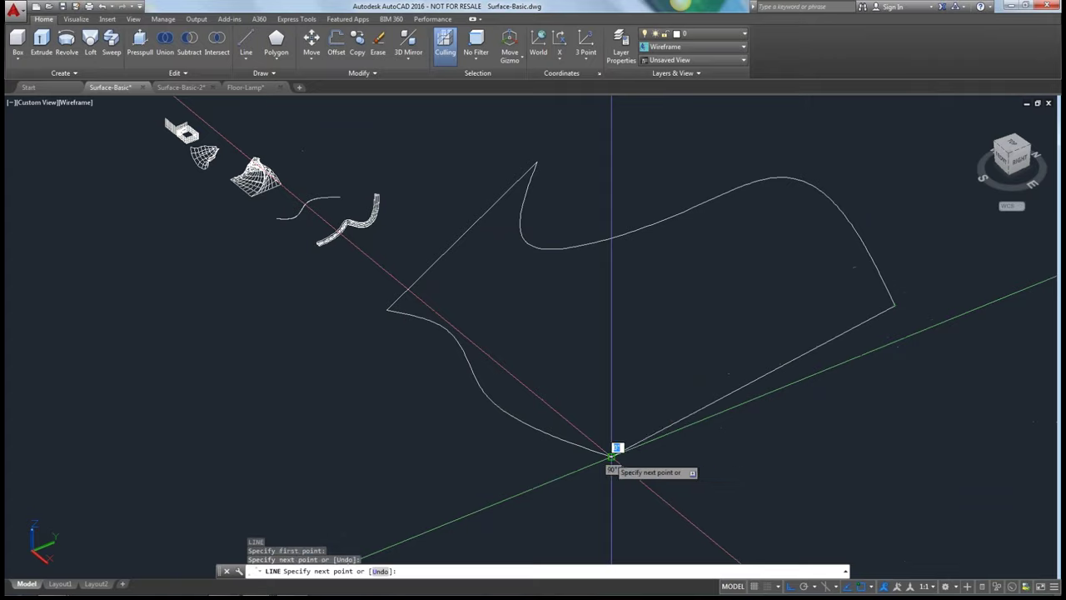
pyautogui.click(612, 455)
pyautogui.press('Return')
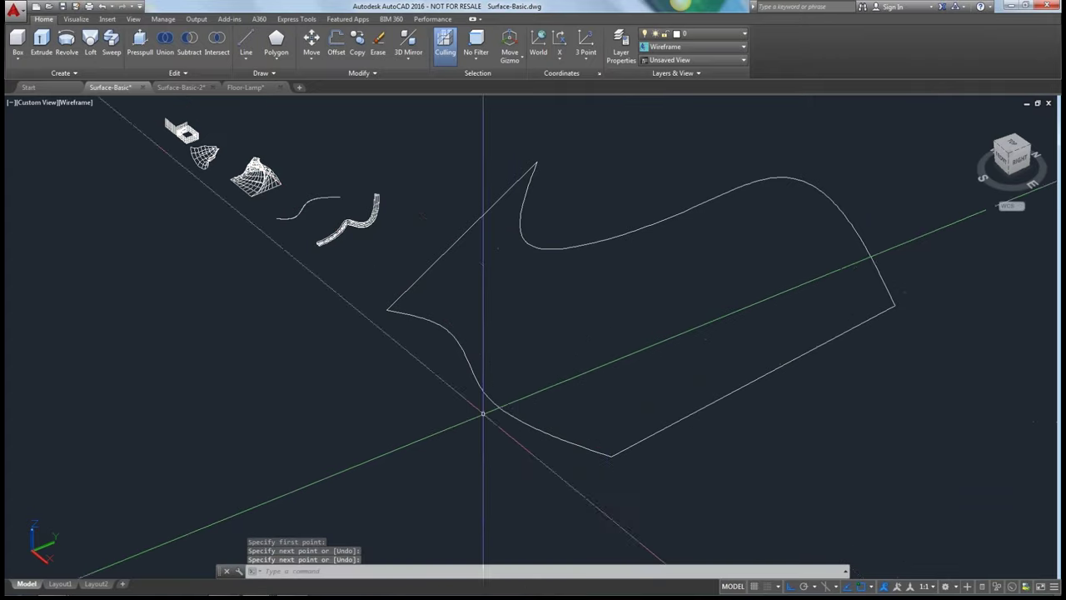
pyautogui.keyDown('shift'); pyautogui.moveTo(484, 413); pyautogui.dragTo(475, 314, button='middle'); pyautogui.keyUp('shift')
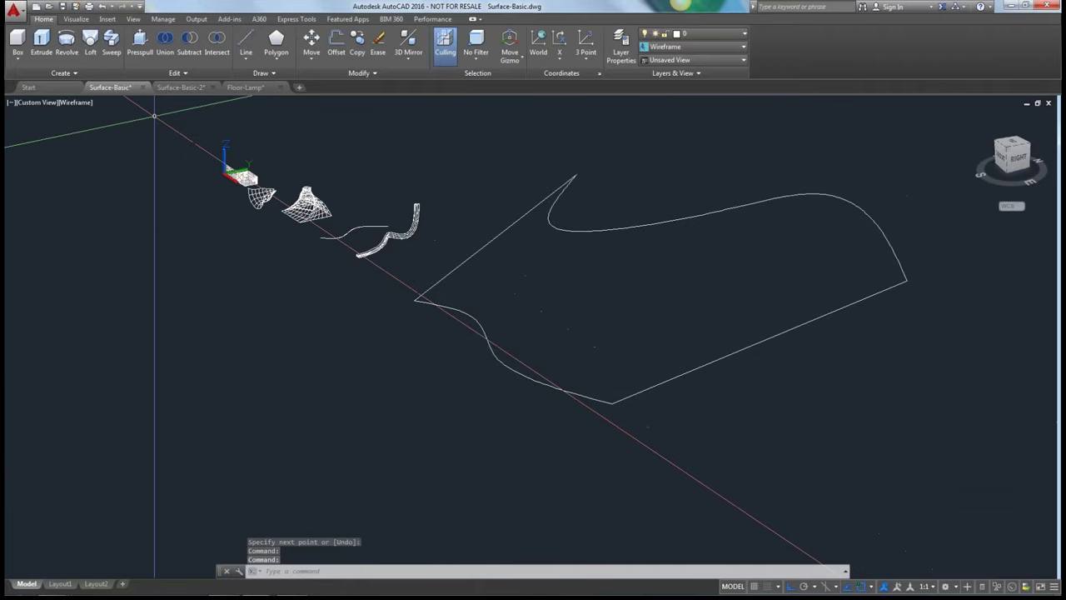
# Create a network surface from the four outline curves and bring up the visual styles list
pyautogui.click(74, 74)
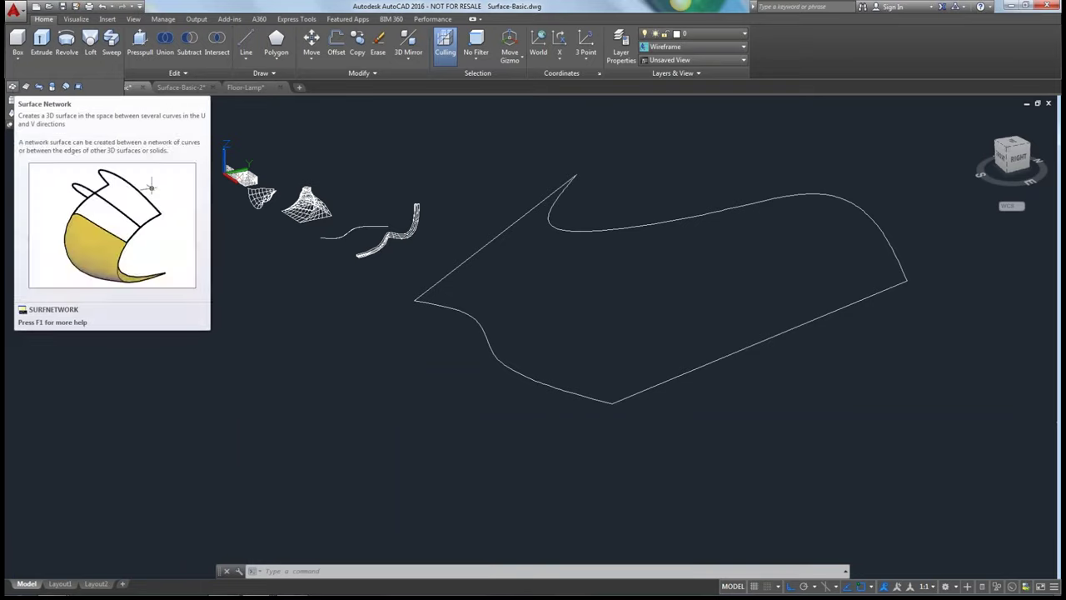
pyautogui.click(13, 90)
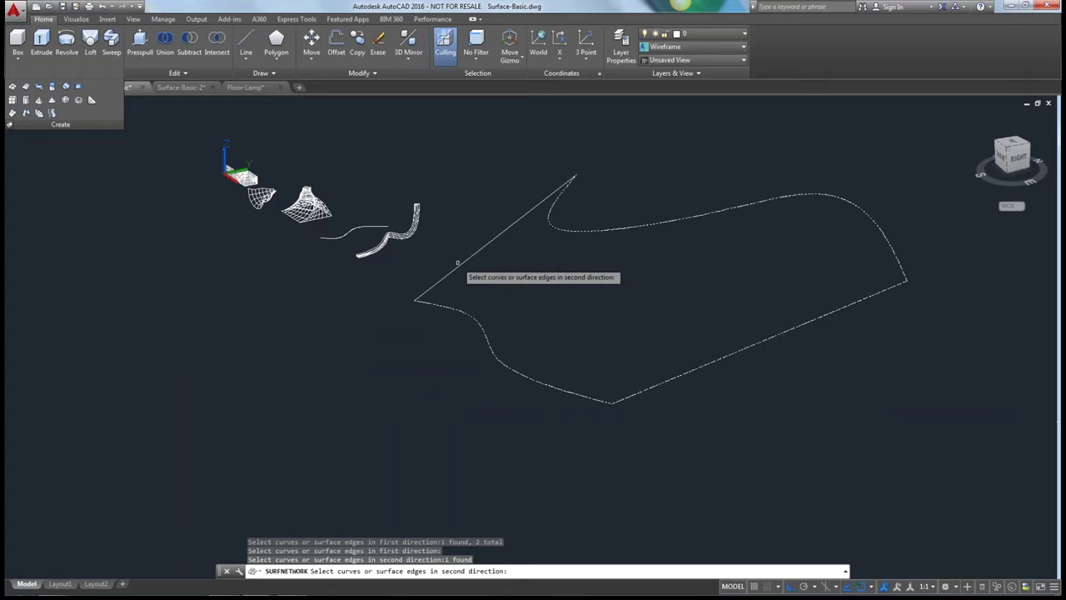
pyautogui.press('Return')
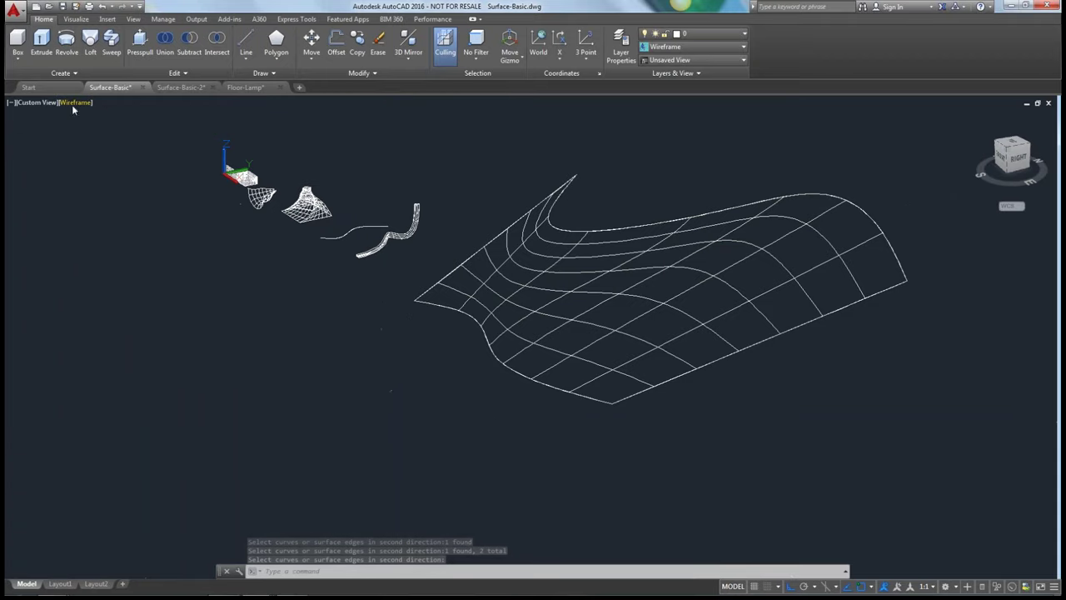
pyautogui.click(76, 102)
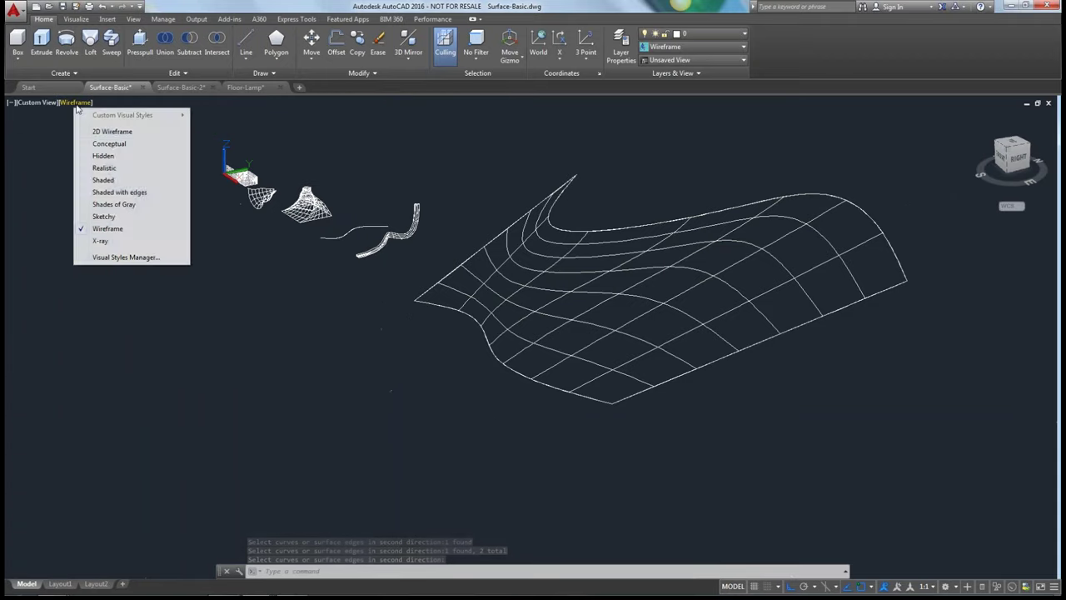
# Apply the Realistic visual style and select the network surface
pyautogui.click(103, 168)
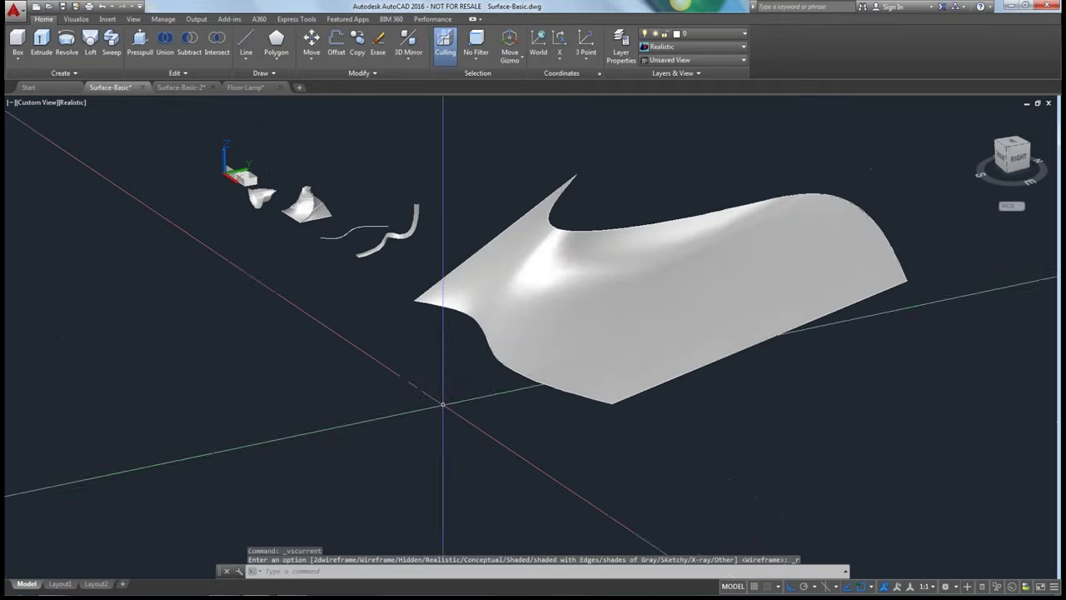
pyautogui.moveTo(547, 402)
pyautogui.keyDown('shift'); pyautogui.mouseDown(button='middle')
pyautogui.moveTo(525, 398)
pyautogui.moveTo(752, 359)
pyautogui.moveTo(813, 364)
pyautogui.moveTo(641, 386)
pyautogui.moveTo(462, 433)
pyautogui.moveTo(440, 389)
pyautogui.moveTo(455, 364)
pyautogui.moveTo(533, 397)
pyautogui.moveTo(550, 392)
pyautogui.mouseUp(button='middle'); pyautogui.keyUp('shift')
pyautogui.click(677, 290)
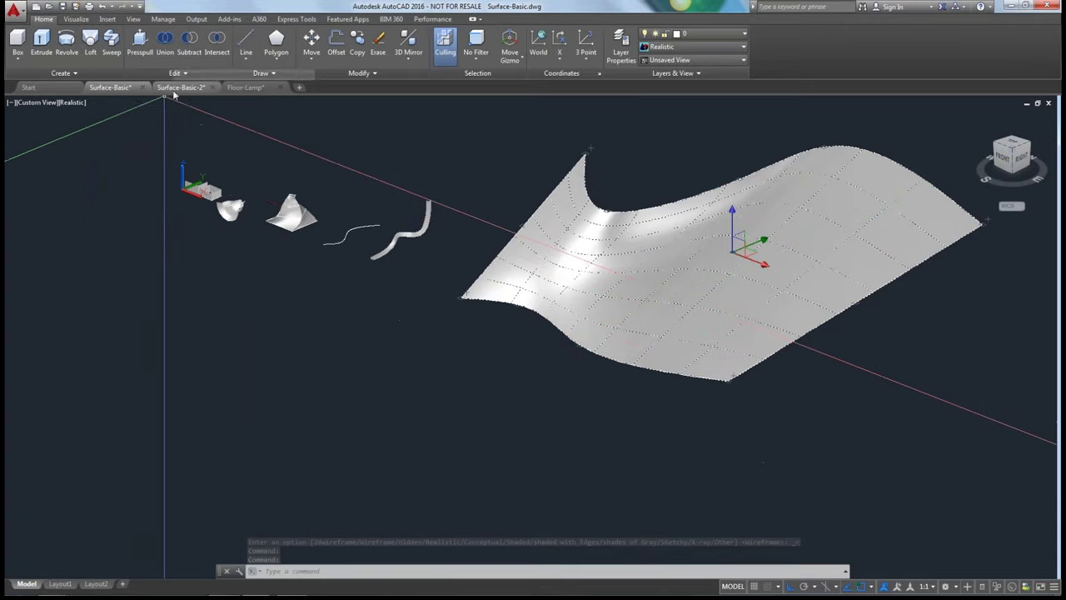
pyautogui.moveTo(175, 98)
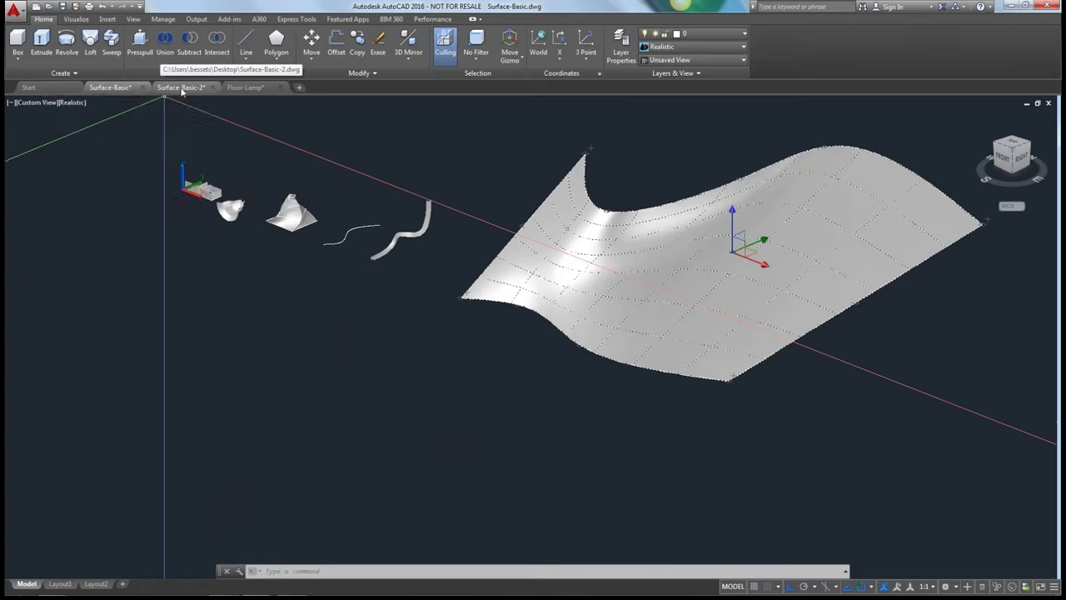
# Go to the Surface-Basic-2 drawing and start the Planar Surface tool
pyautogui.click(182, 90)
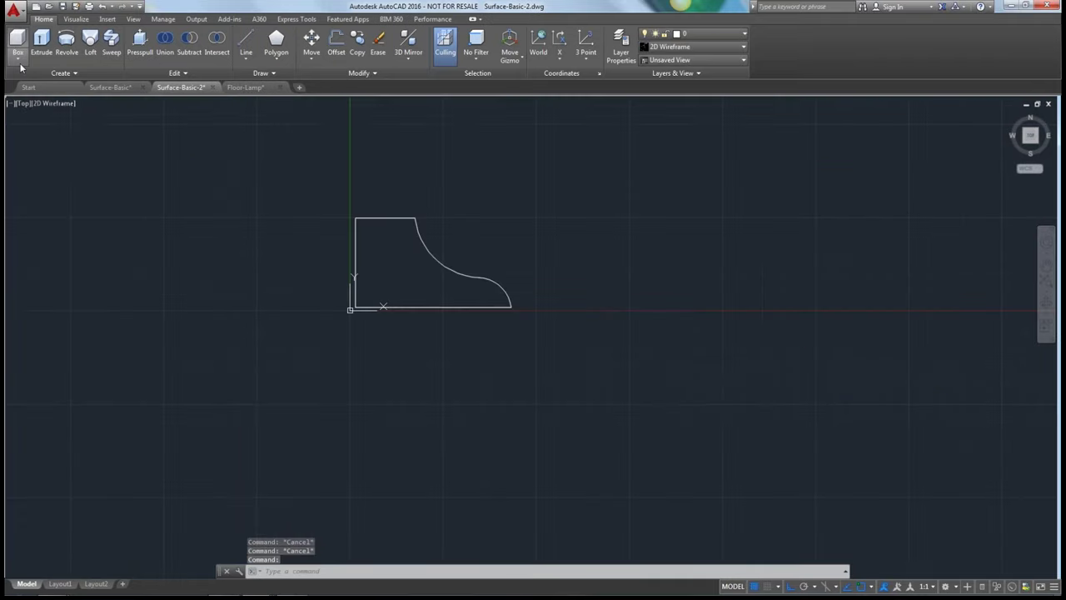
pyautogui.click(75, 72)
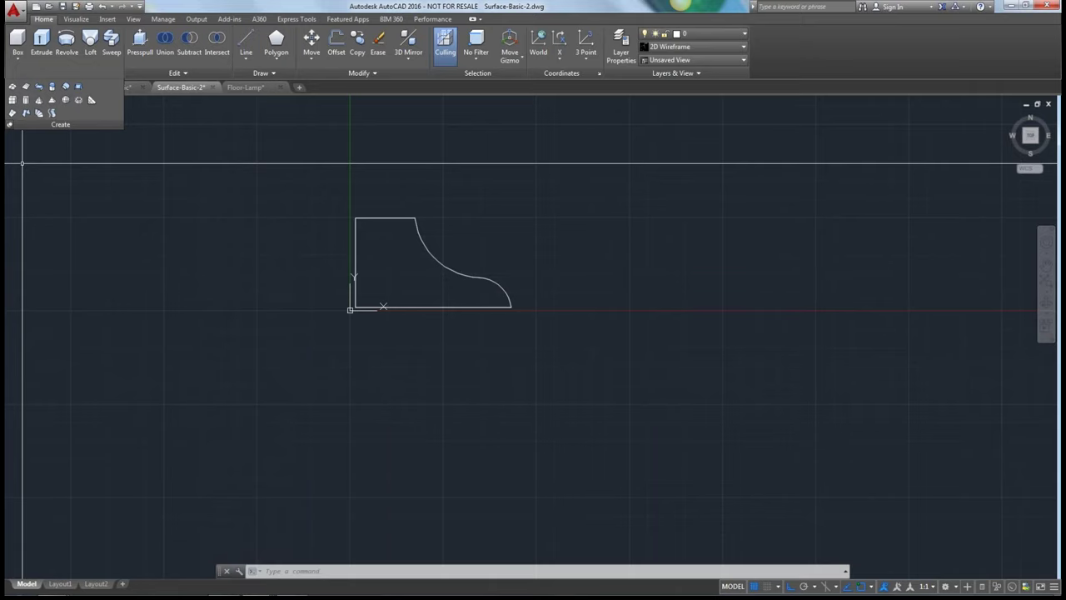
pyautogui.click(26, 87)
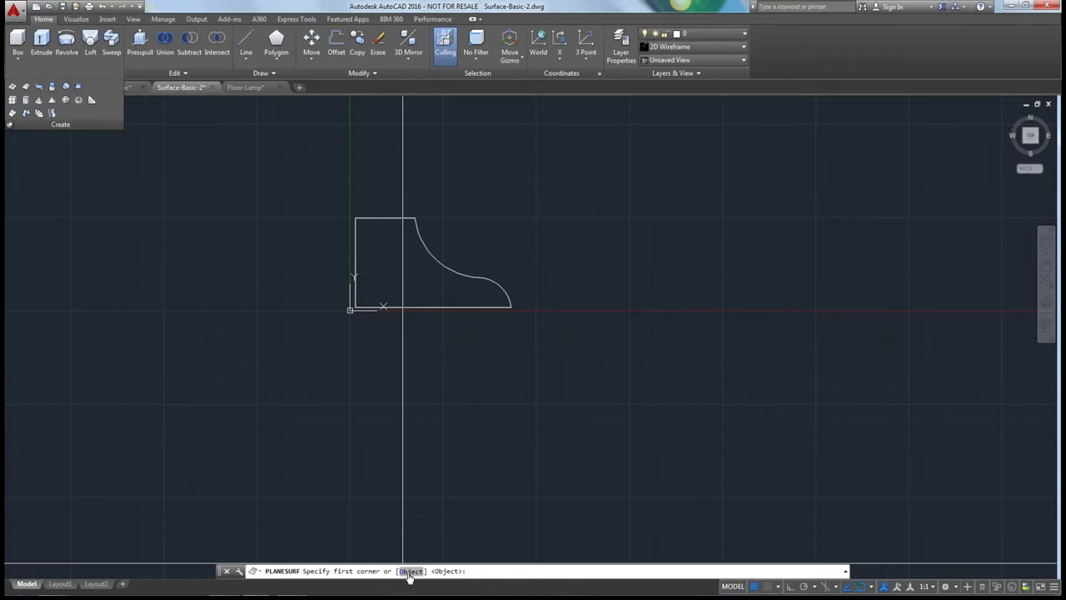
# Create a corner-picked rectangular planar surface, then a planar surface from the closed curved profile
pyautogui.click(163, 214)
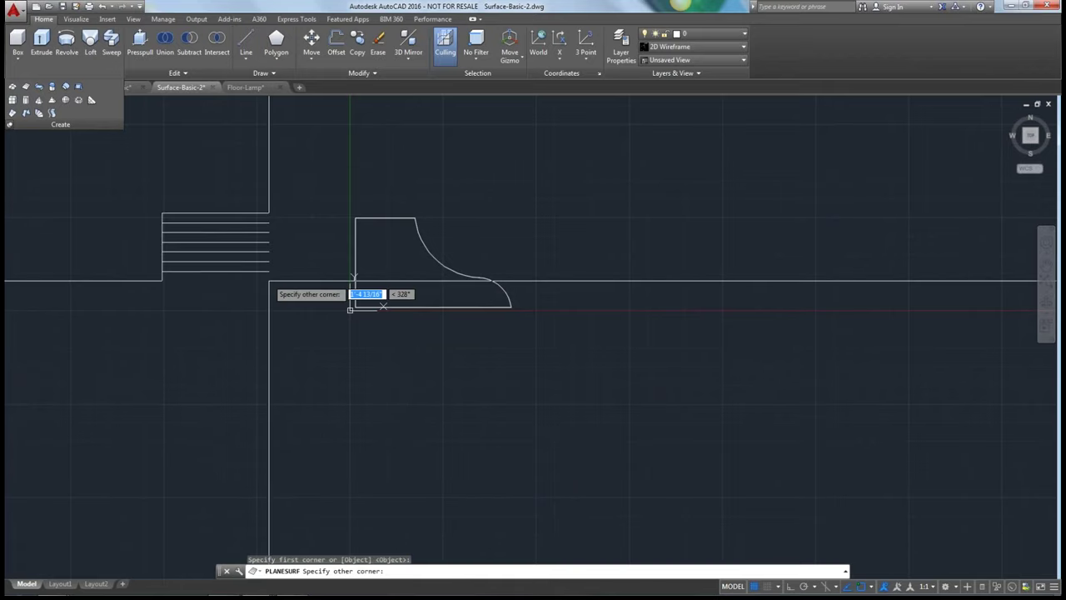
pyautogui.click(313, 321)
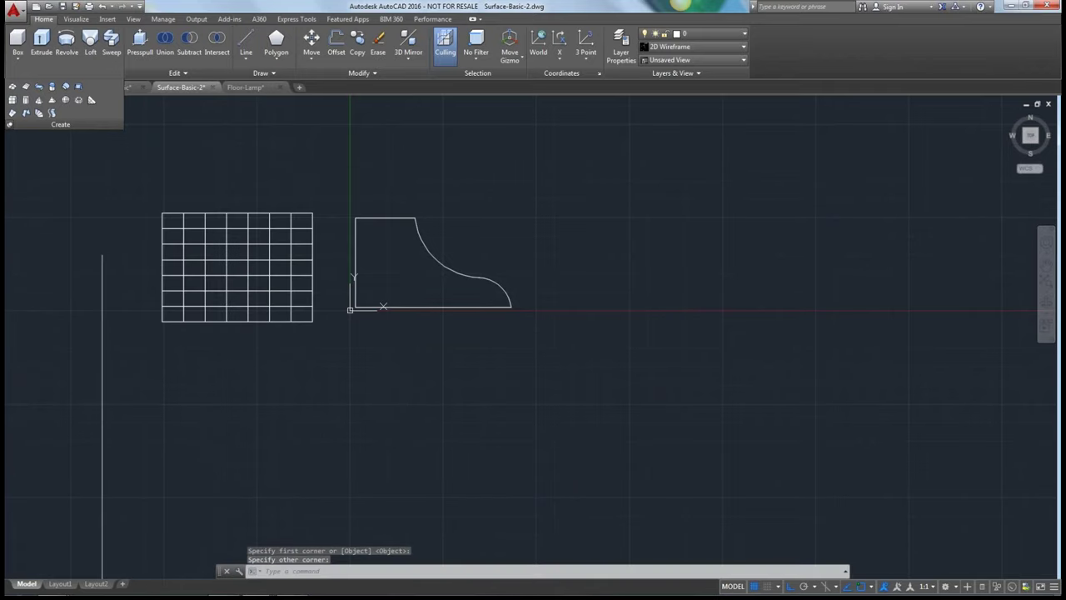
pyautogui.click(26, 87)
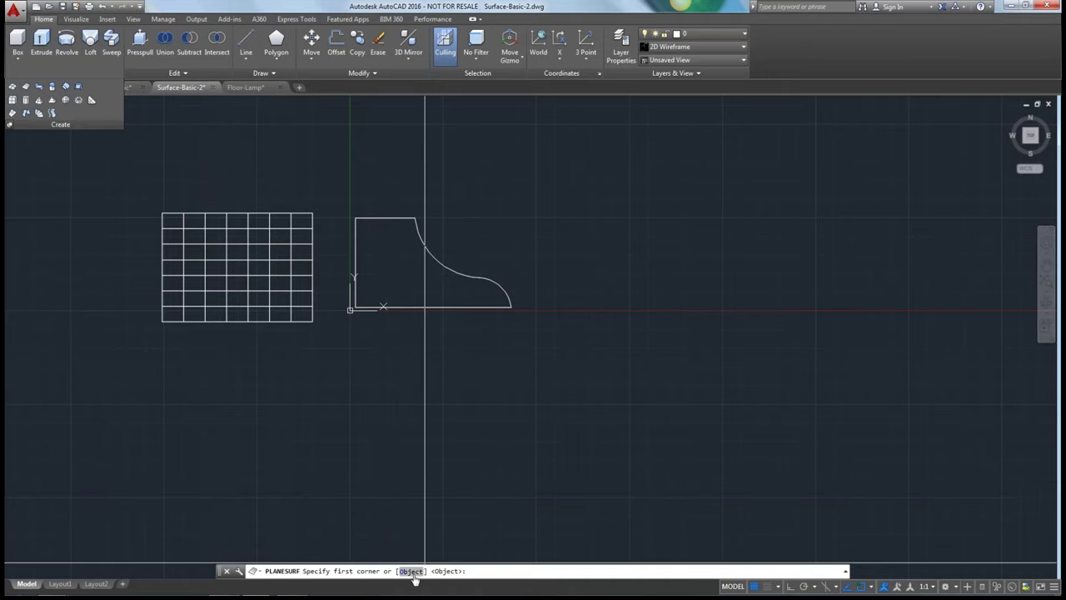
pyautogui.write('O')
pyautogui.press('Return')
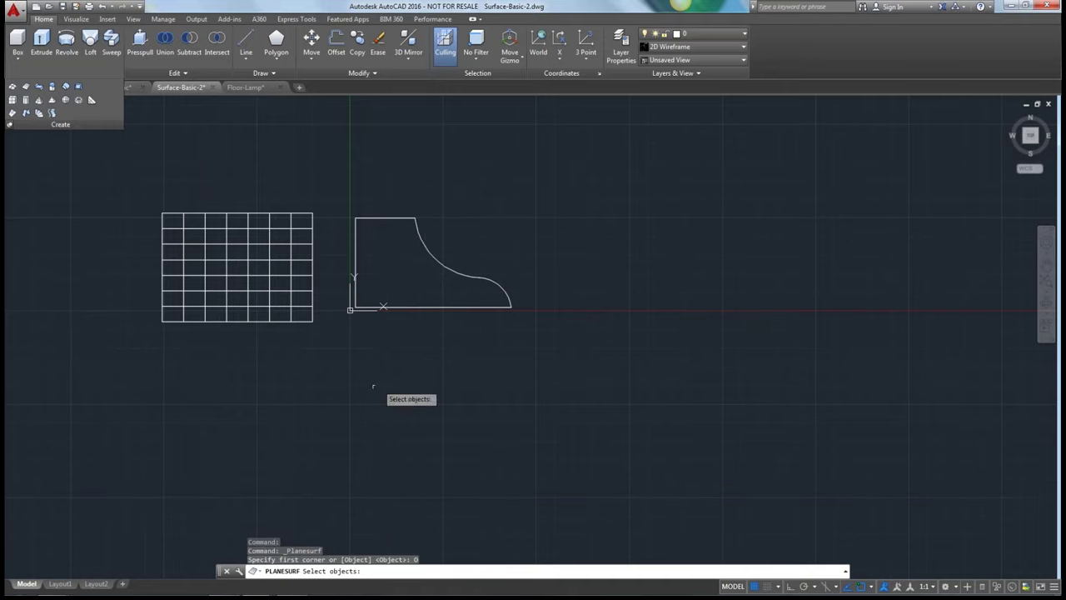
pyautogui.click(439, 263)
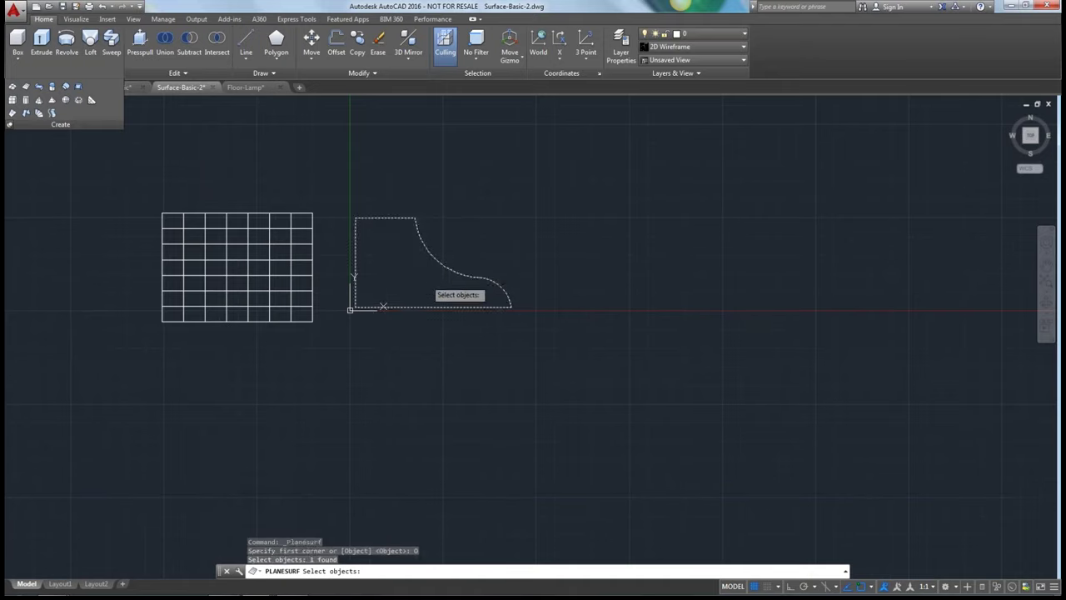
pyautogui.press('Return')
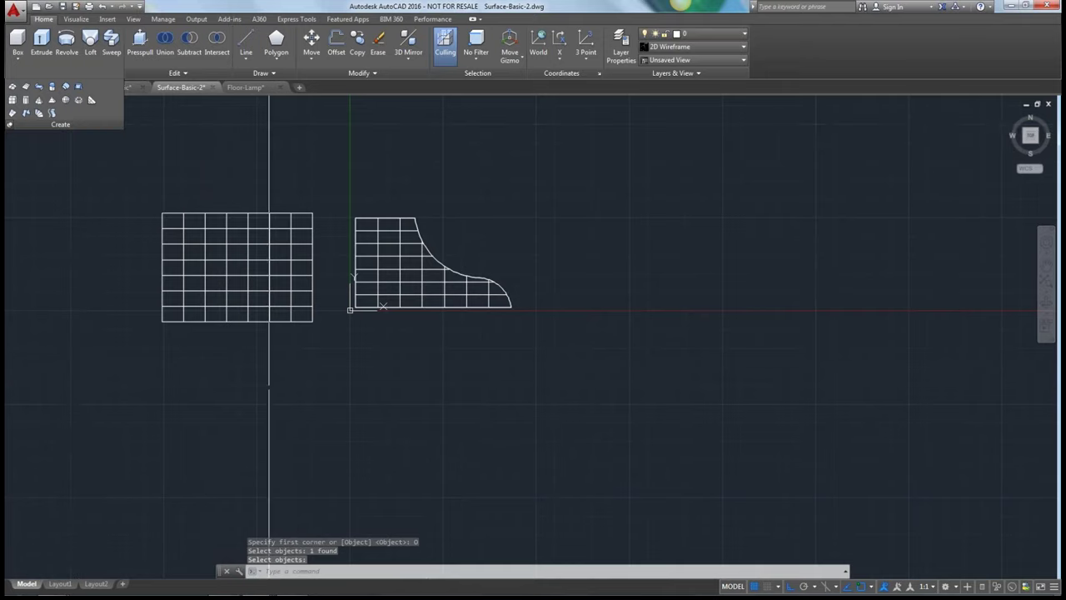
pyautogui.keyDown('shift'); pyautogui.moveTo(262, 388); pyautogui.dragTo(262, 299, button='middle'); pyautogui.keyUp('shift')
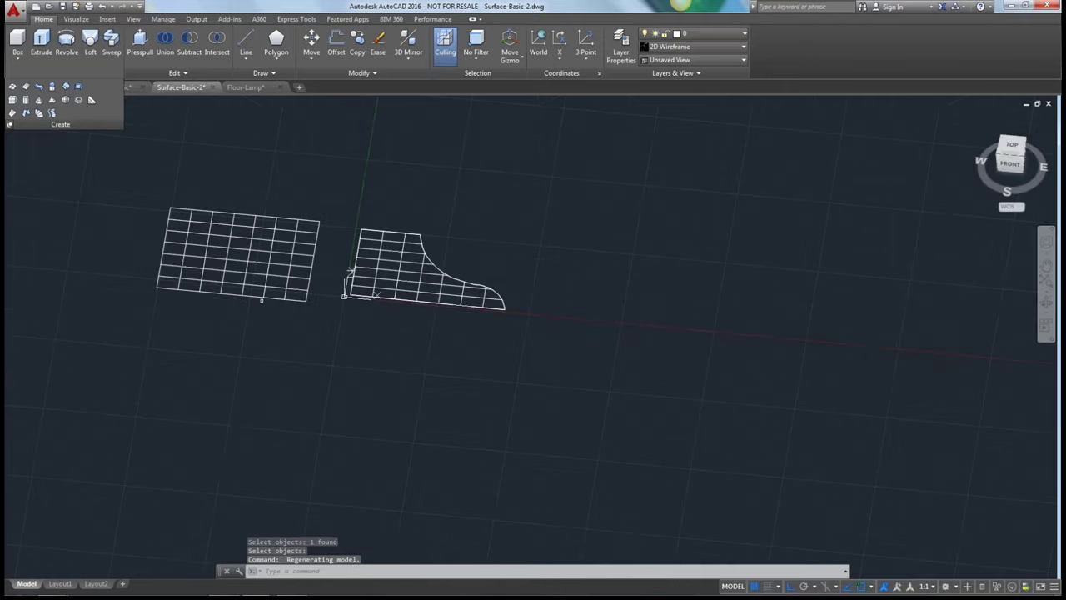
# Draw a circle beside the stacked rings
pyautogui.scroll(-5, 583, 392)
pyautogui.moveTo(609, 381); pyautogui.dragTo(329, 396, button='middle')
pyautogui.scroll(5, 421, 400)
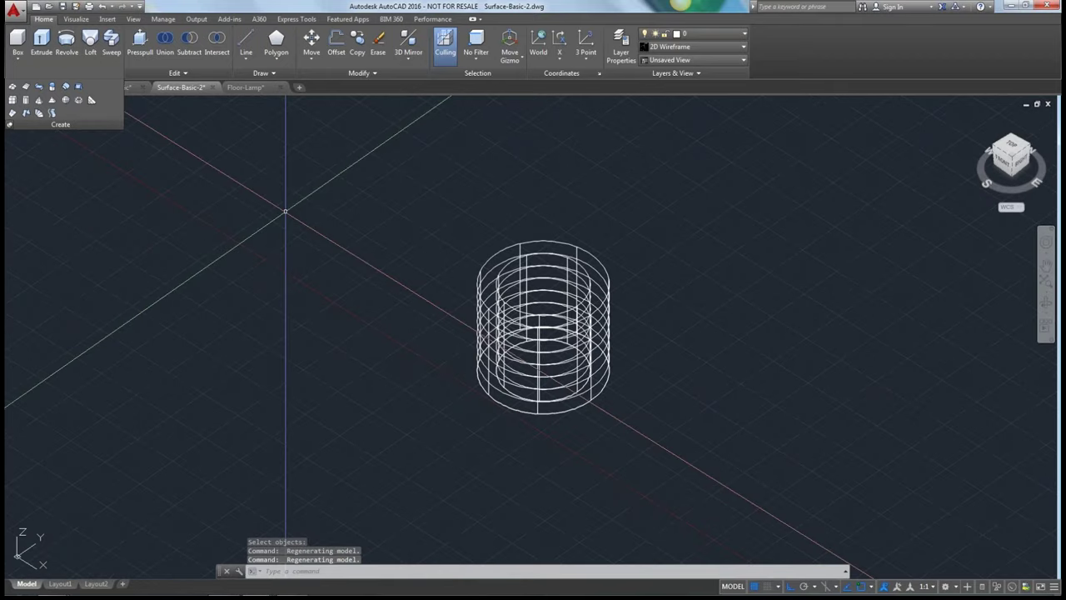
pyautogui.press('Return')
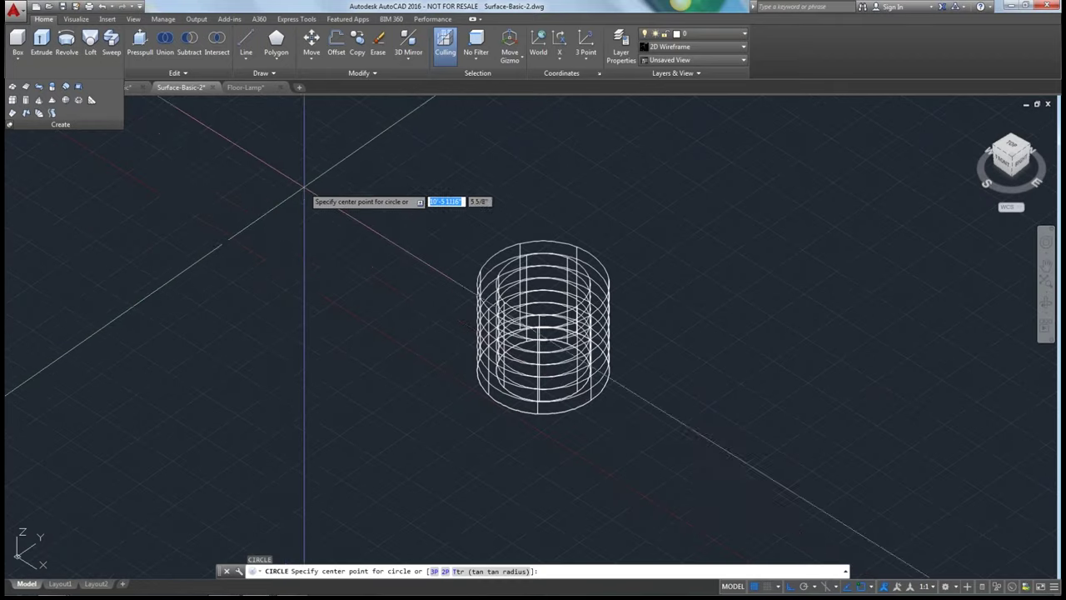
pyautogui.click(304, 187)
pyautogui.click(247, 214)
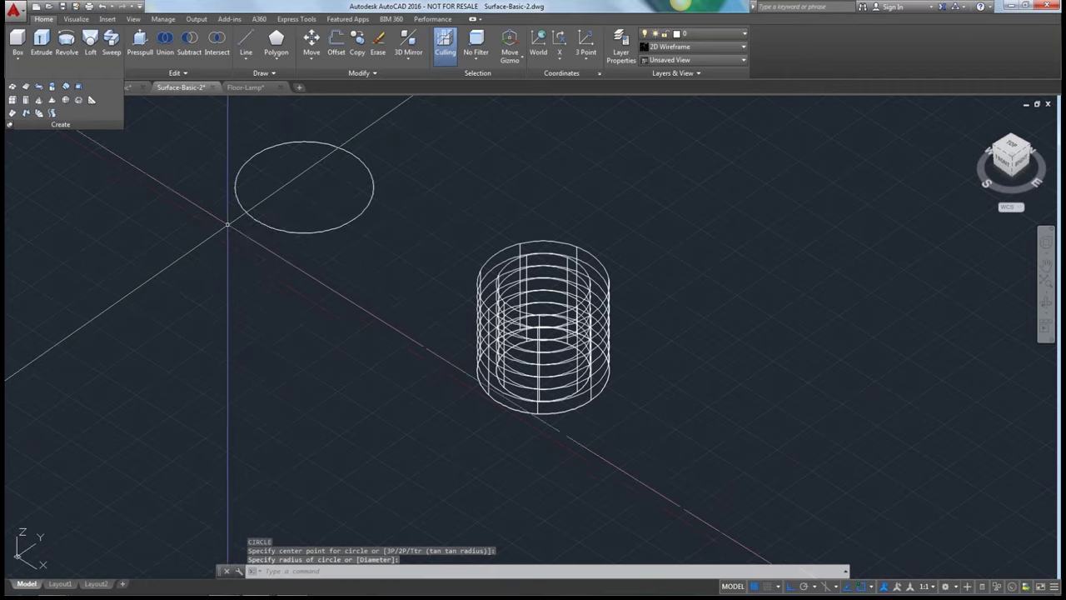
# Extrude the circle upward into an open cylinder and select it
pyautogui.write('EXT')
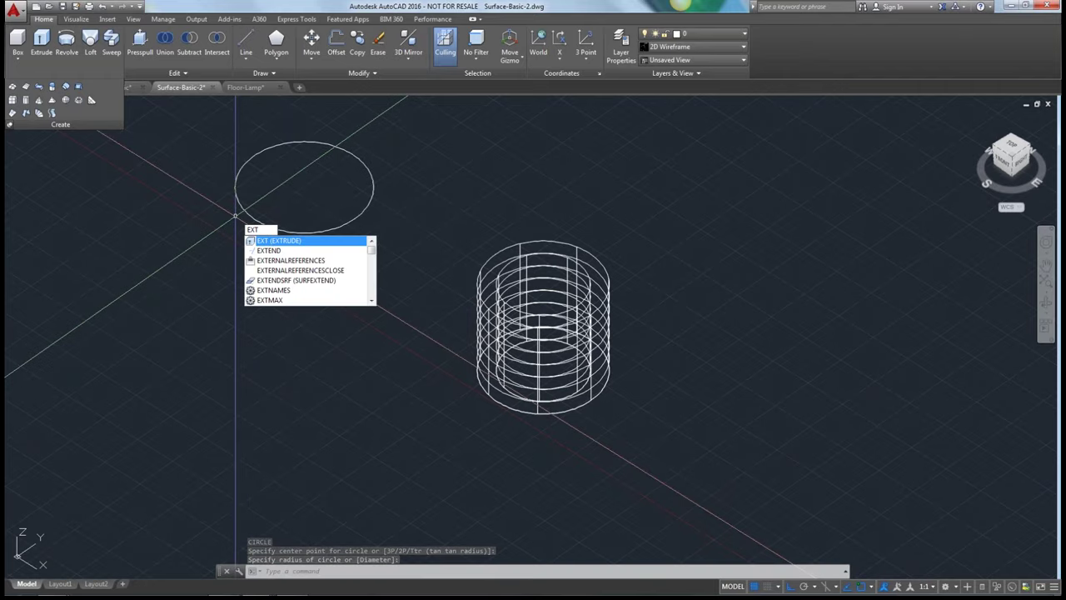
pyautogui.press('Escape')
pyautogui.click(41, 42)
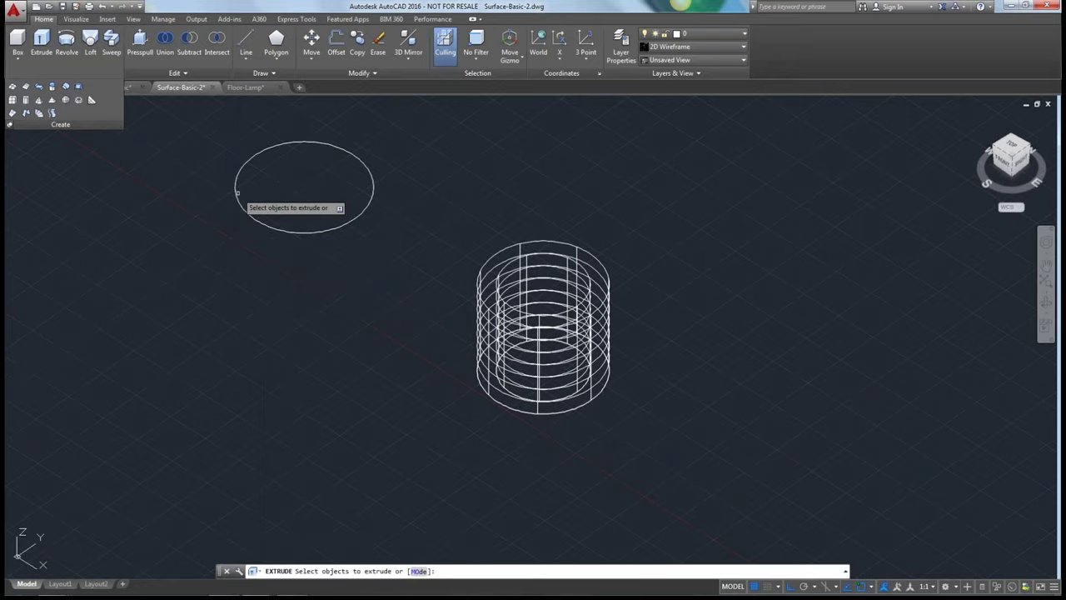
pyautogui.click(235, 178)
pyautogui.press('Return')
pyautogui.scroll(-1, 235, 155)
pyautogui.moveTo(236, 155); pyautogui.dragTo(255, 250, button='middle')
pyautogui.scroll(-2, 251, 240)
pyautogui.scroll(2, 250, 242)
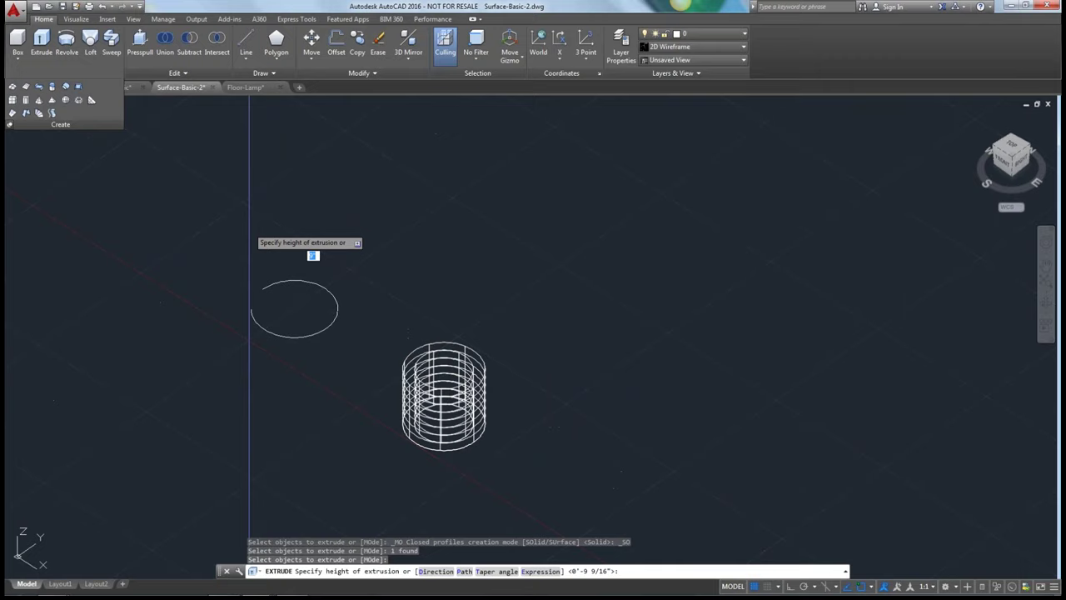
pyautogui.click(236, 223)
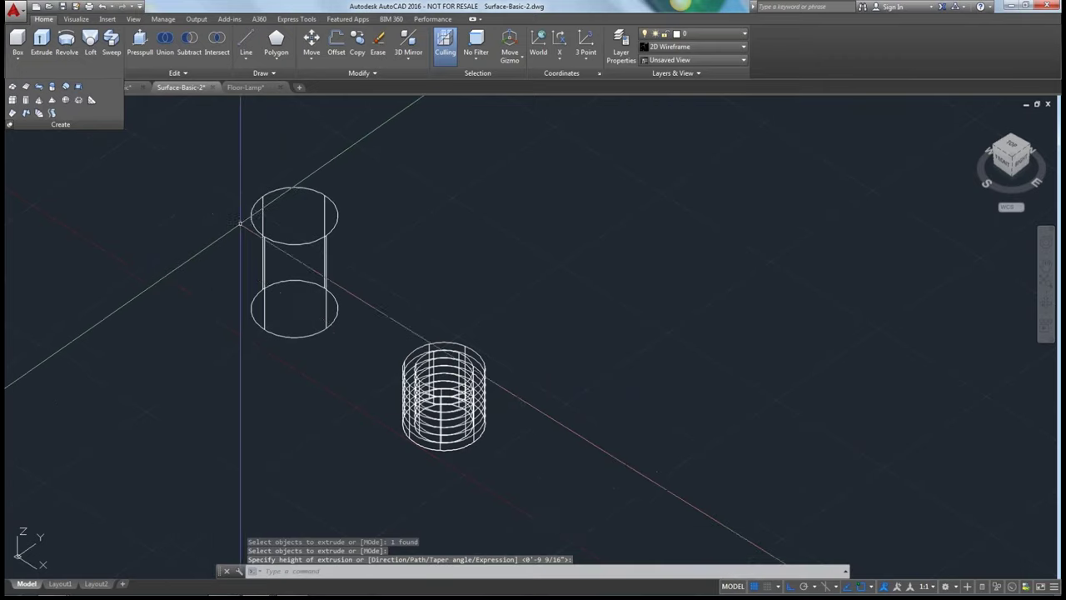
pyautogui.click(252, 218)
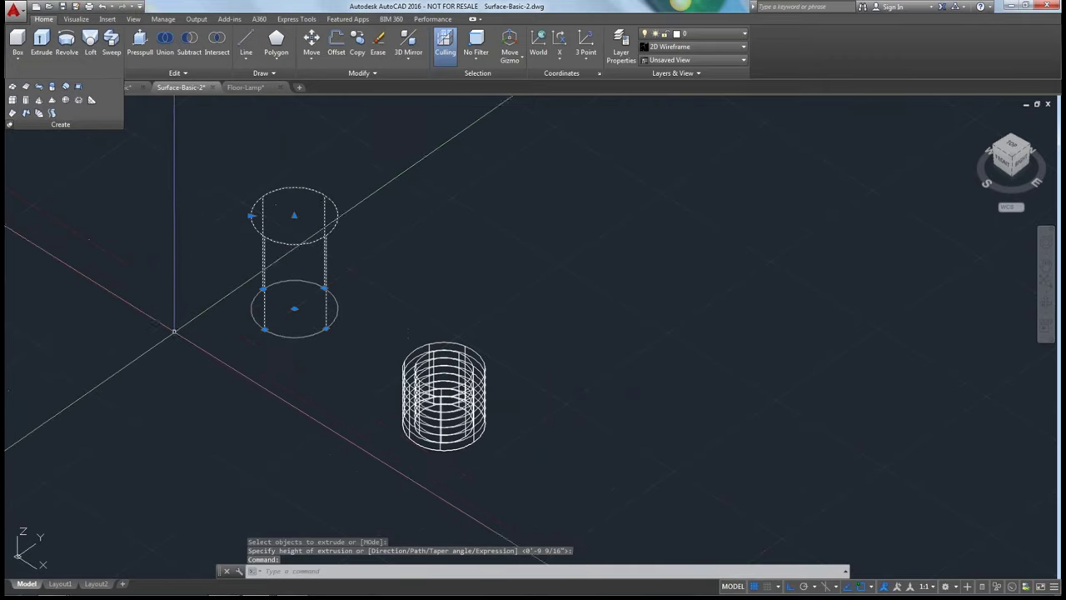
# Check the cylinder's properties, then undo the first circle and its extrusion
pyautogui.write('properti')
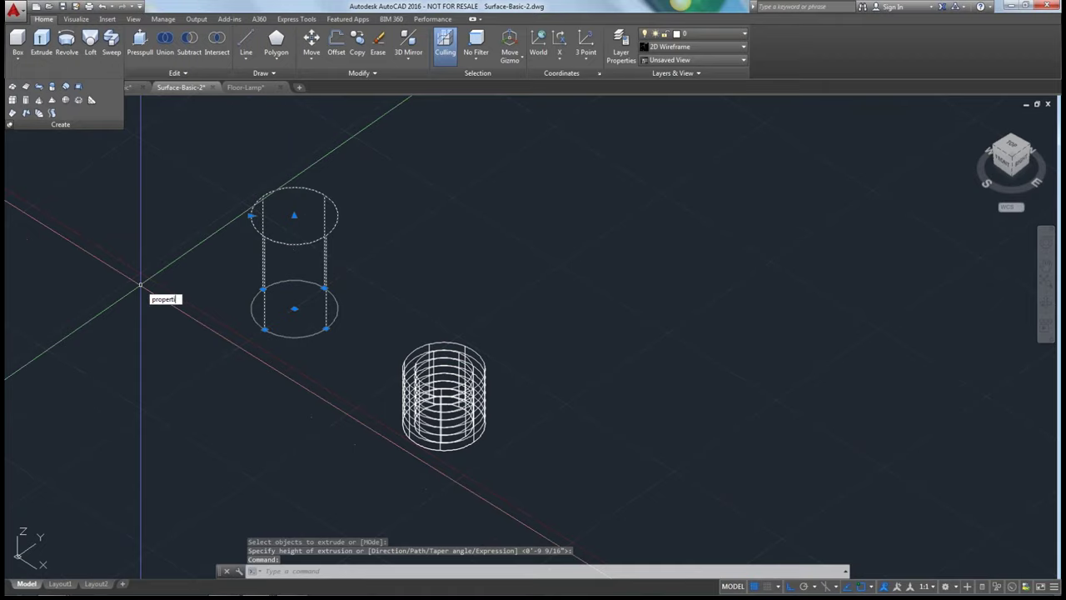
pyautogui.write('es')
pyautogui.press('Return')
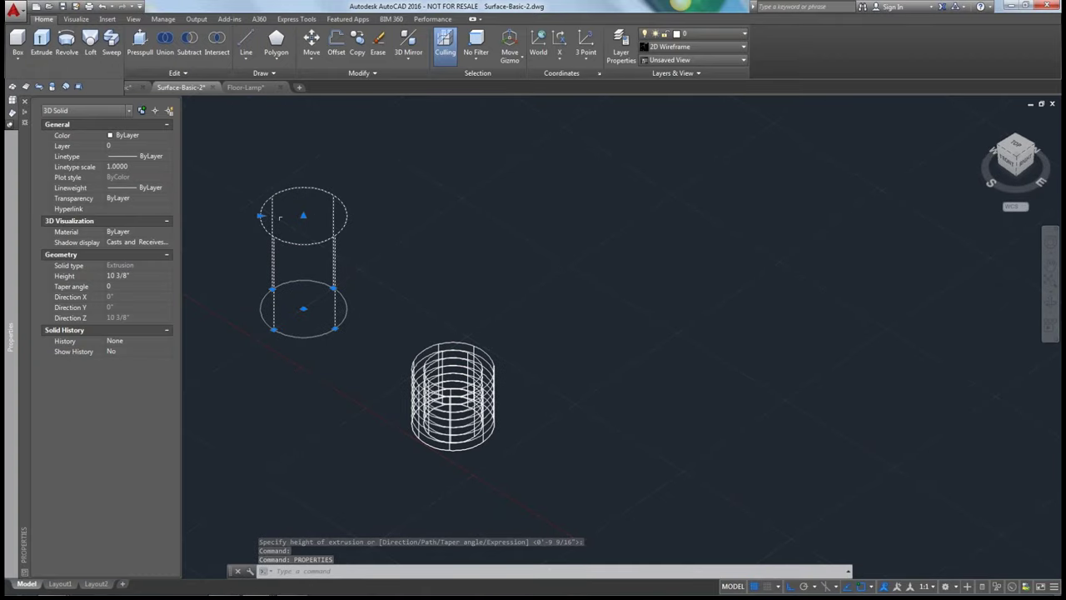
pyautogui.click(24, 101)
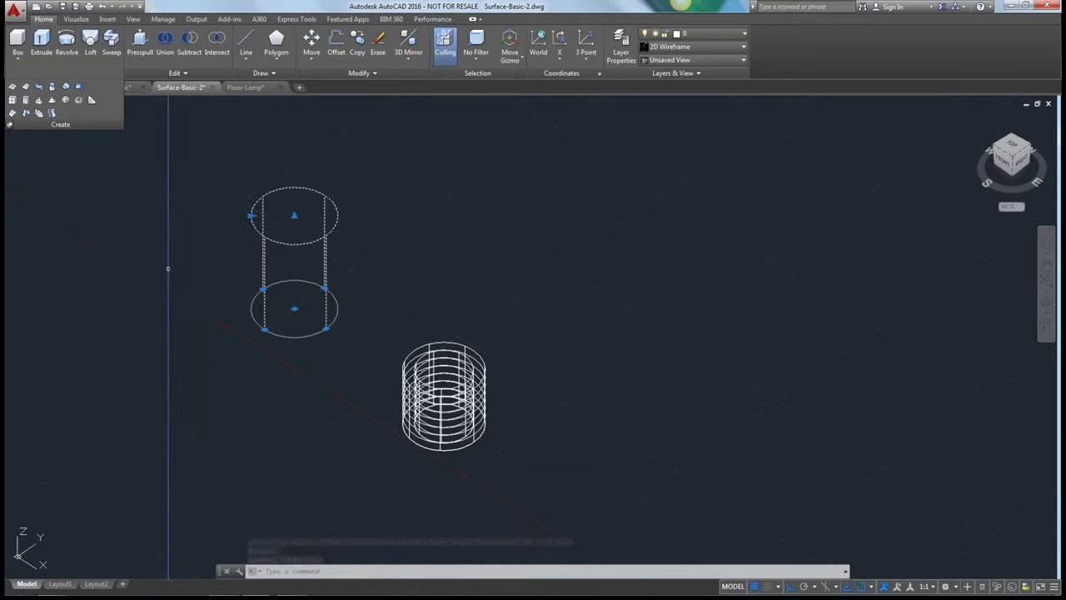
pyautogui.press('Escape')
pyautogui.write('e')
pyautogui.press('Return')
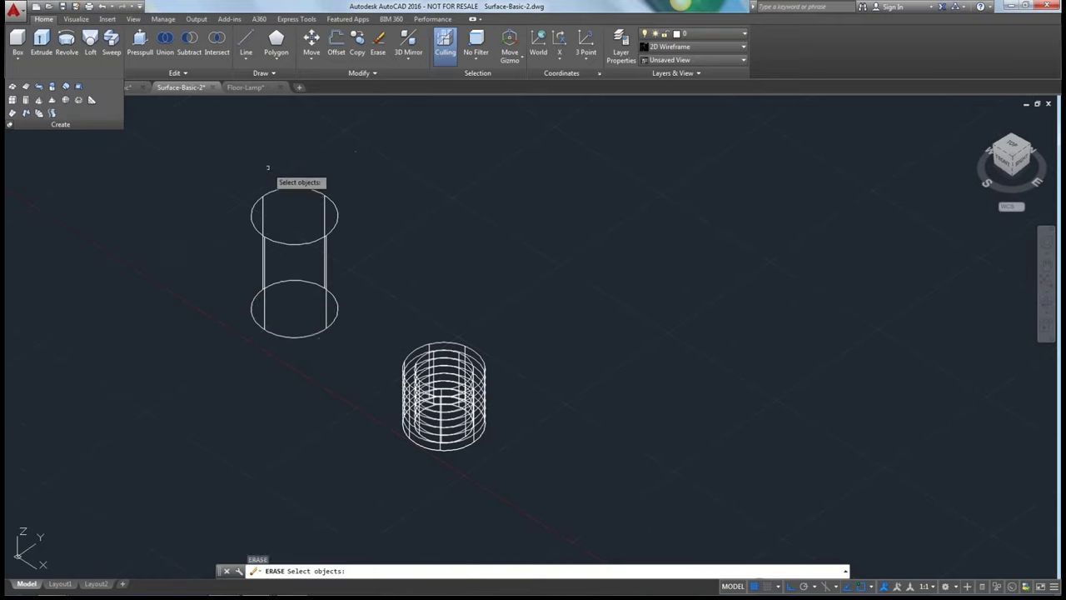
pyautogui.click(267, 181)
pyautogui.click(236, 228)
pyautogui.press('Escape')
pyautogui.press('Escape')
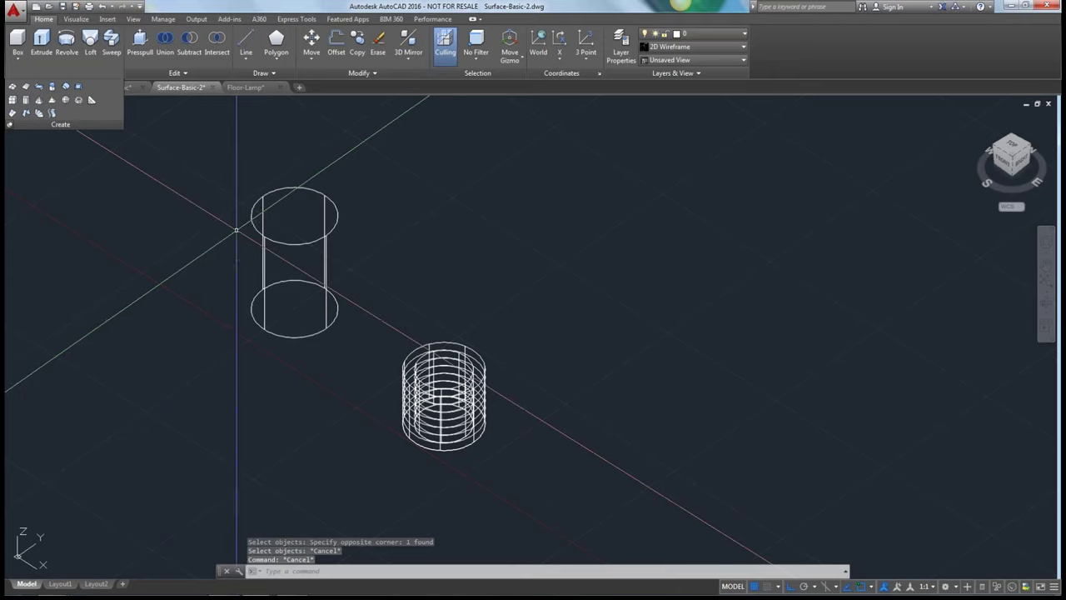
pyautogui.hotkey('ctrl', 'z')
pyautogui.hotkey('ctrl', 'z')
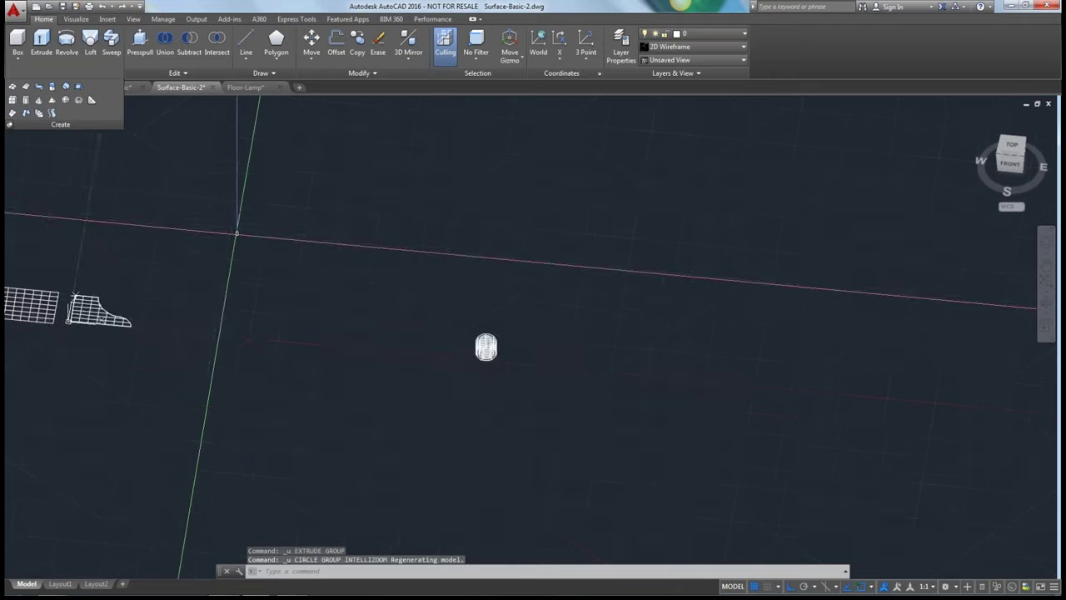
# Draw a new circle to the left of the coil
pyautogui.scroll(8, 483, 346)
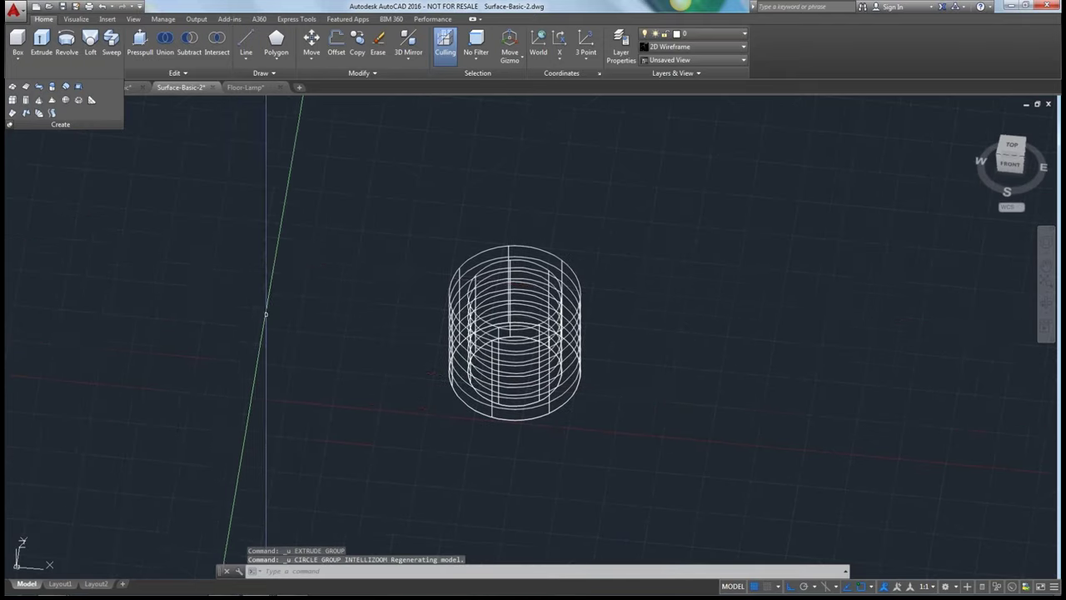
pyautogui.write('c')
pyautogui.press('Return')
pyautogui.click(223, 253)
pyautogui.click(167, 226)
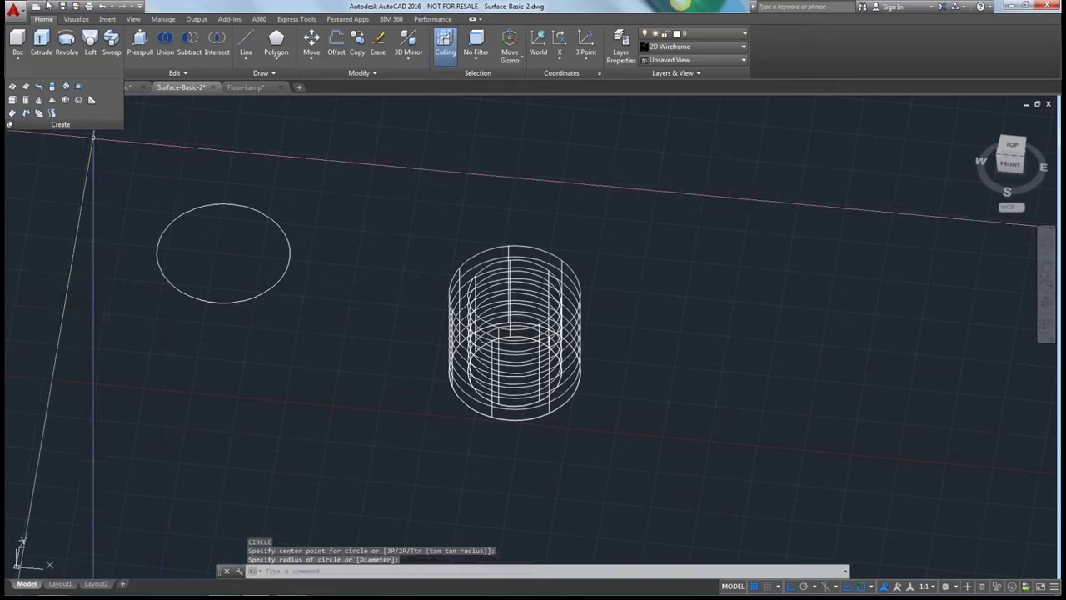
# Extrude the circle in Surface mode into an open cylindrical surface
pyautogui.click(41, 41)
pyautogui.click(417, 572)
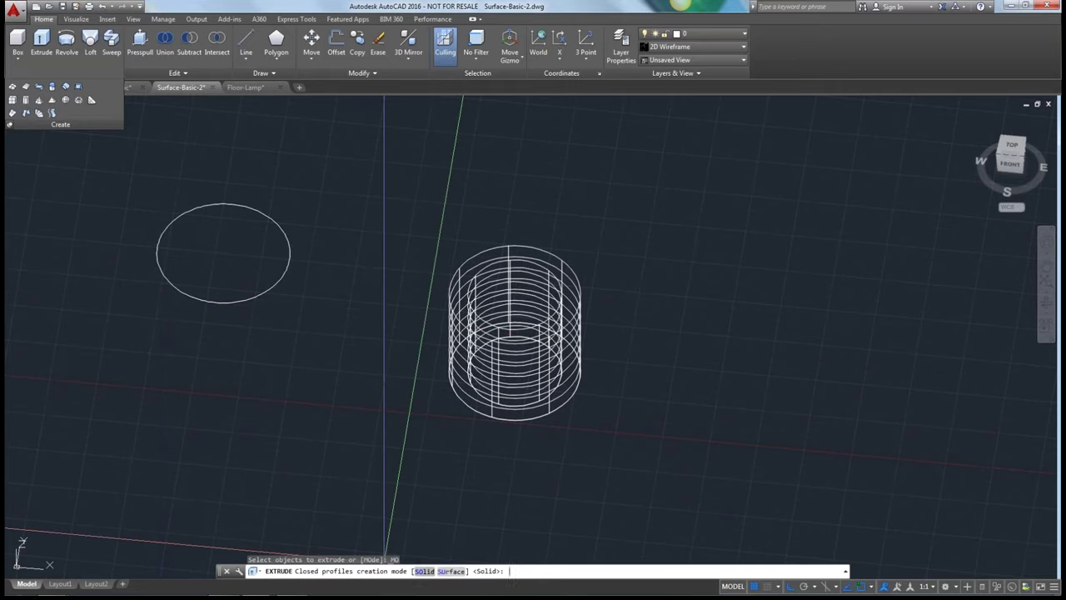
pyautogui.click(450, 571)
pyautogui.click(190, 296)
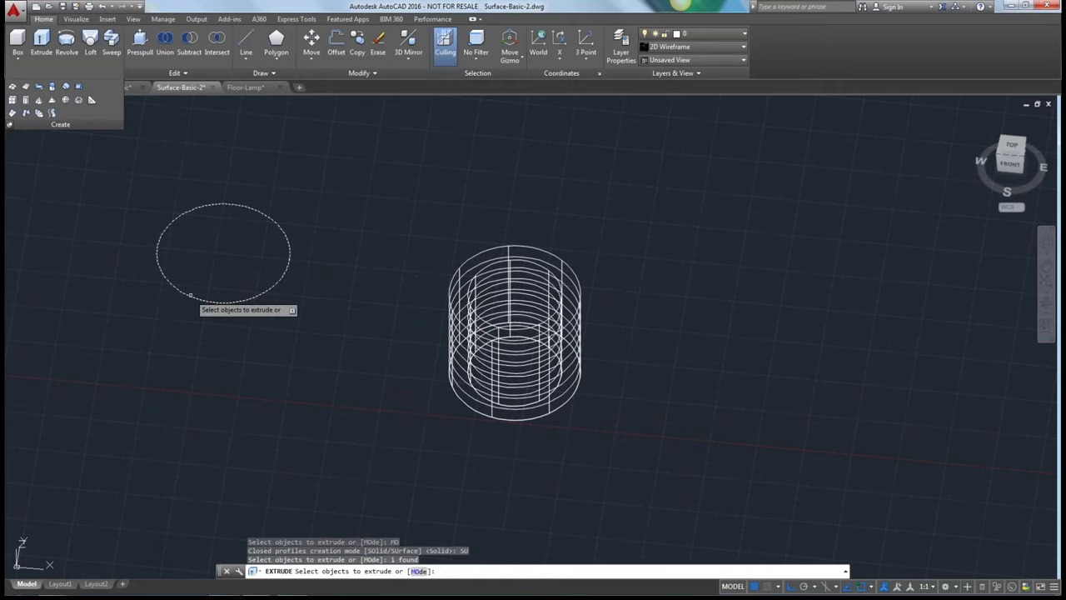
pyautogui.press('Return')
pyautogui.click(192, 207)
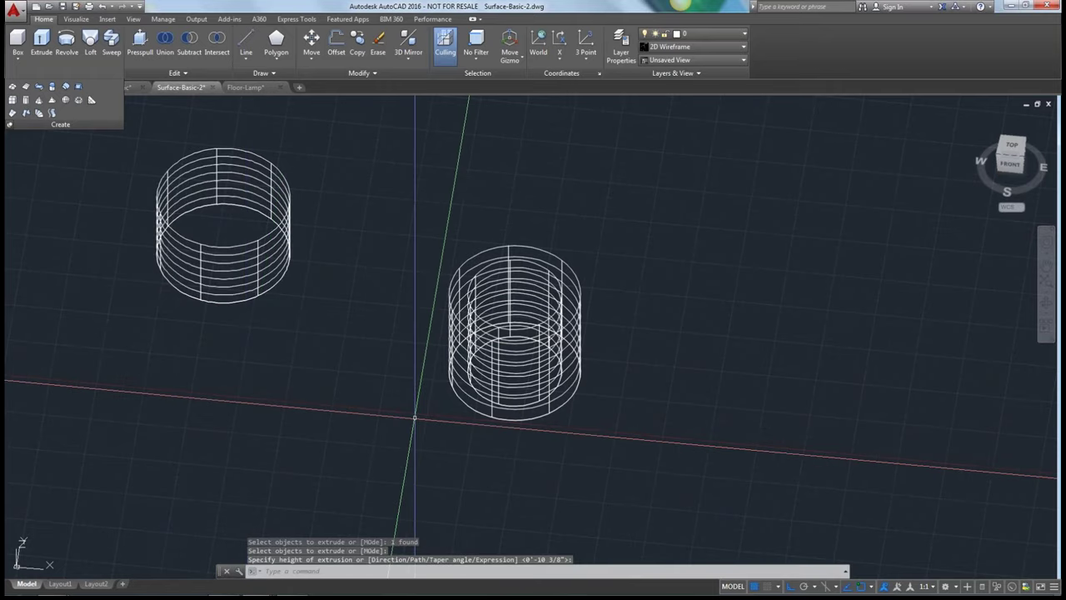
pyautogui.click(420, 432)
pyautogui.keyDown('shift'); pyautogui.moveTo(420, 432); pyautogui.dragTo(395, 439, button='middle'); pyautogui.keyUp('shift')
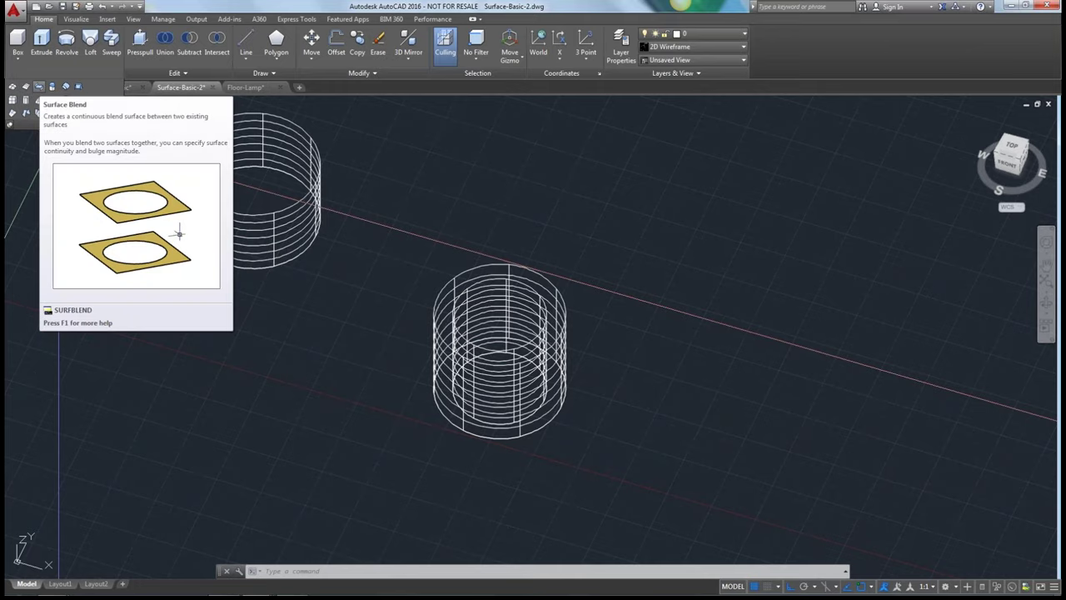
# Blend the inner and outer cylinders' top edges with a smooth surface
pyautogui.click(39, 87)
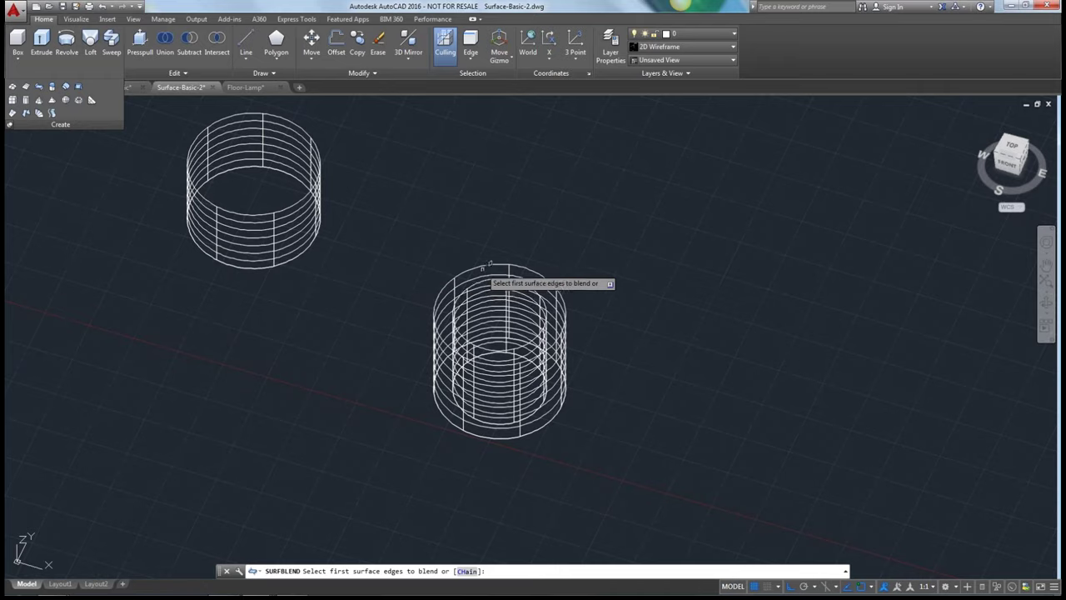
pyautogui.click(492, 273)
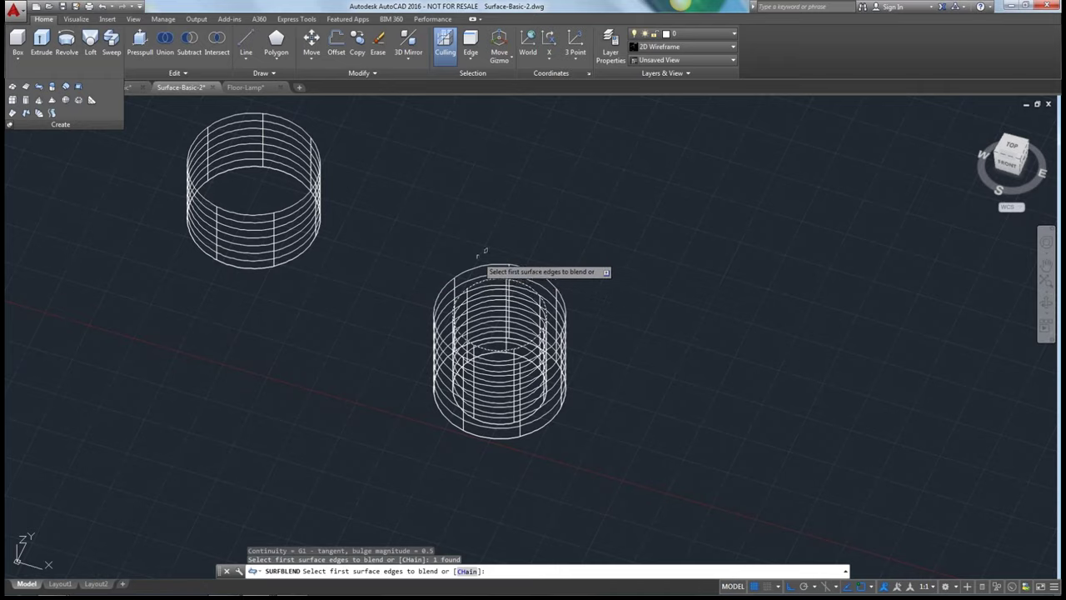
pyautogui.press('Return')
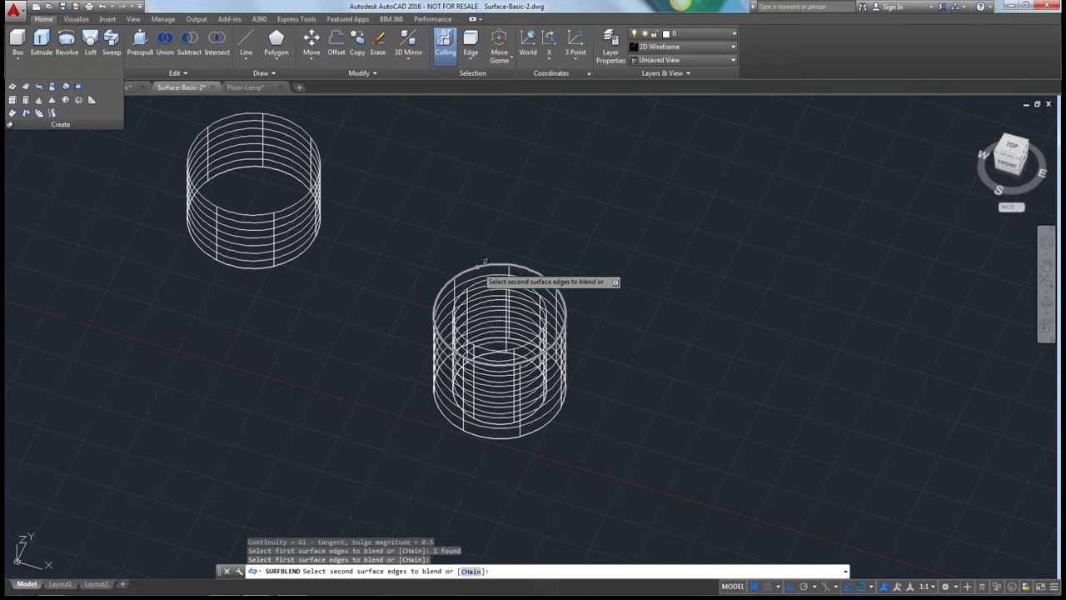
pyautogui.click(483, 260)
pyautogui.press('Return')
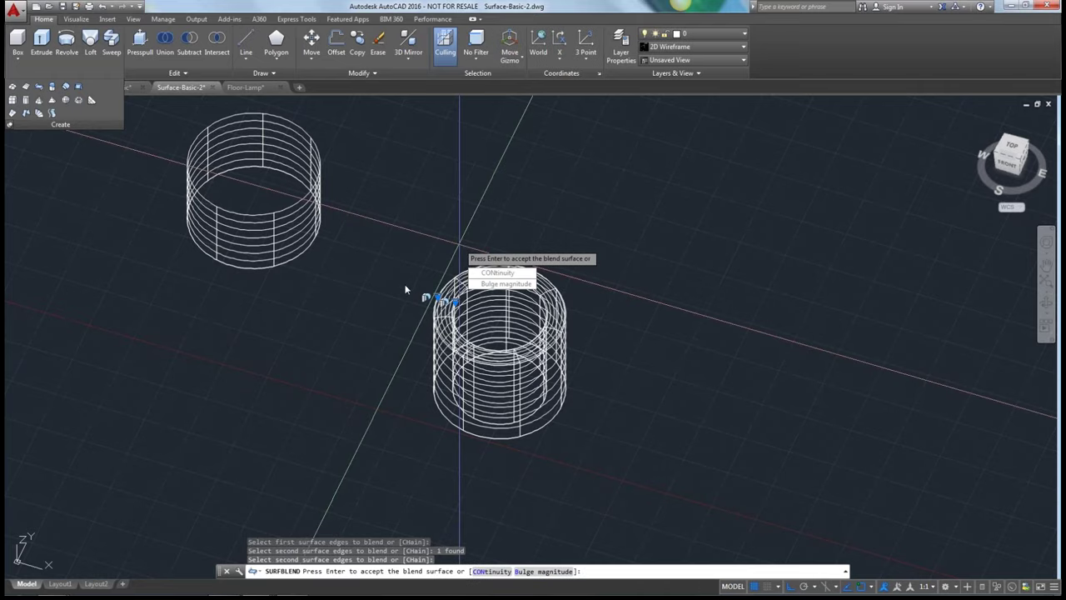
pyautogui.press('Return')
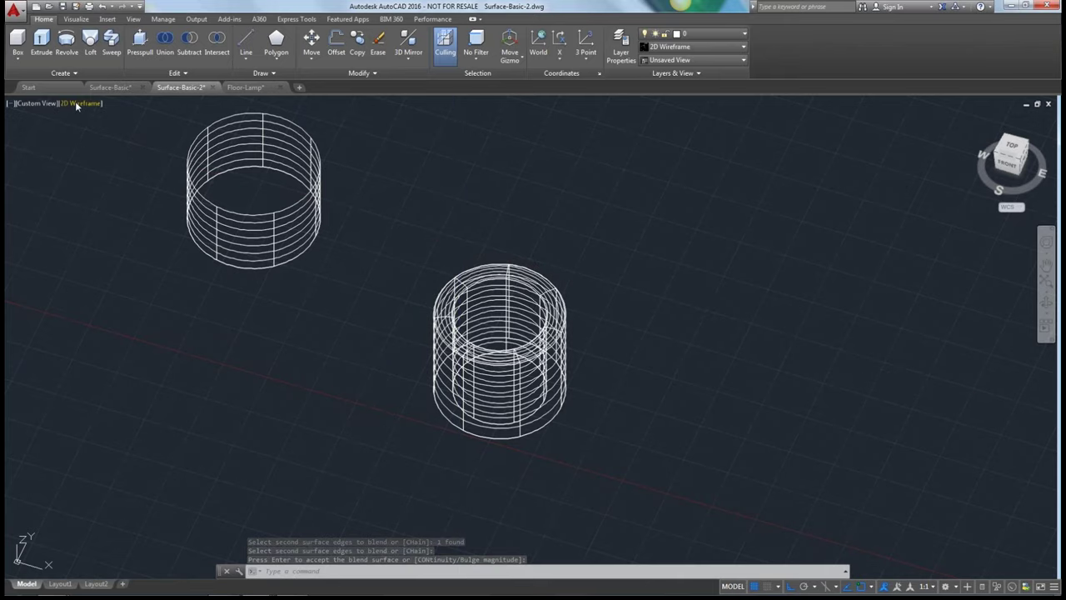
# Switch to the Realistic visual style and turn the drawing grid off
pyautogui.click(76, 103)
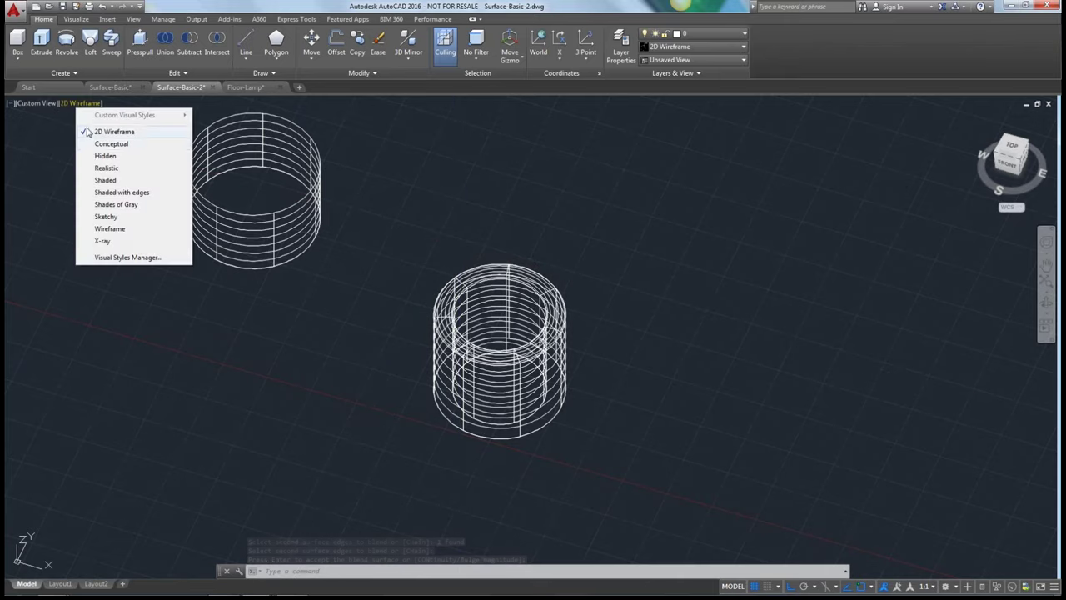
pyautogui.click(106, 168)
pyautogui.scroll(2, 457, 287)
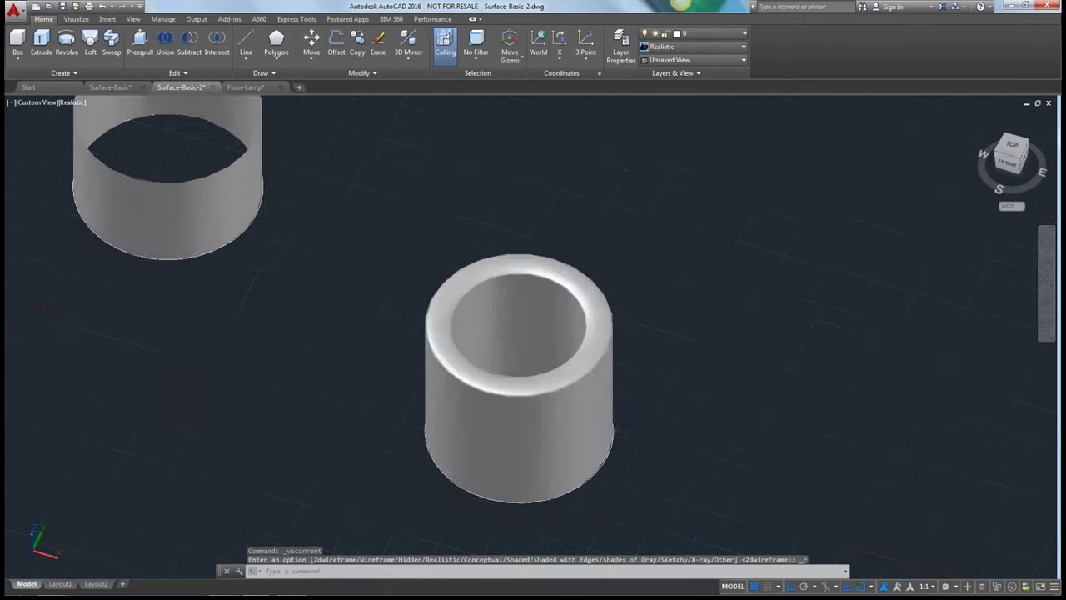
pyautogui.scroll(3, 458, 287)
pyautogui.click(457, 288)
pyautogui.scroll(-5, 366, 350)
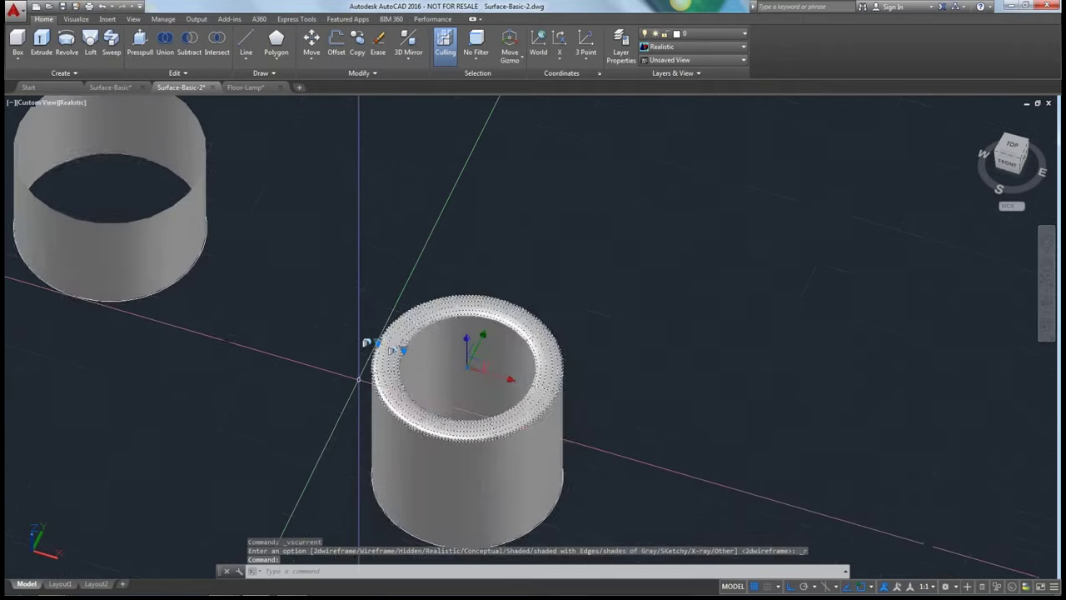
pyautogui.scroll(1, 358, 378)
pyautogui.scroll(-2, 362, 381)
pyautogui.press('Escape')
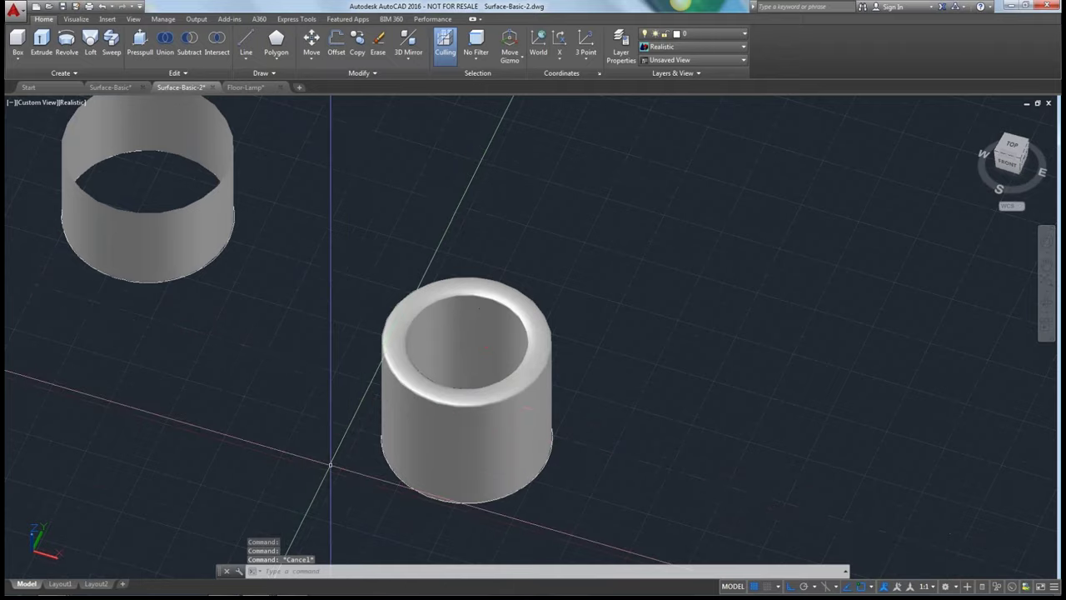
pyautogui.keyDown('shift'); pyautogui.moveTo(330, 465); pyautogui.dragTo(451, 409, button='middle'); pyautogui.keyUp('shift')
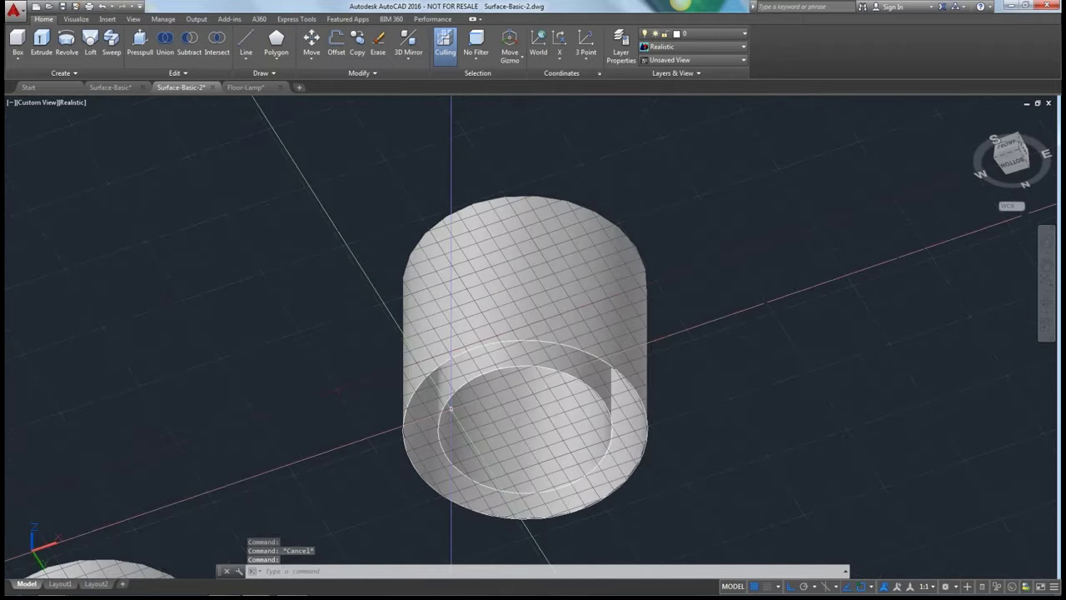
pyautogui.click(754, 585)
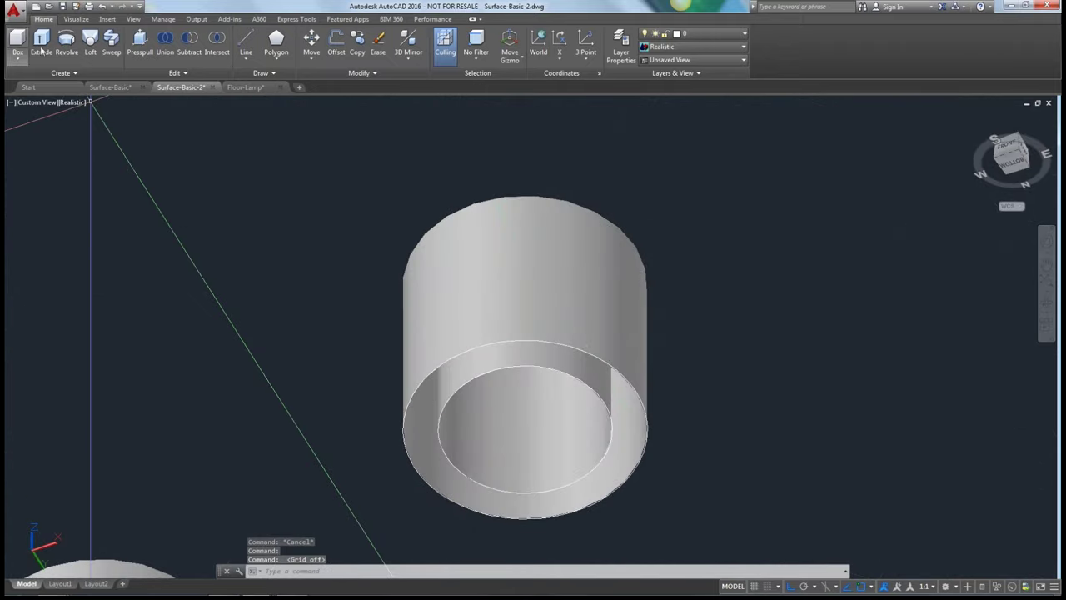
pyautogui.click(72, 74)
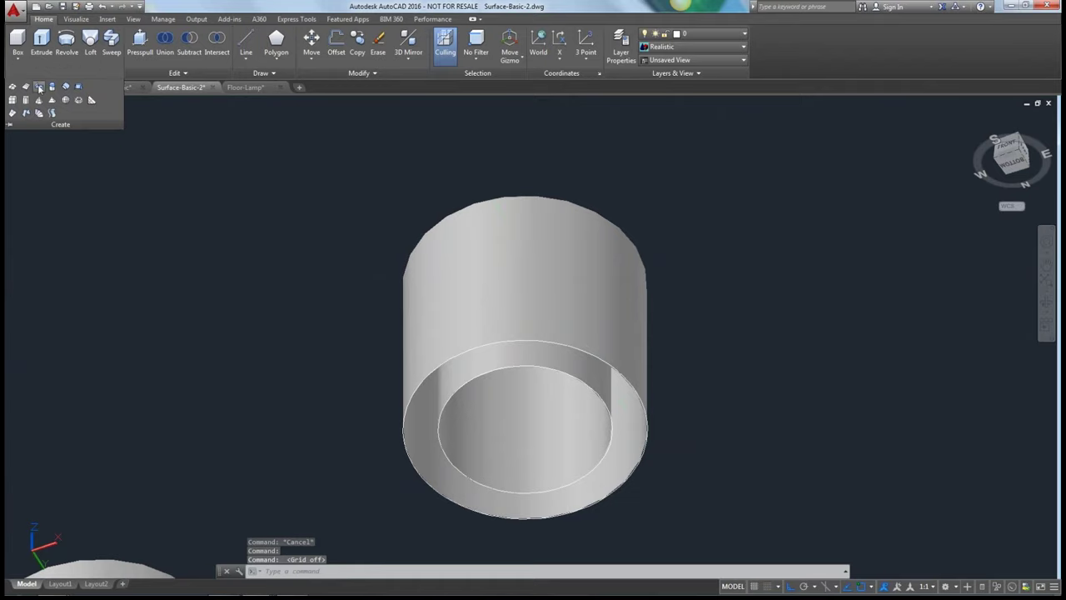
# Blend the inner and outer bottom edges of the nested cylinders, retrying after a failed pick
pyautogui.click(39, 88)
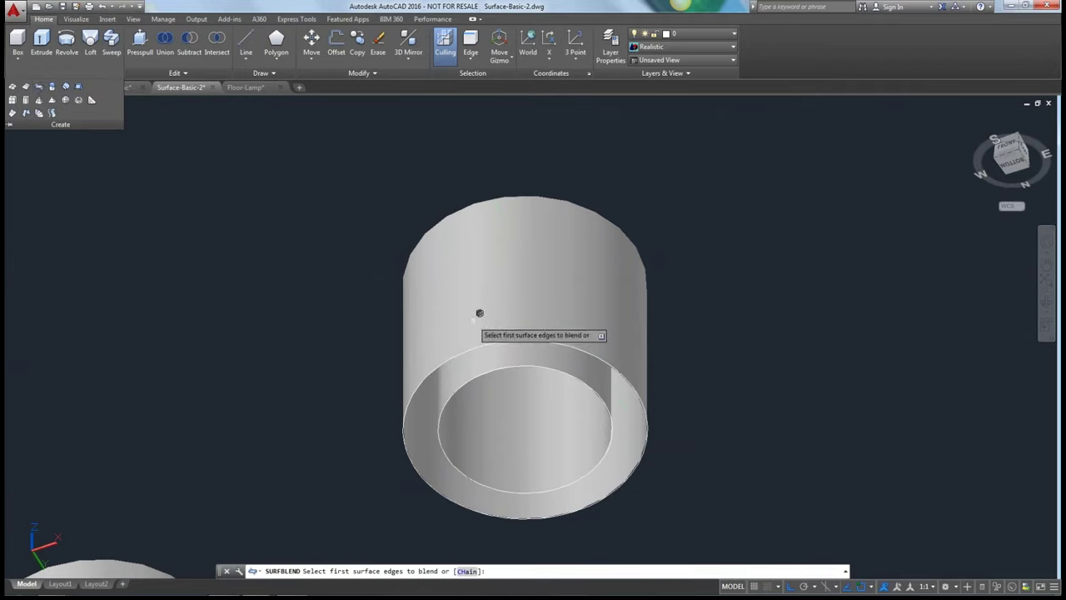
pyautogui.click(480, 385)
pyautogui.press('Return')
pyautogui.click(388, 379)
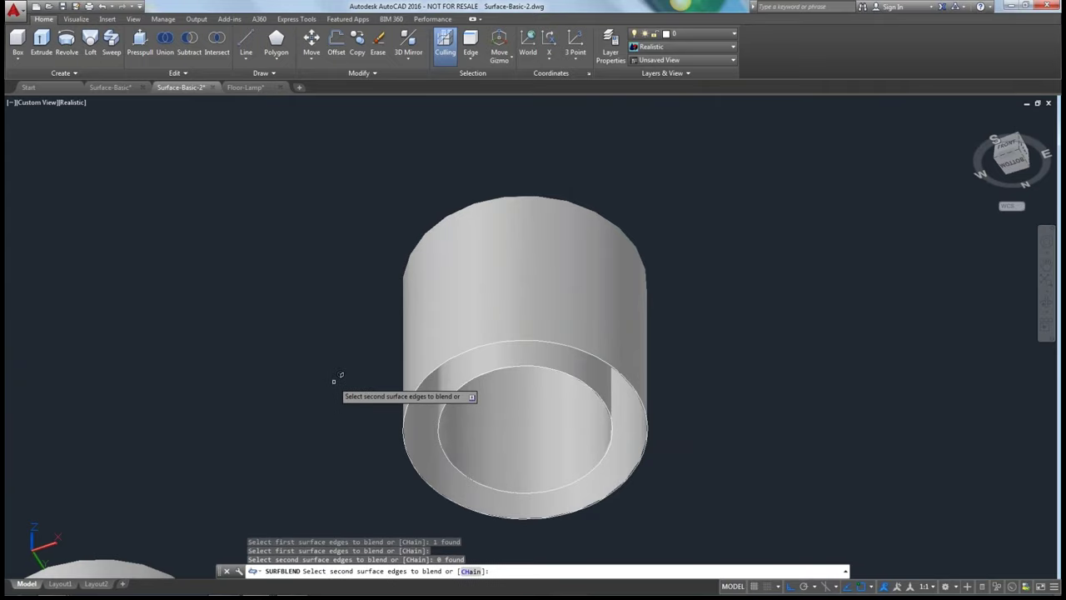
pyautogui.press('Return')
pyautogui.press('Return')
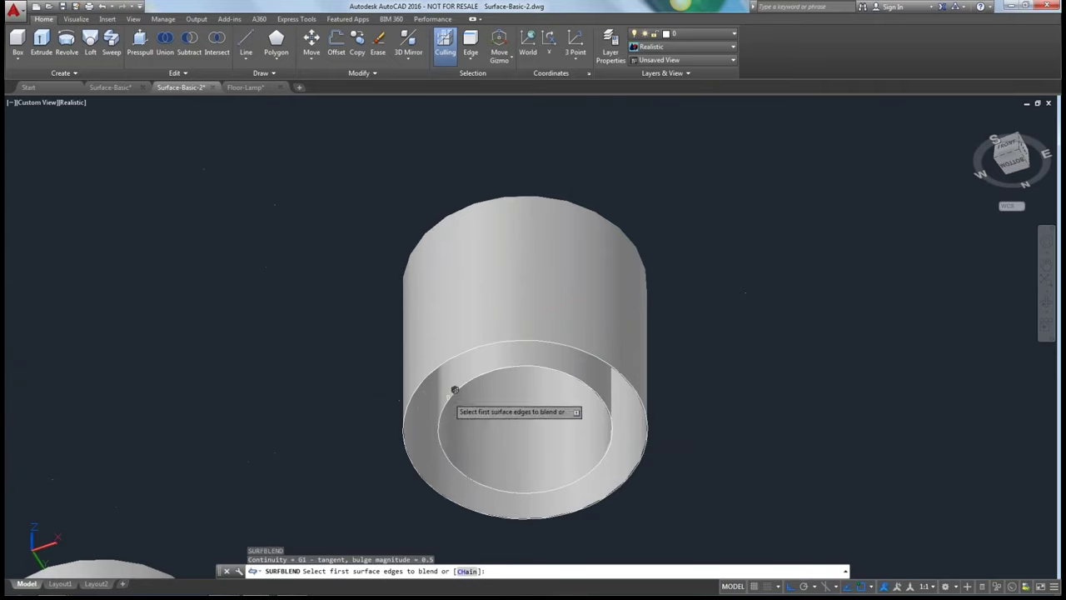
pyautogui.click(472, 377)
pyautogui.press('Return')
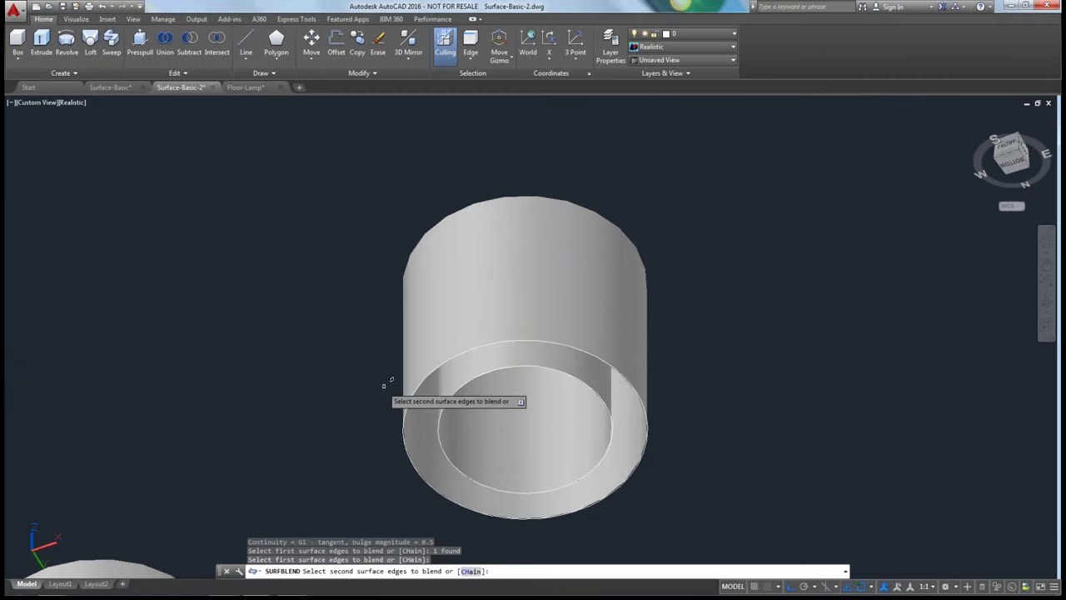
pyautogui.click(424, 378)
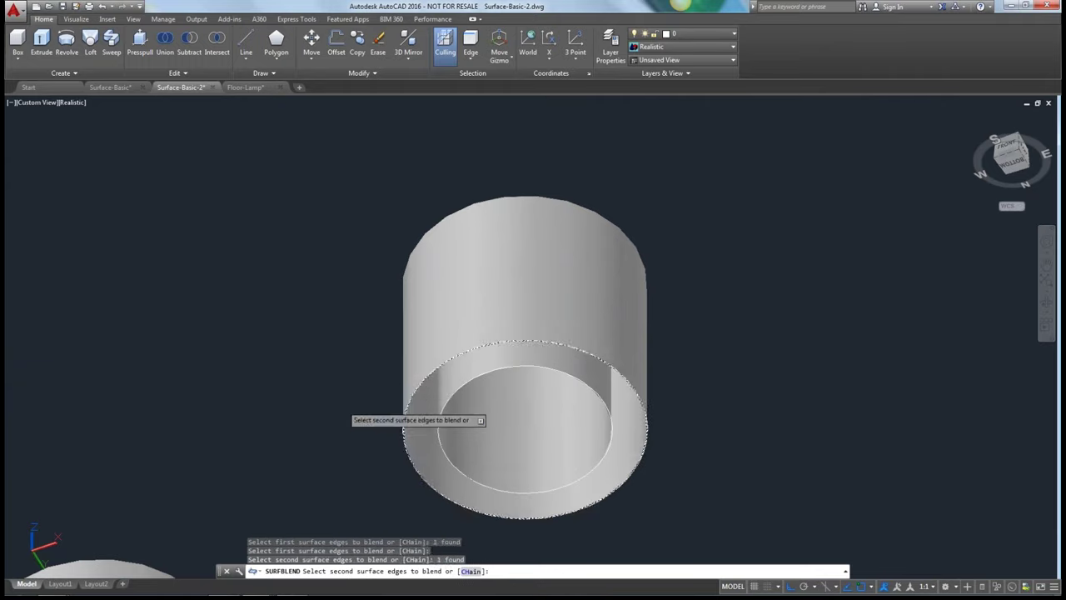
pyautogui.press('Return')
pyautogui.press('Return')
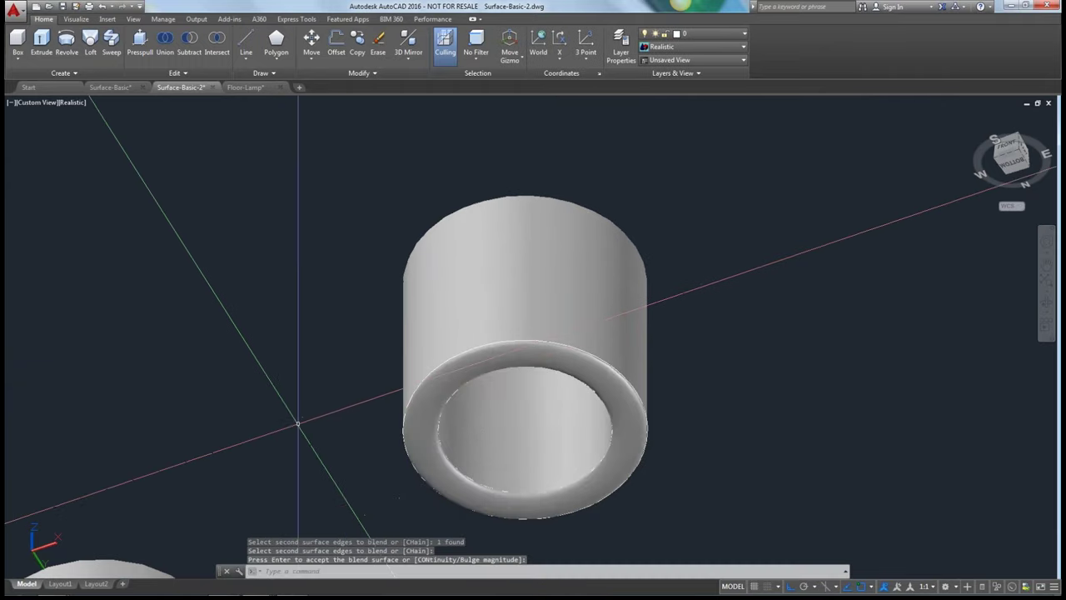
pyautogui.keyDown('shift'); pyautogui.moveTo(286, 442); pyautogui.dragTo(333, 554, button='middle'); pyautogui.keyUp('shift')
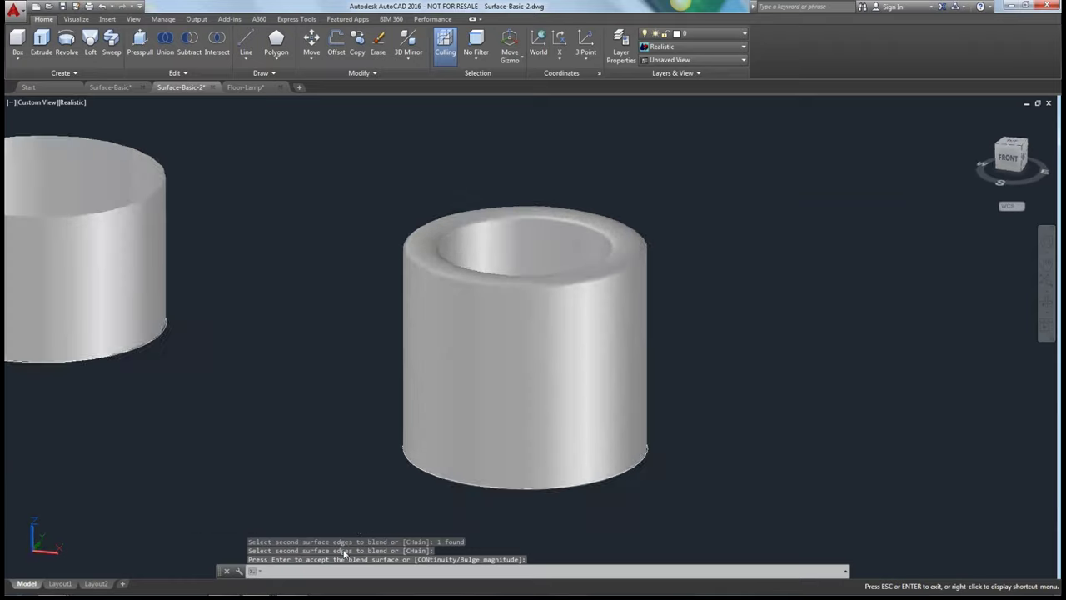
# Switch to 2D Wireframe and orbit to look down into the cone's open top
pyautogui.scroll(-5, 298, 374)
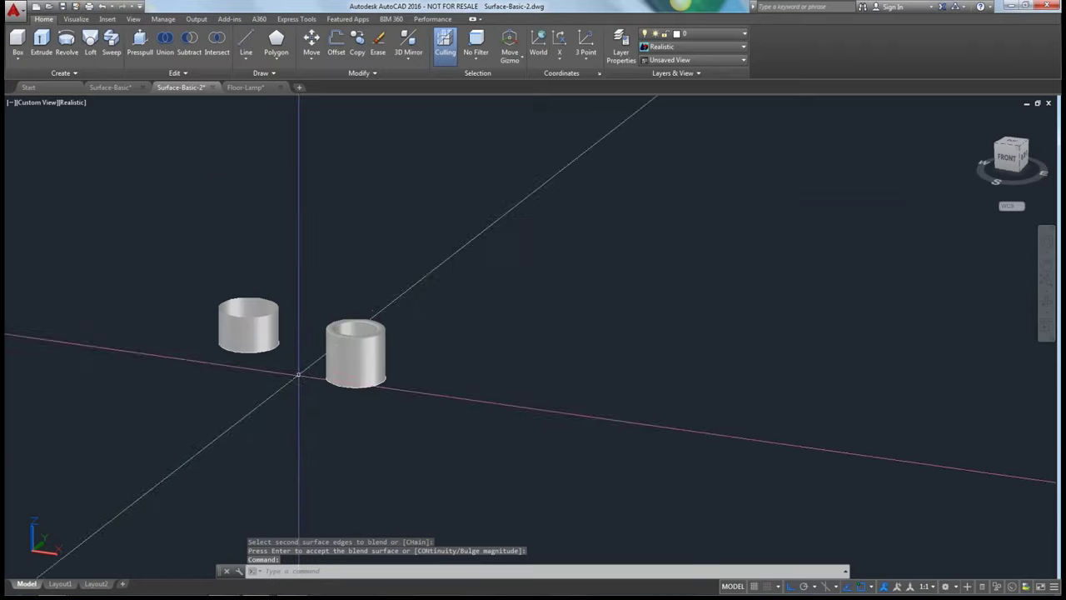
pyautogui.click(70, 102)
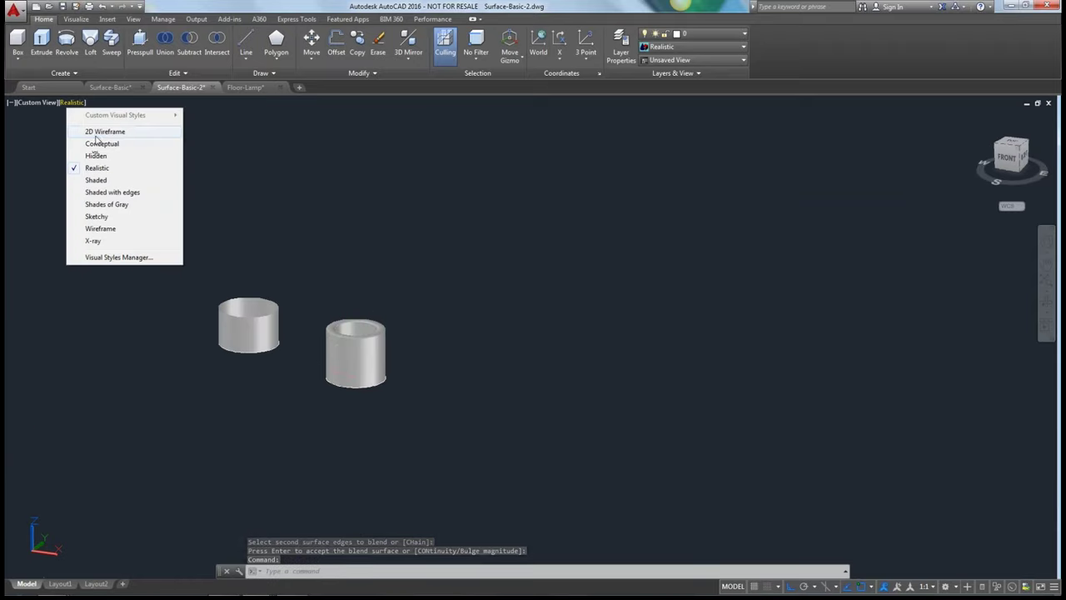
pyautogui.click(99, 132)
pyautogui.scroll(-5, 522, 389)
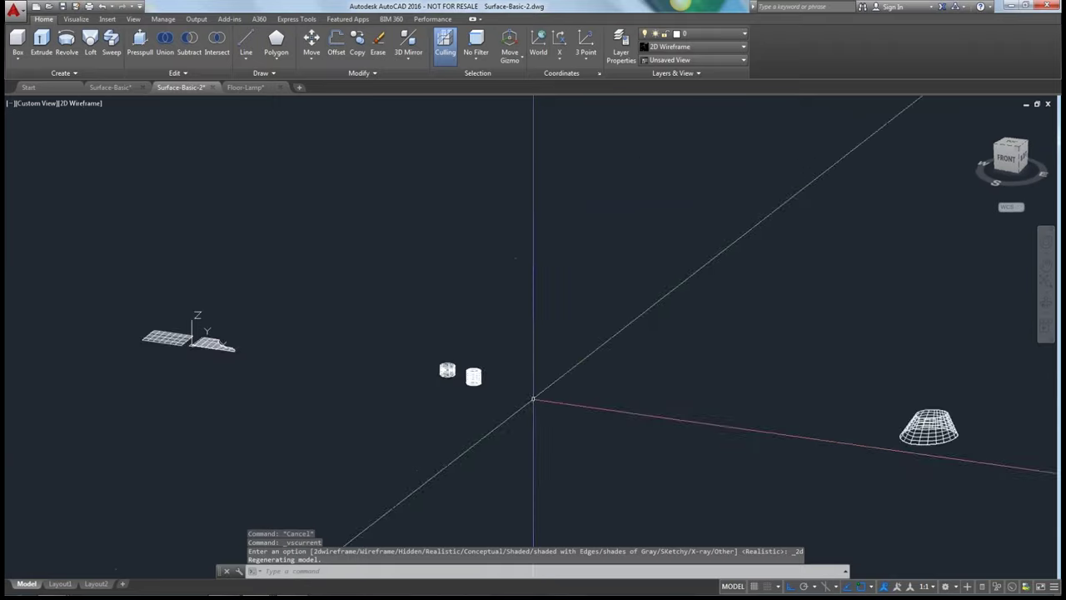
pyautogui.keyDown('shift'); pyautogui.moveTo(533, 400); pyautogui.dragTo(273, 376, button='middle'); pyautogui.keyUp('shift')
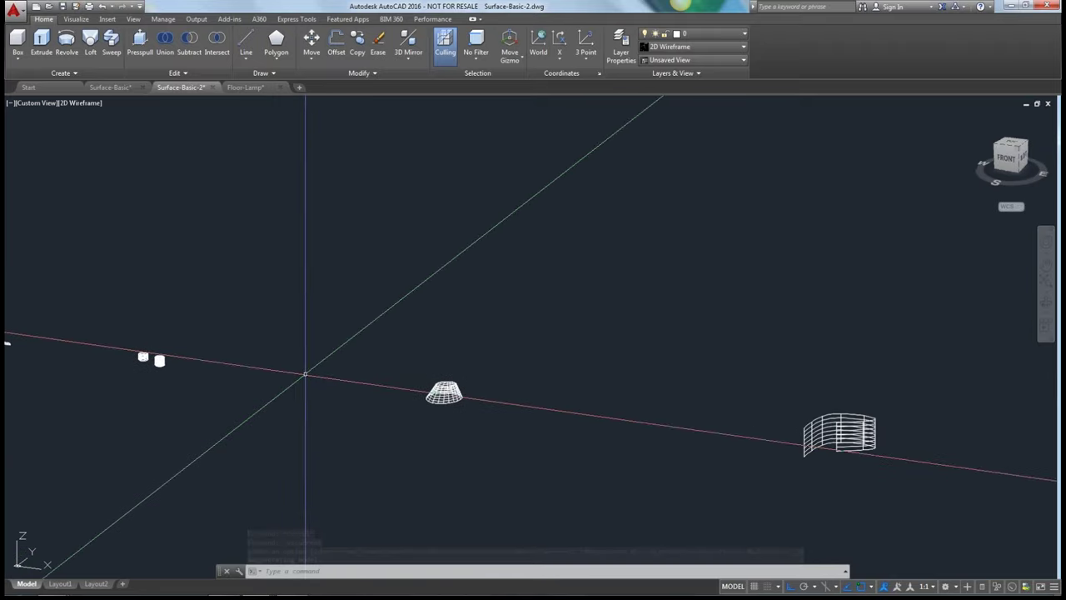
pyautogui.scroll(10, 440, 388)
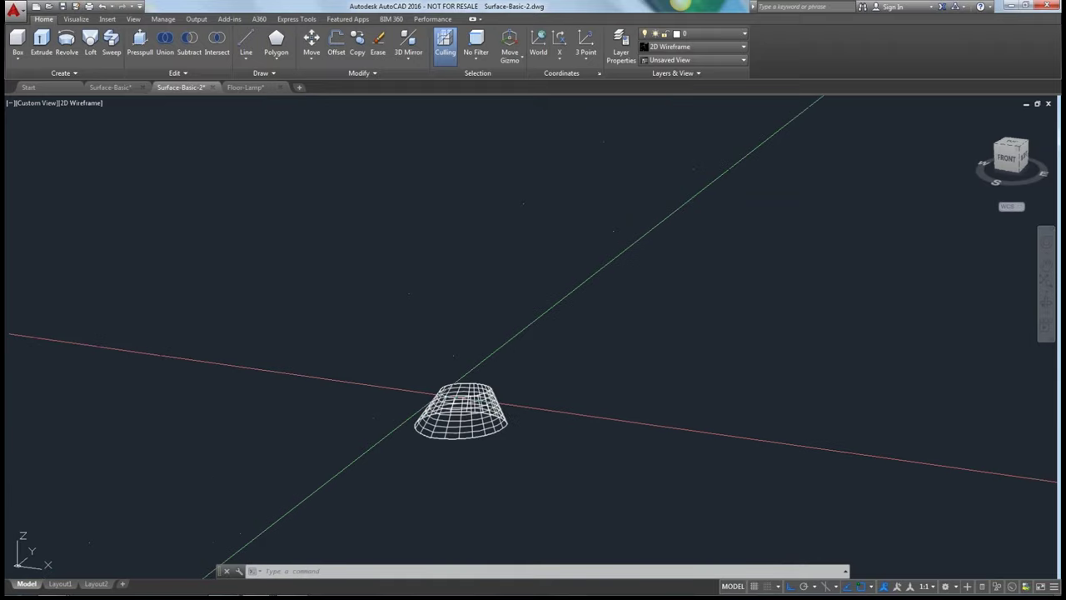
pyautogui.click(71, 73)
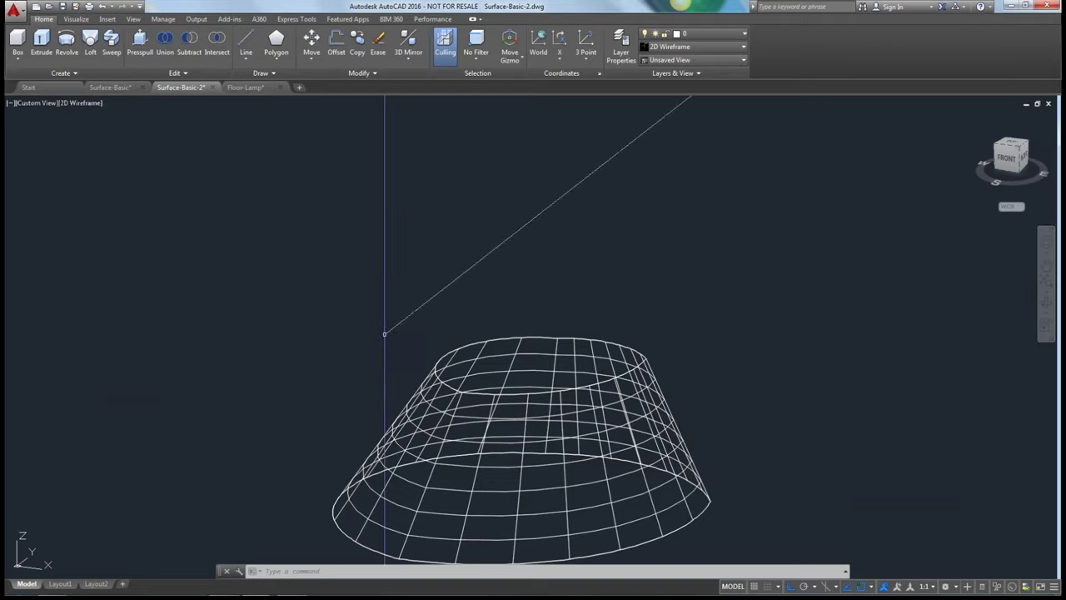
pyautogui.keyDown('shift'); pyautogui.moveTo(383, 333); pyautogui.dragTo(375, 434, button='middle'); pyautogui.keyUp('shift')
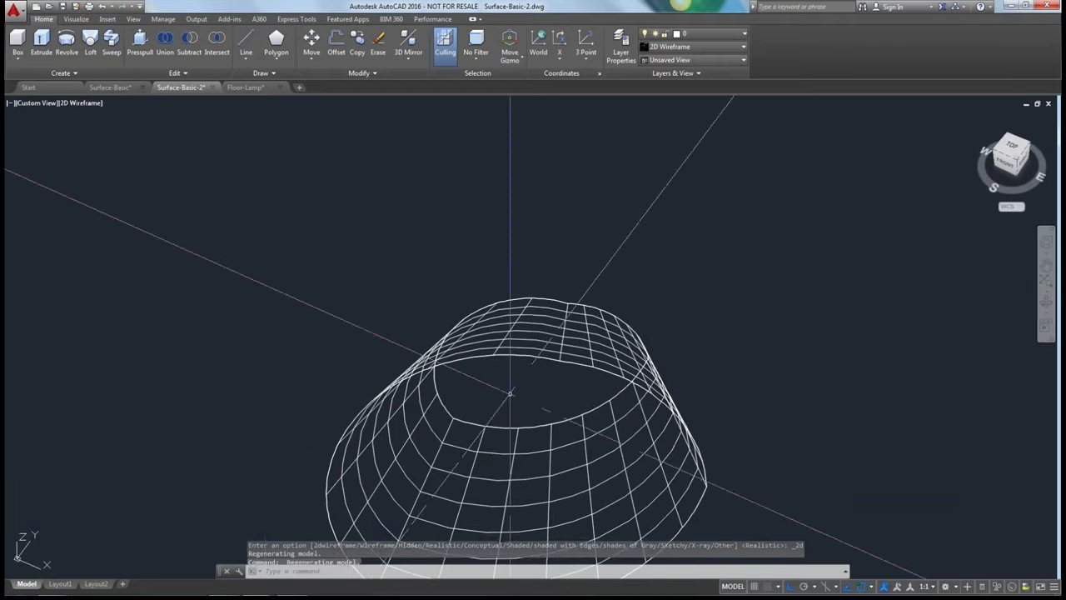
# Cap the cone's open top with a patch surface built from its rim edges
pyautogui.click(74, 73)
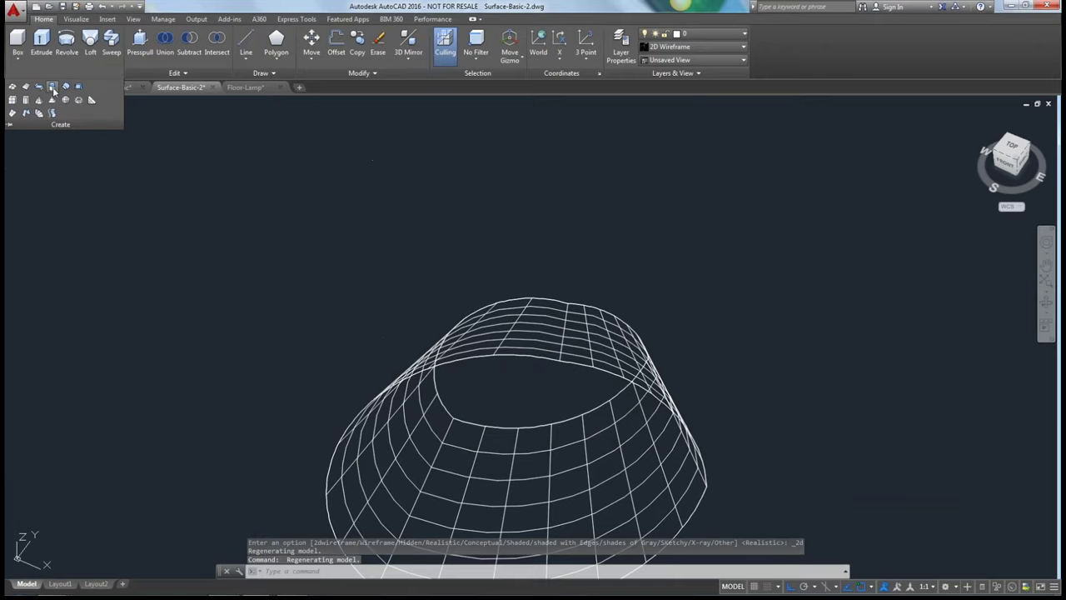
pyautogui.click(53, 88)
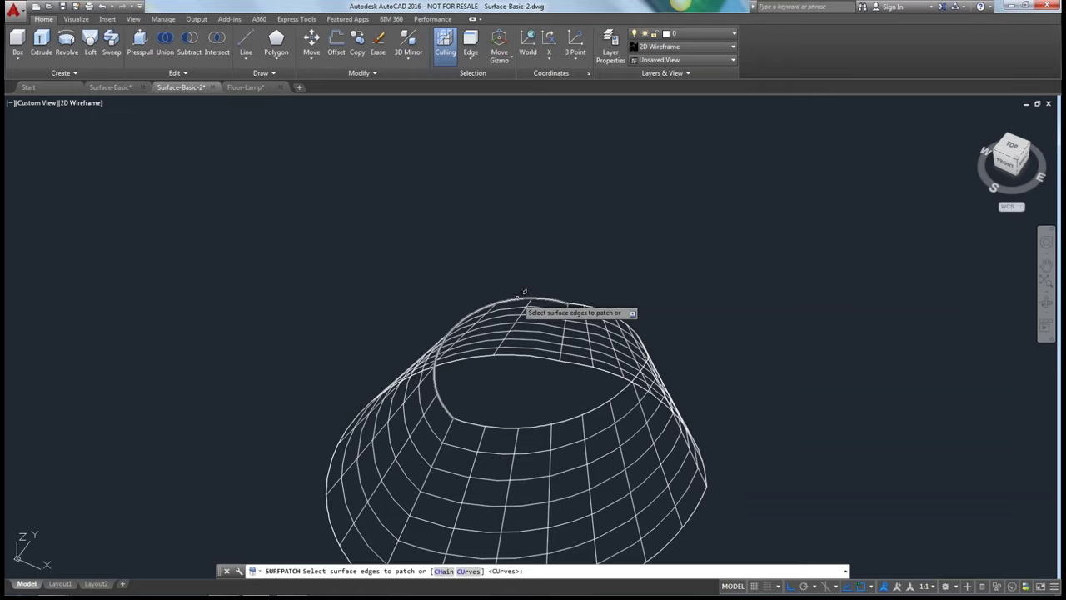
pyautogui.click(524, 294)
pyautogui.click(620, 340)
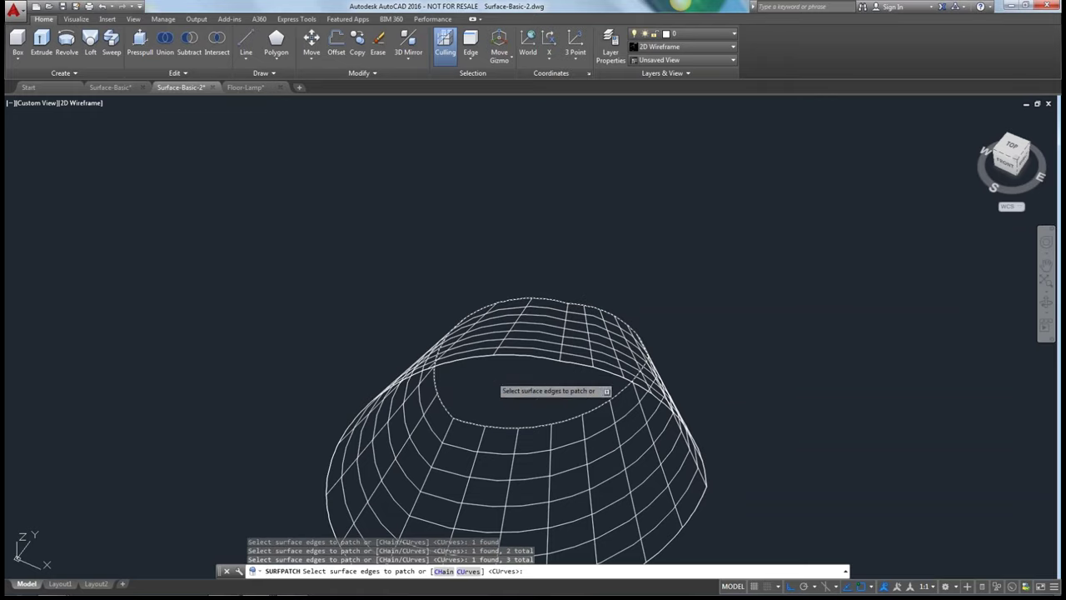
pyautogui.press('Return')
pyautogui.press('Return')
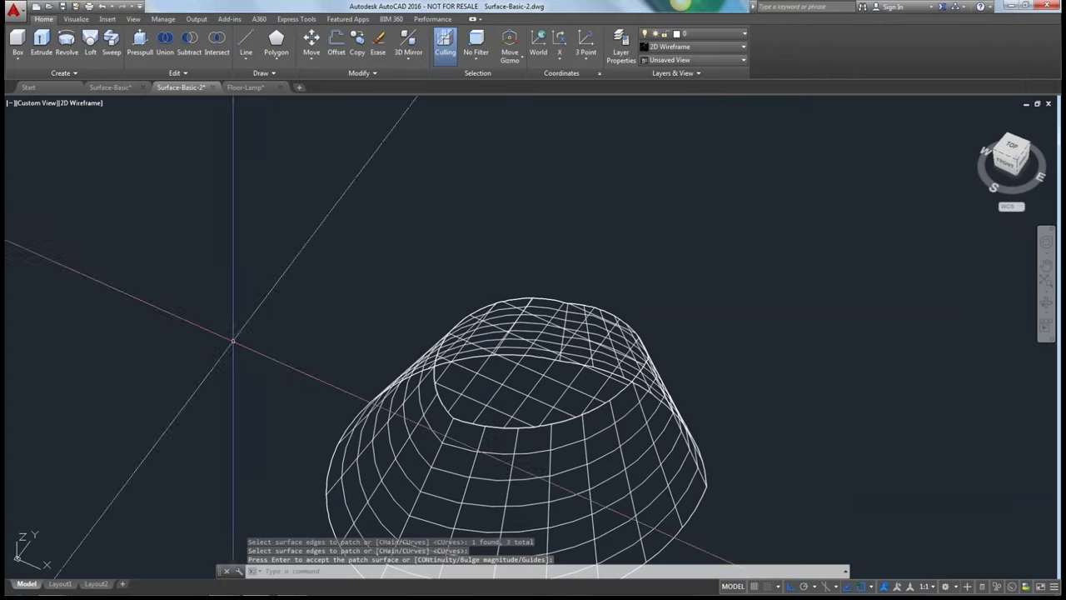
pyautogui.click(81, 103)
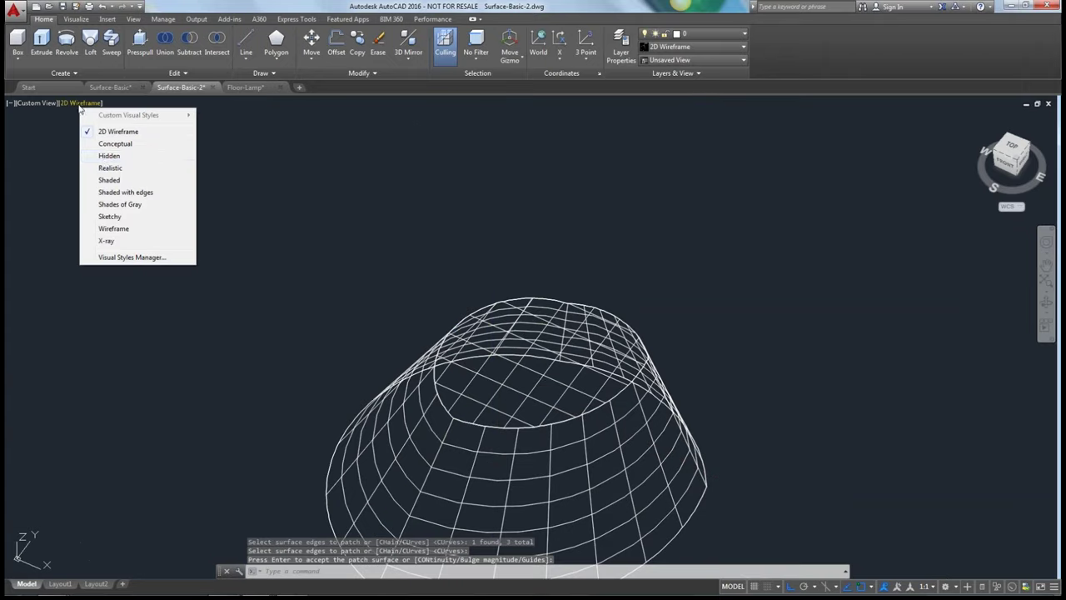
# Shade the patched cone realistically and view its closed cap from the side
pyautogui.click(107, 170)
pyautogui.click(443, 328)
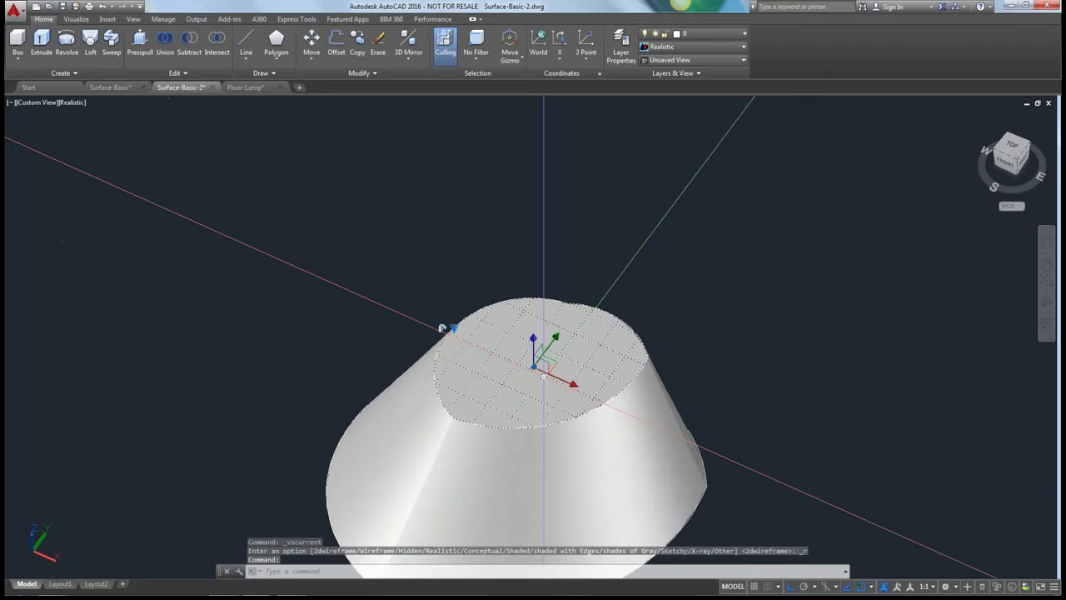
pyautogui.scroll(4, 485, 330)
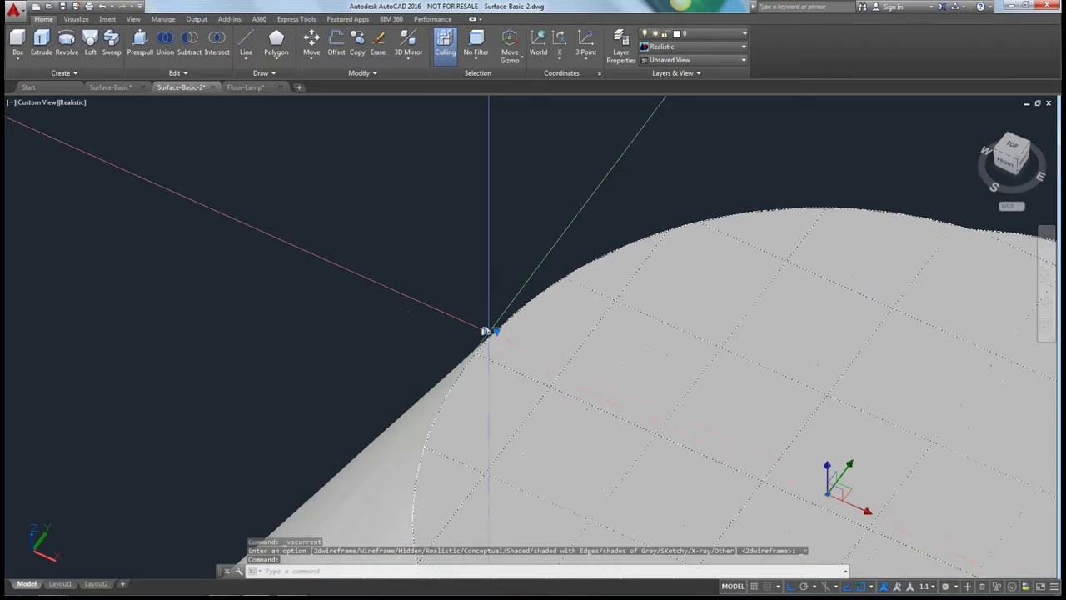
pyautogui.moveTo(486, 329)
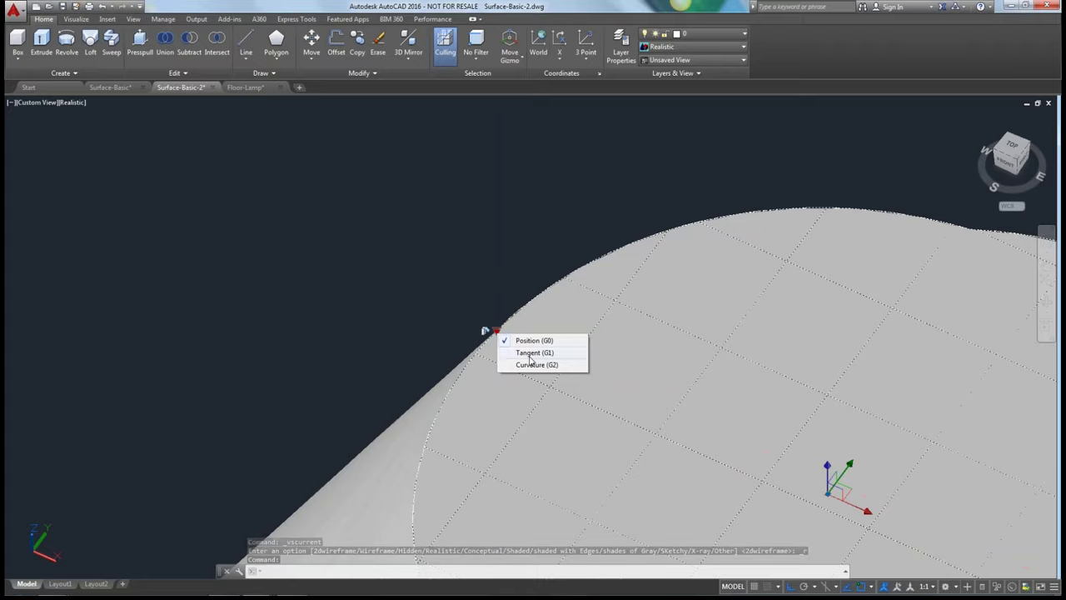
pyautogui.click(485, 332)
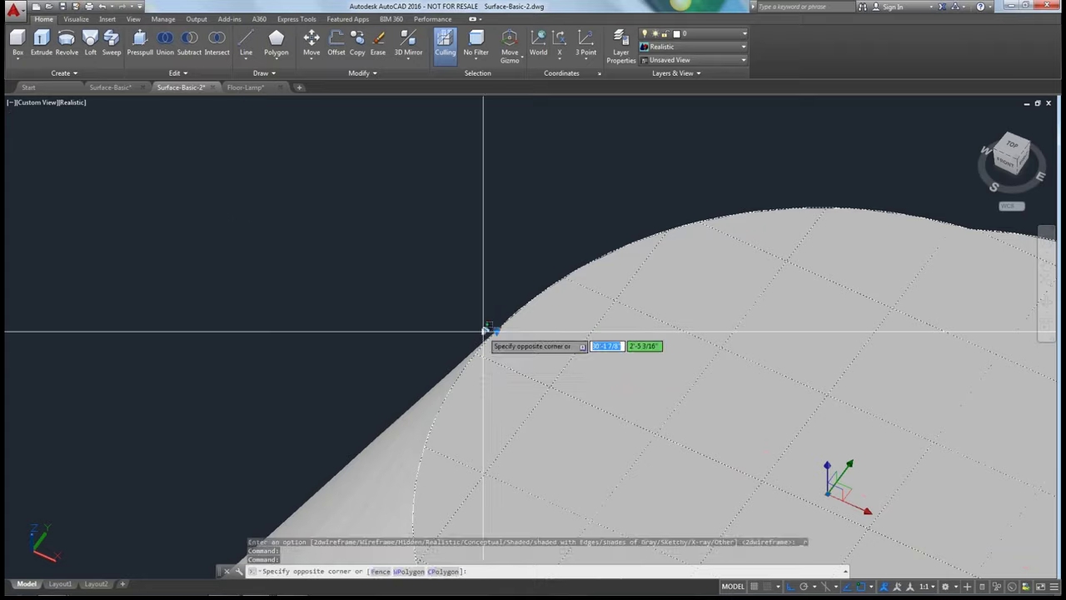
pyautogui.click(409, 326)
pyautogui.scroll(-6, 391, 312)
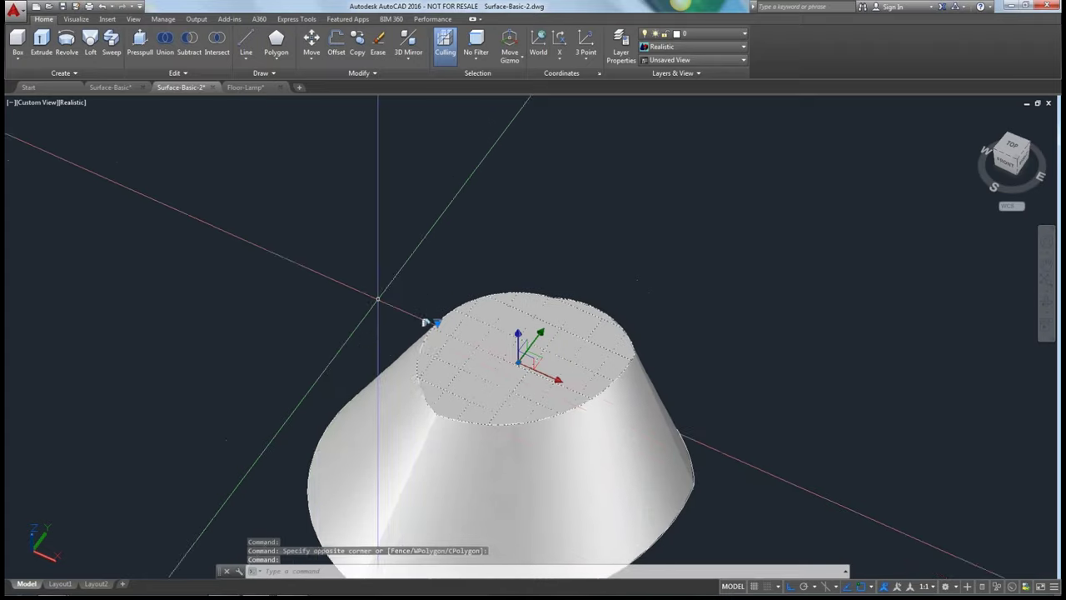
pyautogui.keyDown('shift'); pyautogui.moveTo(425, 322); pyautogui.dragTo(285, 350, button='middle'); pyautogui.keyUp('shift')
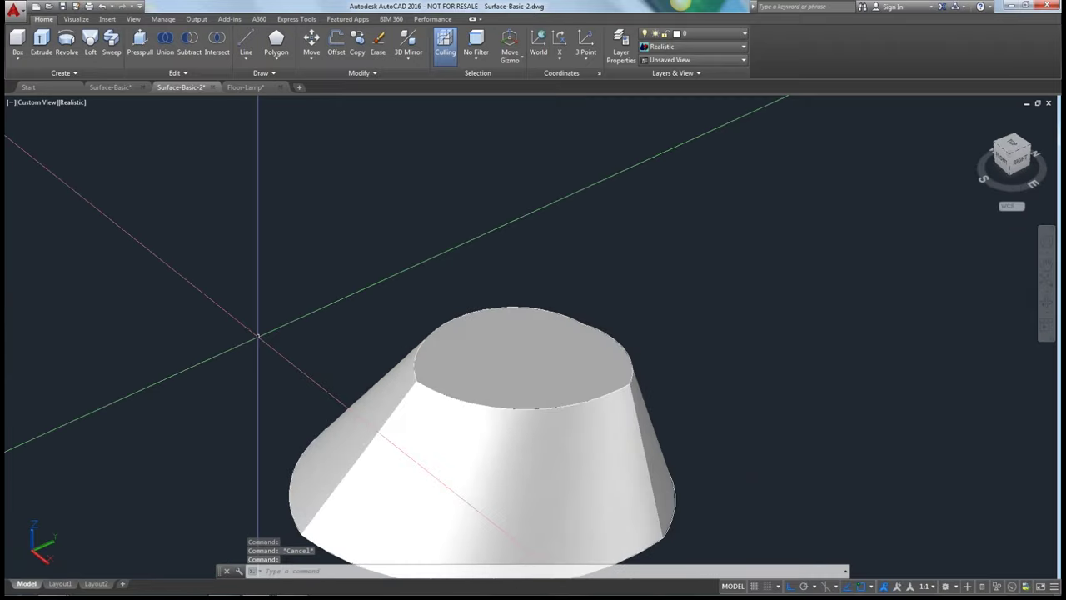
pyautogui.scroll(-3, 257, 325)
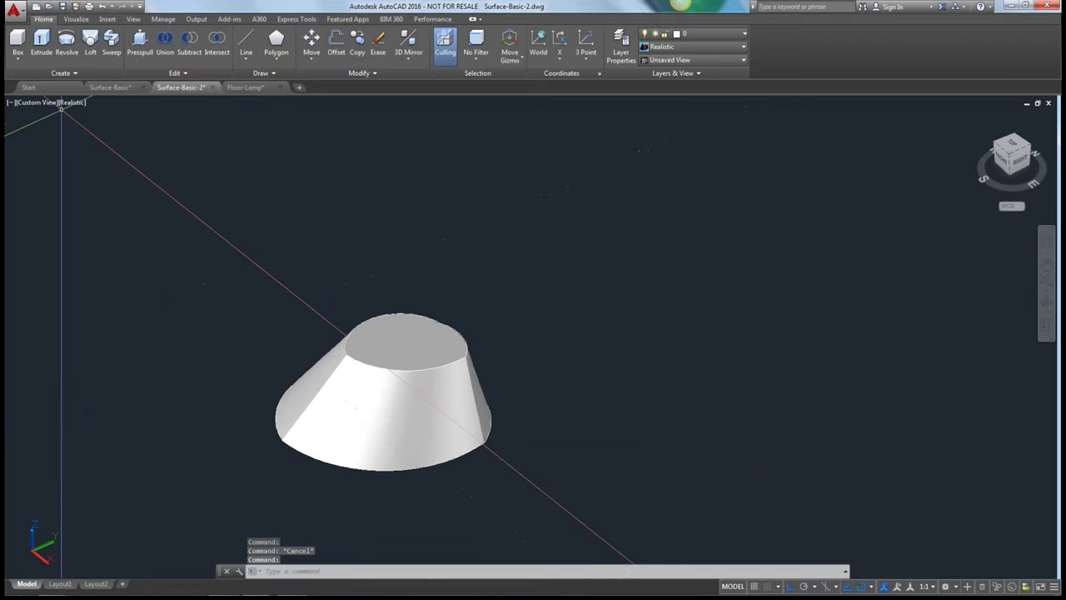
# Switch back to 2D Wireframe and orbit in close on the hook-shaped band surface
pyautogui.click(71, 103)
pyautogui.click(86, 132)
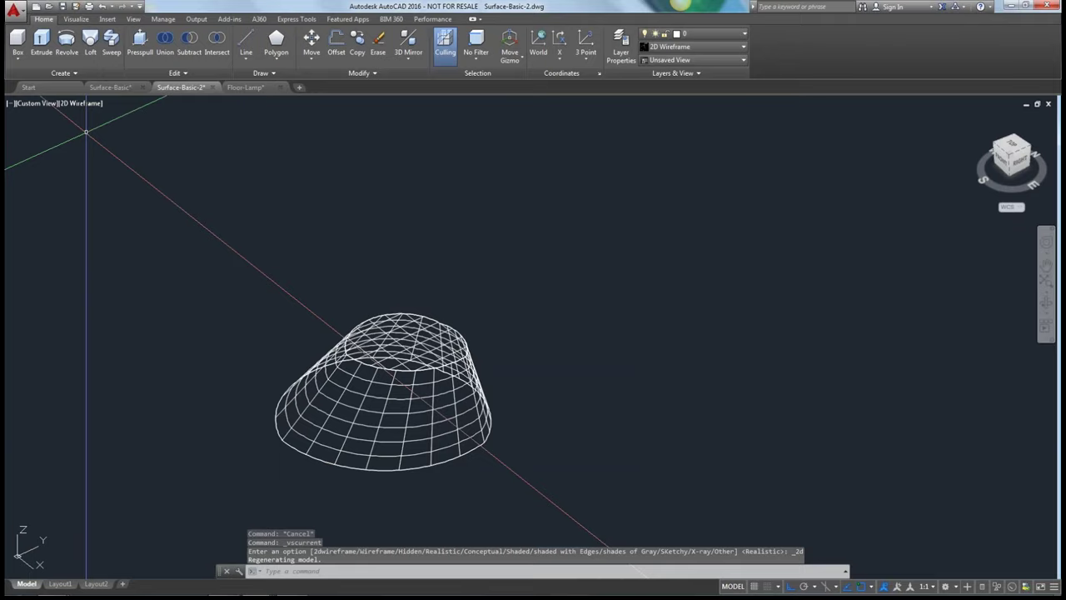
pyautogui.scroll(-3, 614, 352)
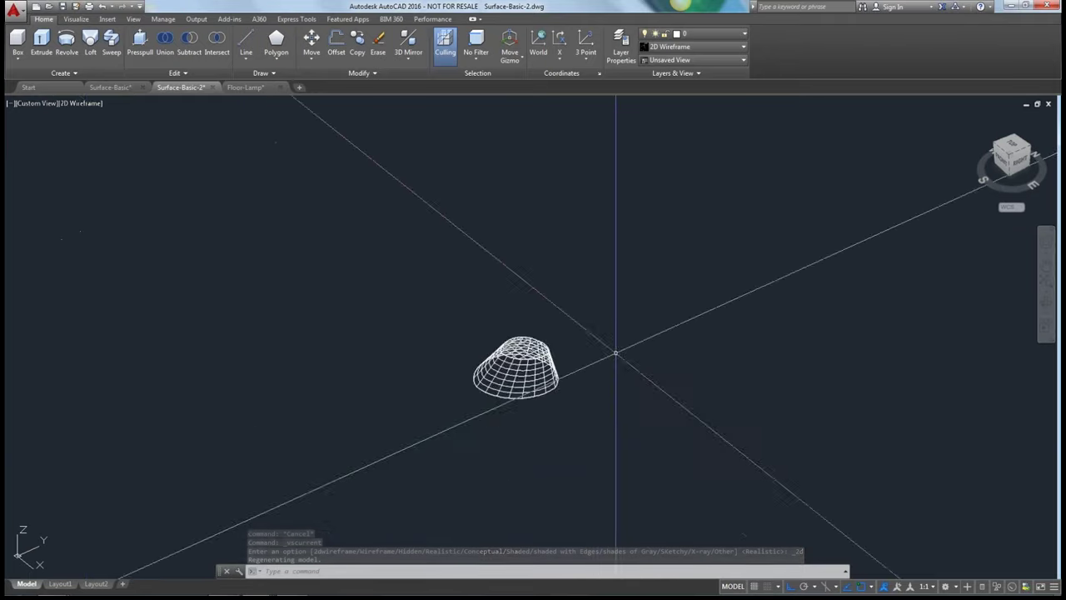
pyautogui.keyDown('shift'); pyautogui.moveTo(614, 352); pyautogui.dragTo(116, 242, button='middle'); pyautogui.keyUp('shift')
pyautogui.scroll(-3, 505, 316)
pyautogui.scroll(4, 561, 353)
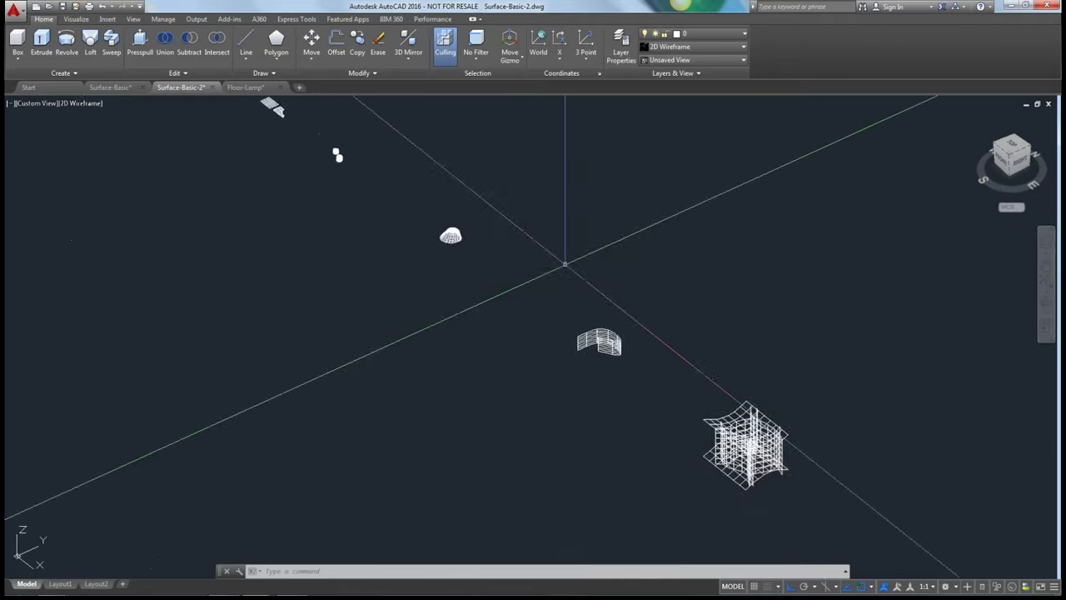
pyautogui.keyDown('shift'); pyautogui.moveTo(561, 354); pyautogui.dragTo(492, 388, button='middle'); pyautogui.keyUp('shift')
pyautogui.scroll(2, 645, 328)
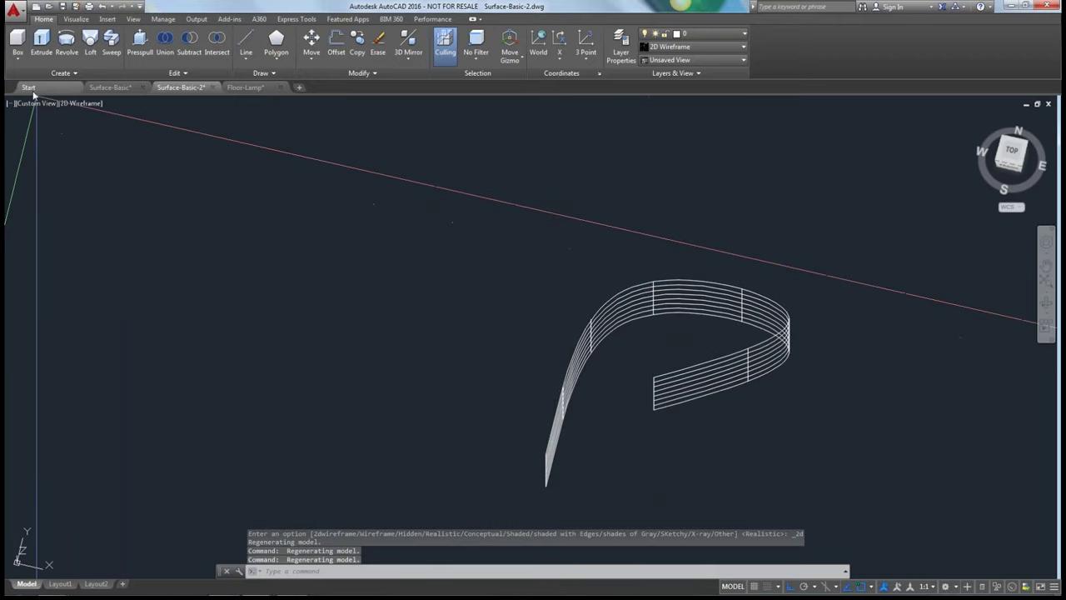
# Offset the curved band surface by a distance of 10
pyautogui.click(79, 104)
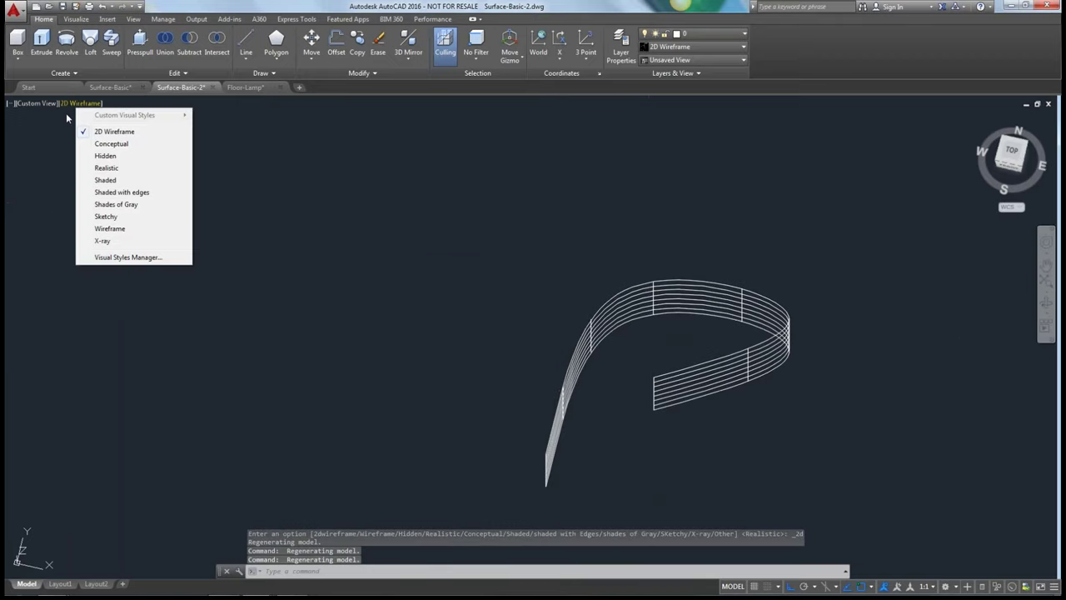
pyautogui.click(67, 117)
pyautogui.click(75, 74)
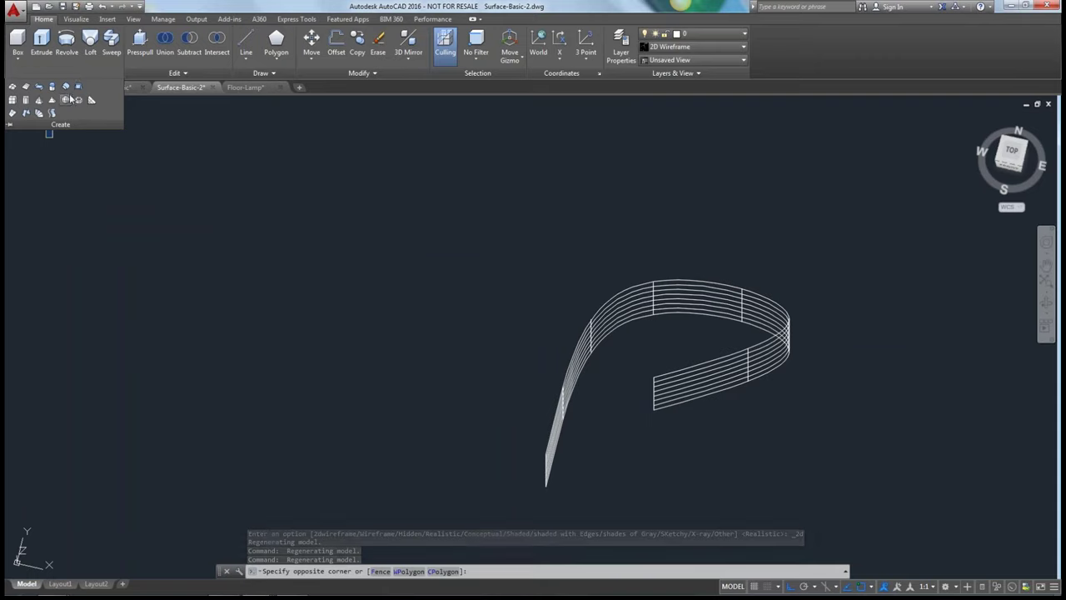
pyautogui.click(66, 87)
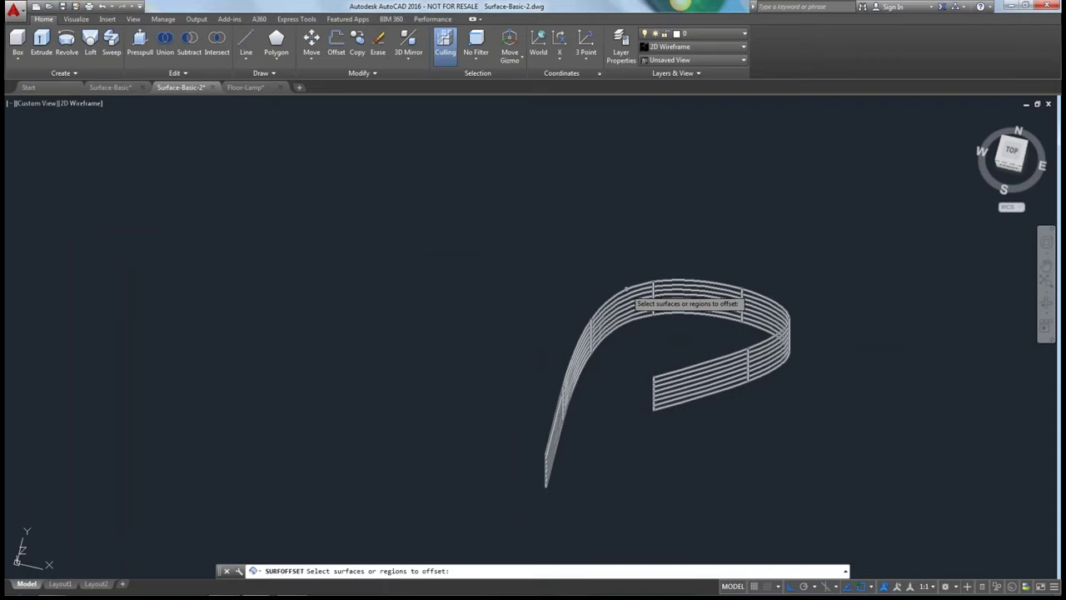
pyautogui.click(626, 289)
pyautogui.press('Return')
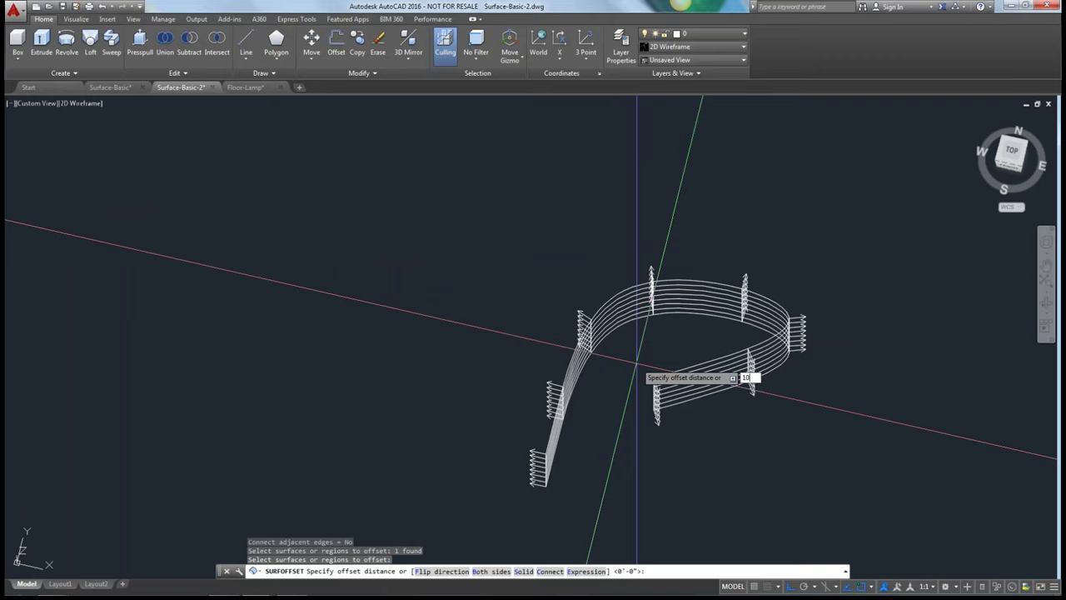
pyautogui.press('Return')
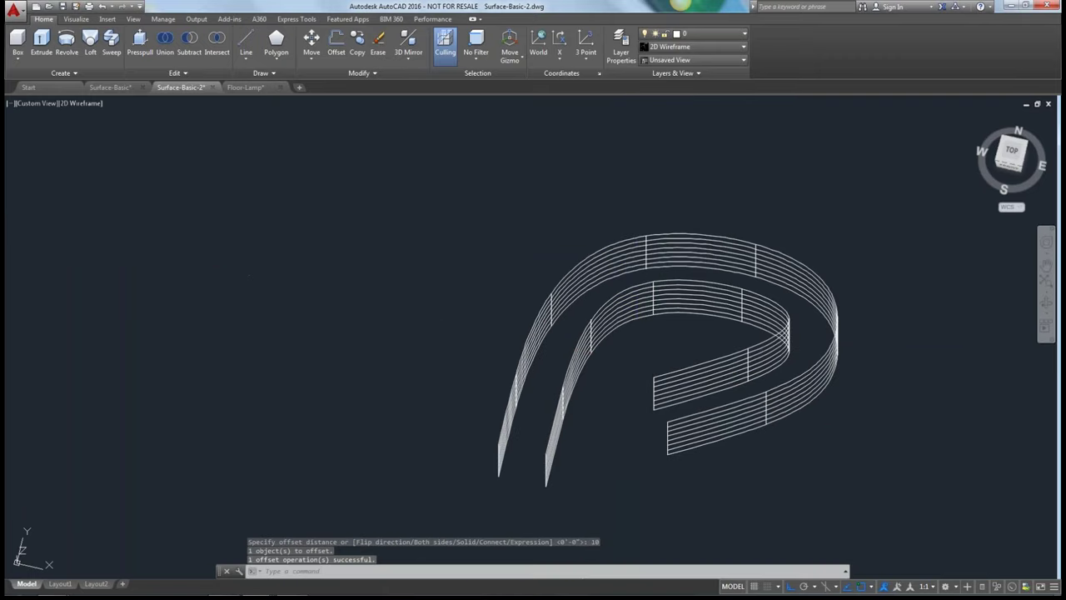
# Try stretching the offset surface's grip, then cancel and orbit around both surfaces
pyautogui.click(593, 267)
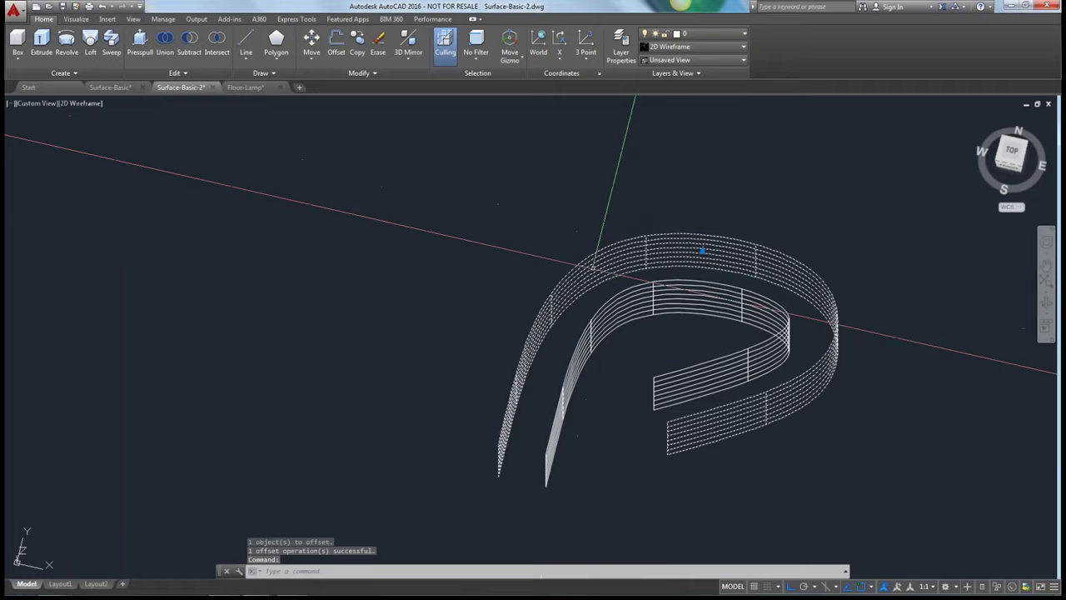
pyautogui.click(702, 250)
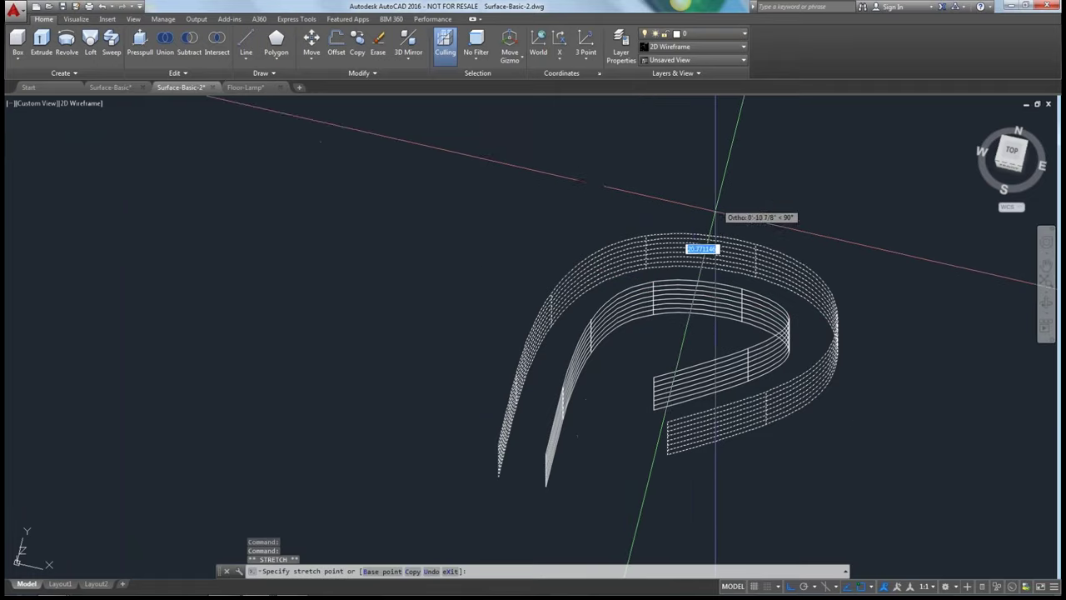
pyautogui.click(690, 335)
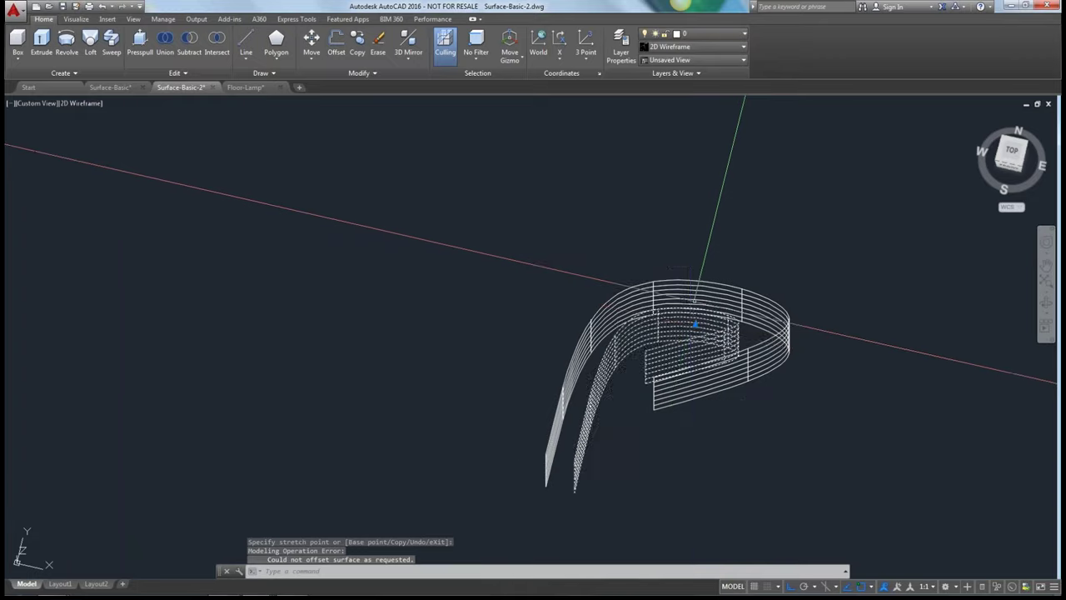
pyautogui.scroll(6, 694, 309)
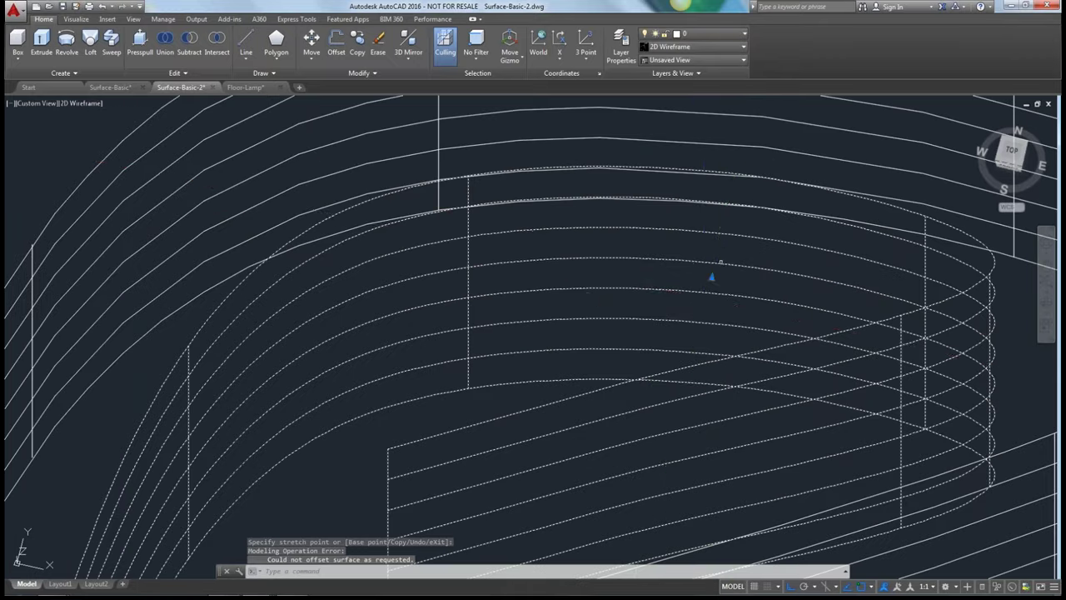
pyautogui.scroll(-8, 721, 263)
pyautogui.press('Escape')
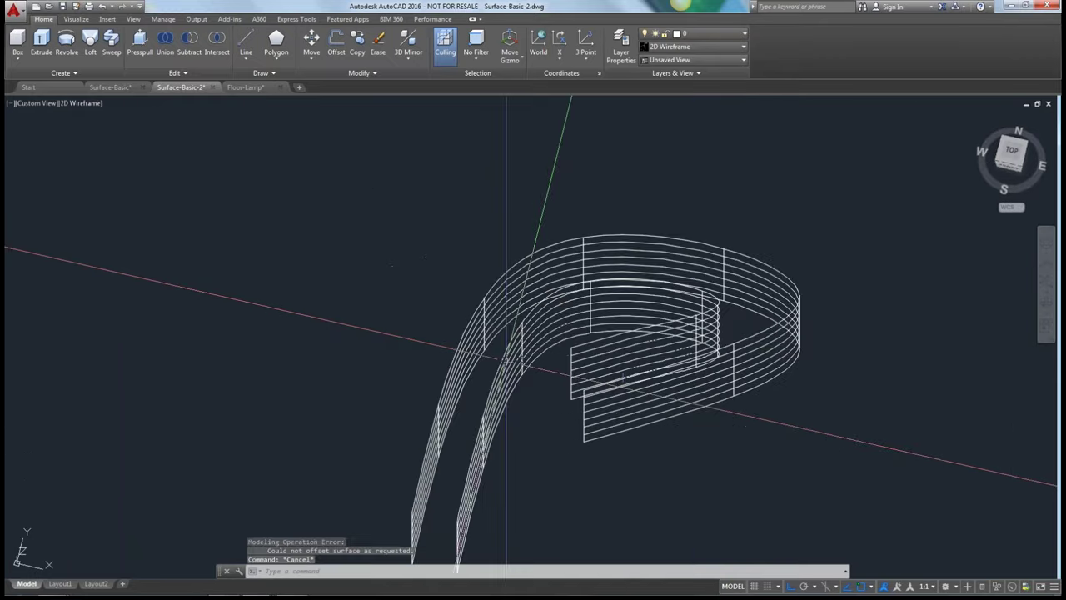
pyautogui.moveTo(362, 353)
pyautogui.keyDown('shift'); pyautogui.mouseDown(button='middle')
pyautogui.moveTo(488, 448)
pyautogui.moveTo(362, 328)
pyautogui.moveTo(362, 353)
pyautogui.mouseUp(button='middle'); pyautogui.keyUp('shift')
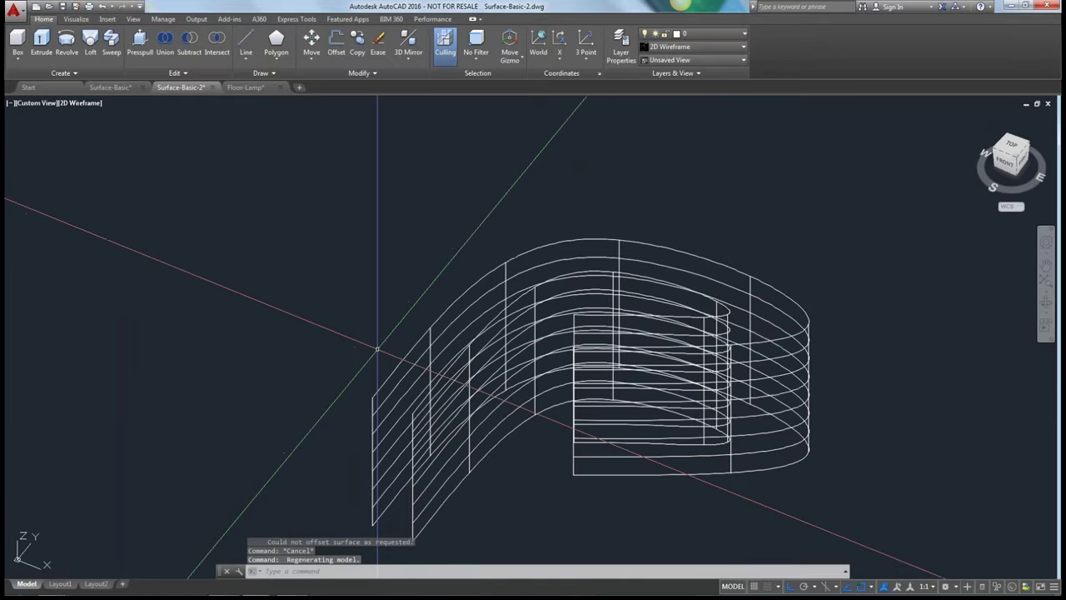
# Center the intersecting surfaces in view and preview them shaded in the Realistic style from the front
pyautogui.scroll(-4, 540, 335)
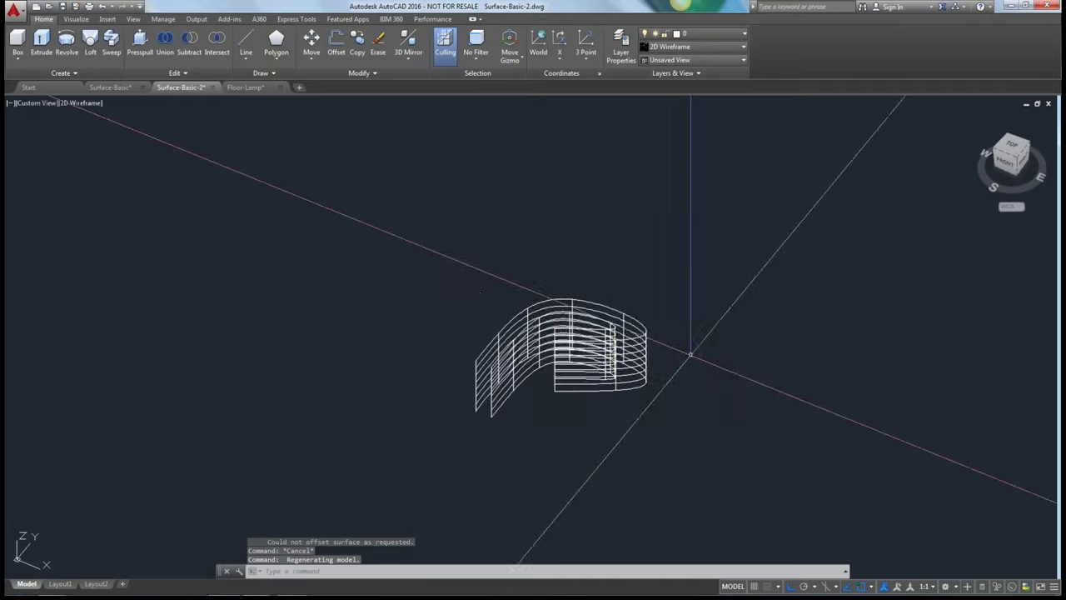
pyautogui.scroll(-3, 690, 354)
pyautogui.moveTo(731, 374); pyautogui.dragTo(288, 214, button='middle')
pyautogui.scroll(4, 491, 294)
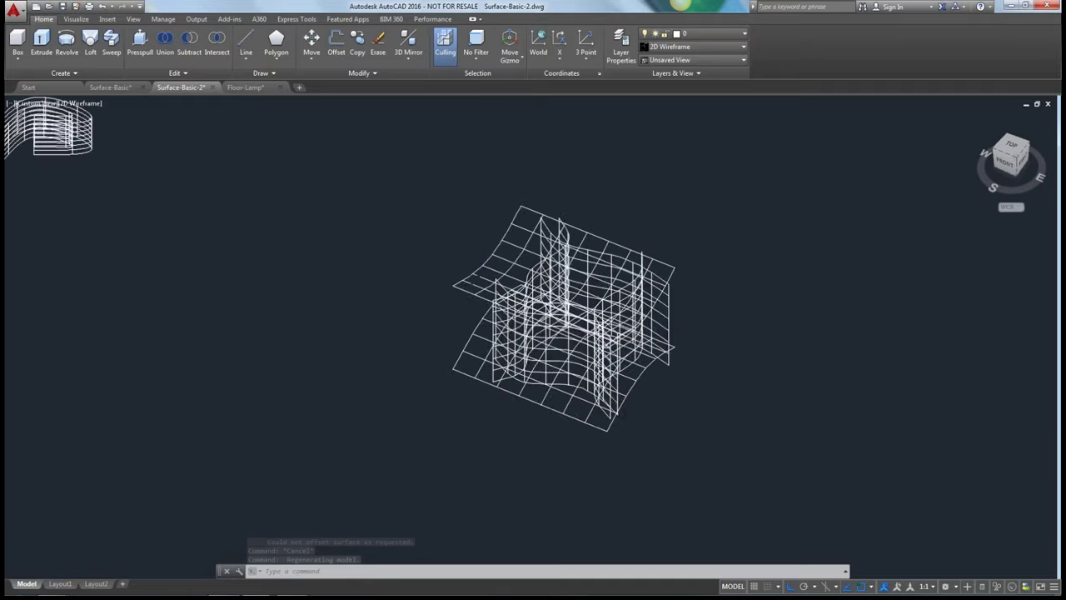
pyautogui.scroll(2, 473, 309)
pyautogui.click(82, 103)
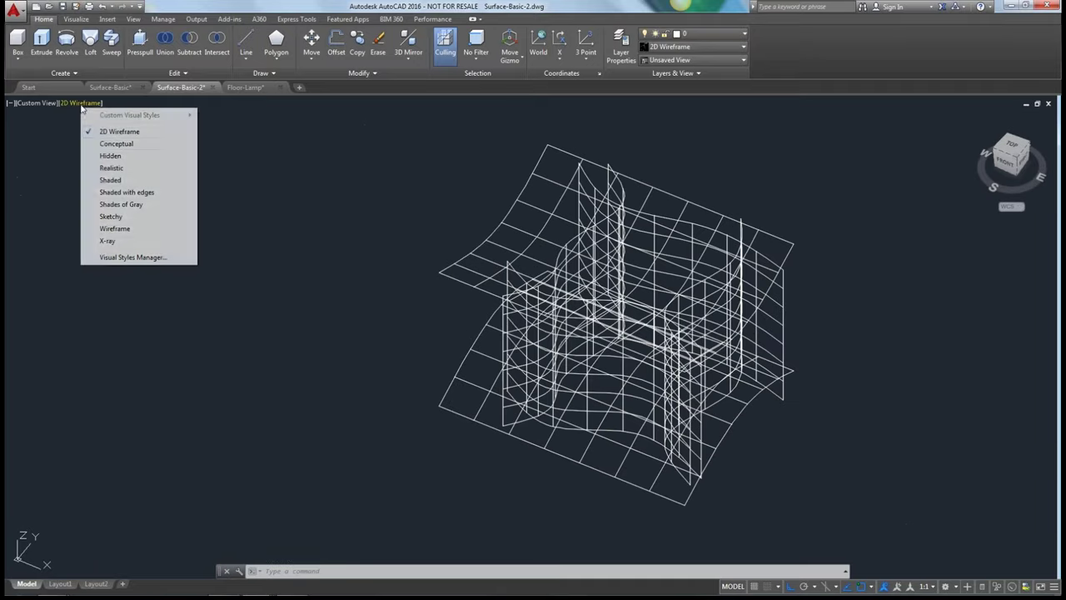
pyautogui.click(108, 168)
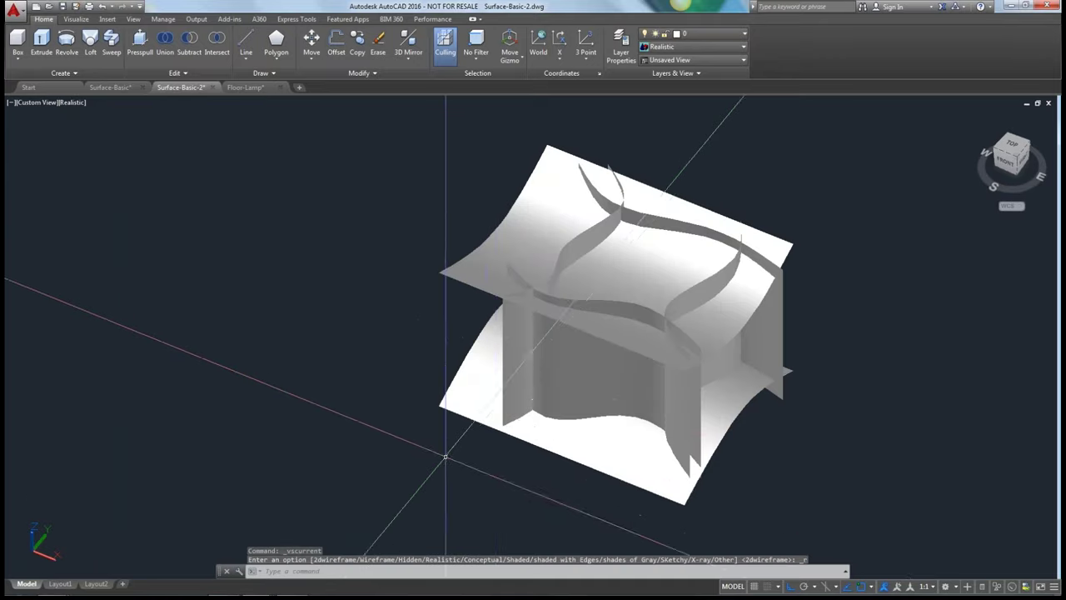
pyautogui.moveTo(484, 452)
pyautogui.keyDown('shift'); pyautogui.mouseDown(button='middle')
pyautogui.moveTo(478, 445)
pyautogui.moveTo(578, 336)
pyautogui.moveTo(633, 322)
pyautogui.moveTo(711, 389)
pyautogui.moveTo(708, 428)
pyautogui.moveTo(572, 476)
pyautogui.moveTo(467, 428)
pyautogui.moveTo(424, 427)
pyautogui.mouseUp(button='middle'); pyautogui.keyUp('shift')
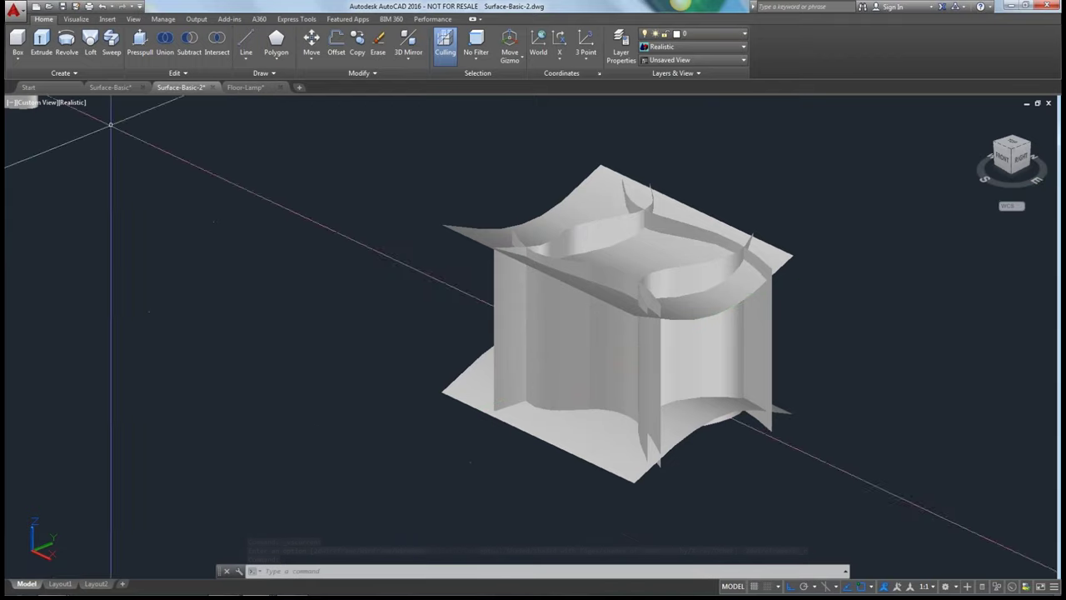
# Return the viewport to 2D Wireframe and expand the Create panel's extra tools
pyautogui.click(73, 103)
pyautogui.click(92, 132)
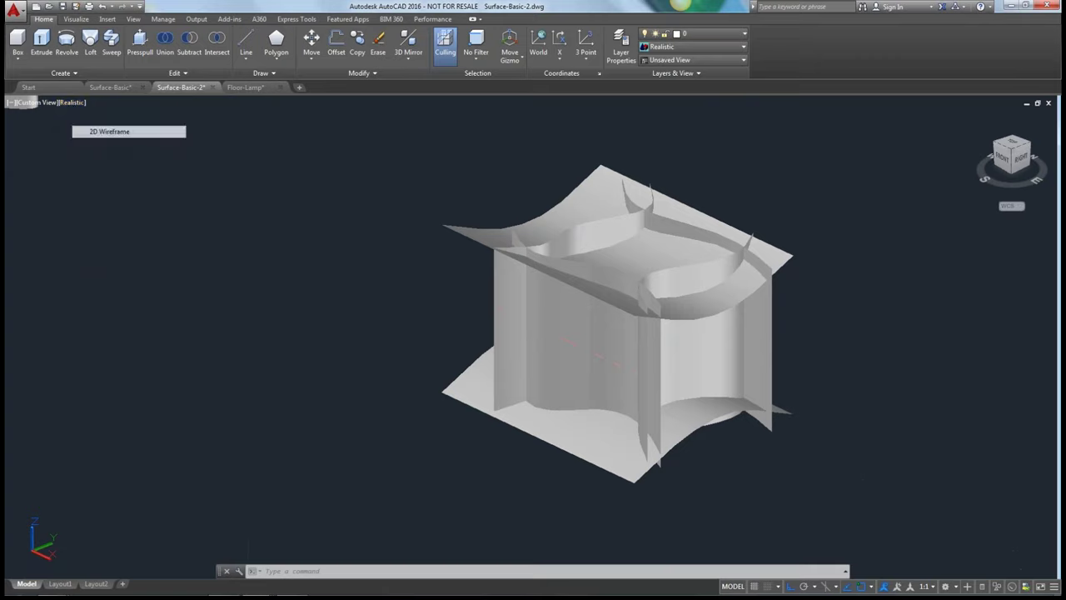
pyautogui.click(73, 72)
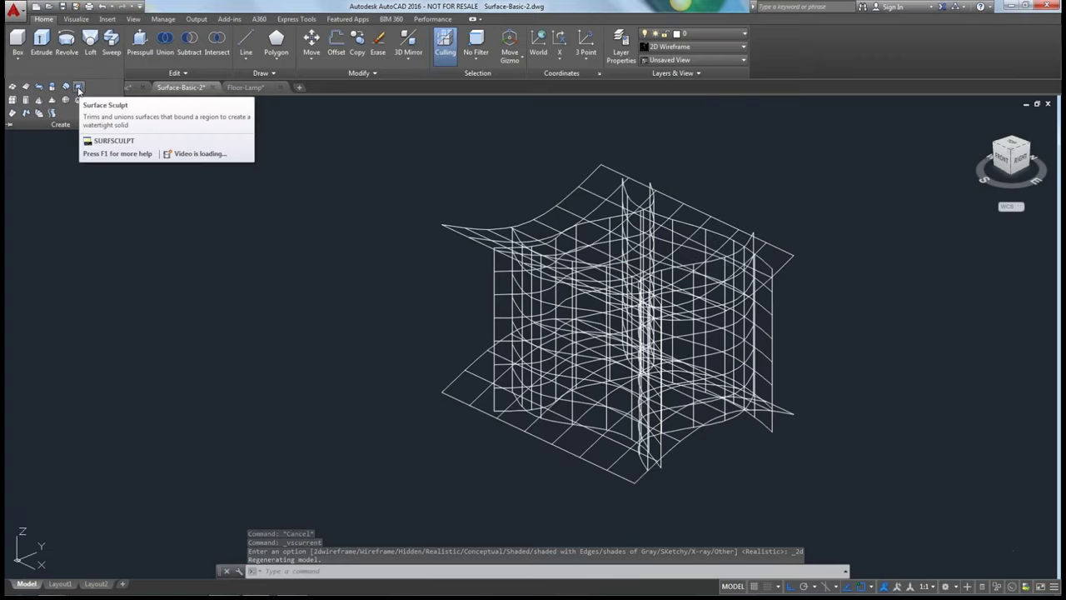
# Sculpt the six crossing-selected surfaces into one solid with SURFSCULPT, then select the result
pyautogui.click(78, 87)
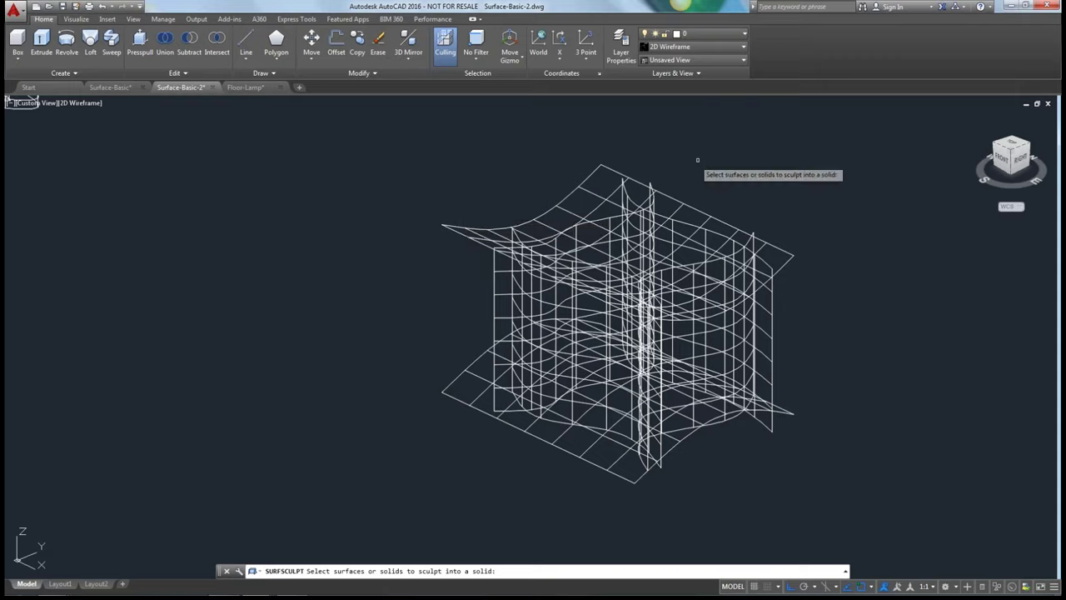
pyautogui.click(833, 151)
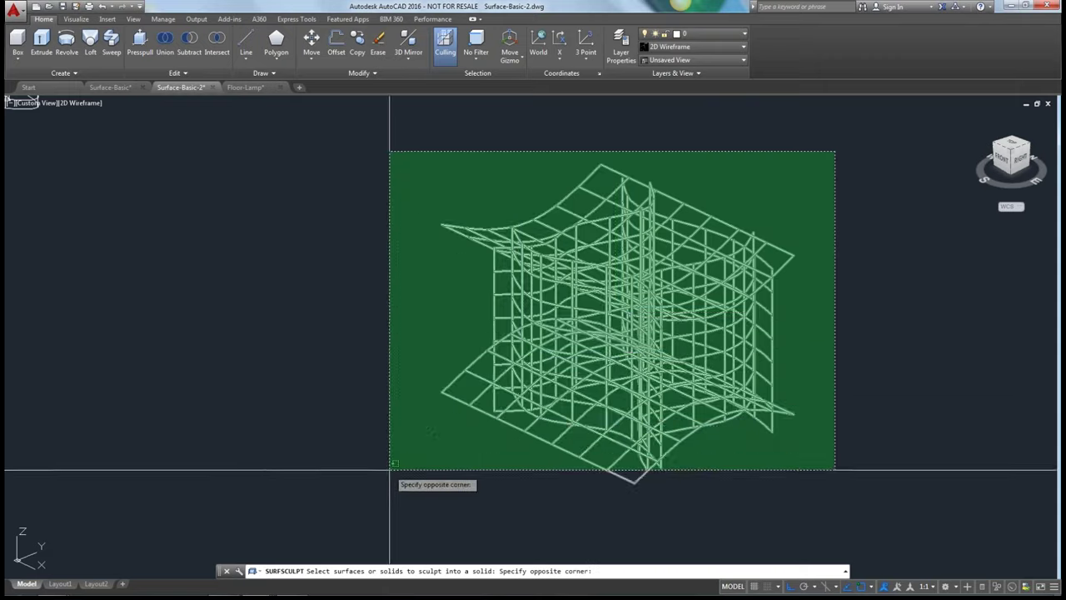
pyautogui.click(389, 447)
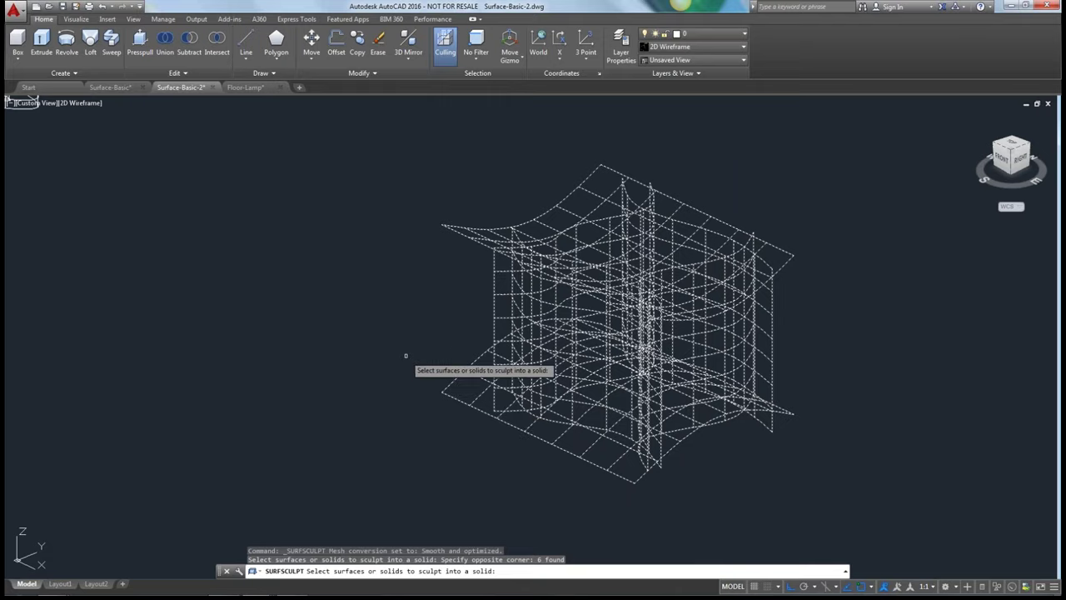
pyautogui.press('Return')
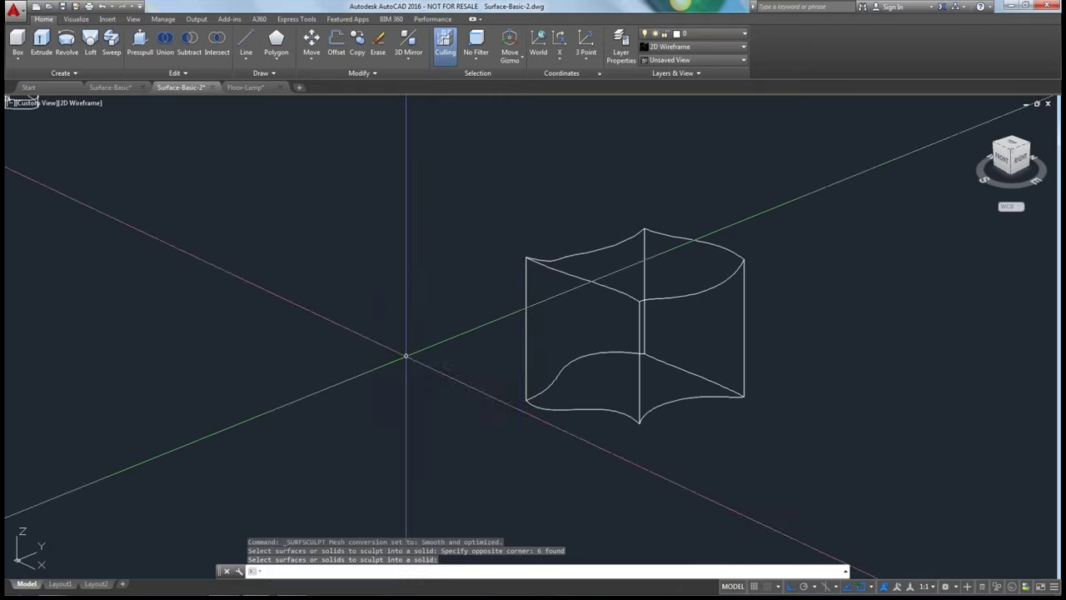
pyautogui.click(527, 258)
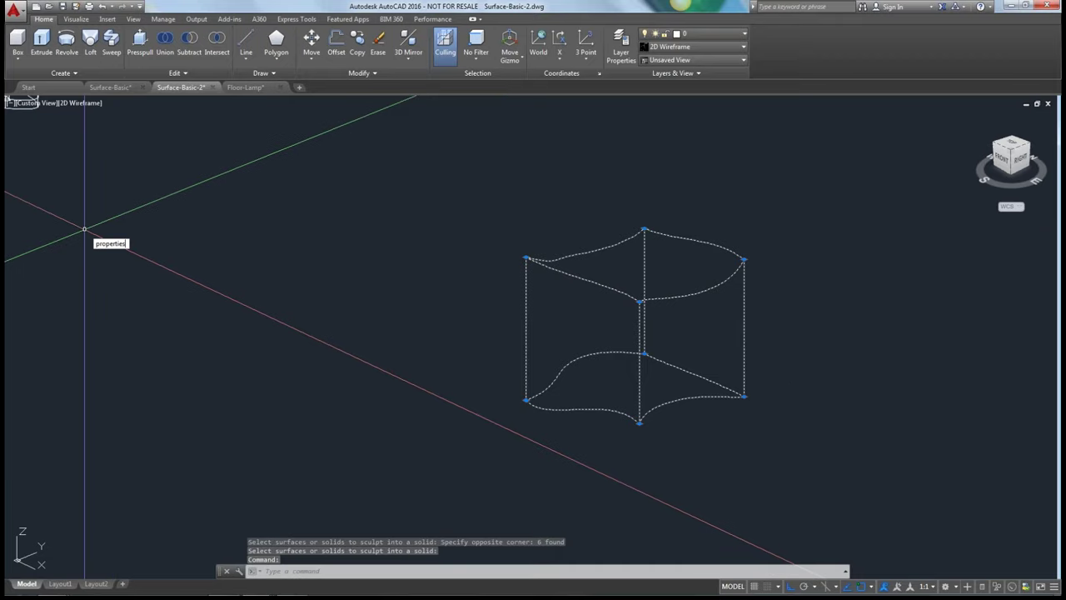
# Open the Properties palette and reselect the sculpted object to confirm it is a 3D Solid
pyautogui.press('Return')
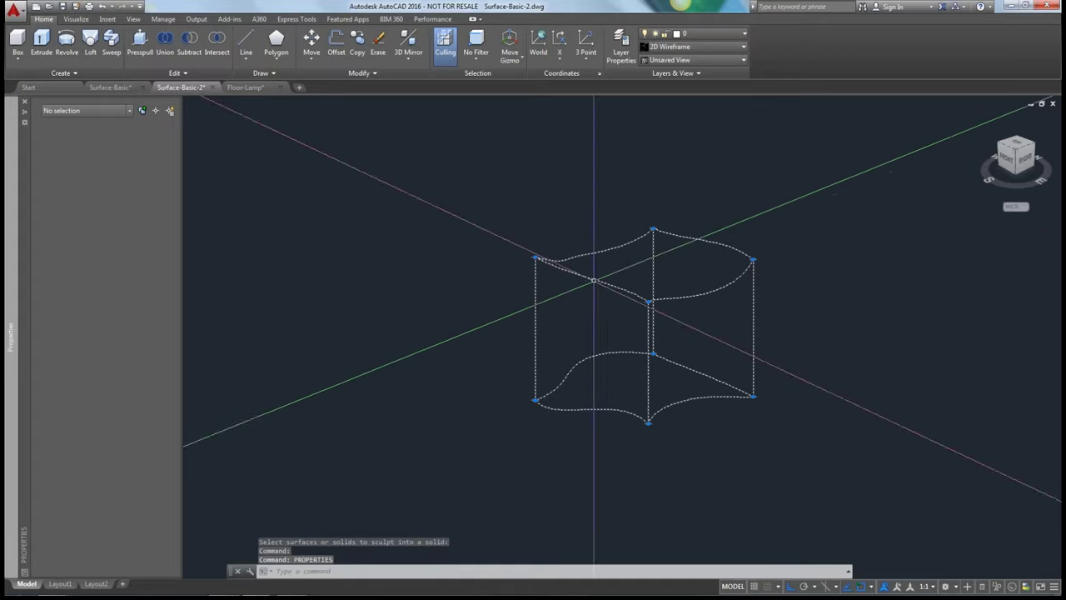
pyautogui.press('Escape')
pyautogui.press('Escape')
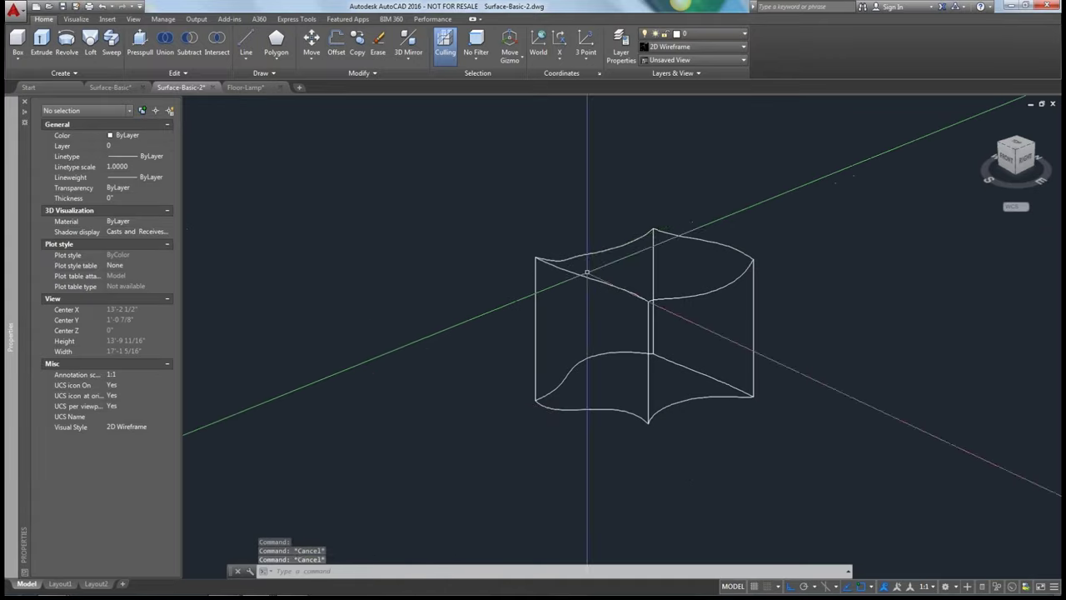
pyautogui.click(767, 191)
pyautogui.click(500, 383)
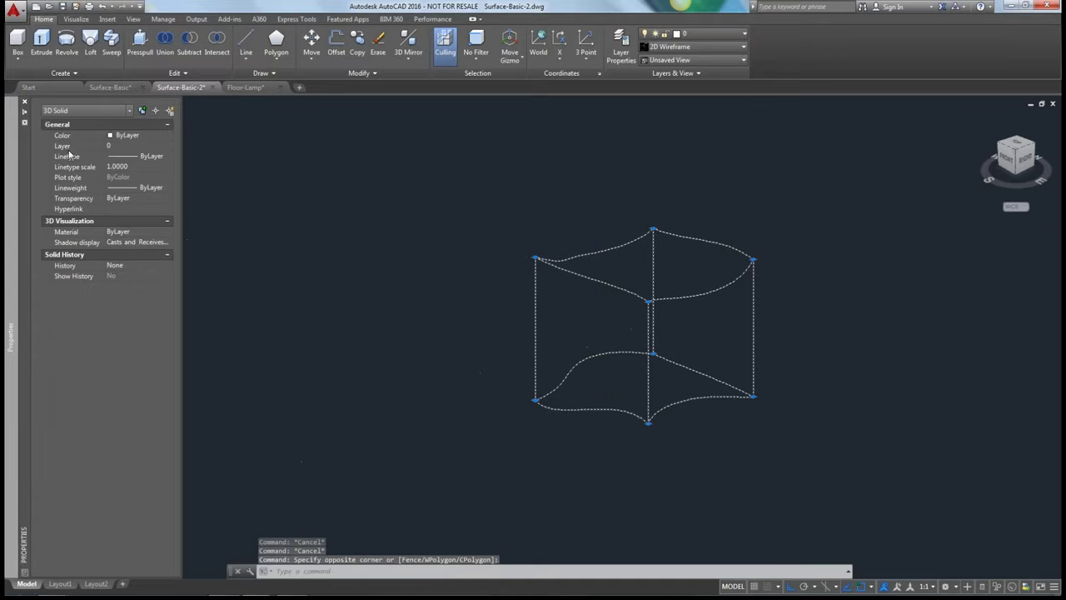
pyautogui.press('Escape')
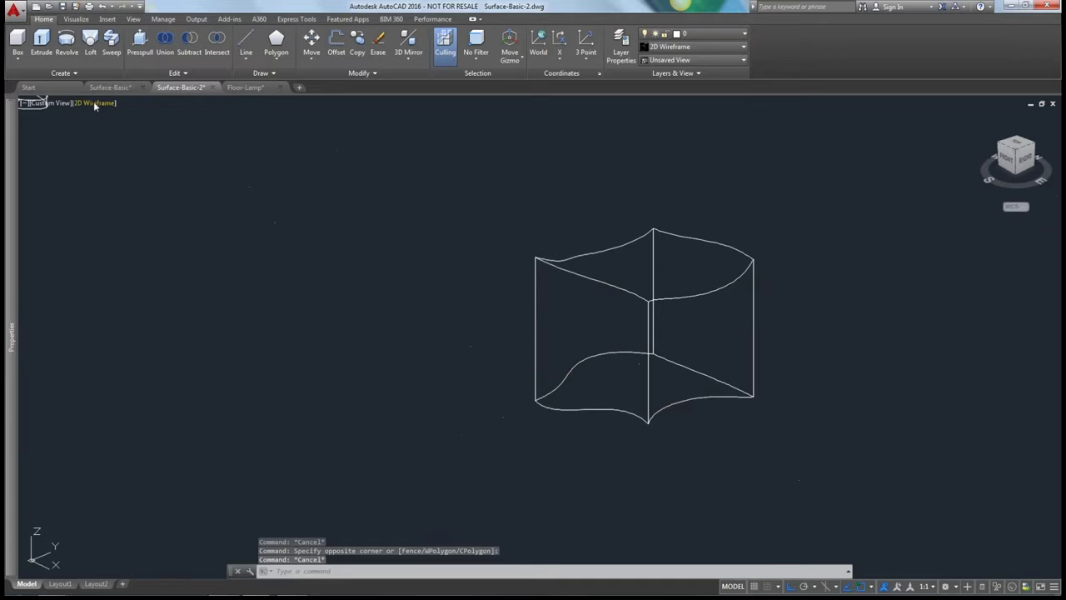
pyautogui.click(94, 104)
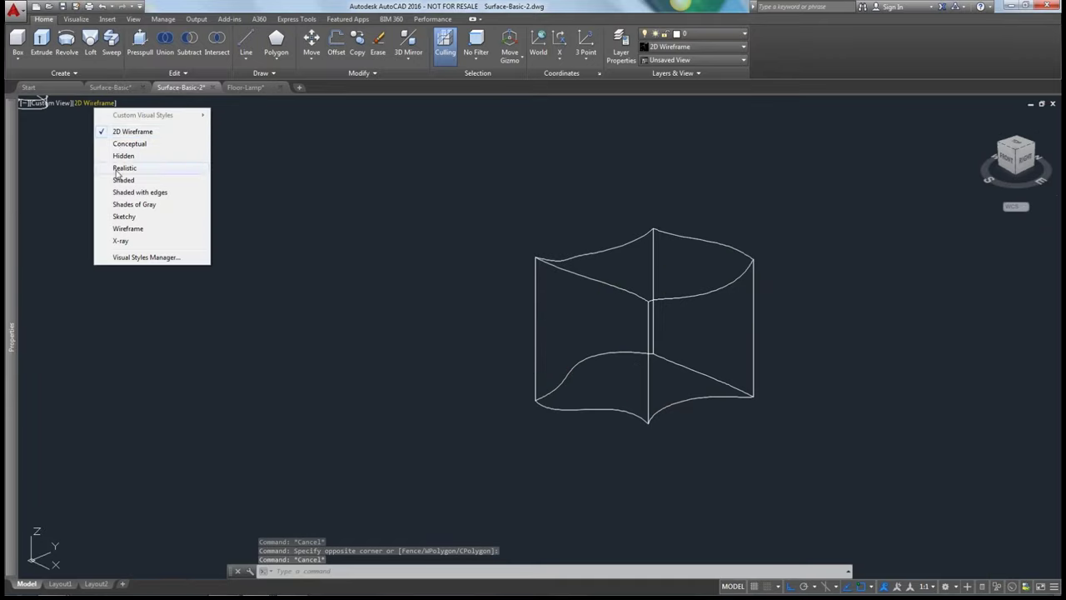
# Shade the sculpted solid in Realistic, orbit it, then zoom out and pan to show all models
pyautogui.click(117, 169)
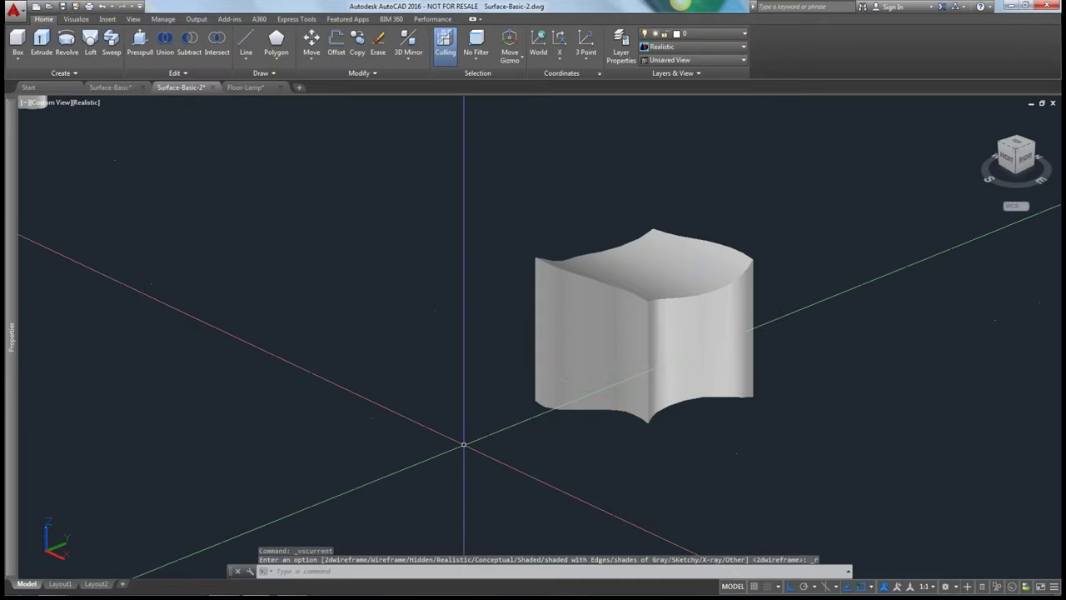
pyautogui.keyDown('shift'); pyautogui.moveTo(617, 383); pyautogui.dragTo(679, 485, button='middle'); pyautogui.keyUp('shift')
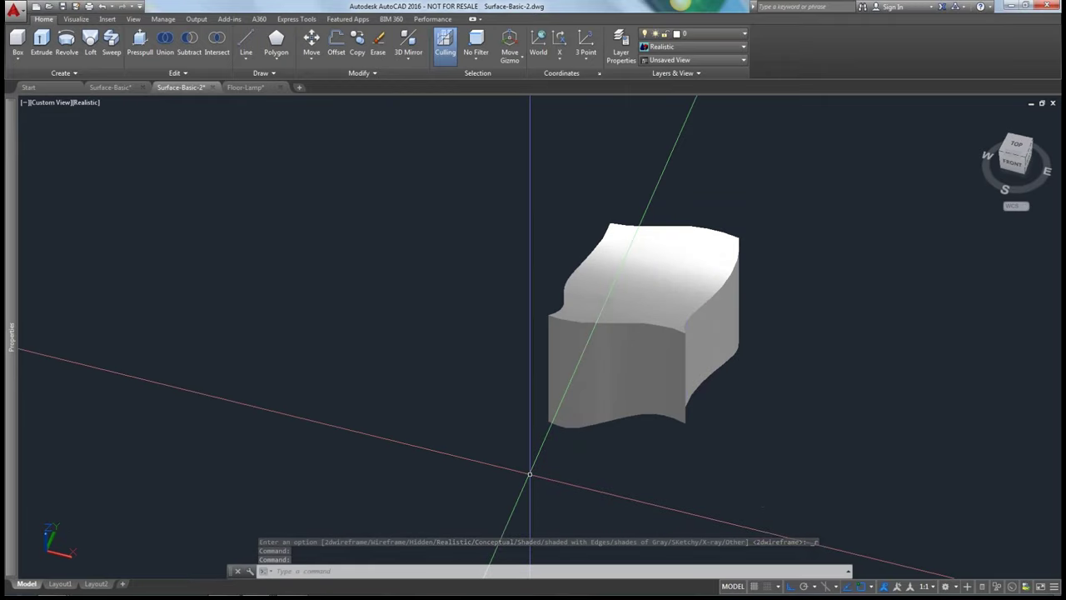
pyautogui.scroll(-8, 530, 474)
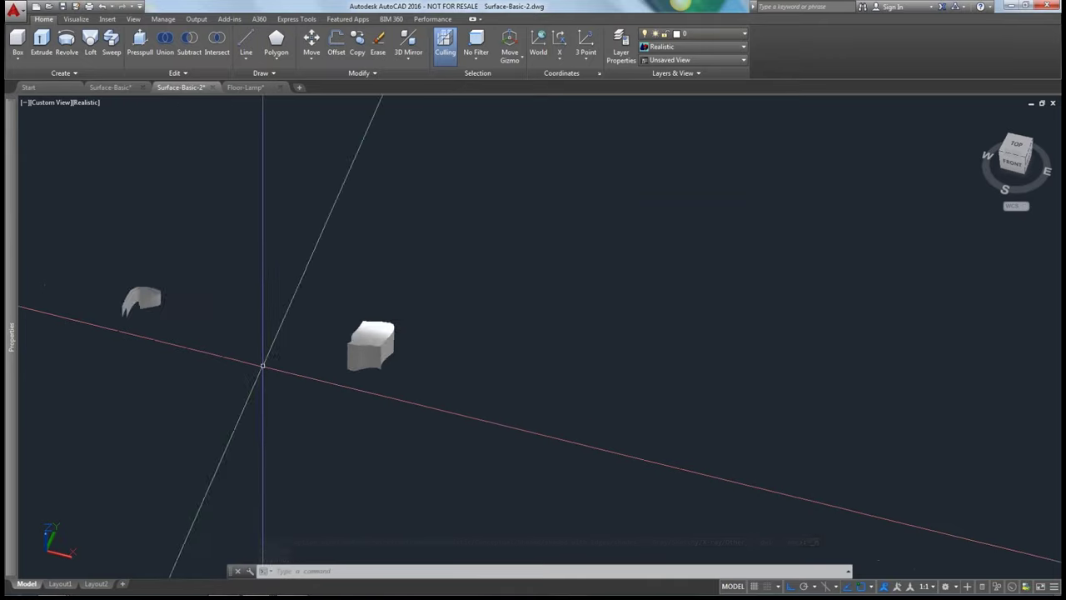
pyautogui.moveTo(228, 379); pyautogui.dragTo(513, 423, button='middle')
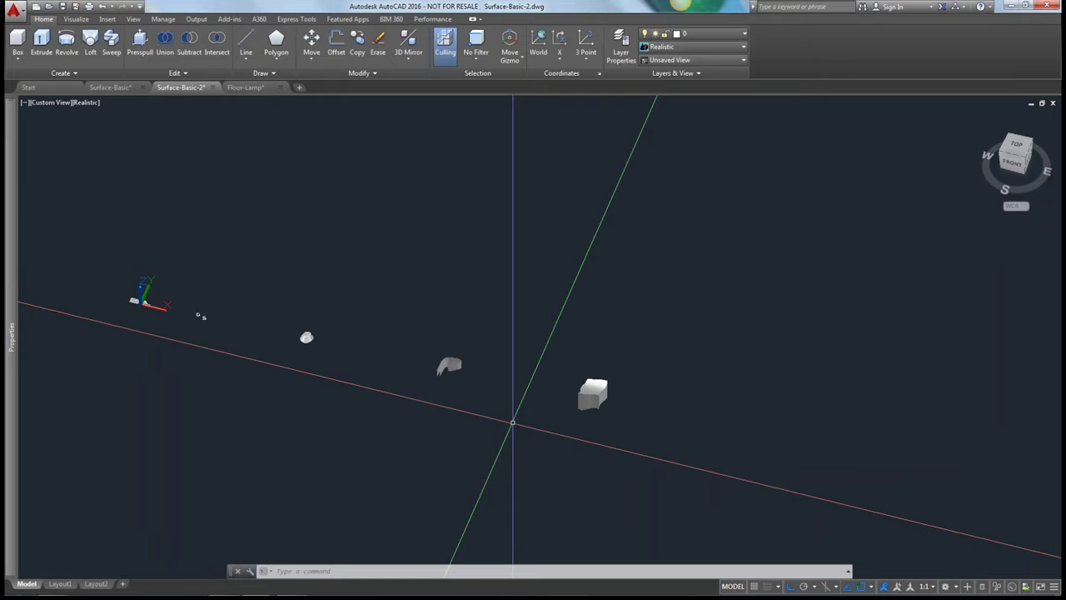
# Switch to the Surface-Basic drawing and zoom around it
pyautogui.click(109, 88)
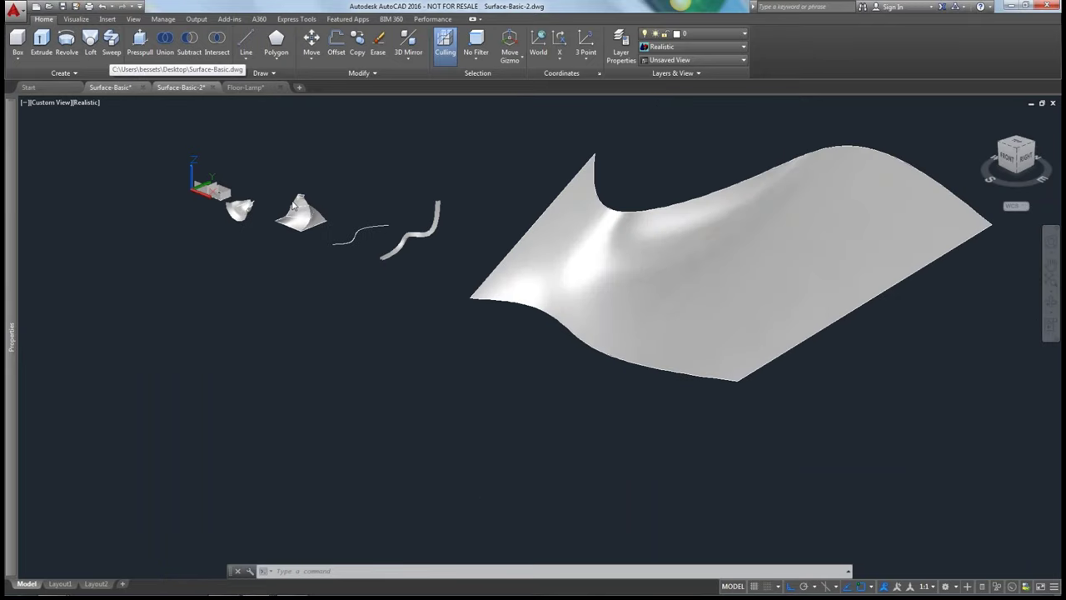
pyautogui.scroll(2, 250, 261)
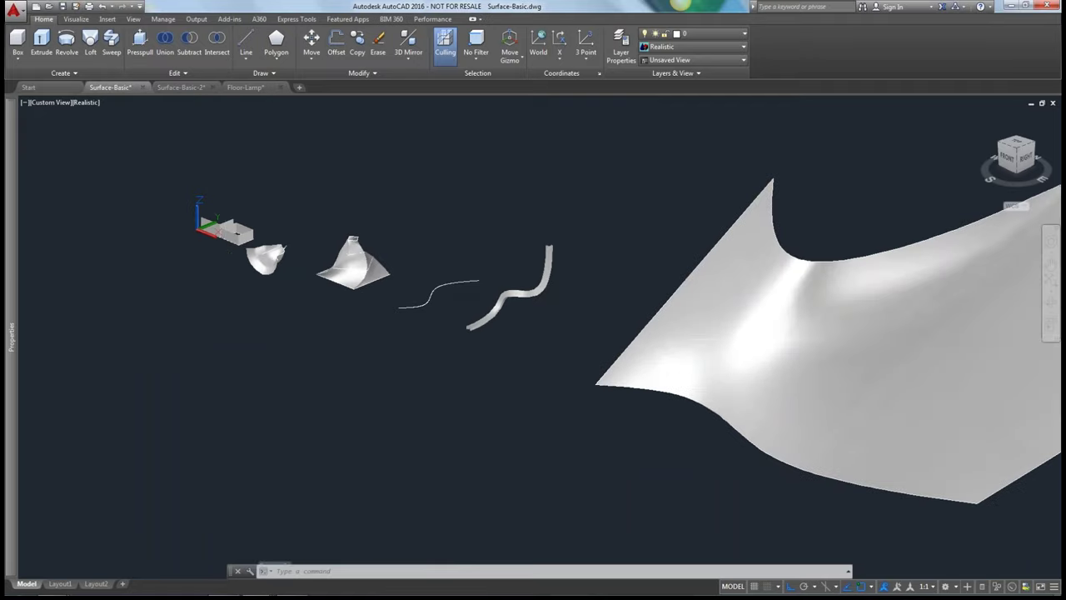
pyautogui.click(232, 253)
pyautogui.click(214, 341)
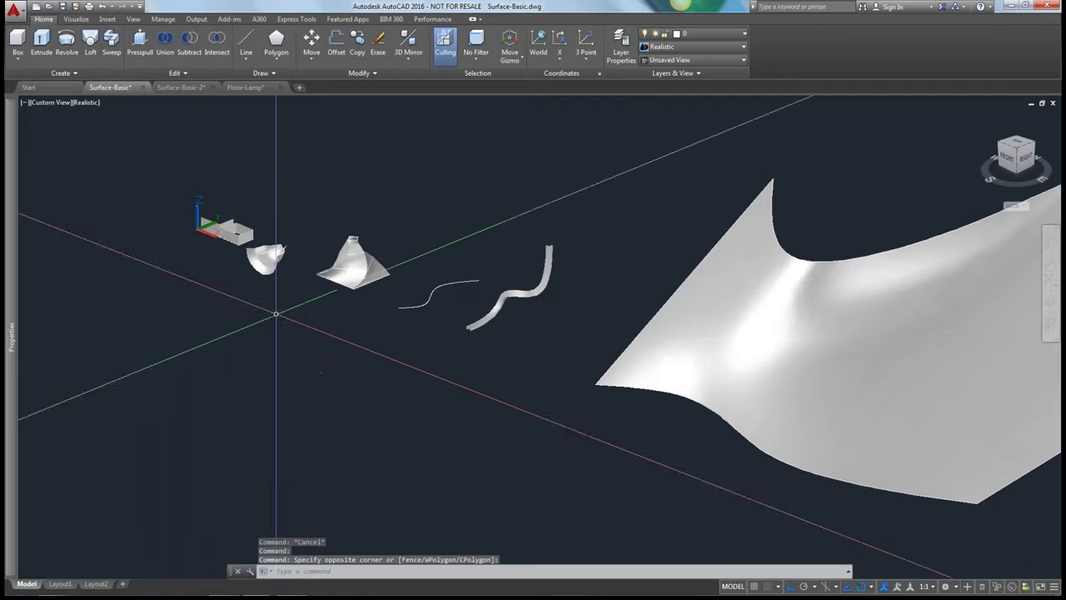
pyautogui.scroll(4, 357, 243)
pyautogui.scroll(2, 357, 243)
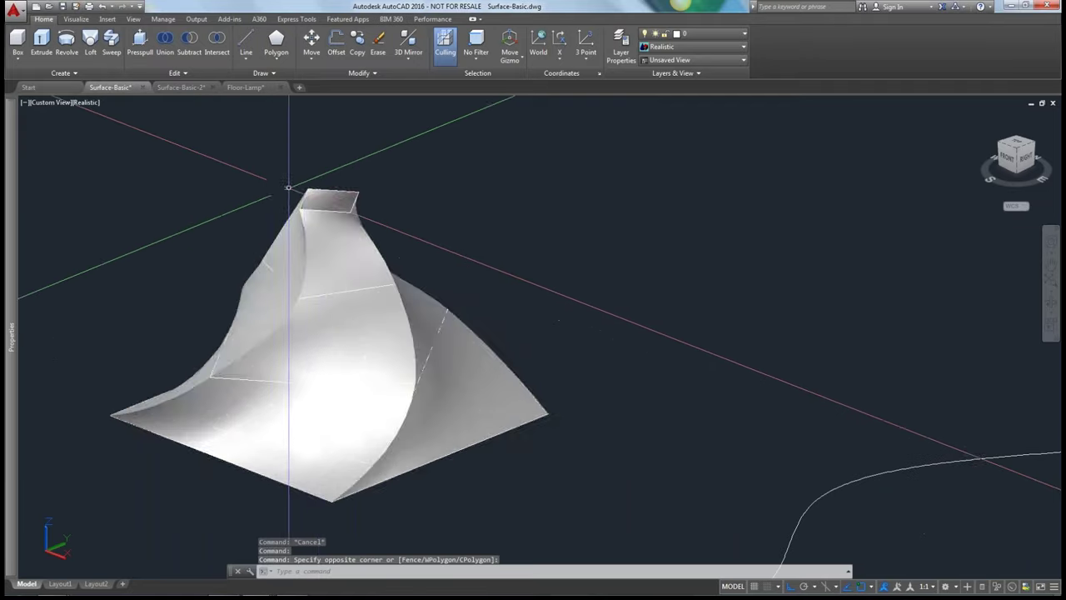
pyautogui.scroll(-6, 252, 275)
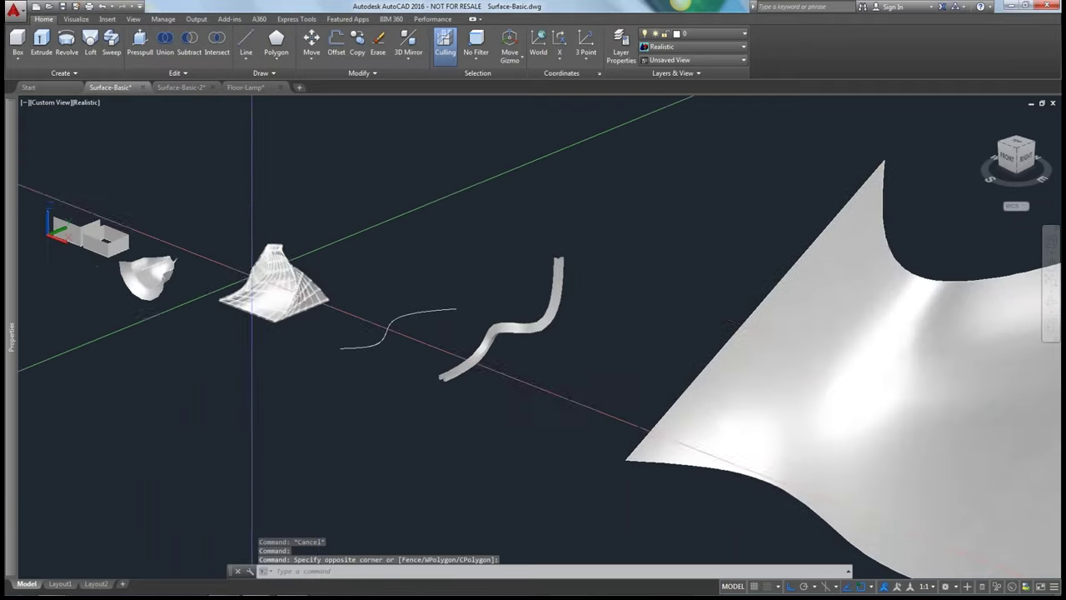
# Return to the Surface-Basic-2 drawing and pan the view toward the two cylinders
pyautogui.click(190, 89)
pyautogui.press('Escape')
pyautogui.press('Escape')
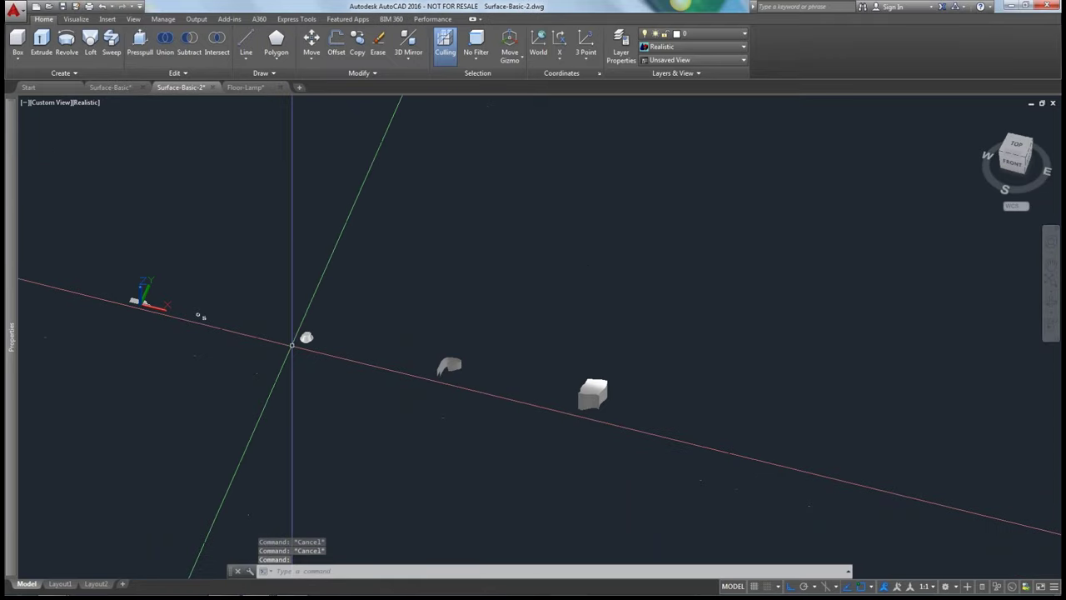
pyautogui.scroll(8, 295, 340)
pyautogui.scroll(2, 346, 330)
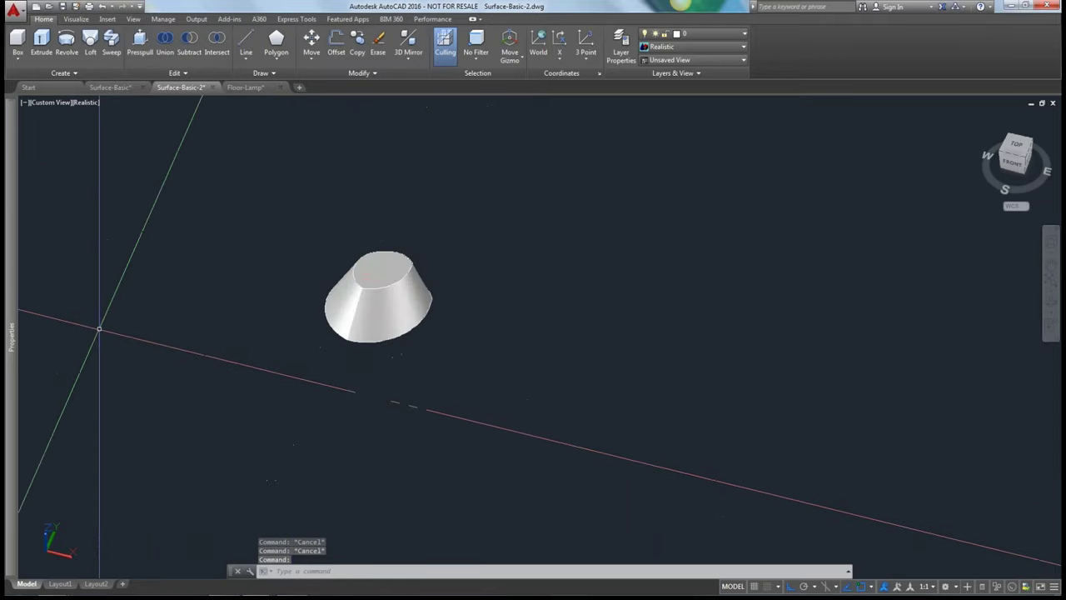
pyautogui.scroll(-3, 631, 428)
pyautogui.moveTo(631, 428); pyautogui.dragTo(799, 438, button='middle')
pyautogui.scroll(10, 319, 295)
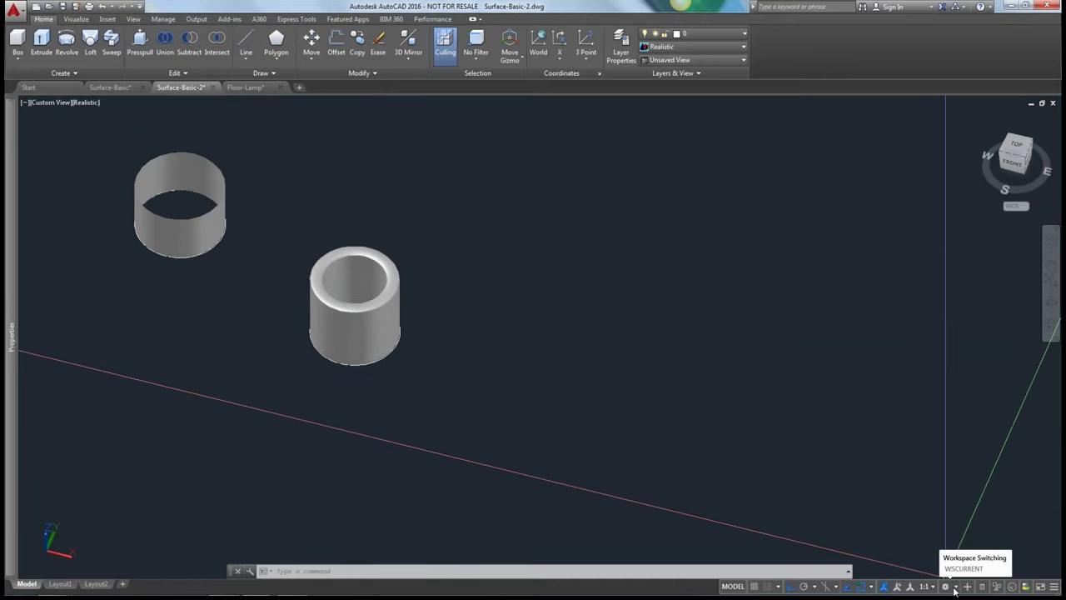
# Switch to the 3D Modeling workspace and browse the Solid and Surface tabs' loft and shell tools
pyautogui.click(957, 588)
pyautogui.click(954, 519)
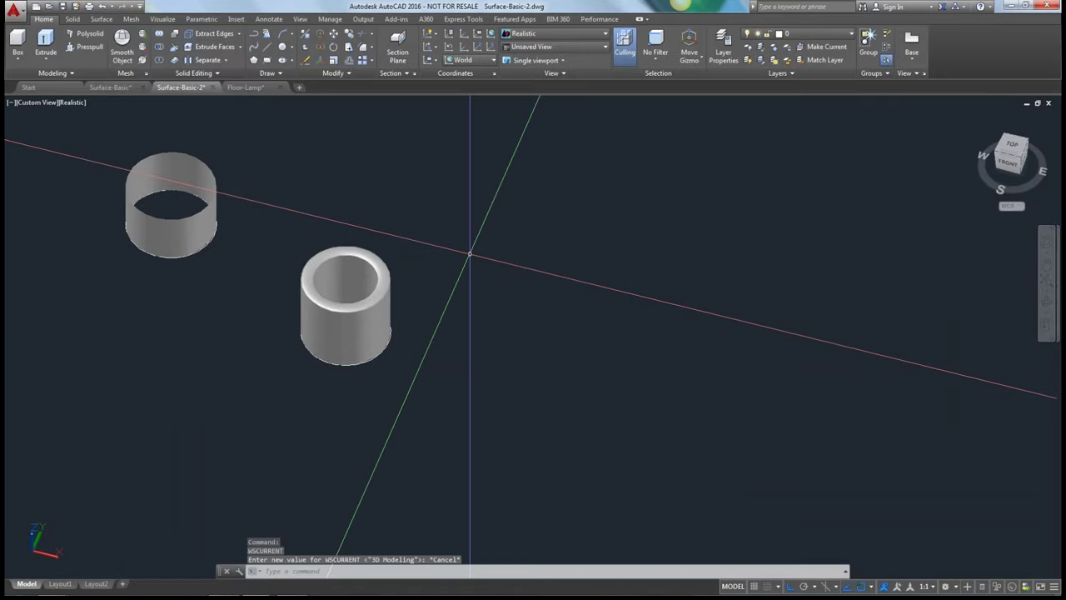
pyautogui.click(79, 22)
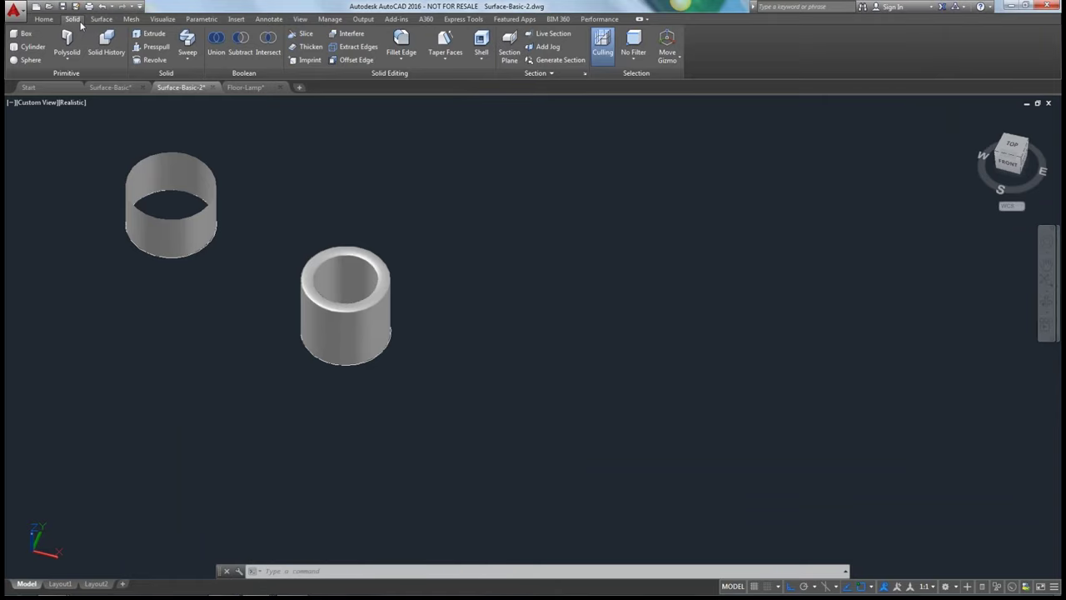
pyautogui.click(100, 19)
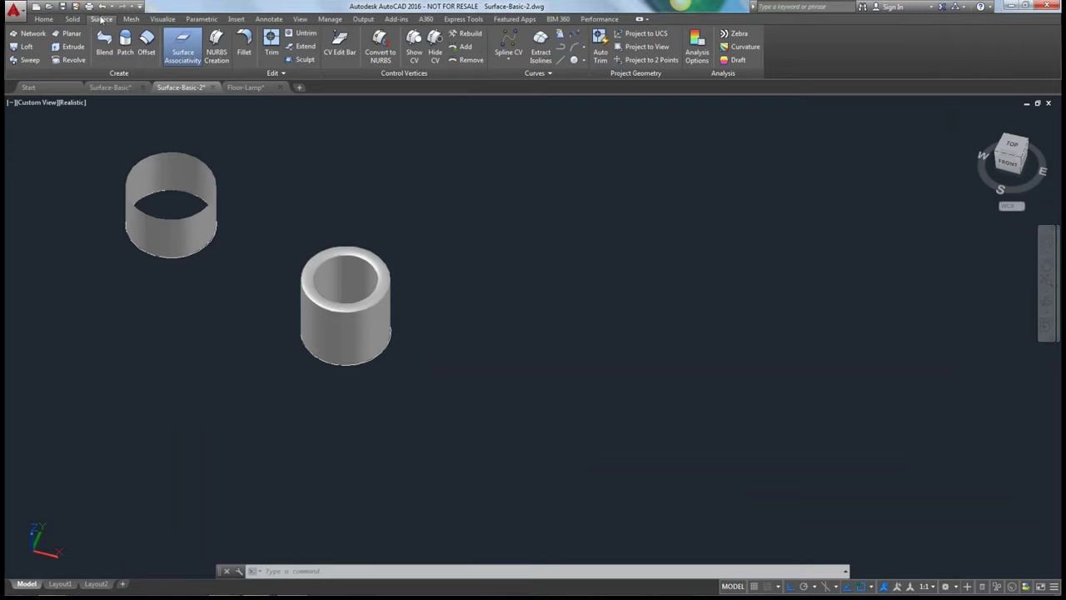
pyautogui.click(73, 19)
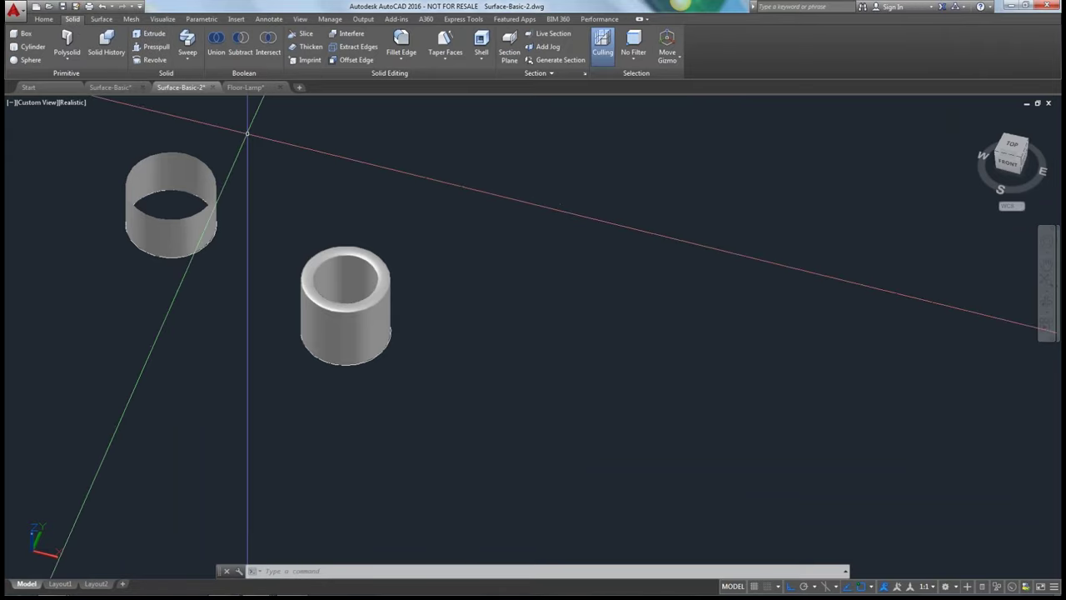
pyautogui.click(185, 63)
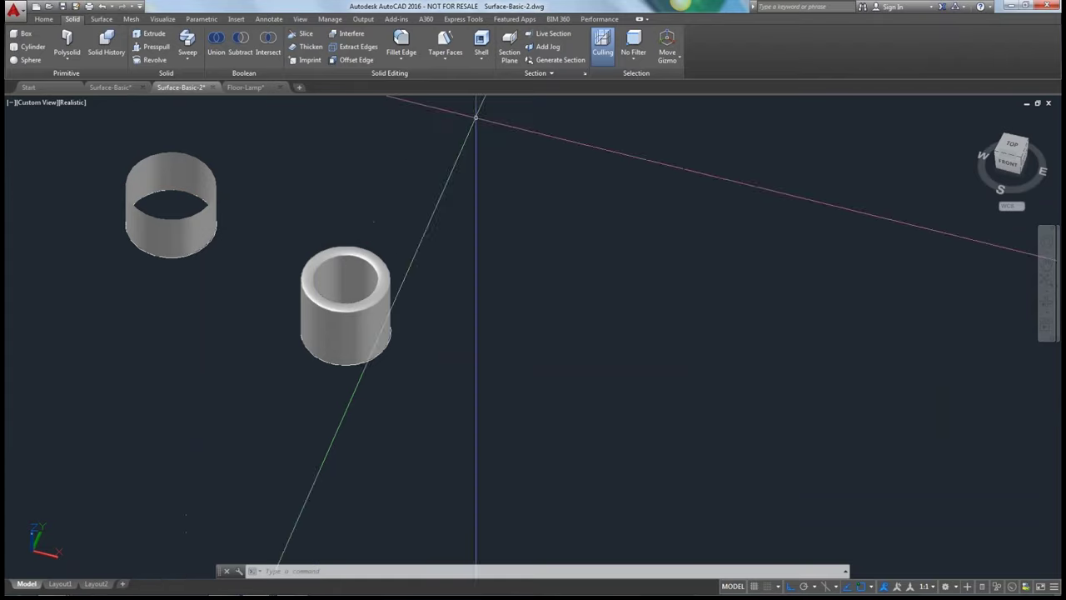
pyautogui.click(481, 66)
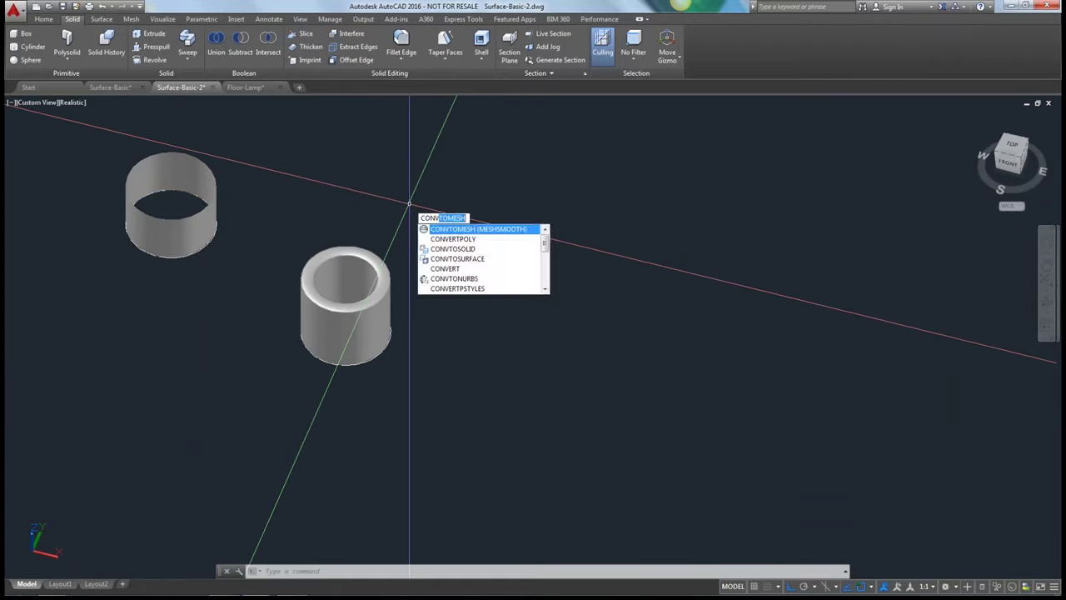
# Run CONVTOSOLID on the mesh tube using a crossing selection
pyautogui.click(409, 203)
pyautogui.write('o')
pyautogui.press('Escape')
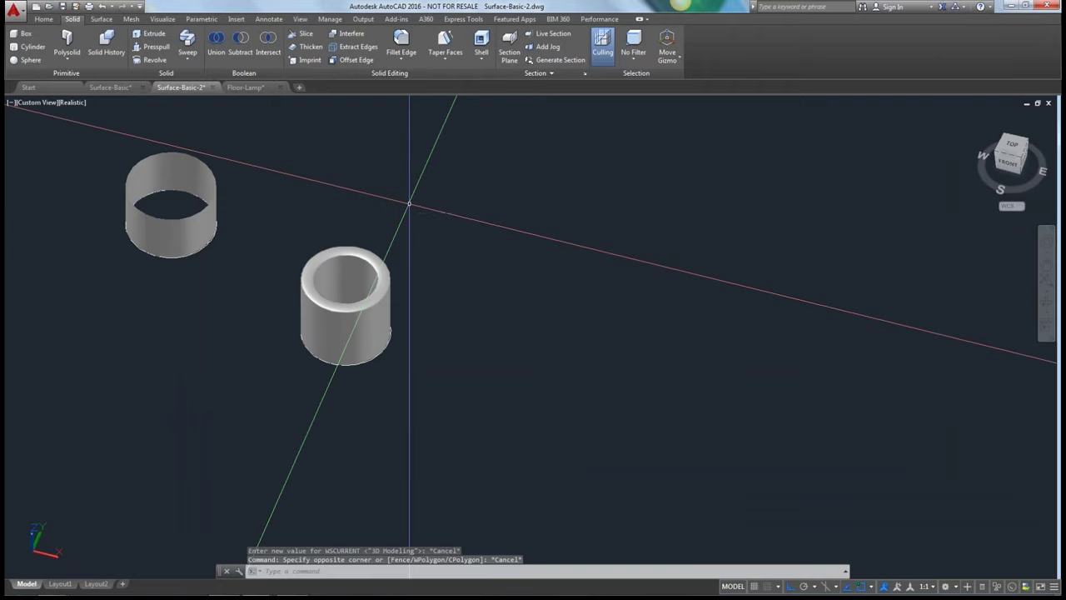
pyautogui.write('convto')
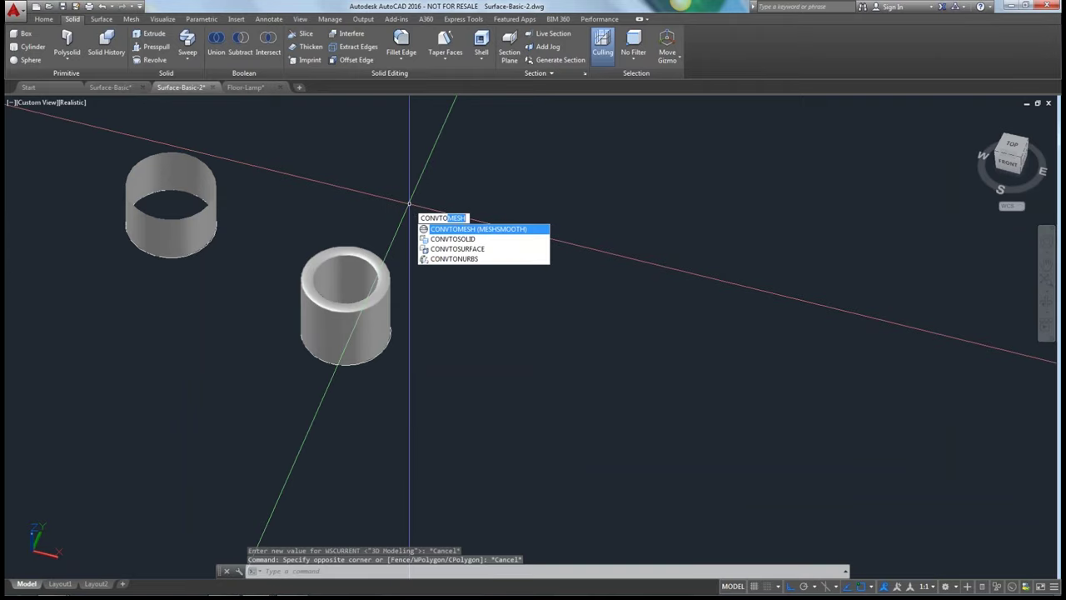
pyautogui.click(439, 239)
pyautogui.click(425, 207)
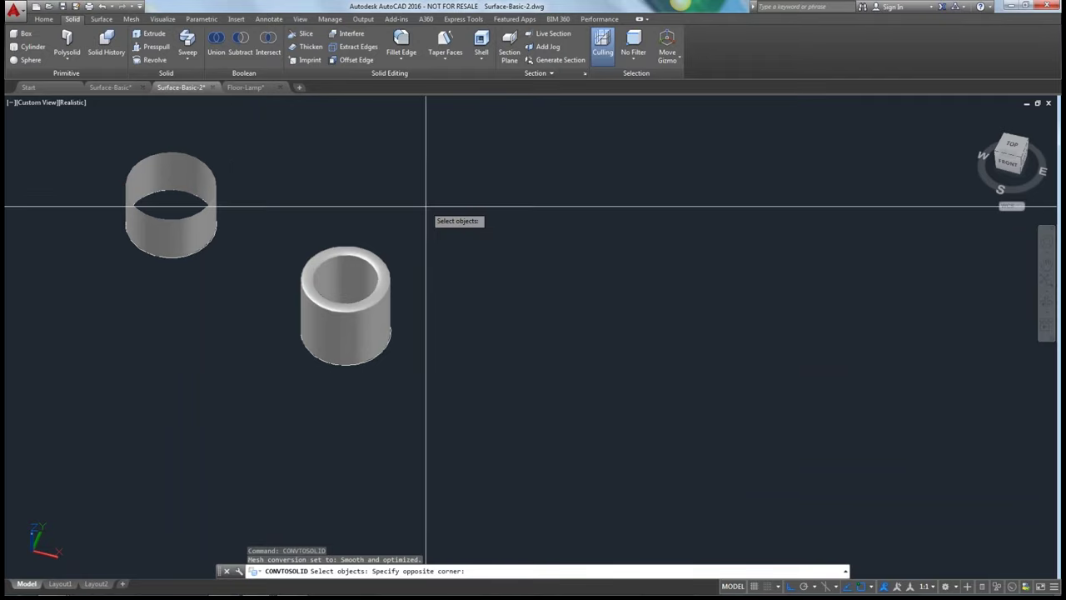
pyautogui.click(273, 393)
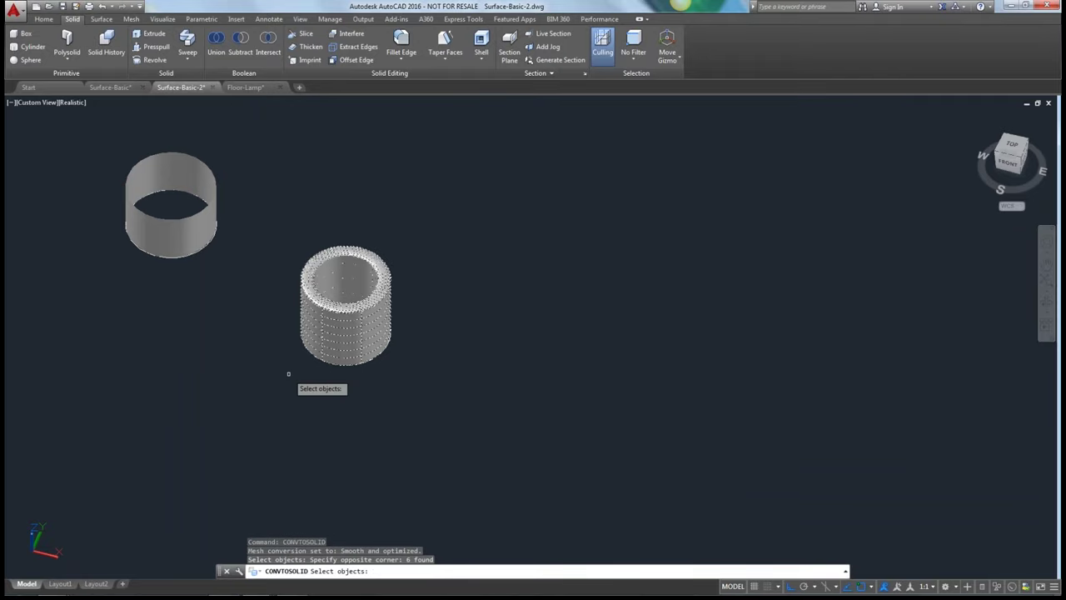
pyautogui.press('Return')
# Delete one piece of the mesh tube
pyautogui.click(313, 293)
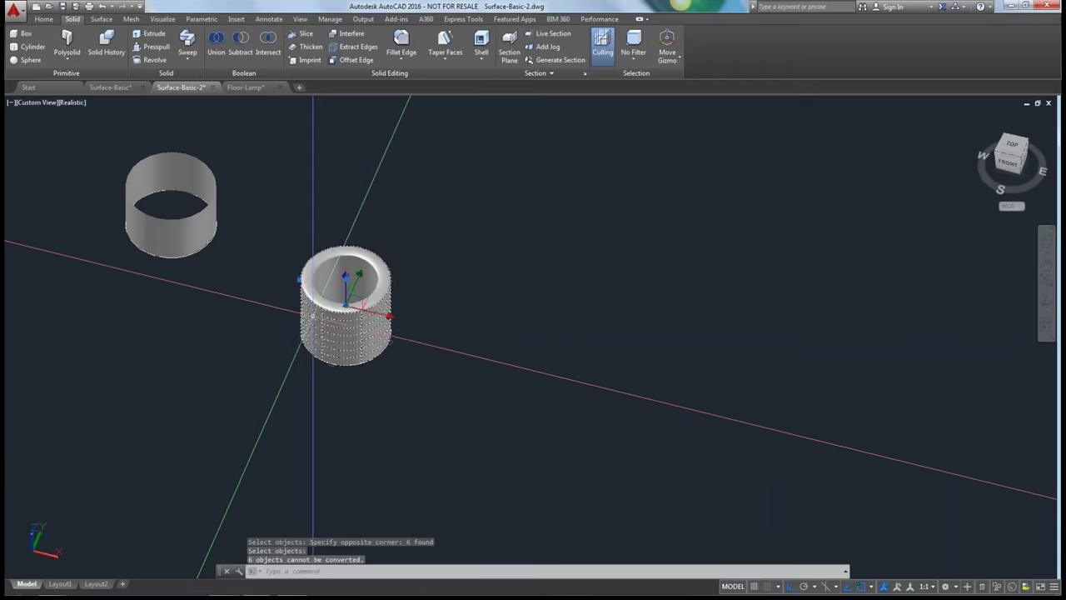
pyautogui.scroll(8, 313, 293)
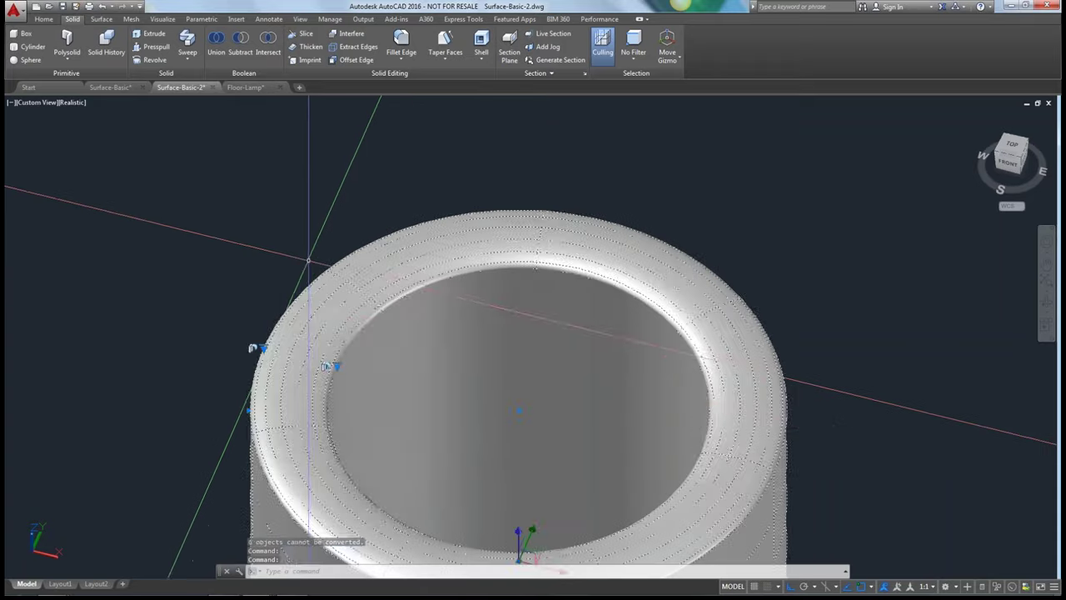
pyautogui.press('Escape')
pyautogui.scroll(-6, 301, 299)
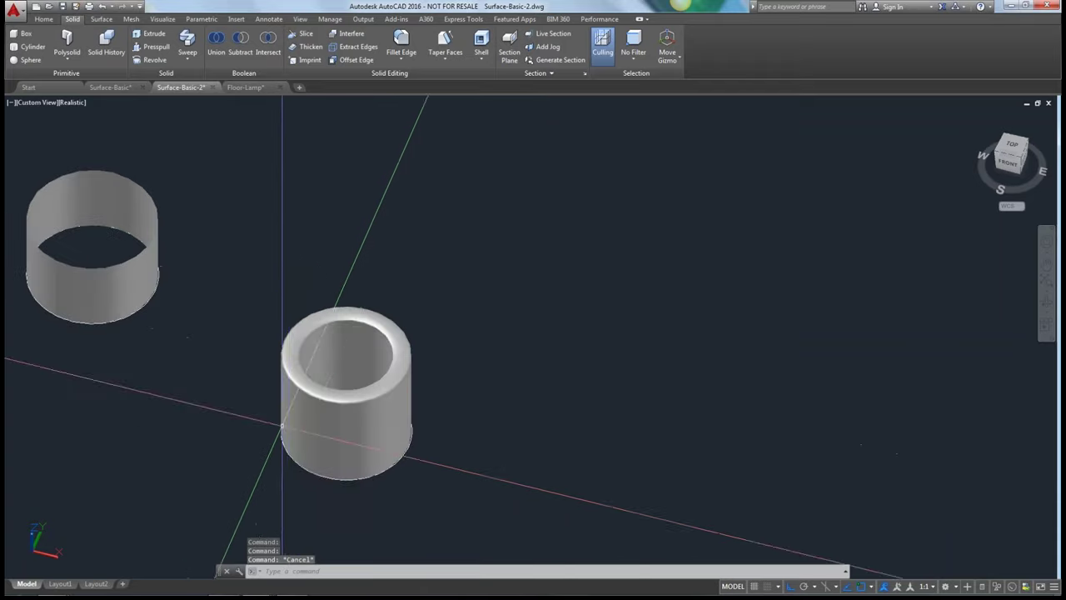
pyautogui.click(292, 466)
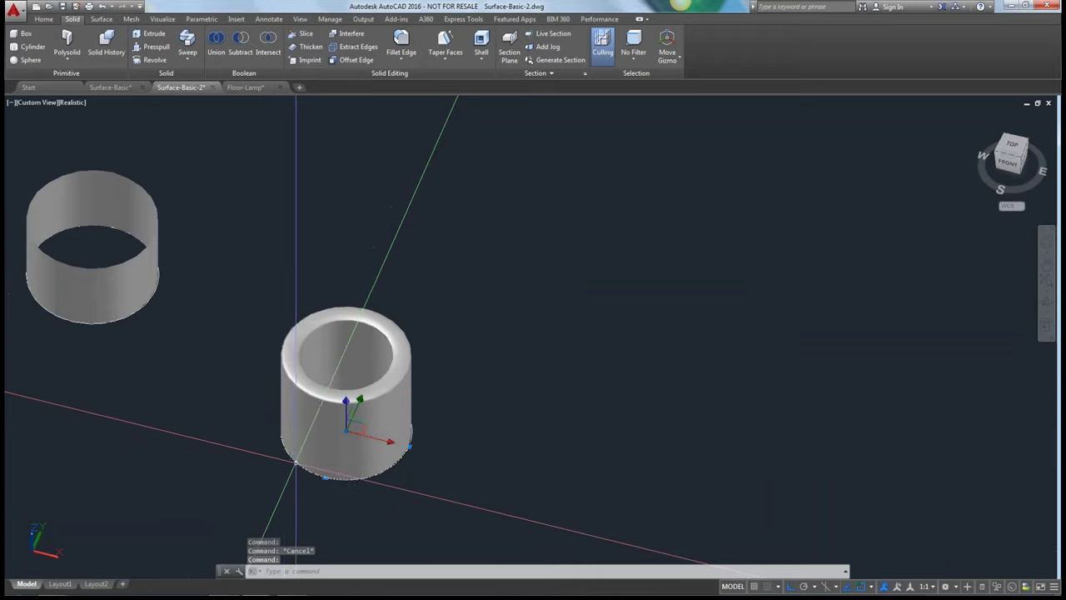
pyautogui.press('Delete')
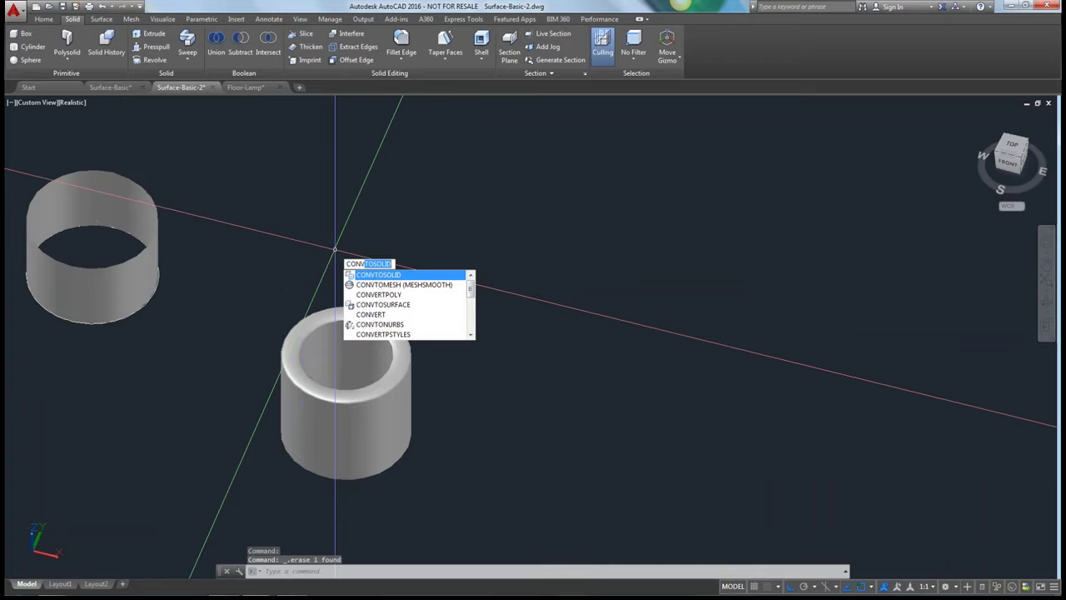
# Retry the solid conversion on the remaining tube, then go to the Surface-Basic drawing
pyautogui.press('Return')
pyautogui.click(452, 285)
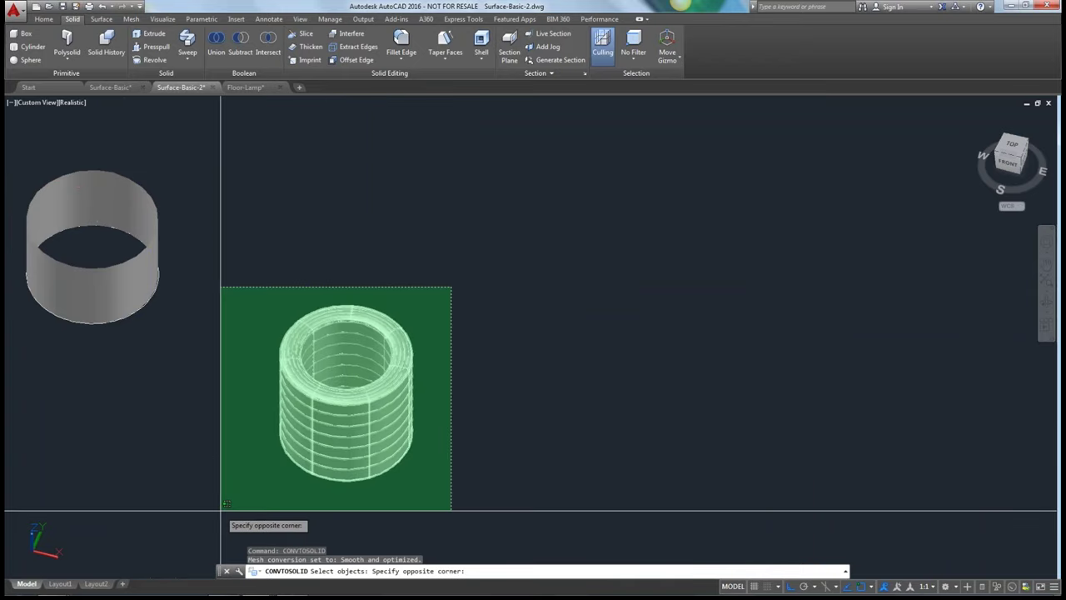
pyautogui.click(219, 476)
pyautogui.click(293, 400)
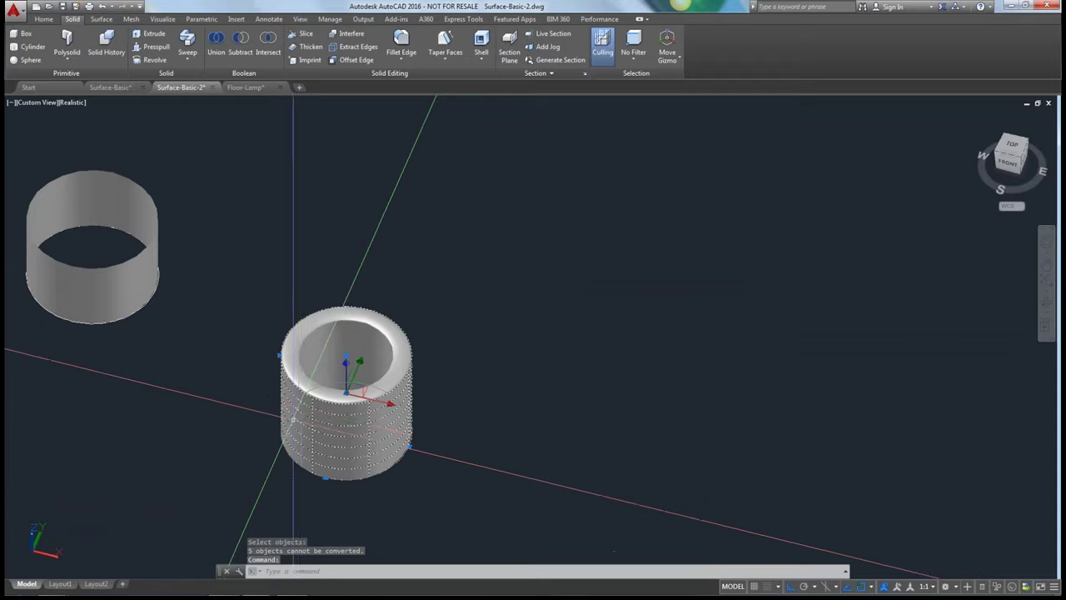
pyautogui.scroll(5, 291, 400)
pyautogui.scroll(-3, 241, 329)
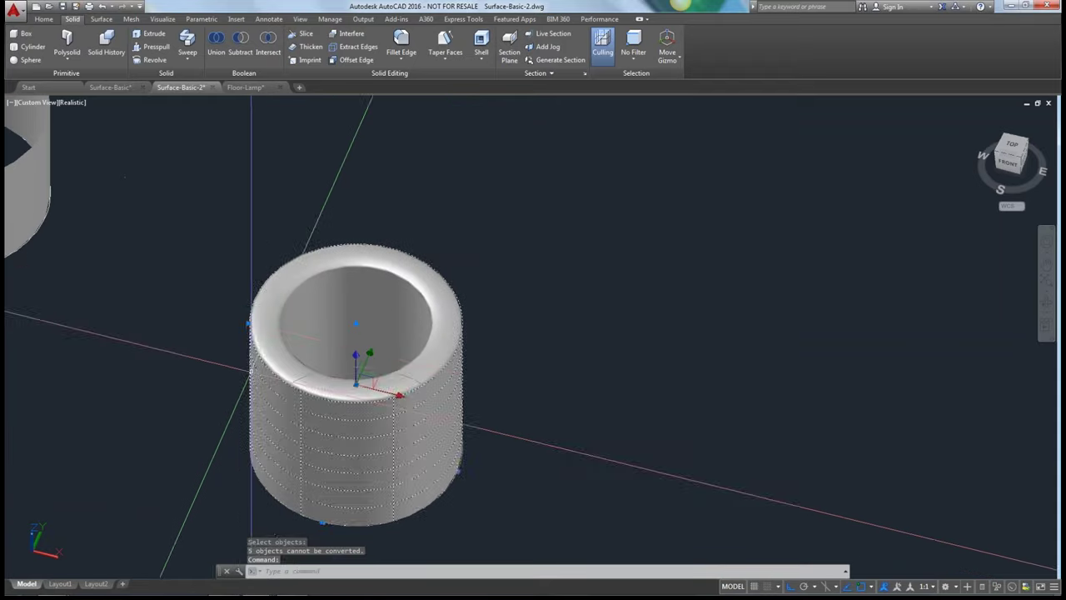
pyautogui.press('Escape')
pyautogui.press('Escape')
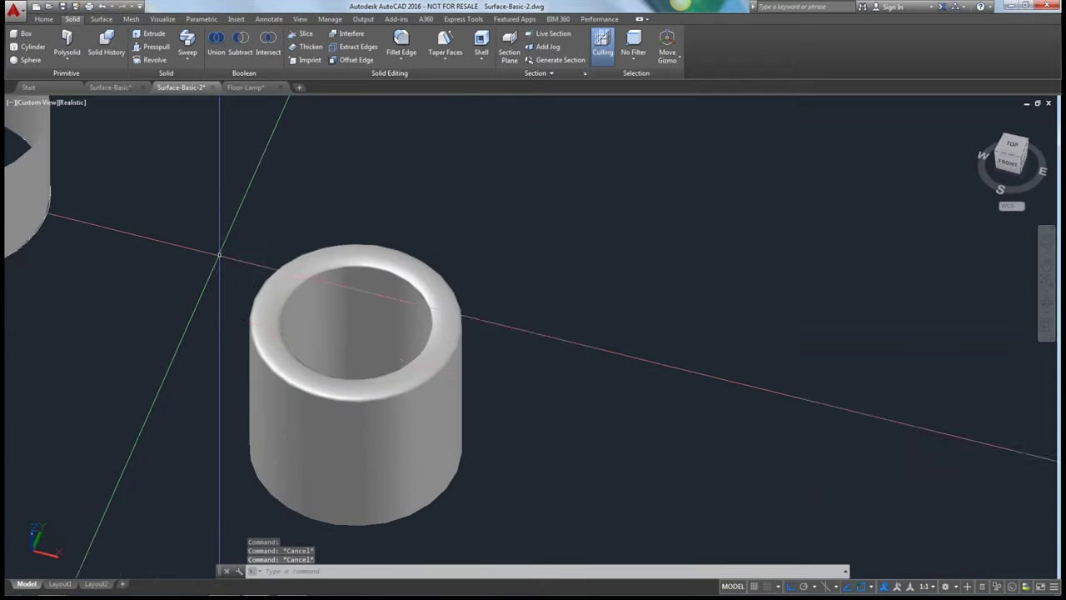
pyautogui.scroll(-3, 219, 256)
pyautogui.click(112, 87)
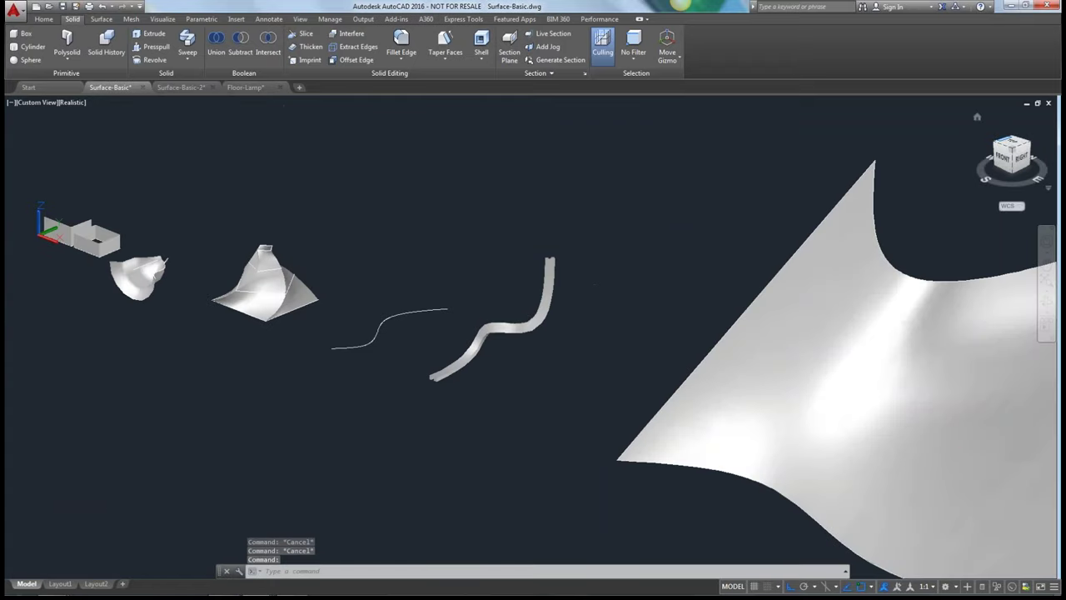
# Zoom and pan around the Surface-Basic drawing to bring the box and curved surface into view
pyautogui.scroll(5, 256, 245)
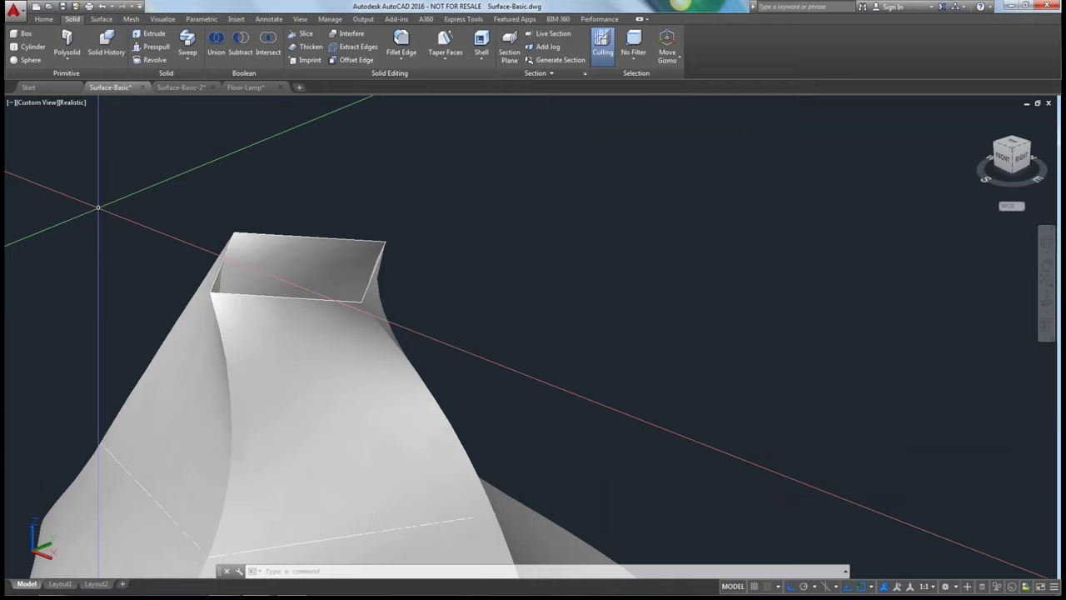
pyautogui.scroll(-5, 98, 207)
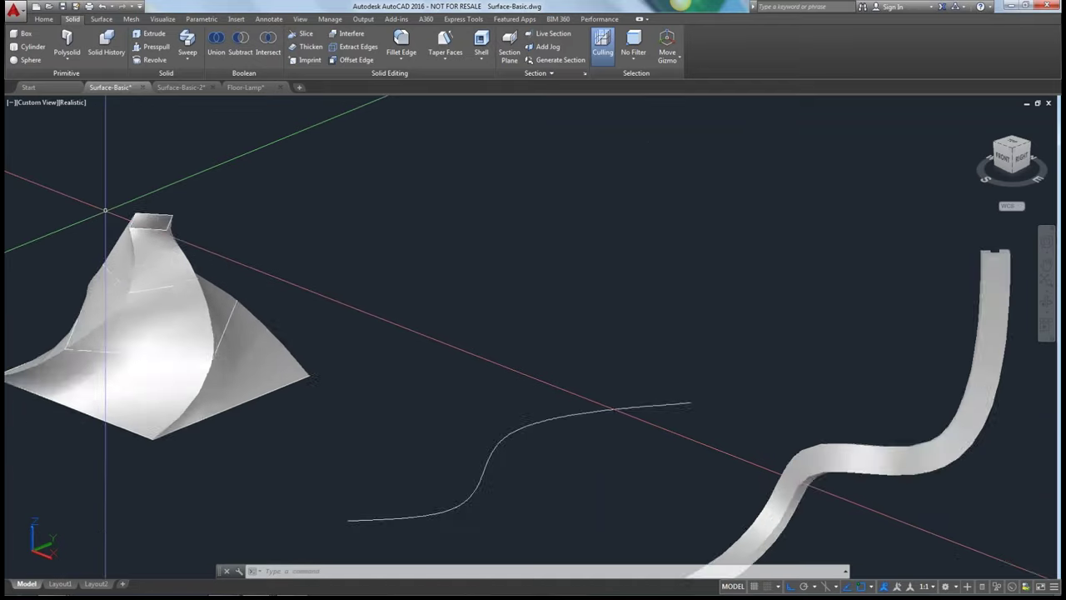
pyautogui.scroll(-2, 333, 209)
pyautogui.moveTo(376, 210); pyautogui.dragTo(589, 302, button='middle')
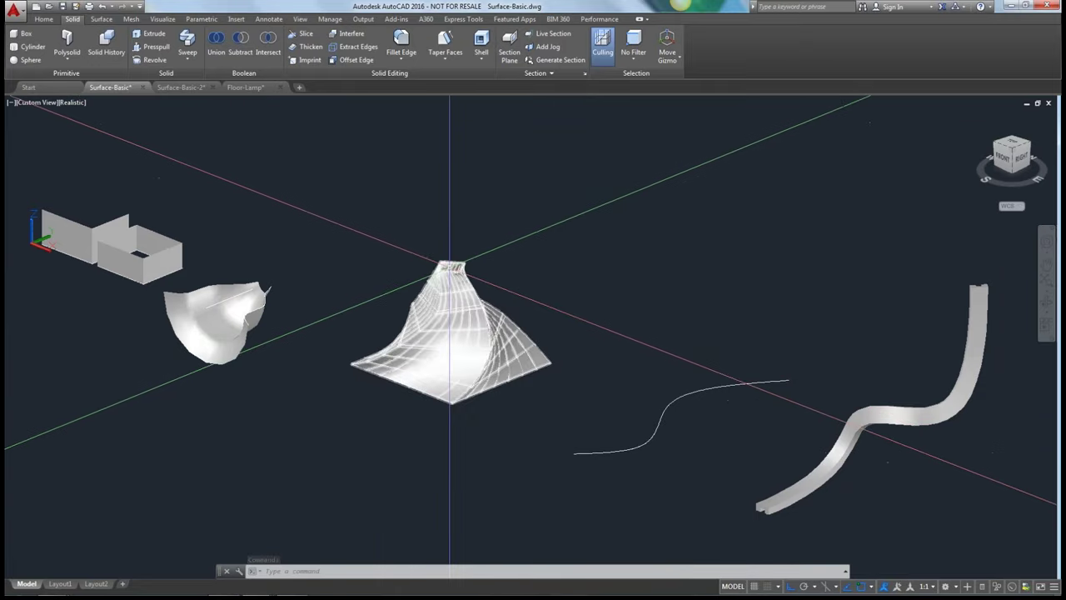
pyautogui.scroll(5, 465, 269)
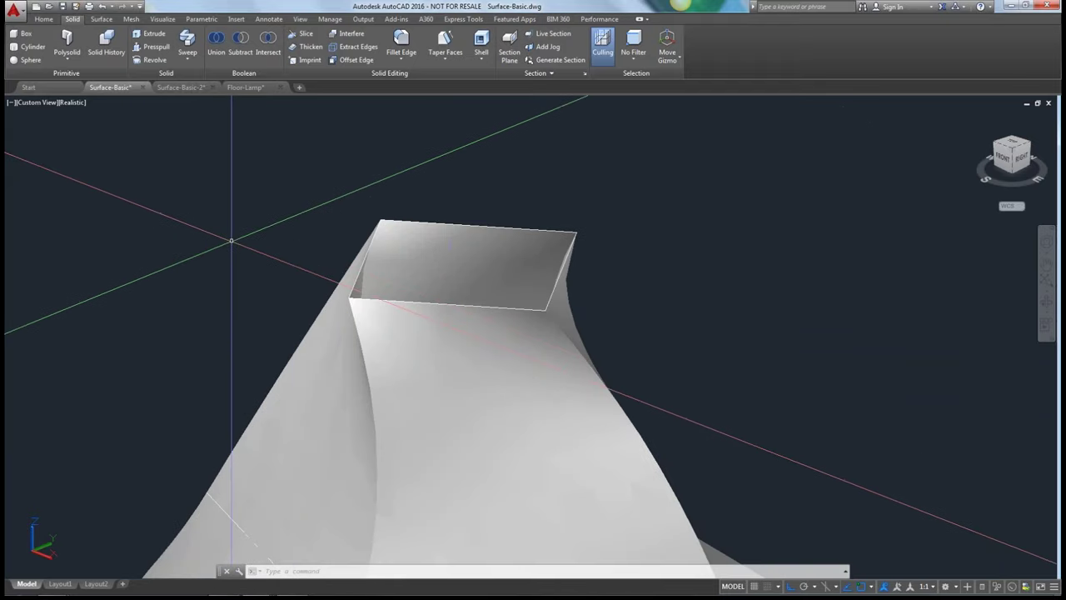
pyautogui.scroll(-3, 229, 244)
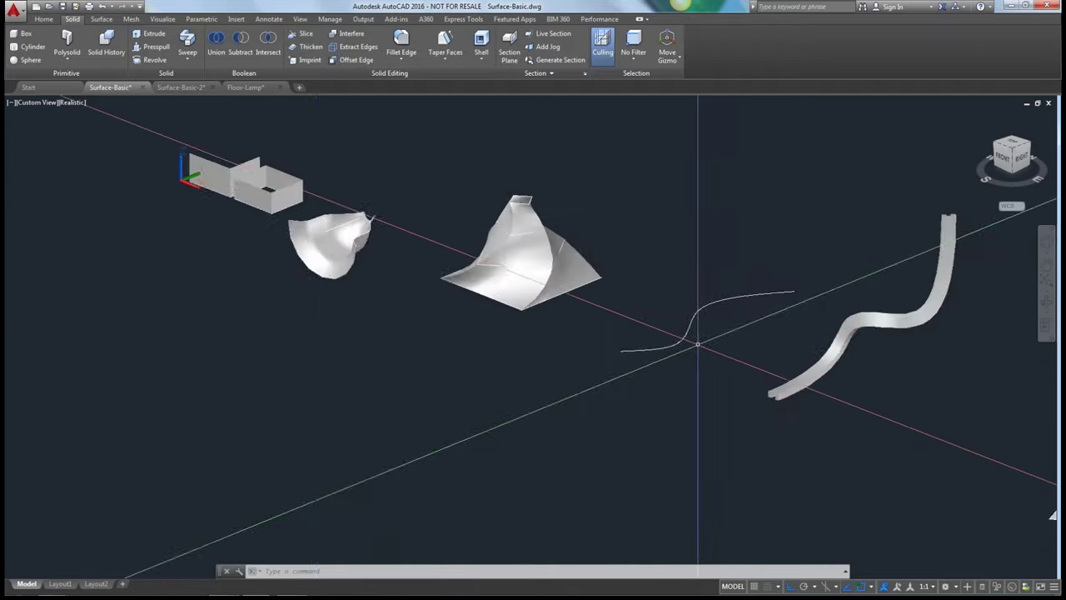
pyautogui.scroll(6, 320, 250)
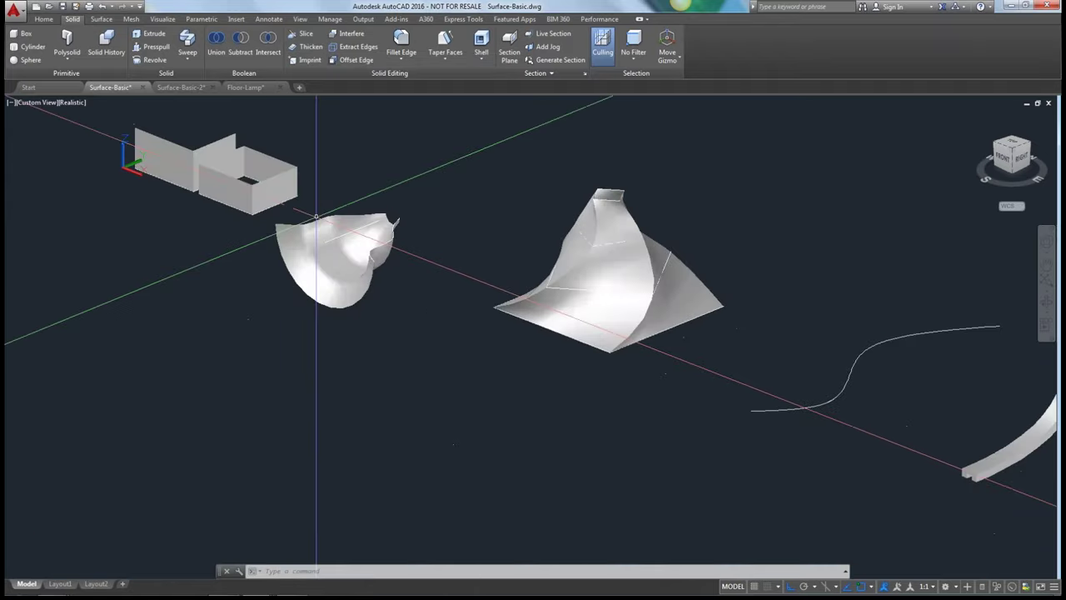
# Thicken the curved bowl-shaped surface with a thickness of 1
pyautogui.click(322, 46)
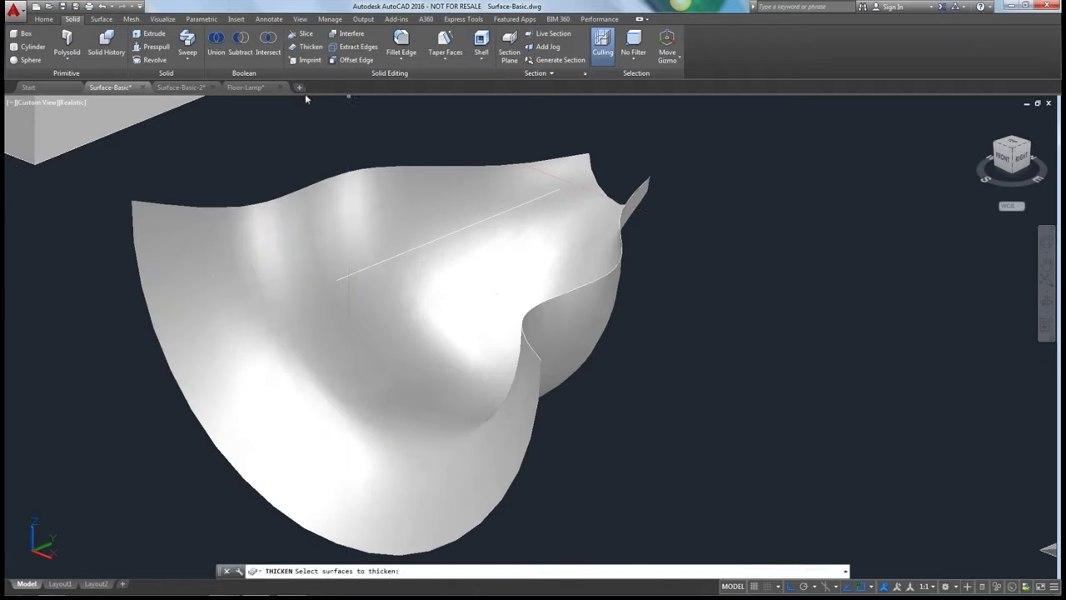
pyautogui.click(313, 182)
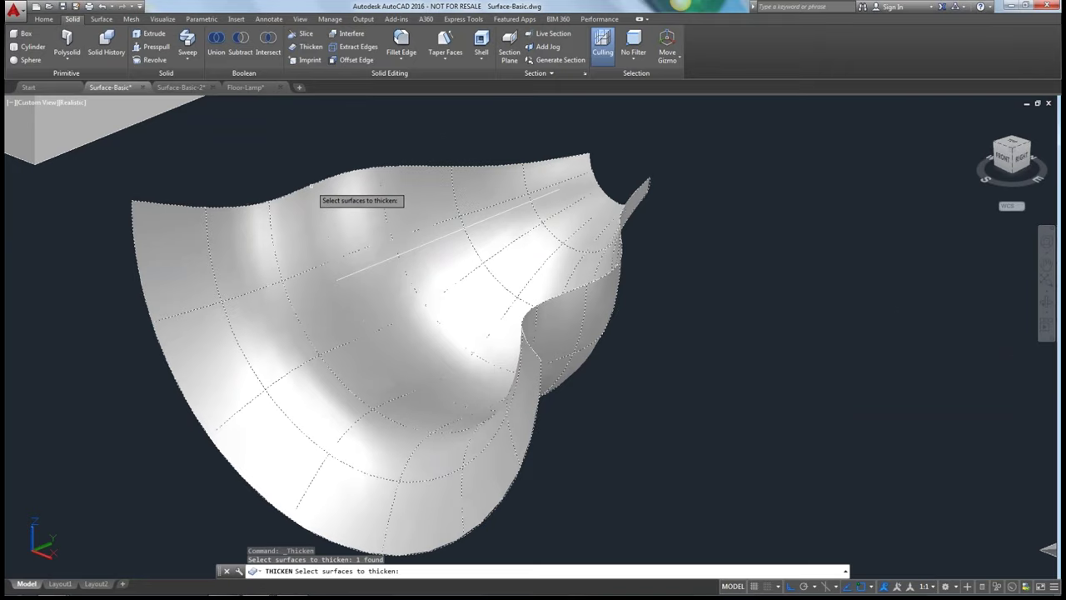
pyautogui.press('Return')
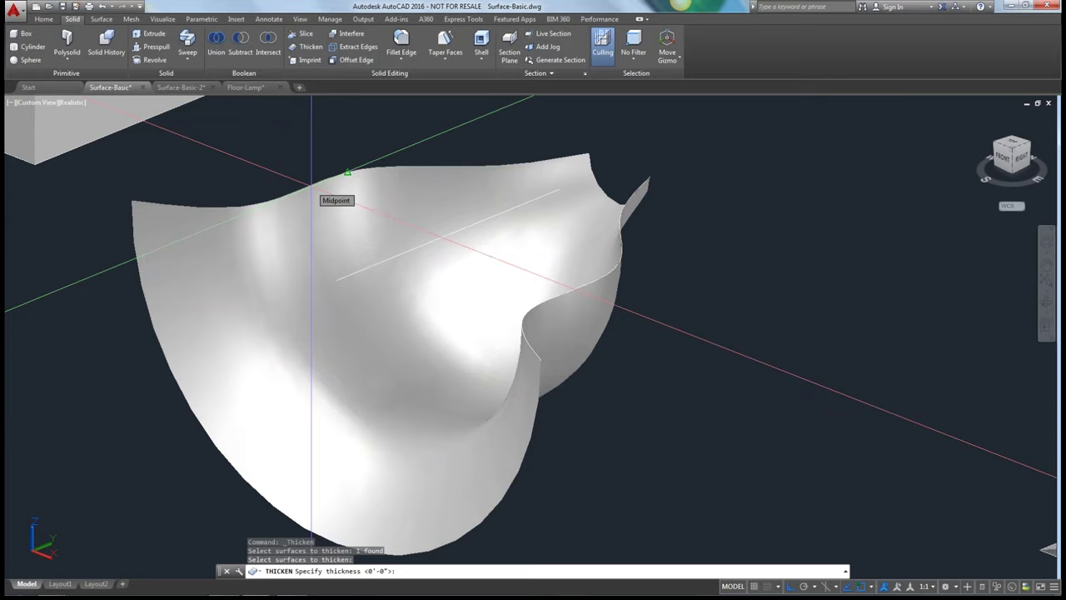
pyautogui.write('1')
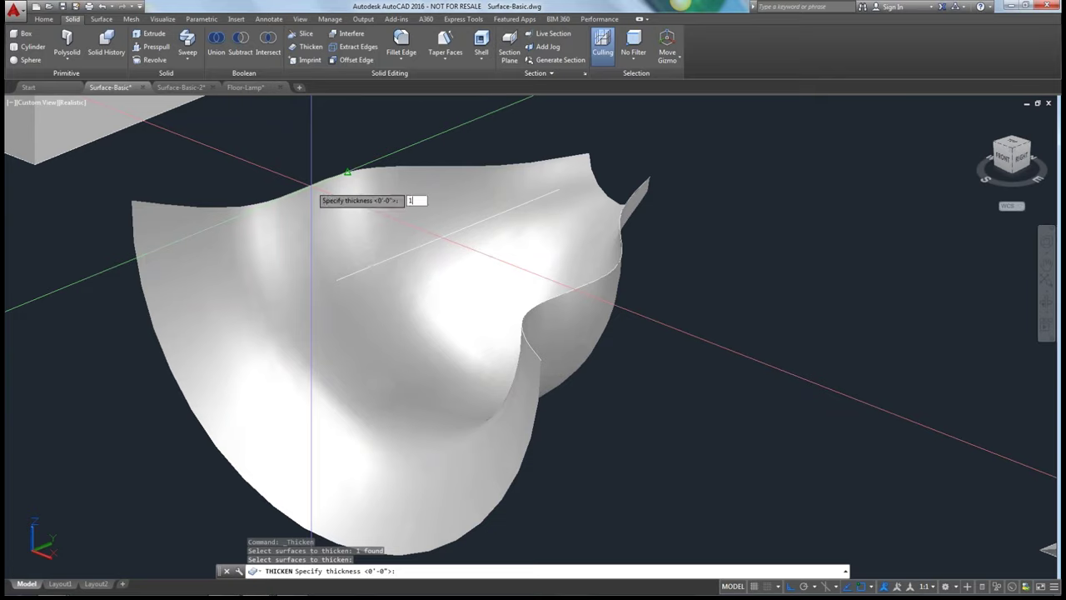
pyautogui.press('Return')
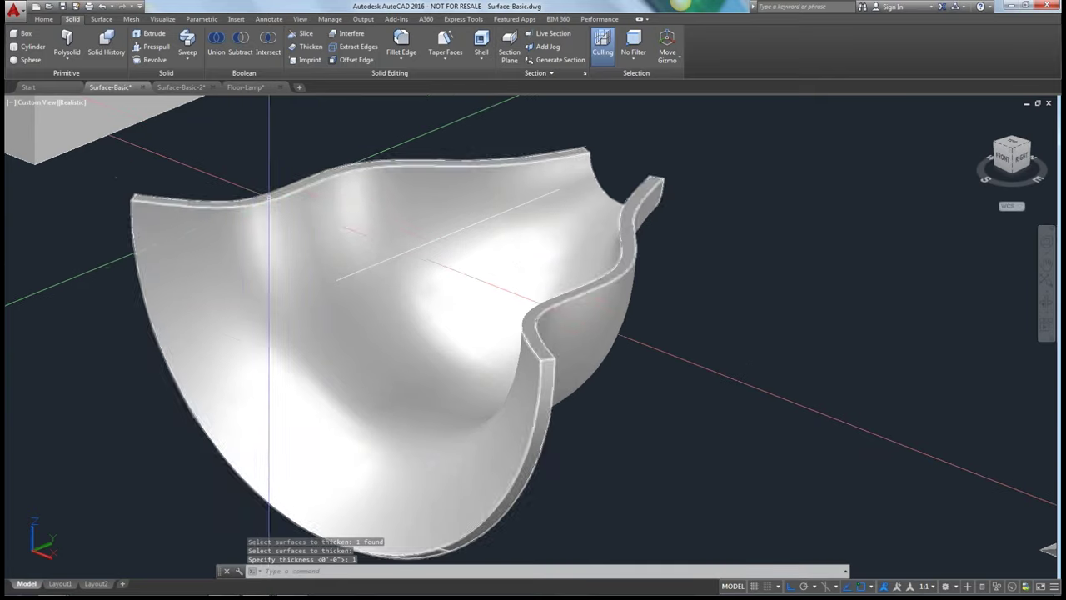
# Inspect the thickened object in the Properties palette, then clear the selection
pyautogui.click(242, 208)
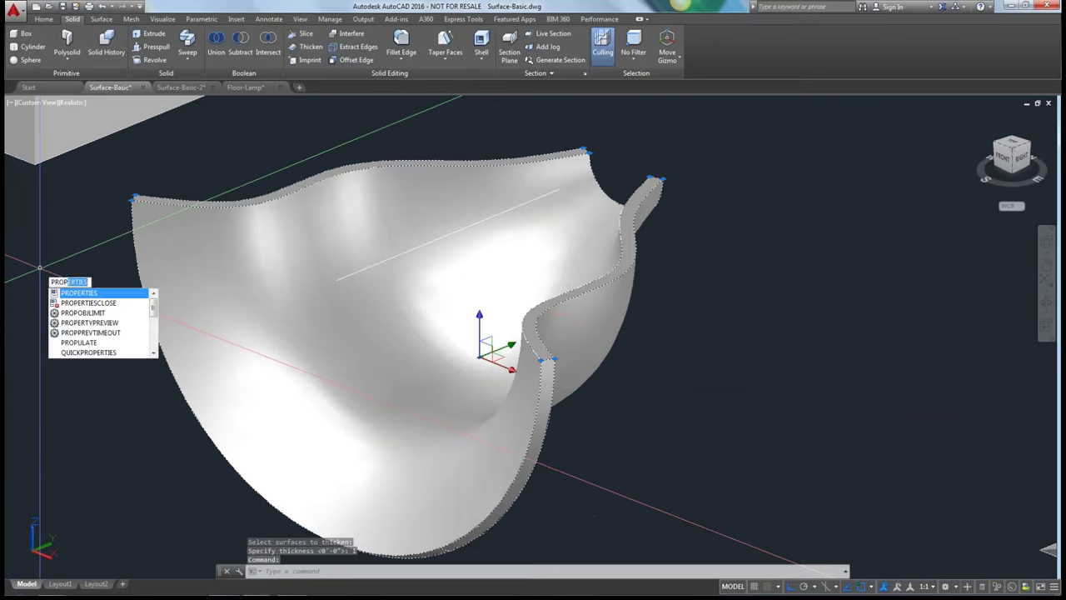
pyautogui.press('Return')
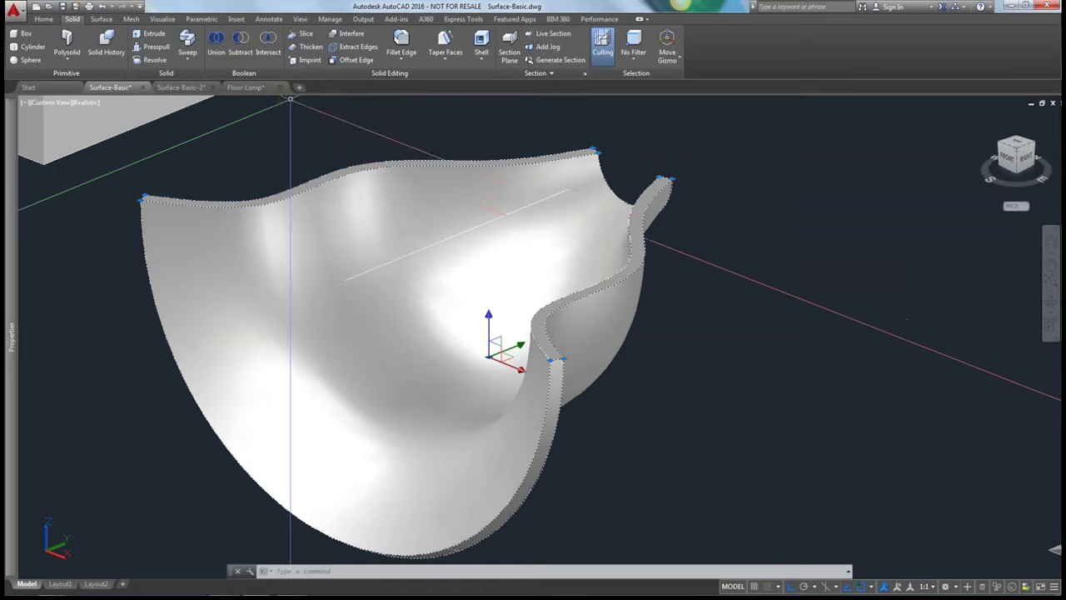
pyautogui.scroll(-4, 281, 131)
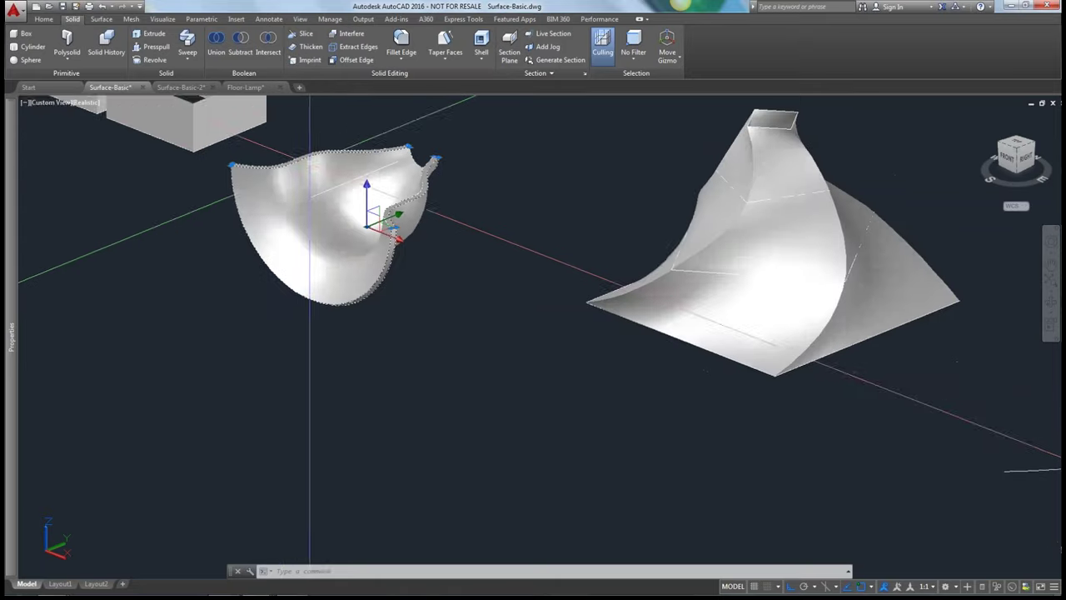
pyautogui.scroll(1, 369, 409)
pyautogui.scroll(-1, 327, 401)
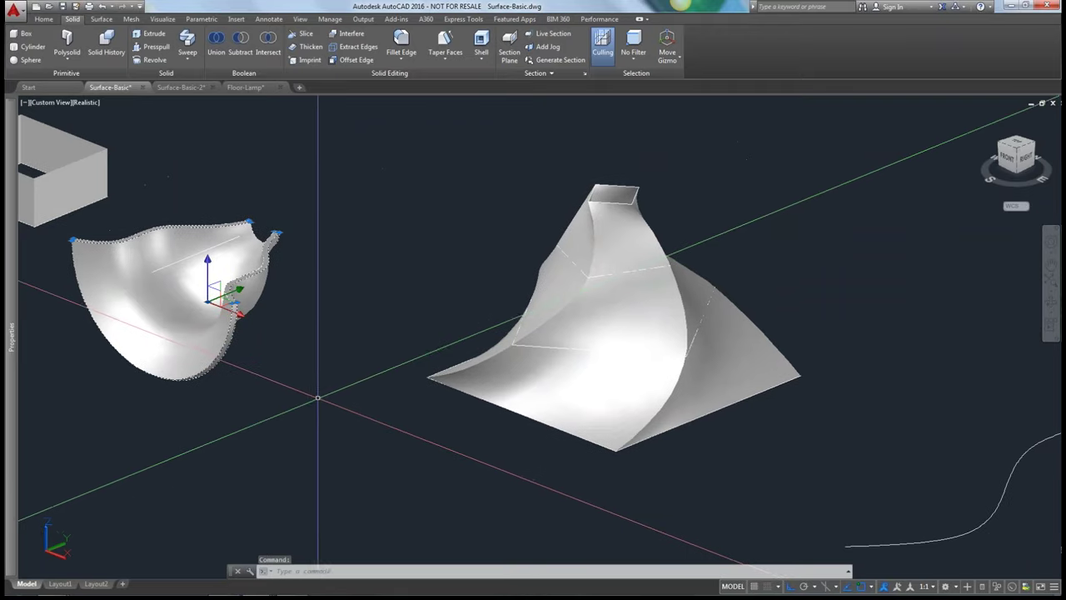
pyautogui.press('Escape')
pyautogui.press('Escape')
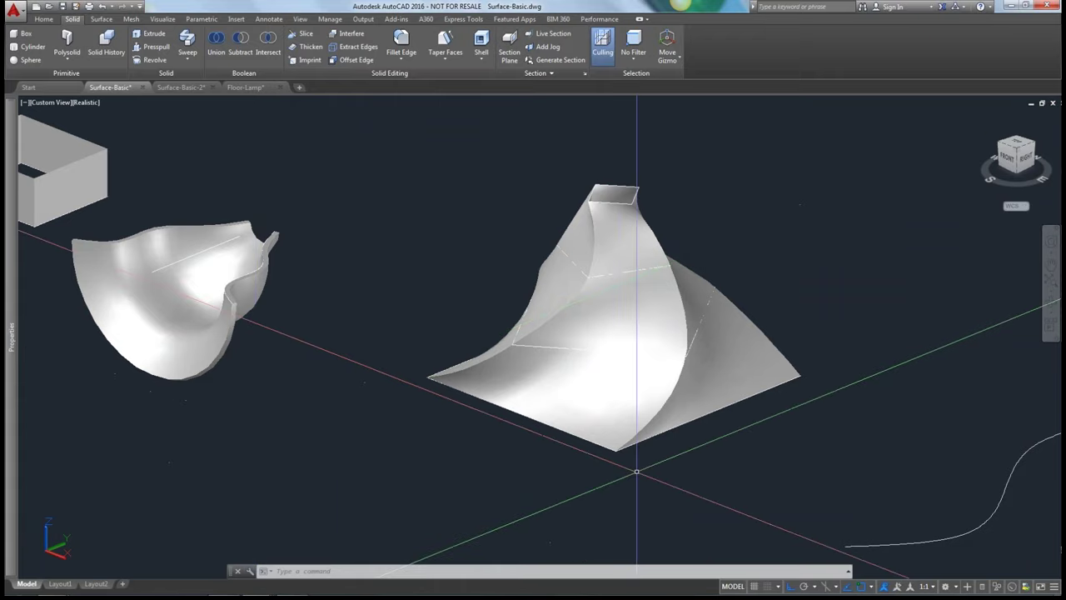
# Switch to the 3D Basics workspace and preview the expanded Edit panel tools
pyautogui.click(959, 587)
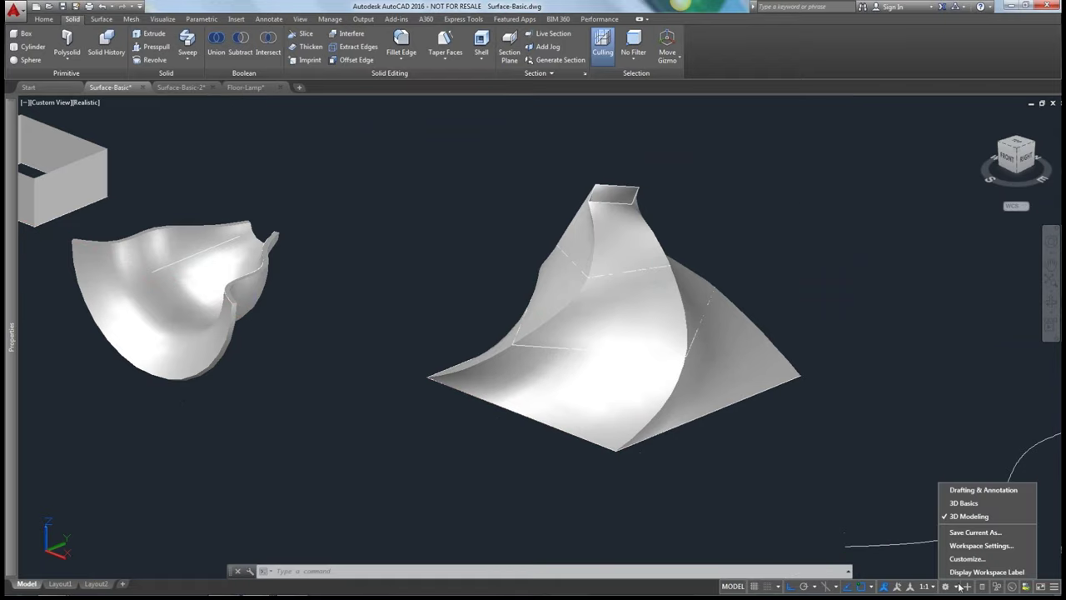
pyautogui.click(958, 503)
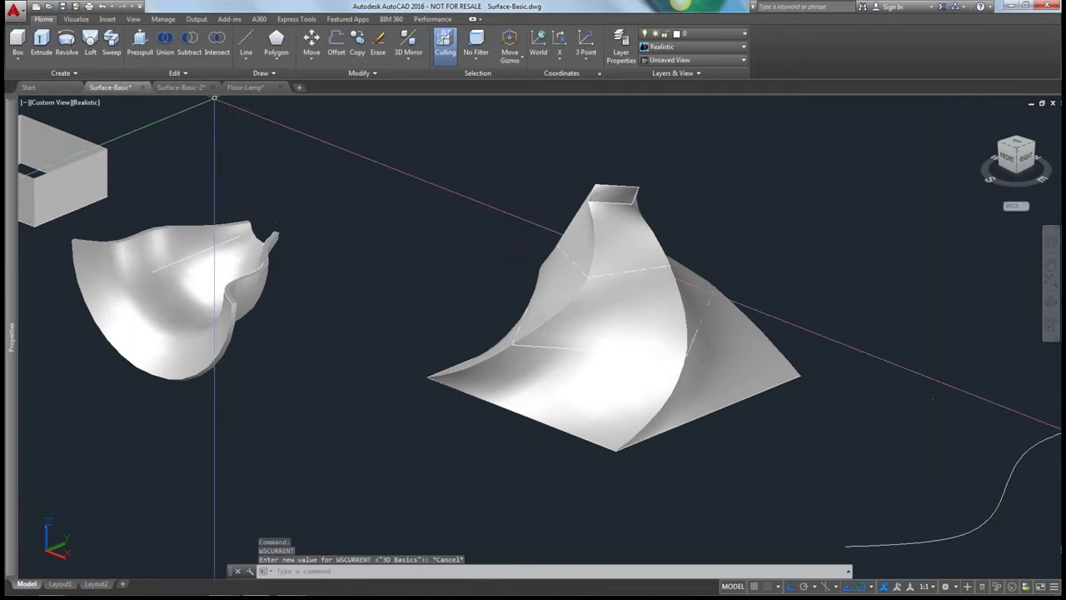
pyautogui.click(185, 73)
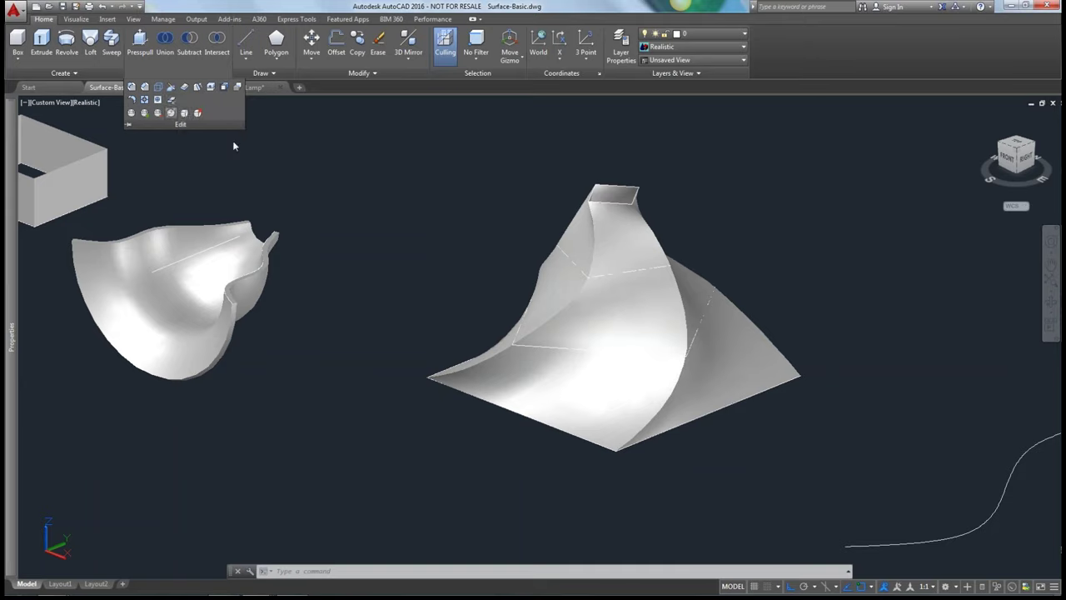
pyautogui.click(348, 196)
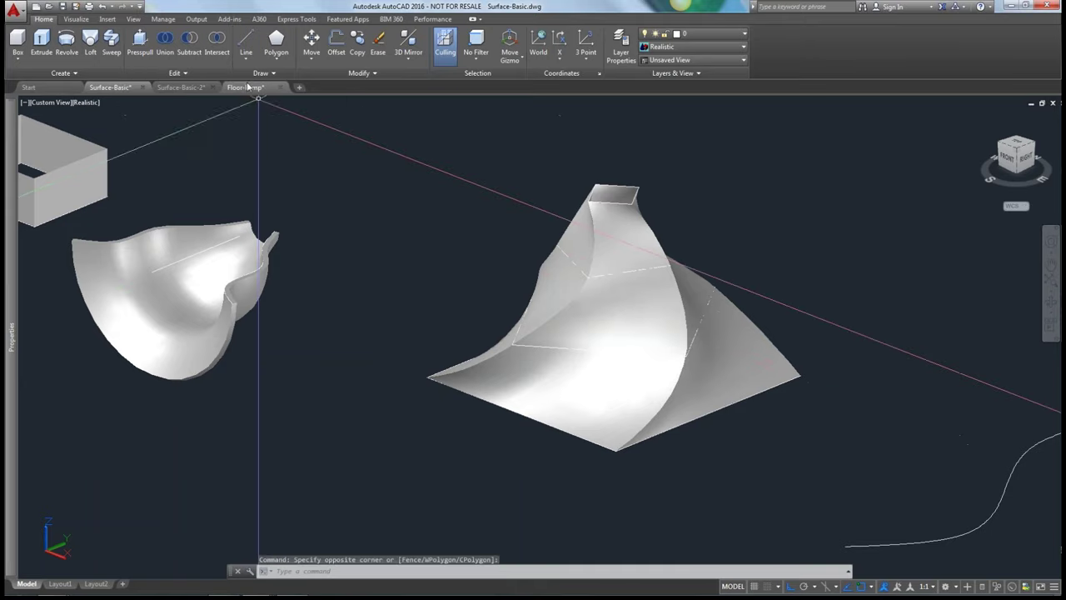
# Zoom and pan the view, dismissing a stray window selection
pyautogui.moveTo(247, 89)
pyautogui.scroll(-8, 441, 325)
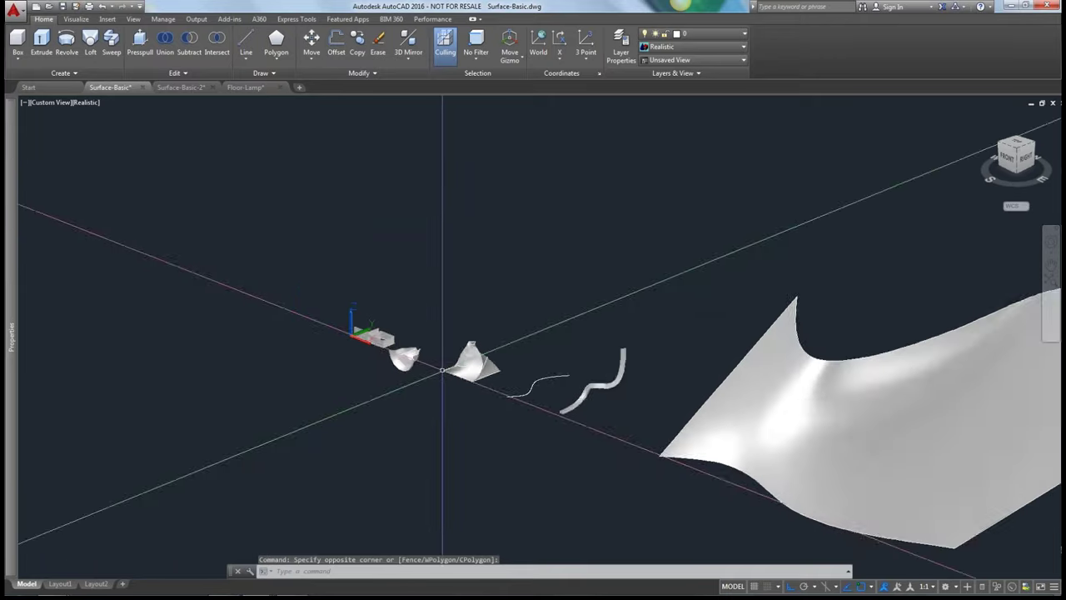
pyautogui.moveTo(523, 369); pyautogui.dragTo(481, 328, button='middle')
pyautogui.click(108, 107)
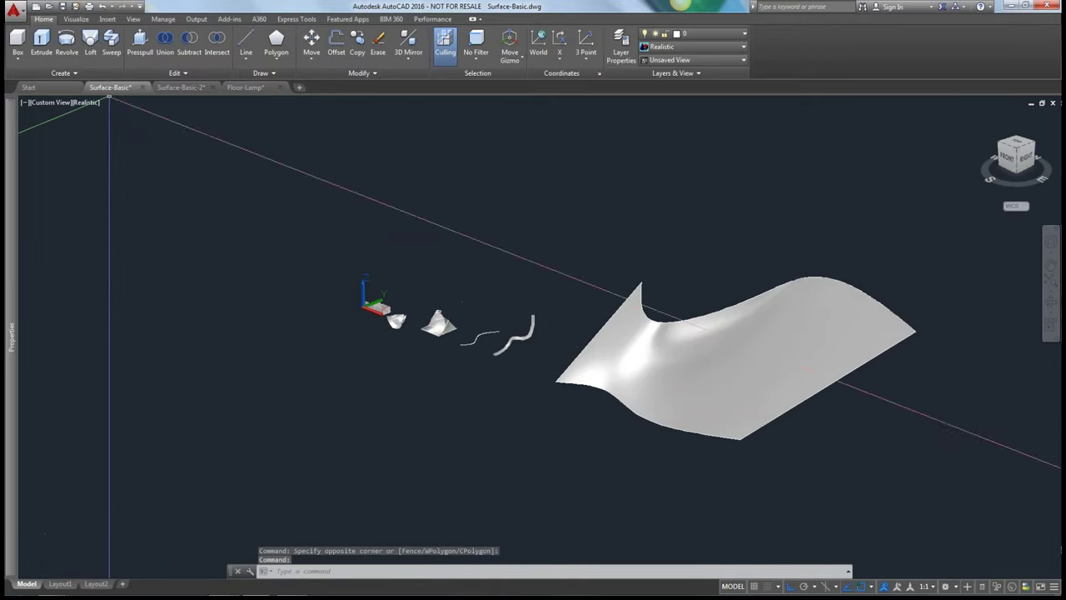
# Open the Floor-Lamp drawing and zoom, pan and orbit onto its stacked circle profiles
pyautogui.click(256, 92)
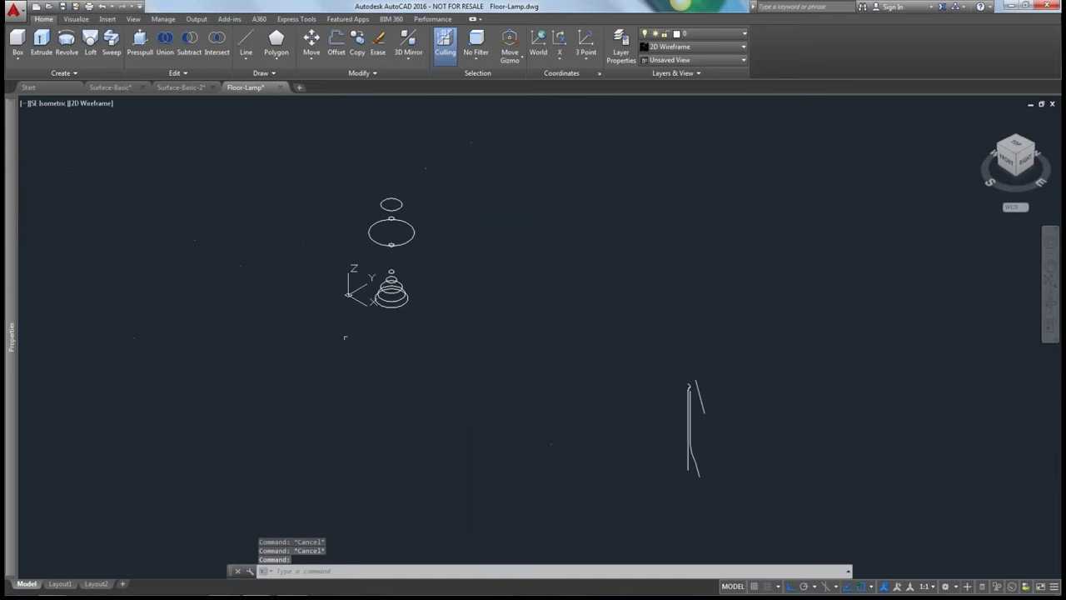
pyautogui.scroll(4, 330, 267)
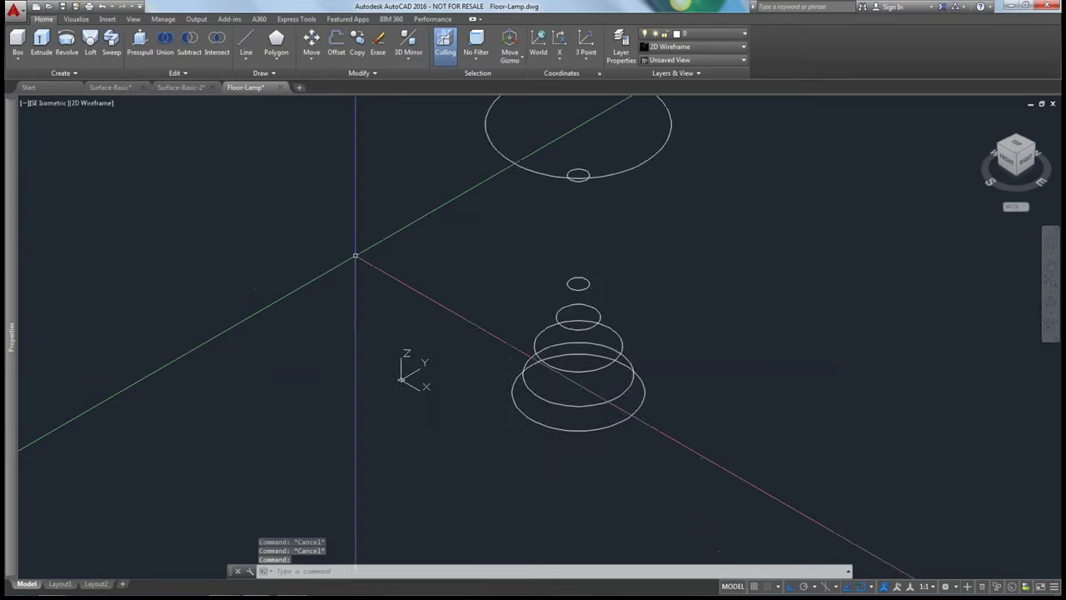
pyautogui.scroll(-2, 357, 255)
pyautogui.moveTo(405, 291); pyautogui.dragTo(381, 381, button='middle')
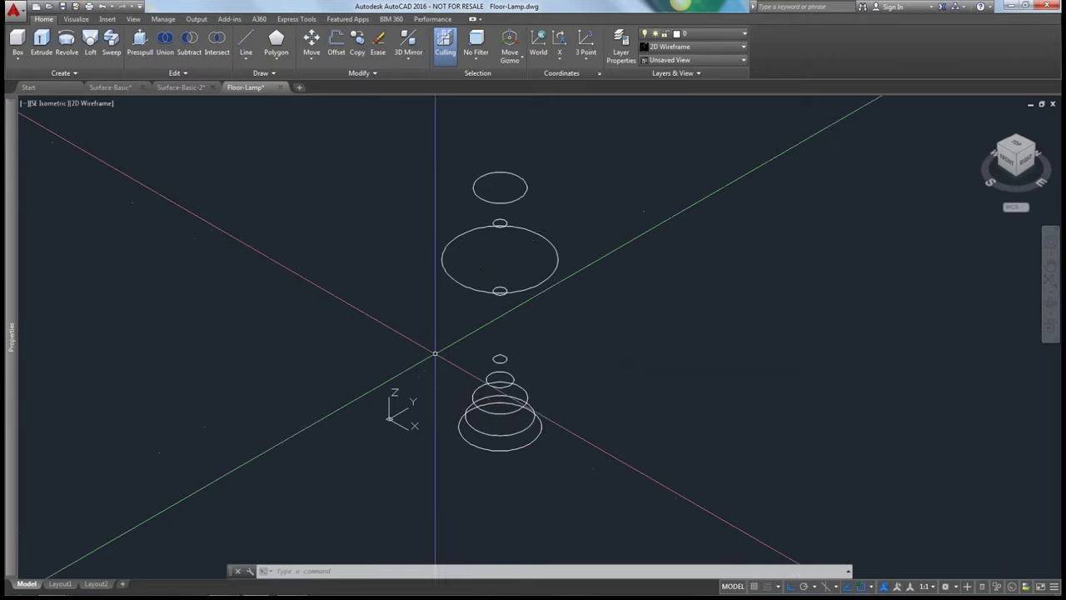
pyautogui.moveTo(409, 385)
pyautogui.keyDown('shift'); pyautogui.mouseDown(button='middle')
pyautogui.moveTo(485, 345)
pyautogui.moveTo(602, 357)
pyautogui.moveTo(495, 350)
pyautogui.moveTo(388, 317)
pyautogui.moveTo(387, 298)
pyautogui.moveTo(359, 364)
pyautogui.moveTo(400, 371)
pyautogui.mouseUp(button='middle'); pyautogui.keyUp('shift')
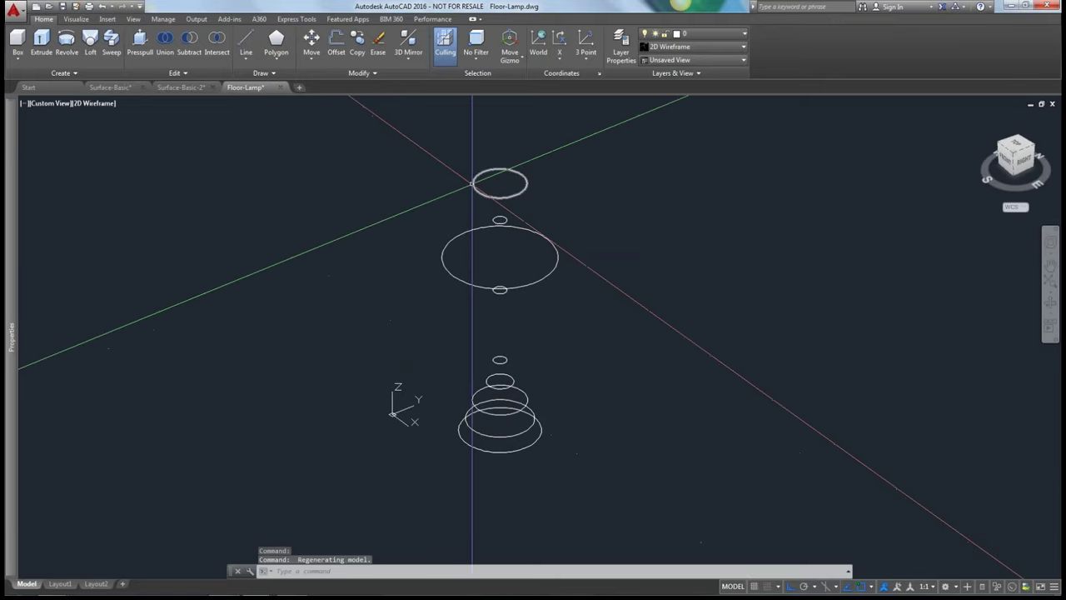
pyautogui.click(472, 181)
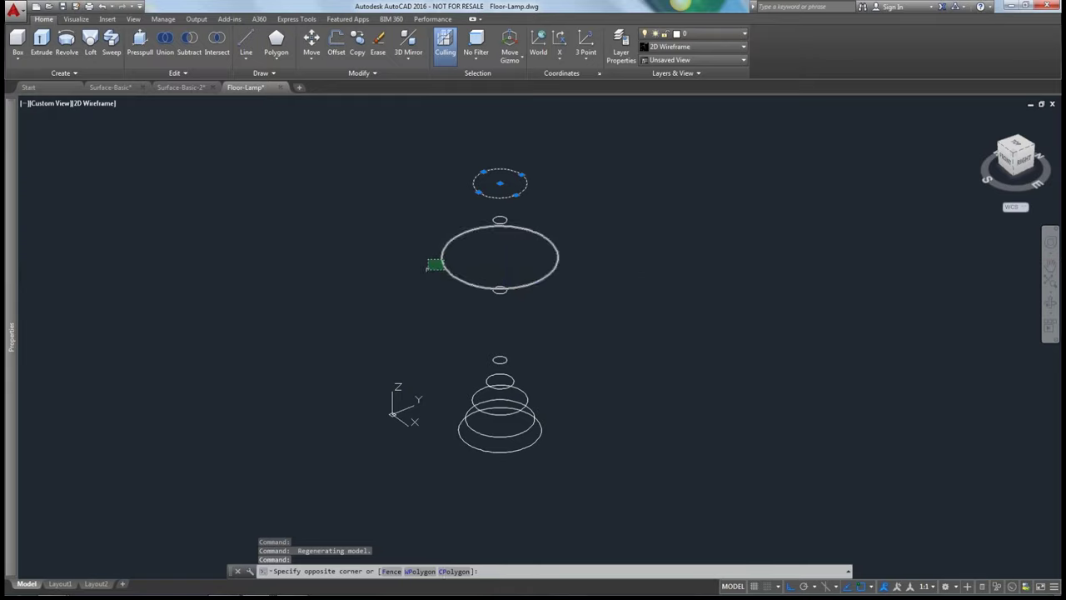
pyautogui.press('Escape')
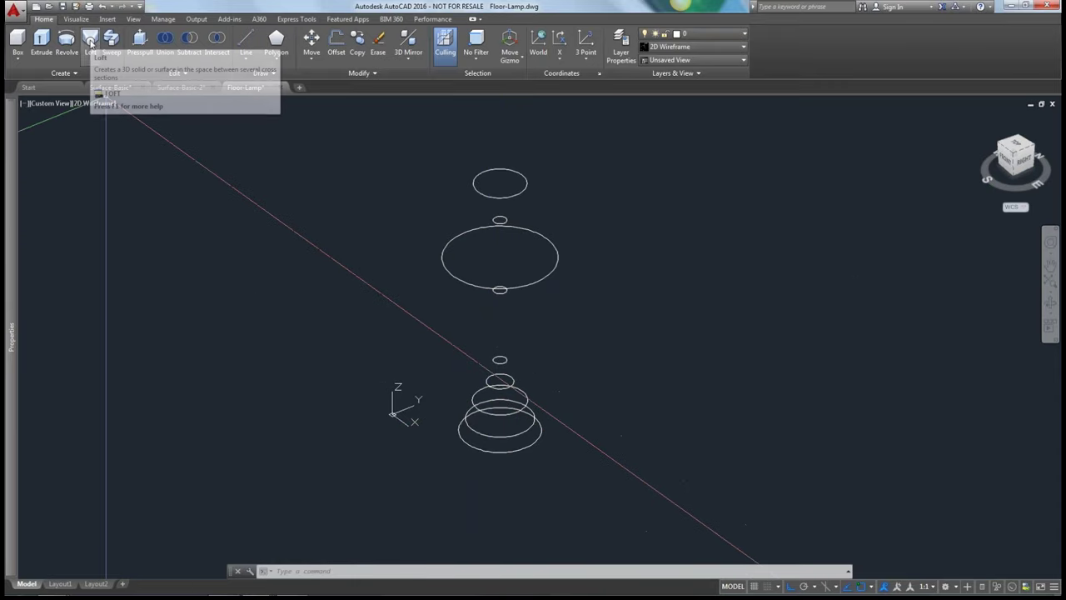
# Loft the seven stacked circles, from the largest bottom one upward, into the flared base and stem
pyautogui.click(90, 41)
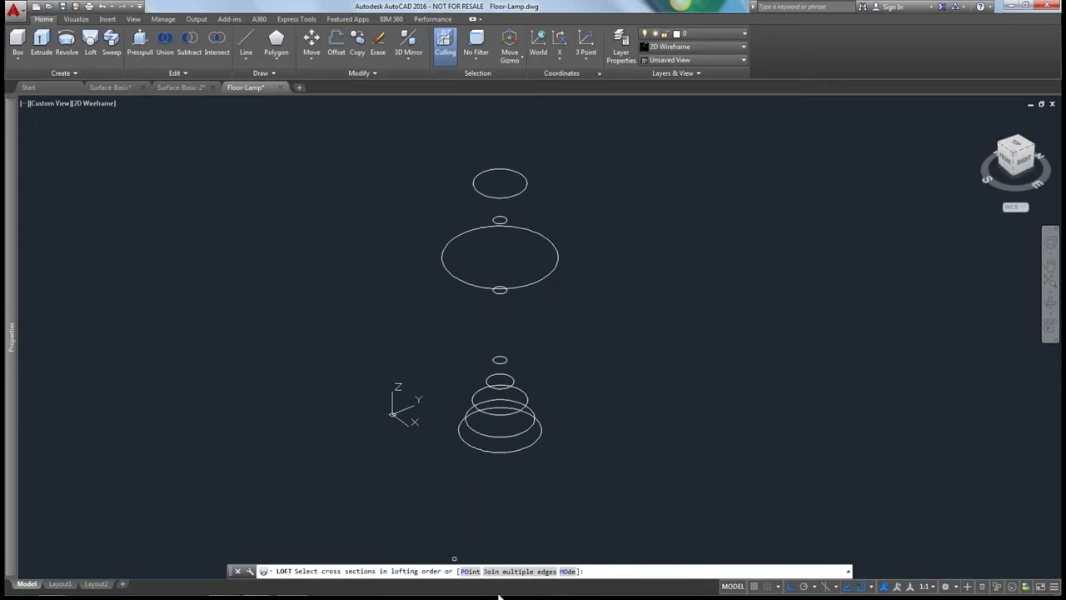
pyautogui.write('MO')
pyautogui.press('Return')
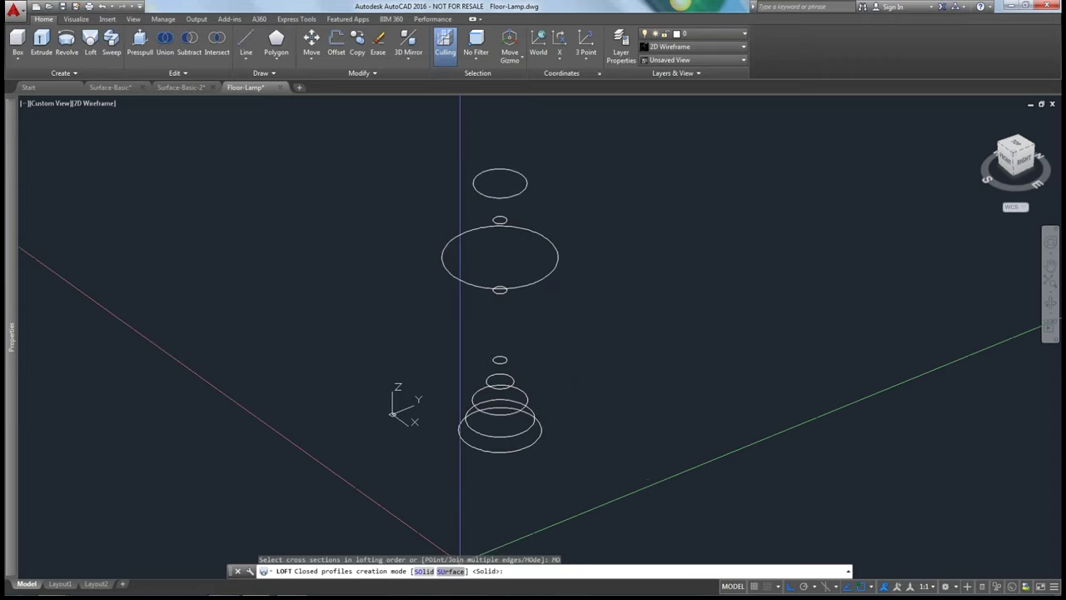
pyautogui.click(450, 572)
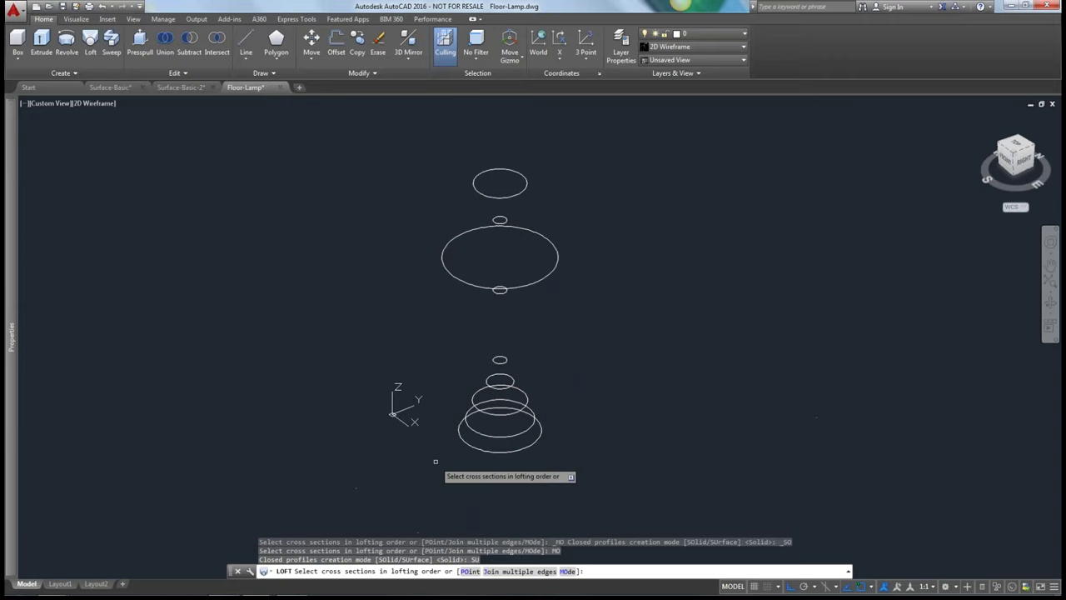
pyautogui.click(475, 442)
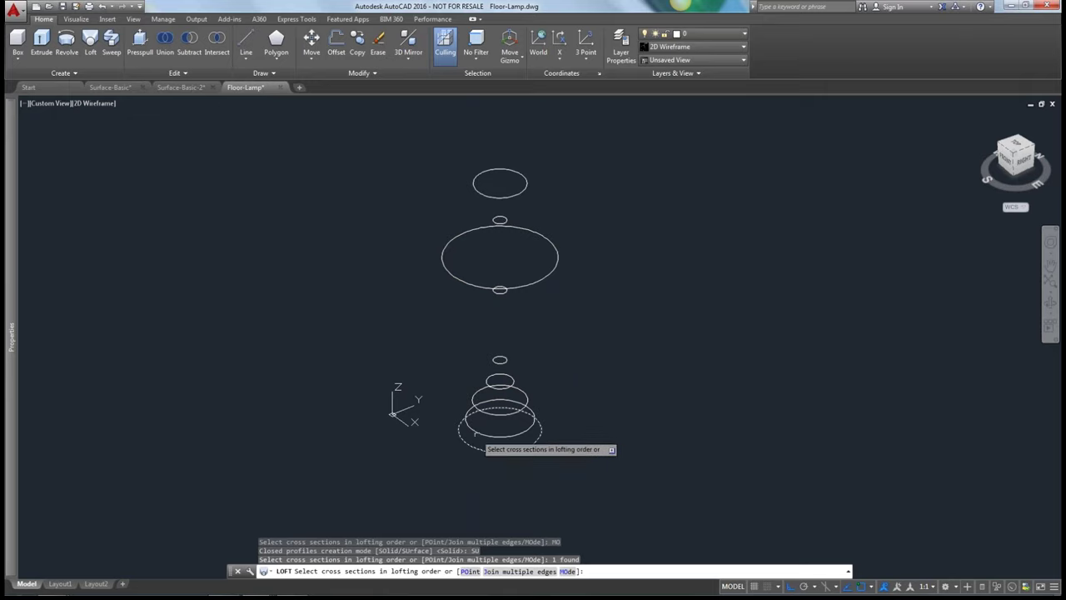
pyautogui.click(476, 434)
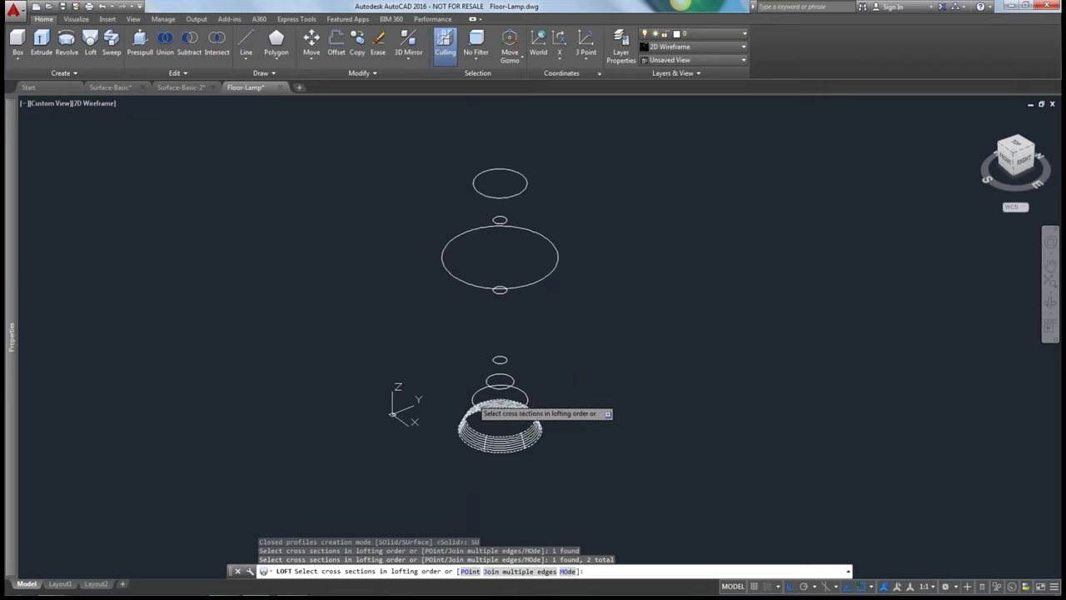
pyautogui.click(473, 398)
pyautogui.click(488, 382)
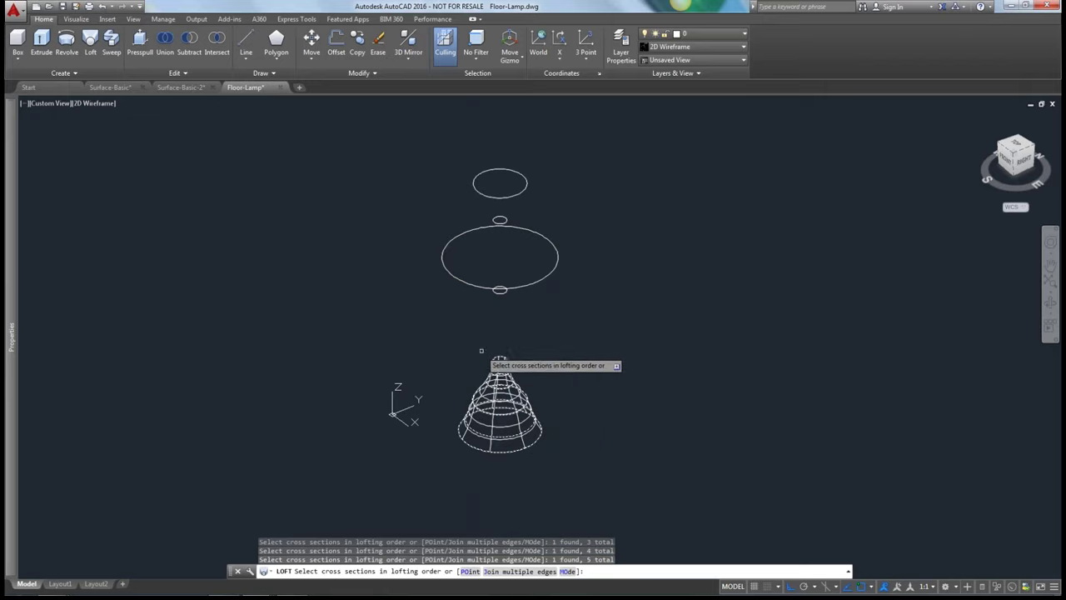
pyautogui.click(499, 289)
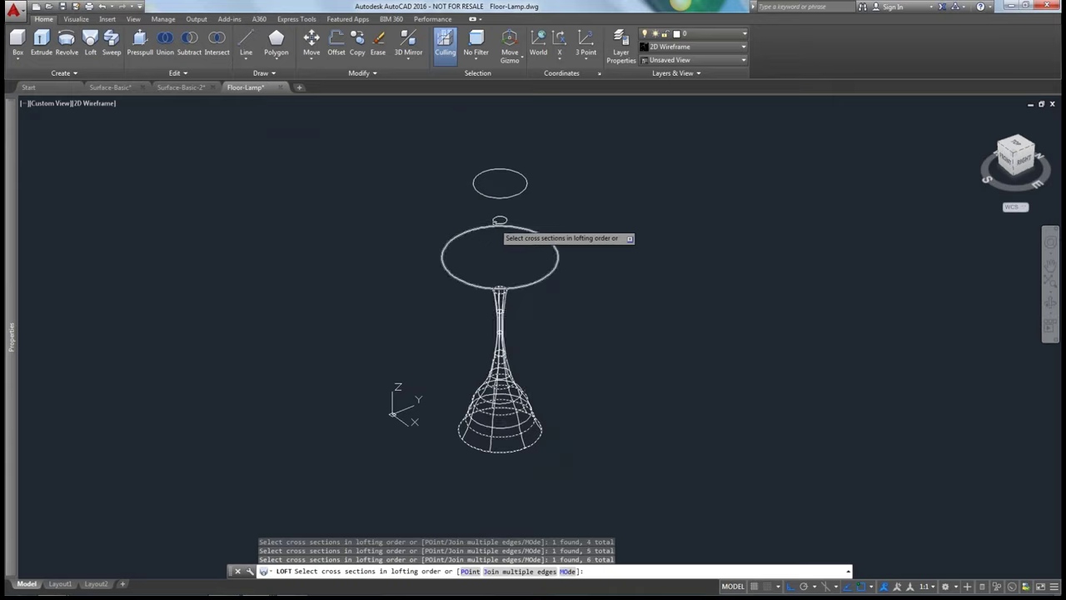
pyautogui.click(500, 219)
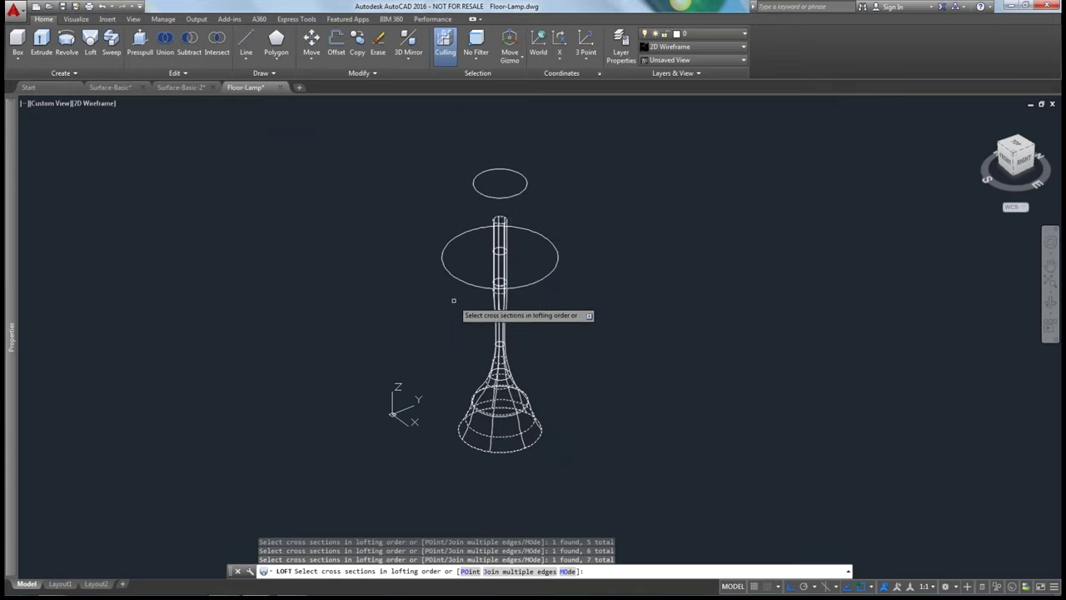
pyautogui.press('Return')
pyautogui.press('Return')
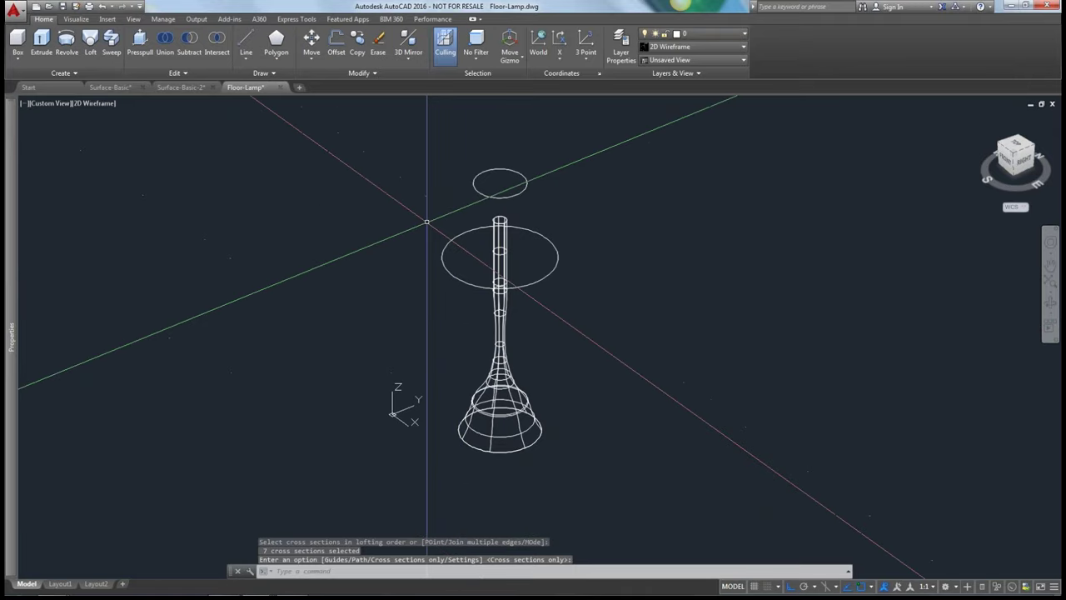
pyautogui.click(92, 40)
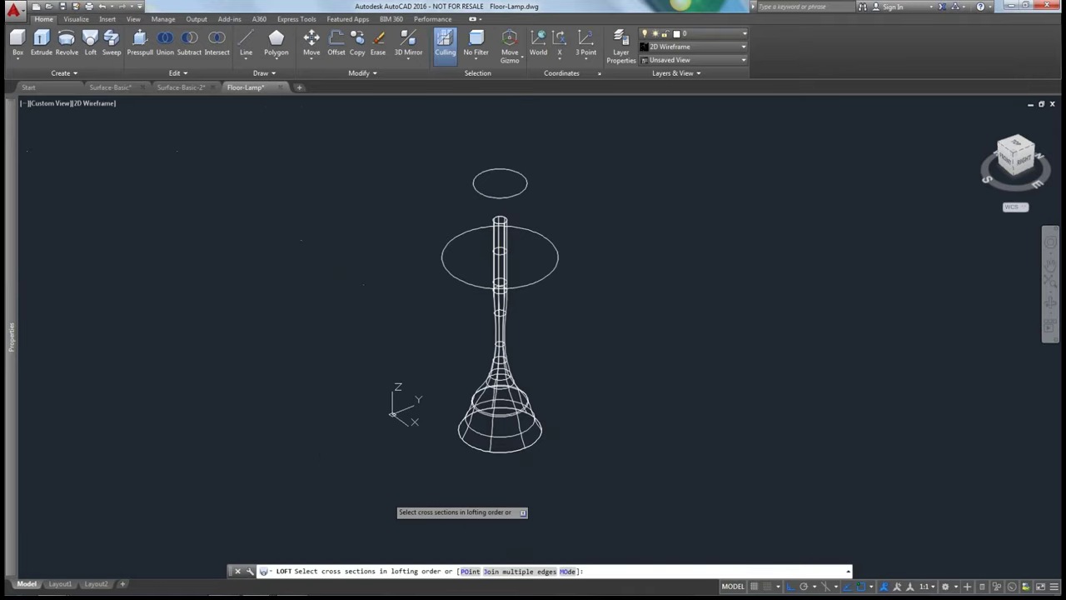
# Loft a surface lampshade between the top ellipse and the large ellipse, then orbit to check it
pyautogui.write('MO')
pyautogui.press('Return')
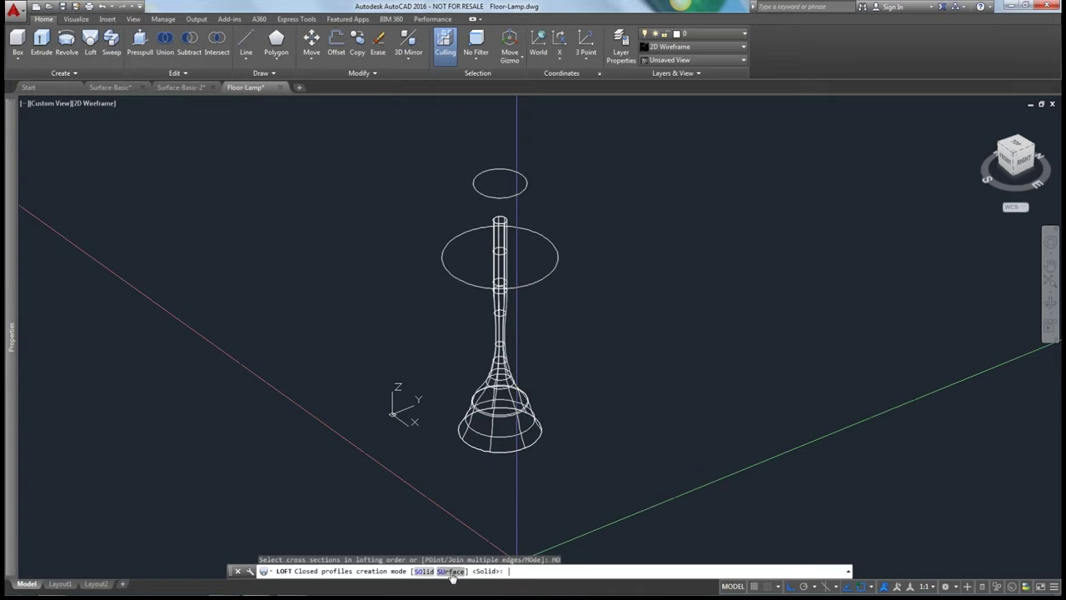
pyautogui.click(450, 572)
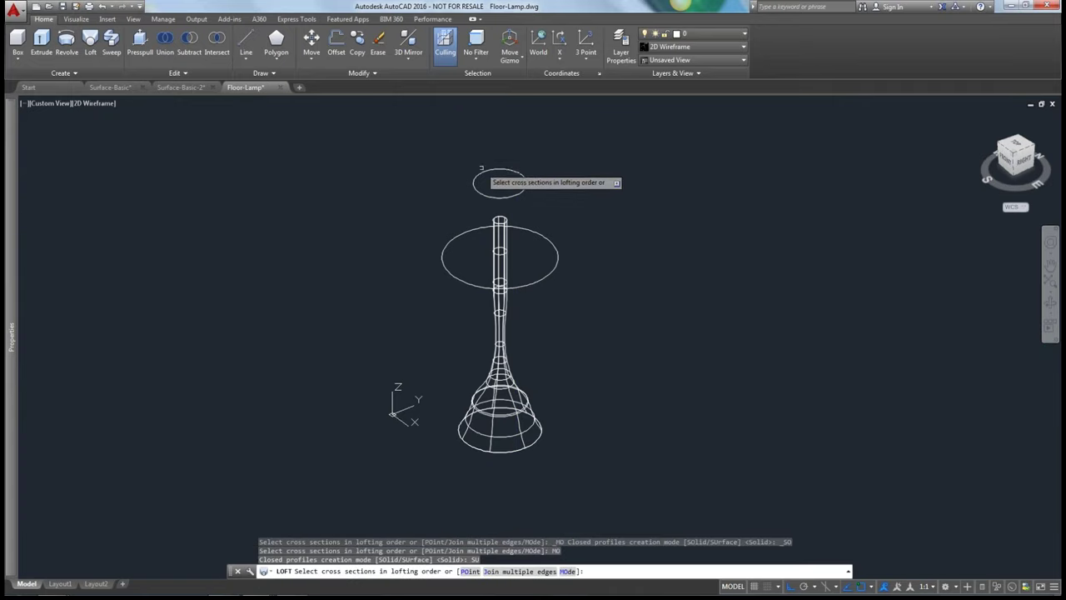
pyautogui.click(480, 169)
pyautogui.click(442, 257)
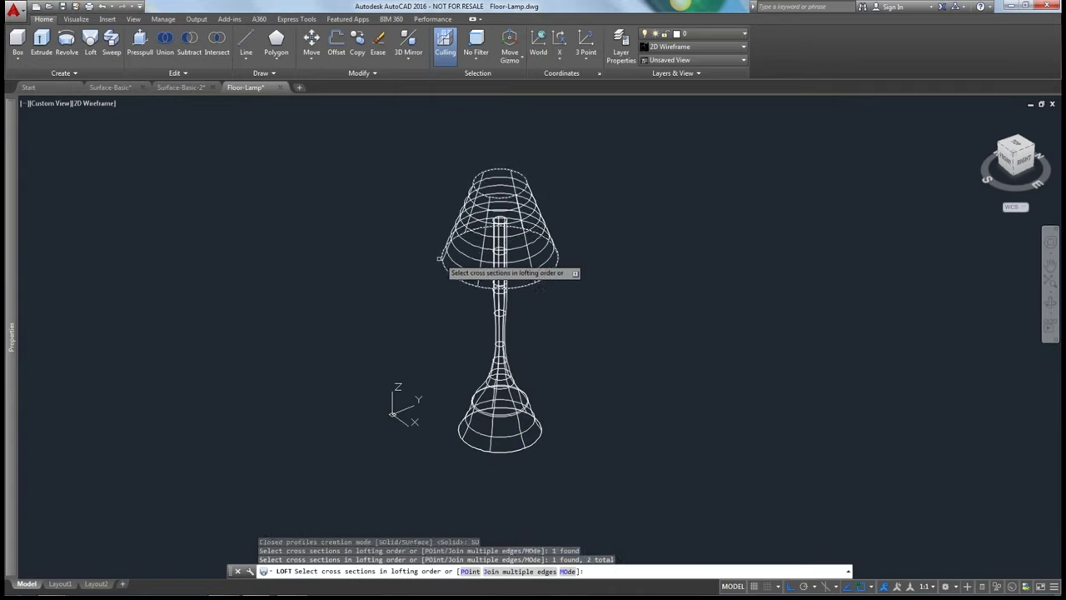
pyautogui.press('Return')
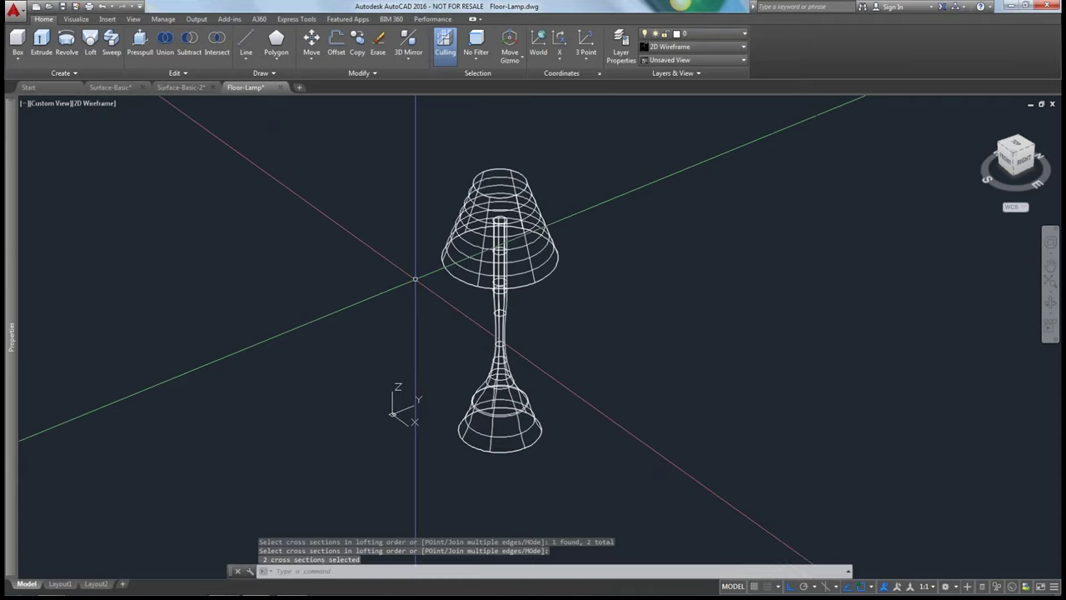
pyautogui.keyDown('shift'); pyautogui.moveTo(345, 369); pyautogui.dragTo(292, 374, button='middle'); pyautogui.keyUp('shift')
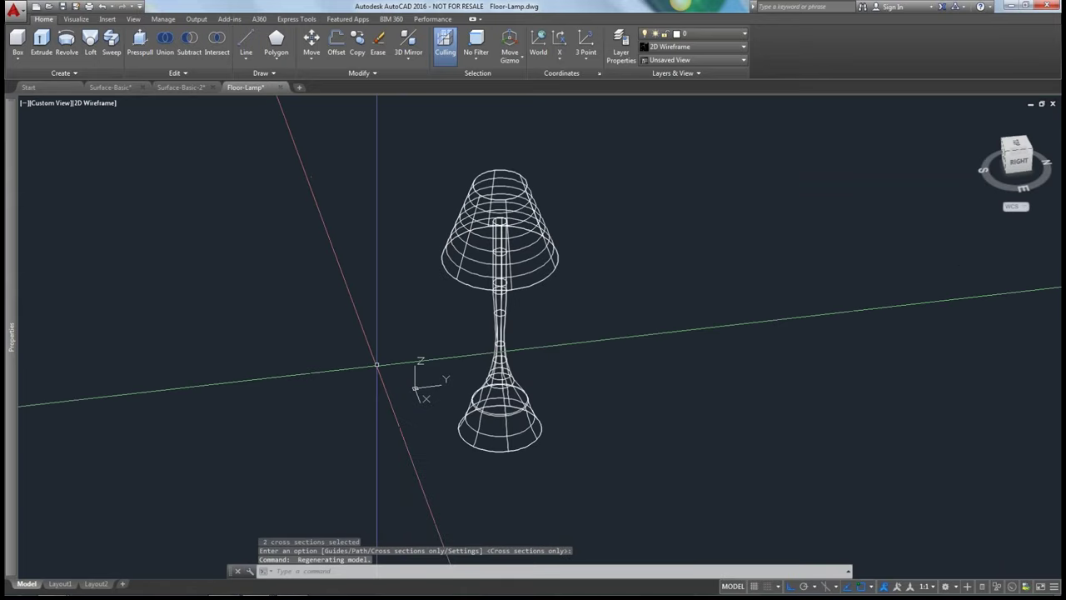
pyautogui.keyDown('shift'); pyautogui.moveTo(388, 362); pyautogui.dragTo(402, 356, button='middle'); pyautogui.keyUp('shift')
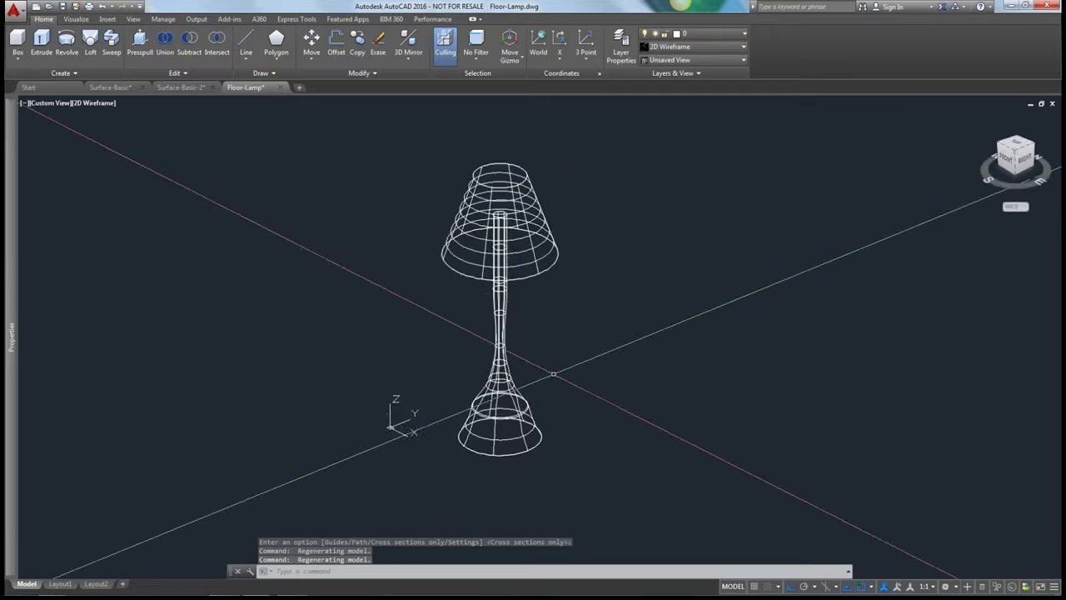
pyautogui.scroll(-3, 603, 400)
pyautogui.scroll(5, 99, 199)
pyautogui.moveTo(100, 199); pyautogui.dragTo(329, 372, button='middle')
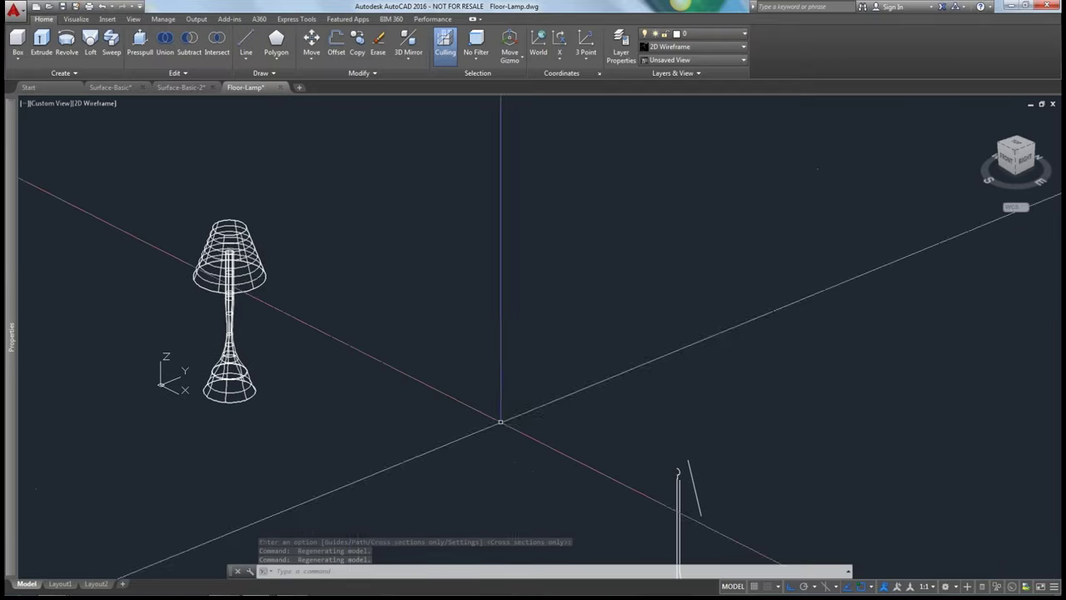
# Revolve the lamp outline profile 360° as a surface about its vertical edge
pyautogui.moveTo(500, 419); pyautogui.dragTo(364, 194, button='middle')
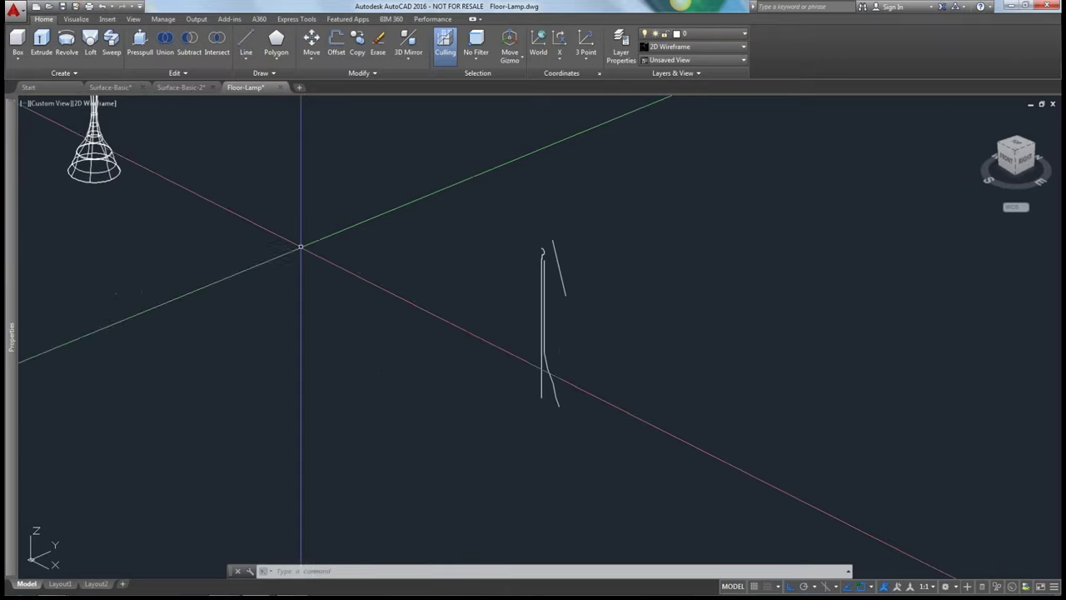
pyautogui.scroll(4, 530, 271)
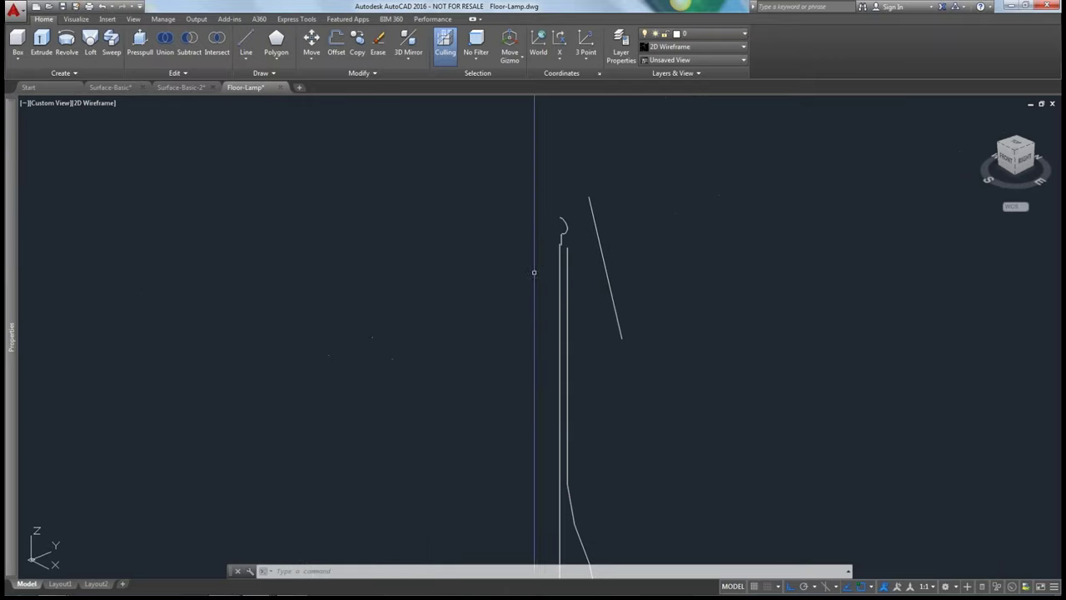
pyautogui.scroll(-2, 500, 281)
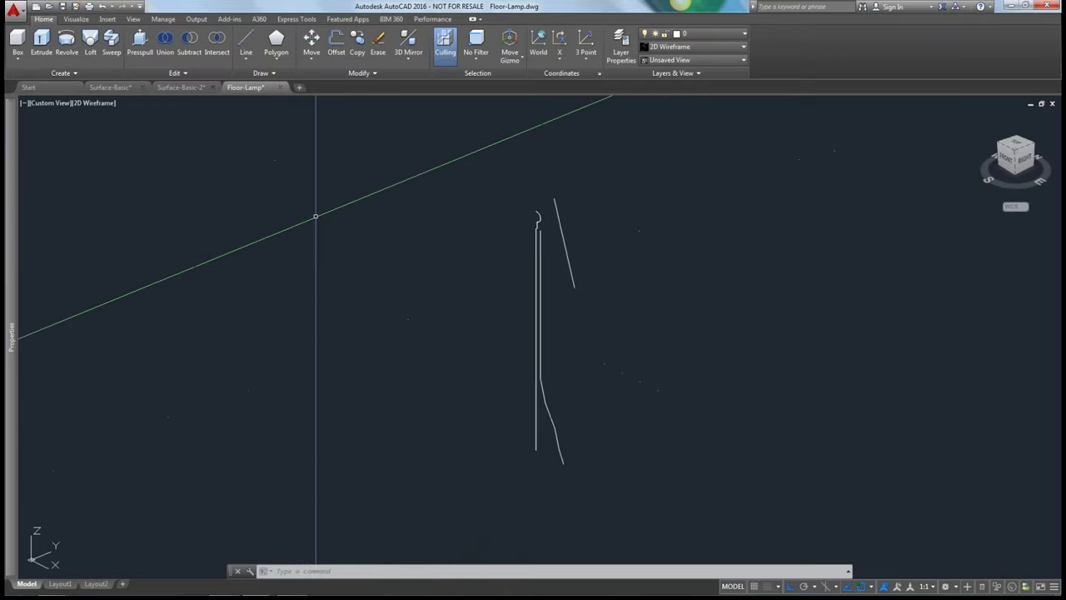
pyautogui.click(69, 52)
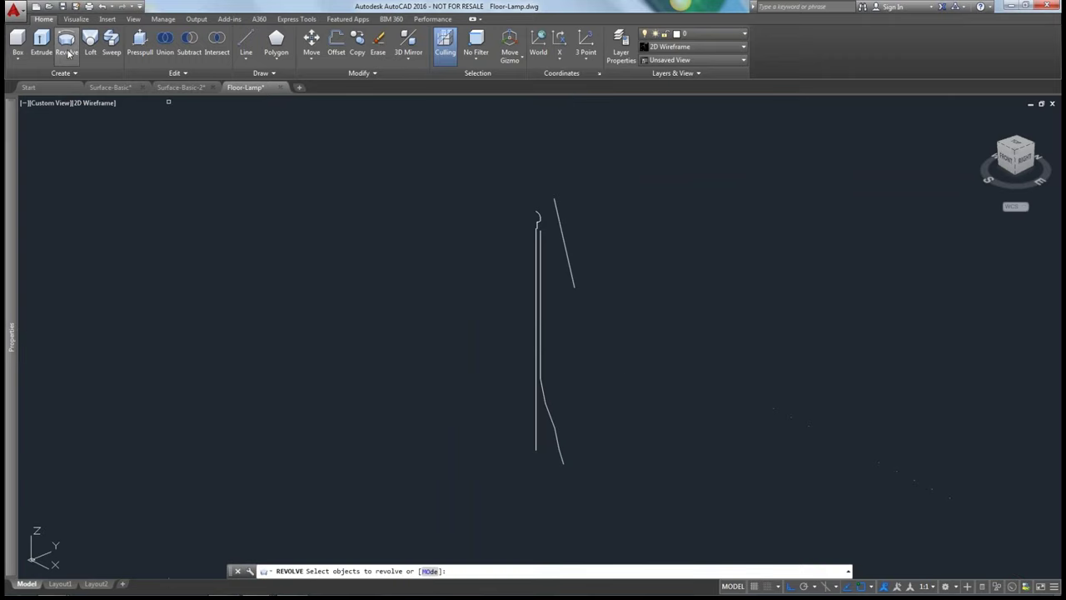
pyautogui.click(429, 571)
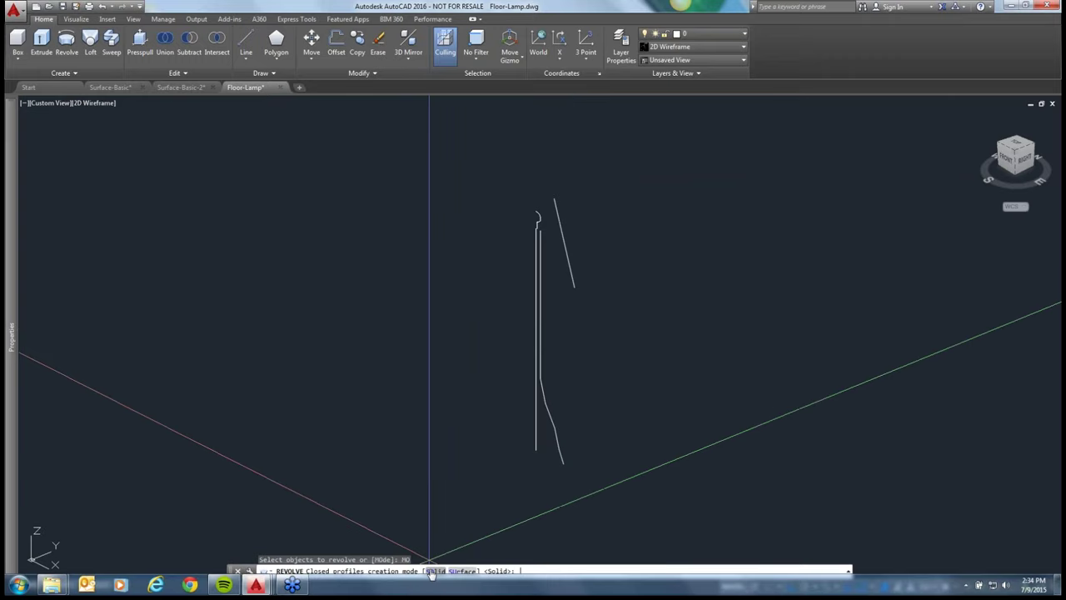
pyautogui.click(461, 578)
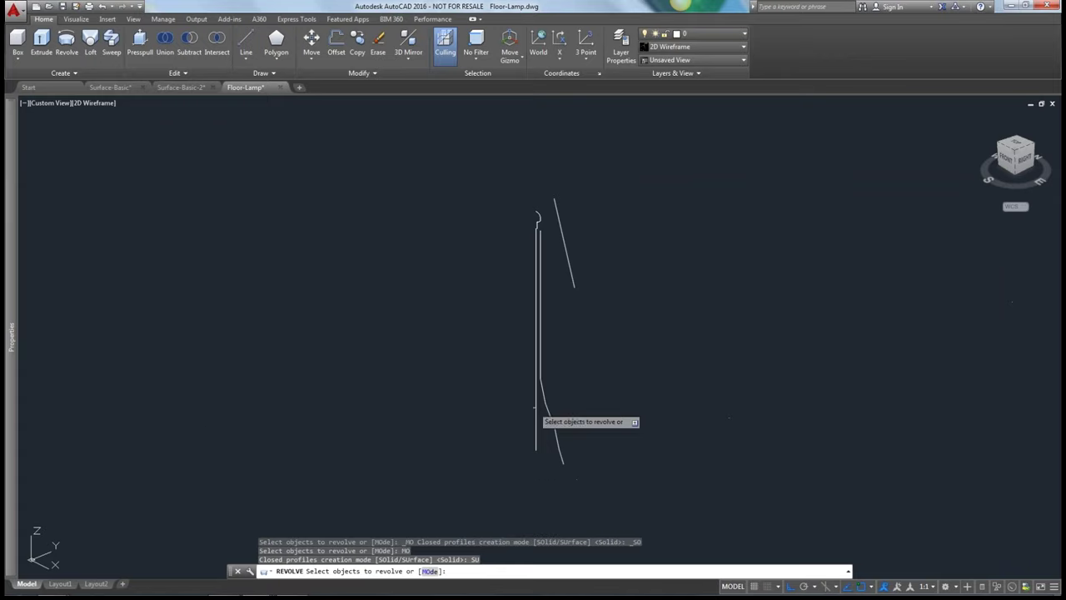
pyautogui.click(545, 400)
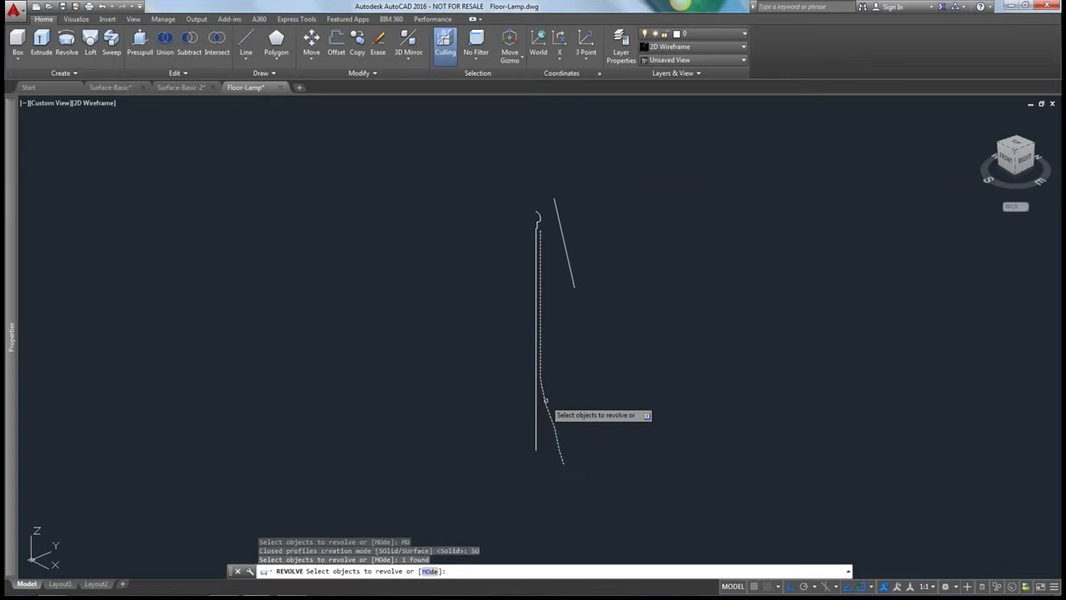
pyautogui.press('Return')
pyautogui.click(538, 451)
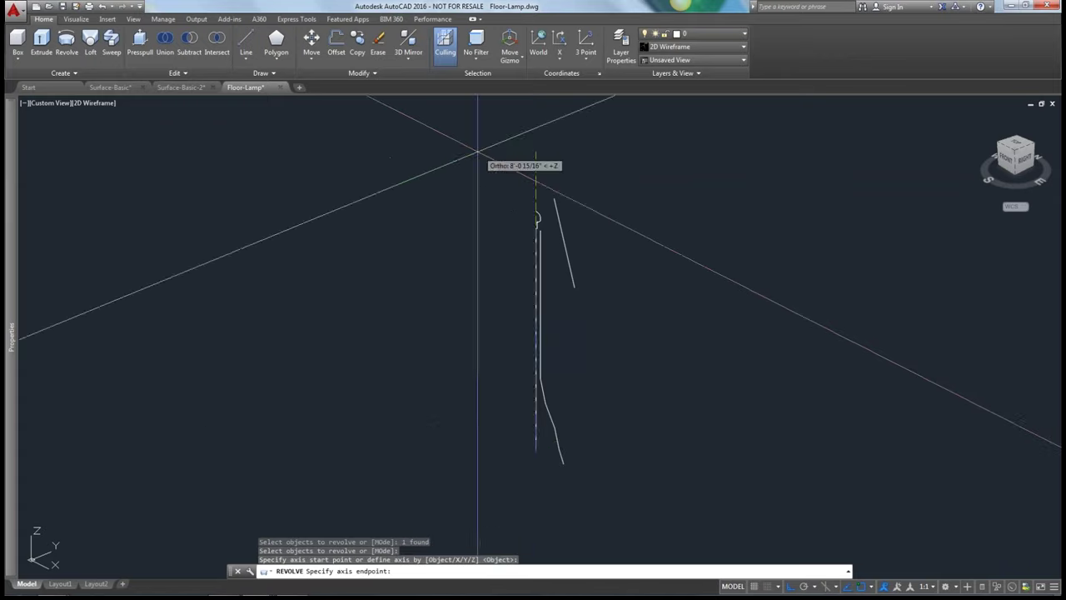
pyautogui.scroll(3, 523, 225)
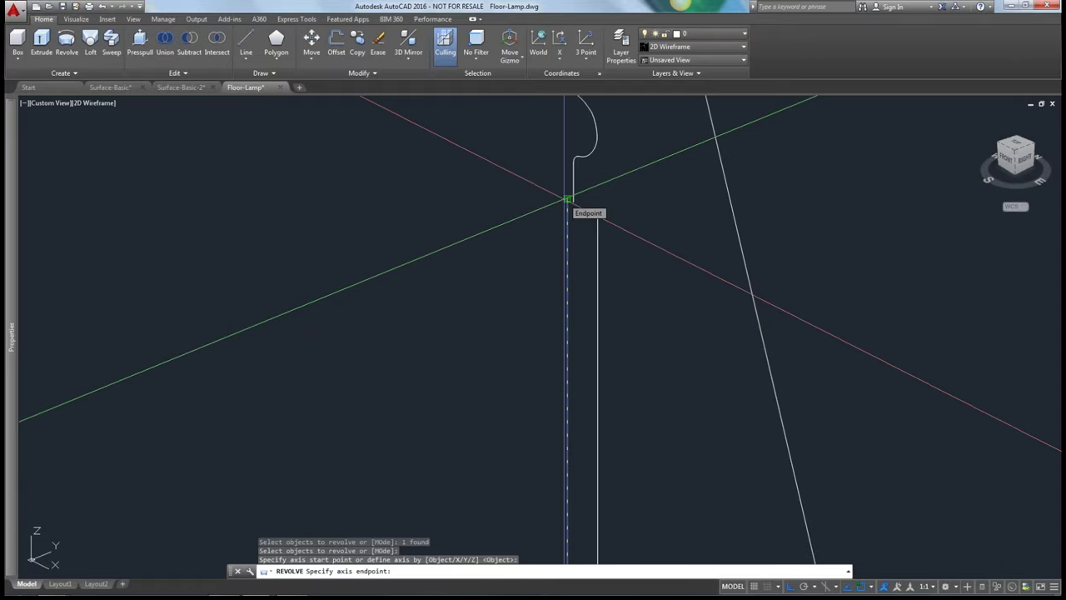
pyautogui.click(568, 199)
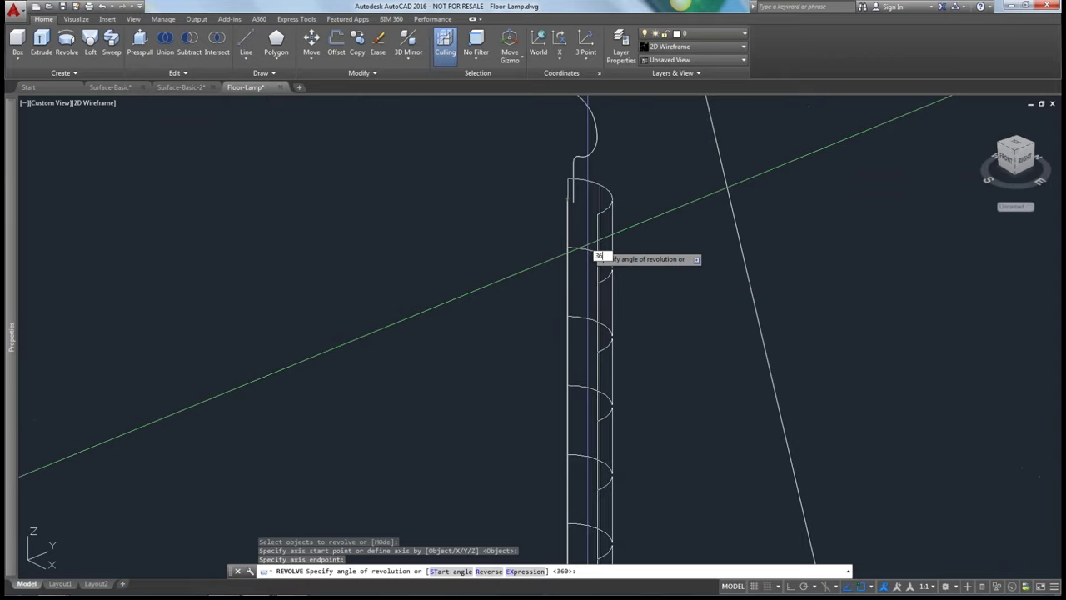
pyautogui.press('Return')
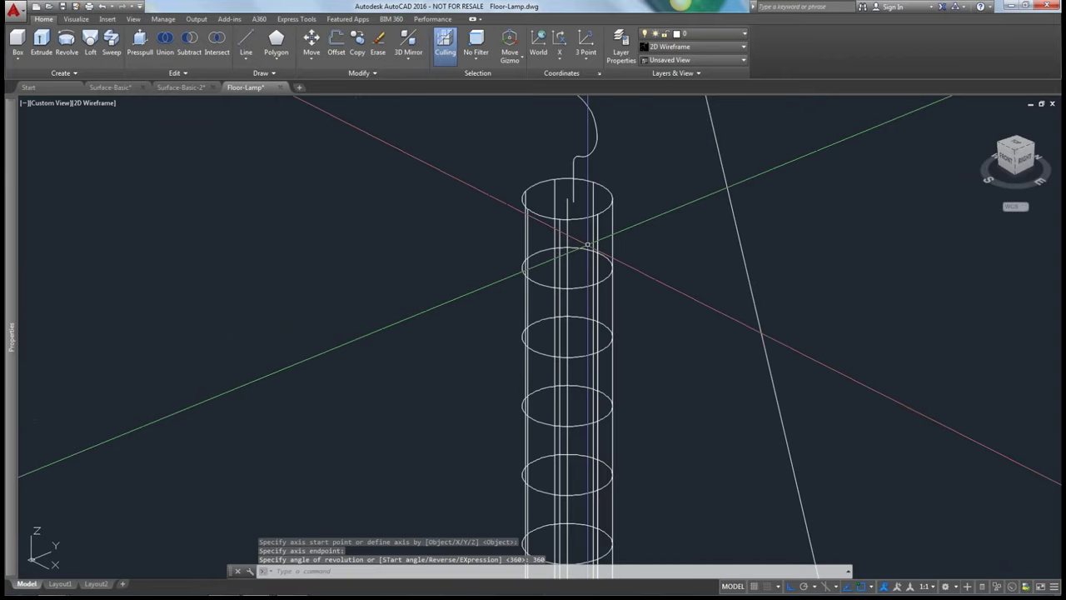
# Zoom and pan to inspect both lamp models and the top of the revolved stem
pyautogui.scroll(-3, 433, 337)
pyautogui.scroll(2, 428, 374)
pyautogui.scroll(-2, 641, 191)
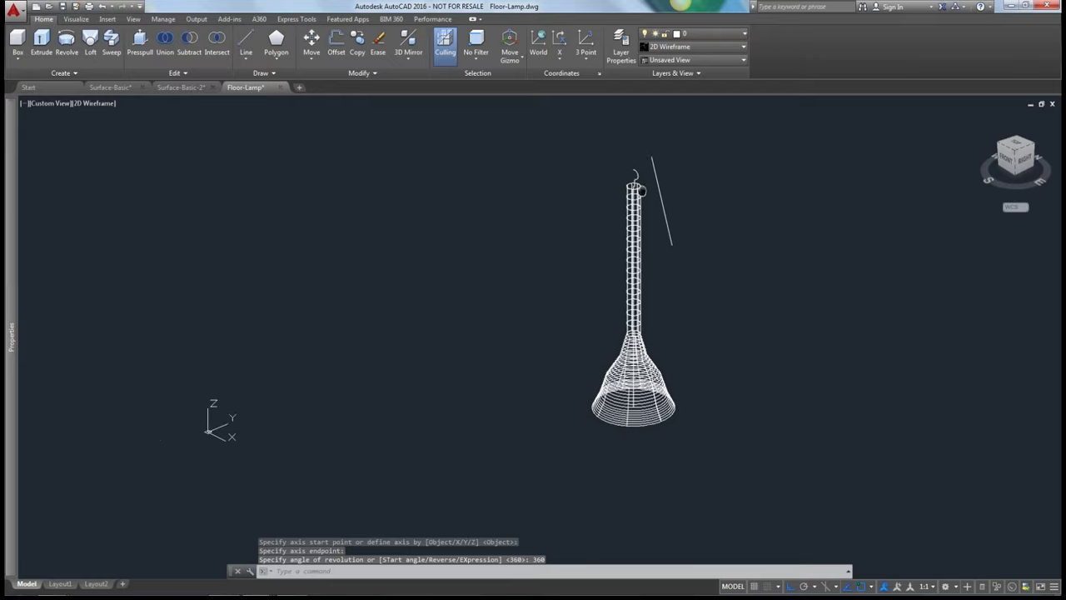
pyautogui.scroll(-3, 533, 225)
pyautogui.scroll(-2, 348, 160)
pyautogui.moveTo(347, 160); pyautogui.dragTo(466, 275, button='middle')
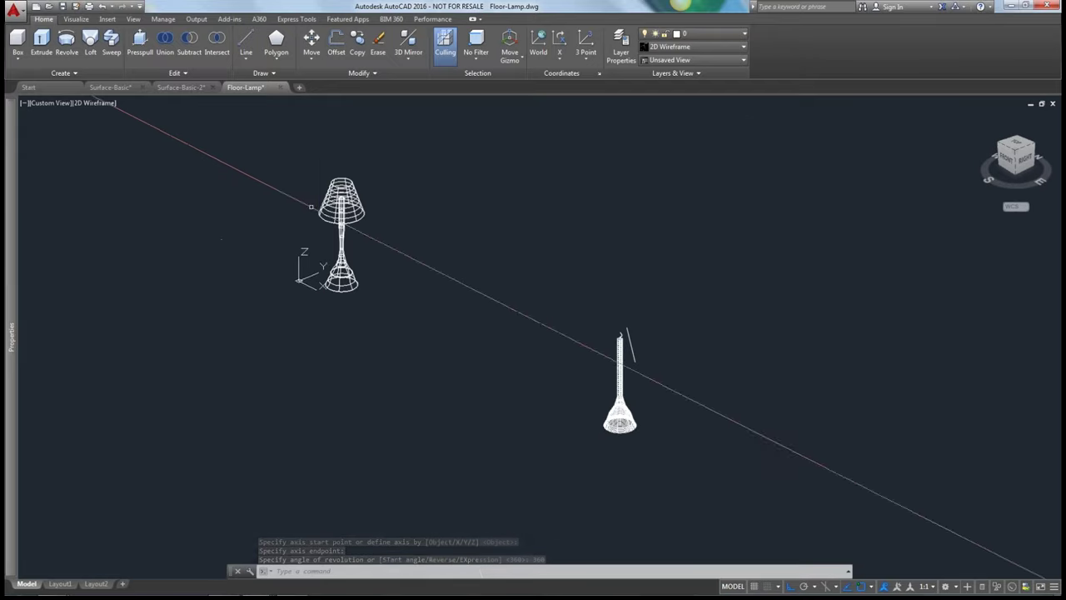
pyautogui.scroll(8, 311, 207)
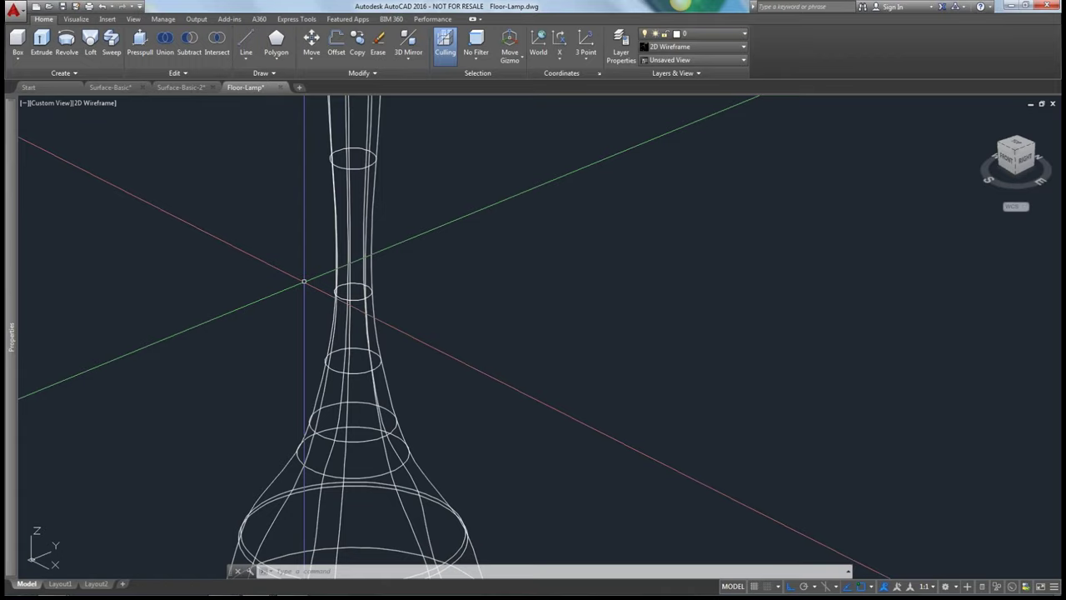
pyautogui.scroll(-6, 304, 281)
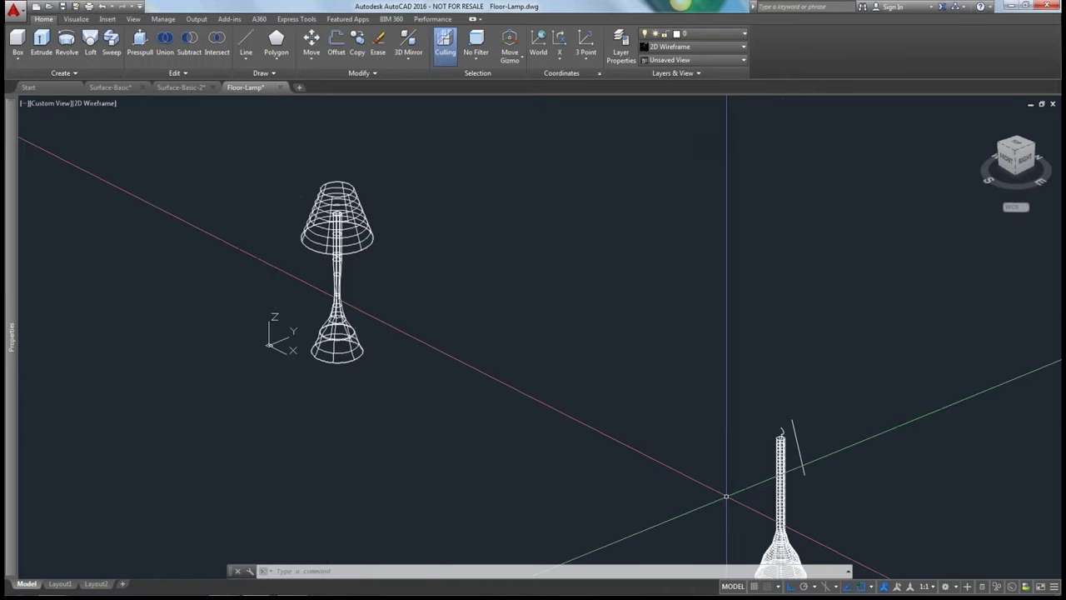
pyautogui.moveTo(726, 492); pyautogui.dragTo(511, 297, button='middle')
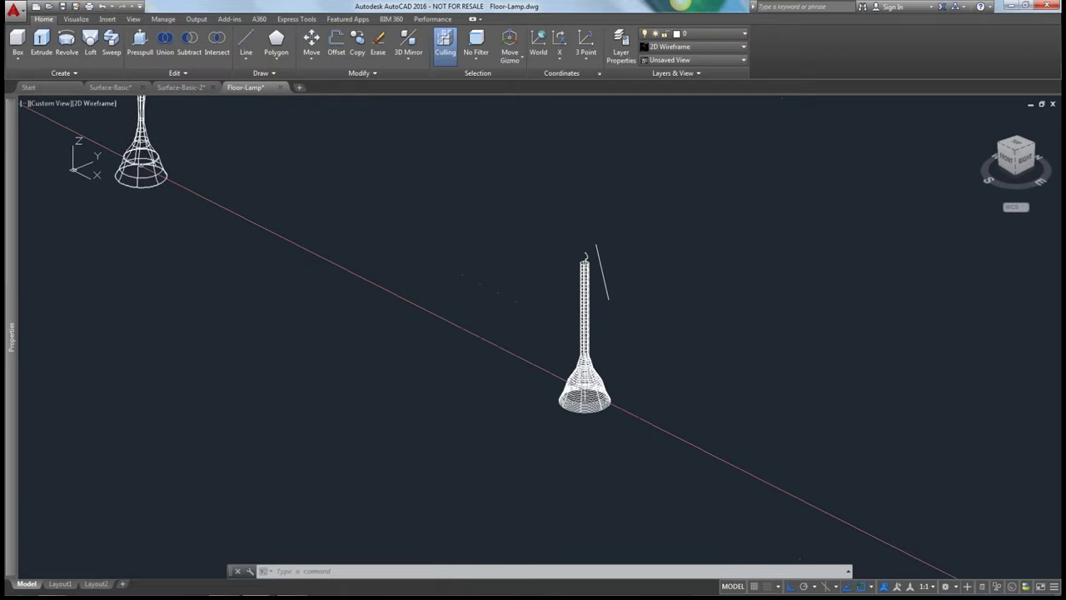
pyautogui.scroll(5, 535, 350)
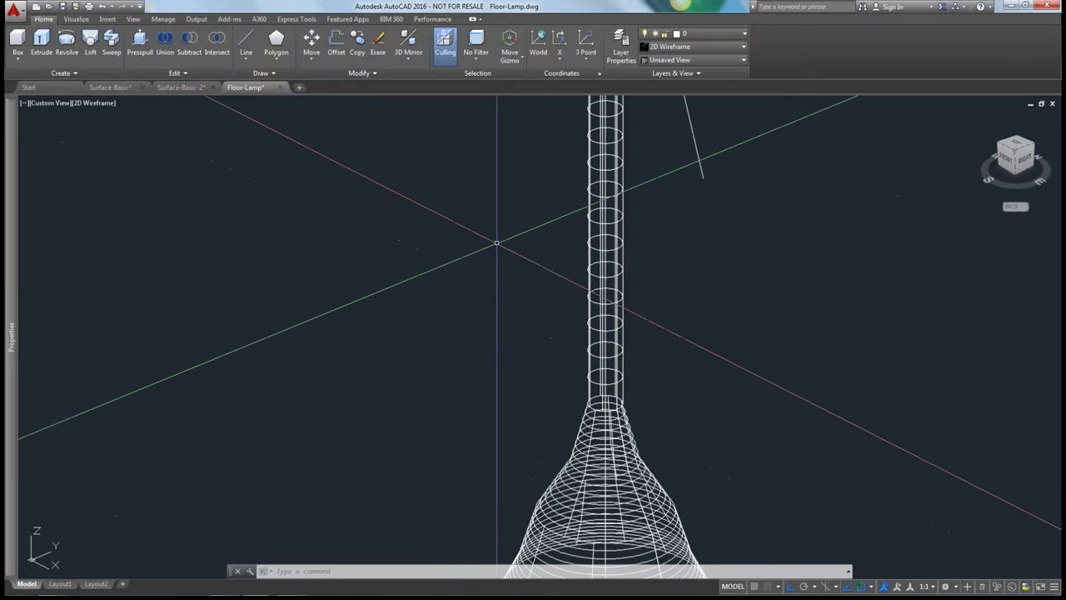
pyautogui.scroll(-4, 457, 191)
pyautogui.moveTo(457, 217); pyautogui.dragTo(469, 305, button='middle')
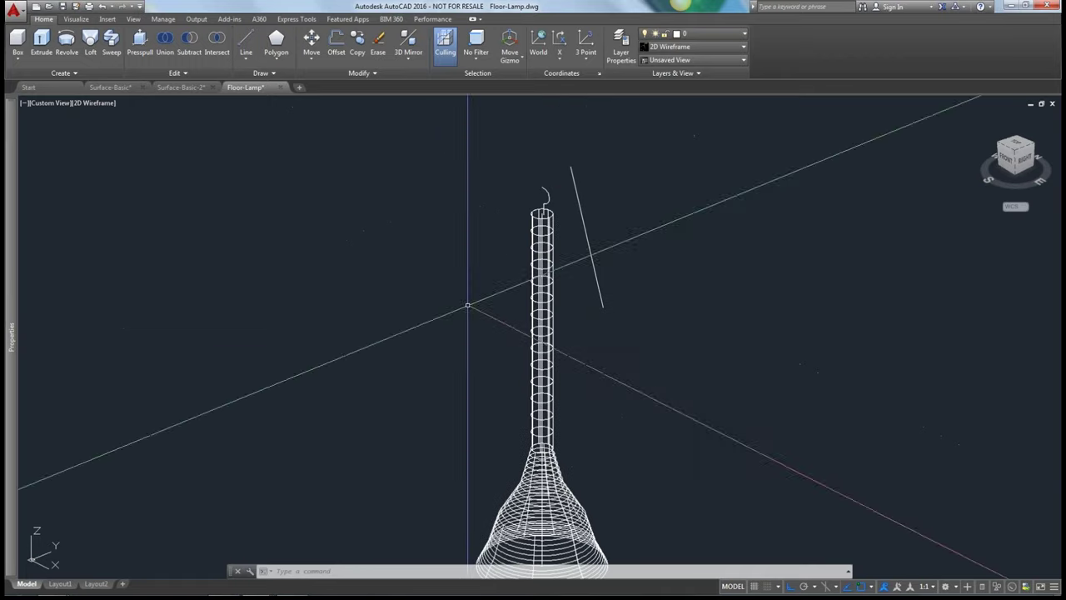
pyautogui.scroll(1, 543, 198)
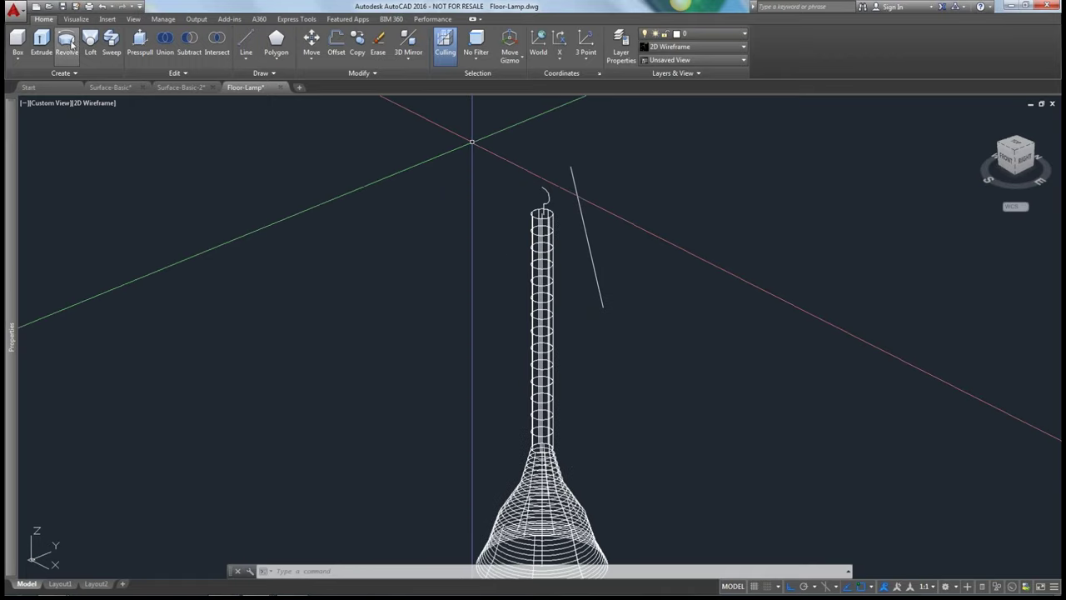
# Revolve the slanted line 360° about the stem-top vertical axis into the lampshade
pyautogui.click(66, 42)
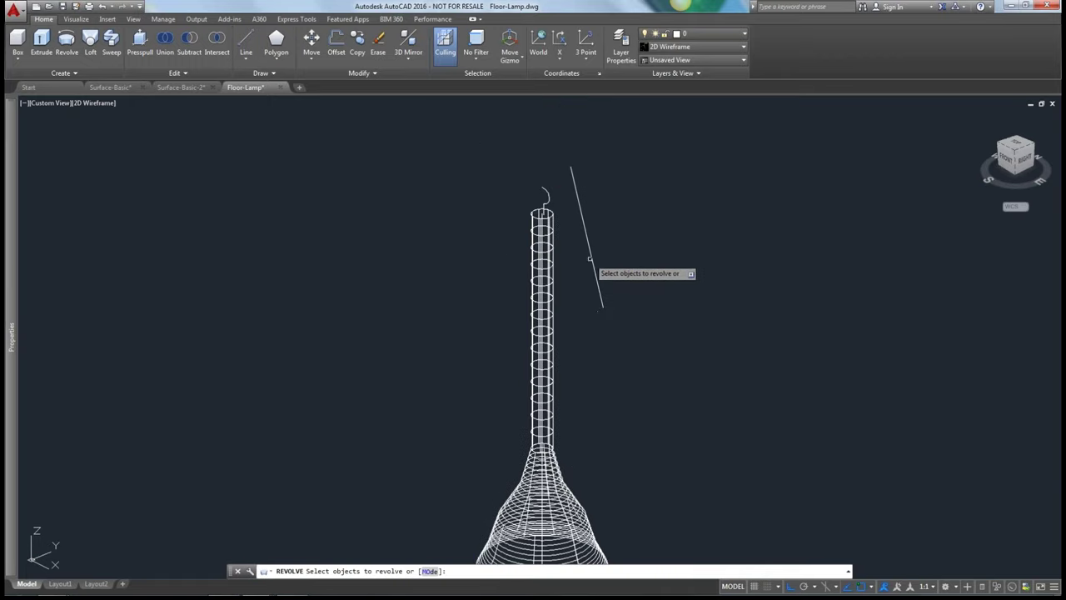
pyautogui.click(591, 257)
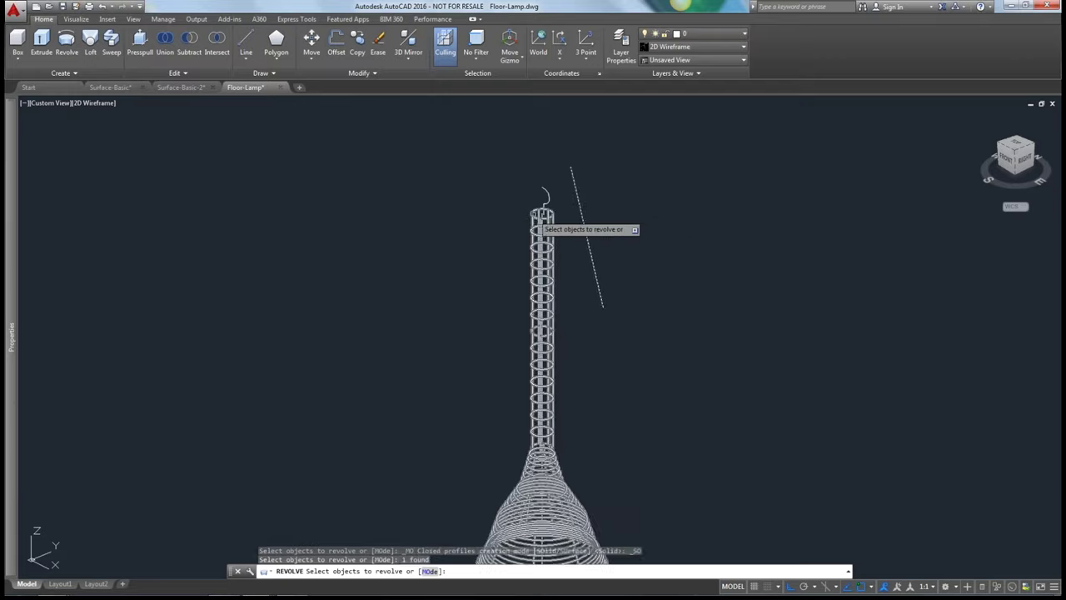
pyautogui.press('Return')
pyautogui.scroll(5, 543, 213)
pyautogui.scroll(-5, 546, 215)
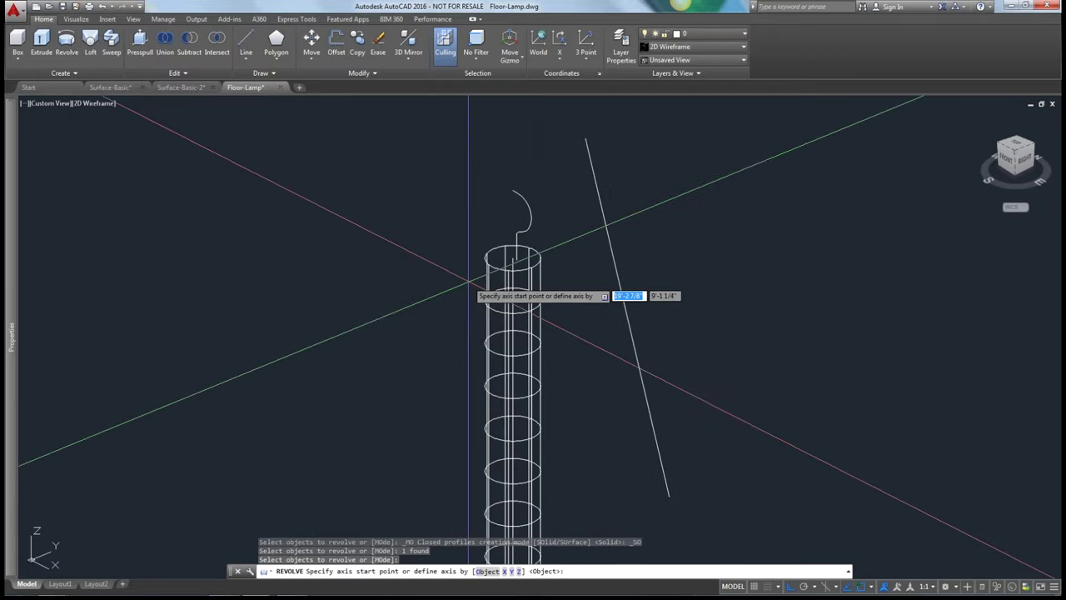
pyautogui.scroll(5, 587, 258)
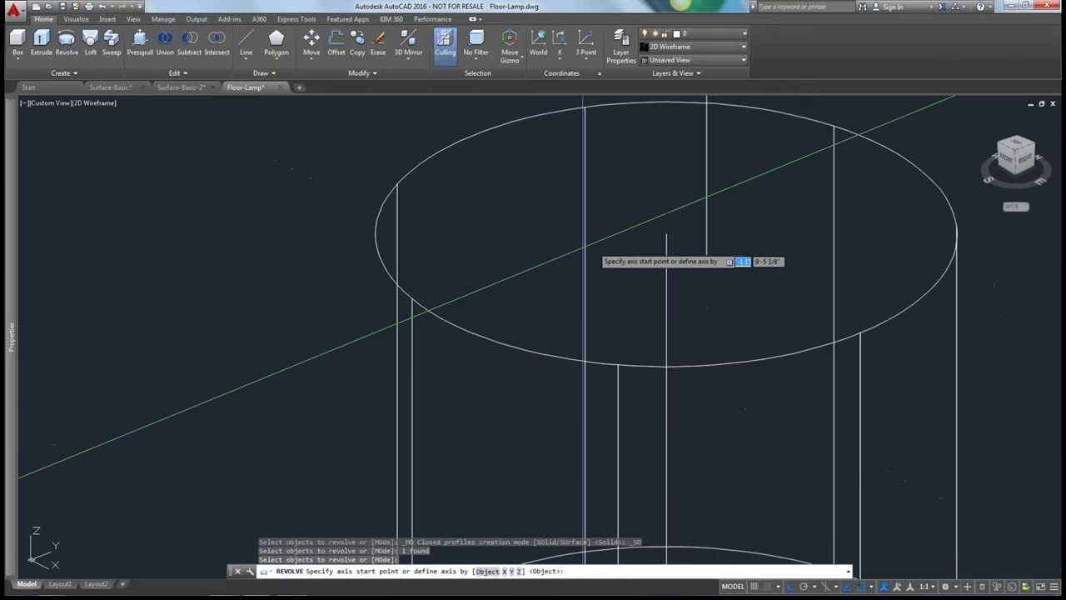
pyautogui.click(666, 235)
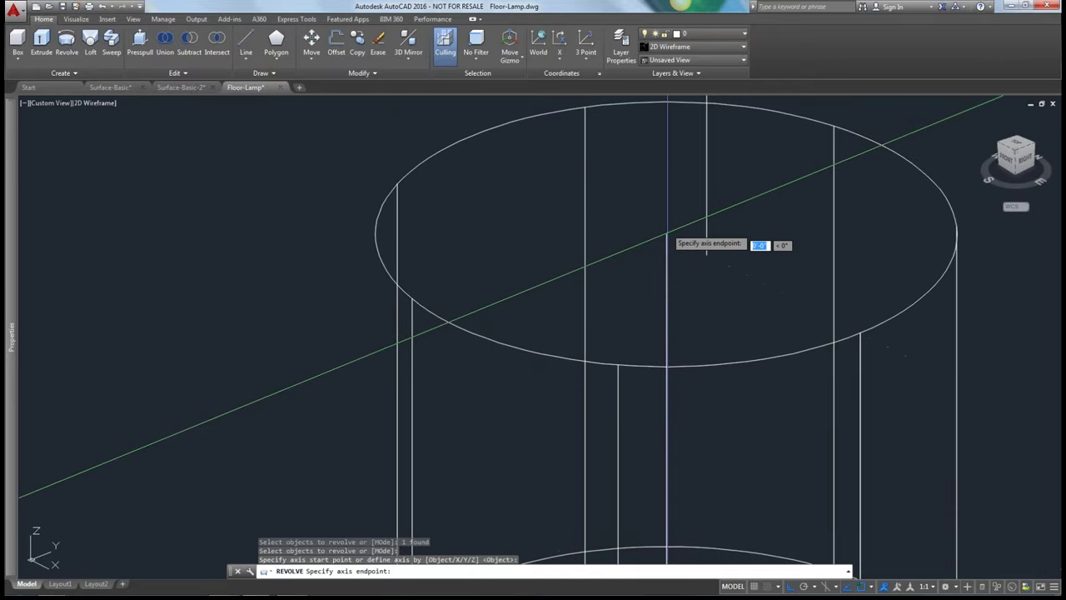
pyautogui.scroll(-4, 616, 200)
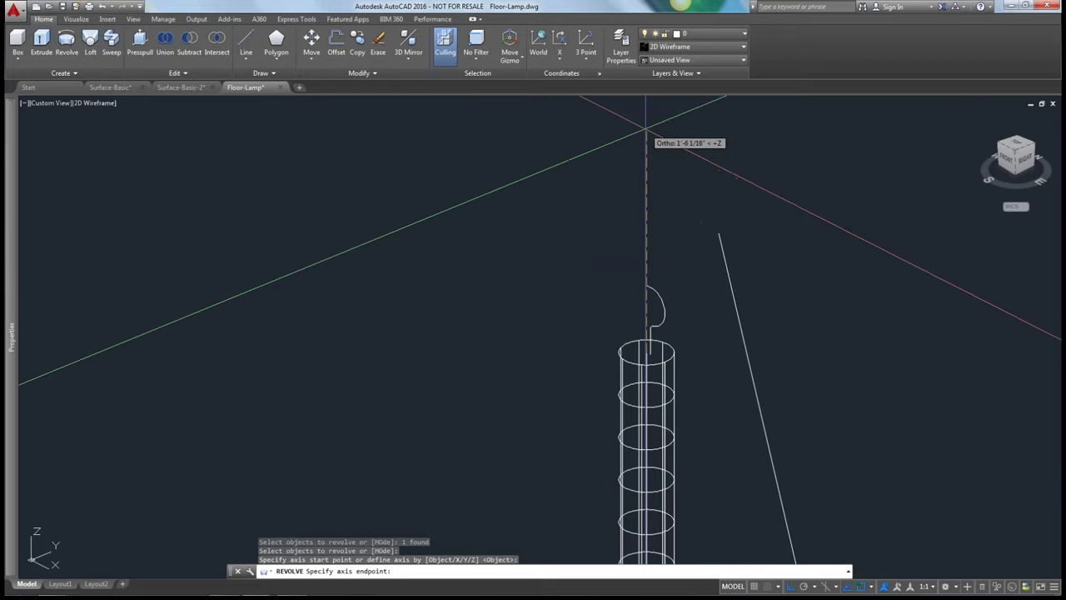
pyautogui.click(647, 131)
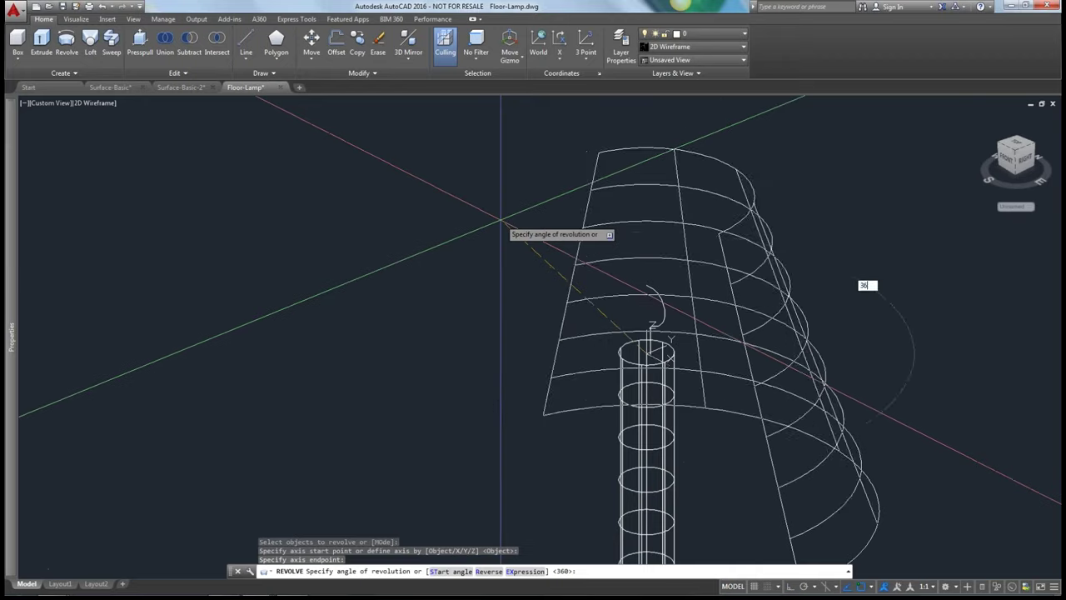
pyautogui.press('Return')
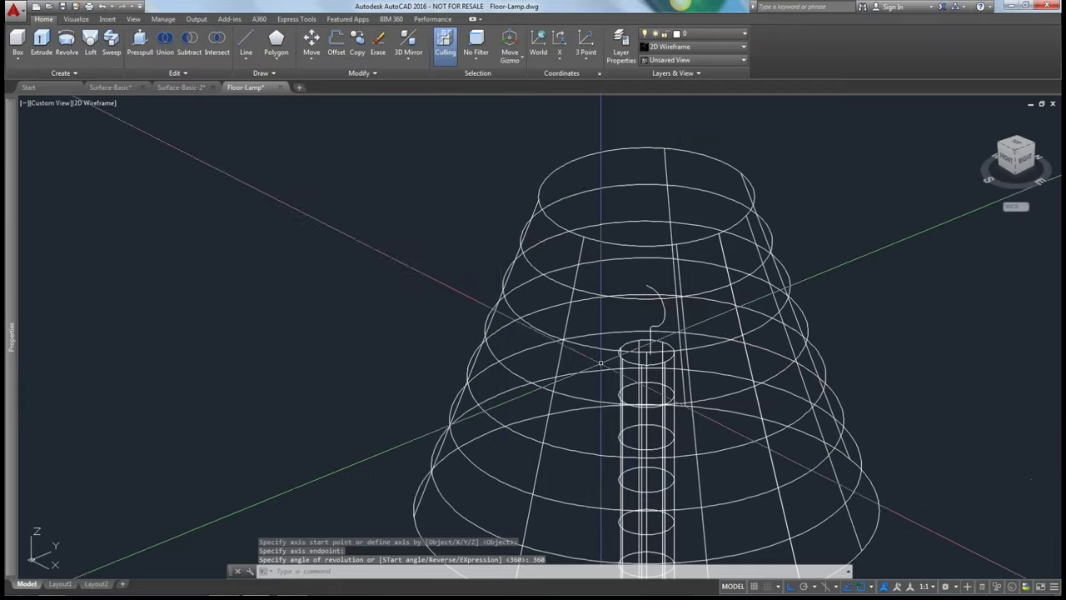
pyautogui.scroll(5, 643, 320)
# Revolve the hook curve 360° about a vertical axis at its base into the bulb
pyautogui.press('Return')
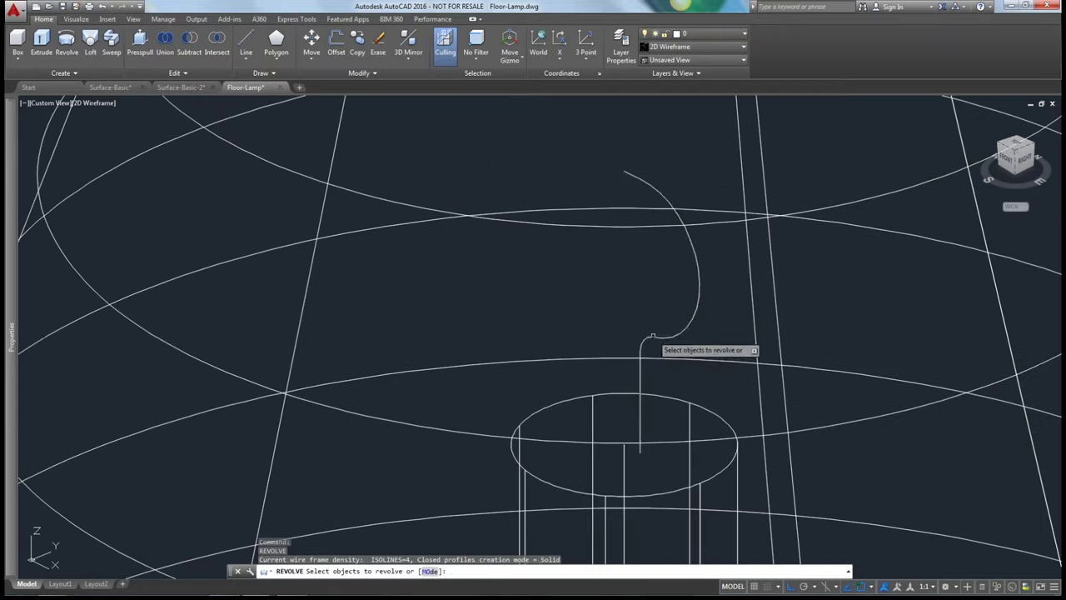
pyautogui.click(652, 336)
pyautogui.click(655, 351)
pyautogui.press('Return')
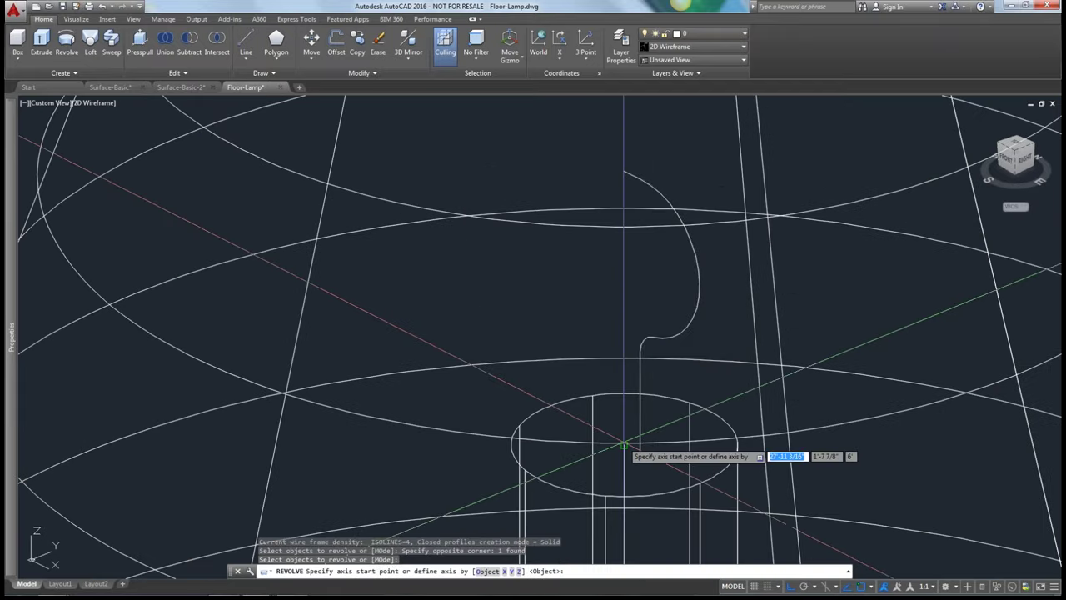
pyautogui.click(624, 446)
pyautogui.scroll(-5, 634, 250)
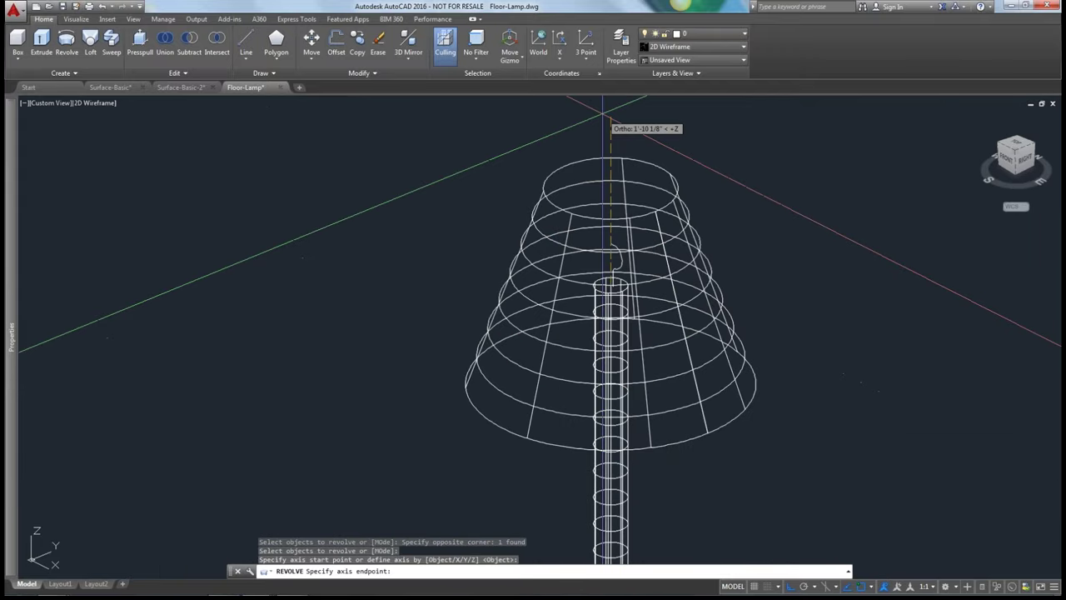
pyautogui.click(609, 113)
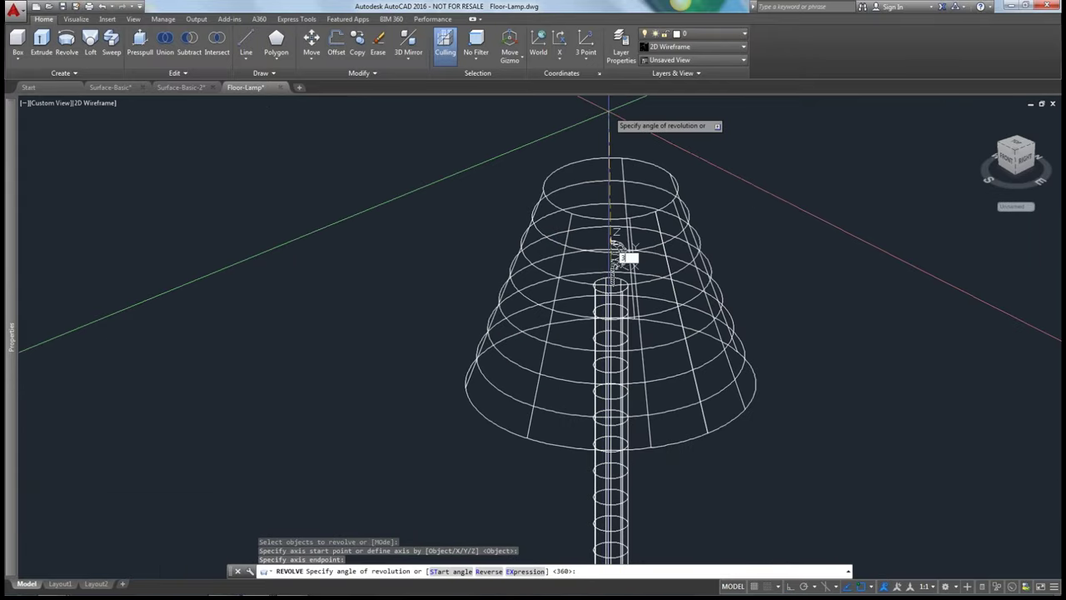
pyautogui.press('Return')
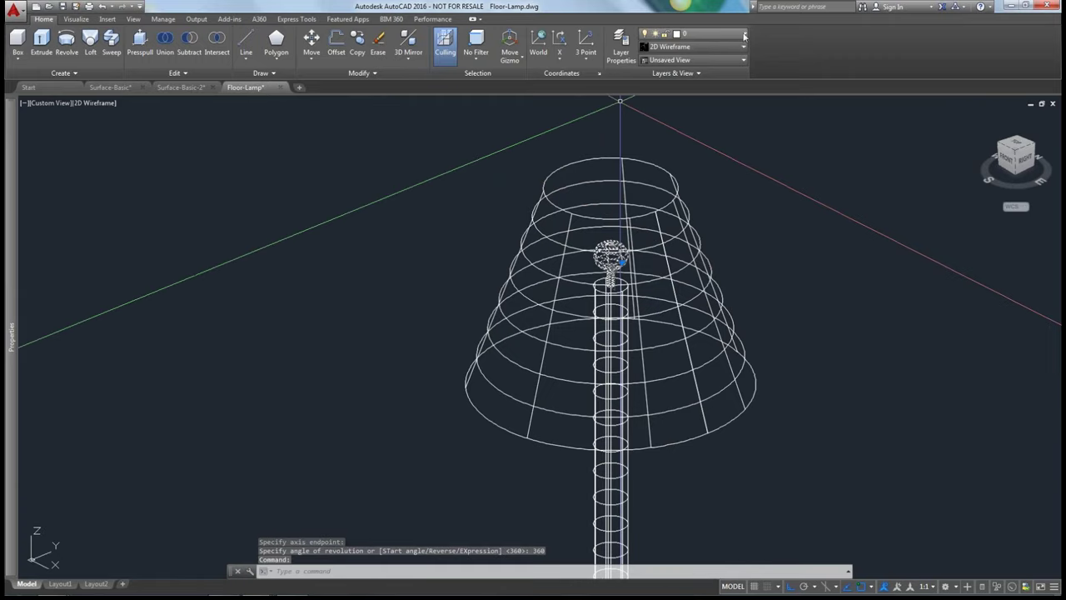
pyautogui.click(744, 36)
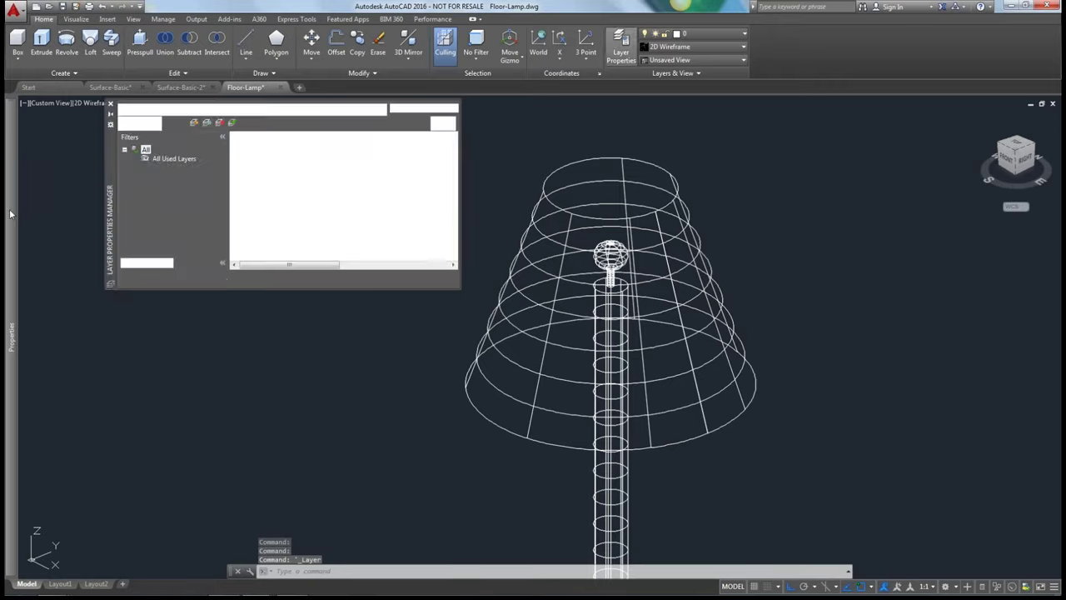
# Close the Layer Properties Manager and set the bulb's colour to Yellow
pyautogui.moveTo(10, 213)
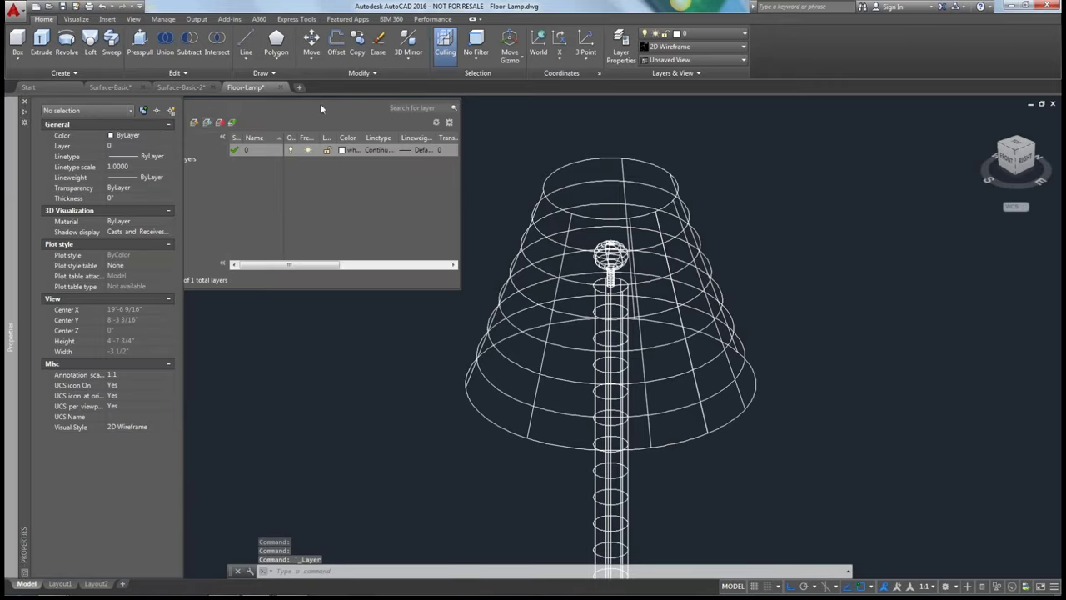
pyautogui.click(110, 104)
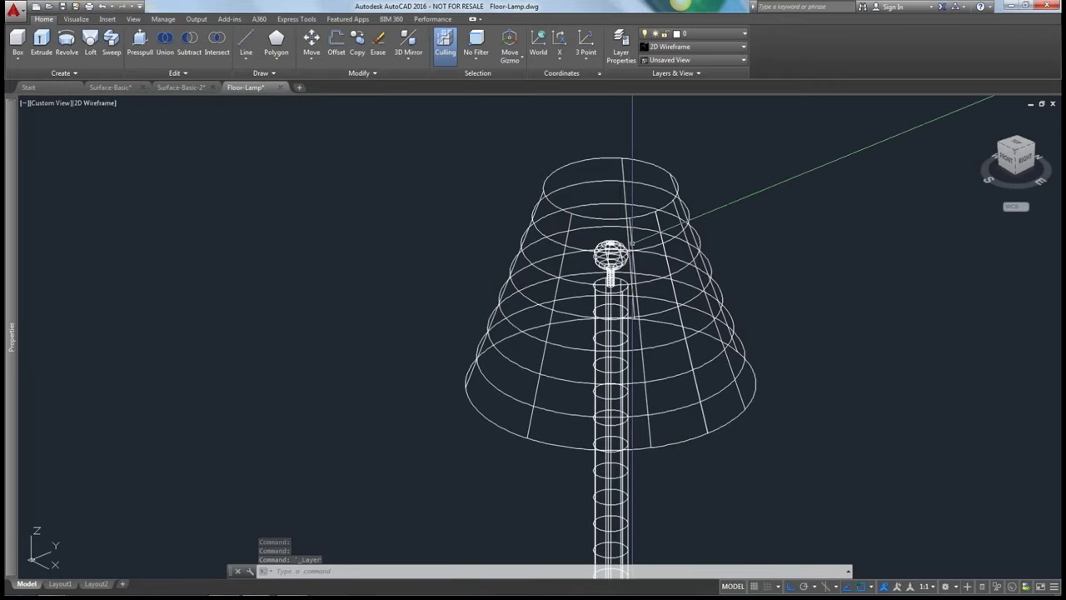
pyautogui.moveTo(14, 246)
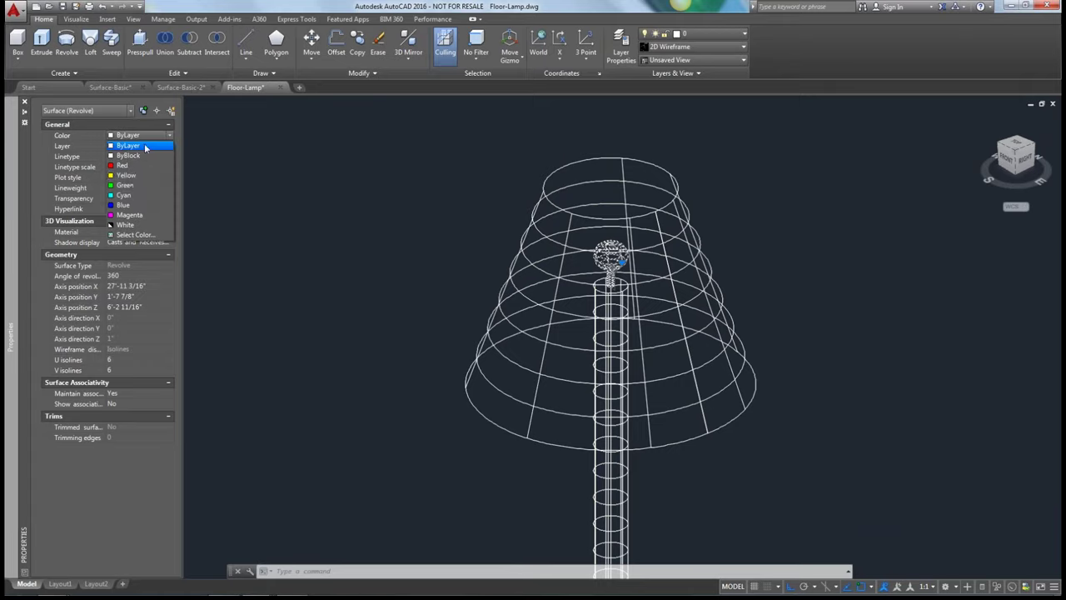
pyautogui.click(125, 176)
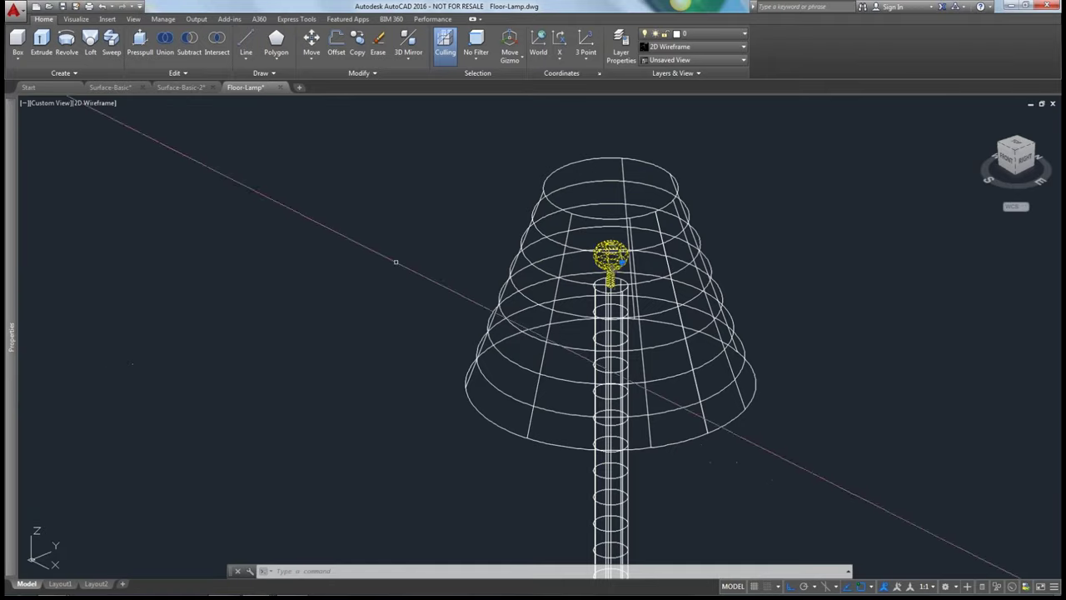
# Set the lampshade surface's colour to Red and clear the selection
pyautogui.click(533, 187)
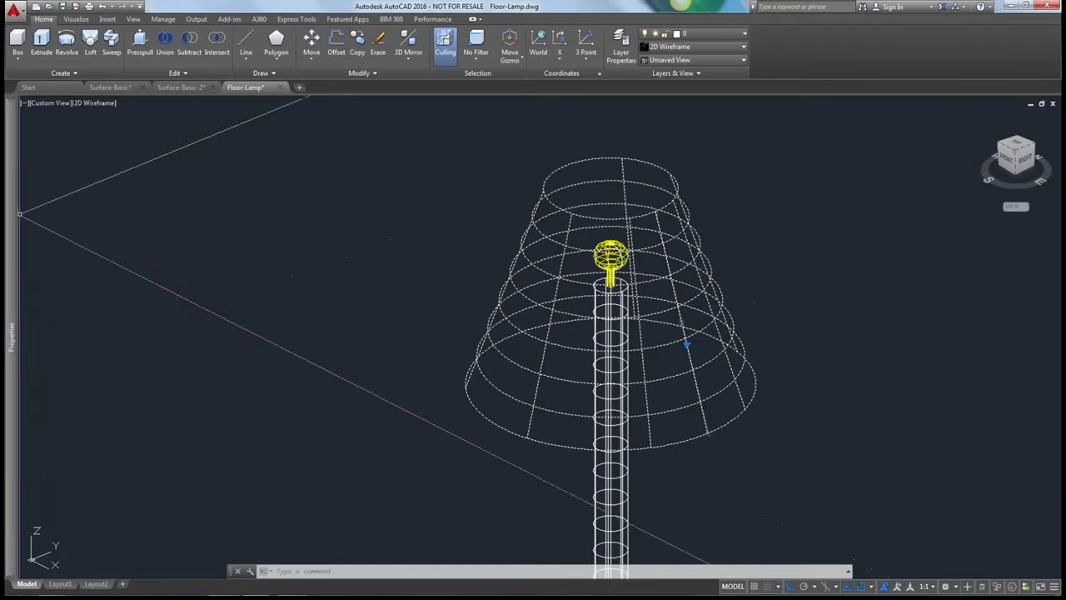
pyautogui.moveTo(12, 223)
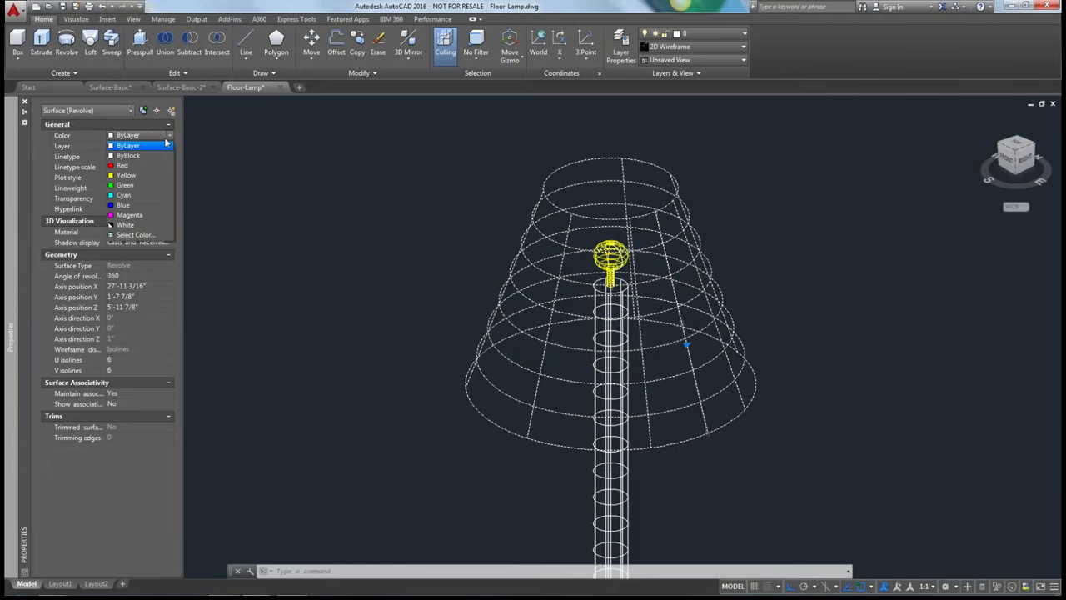
pyautogui.click(121, 165)
pyautogui.press('Escape')
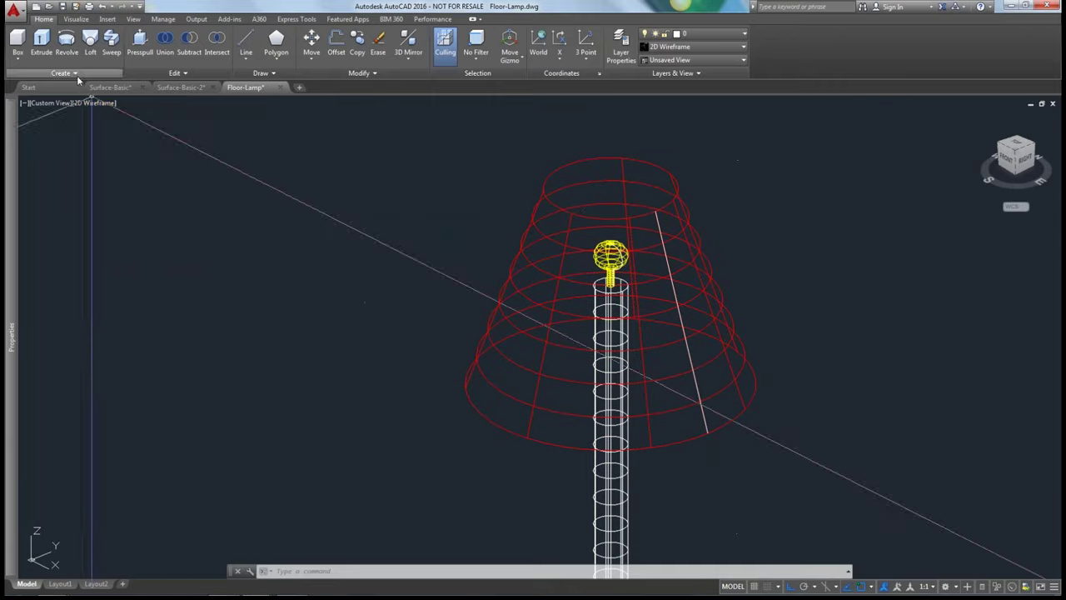
pyautogui.click(96, 104)
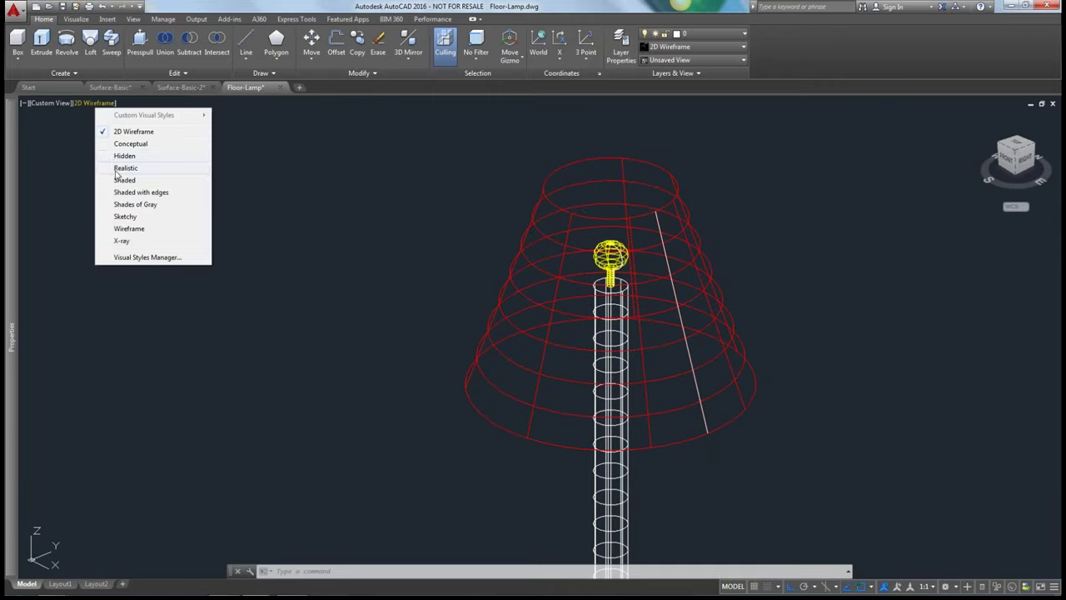
# Apply the Realistic visual style and orbit to a level side view showing the yellow bulb
pyautogui.click(122, 169)
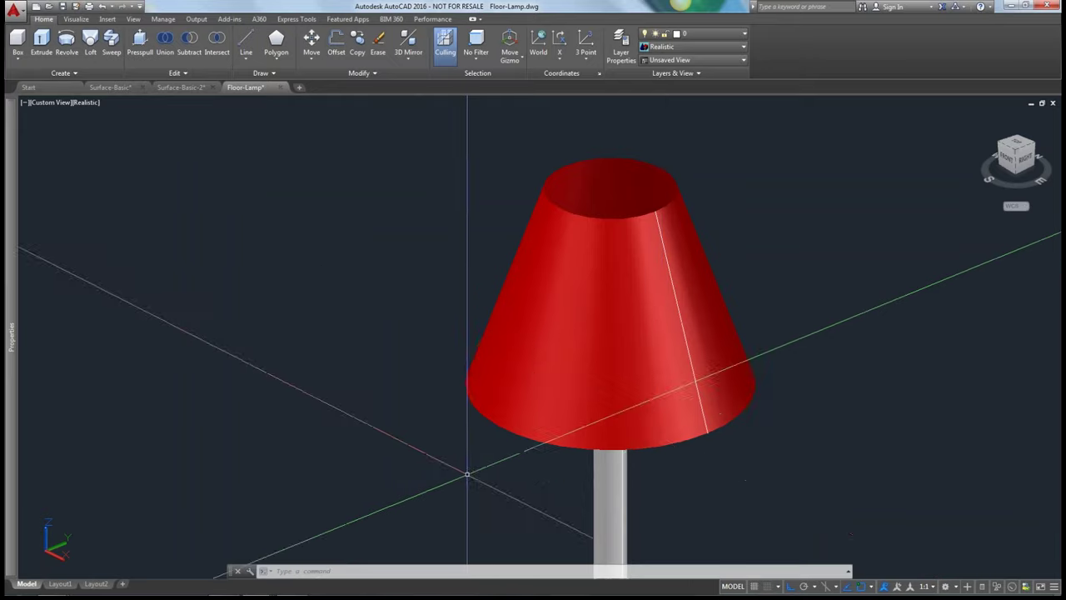
pyautogui.scroll(-3, 468, 474)
pyautogui.keyDown('shift'); pyautogui.moveTo(468, 474); pyautogui.dragTo(533, 492, button='middle'); pyautogui.keyUp('shift')
pyautogui.scroll(6, 566, 223)
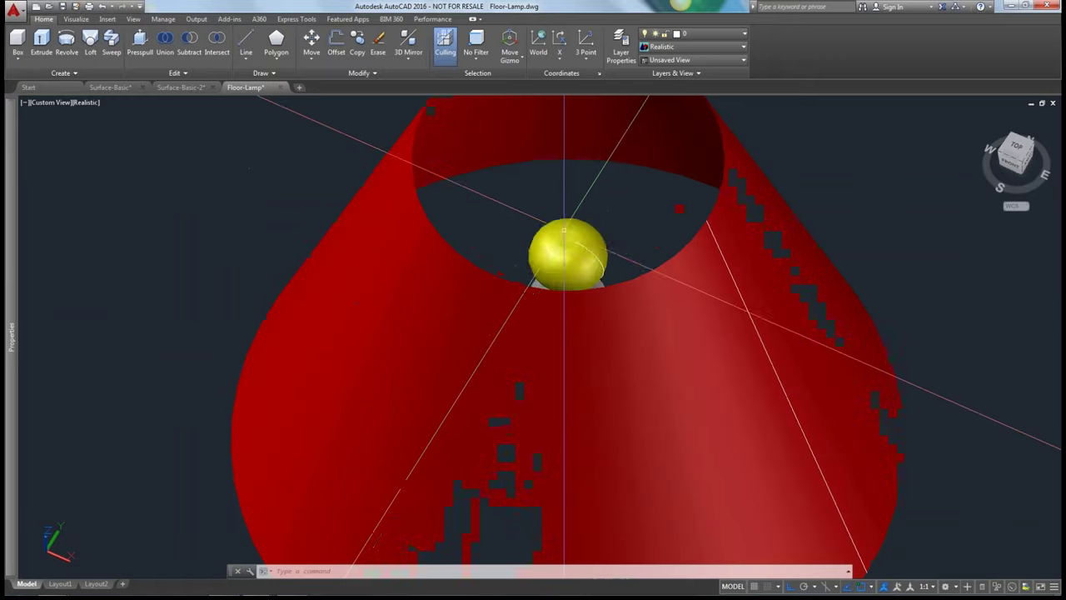
pyautogui.scroll(5, 570, 228)
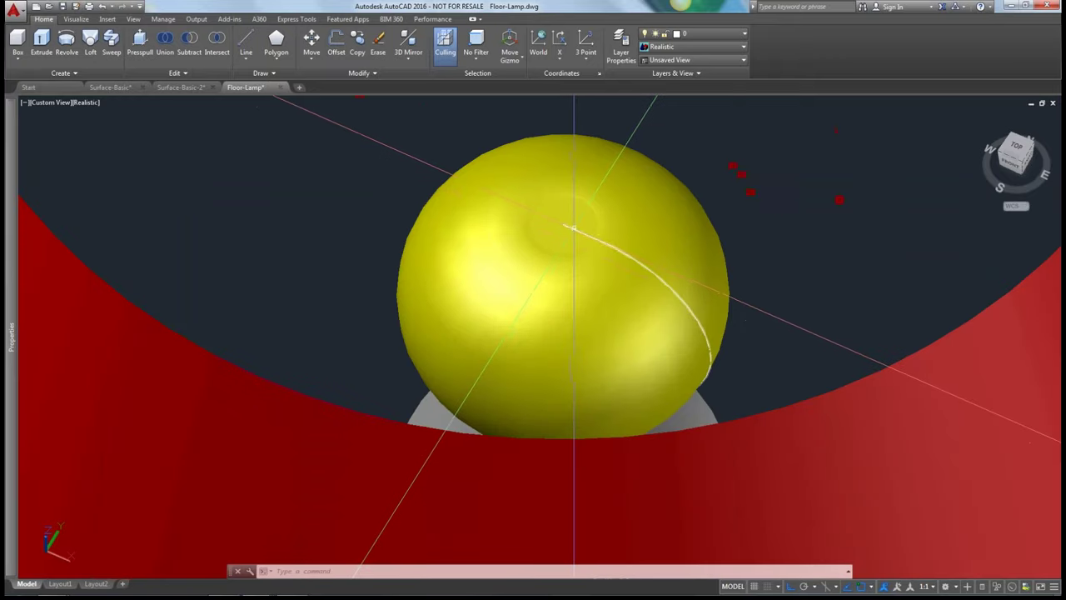
pyautogui.click(573, 226)
pyautogui.scroll(-6, 467, 287)
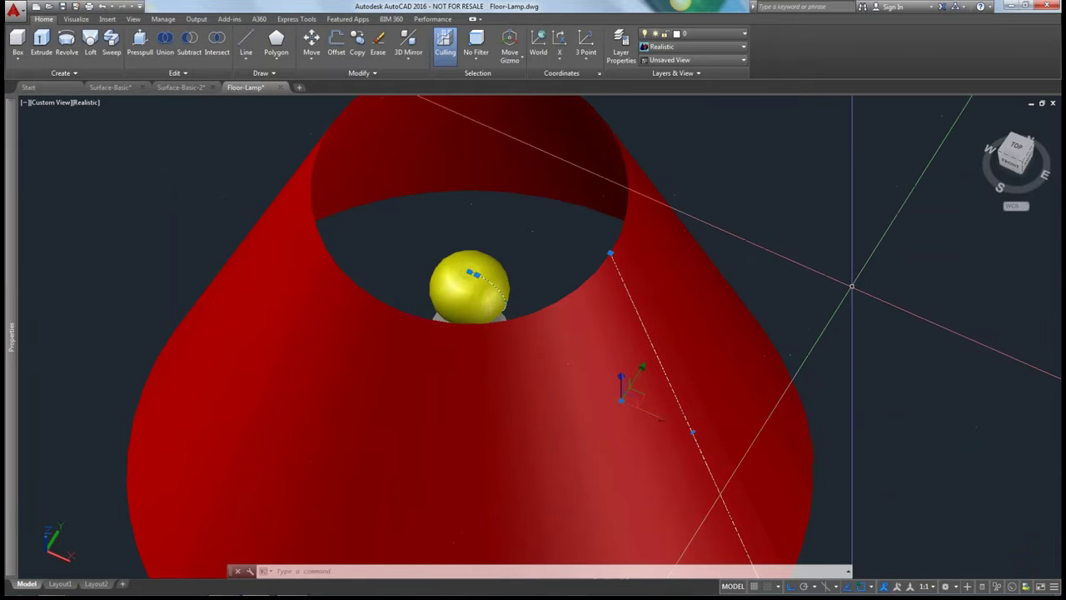
pyautogui.scroll(-5, 773, 288)
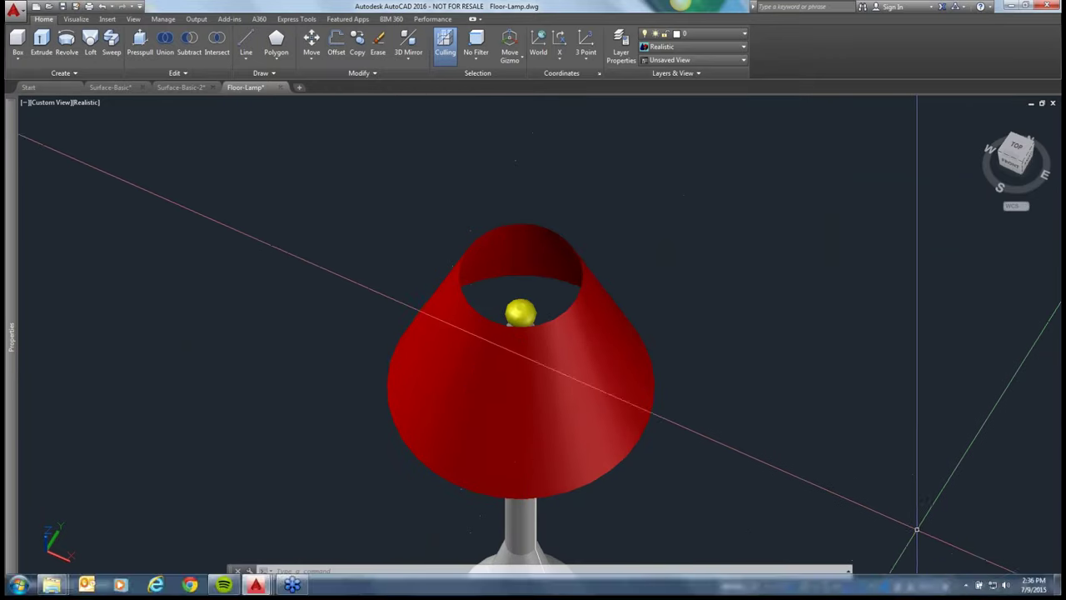
# Switch to the 3D Modeling workspace and expand the Visualize tab's Create Light list
pyautogui.click(957, 587)
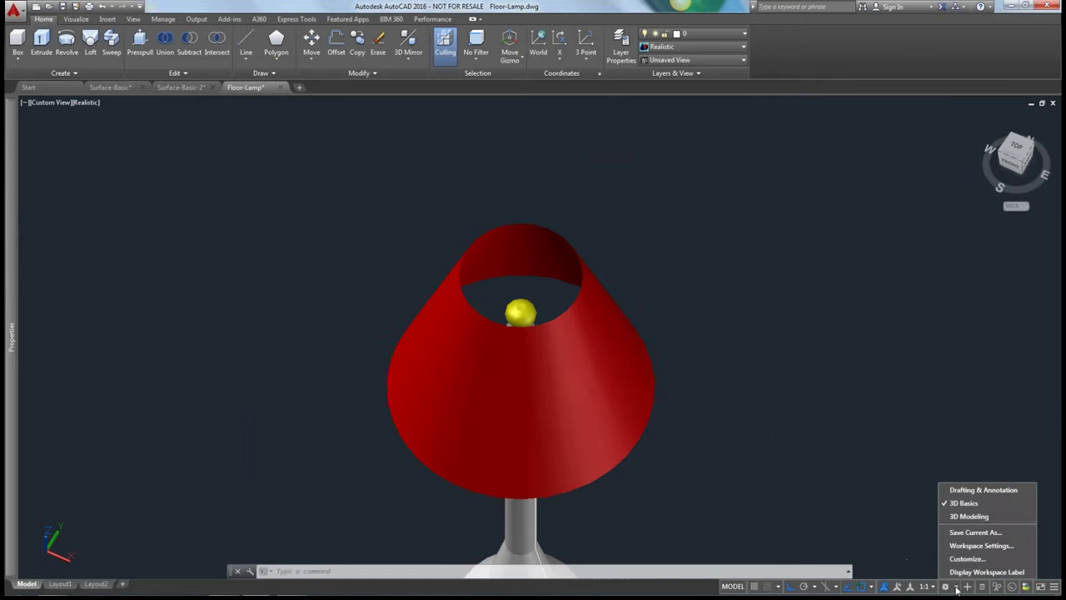
pyautogui.click(968, 516)
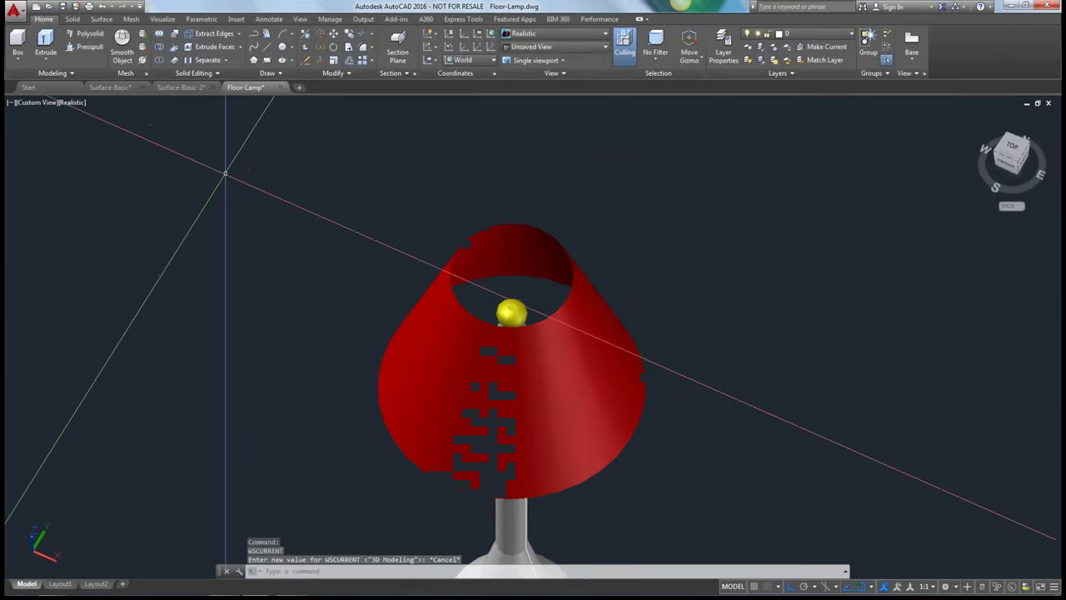
pyautogui.click(162, 19)
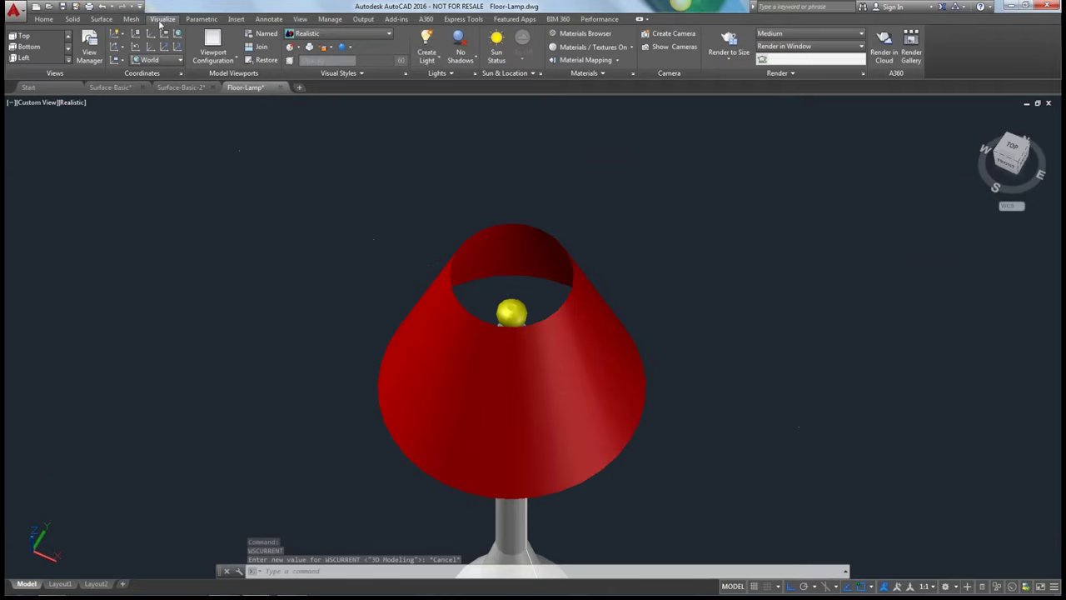
pyautogui.click(427, 60)
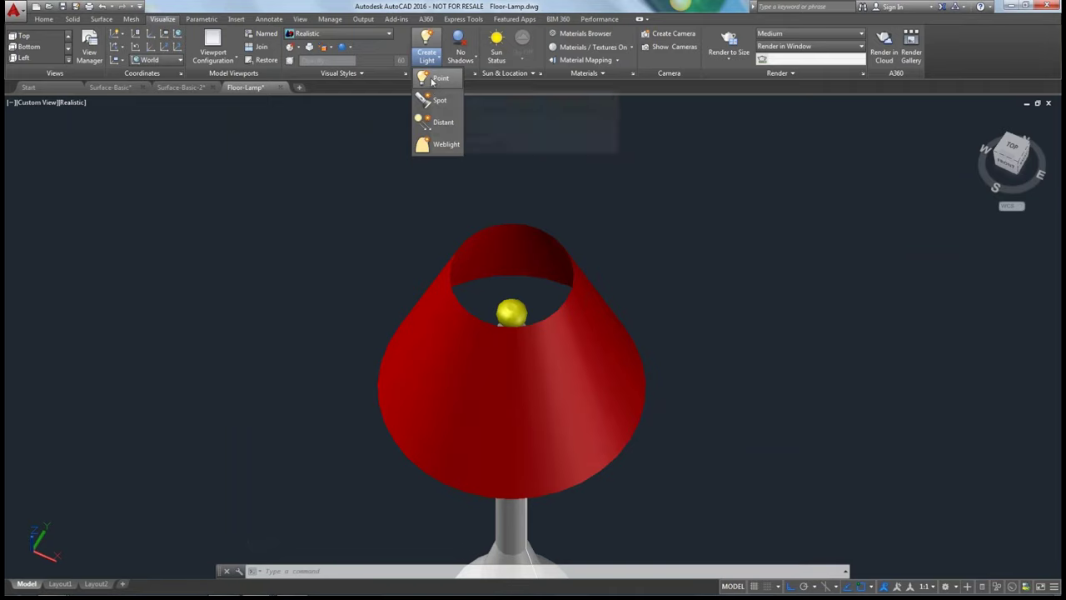
# Place a point light at the bulb centre, keeping default lighting on, then inspect the shade
pyautogui.click(433, 80)
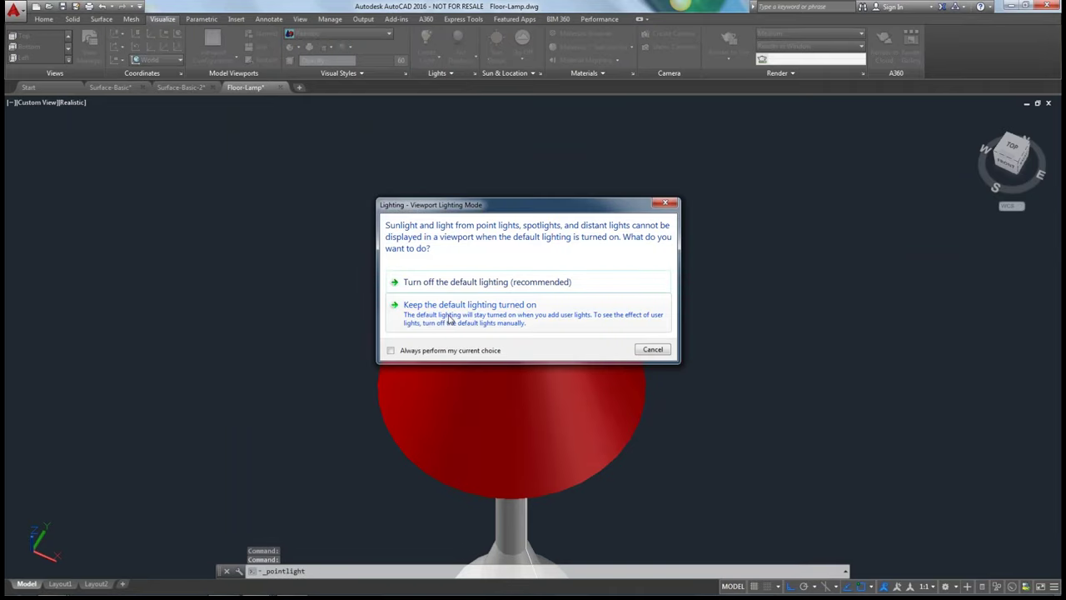
pyautogui.click(450, 319)
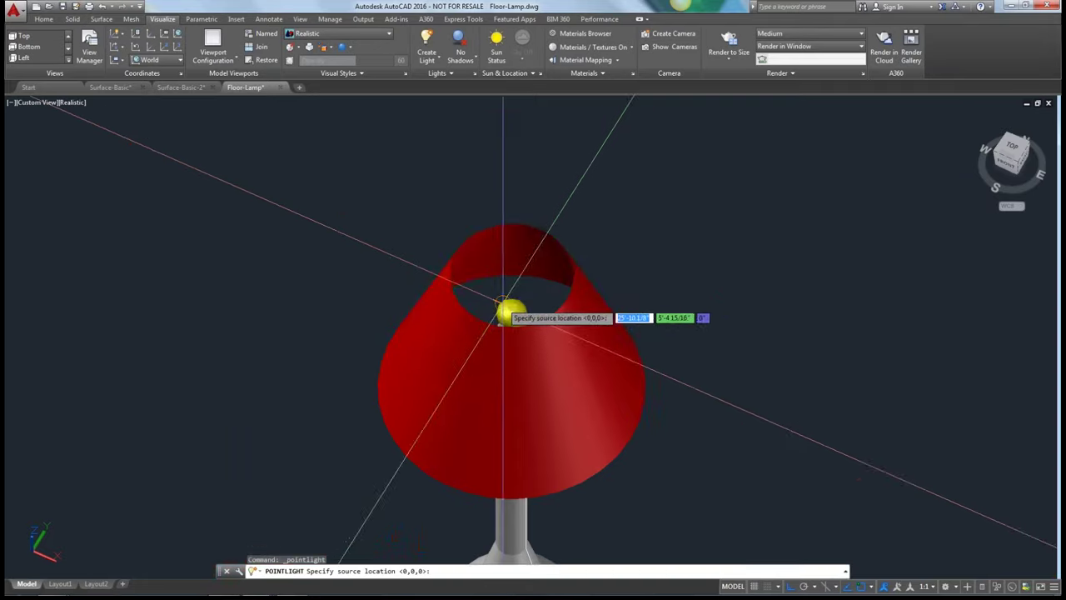
pyautogui.scroll(6, 509, 310)
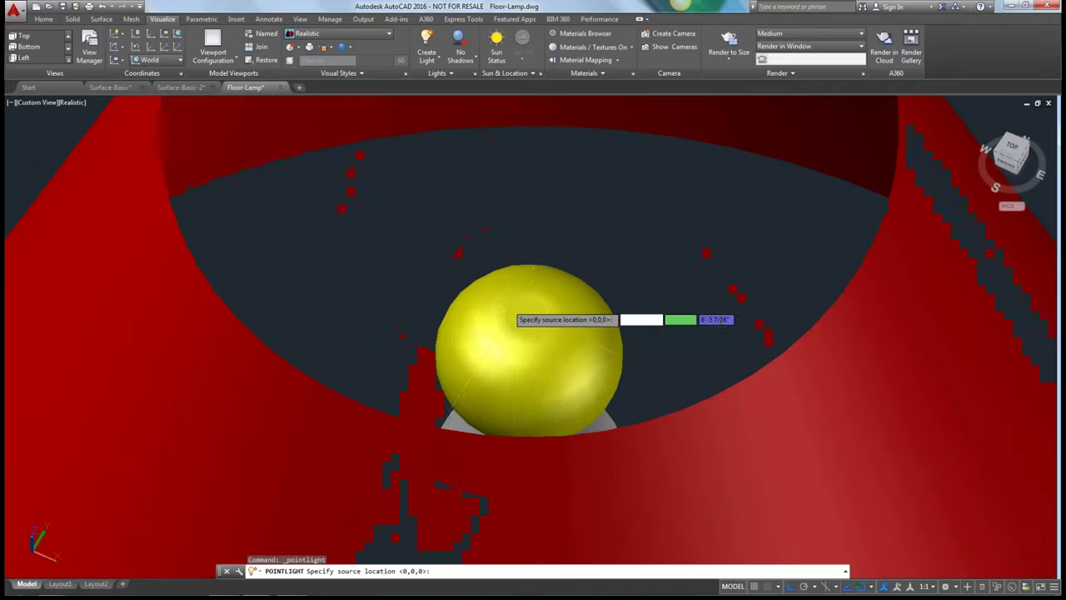
pyautogui.click(529, 315)
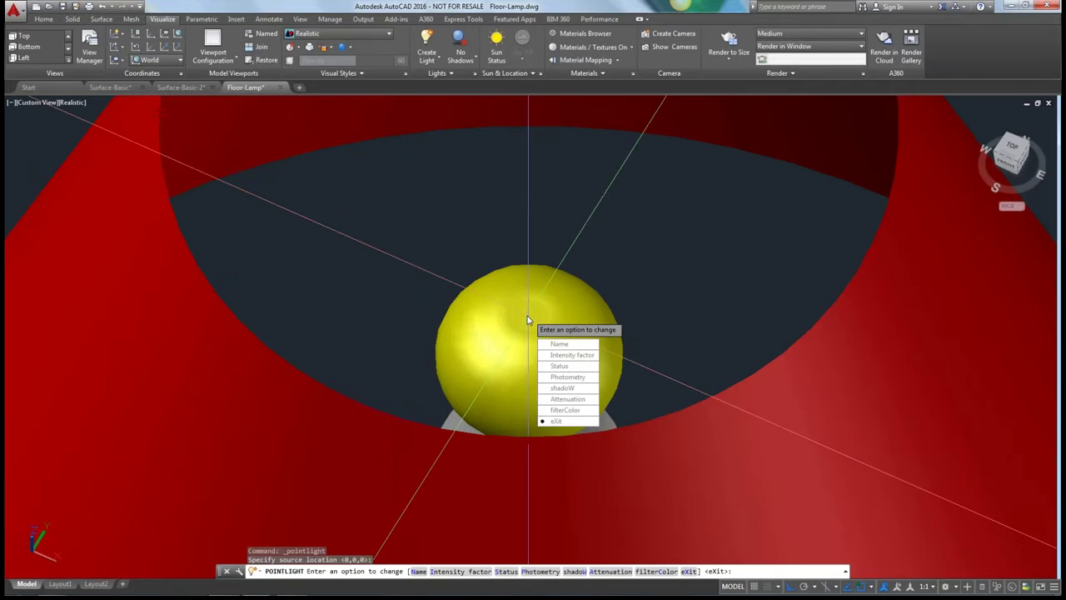
pyautogui.click(556, 420)
pyautogui.scroll(-4, 466, 275)
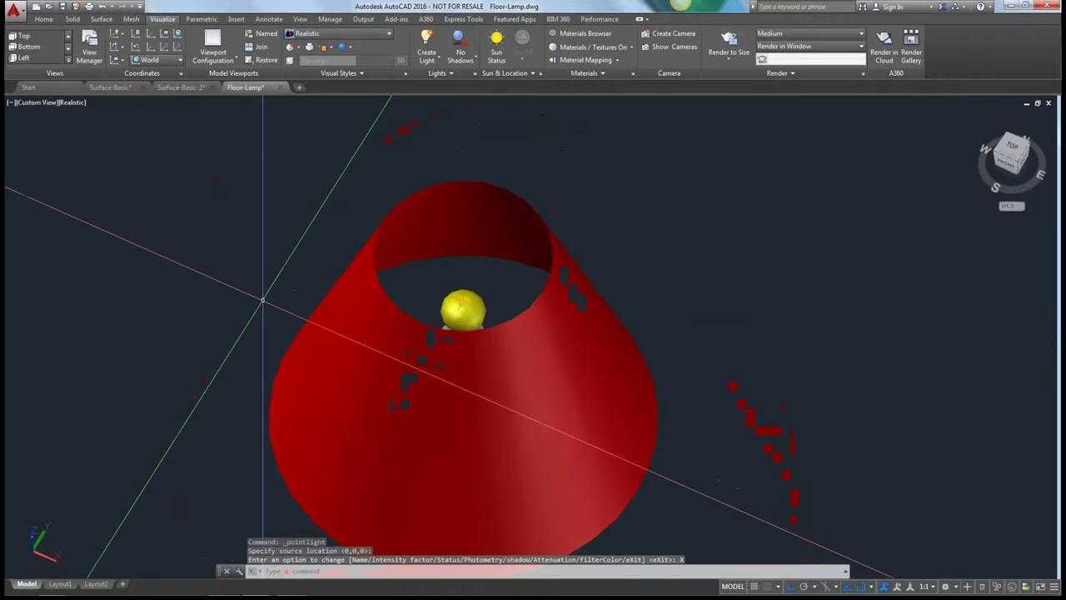
pyautogui.keyDown('shift'); pyautogui.moveTo(201, 371); pyautogui.dragTo(340, 416, button='middle'); pyautogui.keyUp('shift')
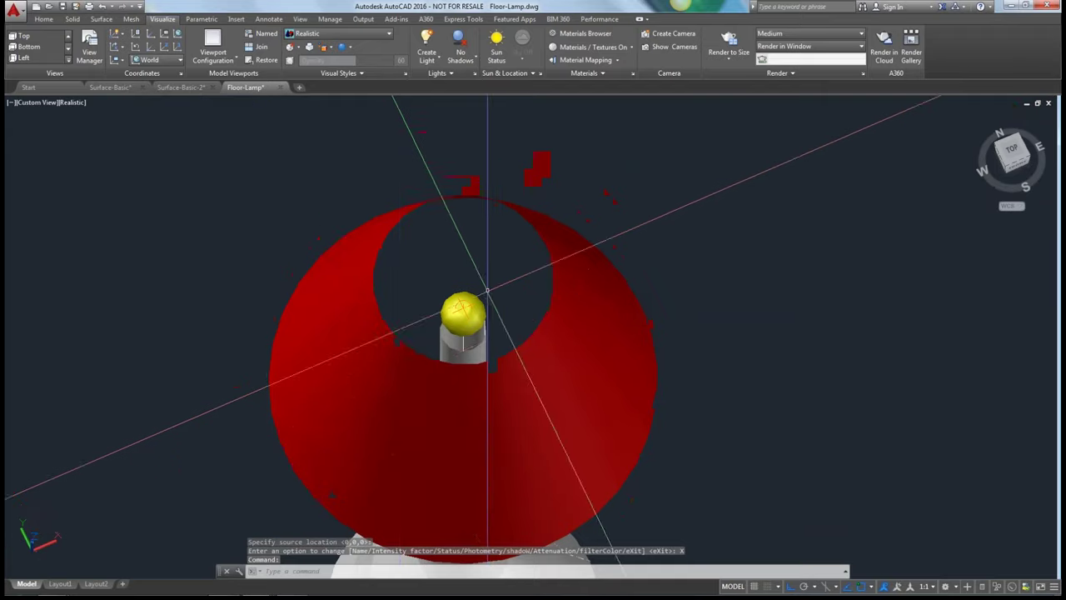
pyautogui.scroll(5, 452, 298)
pyautogui.scroll(3, 431, 332)
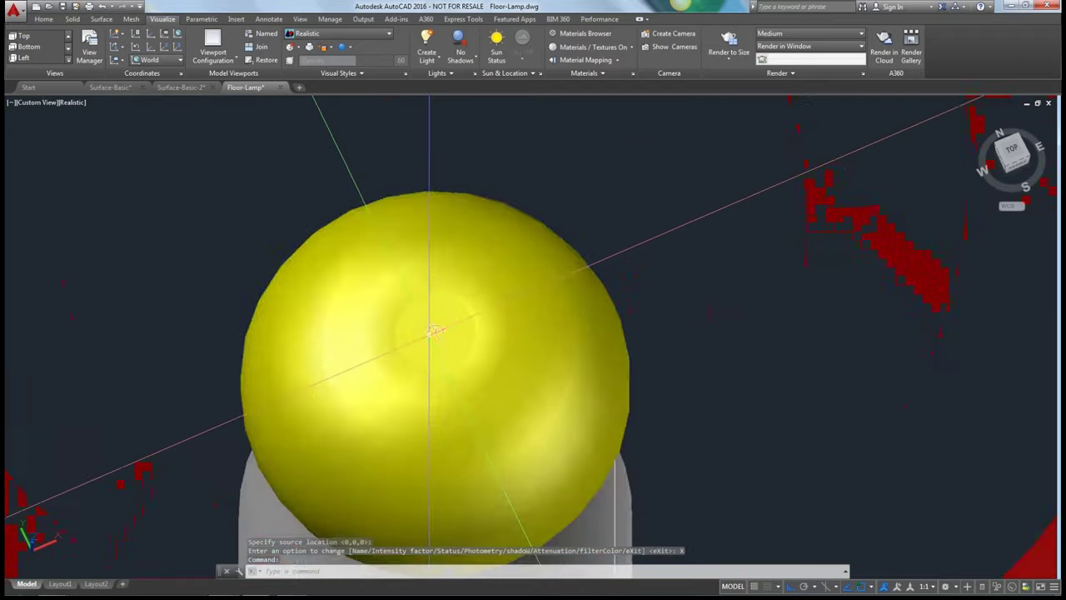
pyautogui.scroll(-8, 363, 317)
pyautogui.keyDown('shift'); pyautogui.moveTo(362, 317); pyautogui.dragTo(309, 216, button='middle'); pyautogui.keyUp('shift')
pyautogui.scroll(-2, 301, 246)
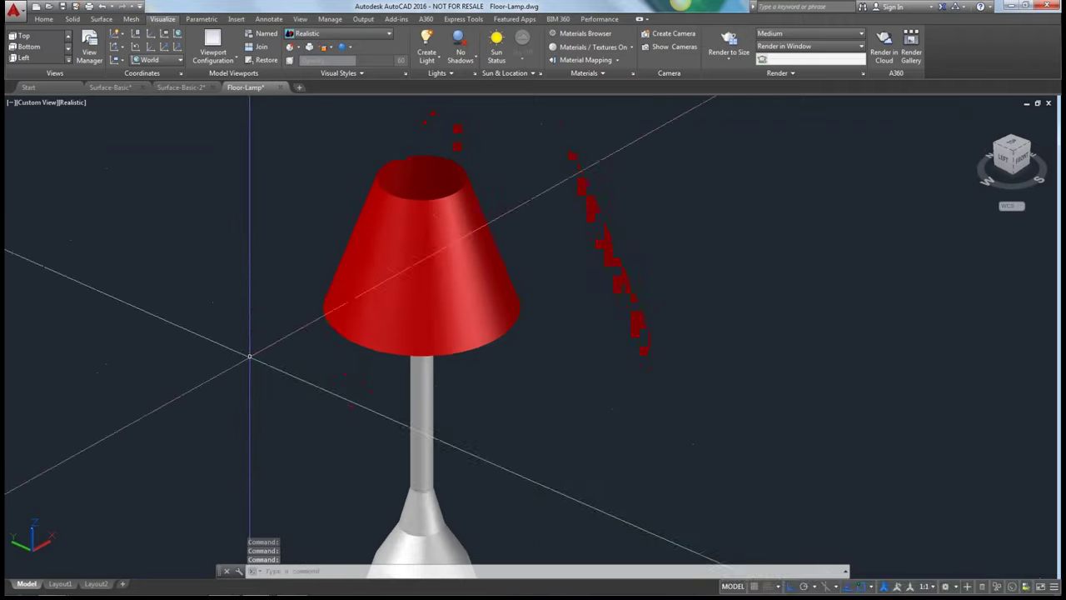
# Render the lamp view in a separate window using the Low render preset
pyautogui.keyDown('shift'); pyautogui.moveTo(233, 356); pyautogui.dragTo(326, 299, button='middle'); pyautogui.keyUp('shift')
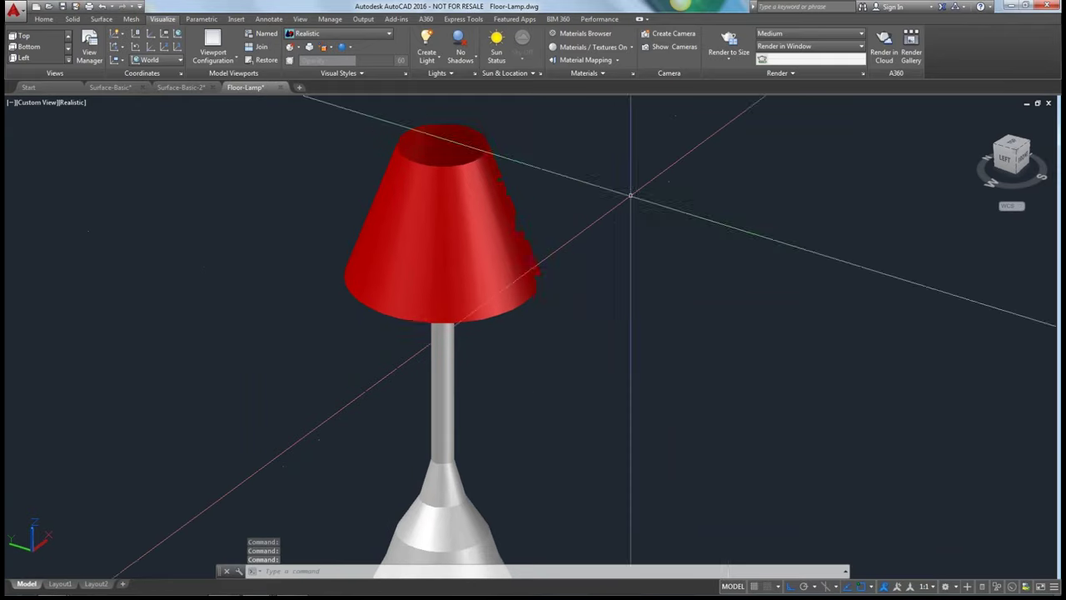
pyautogui.click(861, 47)
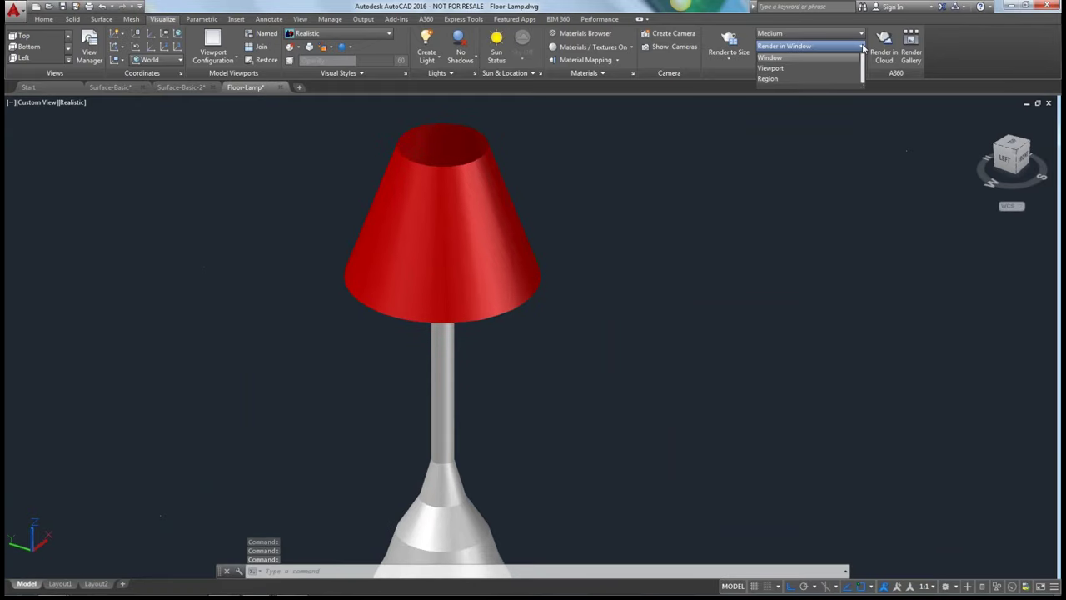
pyautogui.click(861, 47)
pyautogui.click(833, 34)
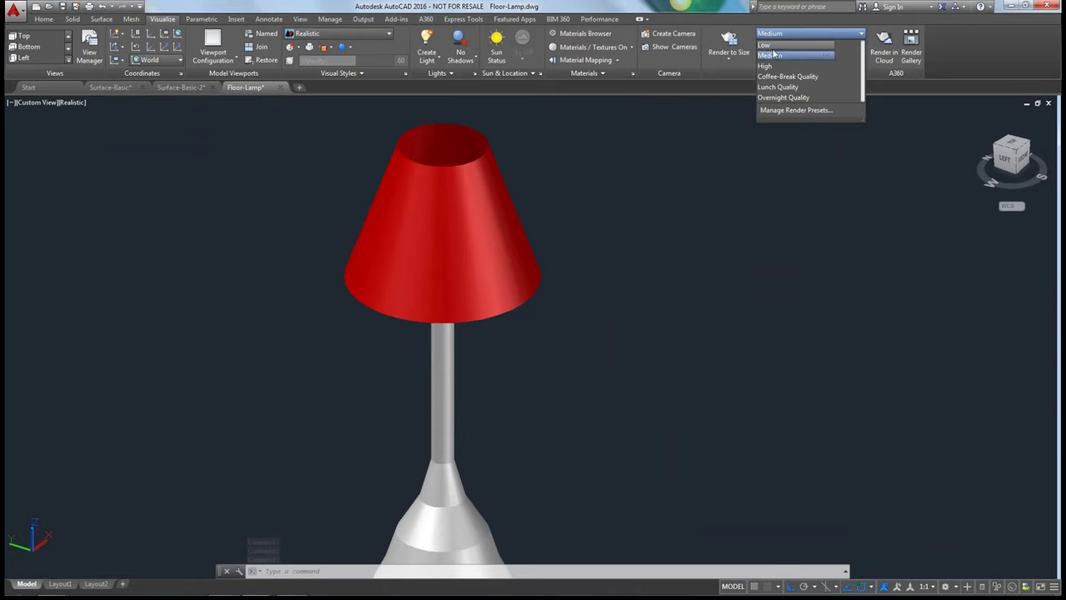
pyautogui.click(764, 48)
pyautogui.click(729, 59)
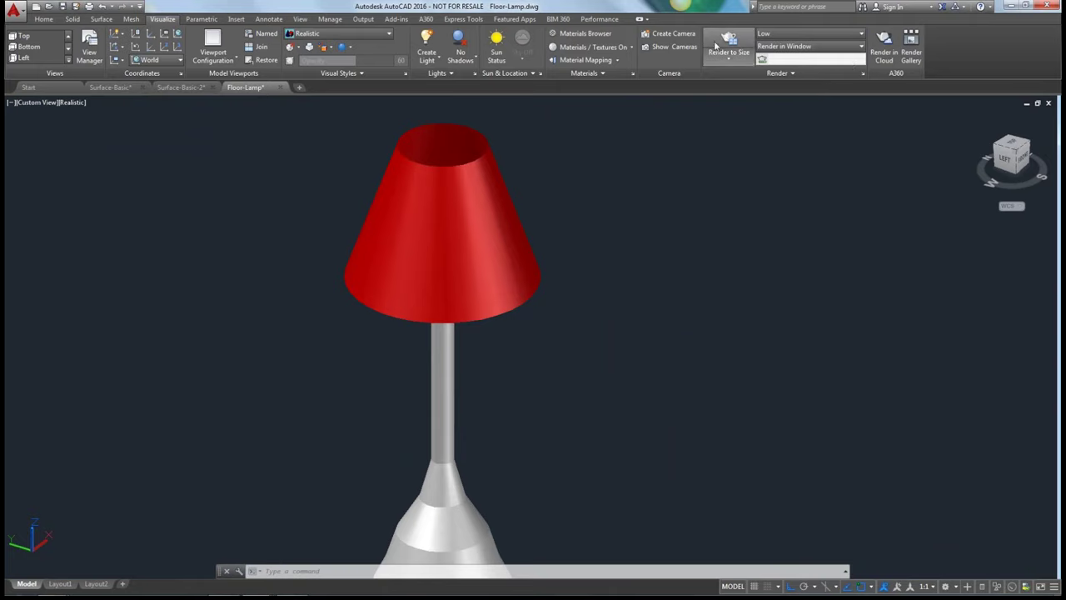
pyautogui.click(728, 40)
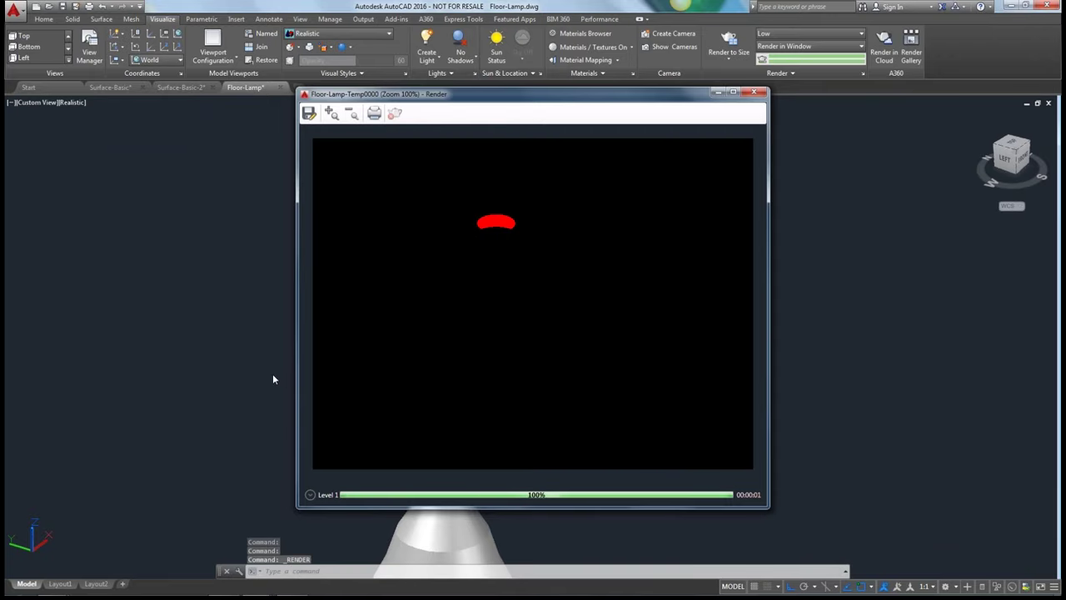
# Close the render window and orbit until both floor lamps, including the red-shaded one, show
pyautogui.click(759, 94)
pyautogui.scroll(-3, 340, 353)
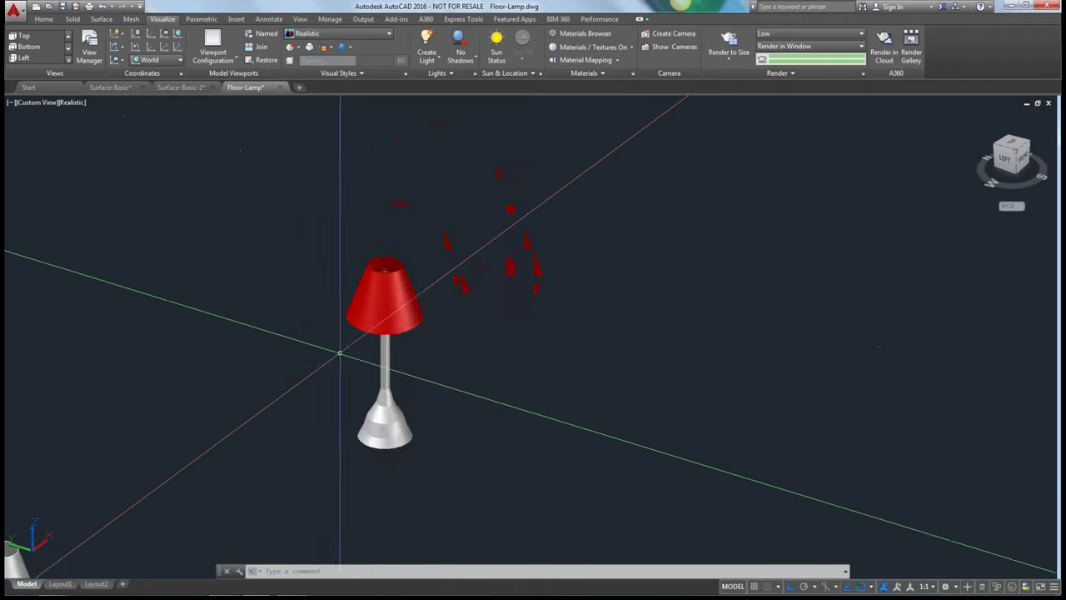
pyautogui.scroll(8, 340, 353)
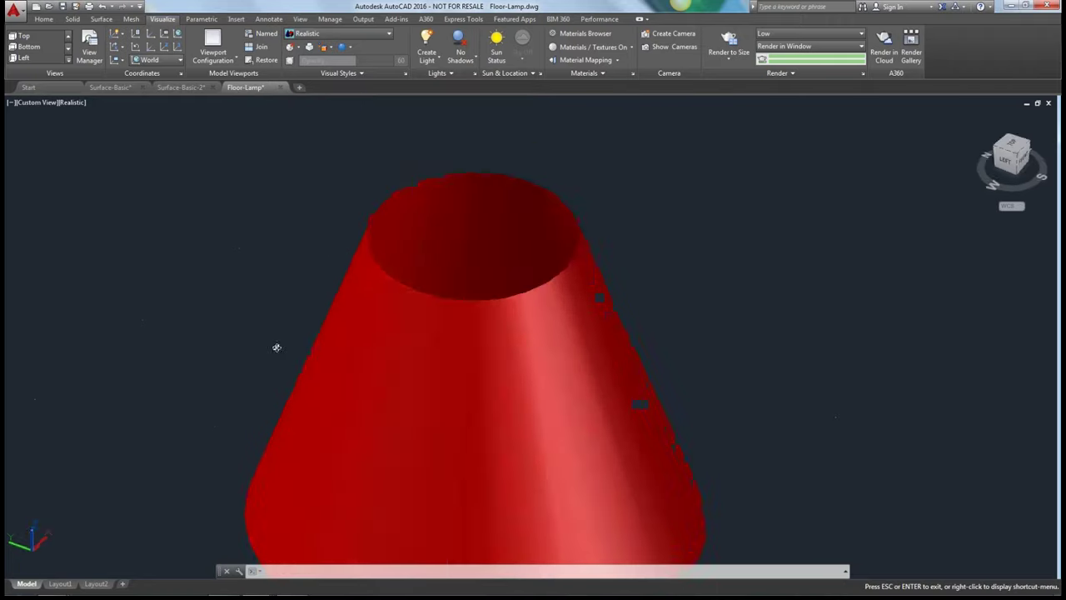
pyautogui.moveTo(277, 347); pyautogui.dragTo(398, 253)
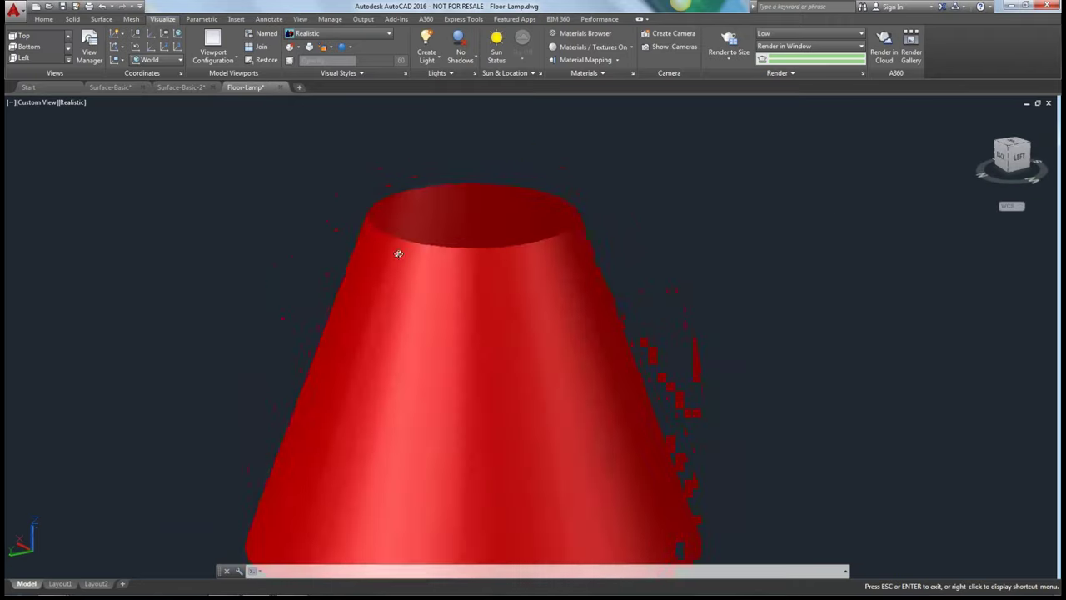
pyautogui.scroll(-5, 398, 253)
pyautogui.moveTo(226, 322); pyautogui.dragTo(290, 203)
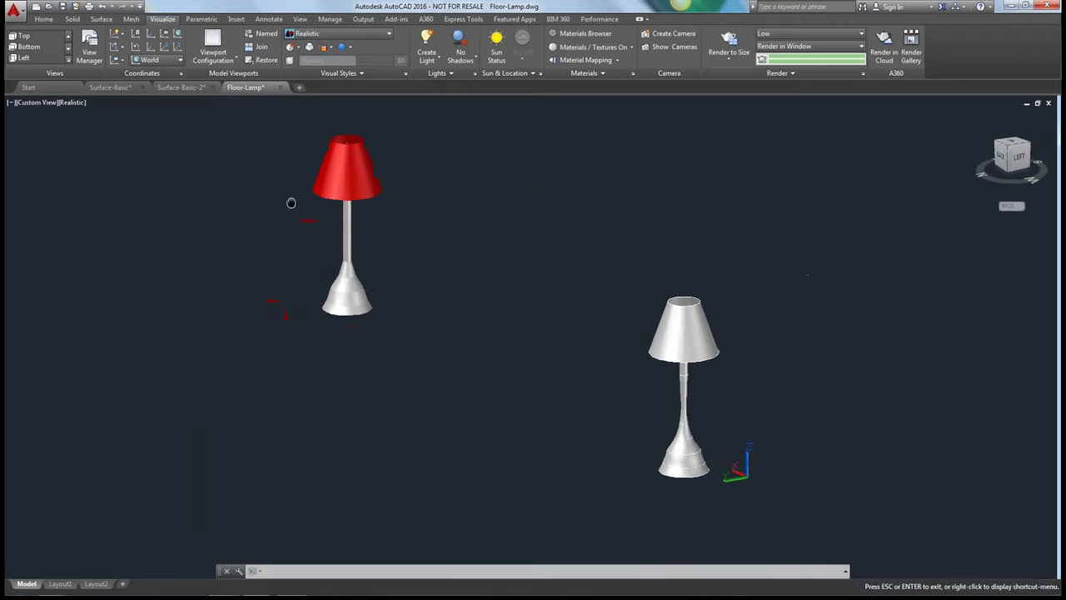
pyautogui.keyDown('shift'); pyautogui.moveTo(261, 290); pyautogui.dragTo(679, 303, button='middle'); pyautogui.keyUp('shift')
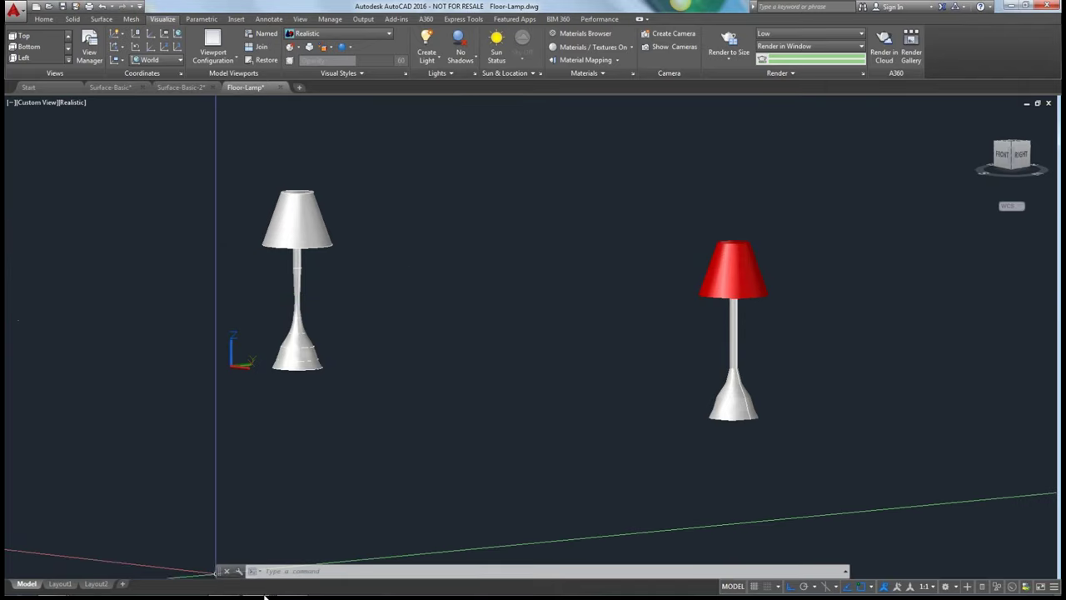
pyautogui.moveTo(306, 595)
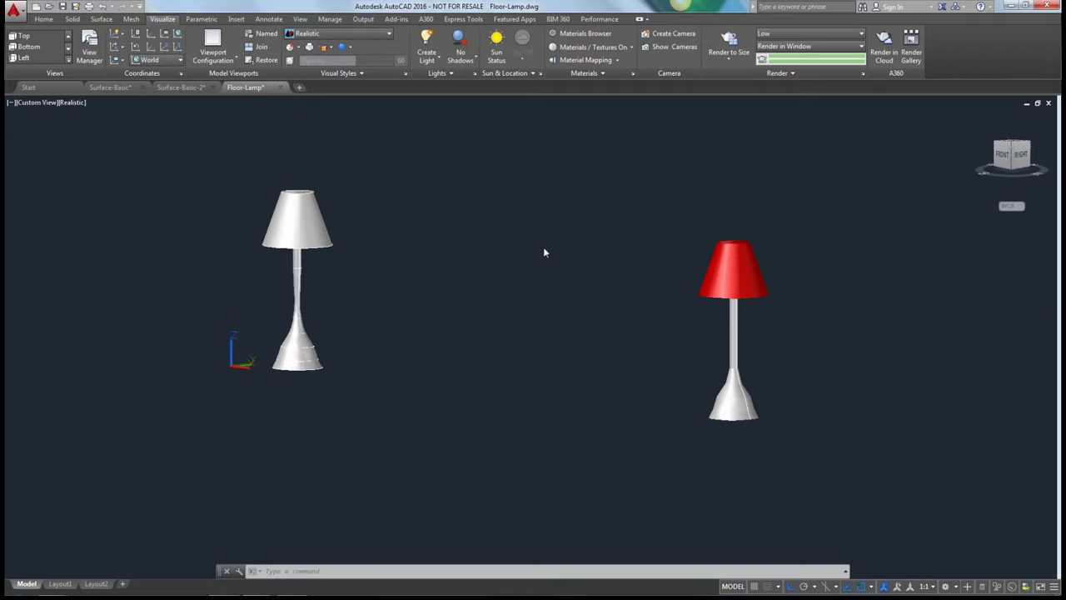
# Look over the Surface-Basic-2 drawing, then return to the Surface-Basic drawing
pyautogui.click(177, 87)
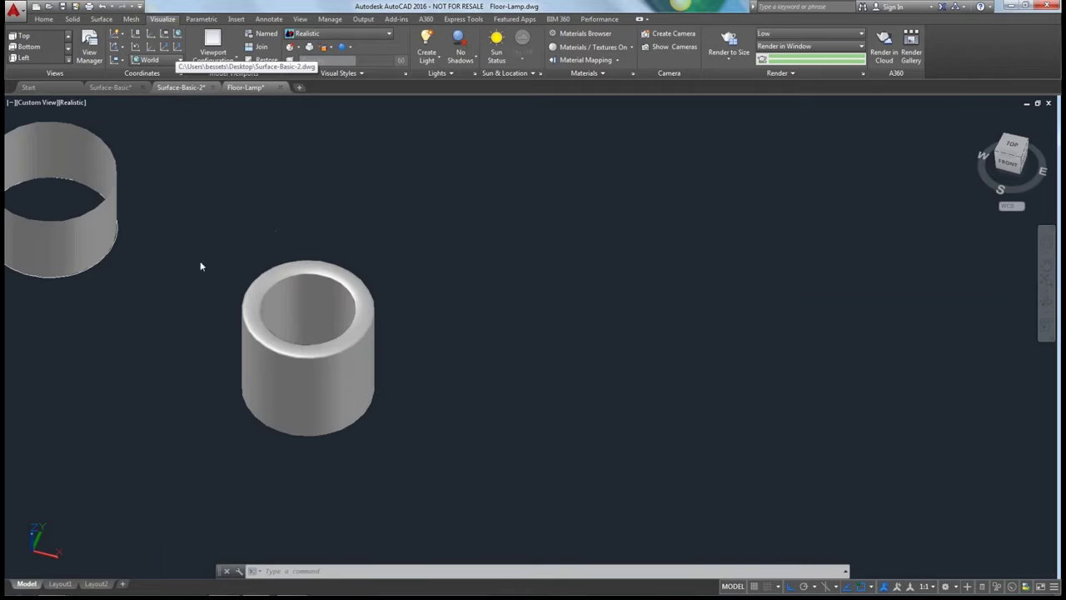
pyautogui.click(237, 227)
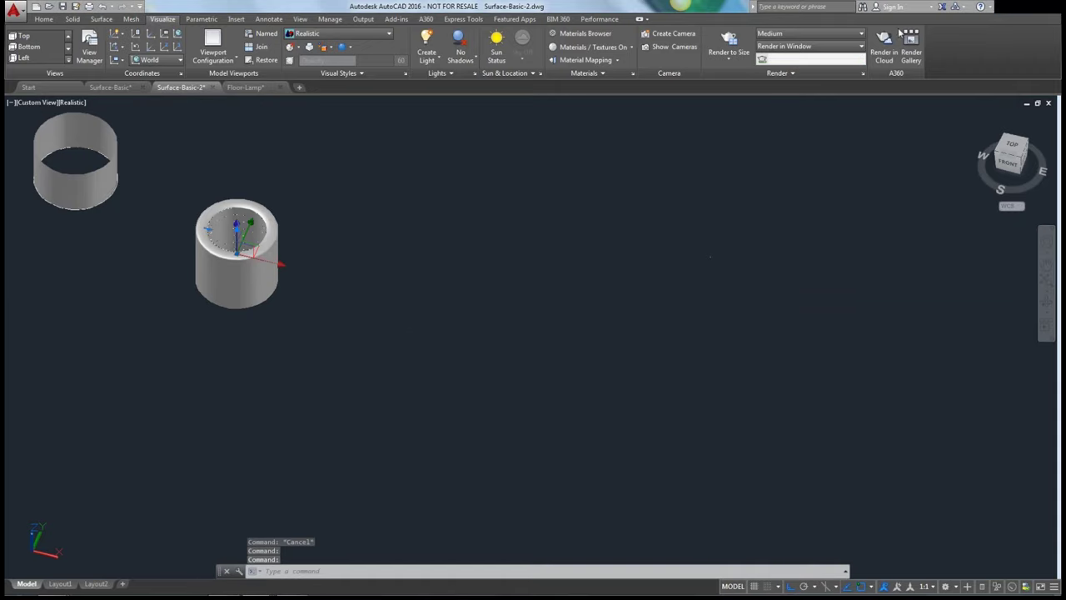
pyautogui.scroll(-2, 383, 259)
pyautogui.scroll(-1, 382, 258)
pyautogui.moveTo(309, 231); pyautogui.dragTo(786, 353, button='middle')
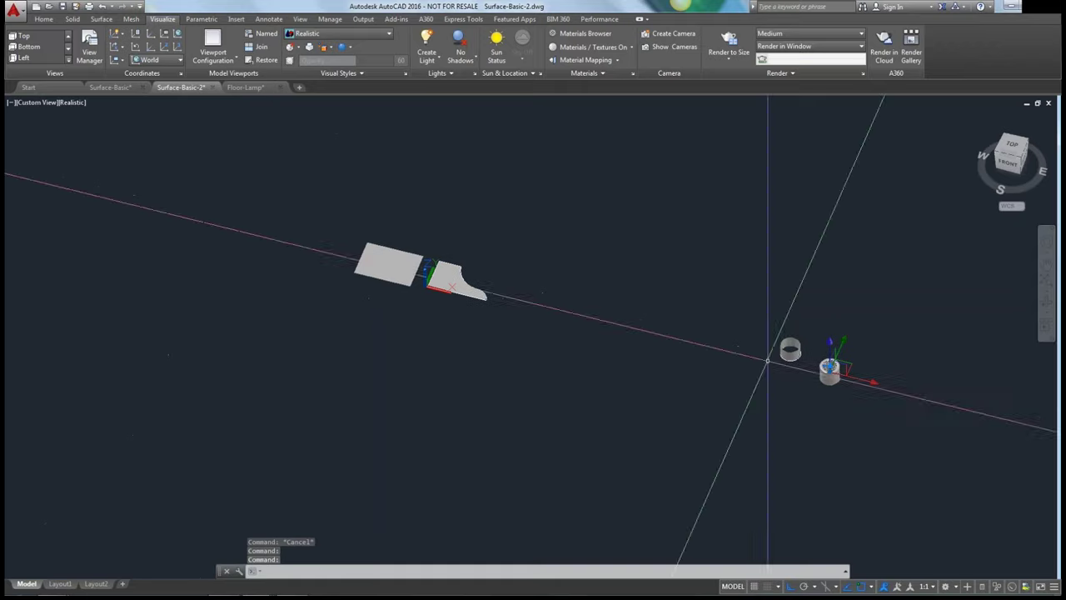
pyautogui.click(110, 87)
pyautogui.scroll(5, 417, 350)
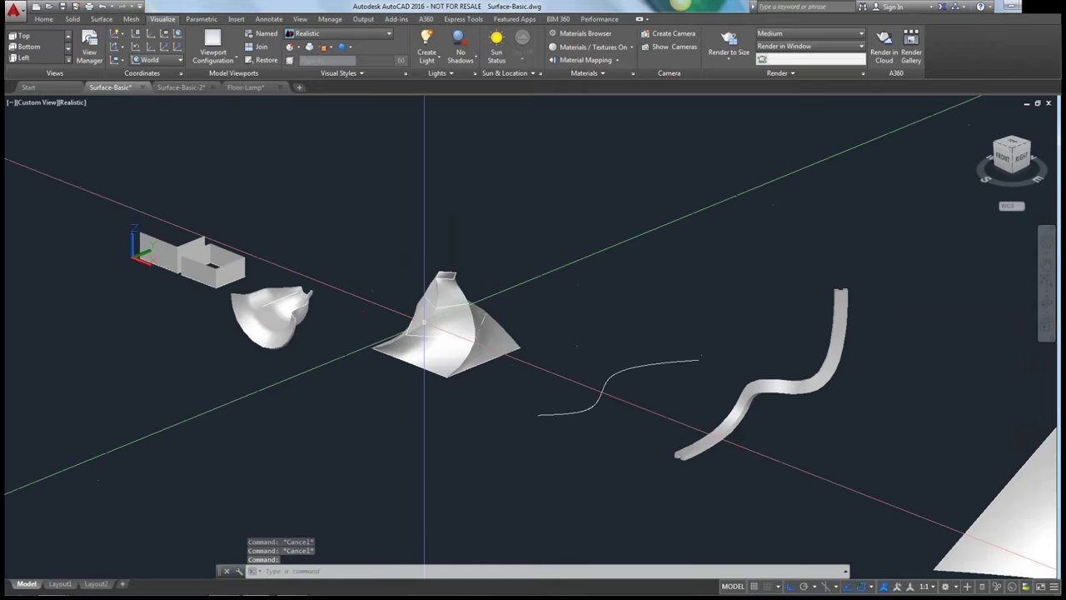
# Copy the pyramid surface with CO, then undo that copy
pyautogui.write('co')
pyautogui.press('Return')
pyautogui.click(406, 383)
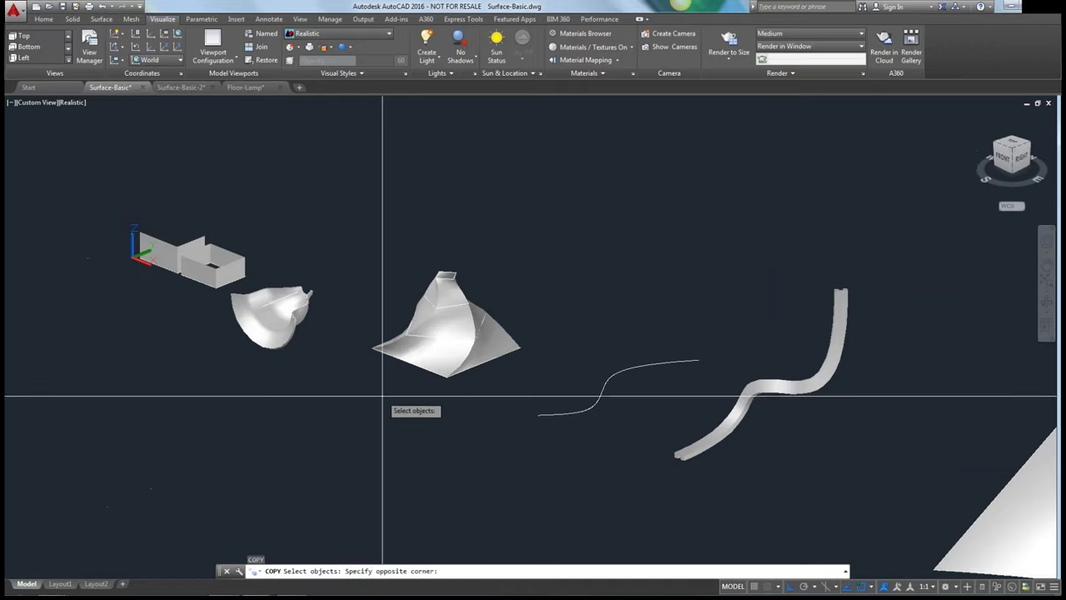
pyautogui.click(379, 367)
pyautogui.press('Return')
pyautogui.click(571, 250)
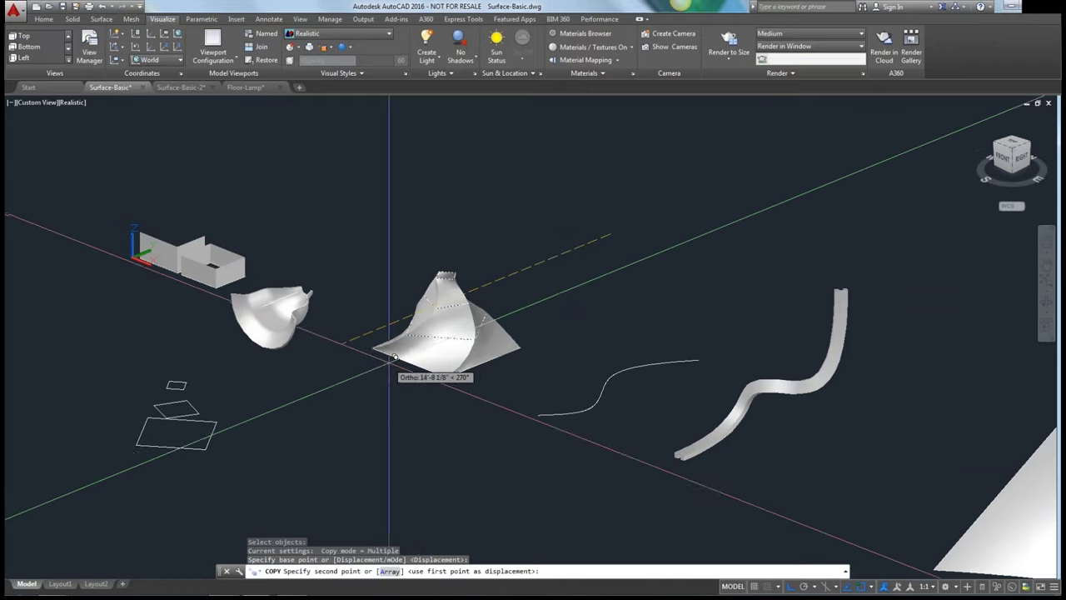
pyautogui.click(388, 372)
pyautogui.press('Escape')
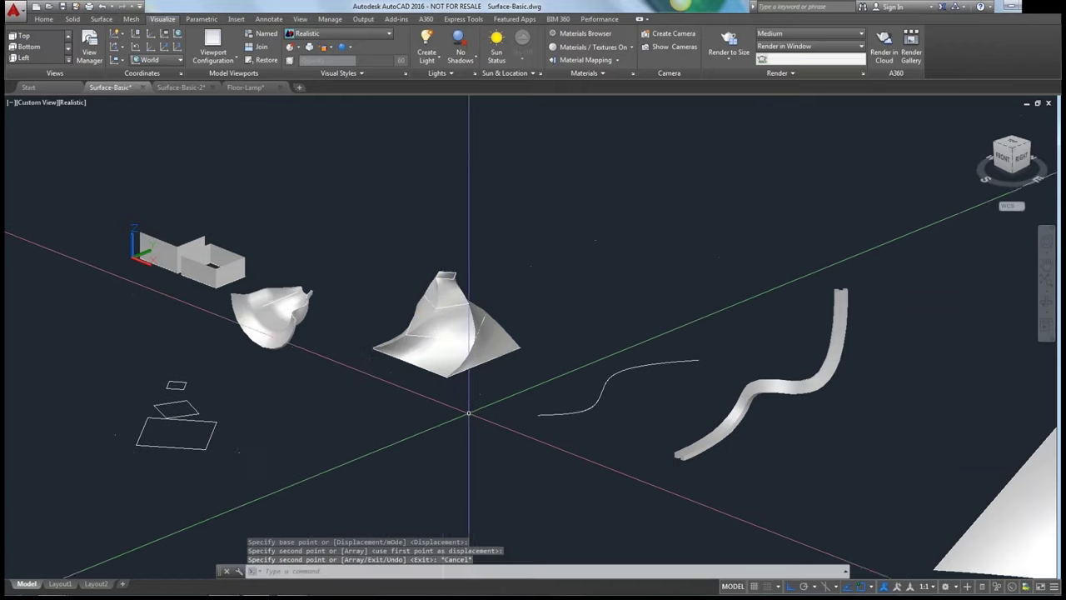
pyautogui.hotkey('ctrl', 'z')
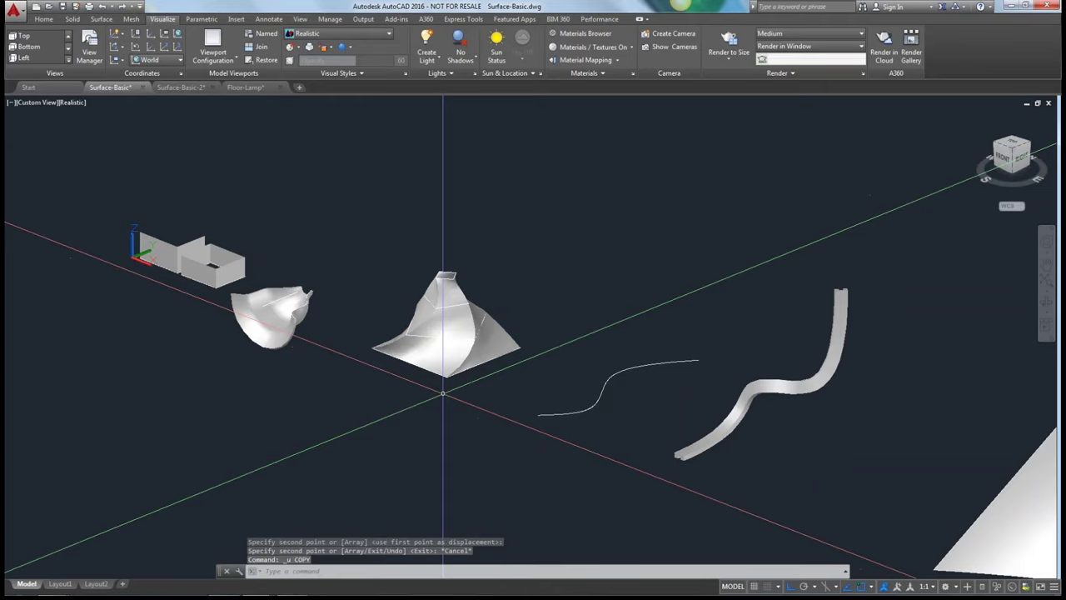
# Copy the twisted lofted surface to a point at the lower left
pyautogui.write('co')
pyautogui.press('Return')
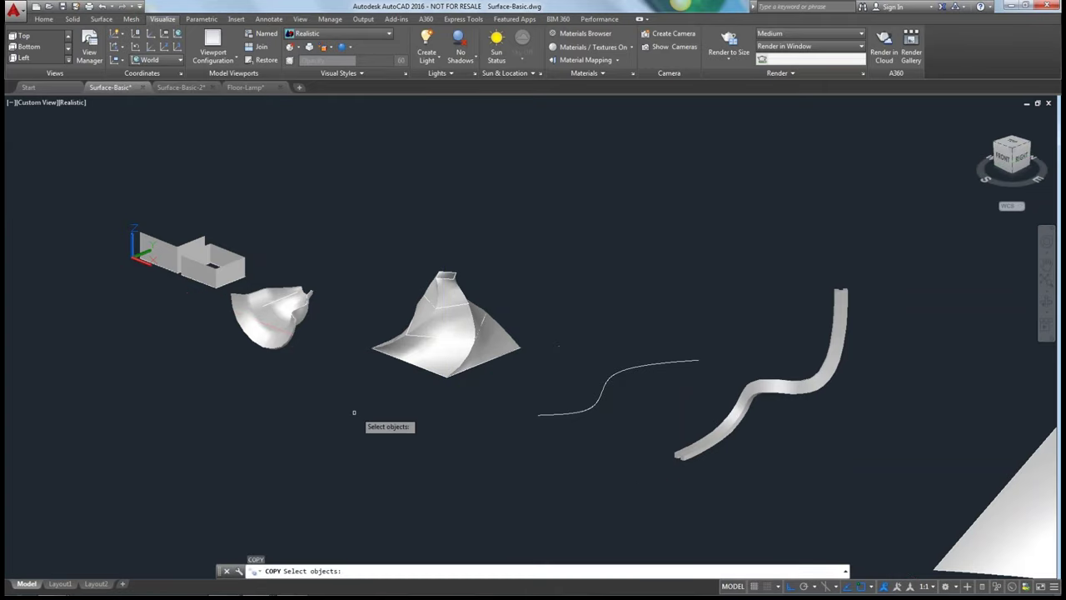
pyautogui.click(324, 416)
pyautogui.click(546, 237)
pyautogui.press('Return')
pyautogui.click(583, 245)
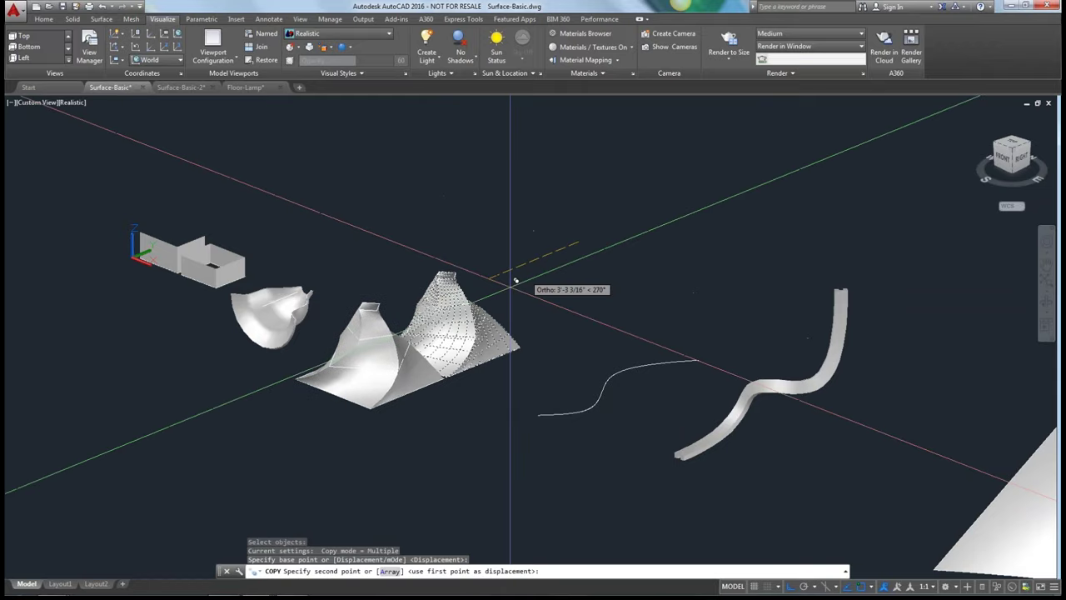
pyautogui.click(300, 428)
pyautogui.press('Escape')
pyautogui.press('Escape')
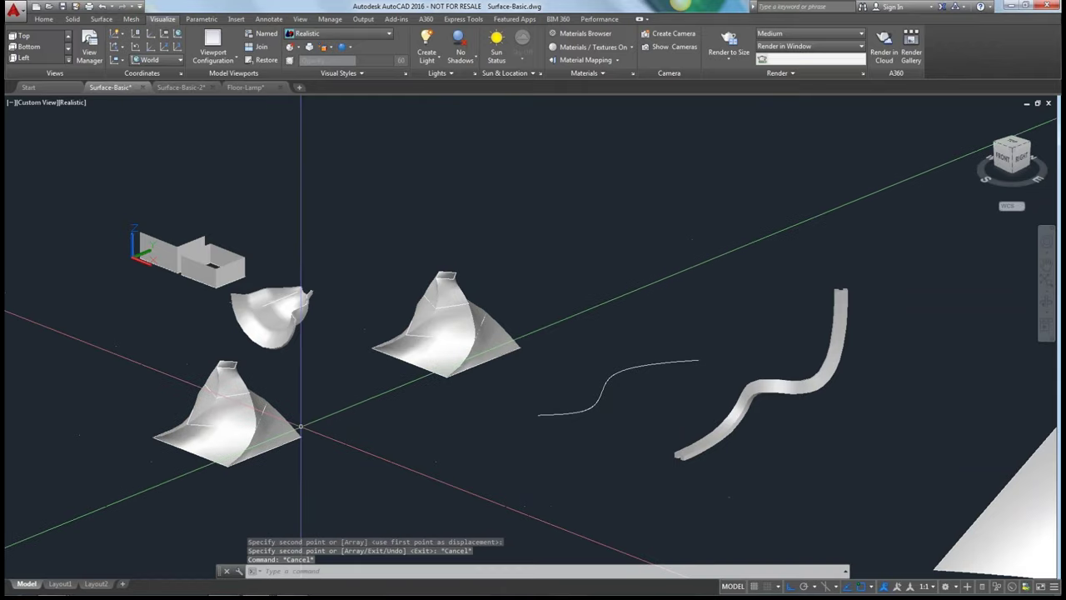
# Erase the lower-left copied surface and pan the view right and up
pyautogui.write('e')
pyautogui.press('Return')
pyautogui.click(305, 435)
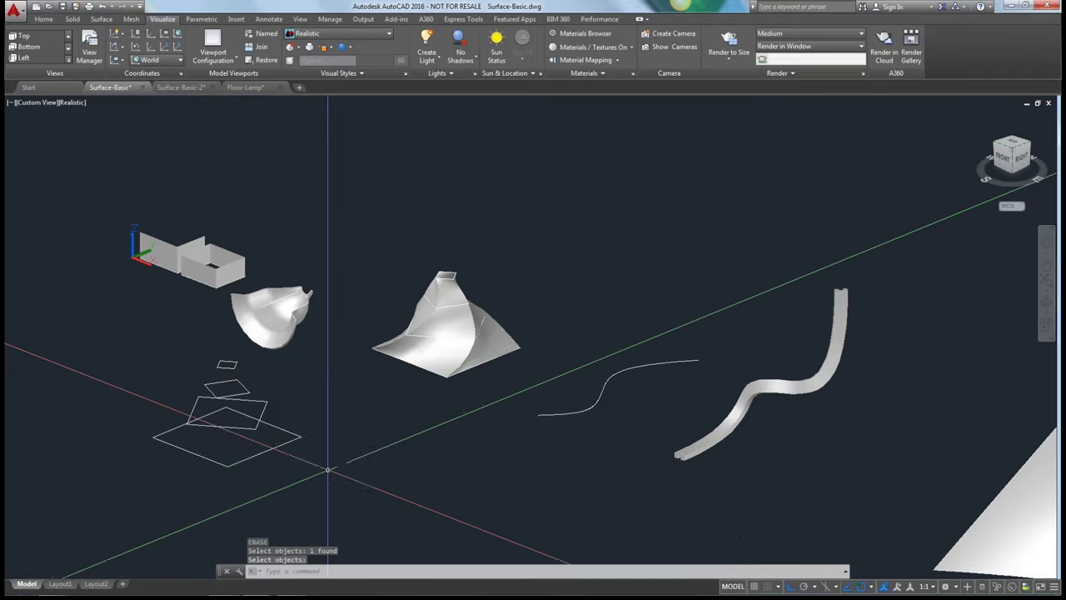
pyautogui.press('Return')
pyautogui.moveTo(327, 469); pyautogui.dragTo(448, 419, button='middle')
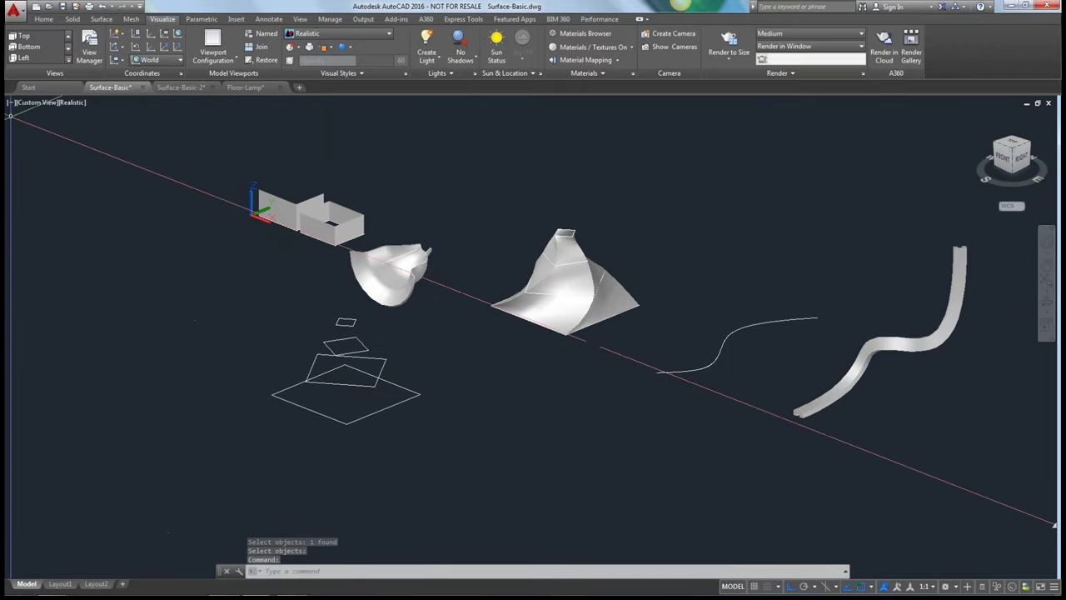
# Switch to the 3D Basics workspace and copy the four square profiles to the lower left
pyautogui.click(43, 18)
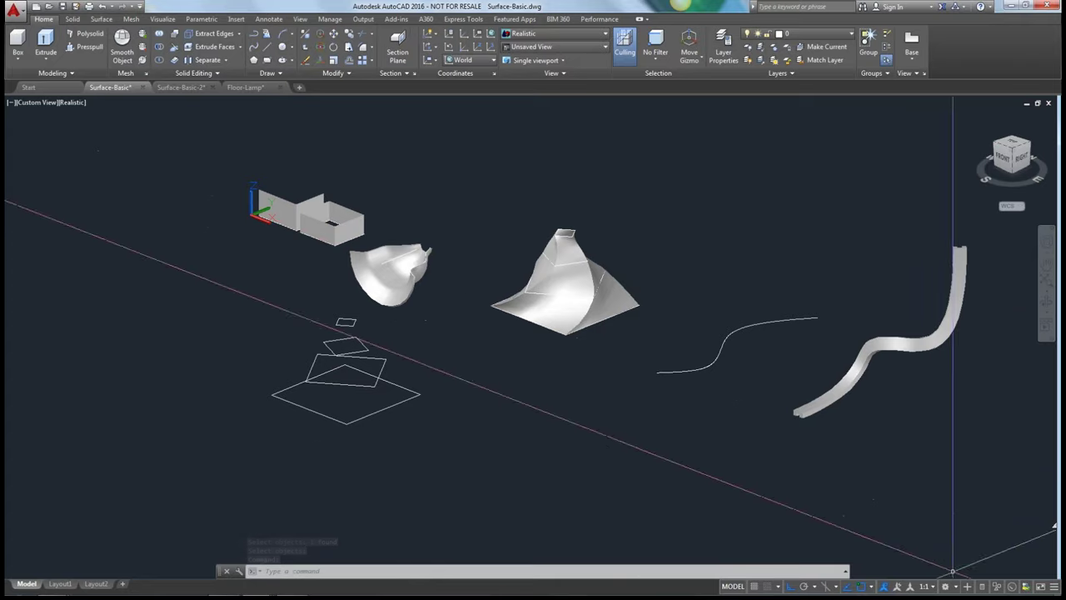
pyautogui.click(947, 587)
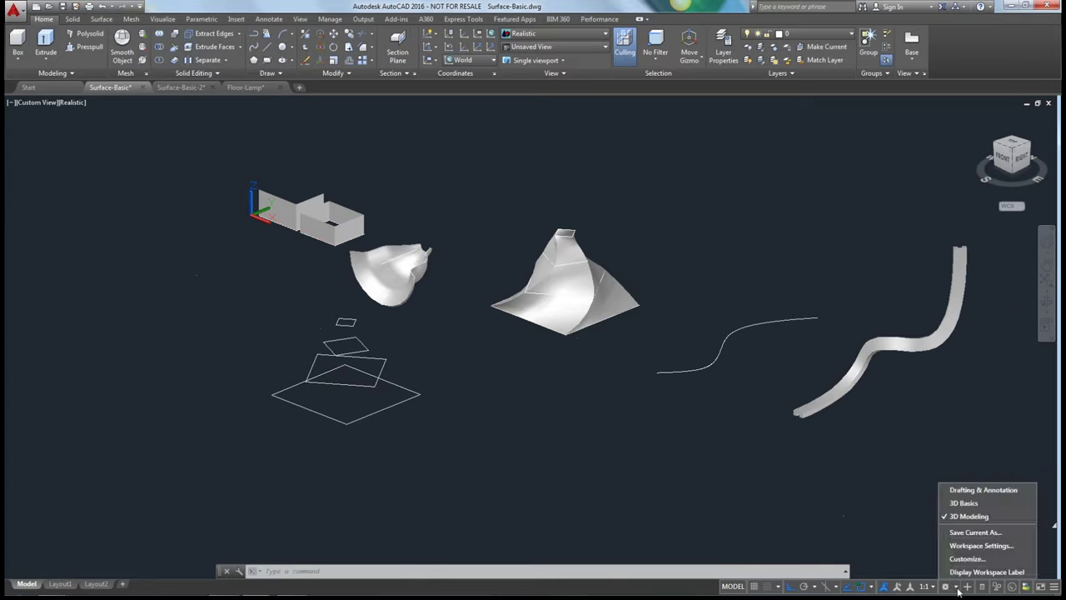
pyautogui.click(963, 503)
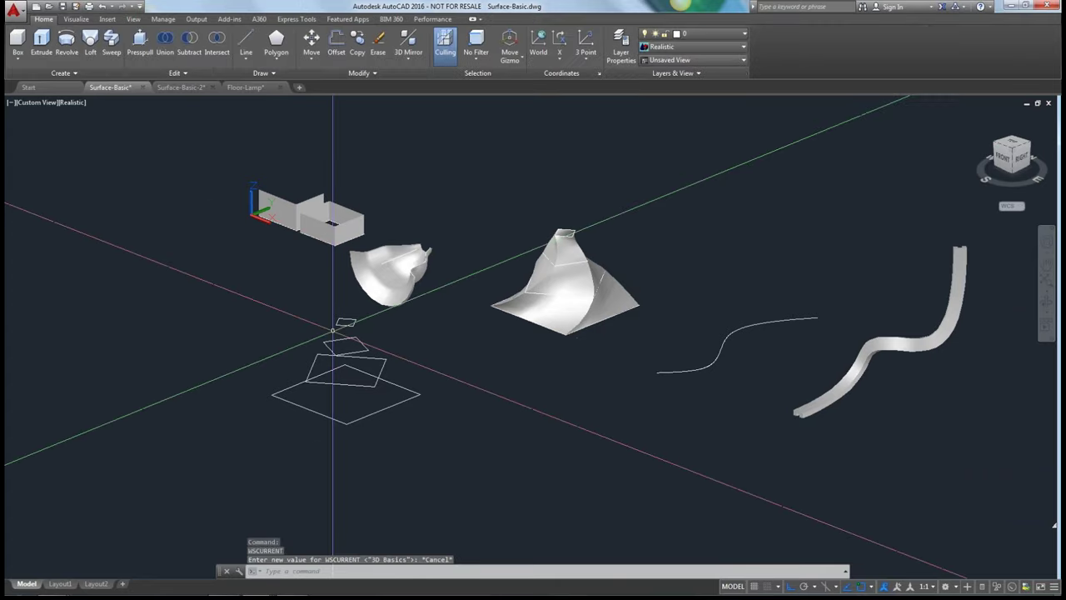
pyautogui.write('copy')
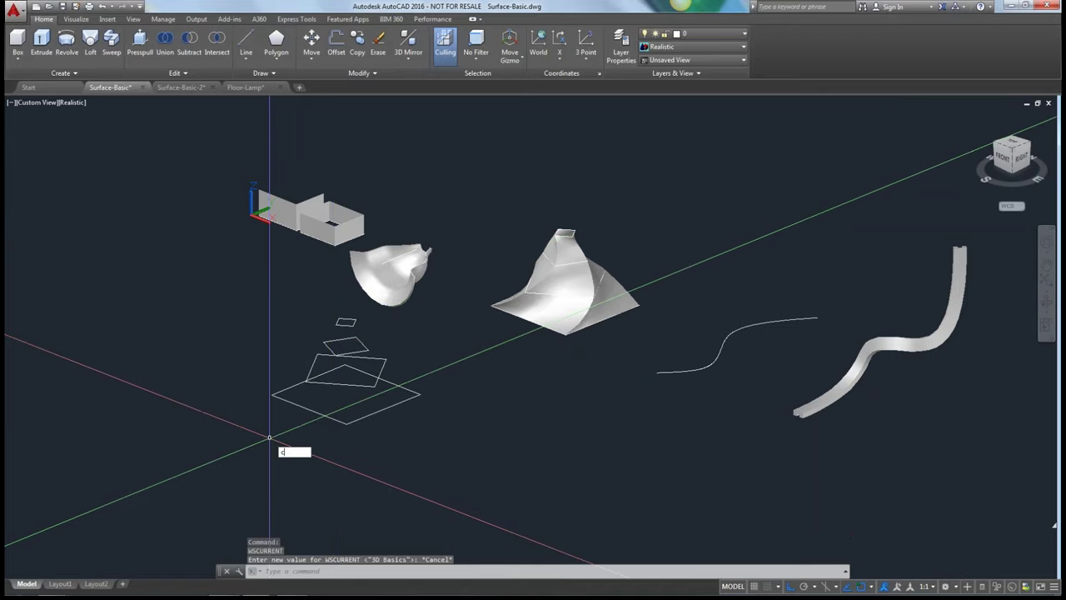
pyautogui.press('Return')
pyautogui.click(381, 316)
pyautogui.click(269, 445)
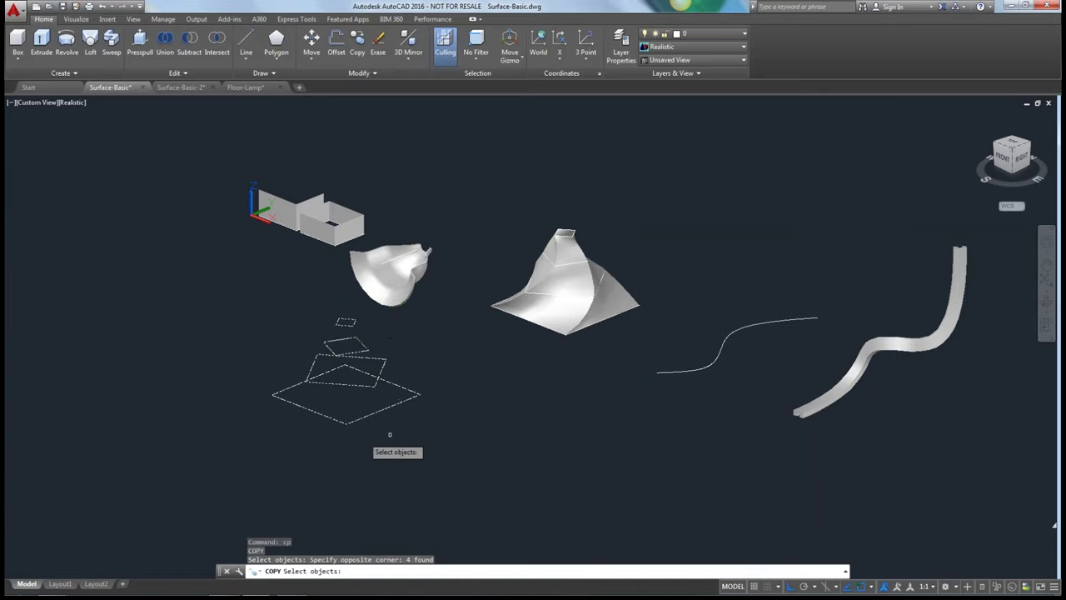
pyautogui.press('Return')
pyautogui.click(276, 489)
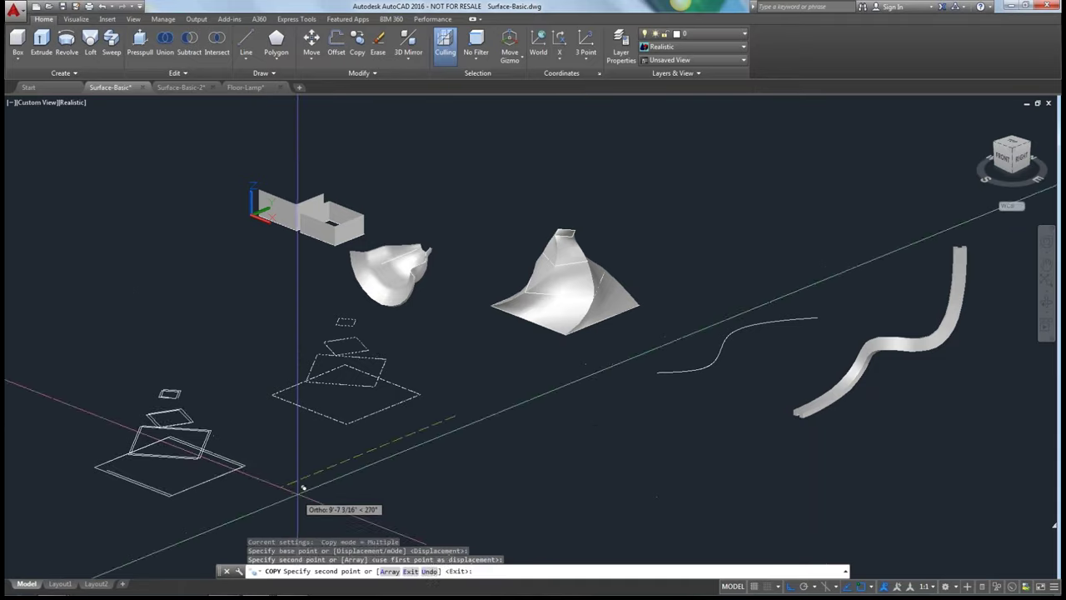
pyautogui.press('Escape')
pyautogui.moveTo(315, 477); pyautogui.dragTo(473, 405, button='middle')
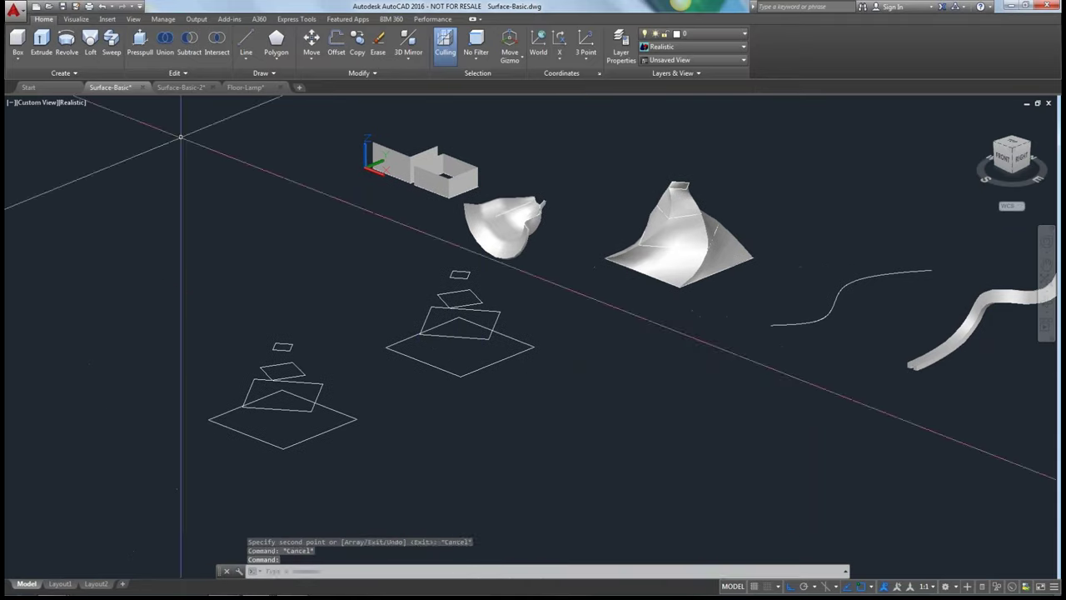
# Loft the original four squares, bottom to top, as cross sections
pyautogui.click(91, 43)
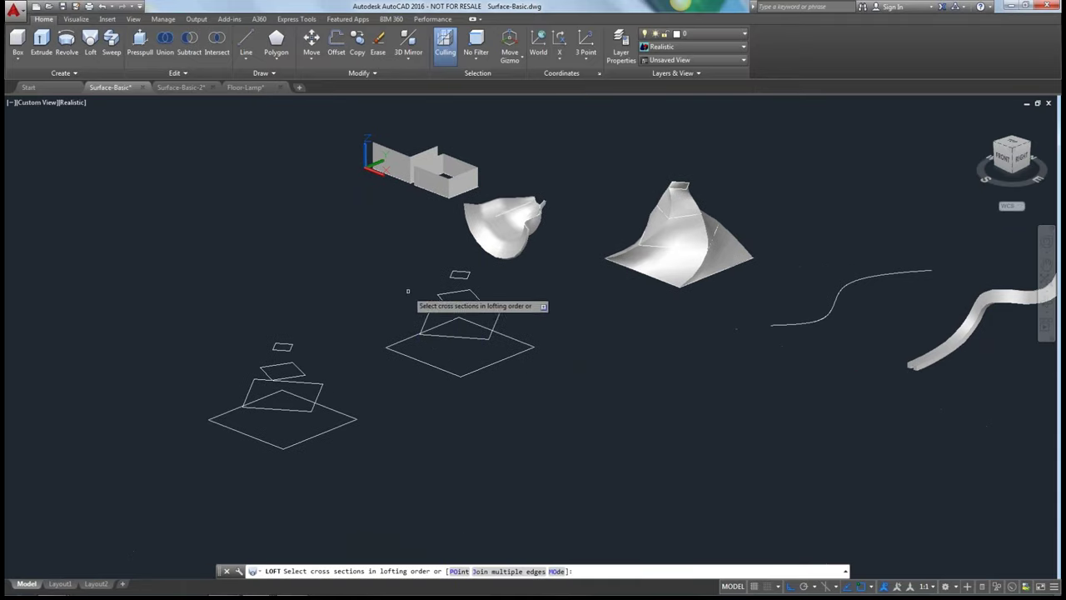
pyautogui.click(418, 359)
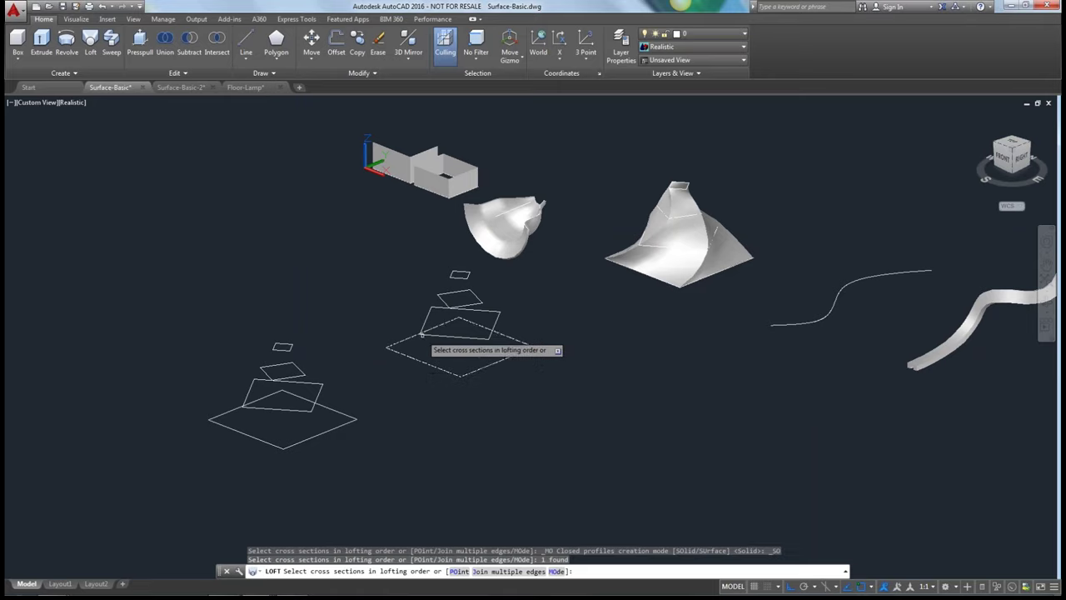
pyautogui.click(422, 318)
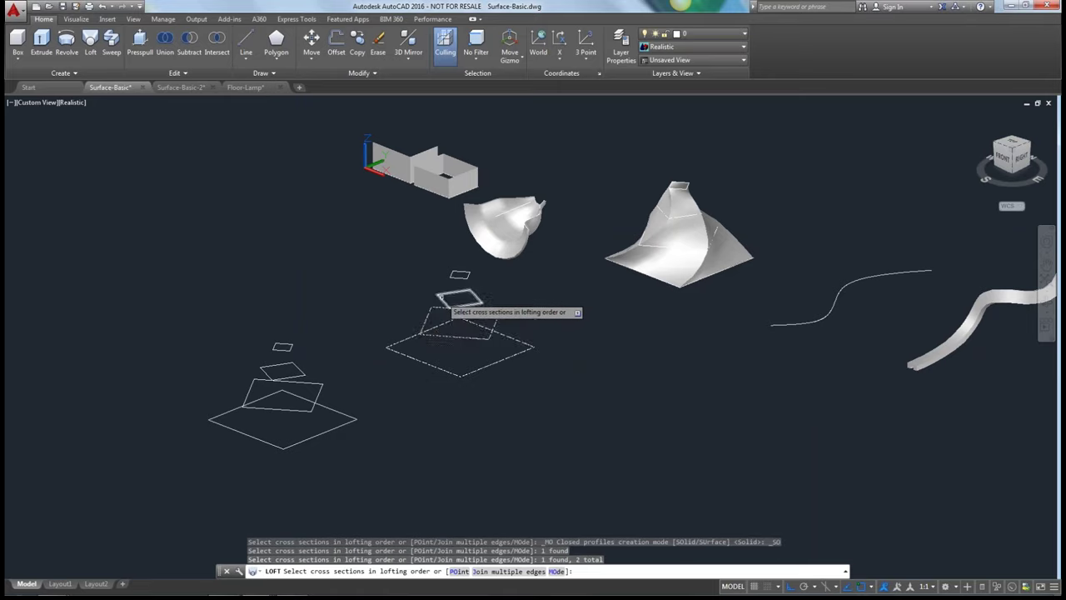
pyautogui.click(441, 295)
pyautogui.click(460, 274)
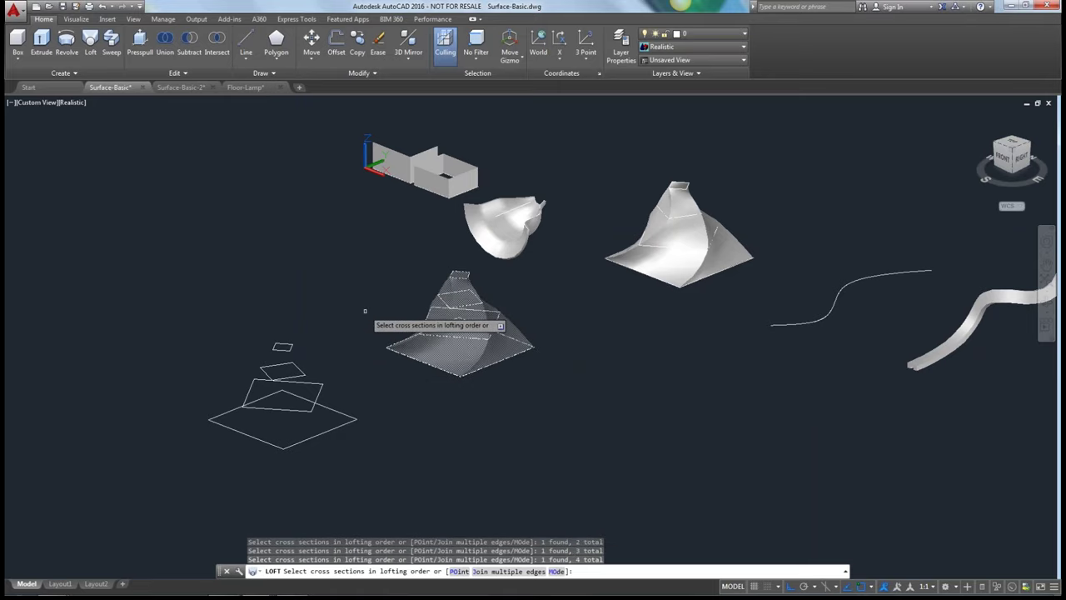
pyautogui.press('Return')
pyautogui.press('Return')
pyautogui.press('Return')
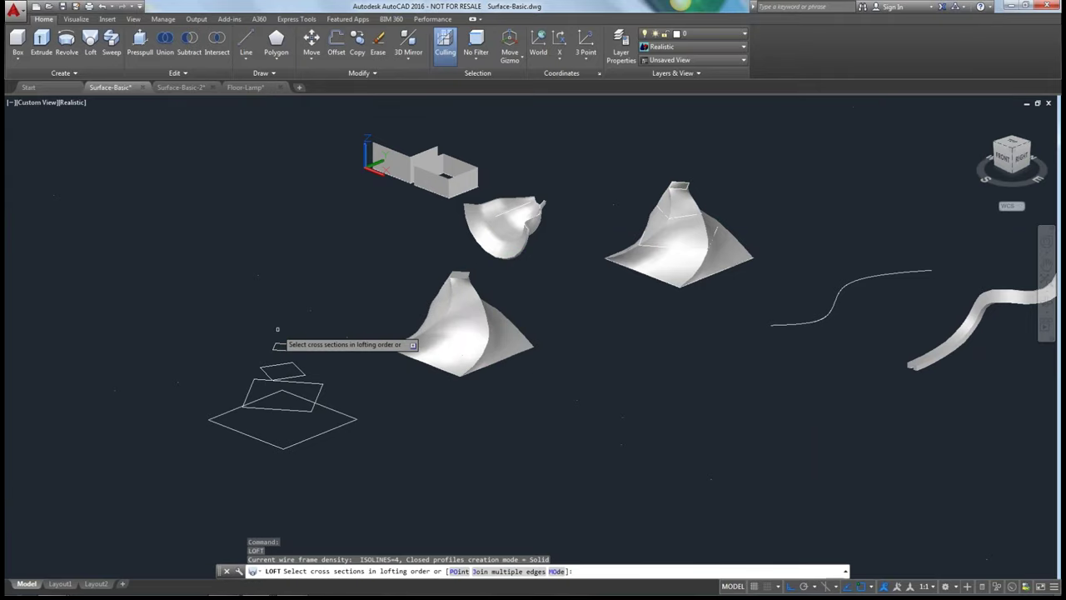
# Loft the copied four rectangles top to bottom using cross sections only
pyautogui.click(282, 344)
pyautogui.click(281, 366)
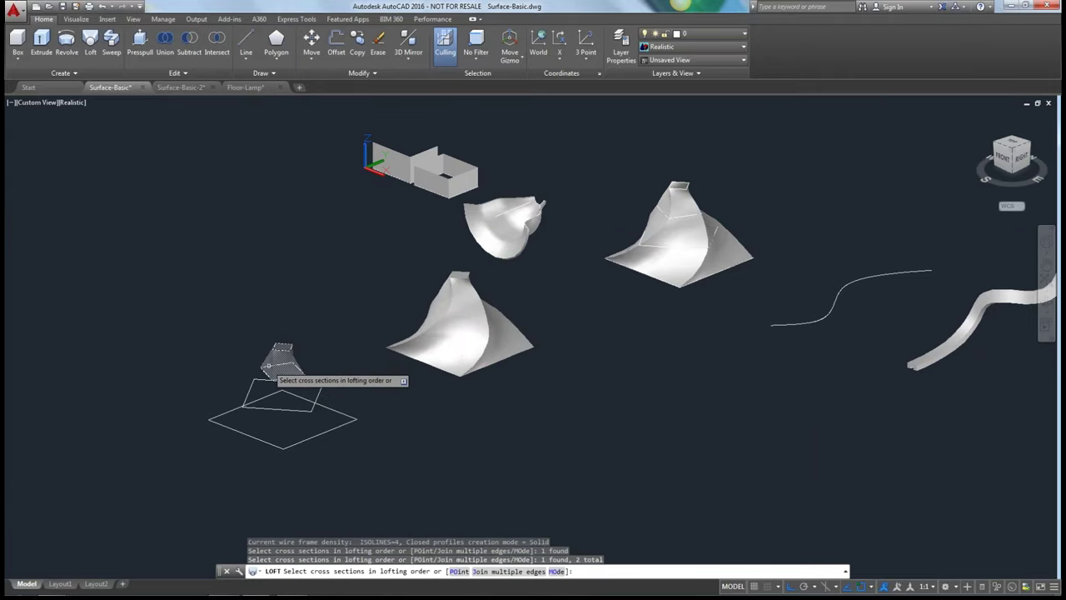
pyautogui.click(251, 387)
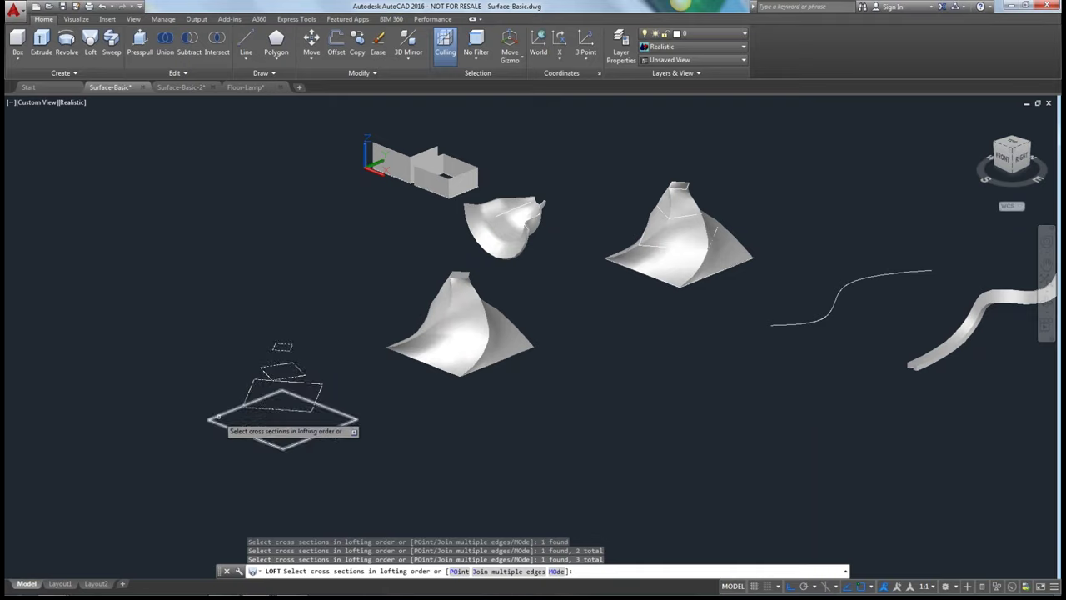
pyautogui.click(210, 417)
pyautogui.press('Return')
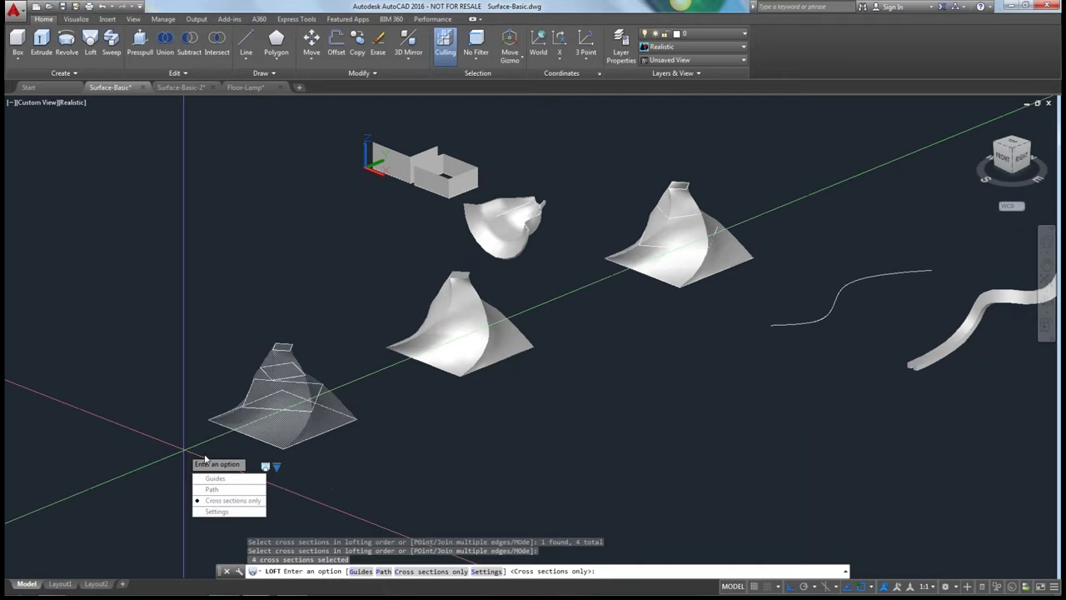
pyautogui.press('Return')
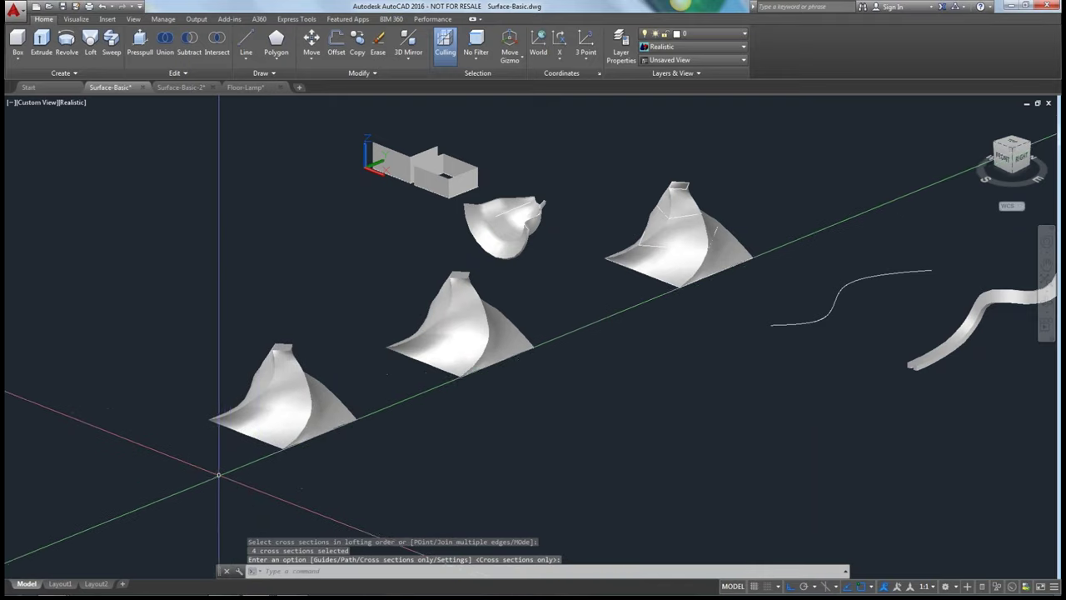
pyautogui.keyDown('shift'); pyautogui.moveTo(218, 474); pyautogui.dragTo(268, 466, button='middle'); pyautogui.keyUp('shift')
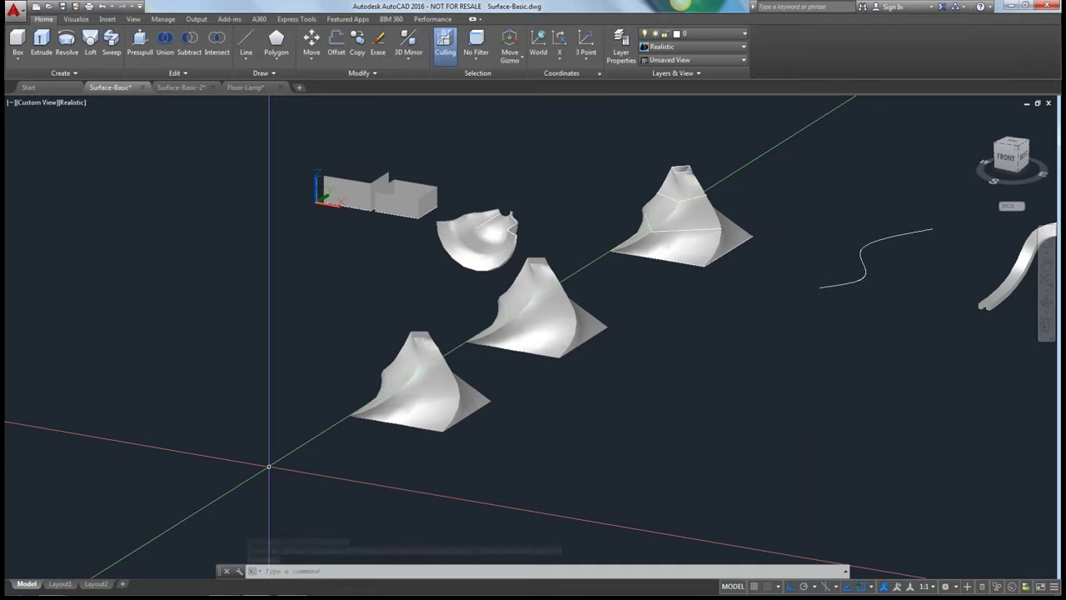
# Inspect the front 3D Solid loft up close, then undo it with Ctrl+Z
pyautogui.scroll(6, 406, 346)
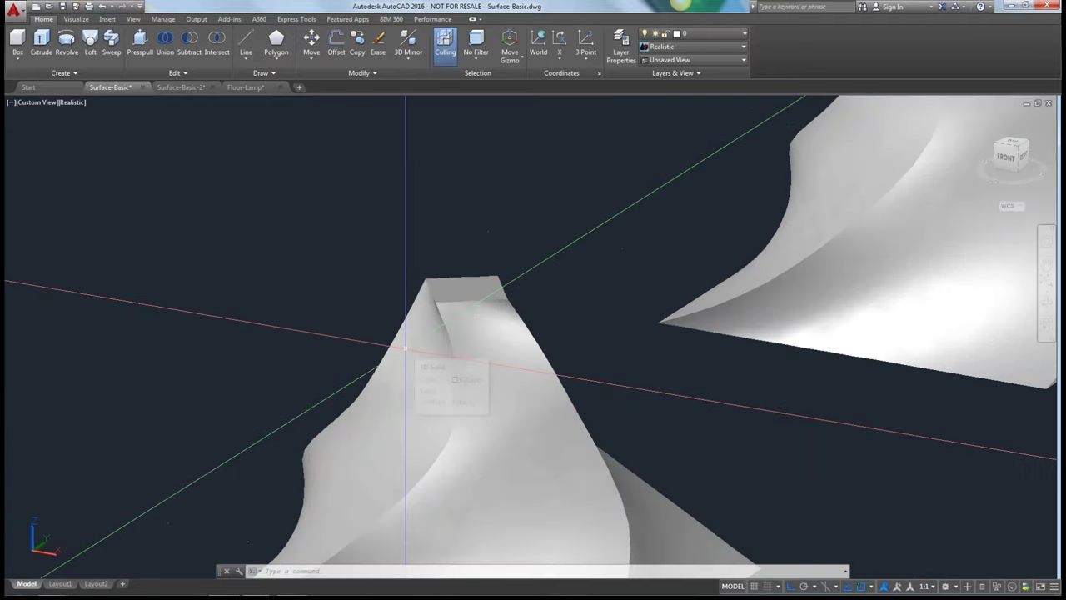
pyautogui.scroll(-3, 405, 346)
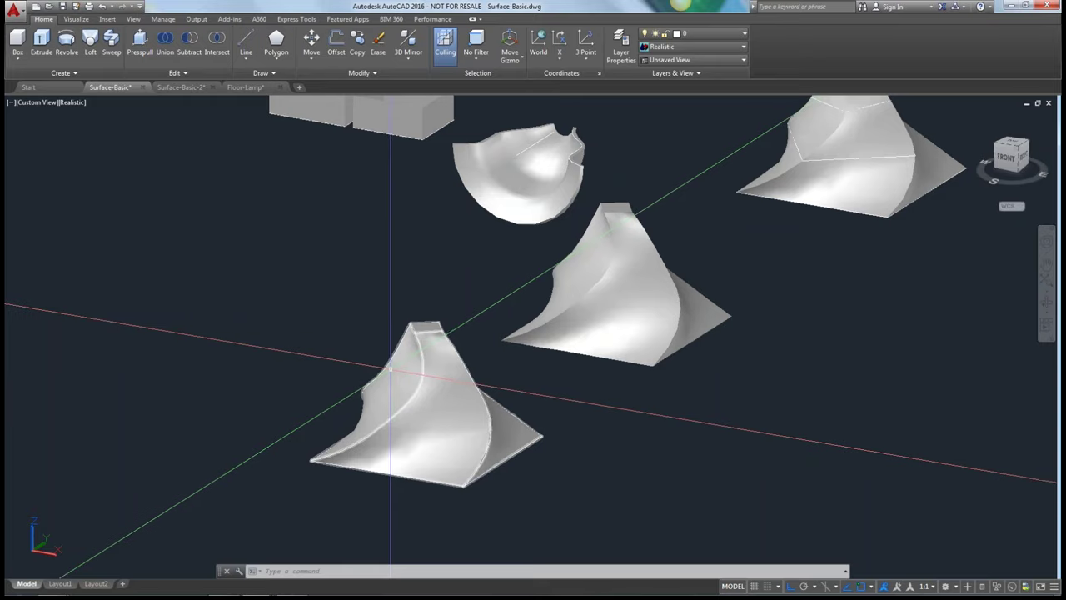
pyautogui.moveTo(392, 368)
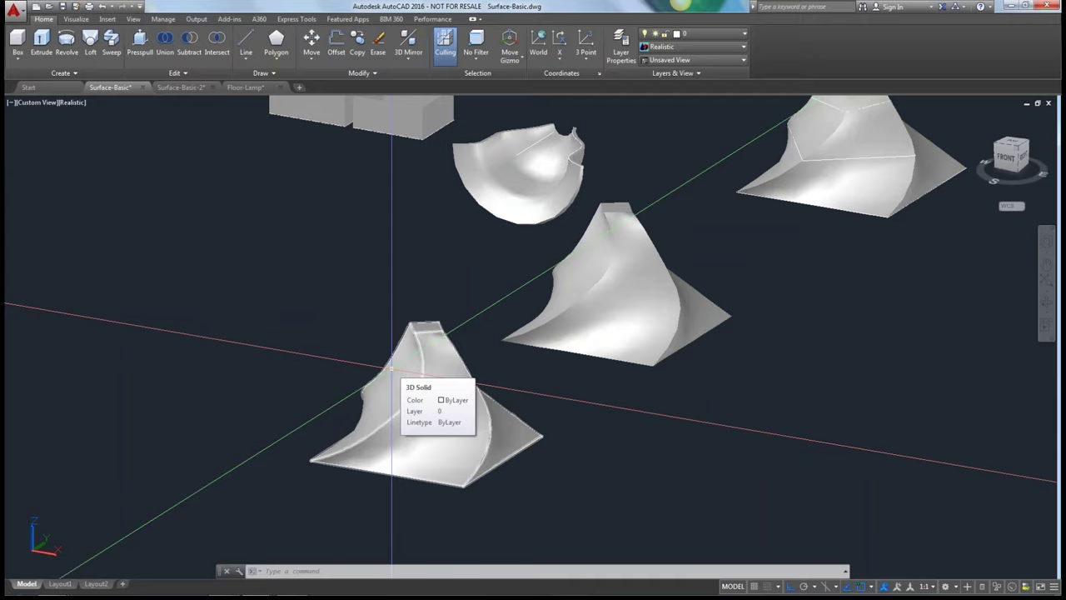
pyautogui.scroll(4, 391, 369)
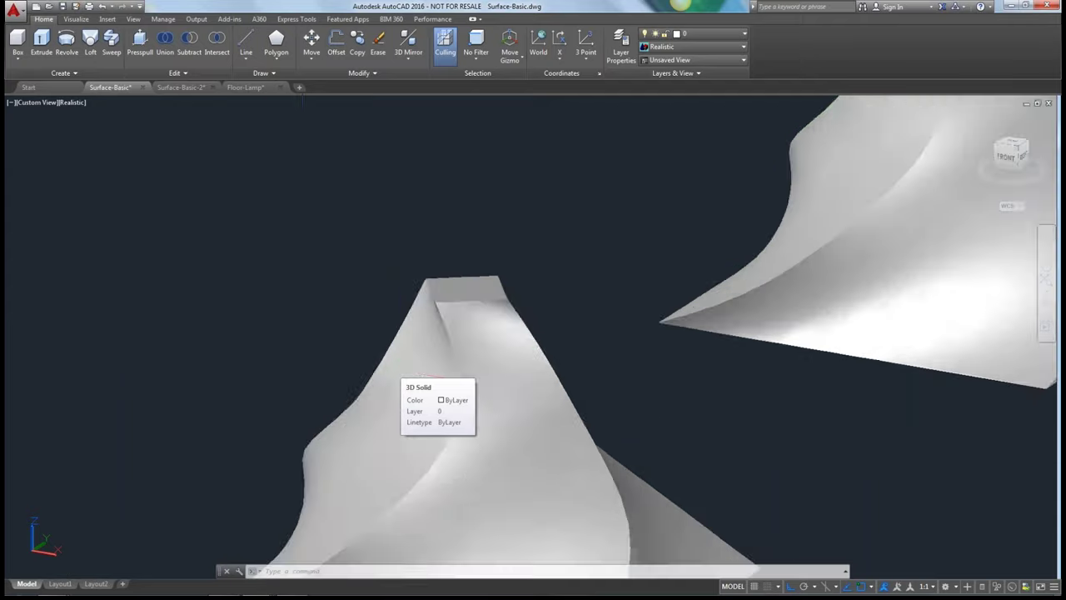
pyautogui.hotkey('ctrl', 'z')
pyautogui.hotkey('ctrl', 'z')
pyautogui.hotkey('ctrl', 'z')
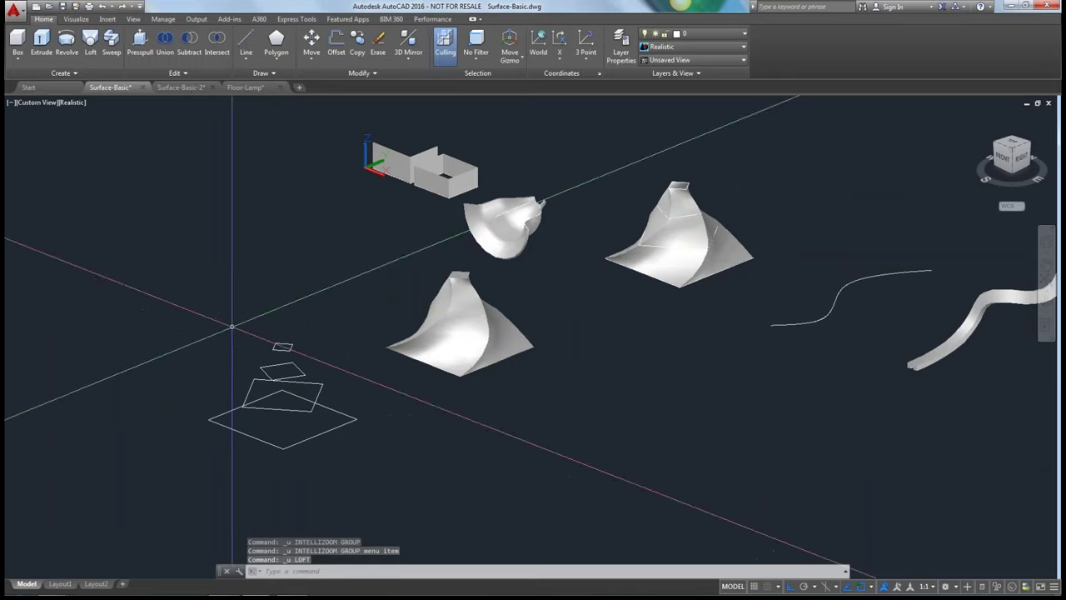
pyautogui.click(90, 41)
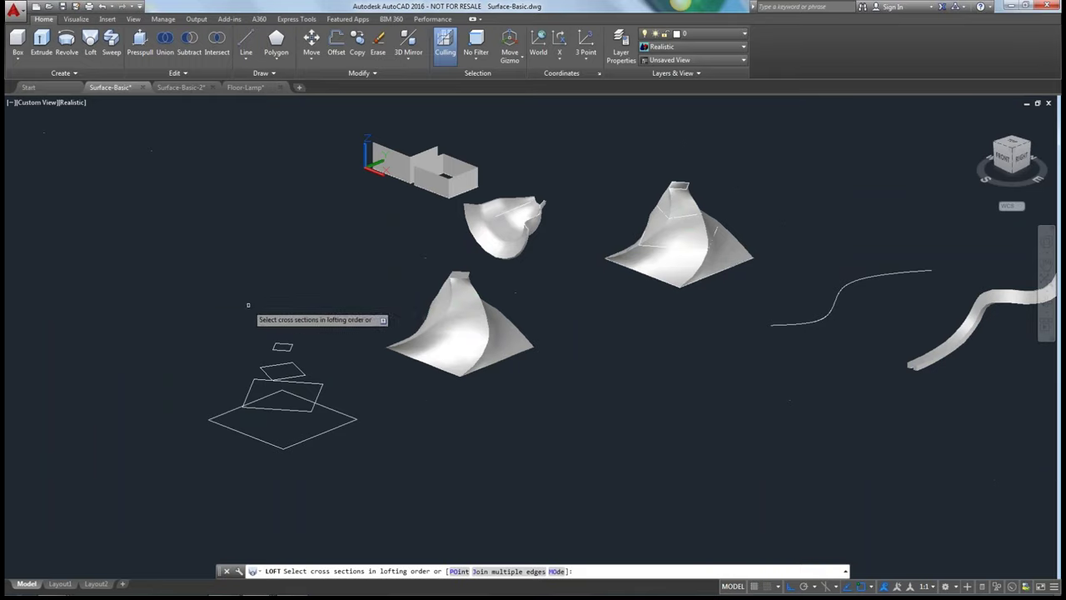
pyautogui.click(282, 350)
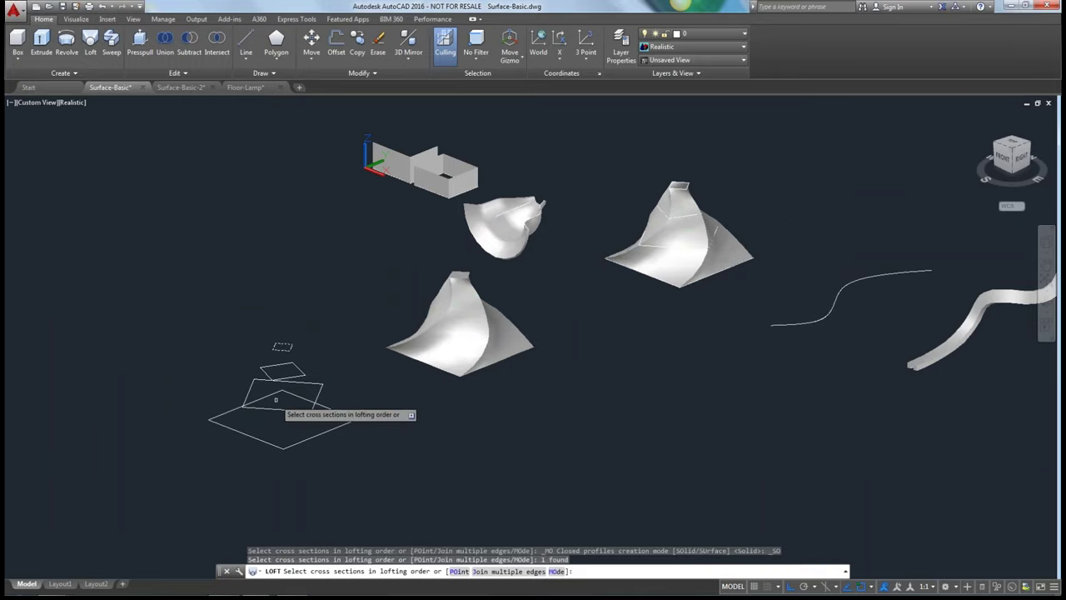
pyautogui.click(249, 407)
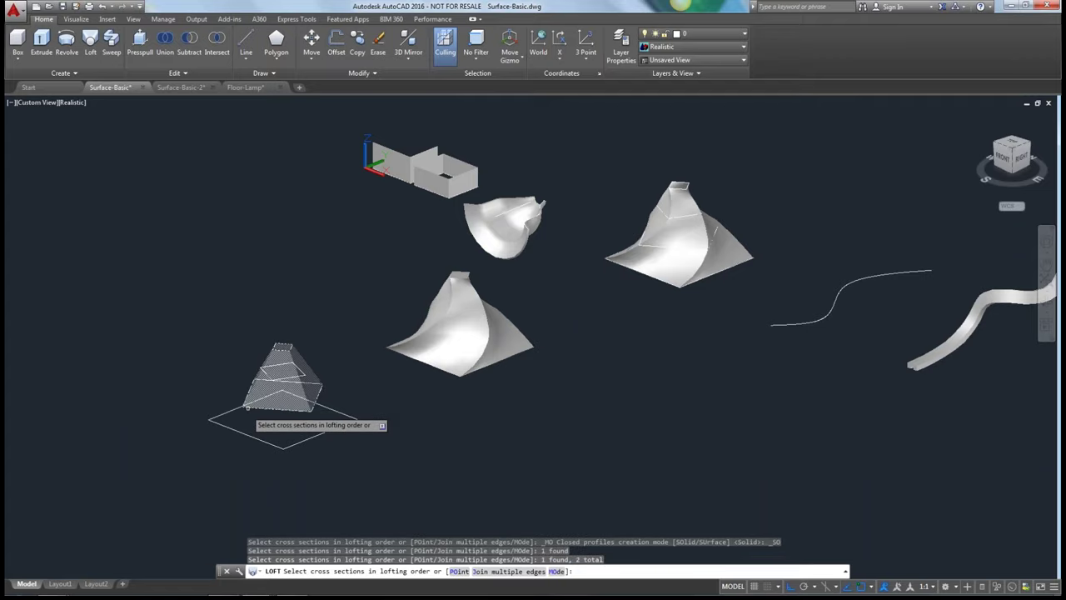
pyautogui.scroll(5, 248, 408)
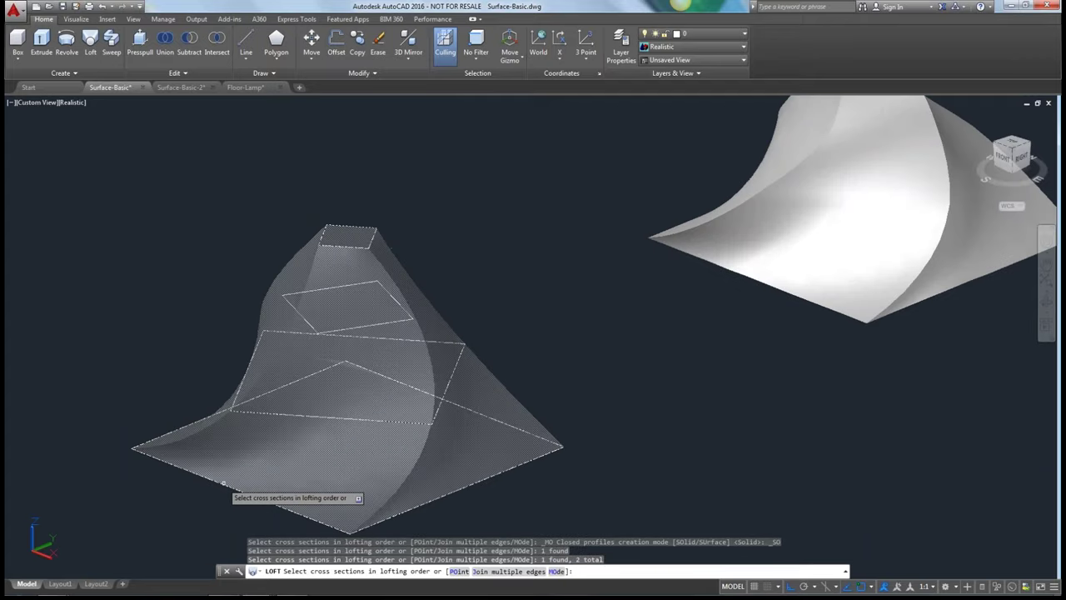
pyautogui.click(223, 482)
pyautogui.click(306, 324)
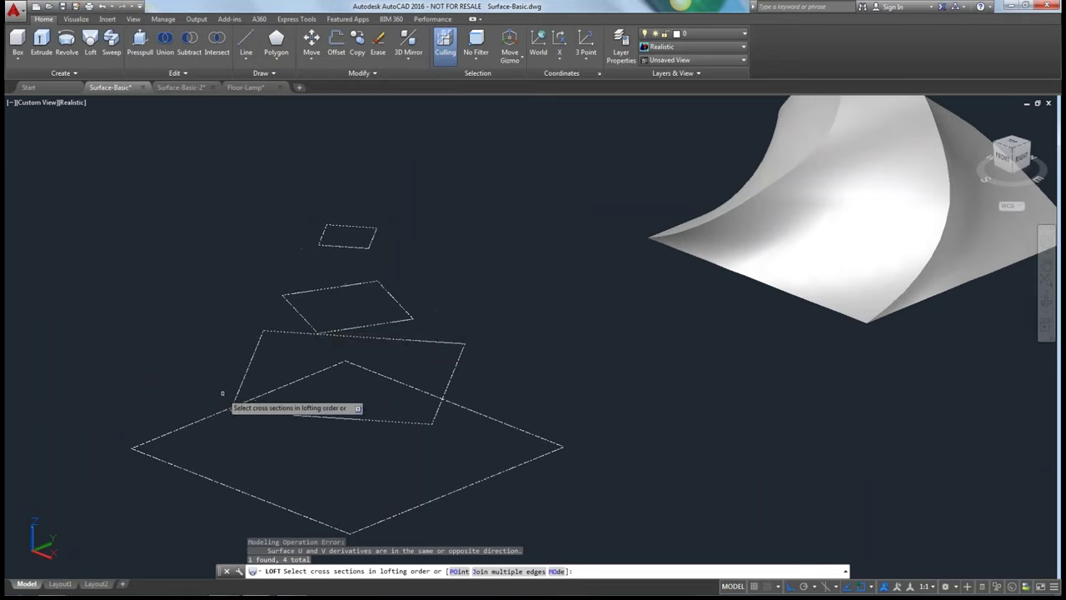
pyautogui.press('Return')
pyautogui.press('Return')
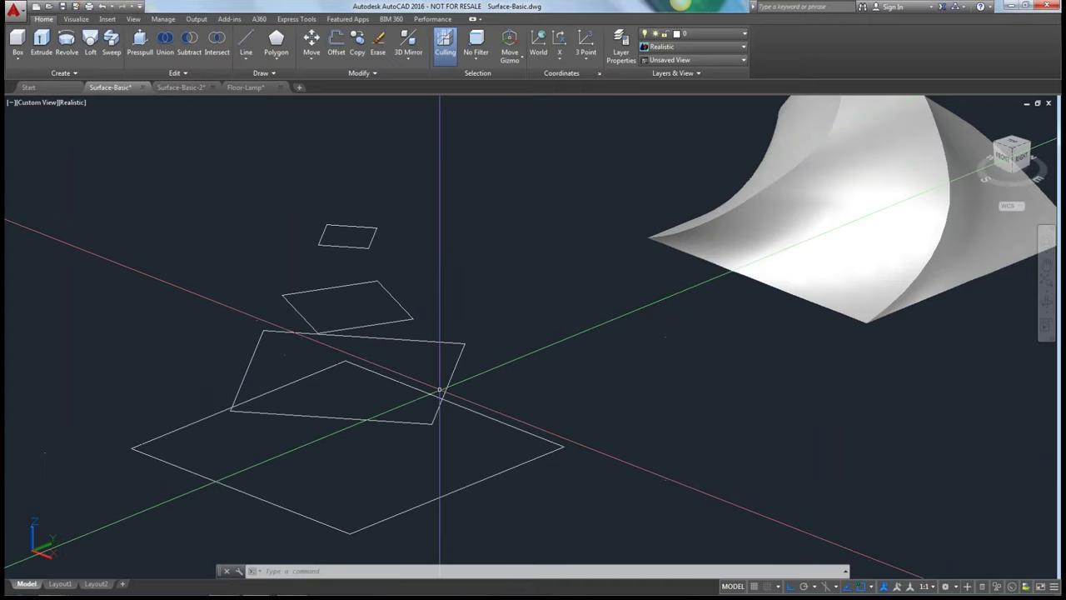
pyautogui.scroll(-4, 508, 321)
# Zoom out and orbit to view all loft examples, including the swept tube and large wavy surface
pyautogui.scroll(-3, 530, 314)
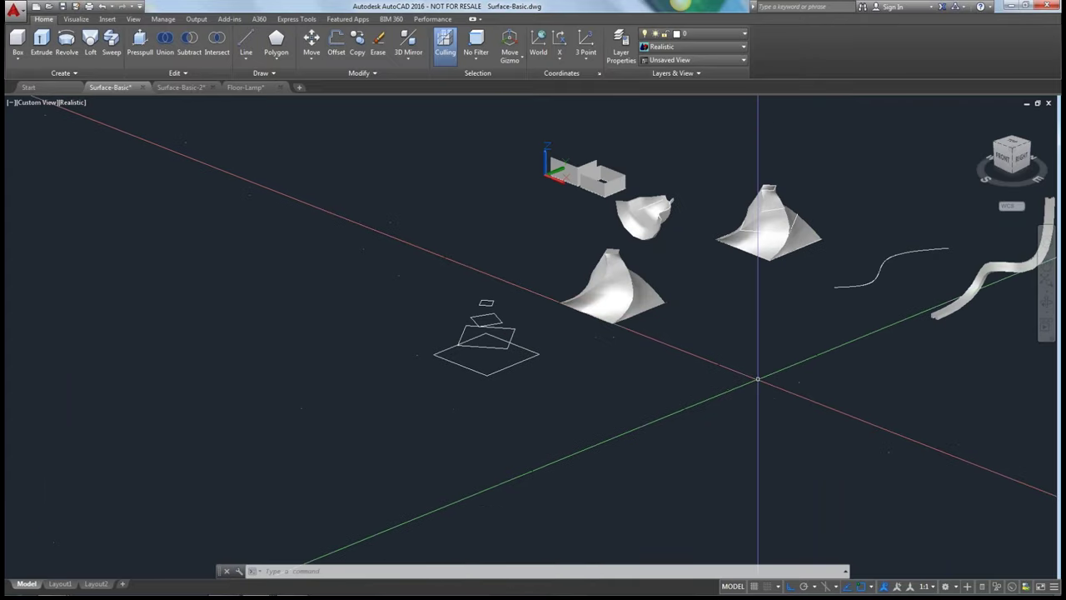
pyautogui.moveTo(756, 376); pyautogui.dragTo(360, 366, button='middle')
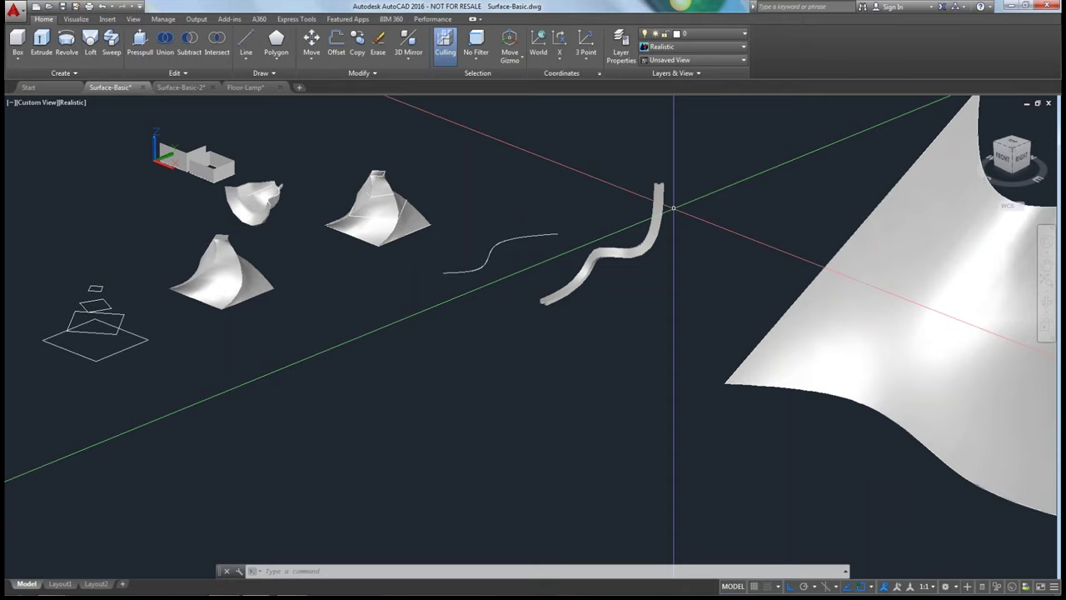
pyautogui.scroll(-8, 673, 207)
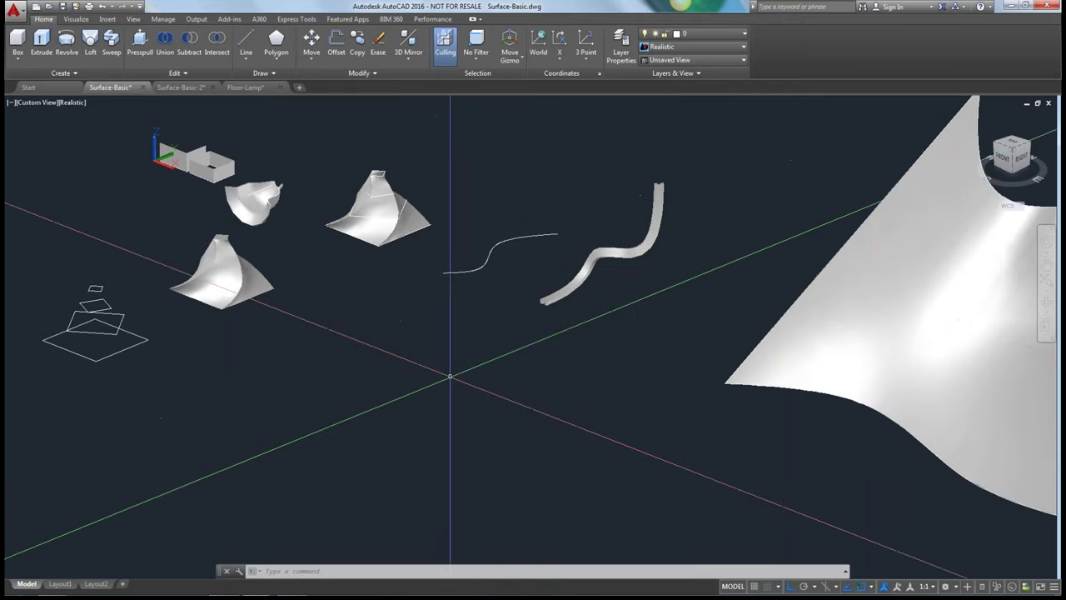
pyautogui.keyDown('shift'); pyautogui.moveTo(395, 358); pyautogui.dragTo(297, 447, button='middle'); pyautogui.keyUp('shift')
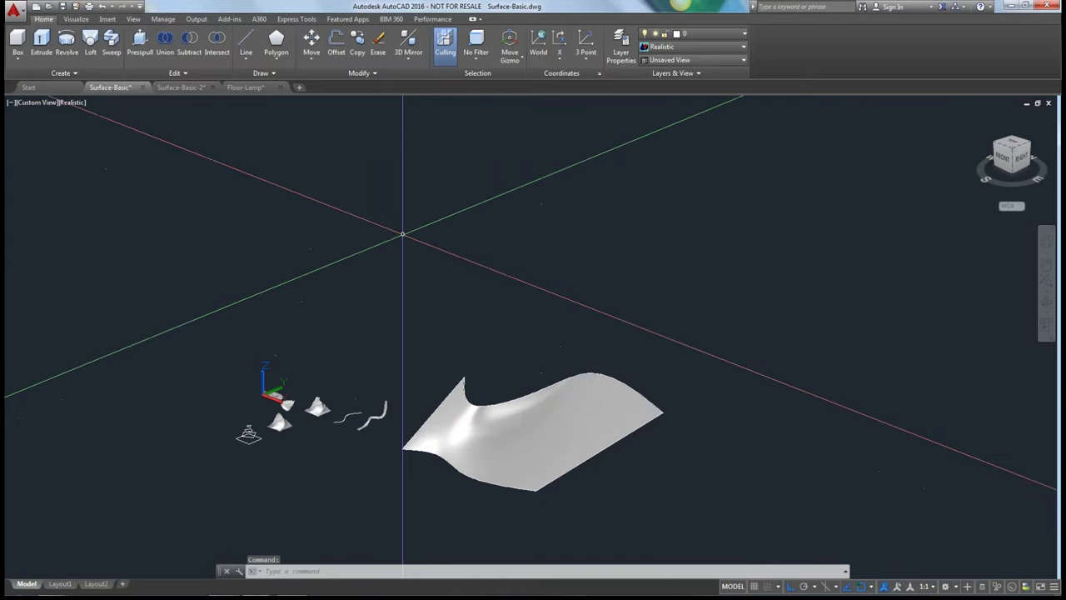
# Draw a small line marker at the origin's axis crossing as the first guide point
pyautogui.scroll(5, 363, 299)
pyautogui.moveTo(362, 298); pyautogui.dragTo(358, 335, button='middle')
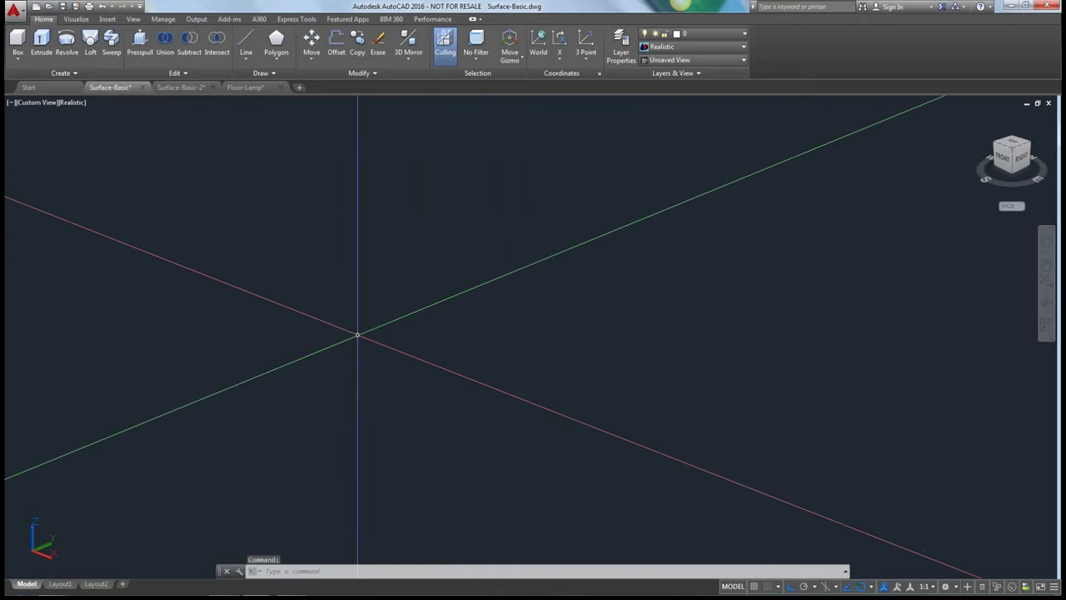
pyautogui.write('l')
pyautogui.press('Return')
pyautogui.click(355, 351)
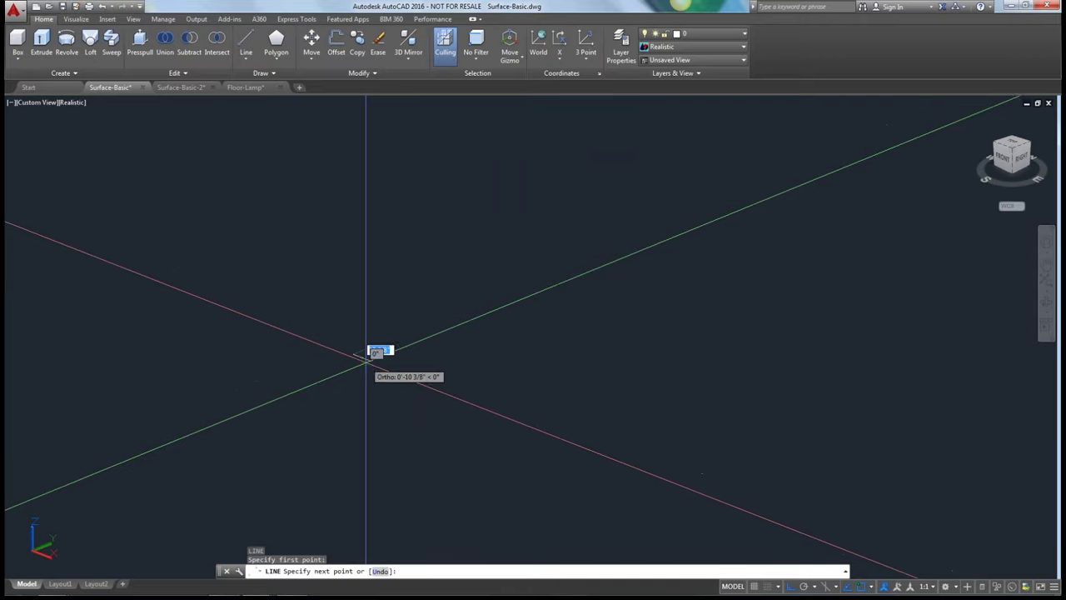
pyautogui.press('Escape')
pyautogui.press('Return')
pyautogui.click(362, 357)
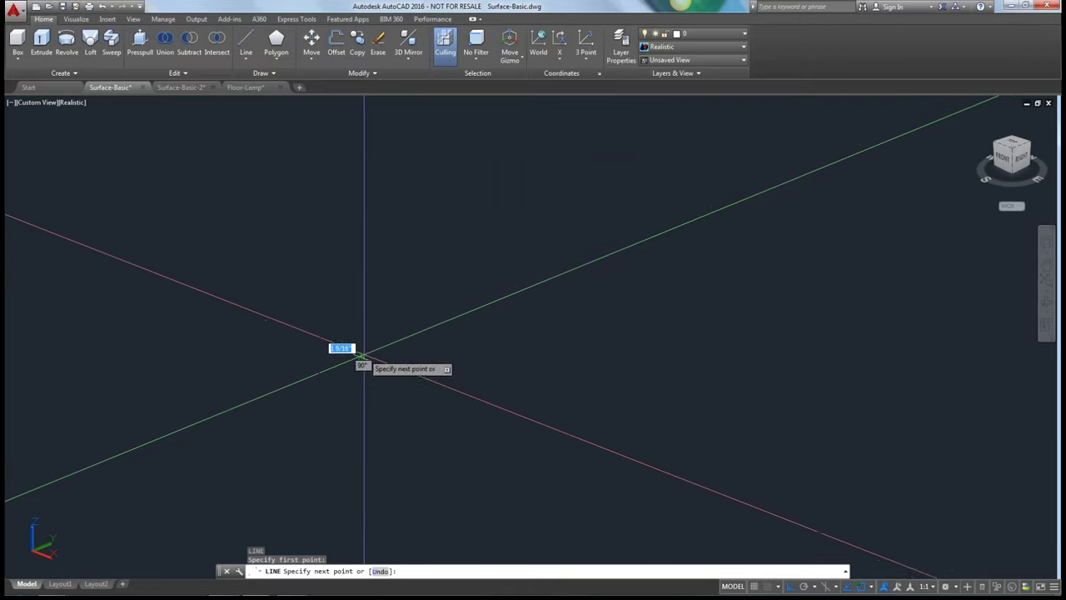
pyautogui.click(351, 366)
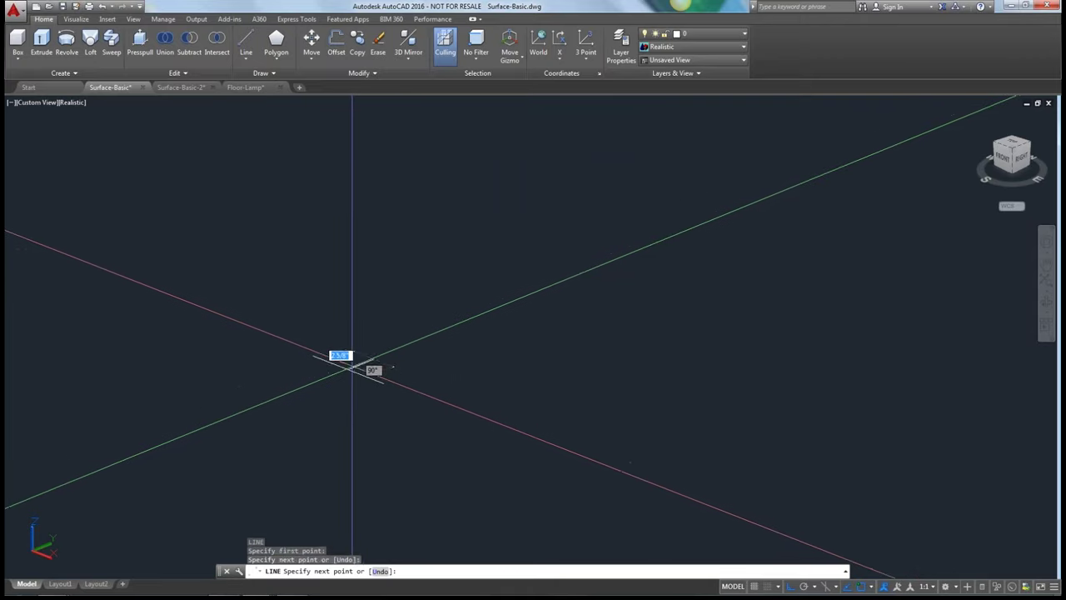
pyautogui.press('Escape')
pyautogui.click(352, 366)
pyautogui.click(339, 366)
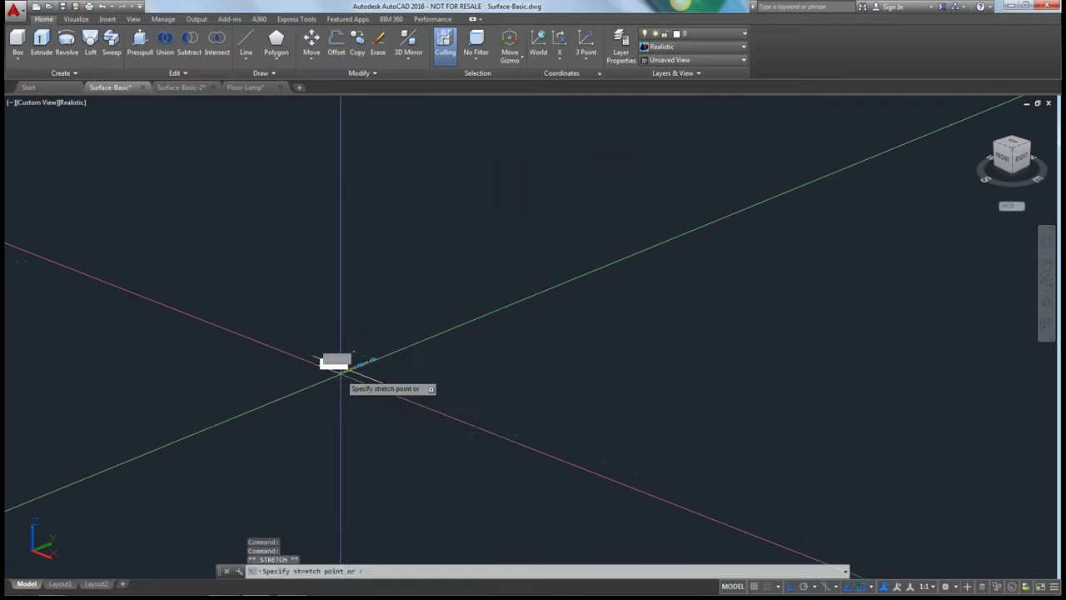
pyautogui.press('Escape')
pyautogui.press('Escape')
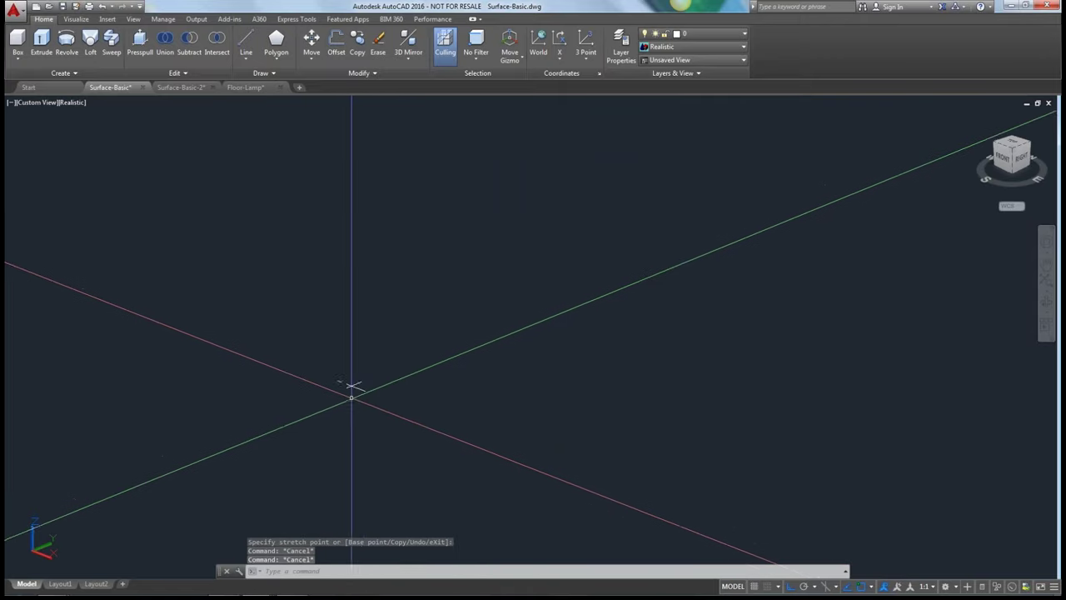
# Copy the marker to four scattered points across the ground plane with Ortho off
pyautogui.write('co')
pyautogui.press('Return')
pyautogui.click(362, 367)
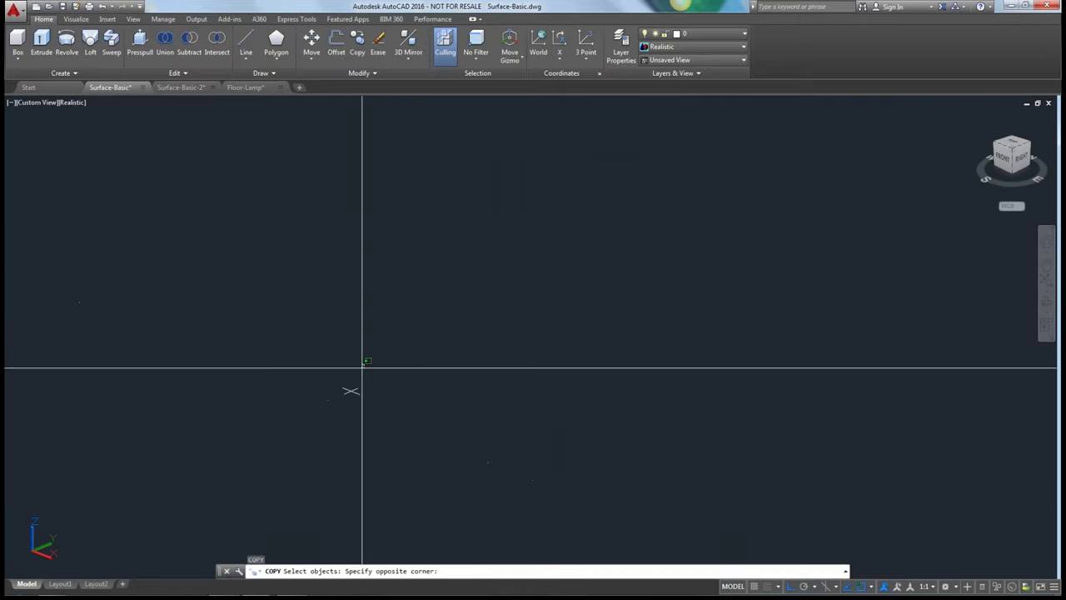
pyautogui.click(336, 421)
pyautogui.press('Return')
pyautogui.click(331, 419)
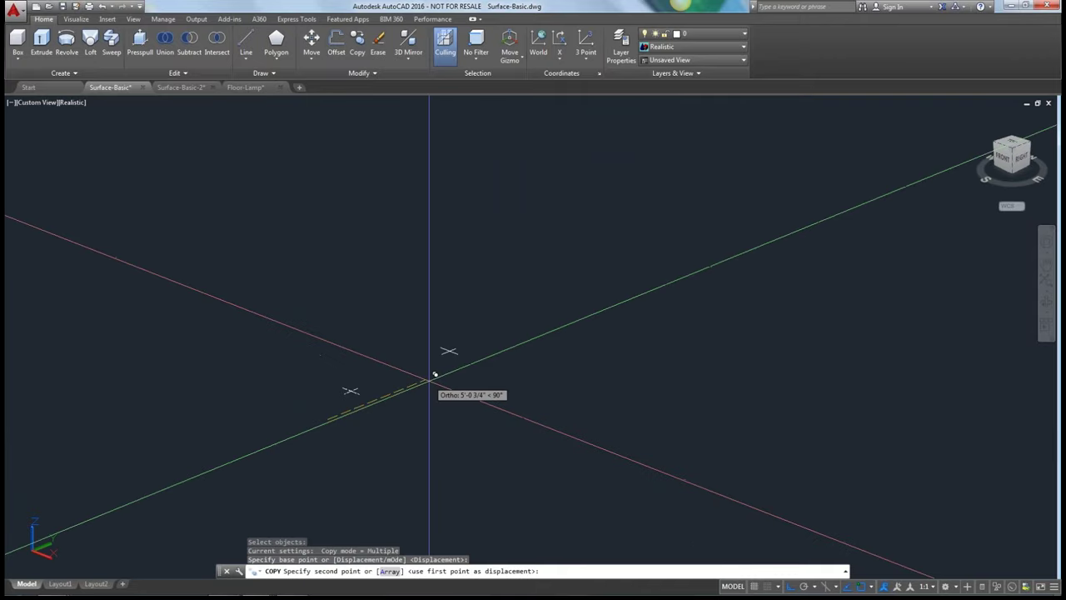
pyautogui.press('F8')
pyautogui.click(453, 339)
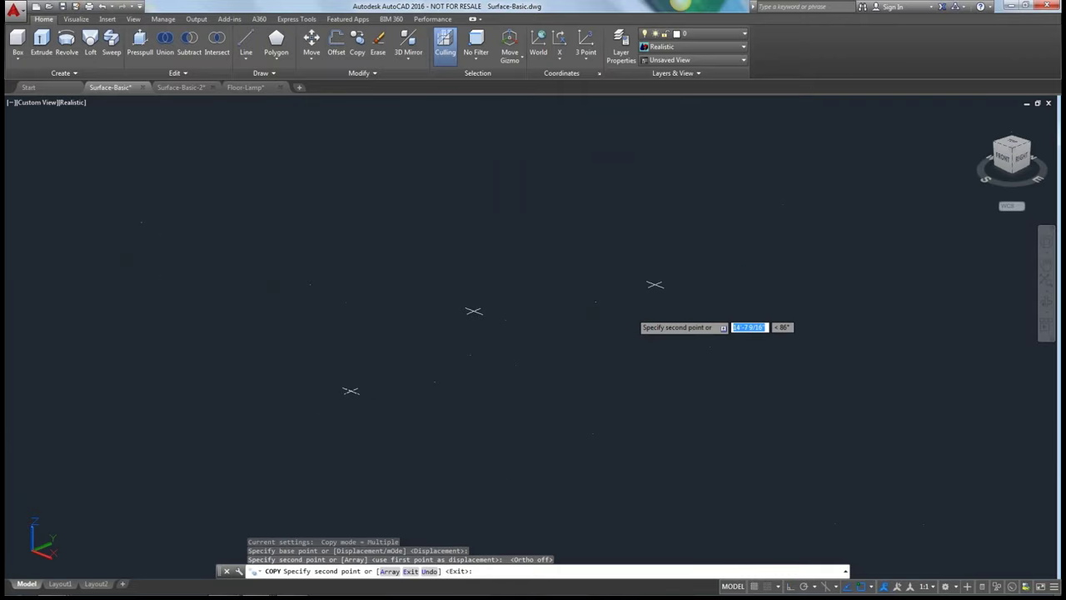
pyautogui.click(636, 312)
pyautogui.click(818, 322)
pyautogui.click(960, 381)
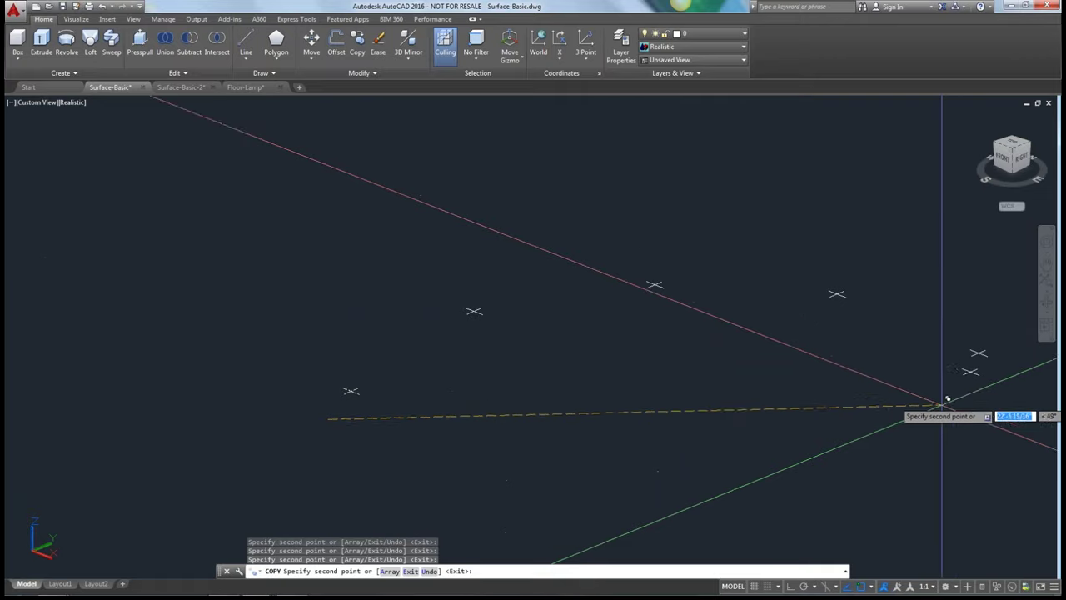
pyautogui.press('Return')
# Draw a polyline through the five markers from left to right
pyautogui.write('pl')
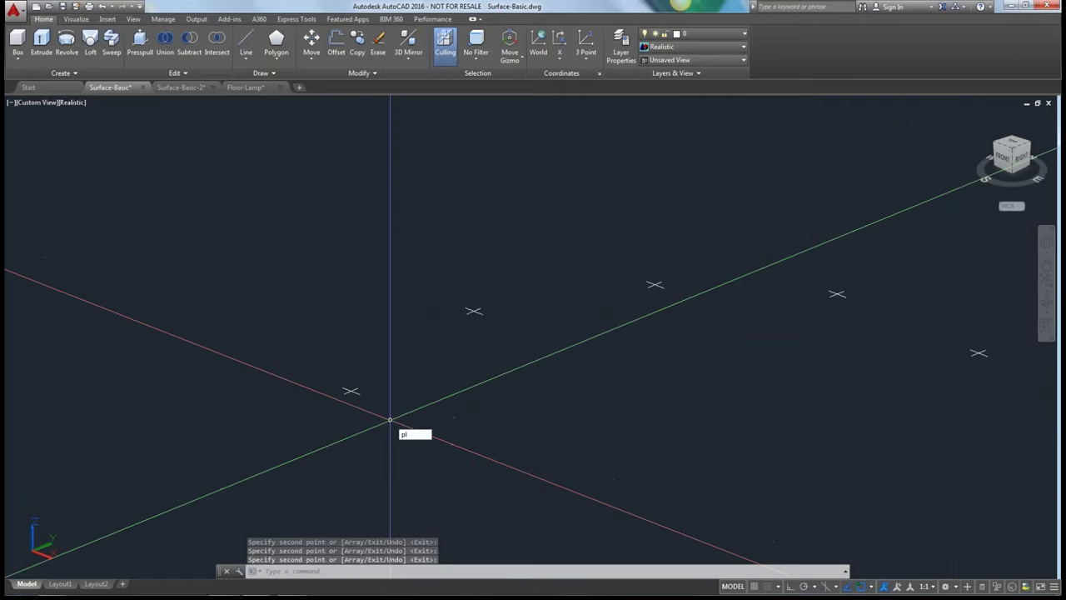
pyautogui.press('Return')
pyautogui.click(351, 391)
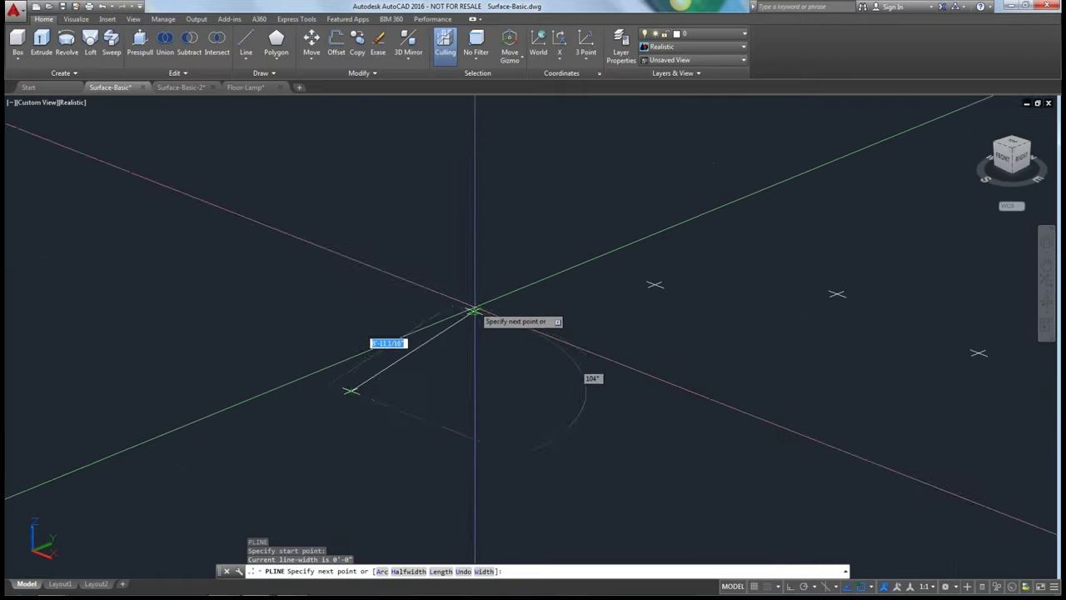
pyautogui.click(474, 311)
pyautogui.click(656, 284)
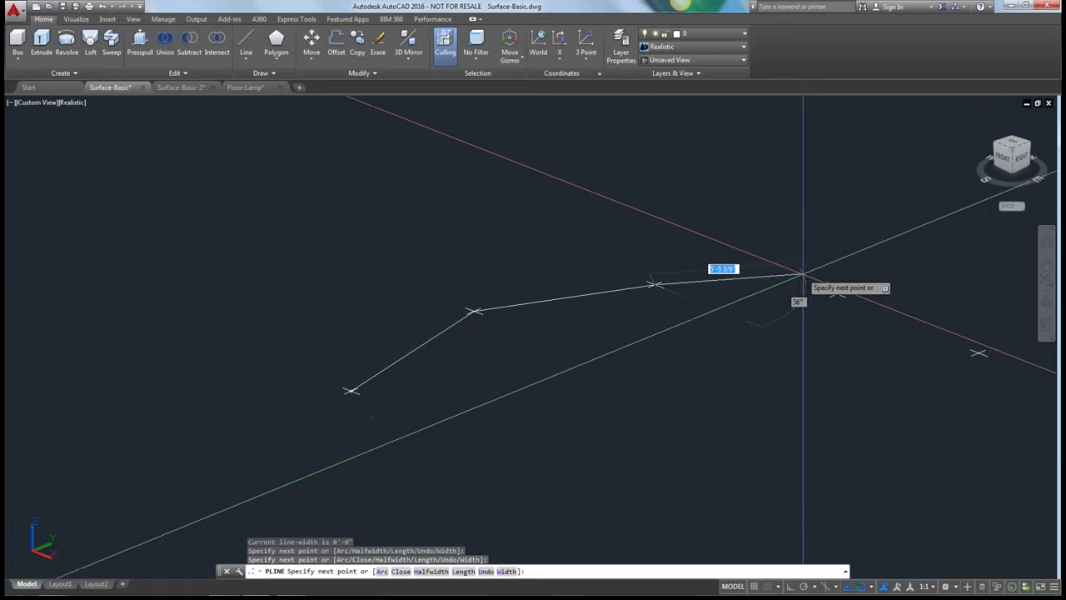
pyautogui.click(836, 294)
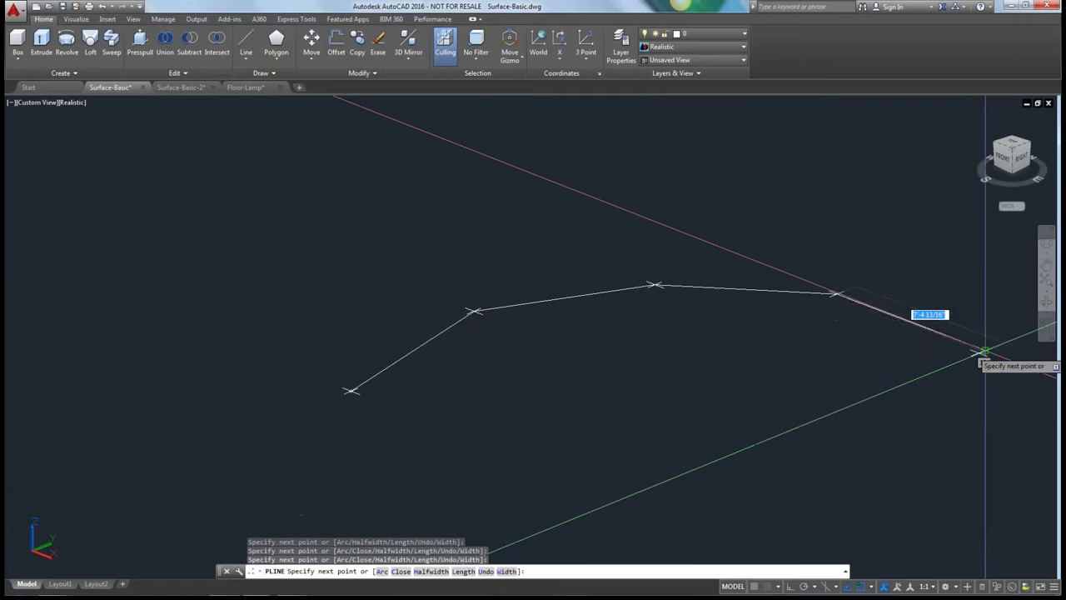
pyautogui.click(982, 353)
pyautogui.press('Return')
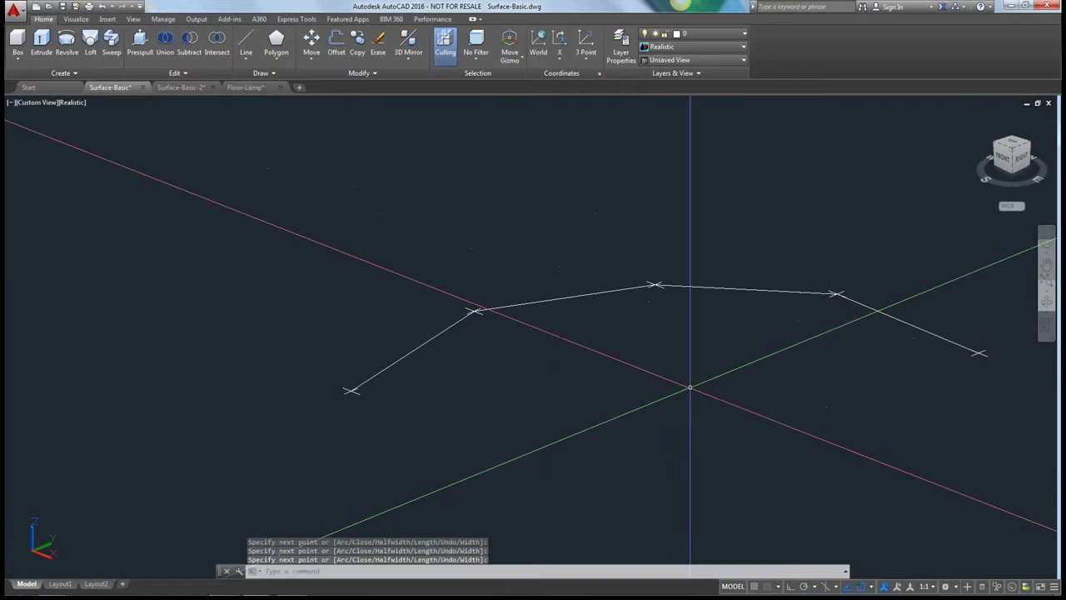
# Smooth the polyline into a spline-fit curve with PEDIT Spline
pyautogui.write('PE')
pyautogui.press('Return')
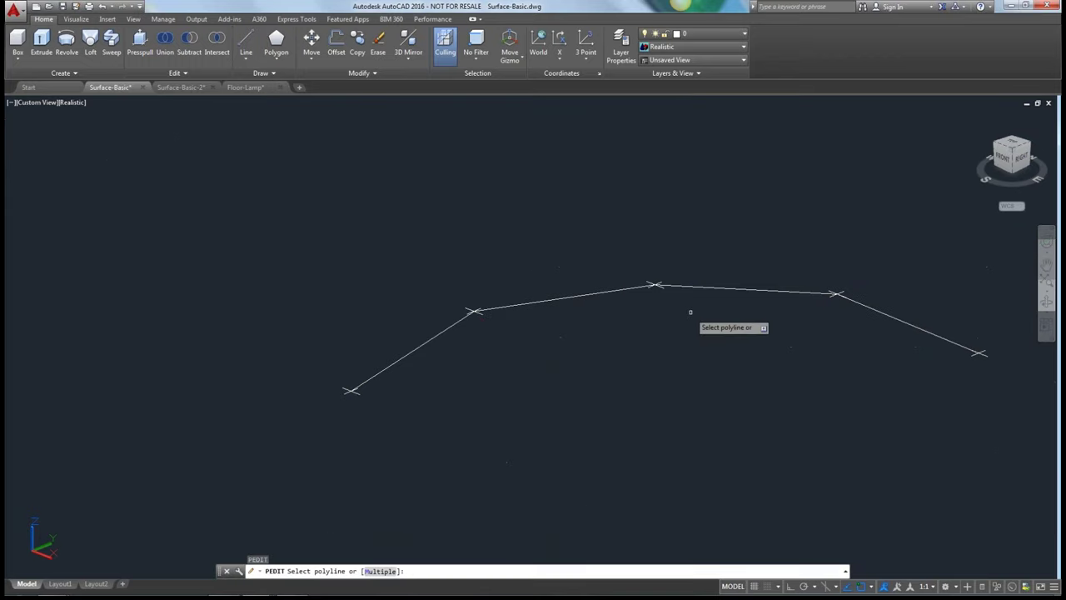
pyautogui.click(698, 288)
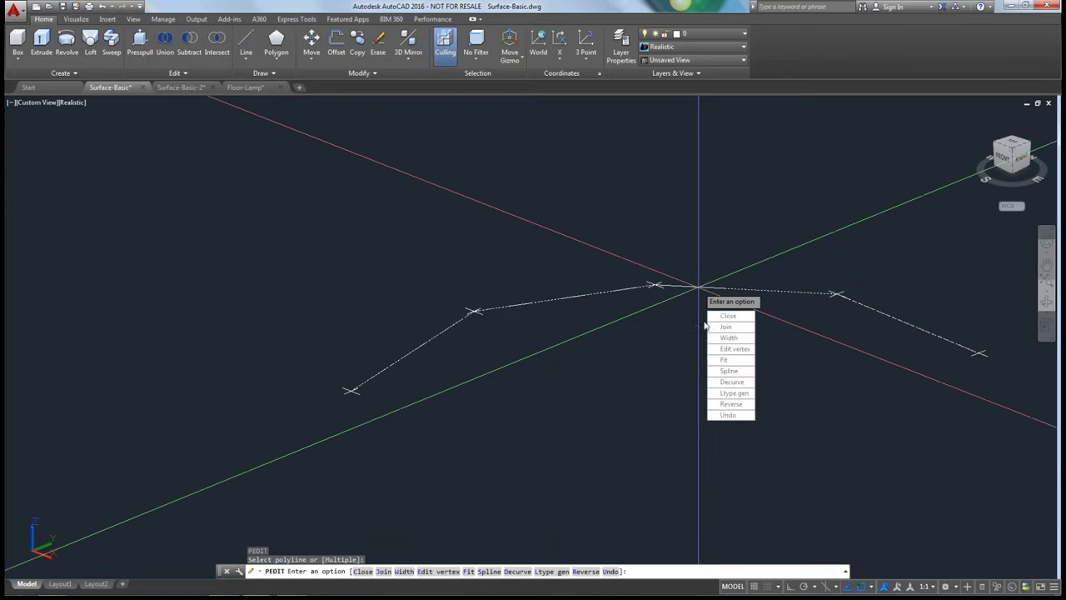
pyautogui.click(728, 371)
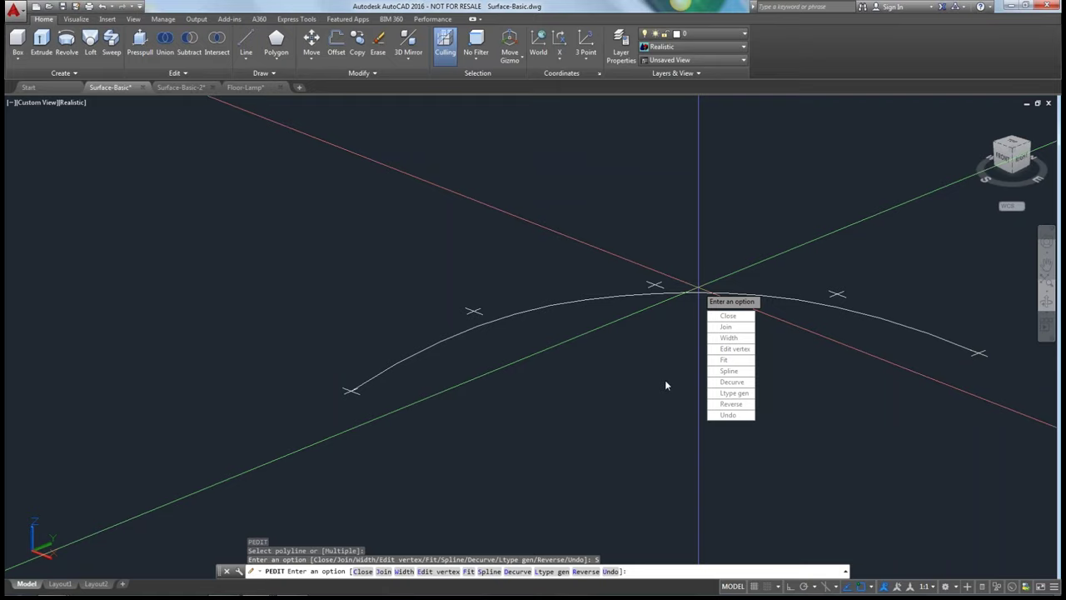
pyautogui.press('Escape')
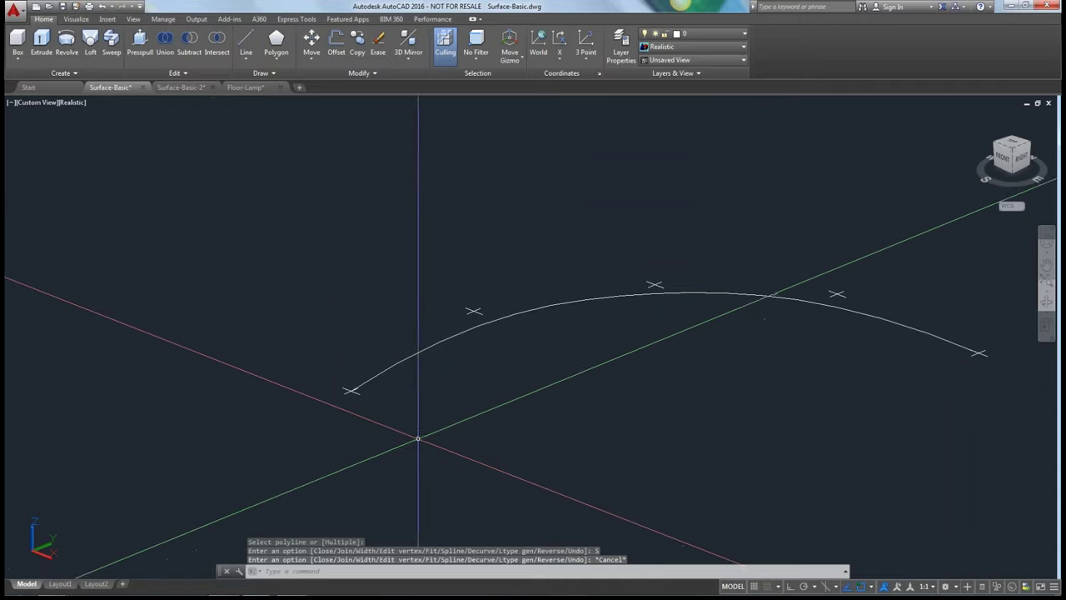
pyautogui.write('l')
pyautogui.press('Return')
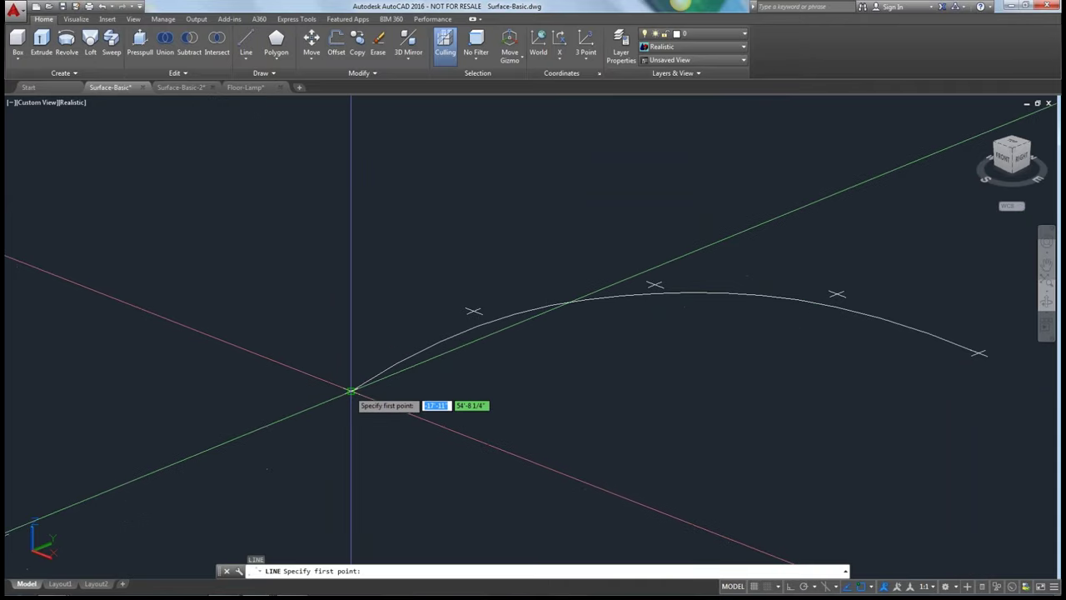
pyautogui.press('Escape')
# Draw a polyline from the curve's left end down, across and up to its right end
pyautogui.write('pl')
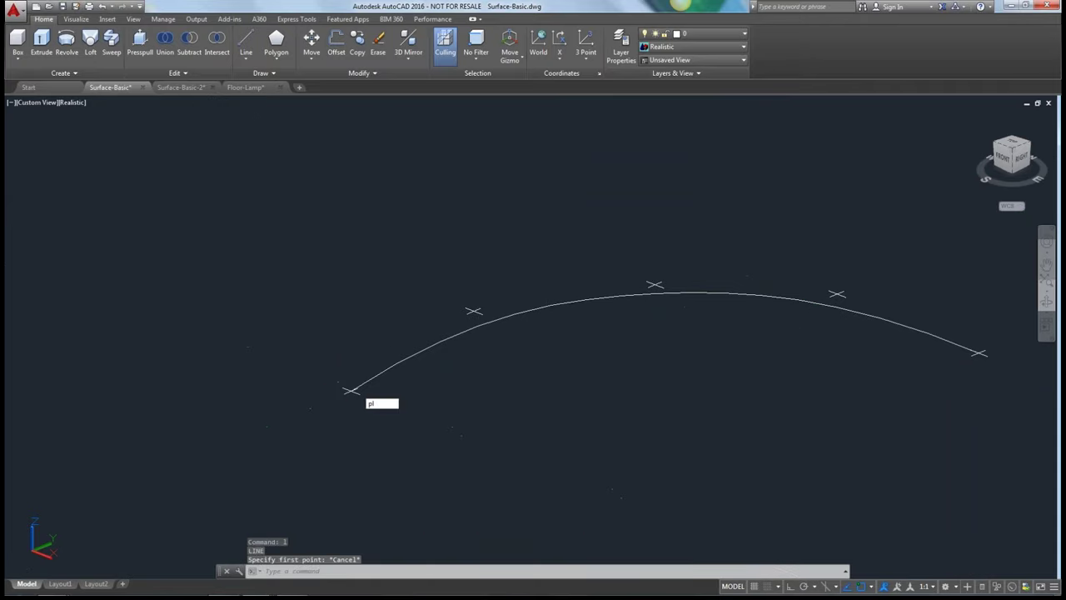
pyautogui.press('Return')
pyautogui.click(350, 391)
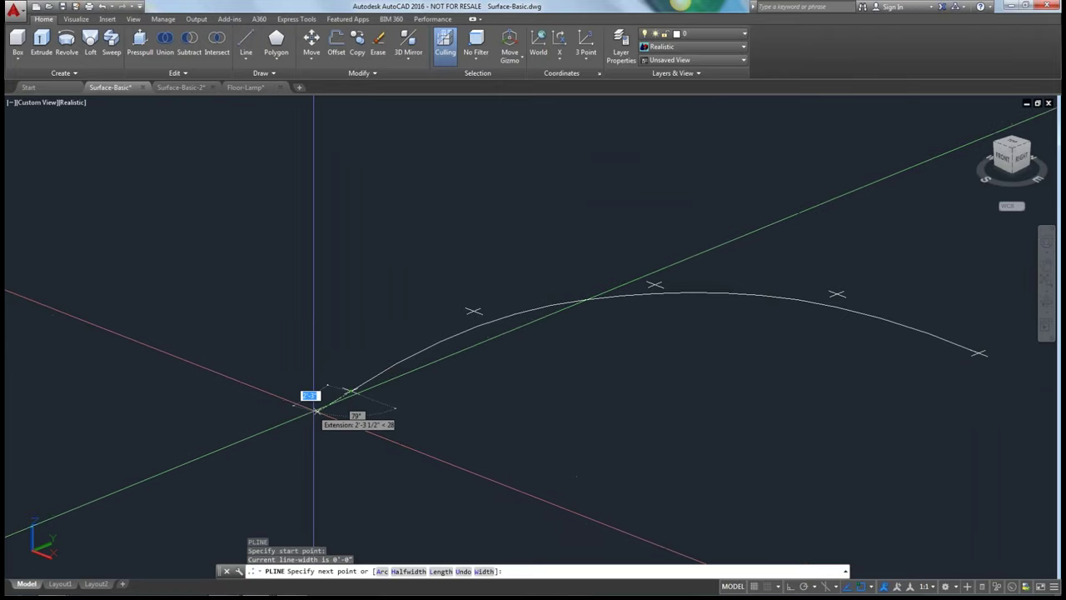
pyautogui.click(336, 416)
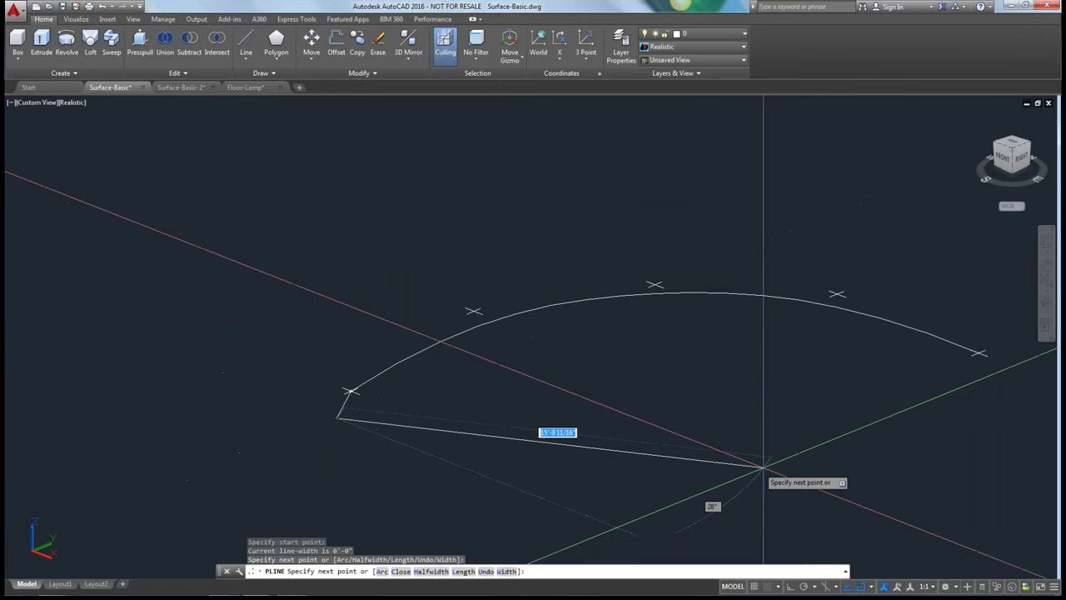
pyautogui.click(990, 386)
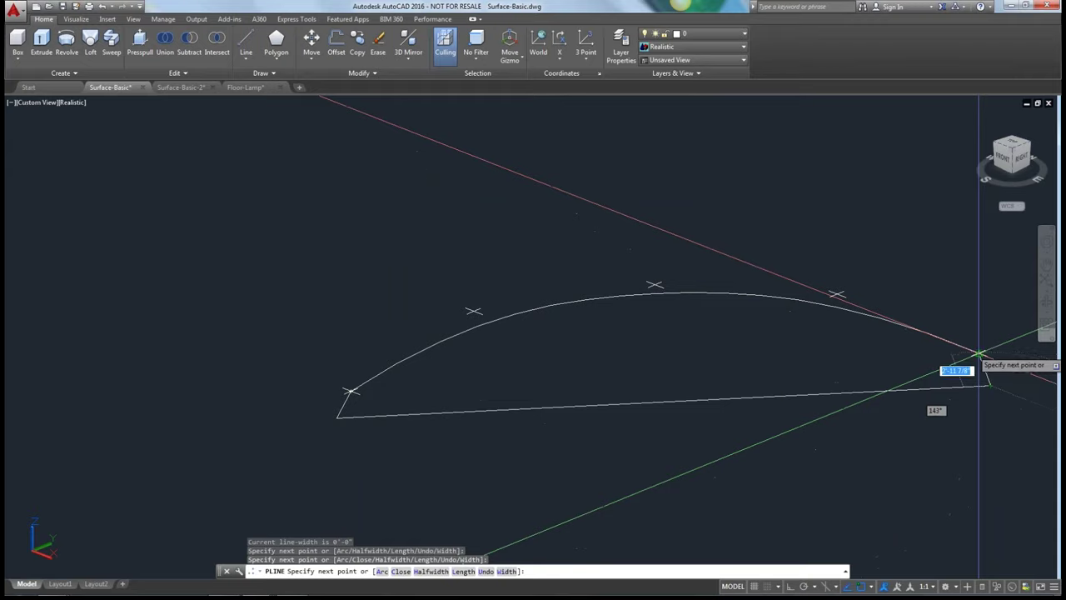
pyautogui.click(978, 353)
pyautogui.press('Return')
# JOIN the straight edges and the spline into one closed D-shaped polyline
pyautogui.write('join')
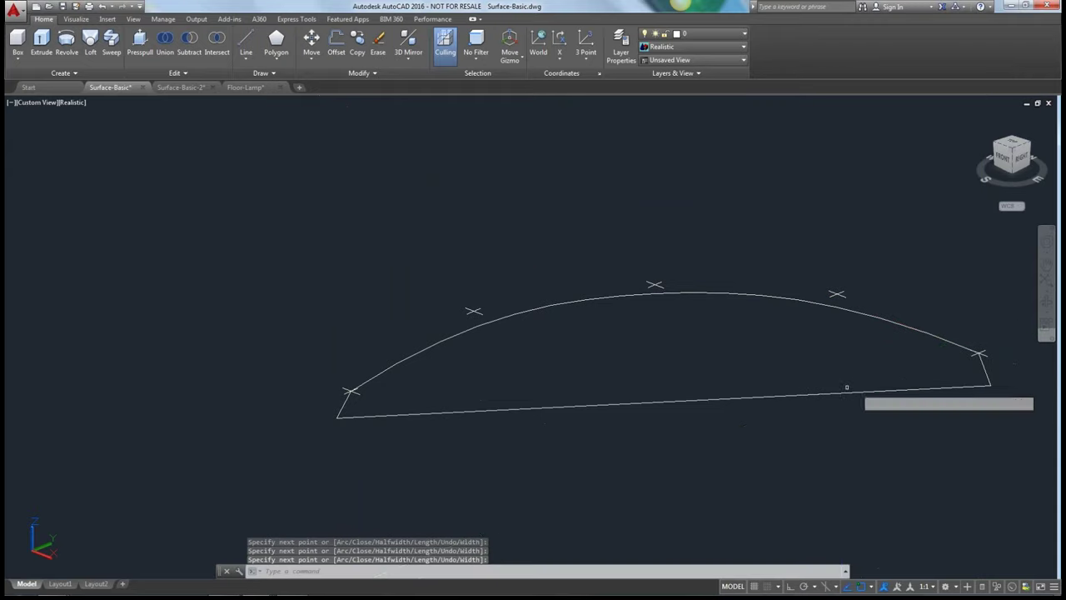
pyautogui.press('Return')
pyautogui.click(926, 388)
pyautogui.click(949, 348)
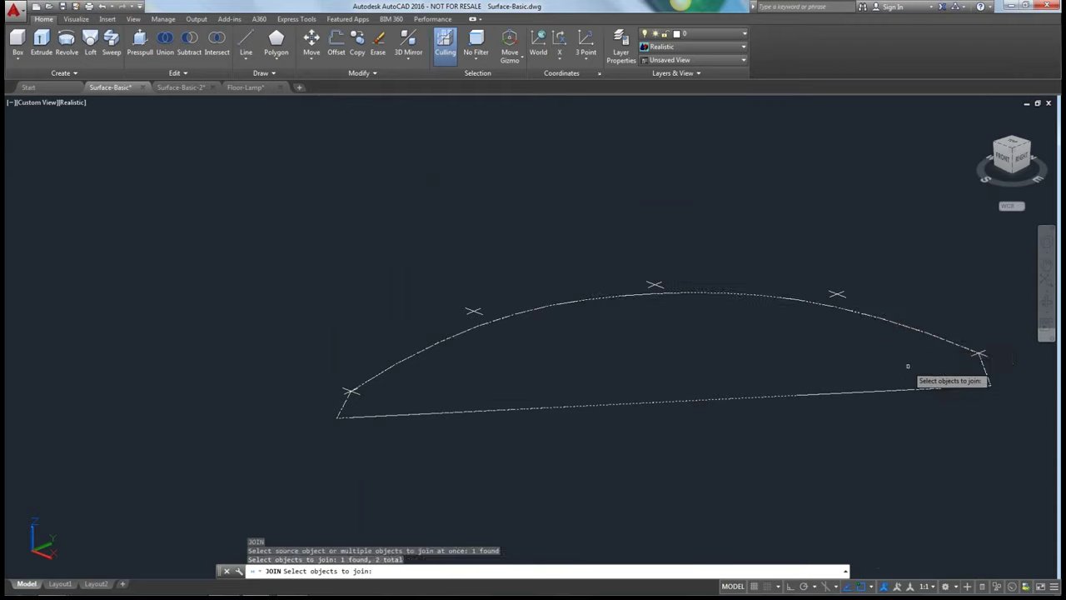
pyautogui.press('Return')
pyautogui.click(897, 388)
pyautogui.press('Escape')
pyautogui.press('Escape')
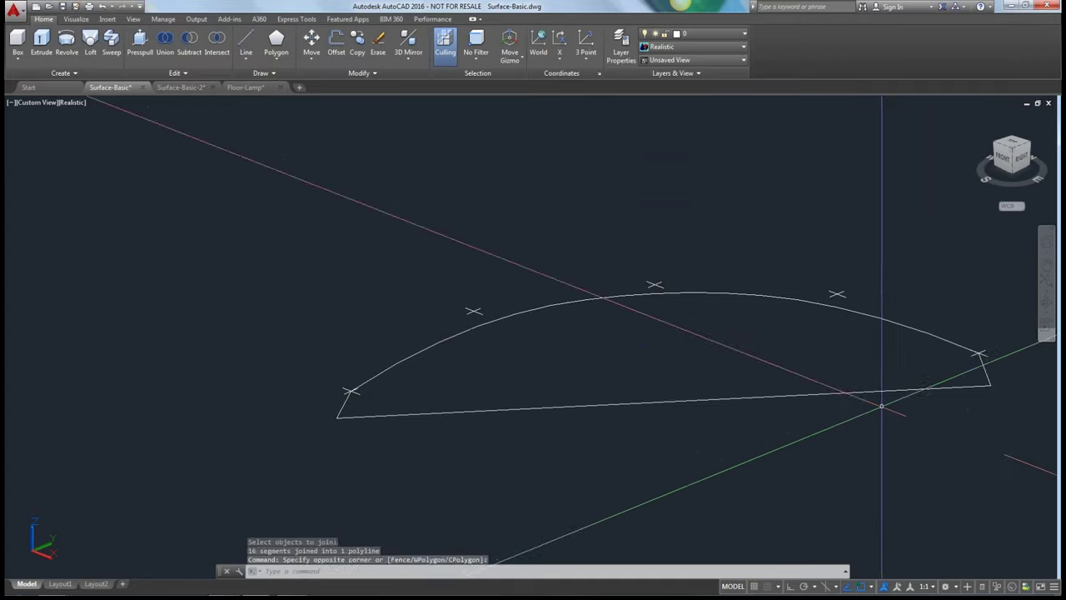
pyautogui.keyDown('shift'); pyautogui.moveTo(848, 467); pyautogui.dragTo(551, 367, button='middle'); pyautogui.keyUp('shift')
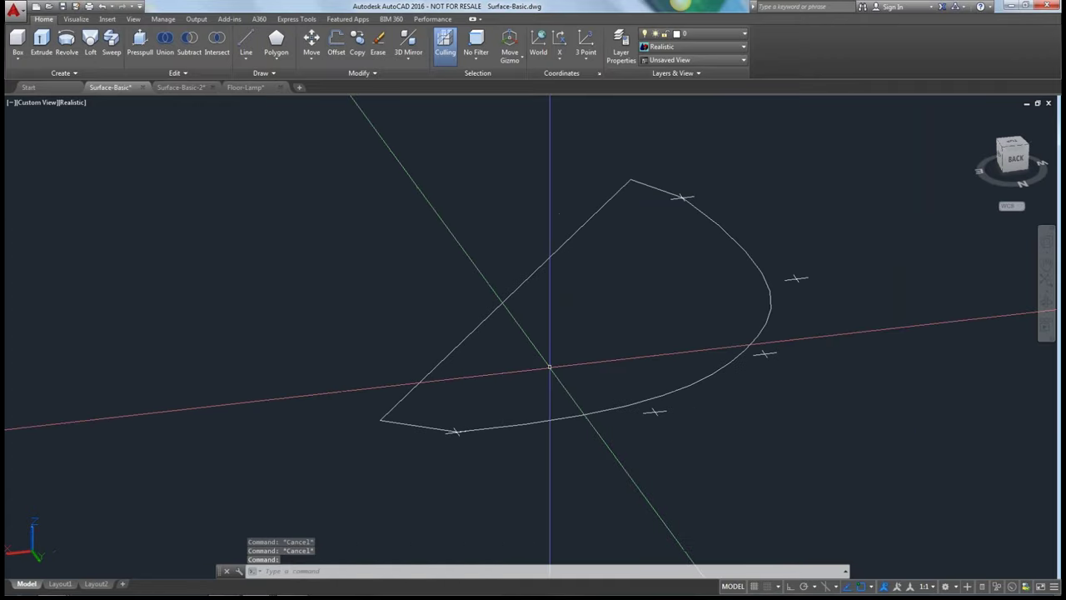
# Offset the outline 5 inward, then erase that too-thin copy
pyautogui.write('o')
pyautogui.press('Return')
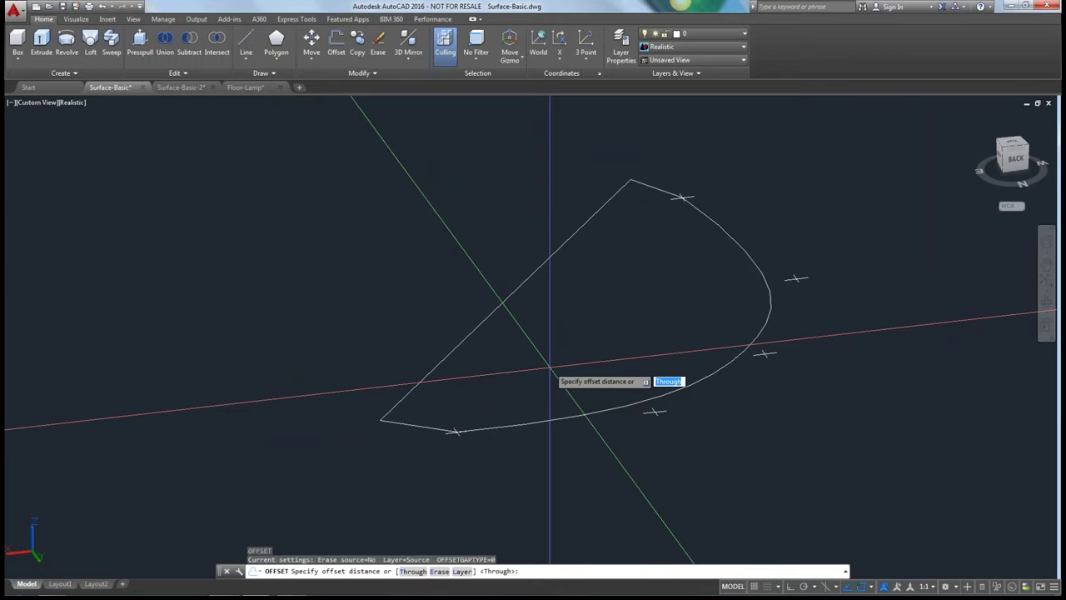
pyautogui.write('5')
pyautogui.press('Return')
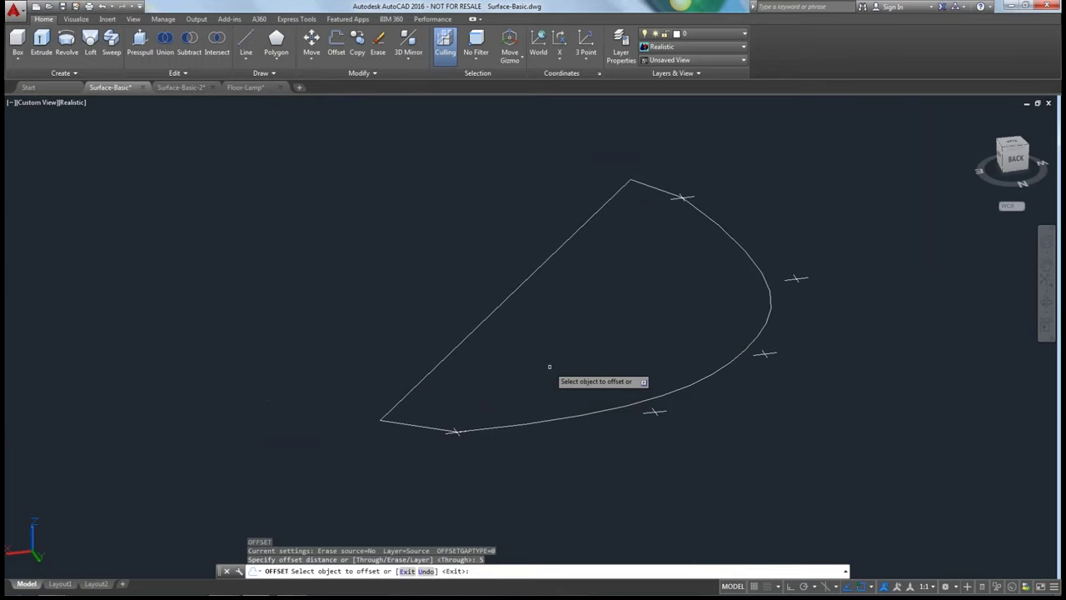
pyautogui.click(587, 414)
pyautogui.click(552, 374)
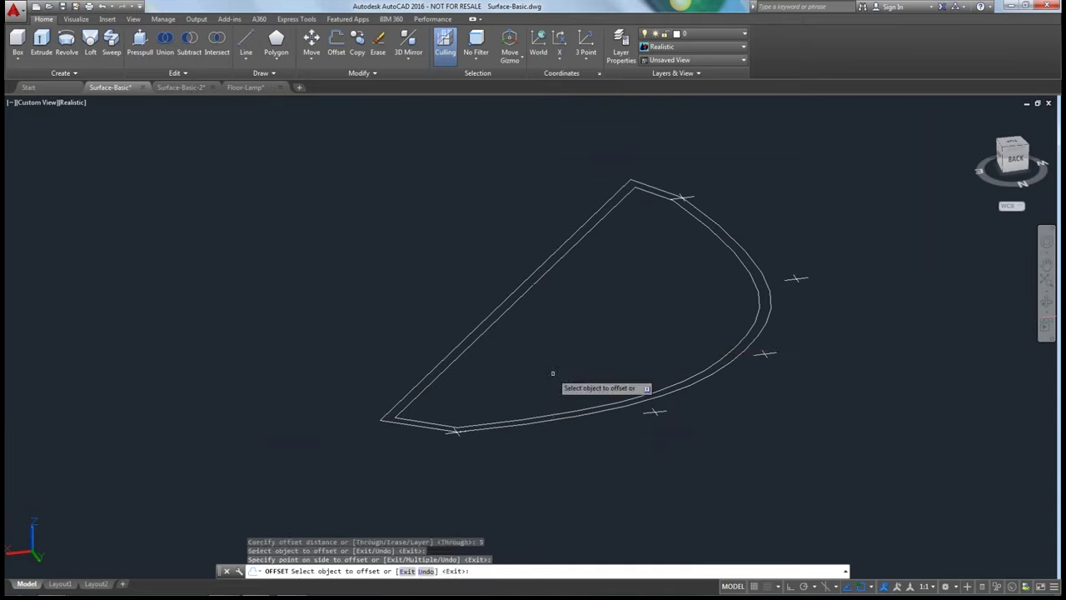
pyautogui.press('Escape')
pyautogui.write('e')
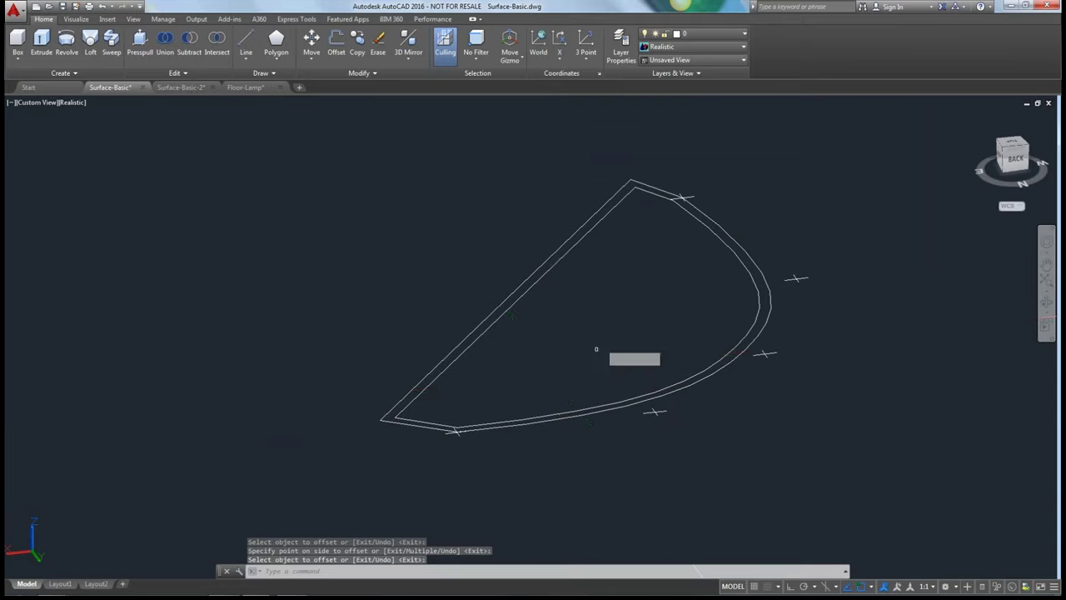
pyautogui.press('Return')
pyautogui.click(731, 248)
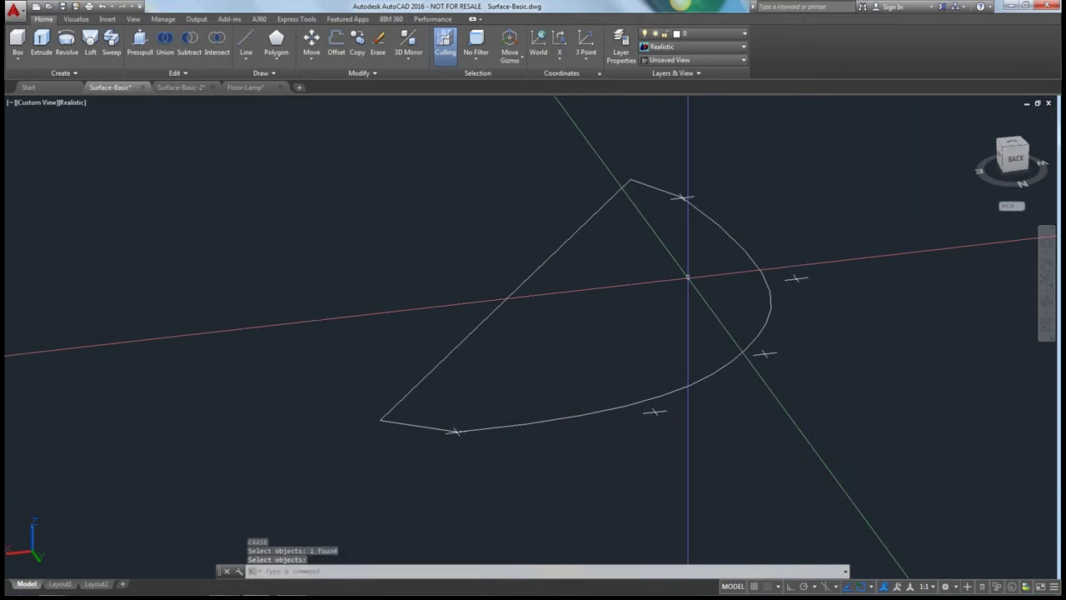
pyautogui.press('Return')
# Offset the D-shaped outline 20 inward
pyautogui.write('o')
pyautogui.press('Return')
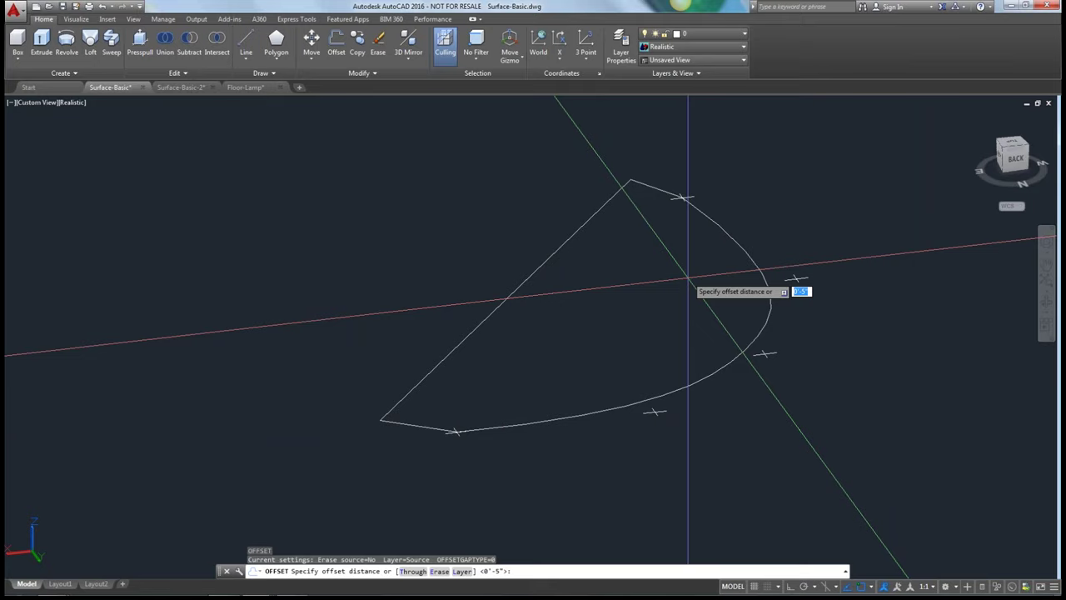
pyautogui.write('20')
pyautogui.press('Return')
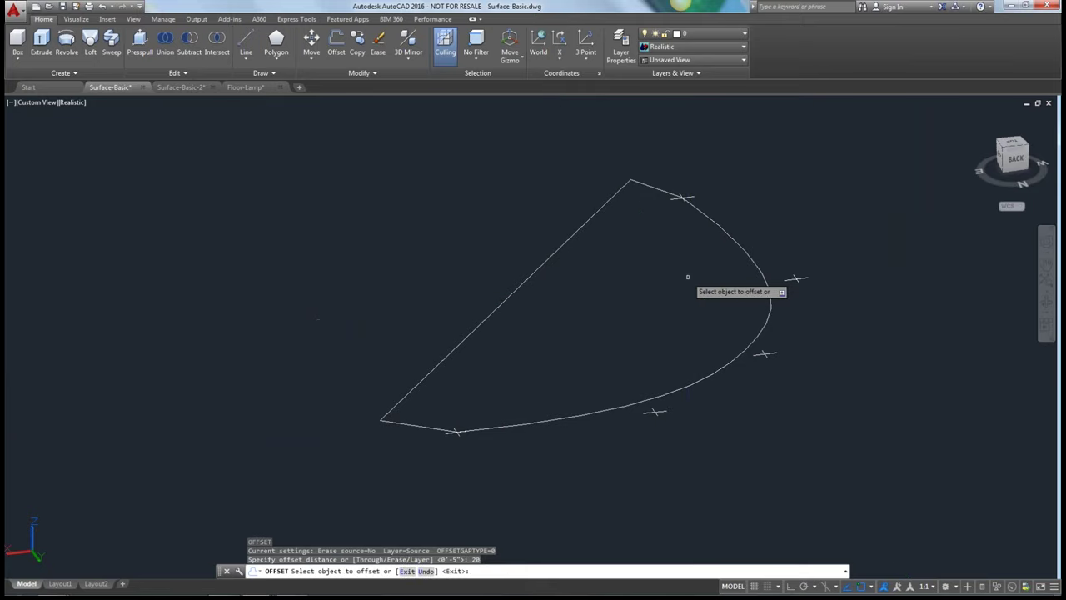
pyautogui.click(742, 251)
pyautogui.click(708, 268)
pyautogui.press('Return')
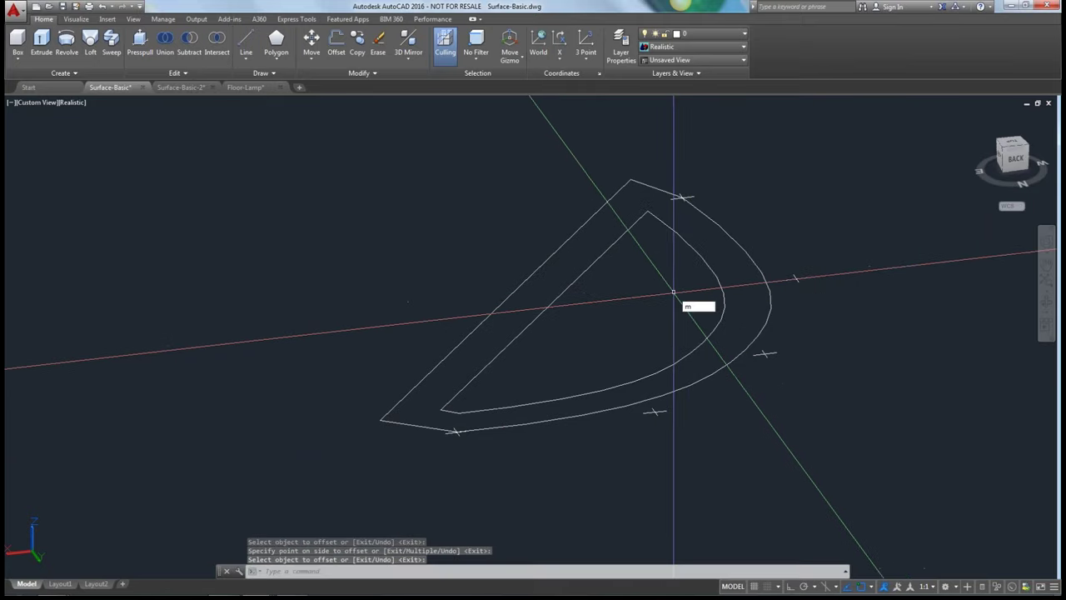
# Move the inner offset outline 5' up in Z with Ortho on
pyautogui.write('m')
pyautogui.press('Return')
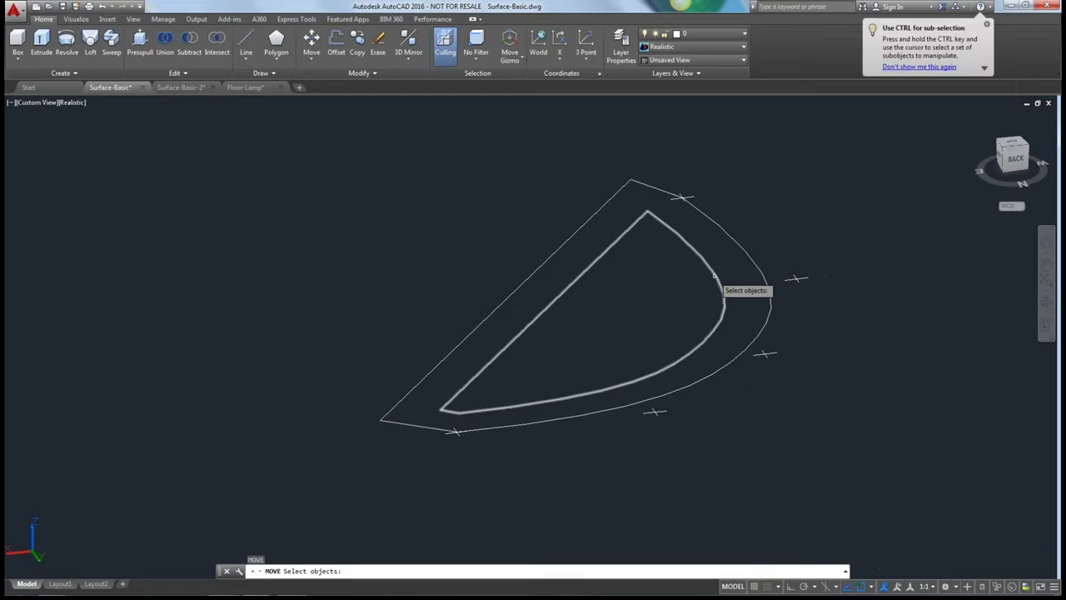
pyautogui.click(715, 279)
pyautogui.press('Return')
pyautogui.click(753, 308)
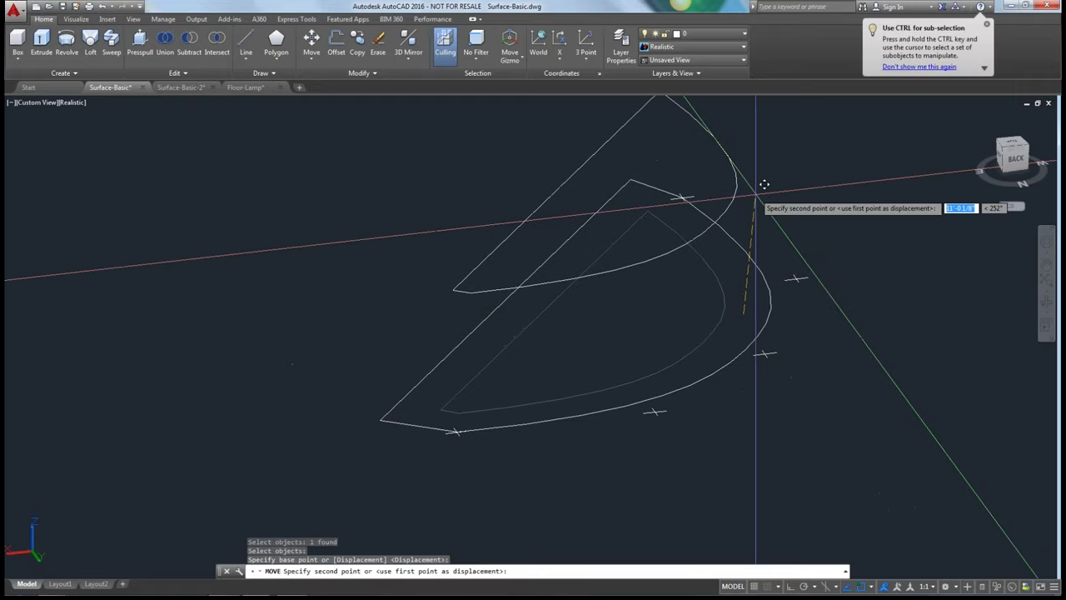
pyautogui.press('F8')
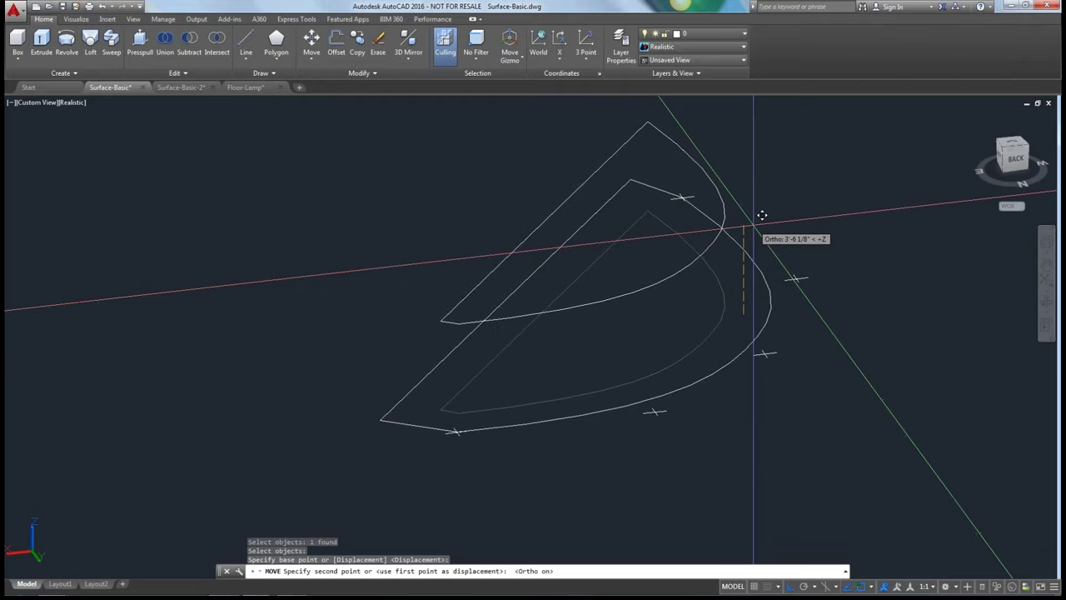
pyautogui.write("5'")
pyautogui.press('Return')
pyautogui.moveTo(594, 371); pyautogui.dragTo(593, 444, button='middle')
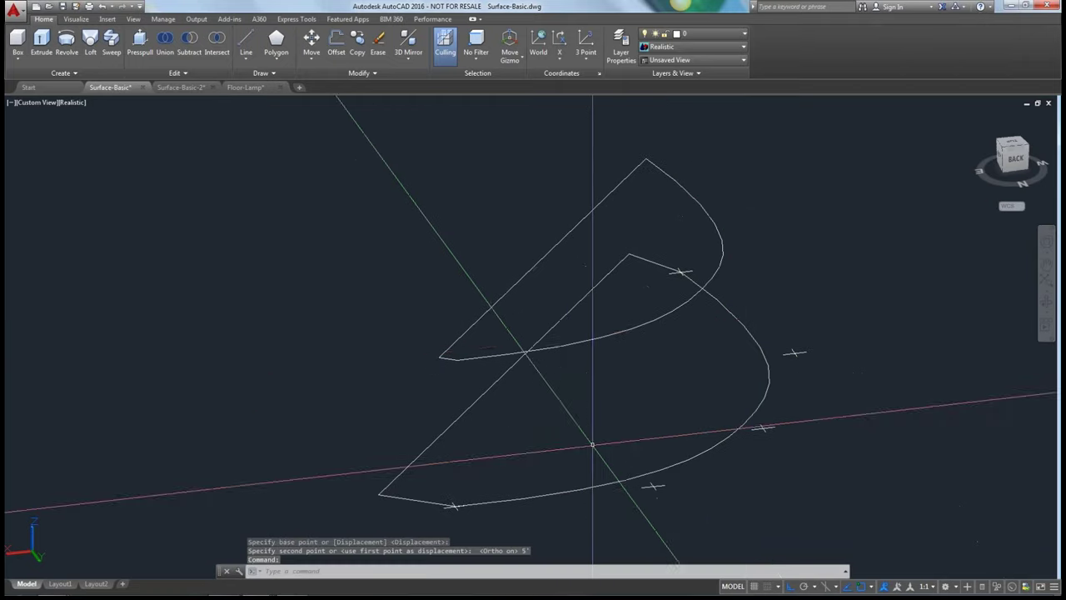
# Offset the raised outline 1'-8" inward
pyautogui.write('o')
pyautogui.press('Return')
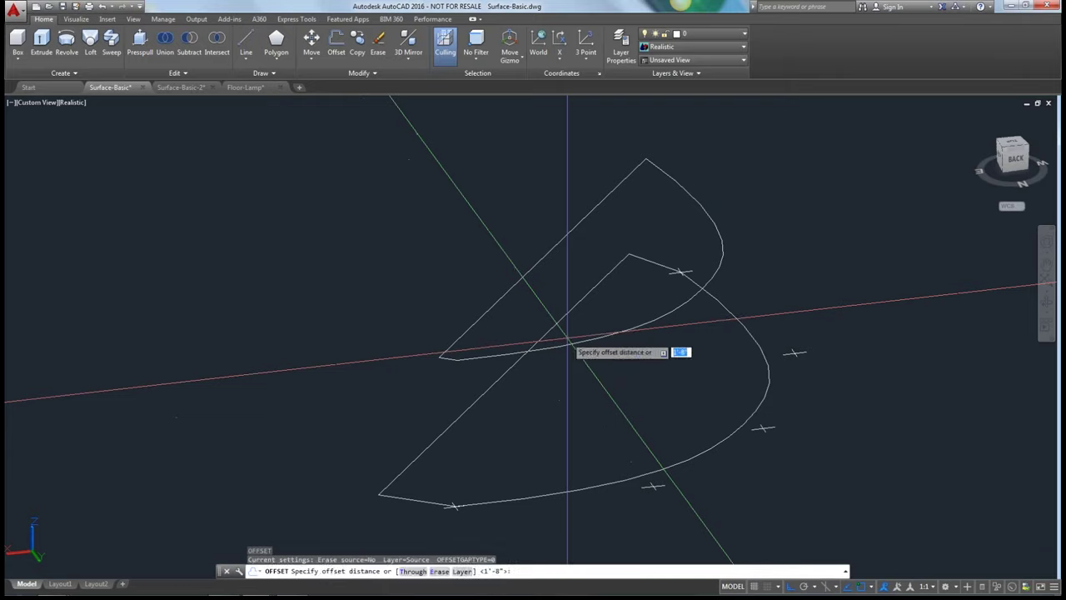
pyautogui.press('Return')
pyautogui.click(679, 192)
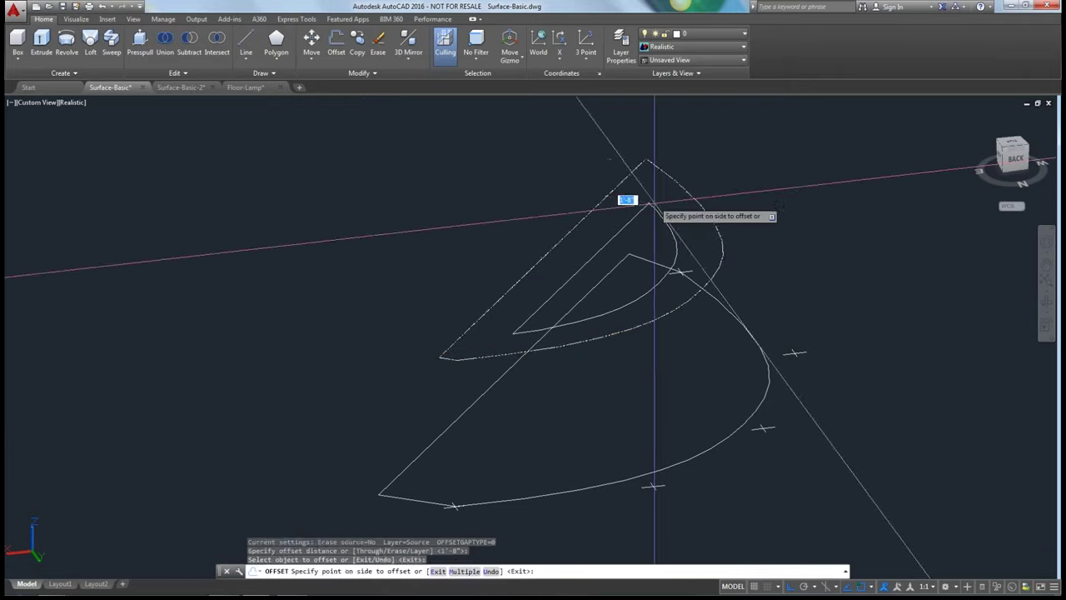
pyautogui.click(654, 202)
pyautogui.press('Return')
# Move the newest inner outline another 5' up, stacking three profiles
pyautogui.write('m')
pyautogui.press('Return')
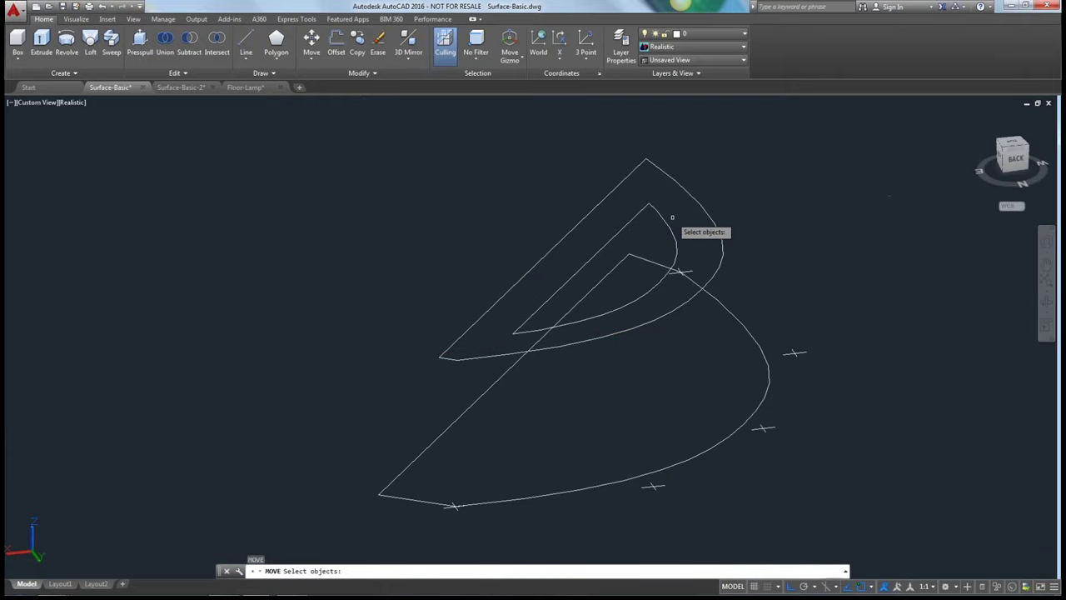
pyautogui.click(673, 217)
pyautogui.press('Return')
pyautogui.click(671, 221)
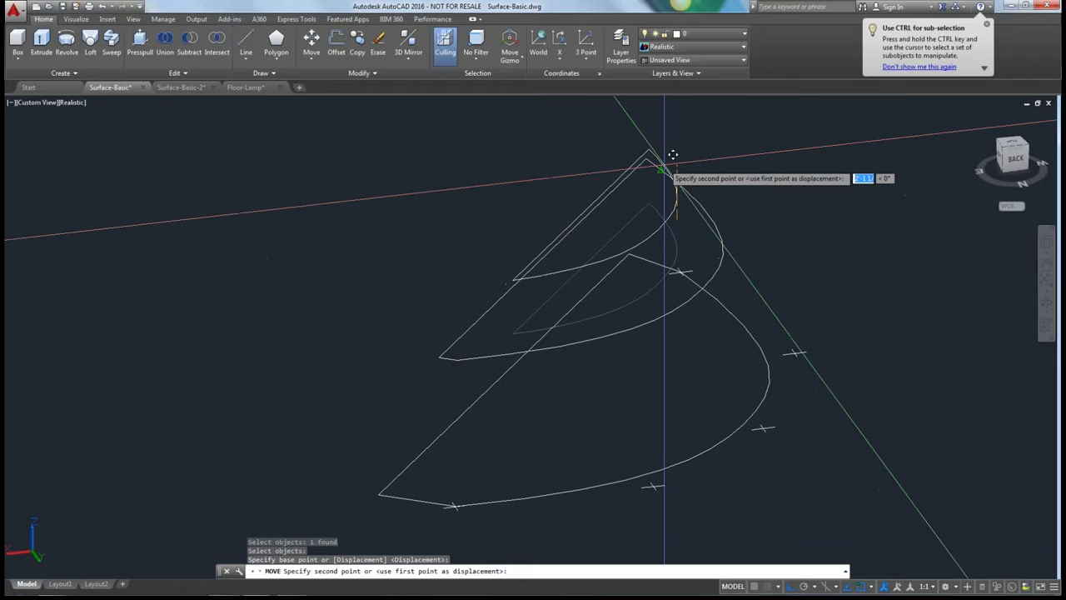
pyautogui.write("5'")
pyautogui.press('Return')
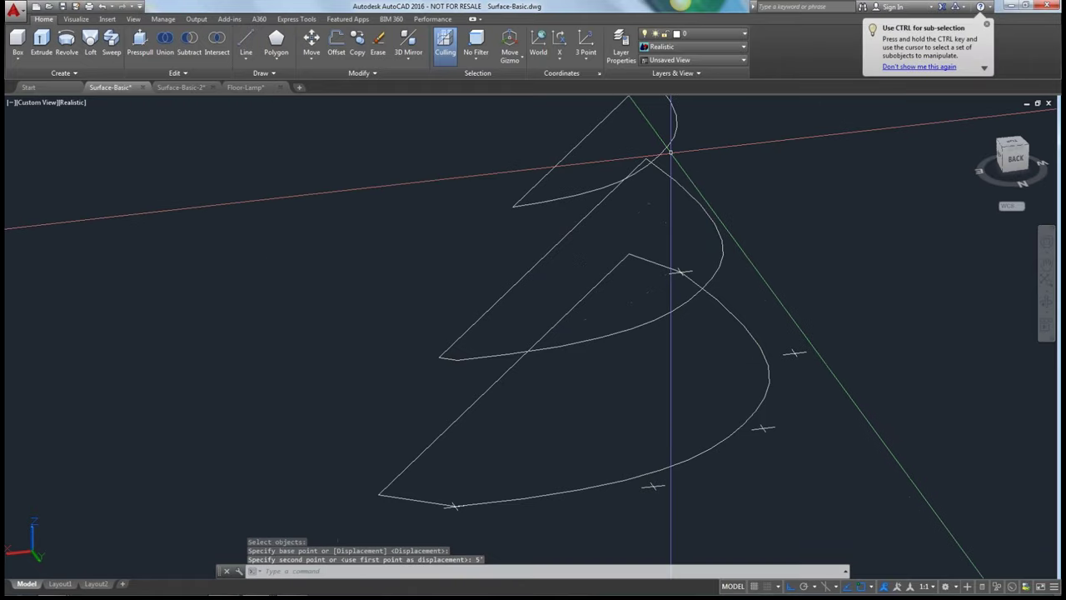
pyautogui.keyDown('shift'); pyautogui.moveTo(671, 152); pyautogui.dragTo(238, 177, button='middle'); pyautogui.keyUp('shift')
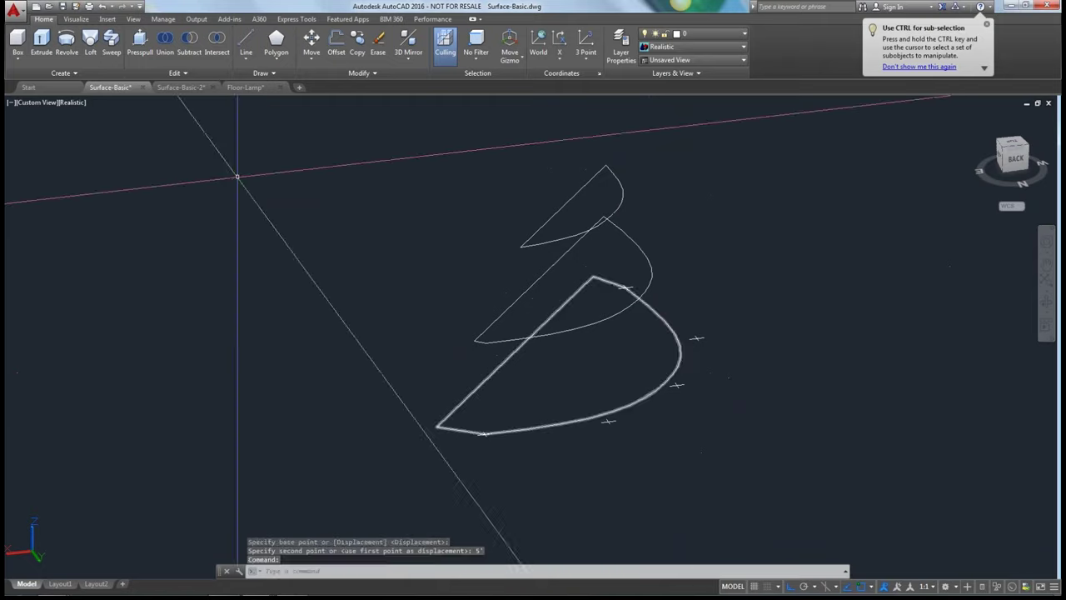
# Loft the top, middle and bottom profiles in Surface mode using cross sections only
pyautogui.click(90, 40)
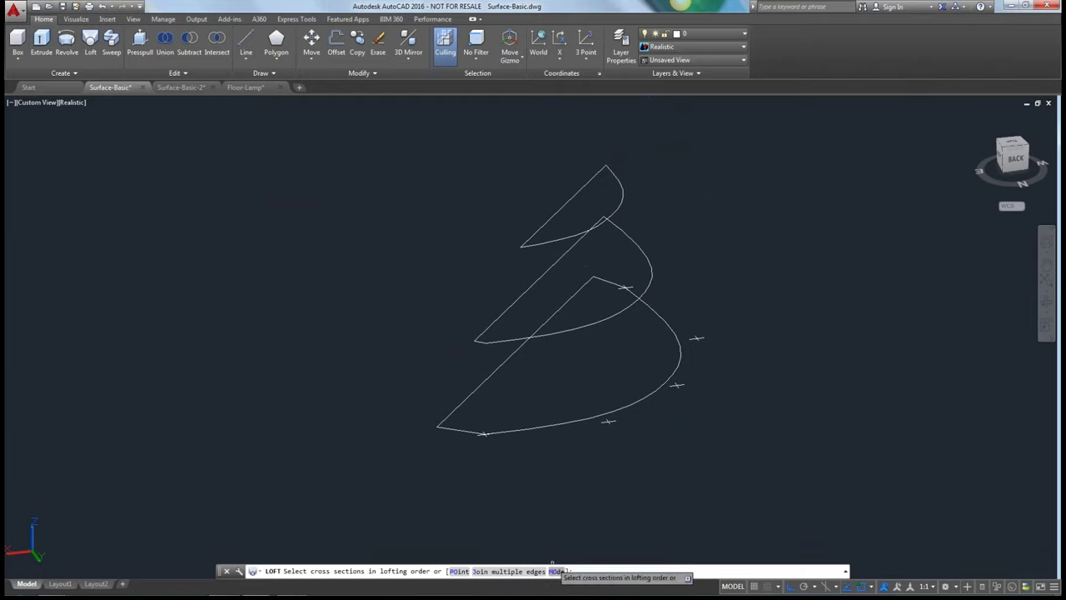
pyautogui.click(554, 571)
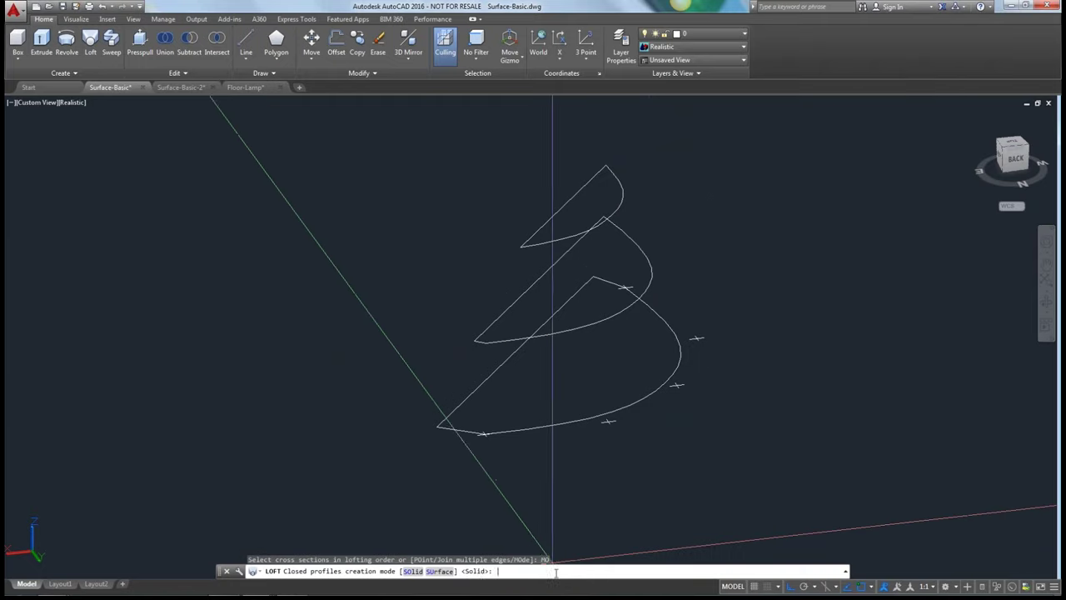
pyautogui.click(439, 572)
pyautogui.click(550, 243)
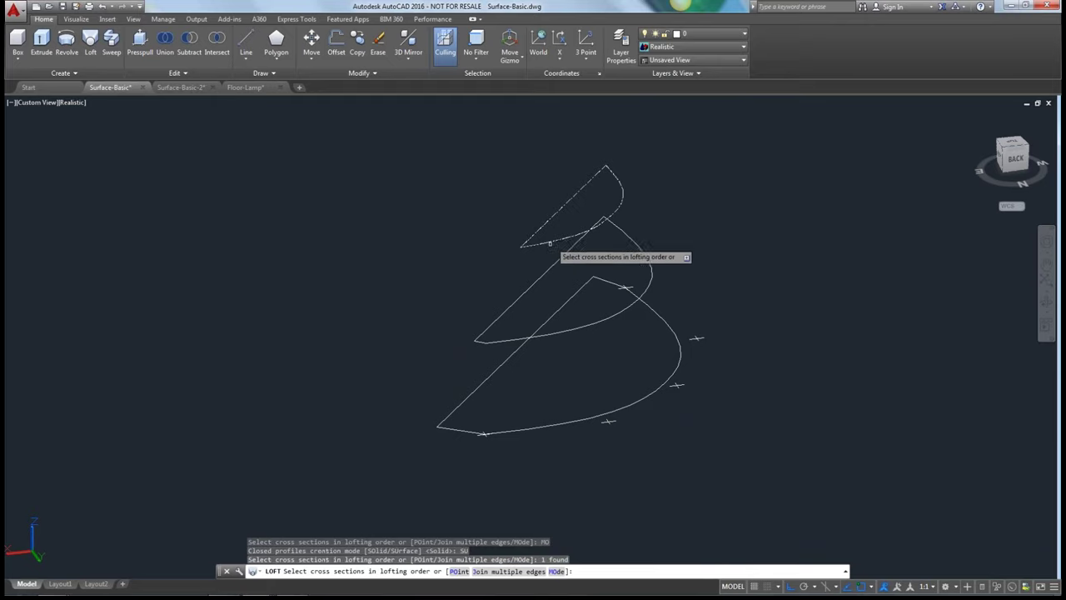
pyautogui.click(566, 333)
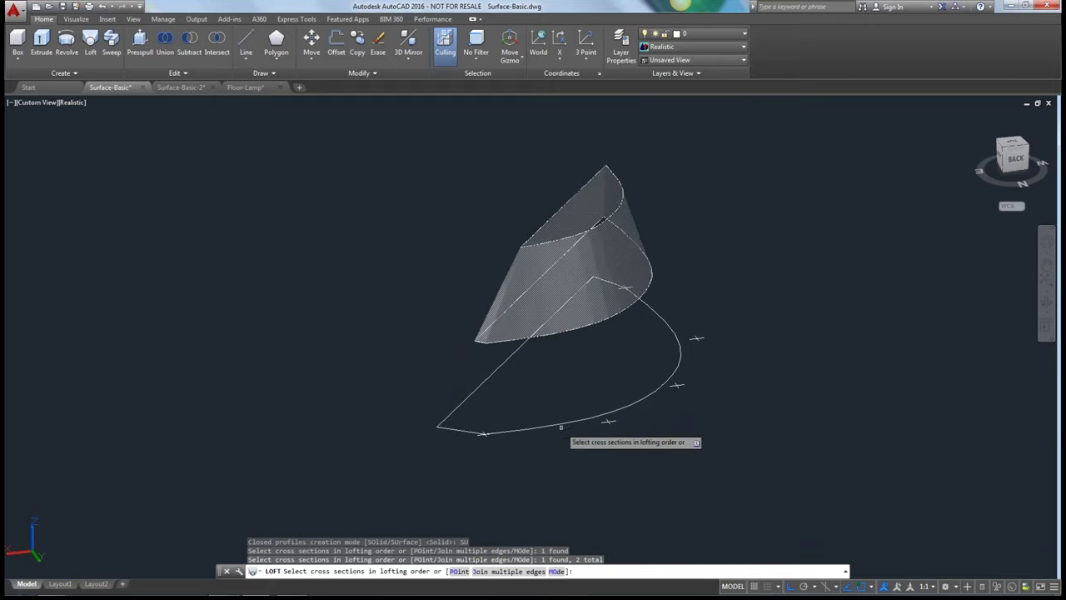
pyautogui.click(560, 426)
pyautogui.press('Return')
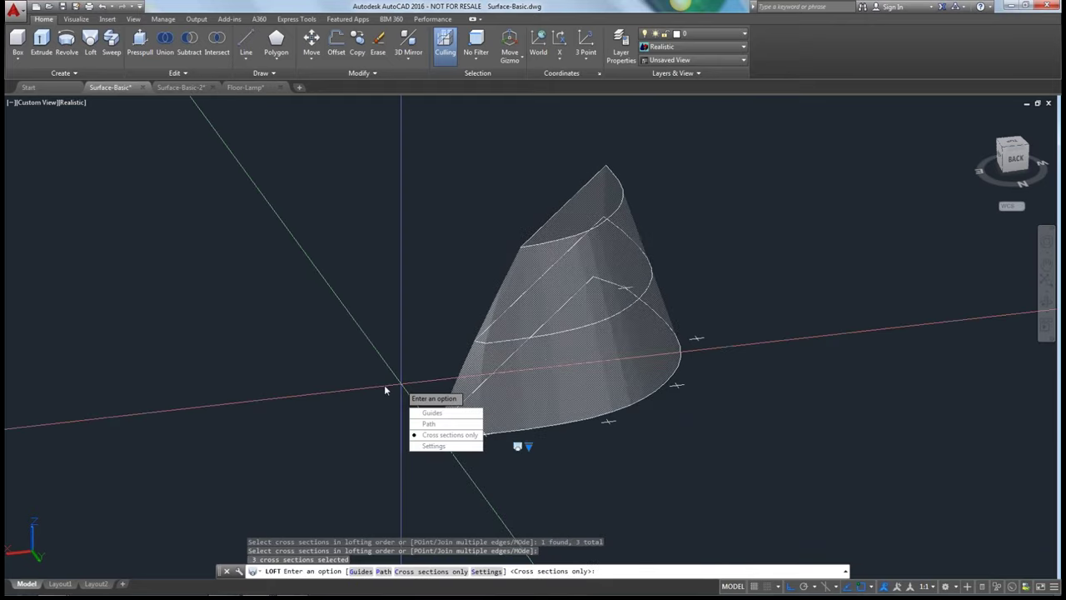
pyautogui.press('Return')
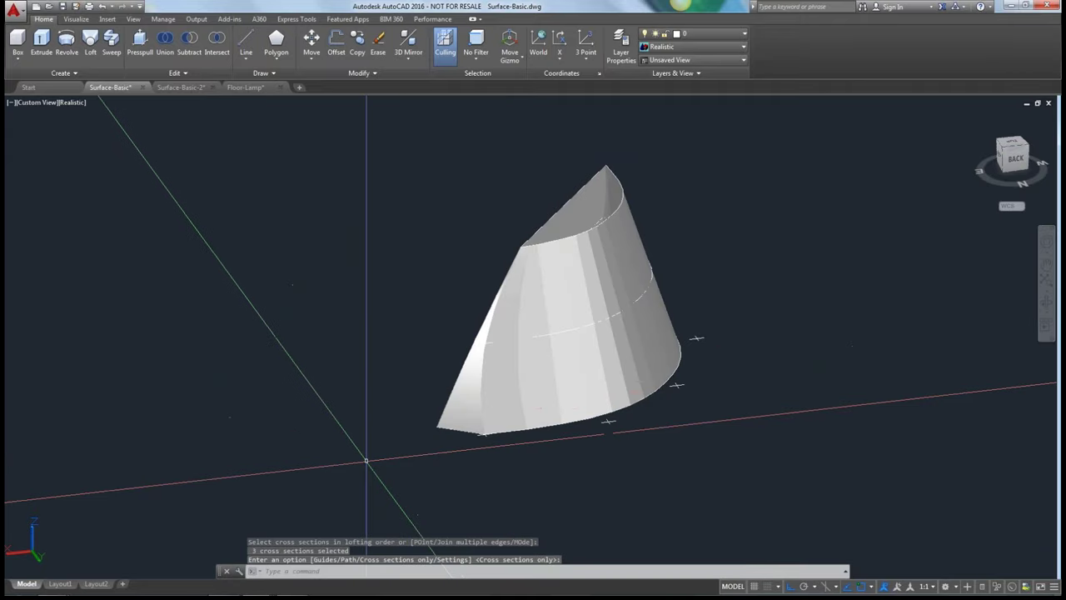
pyautogui.keyDown('shift'); pyautogui.moveTo(367, 460); pyautogui.dragTo(429, 458, button='middle'); pyautogui.keyUp('shift')
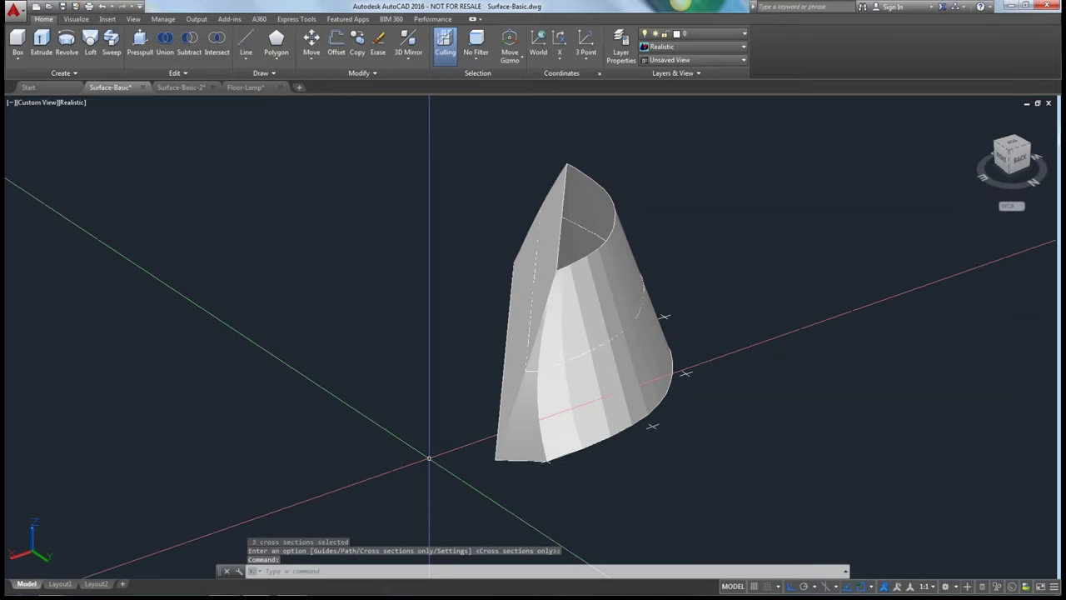
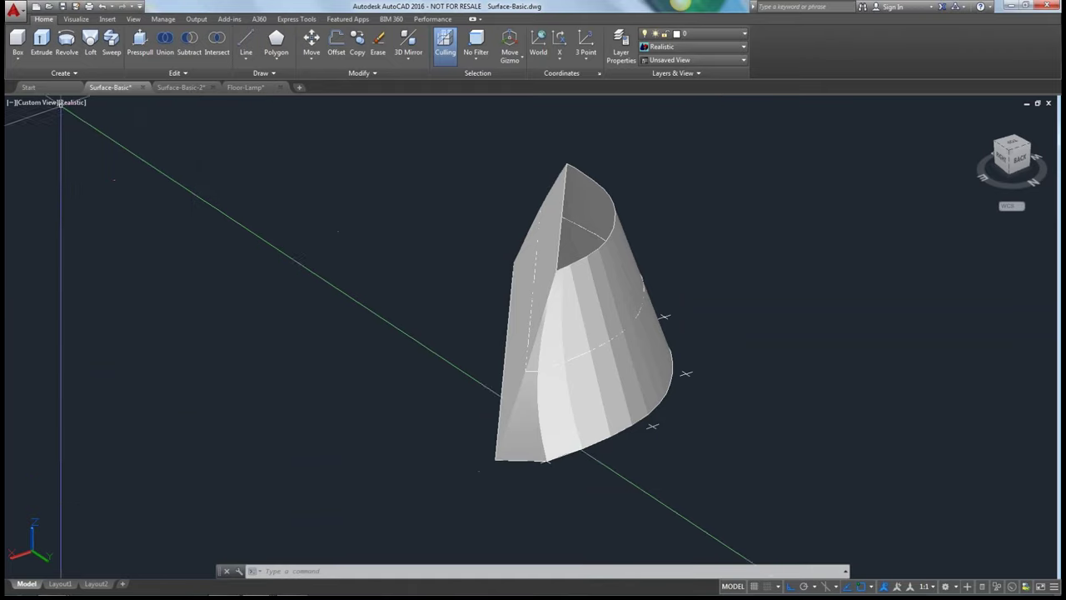
# Expand the Create panel, then zoom out and pan until every surface and the UCS icon show
pyautogui.click(76, 75)
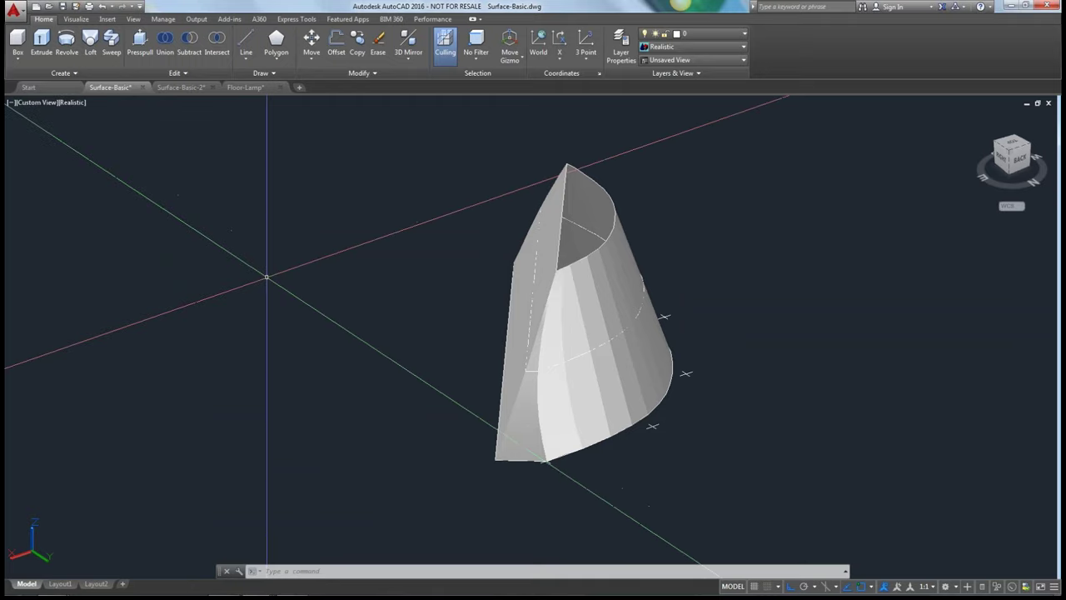
pyautogui.scroll(-8, 208, 366)
pyautogui.moveTo(242, 340); pyautogui.dragTo(517, 308, button='middle')
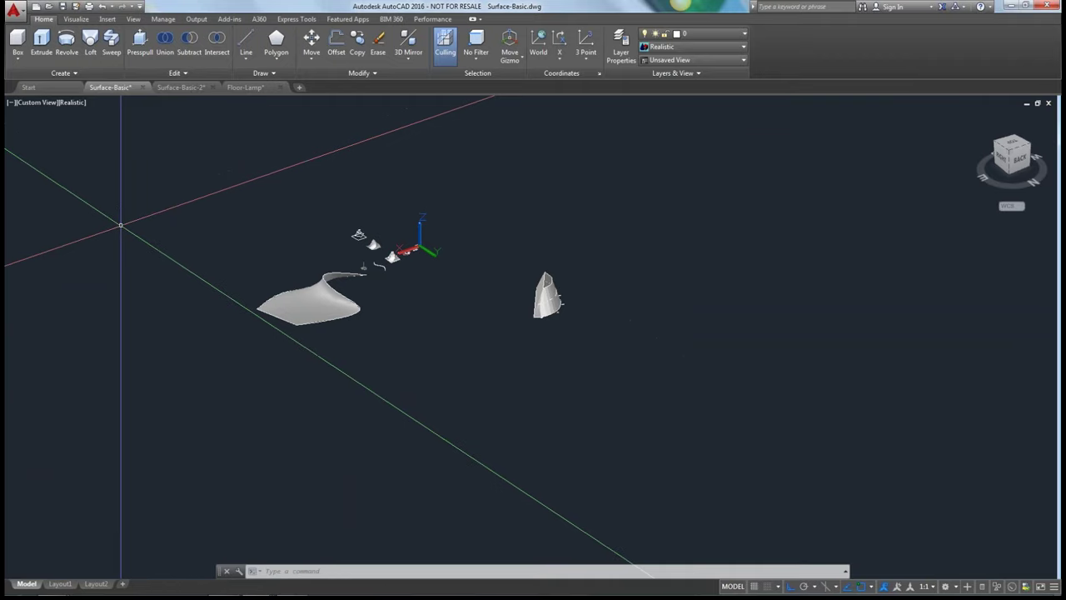
pyautogui.click(408, 46)
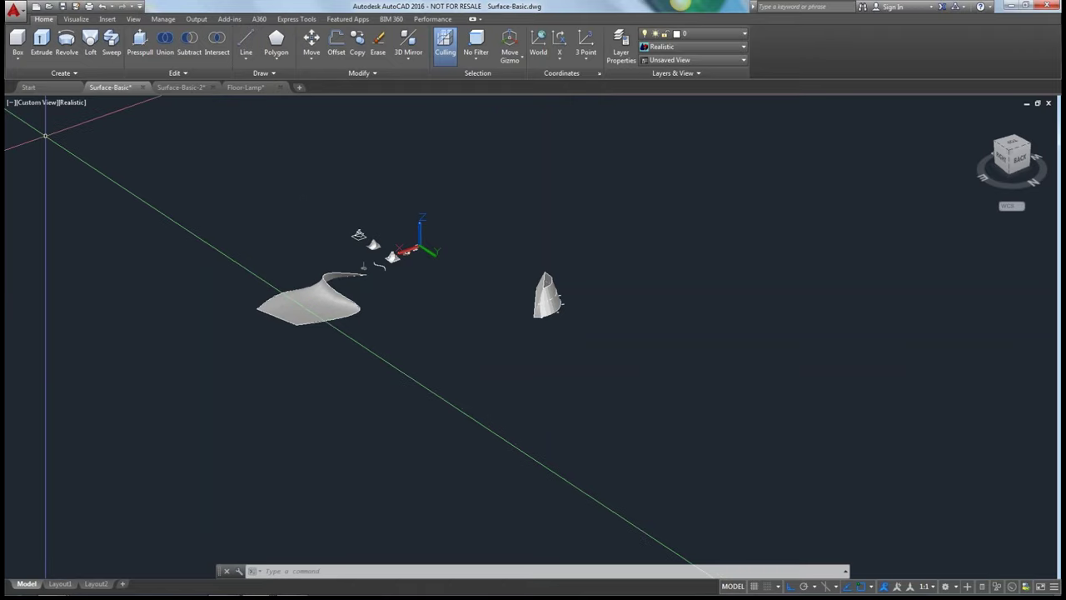
pyautogui.click(180, 88)
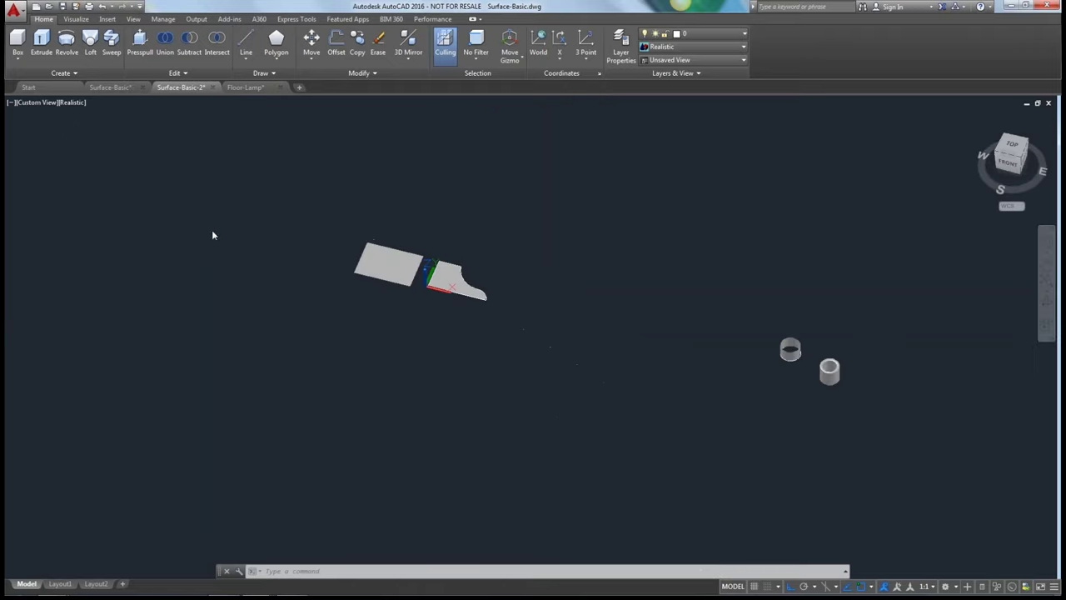
pyautogui.press('Escape')
pyautogui.press('Escape')
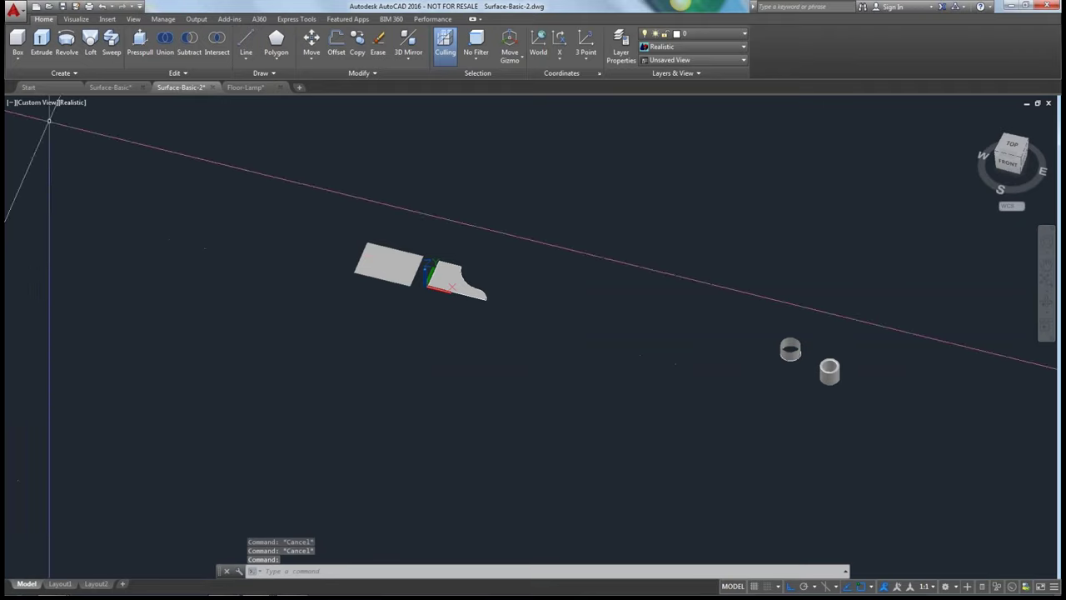
pyautogui.click(116, 90)
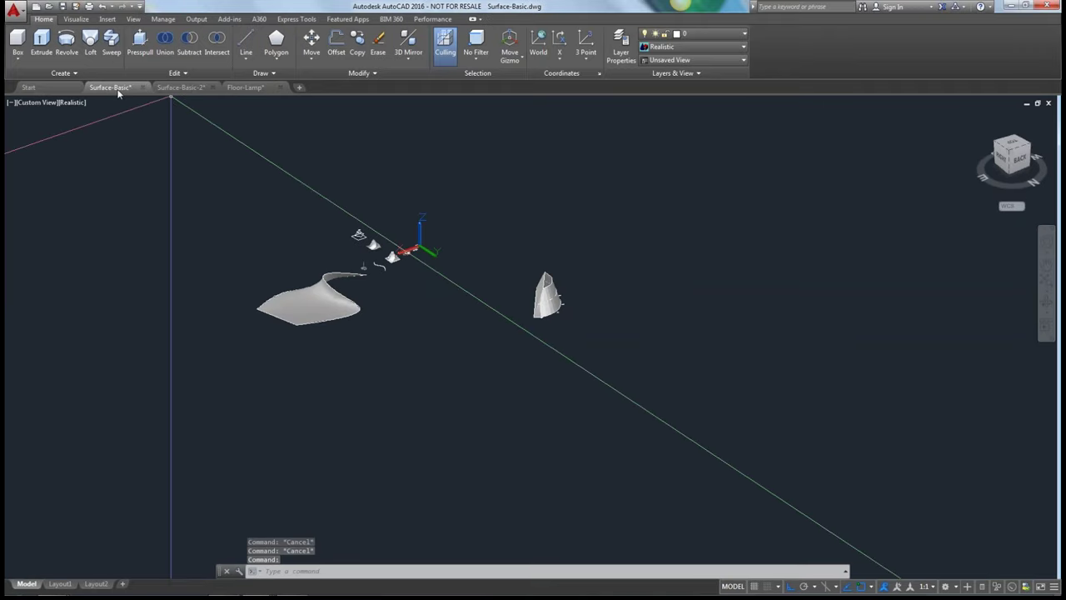
pyautogui.click(75, 72)
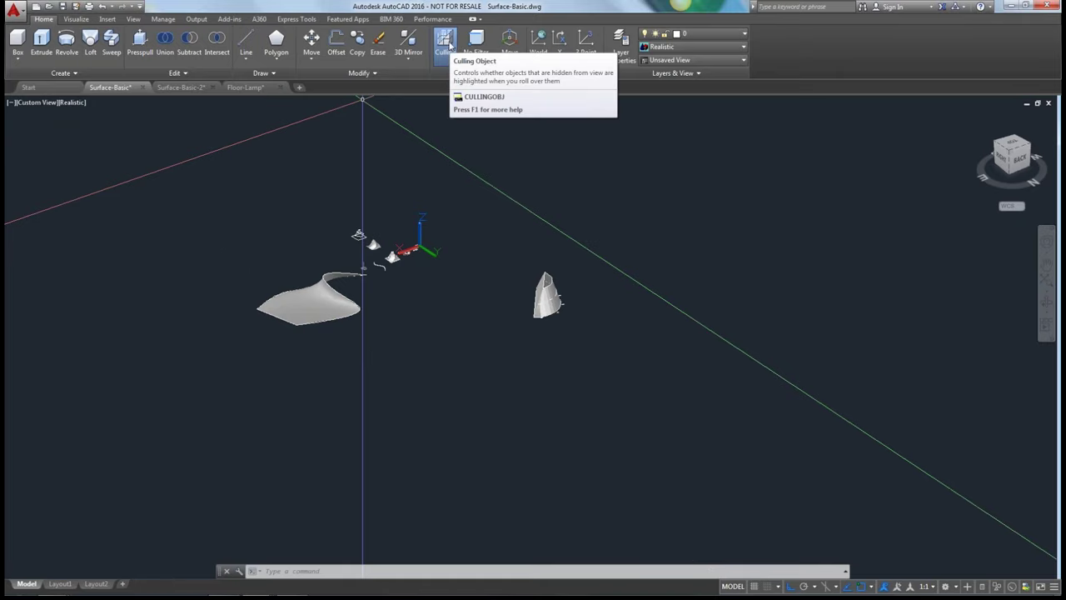
# Turn hidden-subobject culling off, test-select the lofted surface, and orbit in close to it
pyautogui.click(450, 46)
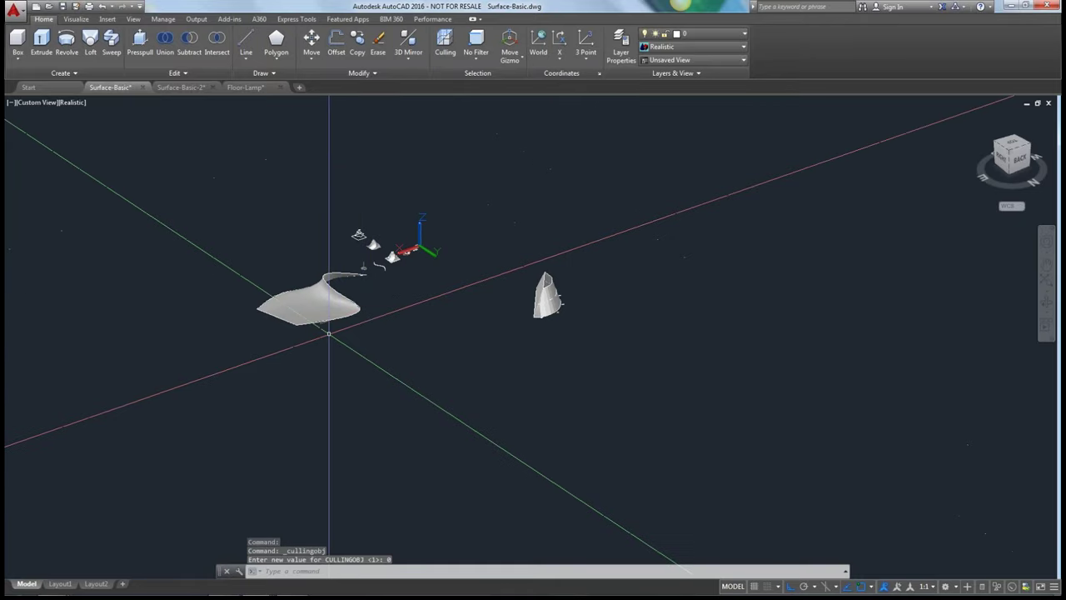
pyautogui.click(316, 304)
pyautogui.press('Escape')
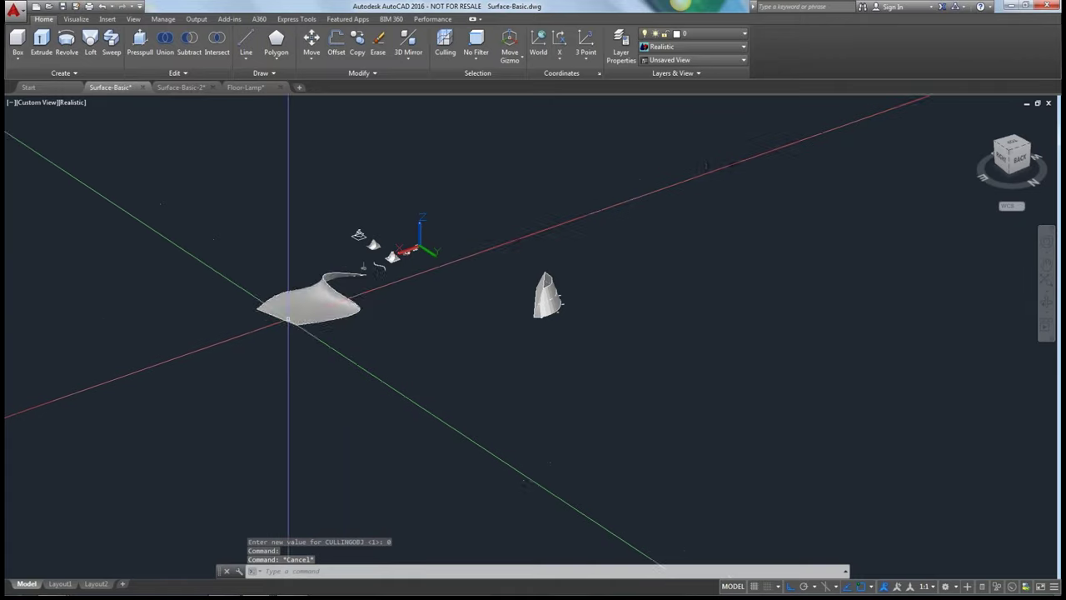
pyautogui.scroll(5, 296, 313)
pyautogui.keyDown('shift'); pyautogui.moveTo(296, 313); pyautogui.dragTo(466, 124, button='middle'); pyautogui.keyUp('shift')
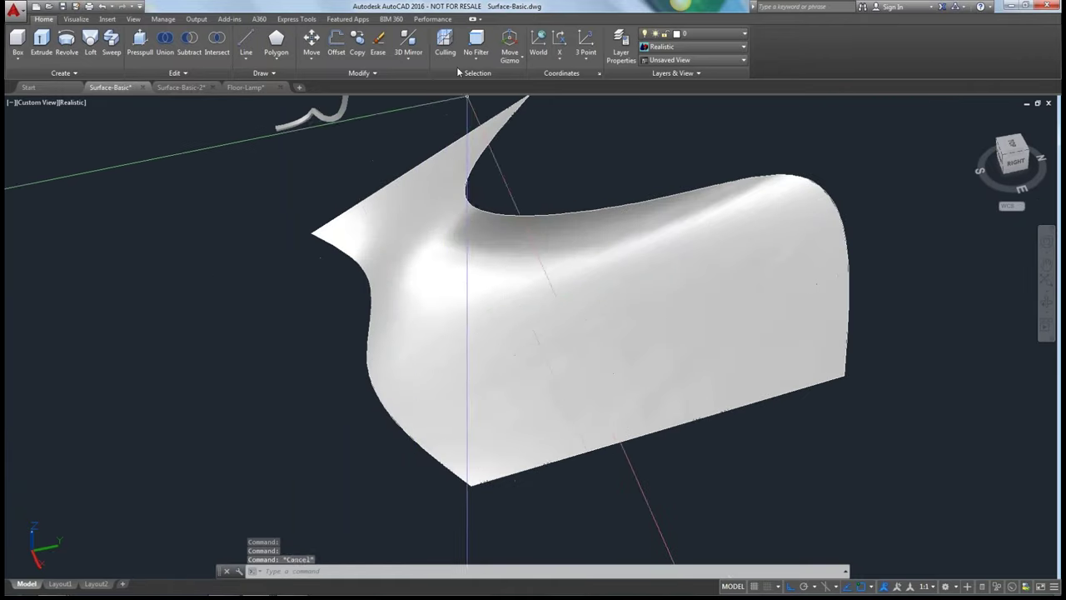
# Turn culling back on, reselect the lofted surface to compare, then zoom back out
pyautogui.click(445, 46)
pyautogui.click(441, 304)
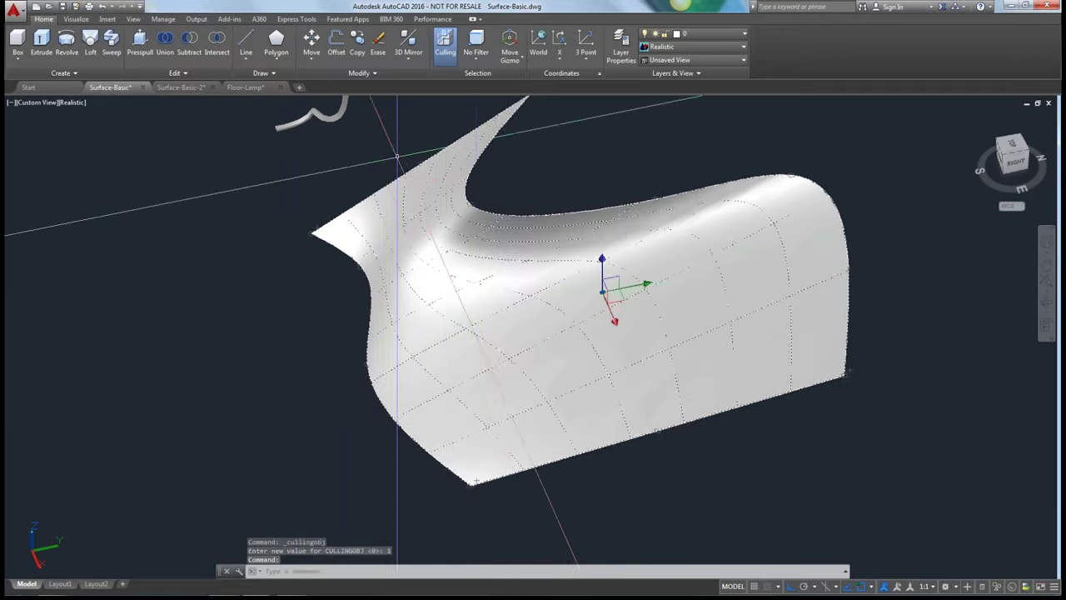
pyautogui.press('Escape')
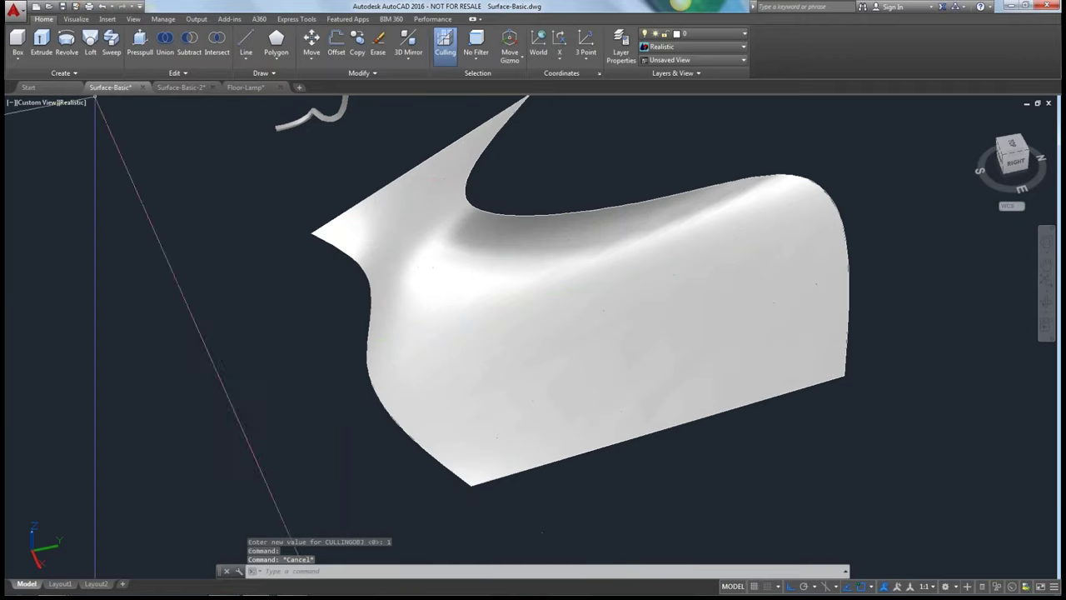
pyautogui.click(446, 52)
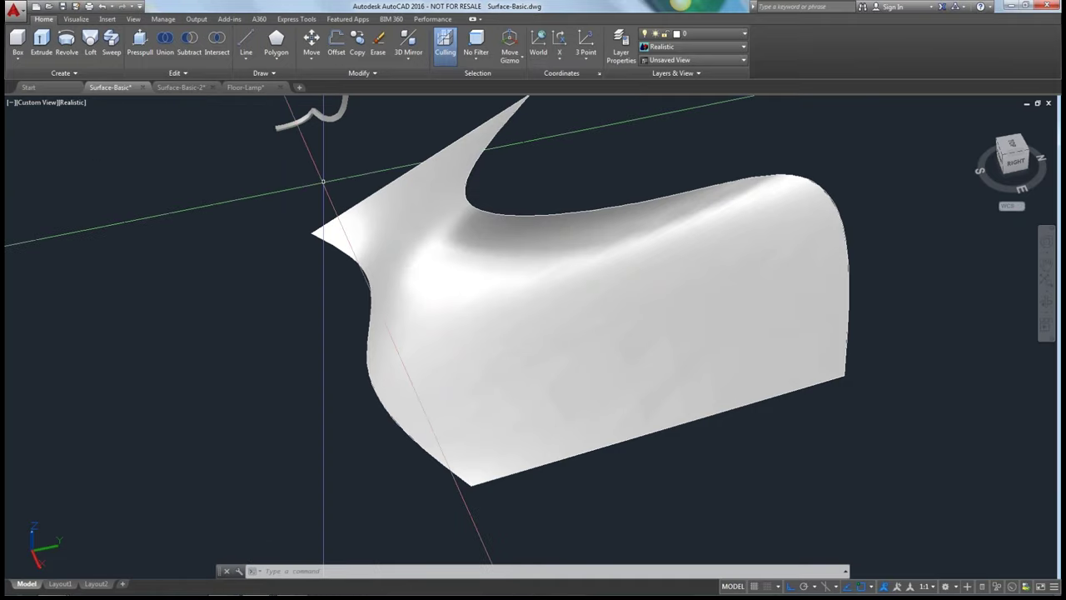
pyautogui.scroll(-3, 225, 225)
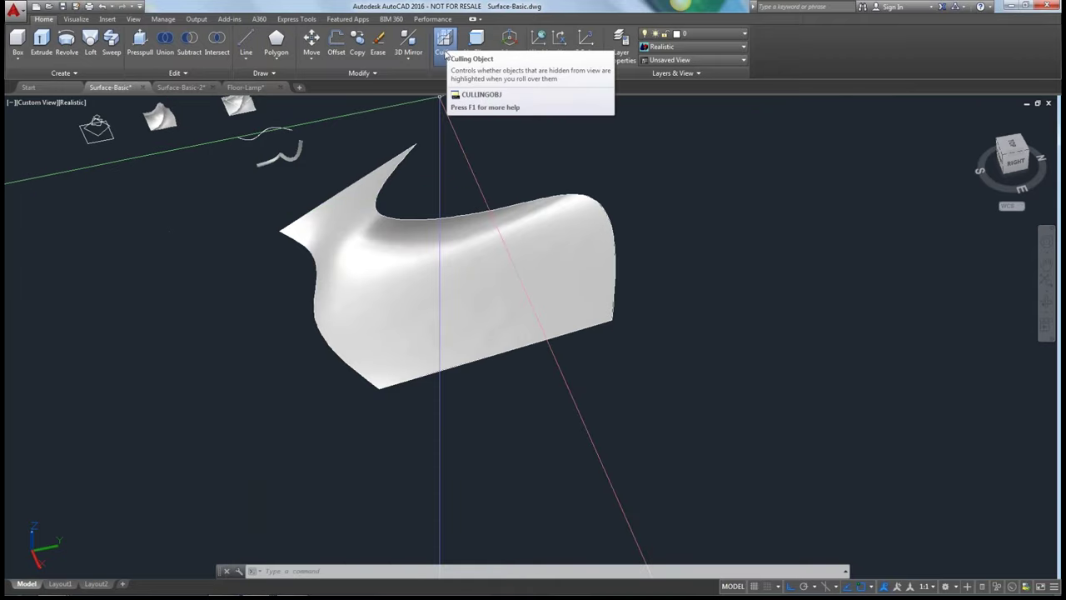
pyautogui.press('F1')
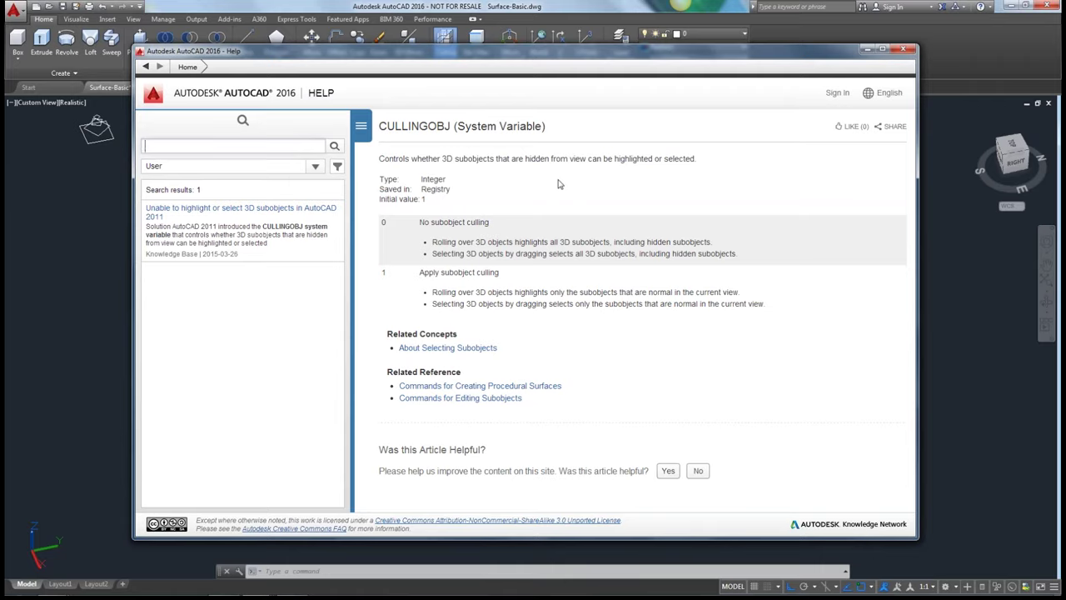
pyautogui.click(867, 53)
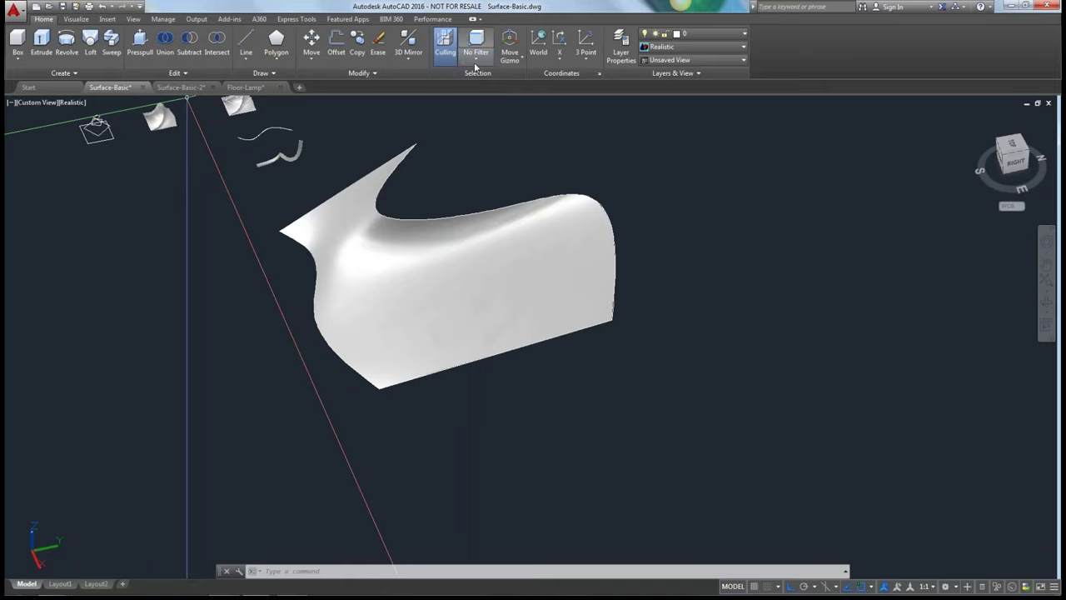
pyautogui.click(476, 61)
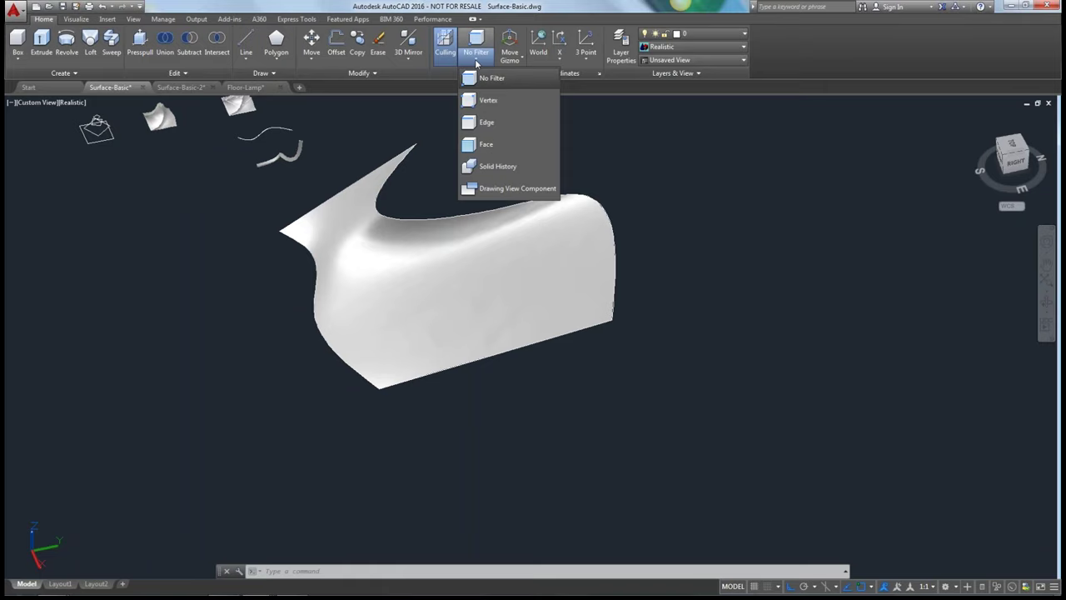
pyautogui.click(115, 321)
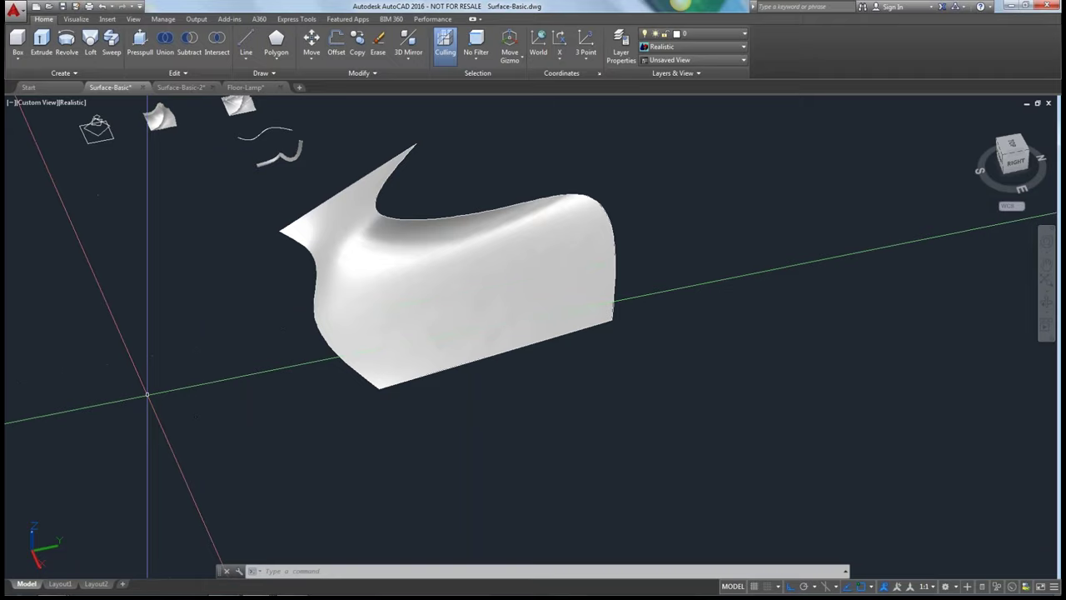
pyautogui.keyDown('shift'); pyautogui.moveTo(147, 395); pyautogui.dragTo(5, 334, button='middle'); pyautogui.keyUp('shift')
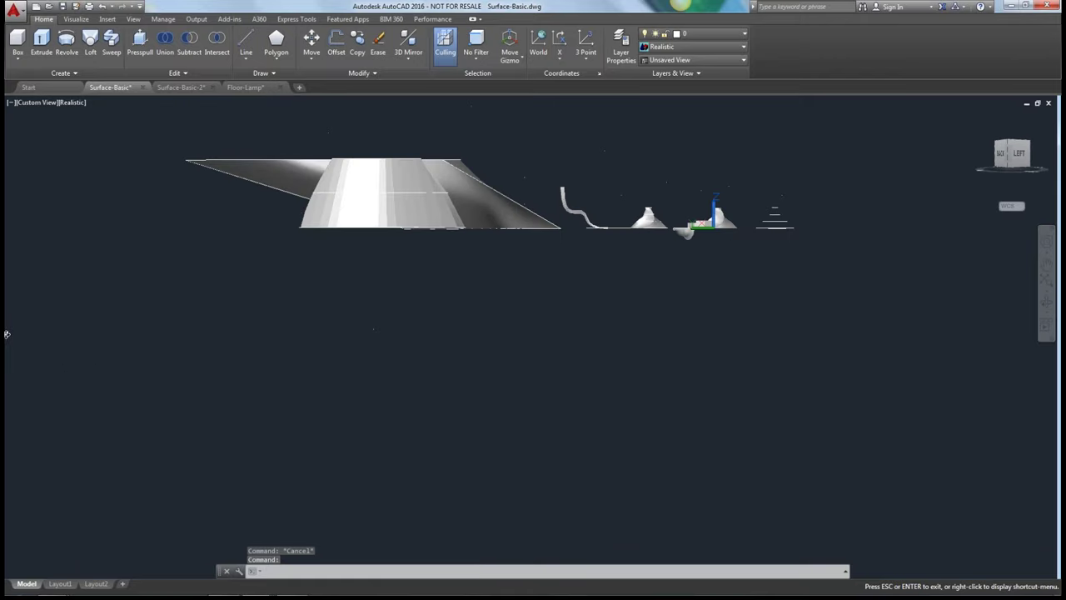
pyautogui.press('Escape')
pyautogui.click(386, 188)
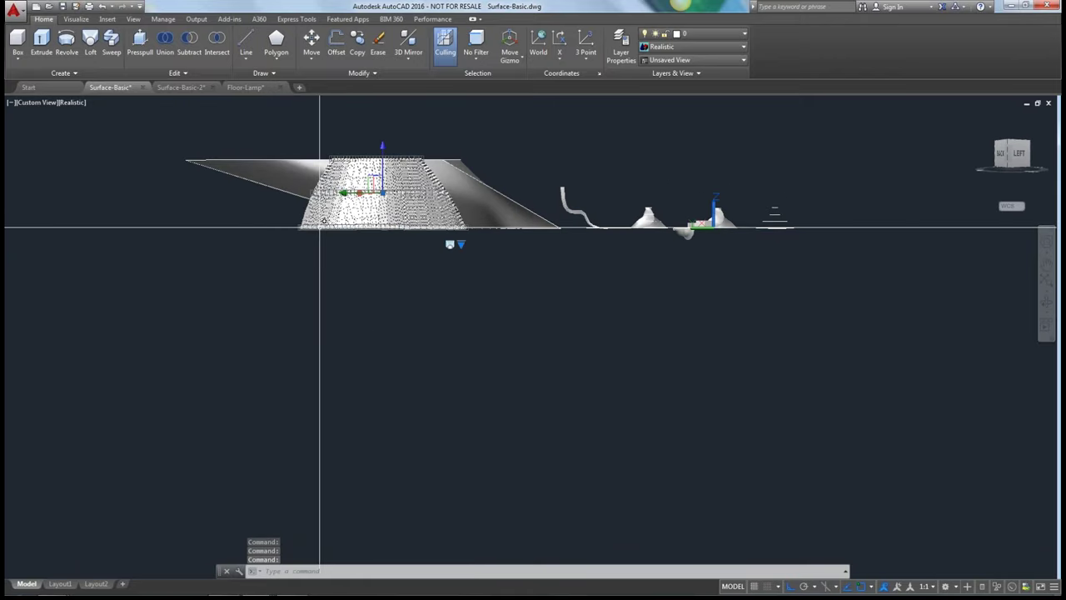
pyautogui.press('Escape')
pyautogui.click(445, 41)
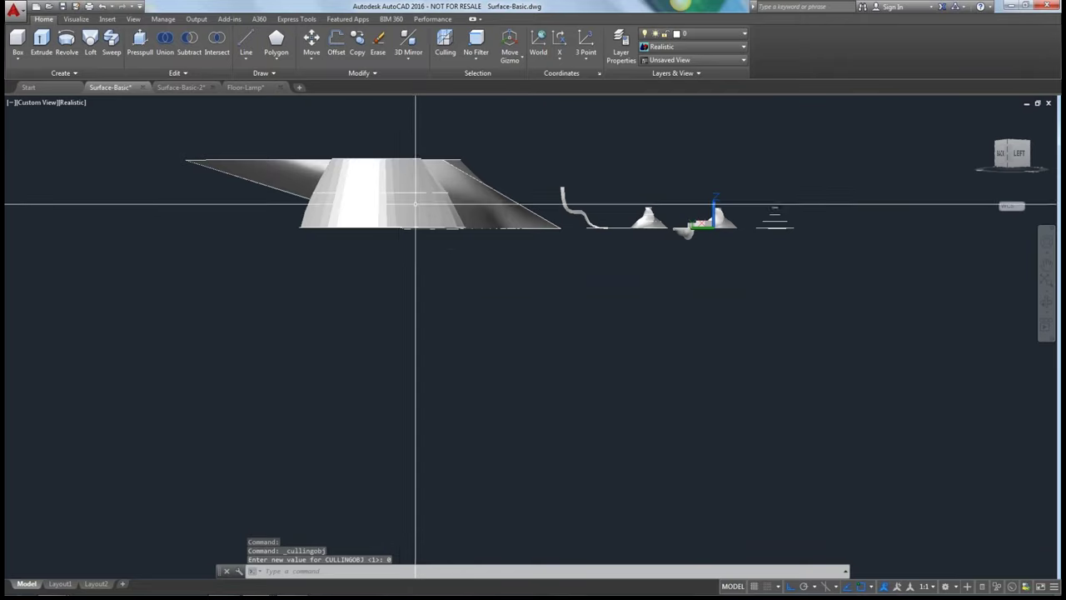
pyautogui.click(388, 220)
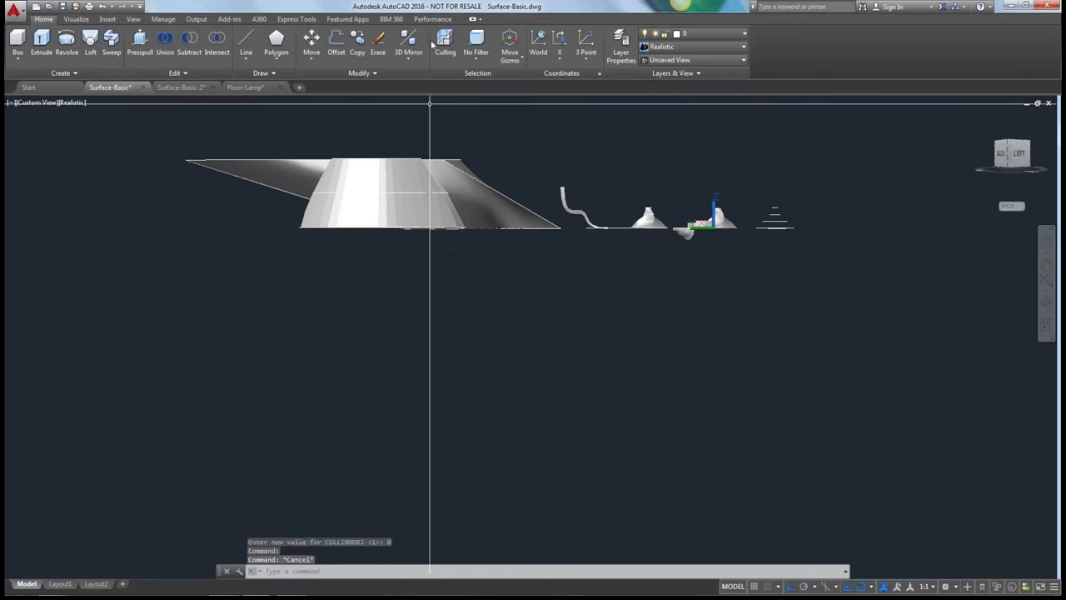
pyautogui.click(444, 41)
pyautogui.click(363, 223)
pyautogui.press('Escape')
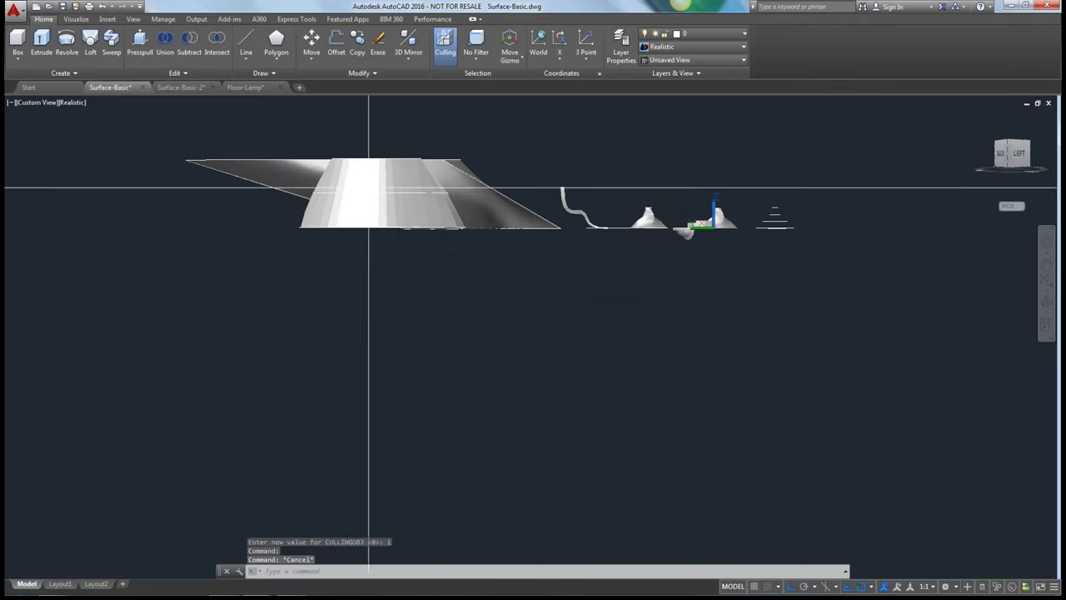
pyautogui.click(422, 202)
pyautogui.press('Escape')
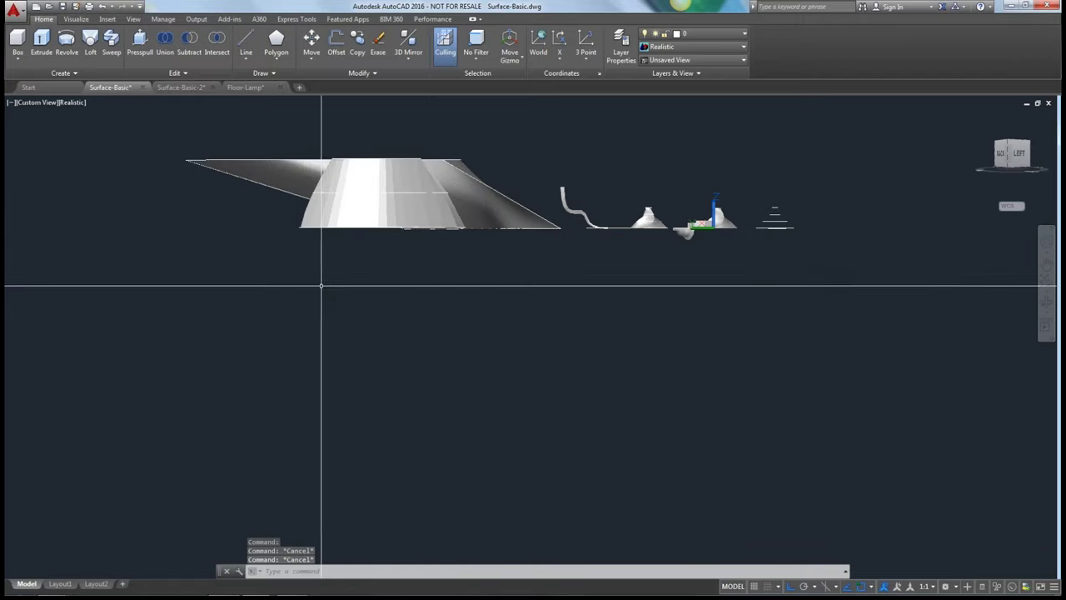
pyautogui.keyDown('shift'); pyautogui.moveTo(321, 285); pyautogui.dragTo(366, 319, button='middle'); pyautogui.keyUp('shift')
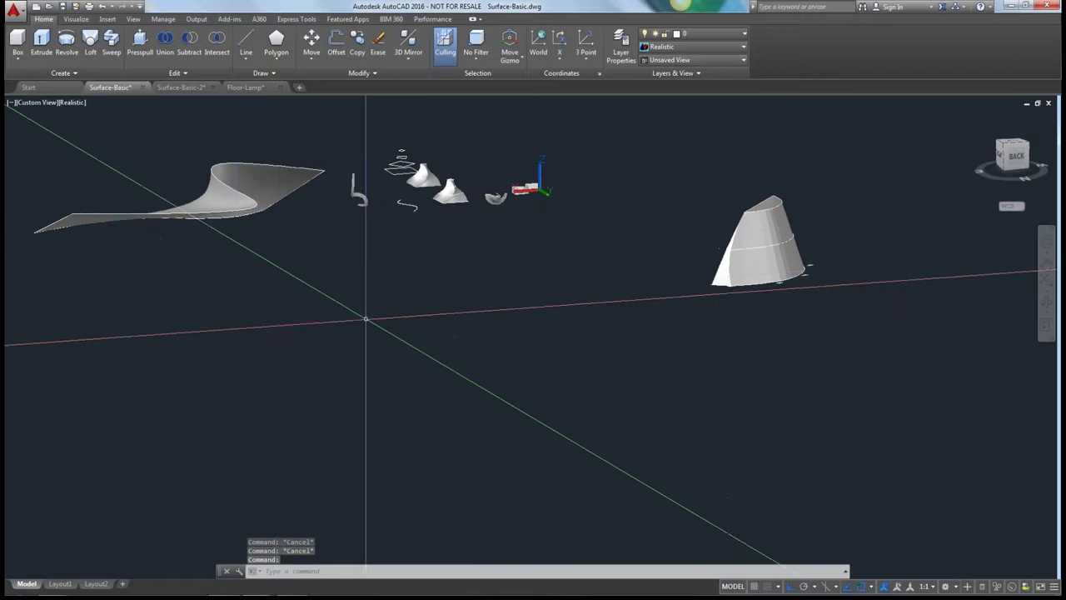
# Create a large box solid beside the wedge from two base corners and a picked height
pyautogui.write('box')
pyautogui.press('Return')
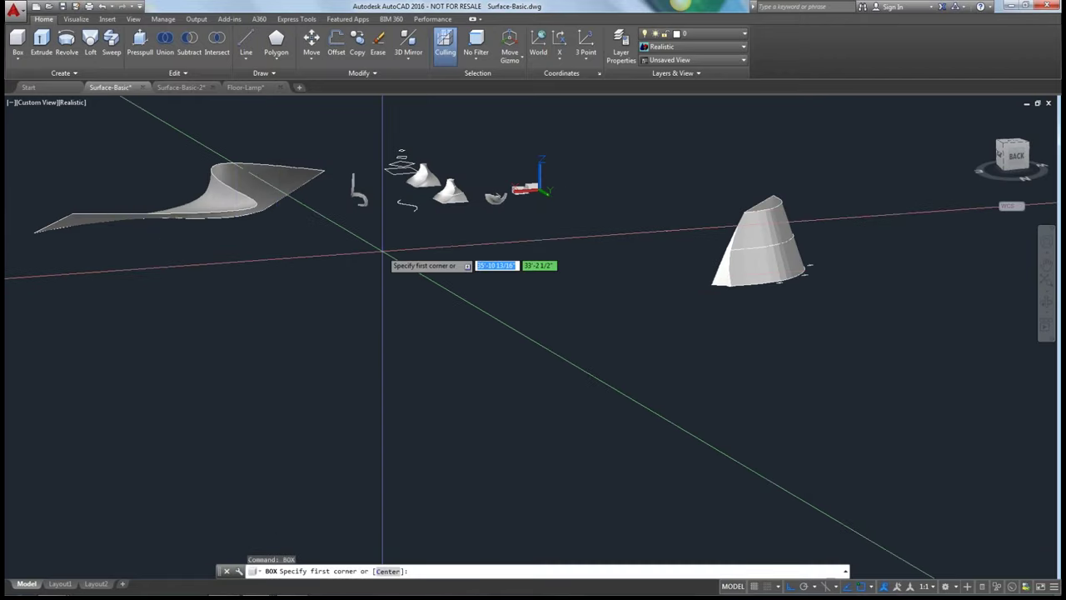
pyautogui.click(273, 365)
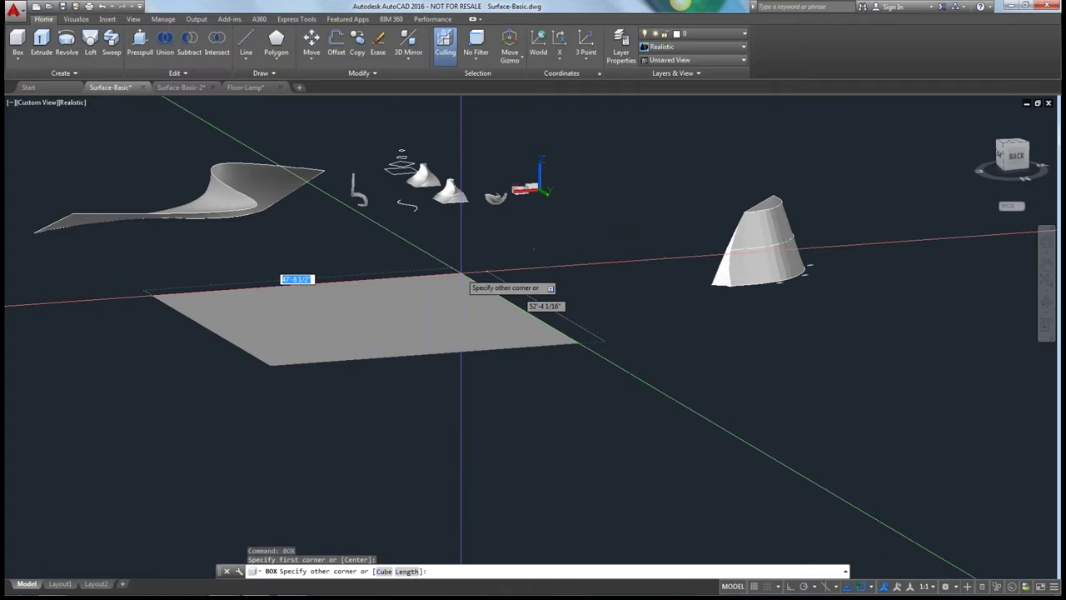
pyautogui.click(461, 274)
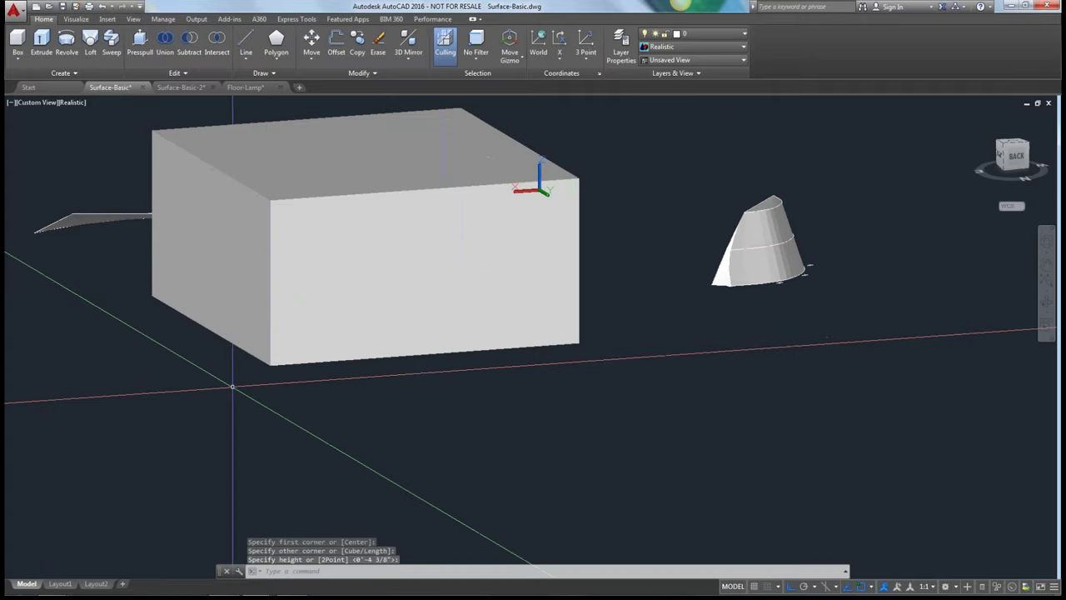
pyautogui.click(232, 386)
pyautogui.click(314, 352)
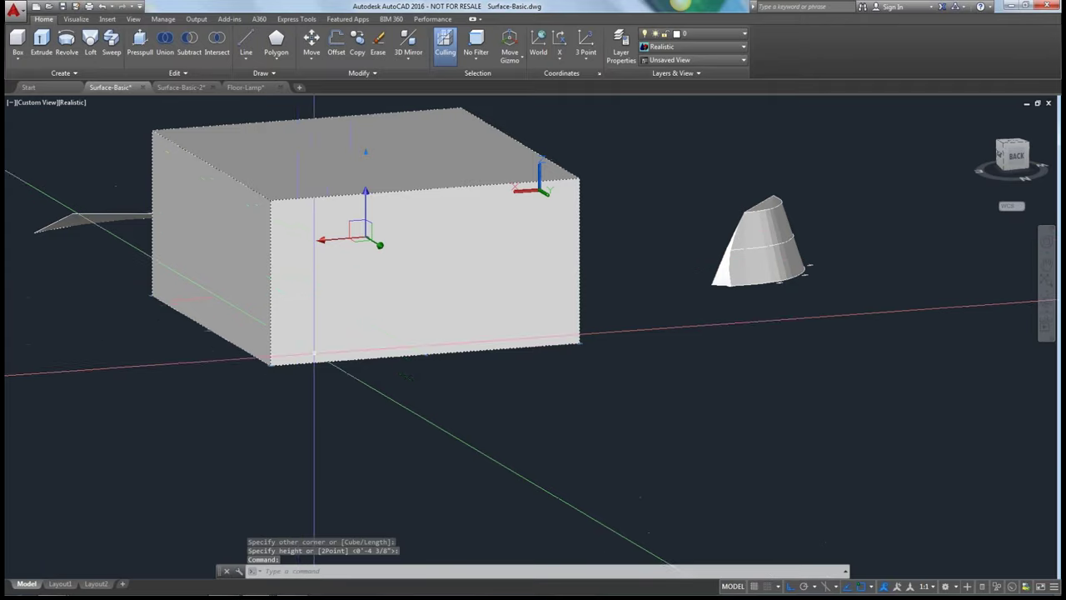
pyautogui.press('Escape')
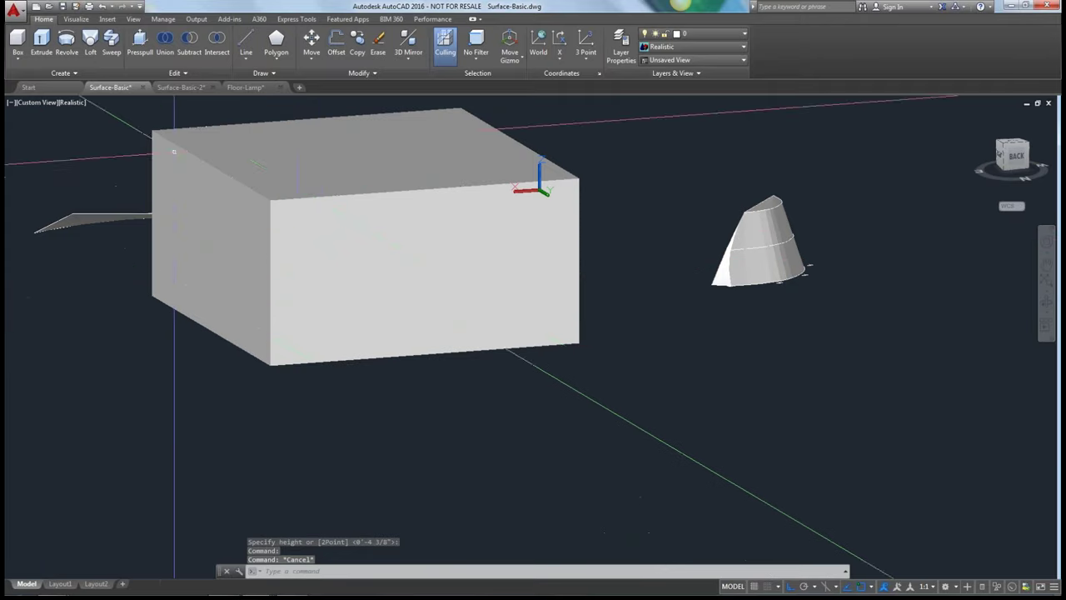
# Start Presspull, cancel it, and orbit to look down on the model from above
pyautogui.click(140, 39)
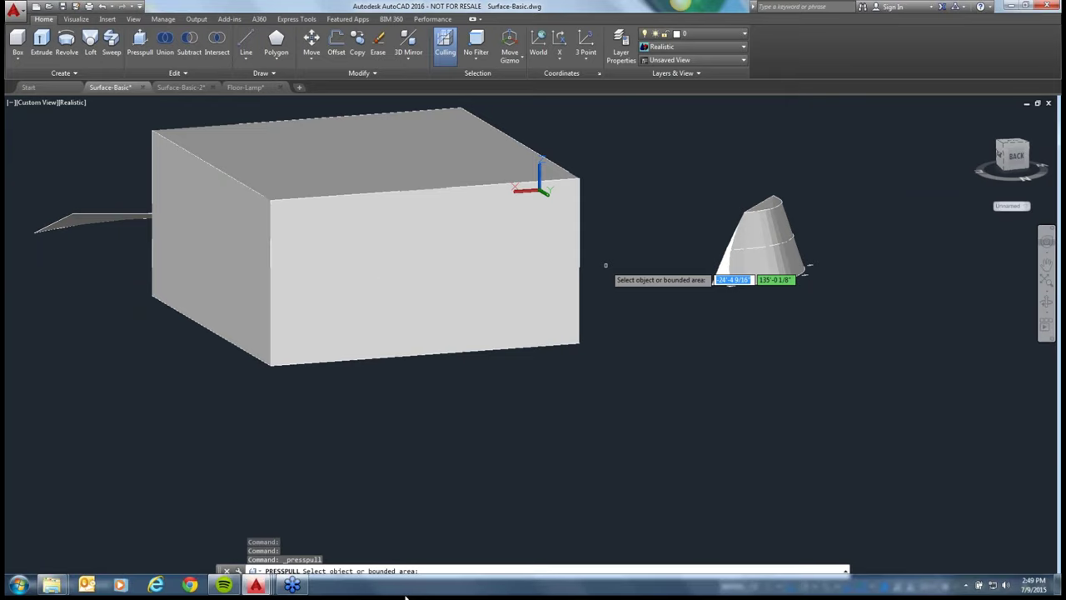
pyautogui.press('Escape')
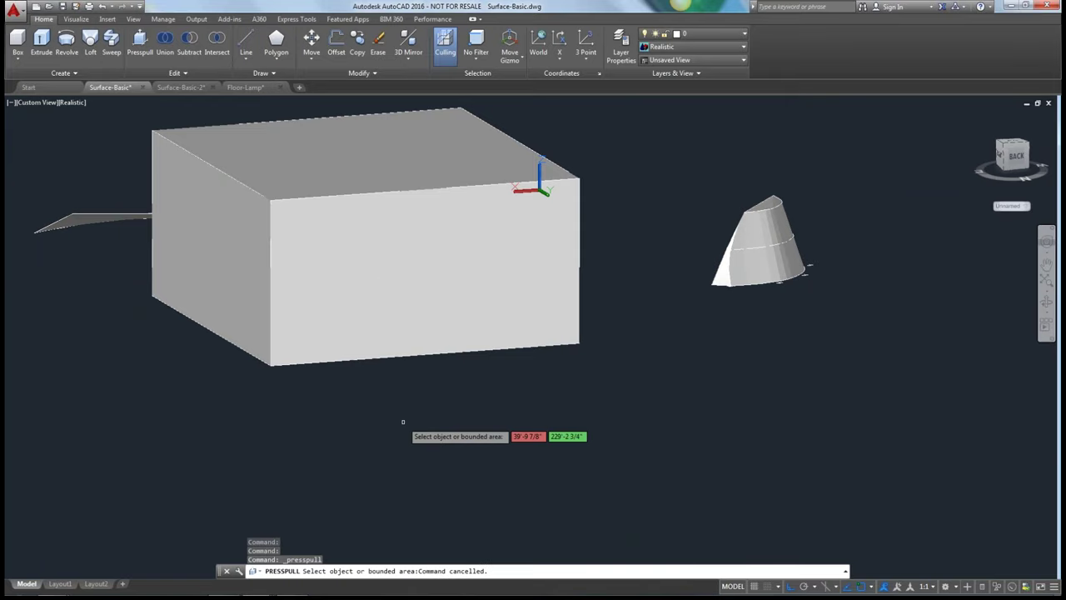
pyautogui.press('Escape')
pyautogui.press('Escape')
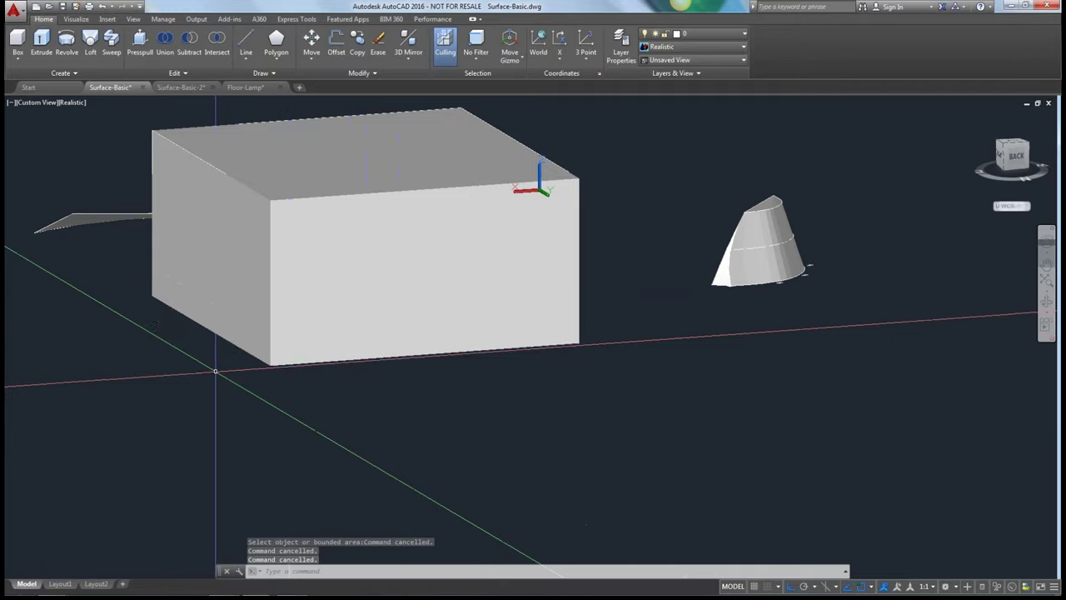
pyautogui.keyDown('shift'); pyautogui.moveTo(179, 367); pyautogui.dragTo(416, 231, button='middle'); pyautogui.keyUp('shift')
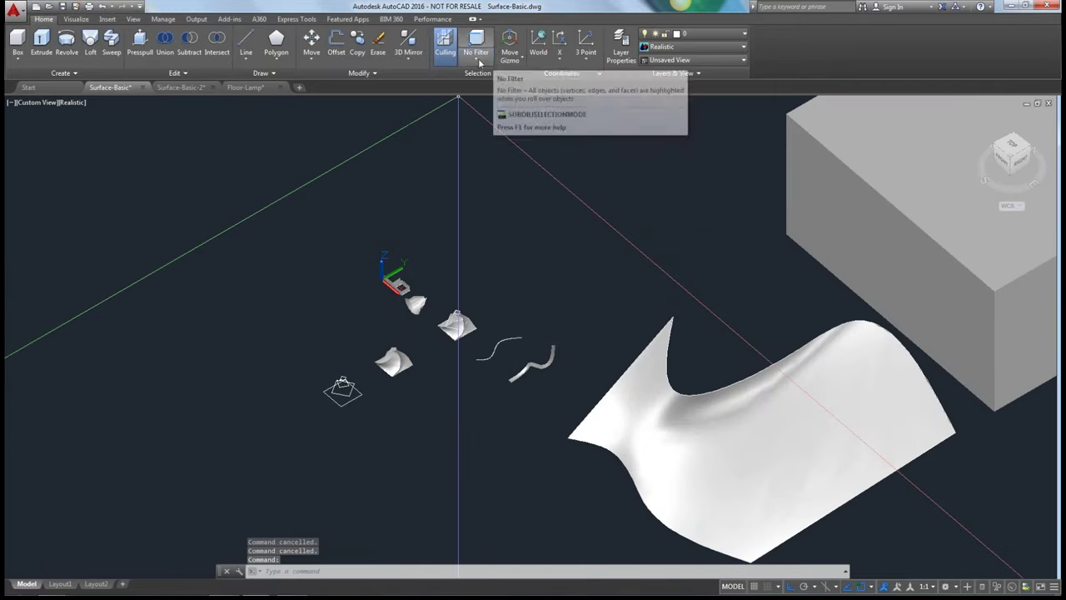
# Check the sub-object selection filter list, zoom out, and bring up the Surface-Basic-2 drawing
pyautogui.click(480, 64)
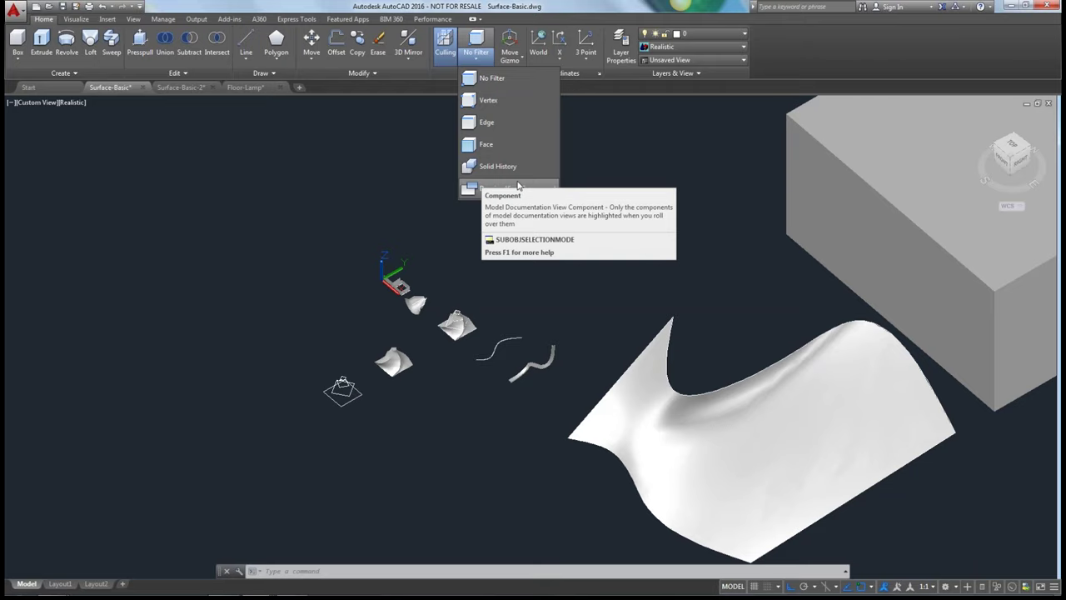
pyautogui.click(289, 201)
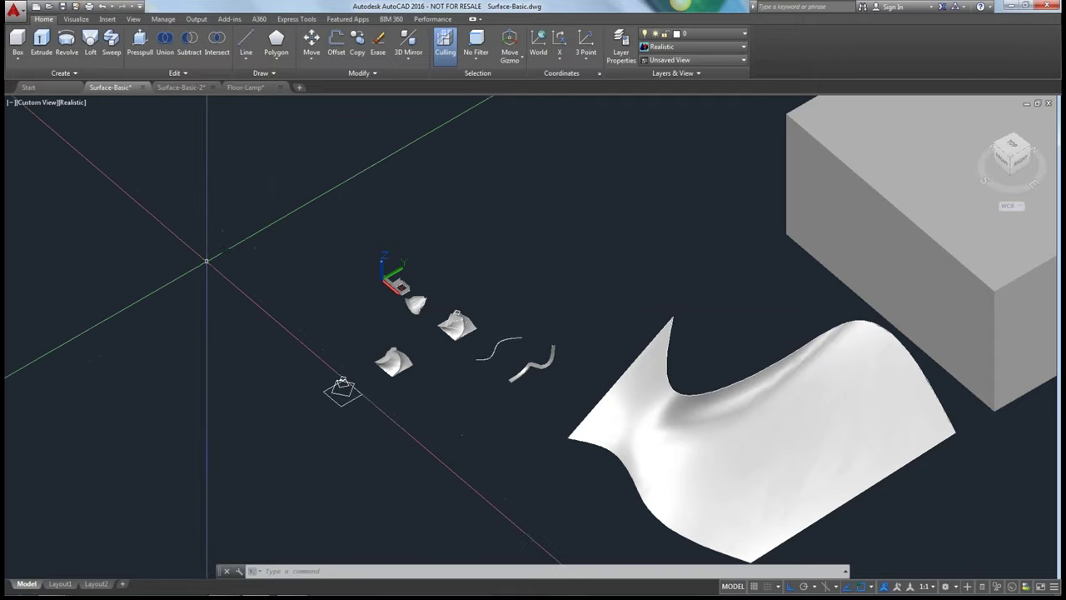
pyautogui.scroll(-2, 169, 247)
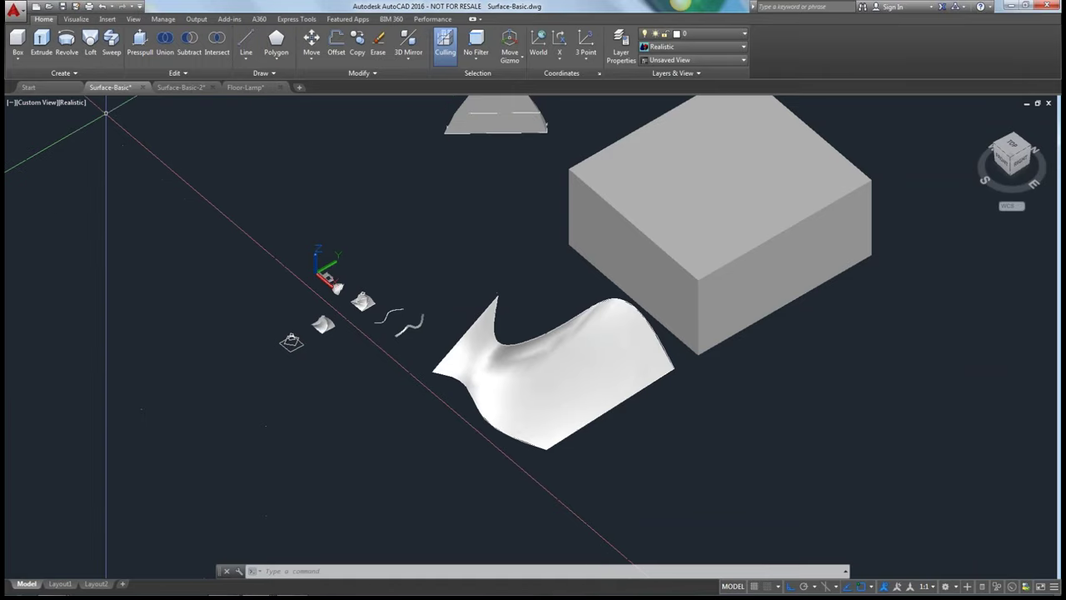
pyautogui.click(180, 86)
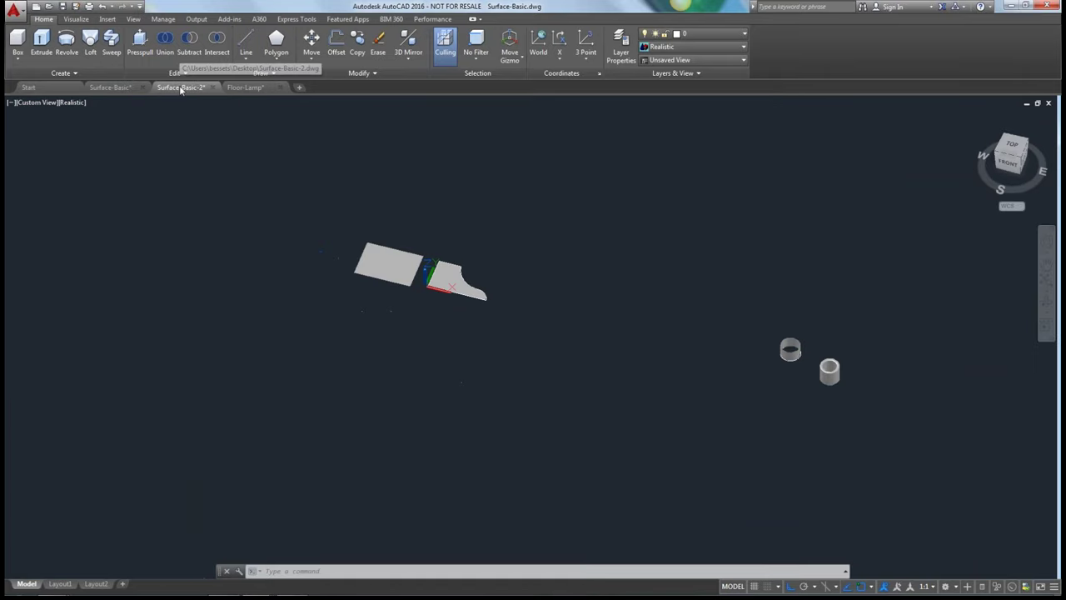
# Expand the Create panel and orbit around Surface-Basic-2's flat sheets and cylinders
pyautogui.press('Escape')
pyautogui.press('Escape')
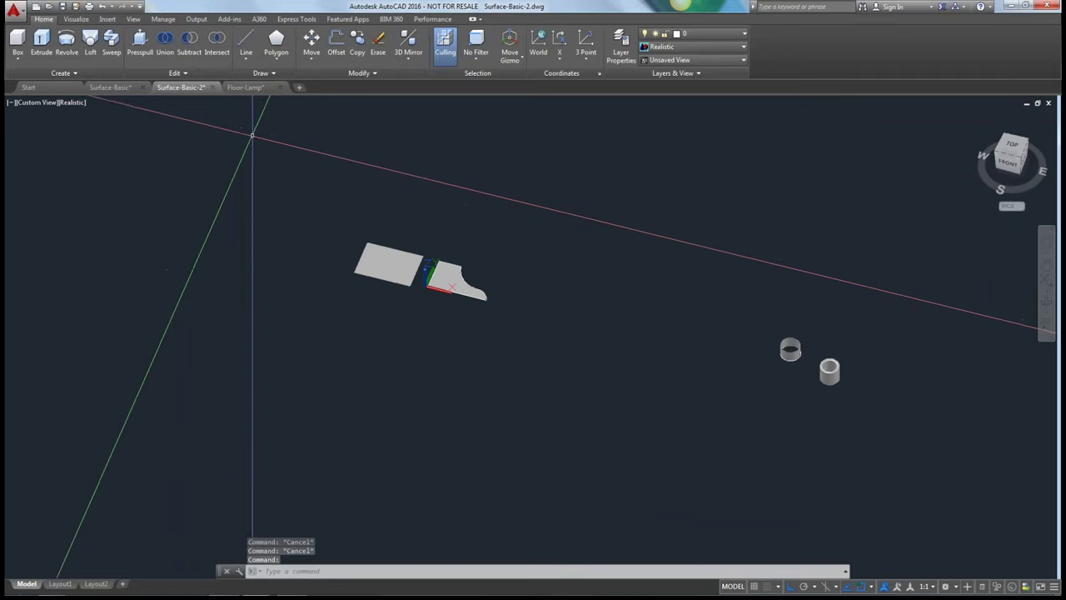
pyautogui.click(75, 73)
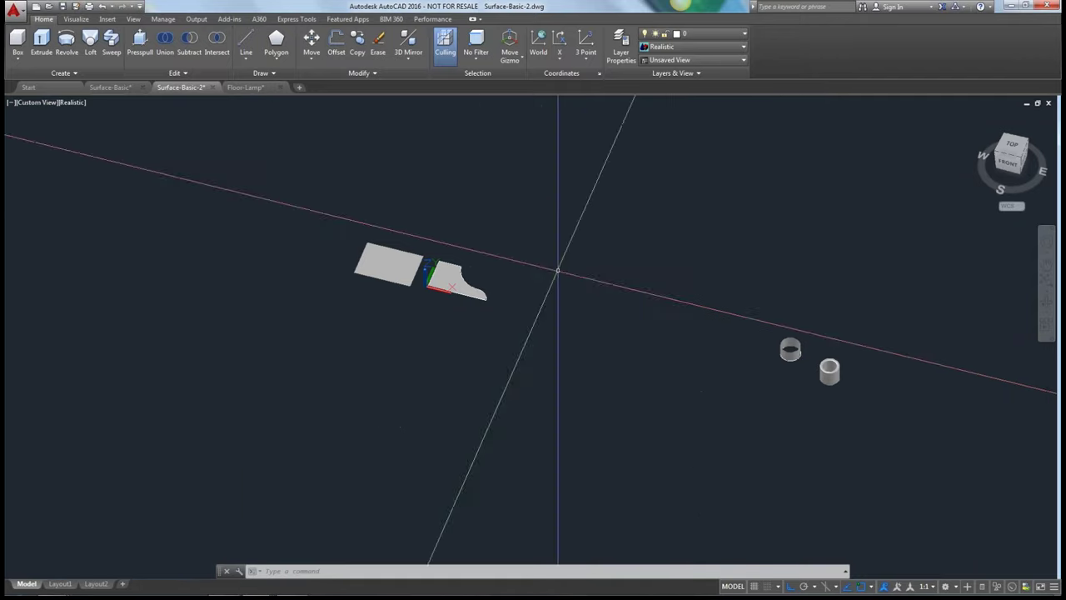
pyautogui.keyDown('shift'); pyautogui.moveTo(642, 392); pyautogui.dragTo(579, 348, button='middle'); pyautogui.keyUp('shift')
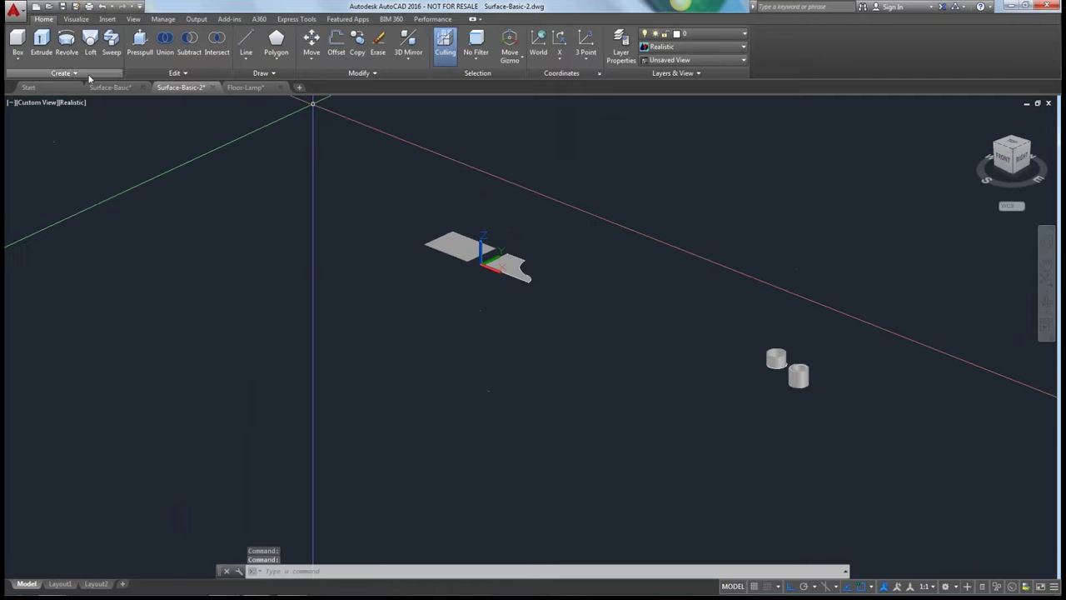
# In Surface-Basic, erase the planar surface, box, wedge and spline
pyautogui.click(120, 90)
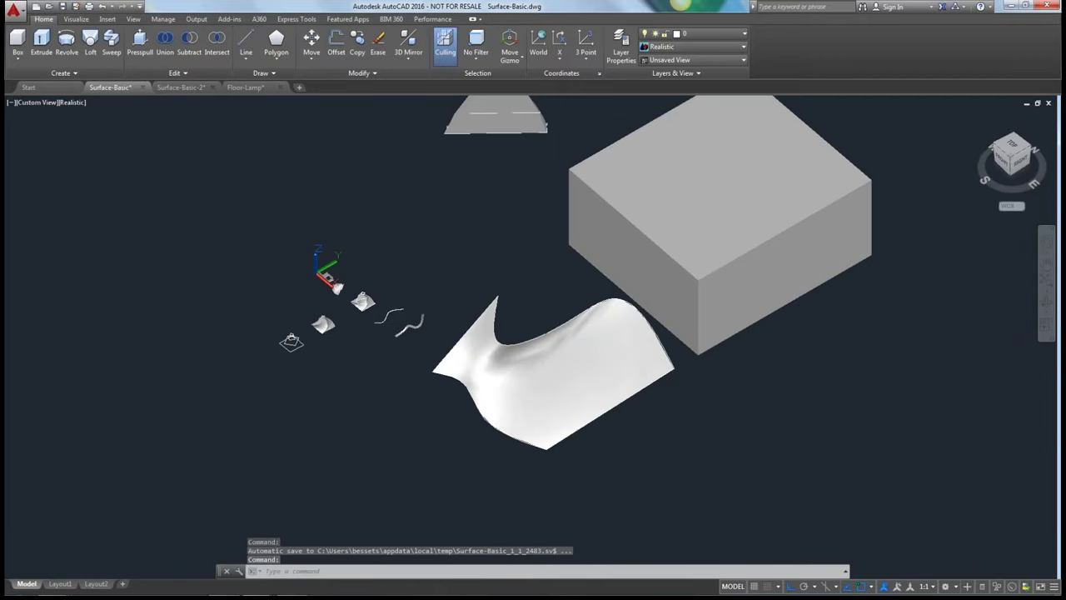
pyautogui.press('Escape')
pyautogui.press('Escape')
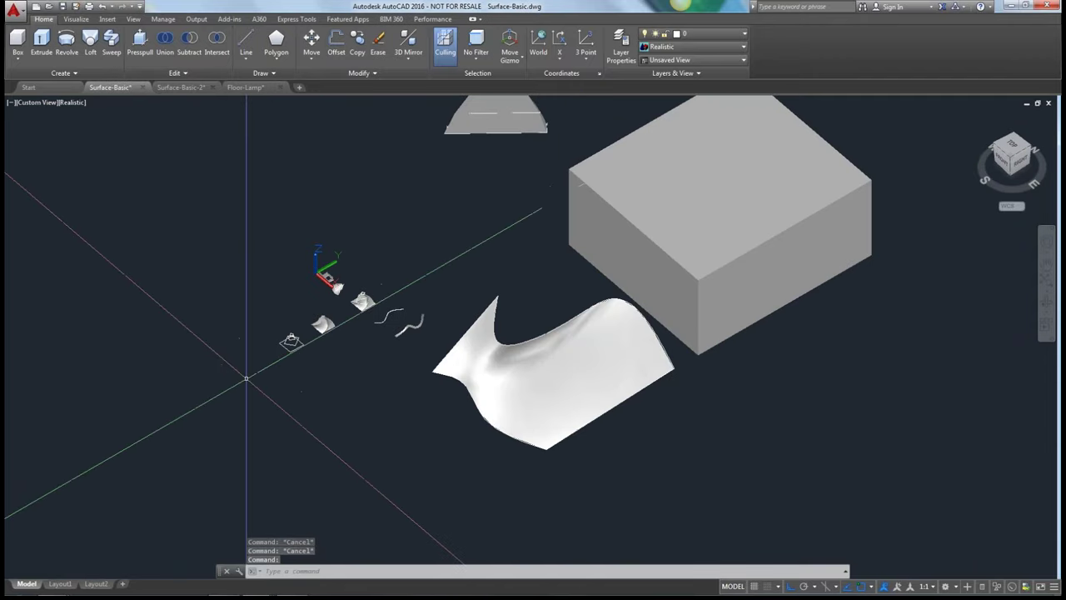
pyautogui.keyDown('shift'); pyautogui.moveTo(247, 374); pyautogui.dragTo(183, 374, button='middle'); pyautogui.keyUp('shift')
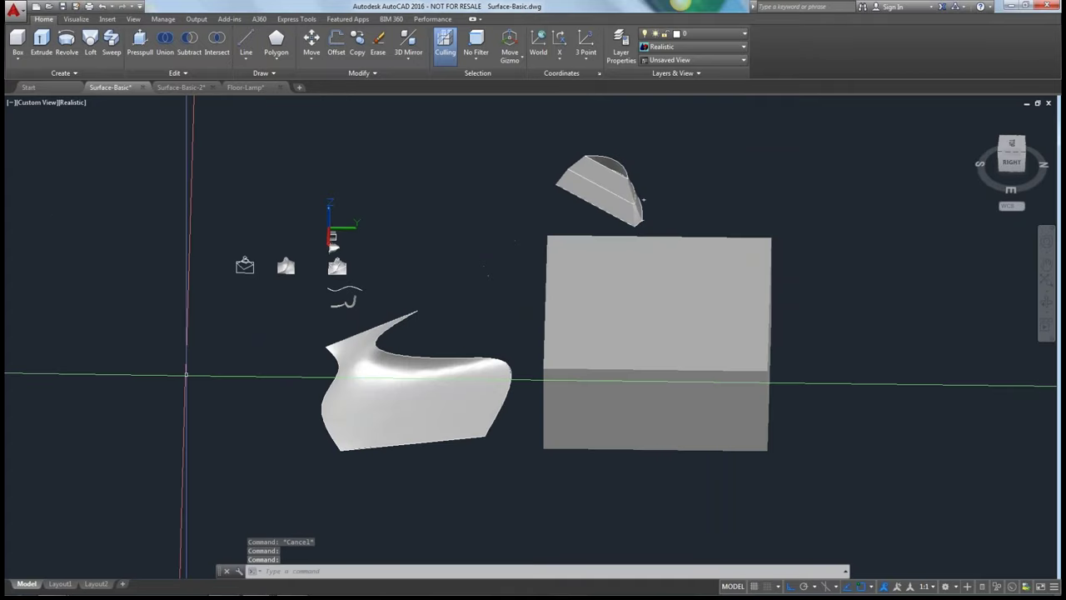
pyautogui.click(829, 212)
pyautogui.click(464, 463)
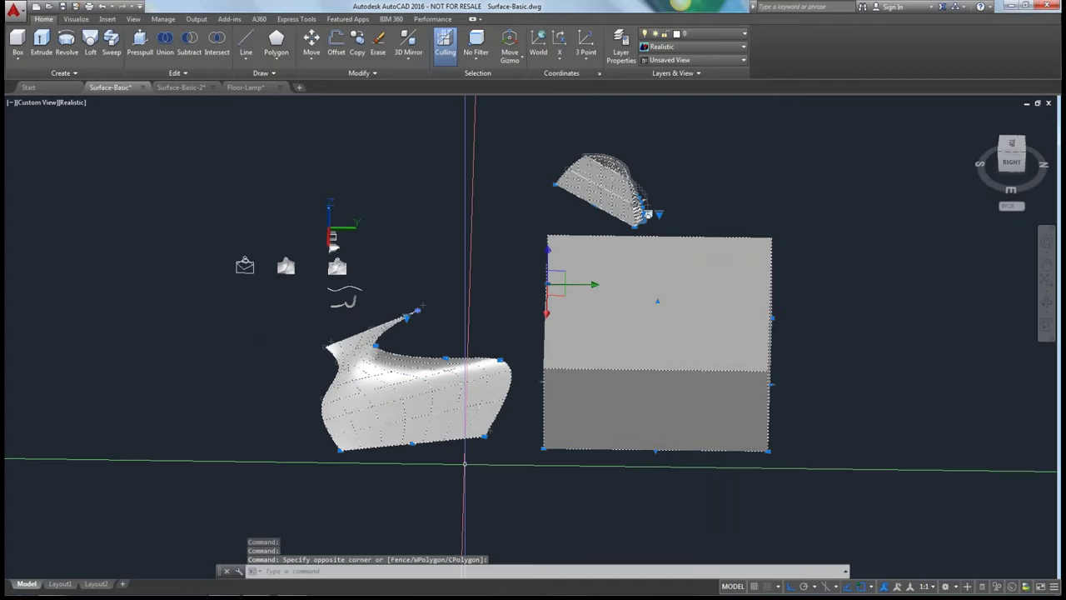
pyautogui.press('Delete')
pyautogui.click(666, 124)
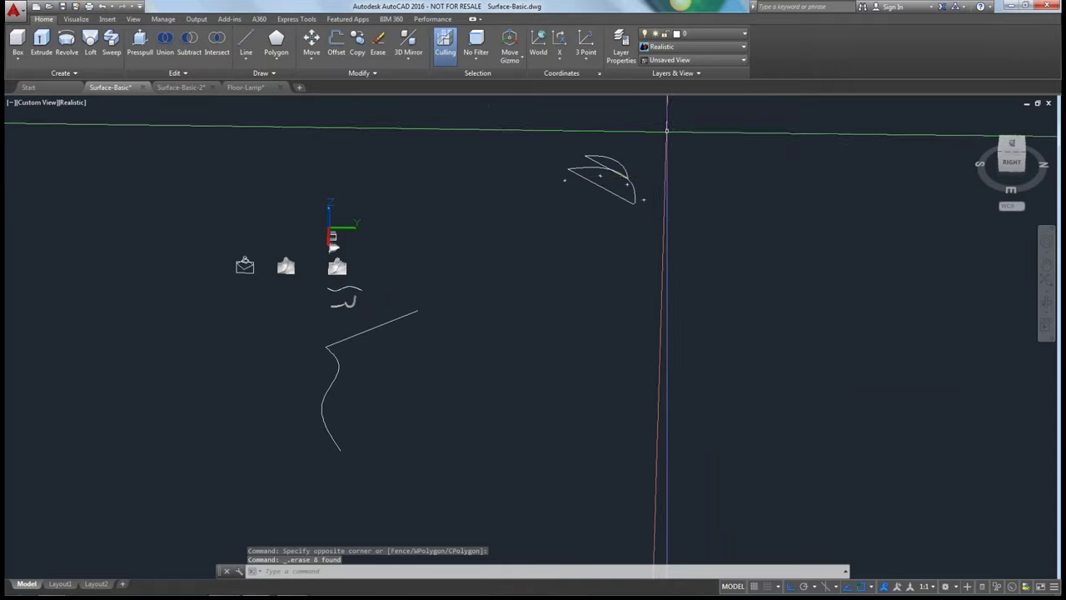
pyautogui.click(489, 265)
pyautogui.press('Delete')
pyautogui.click(398, 380)
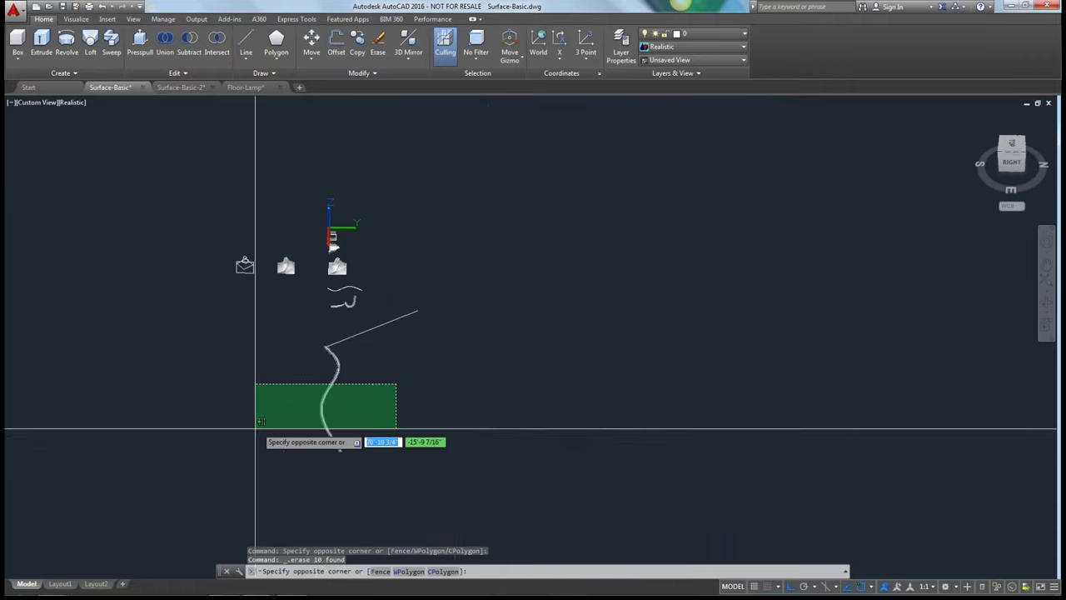
pyautogui.click(257, 428)
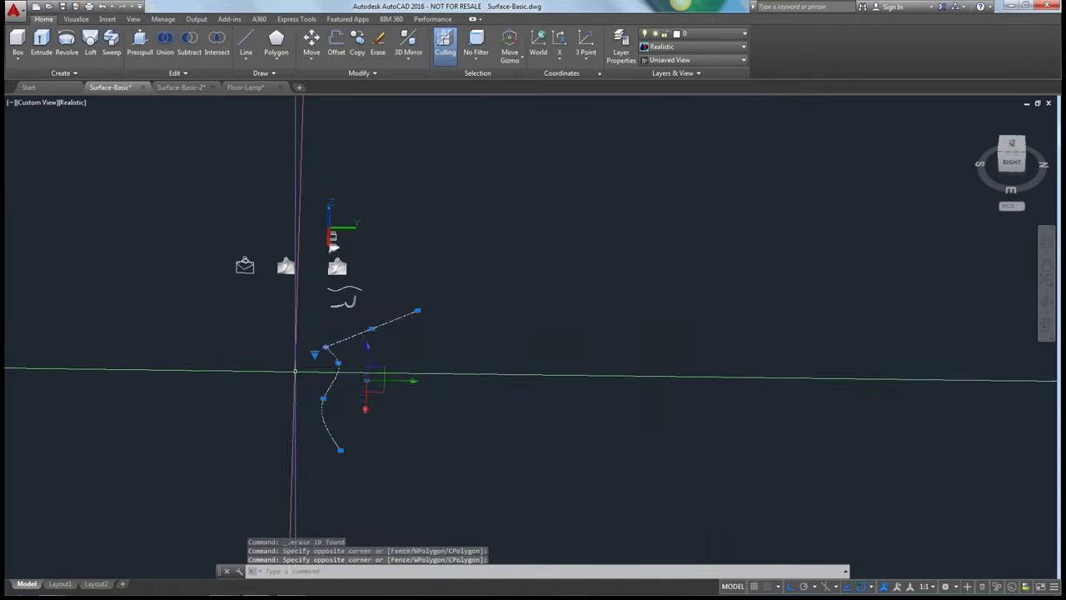
pyautogui.press('Delete')
# Orbit and zoom around the swept tube, then switch to the Surface-Basic-2 drawing
pyautogui.scroll(2, 345, 283)
pyautogui.scroll(5, 280, 316)
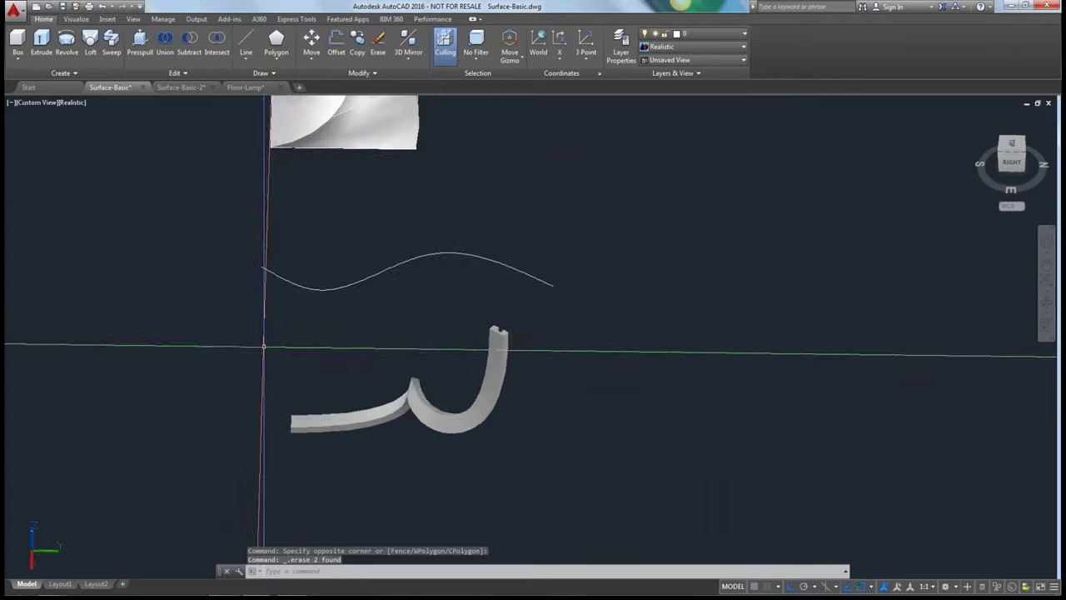
pyautogui.keyDown('shift'); pyautogui.moveTo(245, 374); pyautogui.dragTo(459, 374, button='middle'); pyautogui.keyUp('shift')
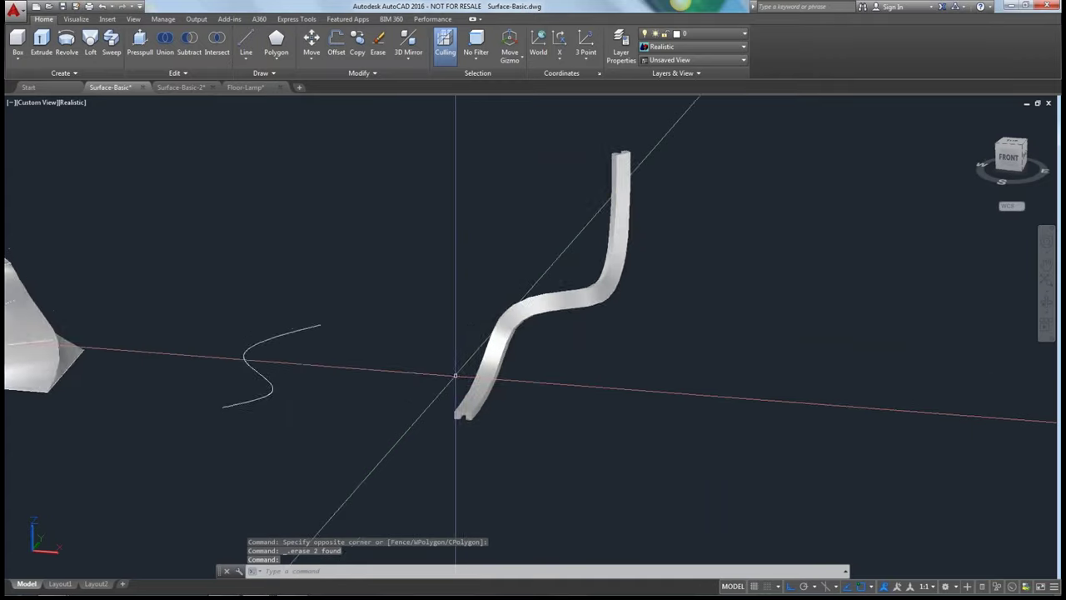
pyautogui.scroll(6, 459, 374)
pyautogui.scroll(-8, 381, 420)
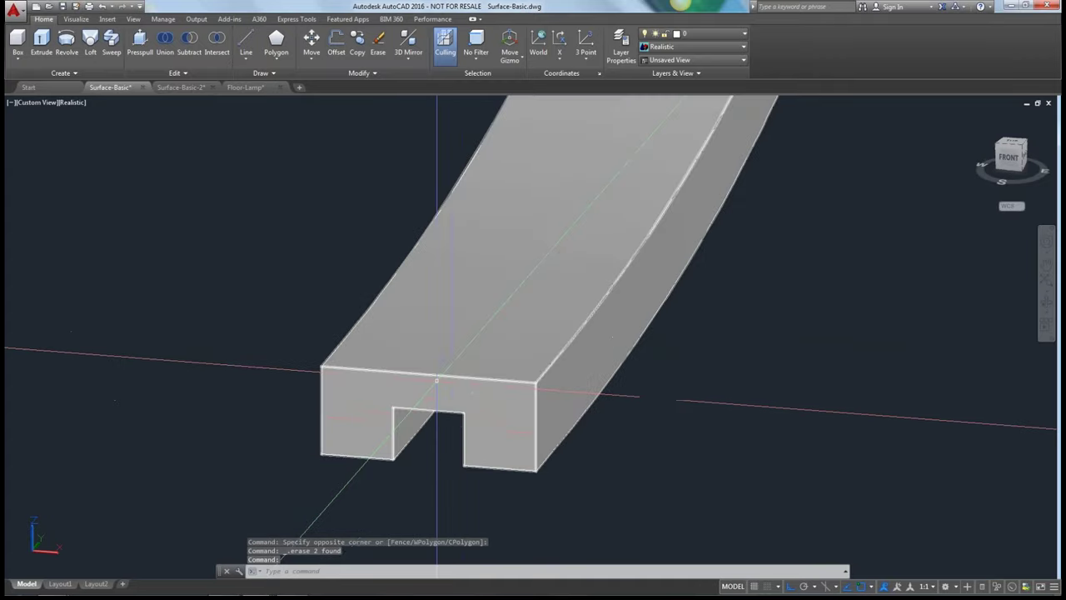
pyautogui.moveTo(219, 341); pyautogui.dragTo(409, 279, button='middle')
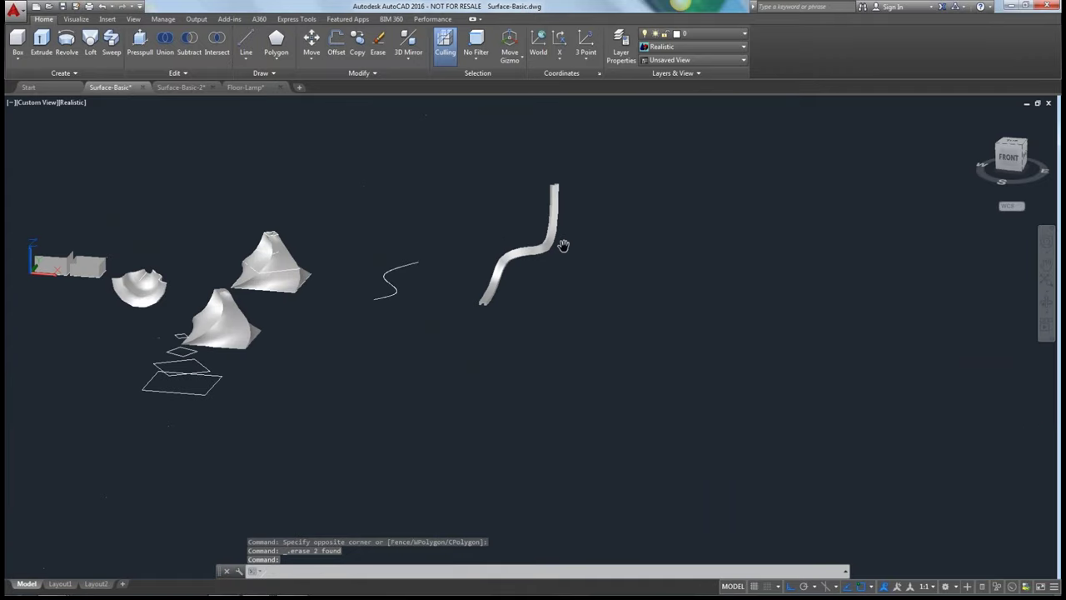
pyautogui.click(181, 88)
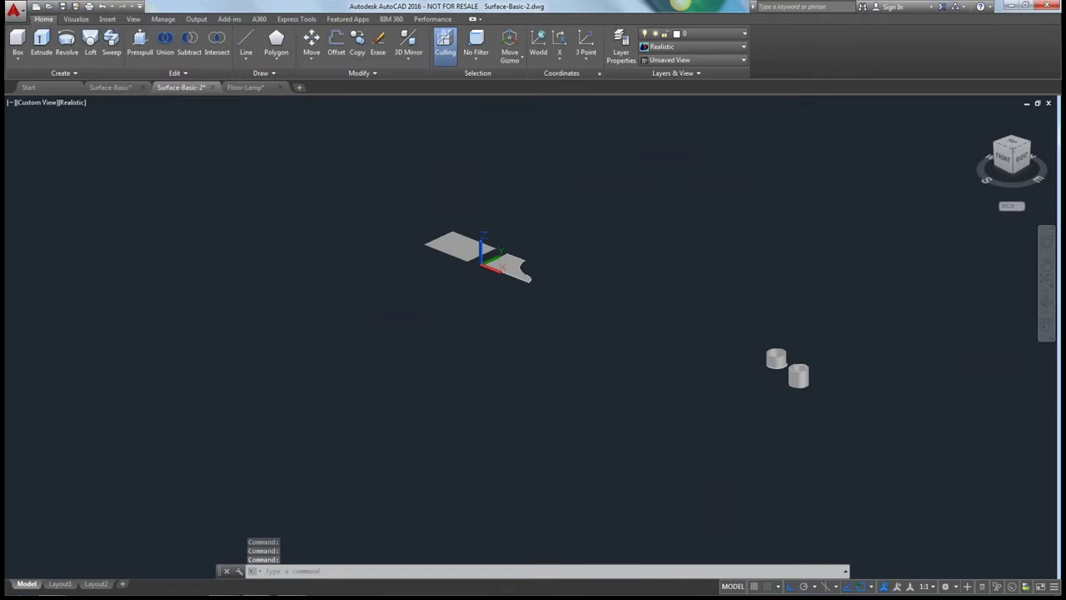
# Run 3DROTATE on the upper open cylinder and set the rotation base point on it
pyautogui.press('Escape')
pyautogui.click(767, 423)
pyautogui.scroll(8, 804, 369)
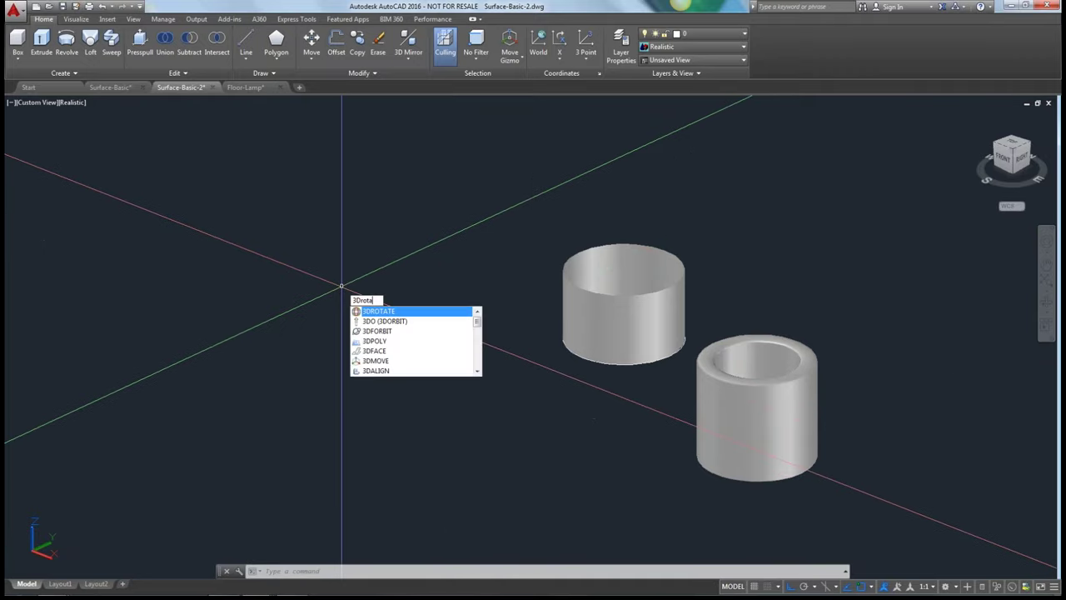
pyautogui.write('t')
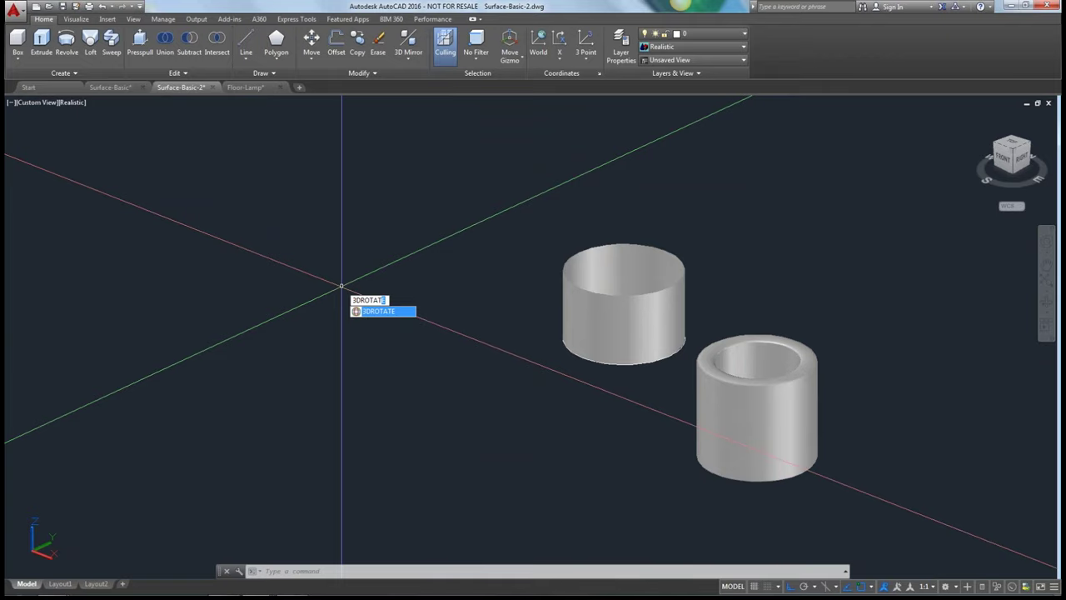
pyautogui.press('Return')
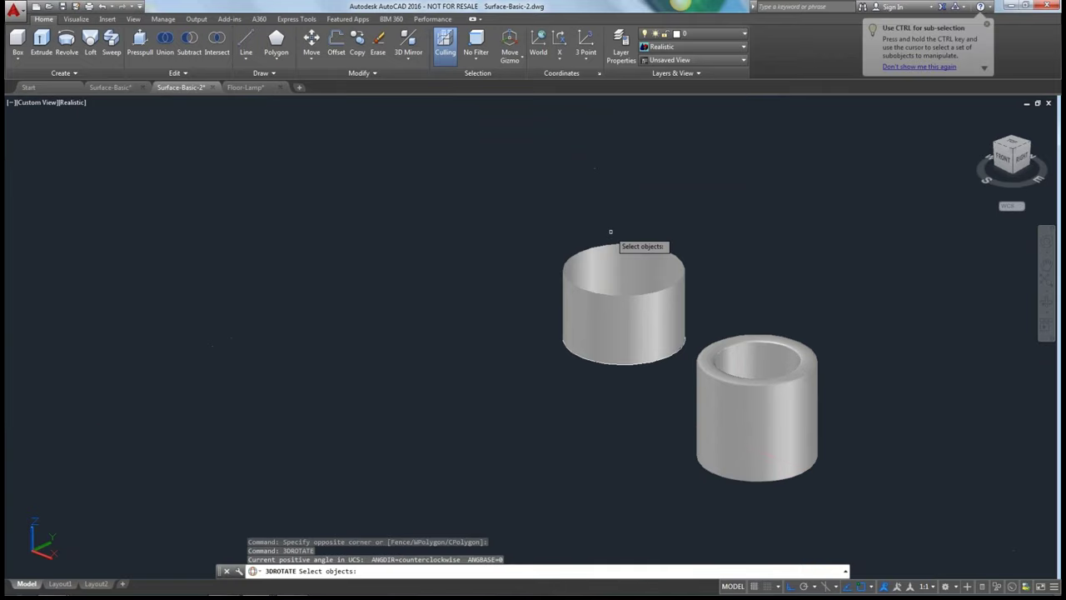
pyautogui.click(611, 245)
pyautogui.press('Return')
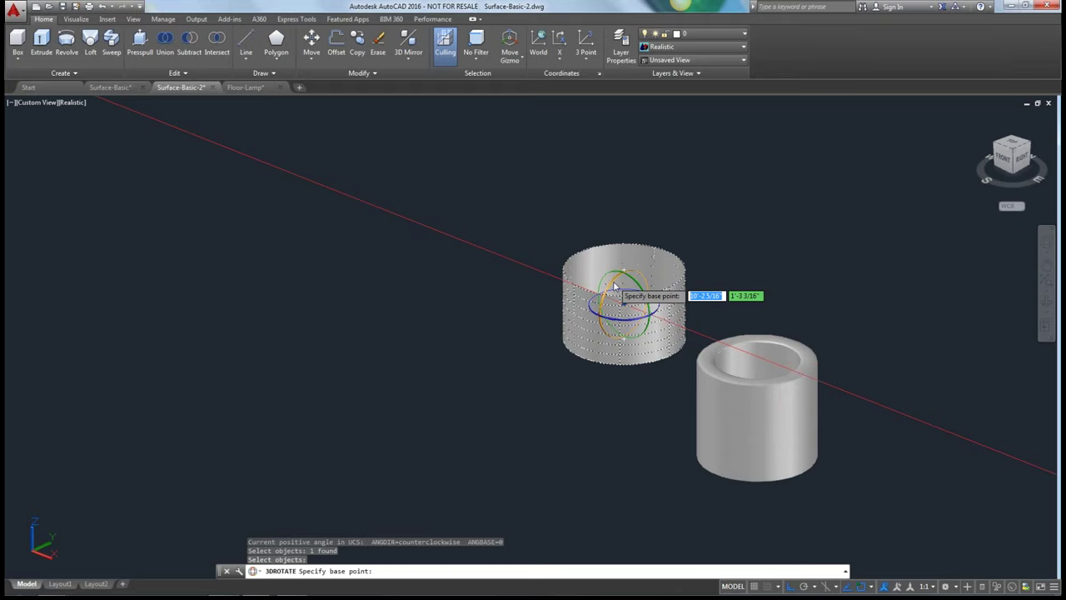
pyautogui.click(614, 287)
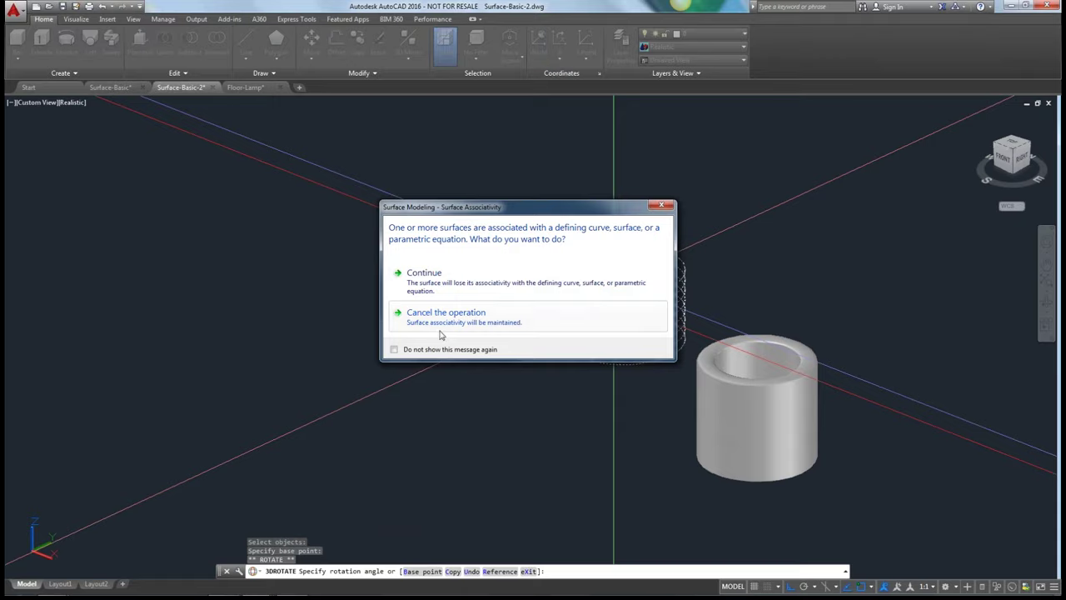
# Accept losing associativity, rotate the upper cylinder 45 degrees, and orbit out to view both cylinders
pyautogui.click(424, 282)
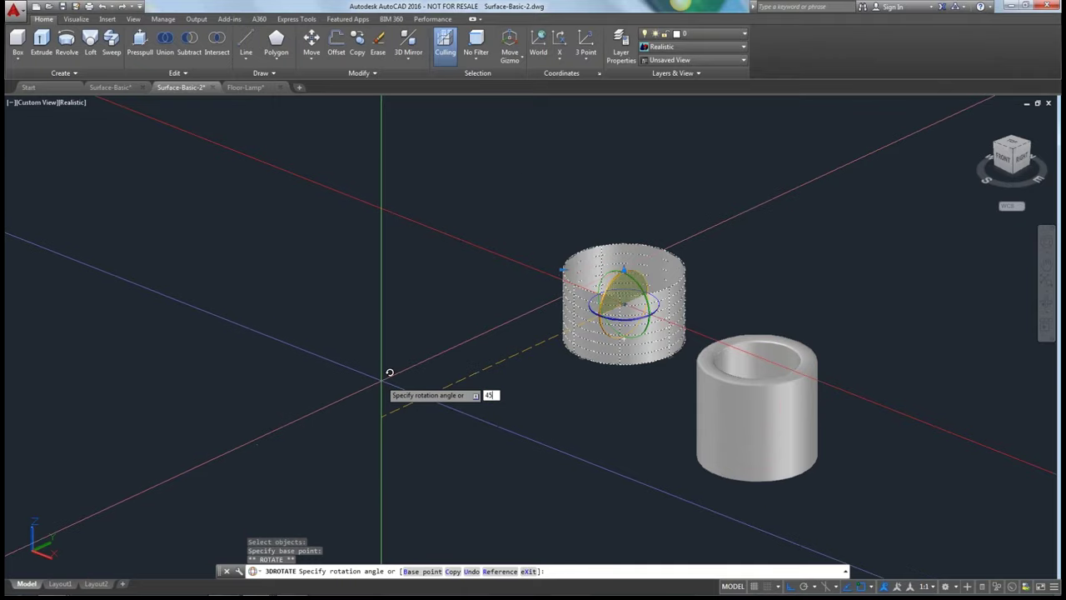
pyautogui.press('Return')
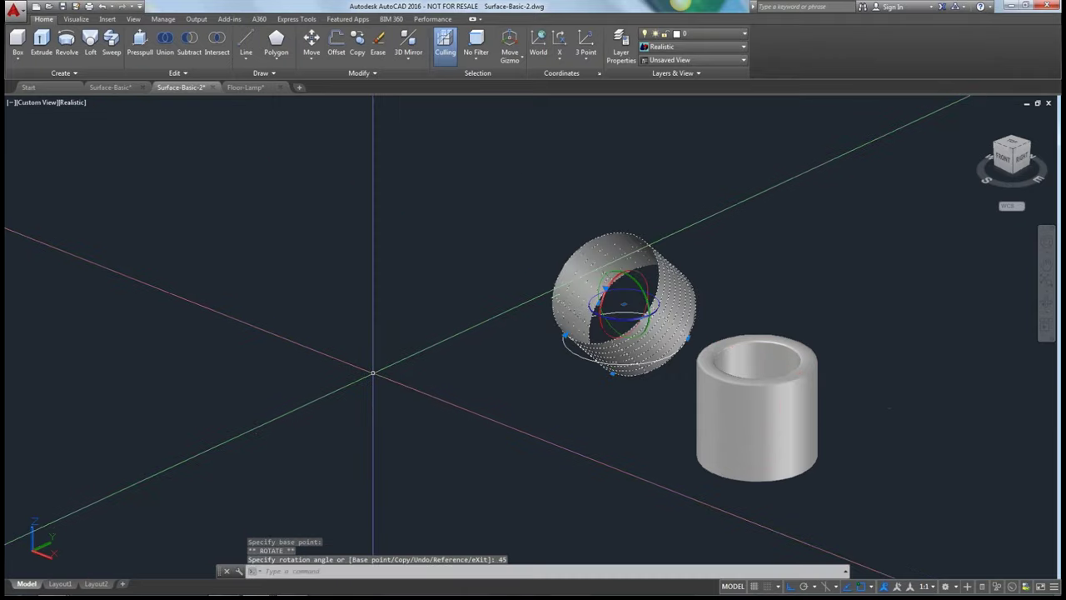
pyautogui.press('Escape')
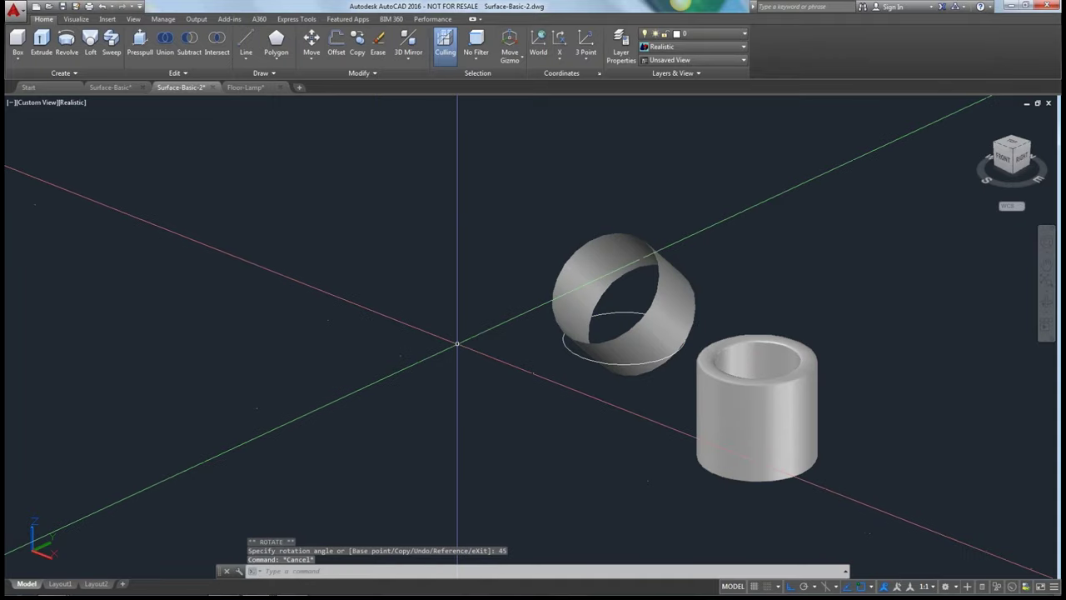
pyautogui.moveTo(457, 345)
pyautogui.keyDown('shift'); pyautogui.mouseDown(button='middle')
pyautogui.moveTo(695, 381)
pyautogui.moveTo(456, 332)
pyautogui.mouseUp(button='middle'); pyautogui.keyUp('shift')
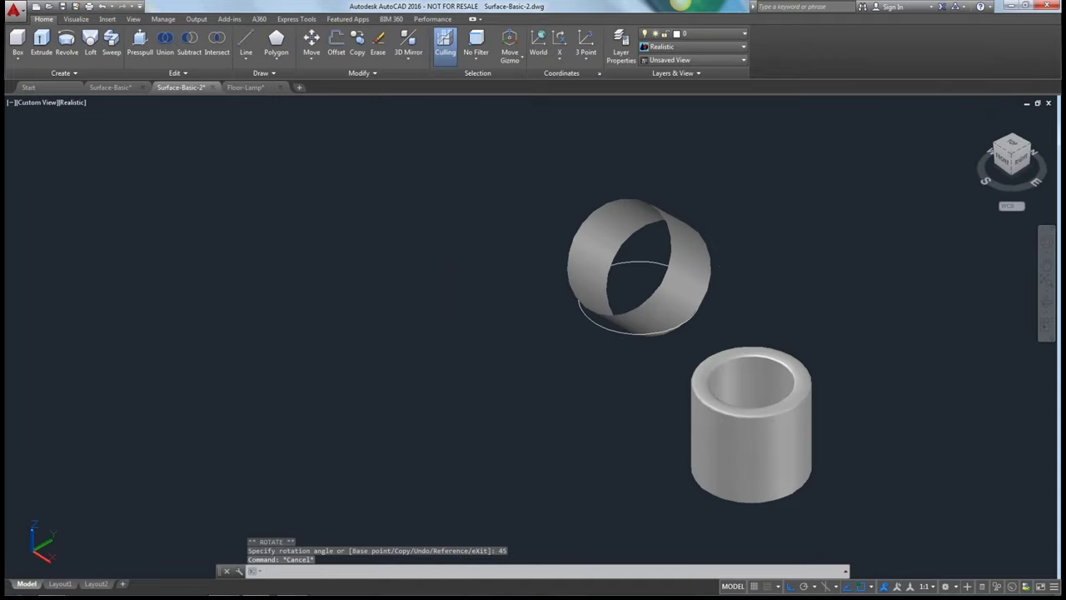
pyautogui.scroll(-10, 456, 331)
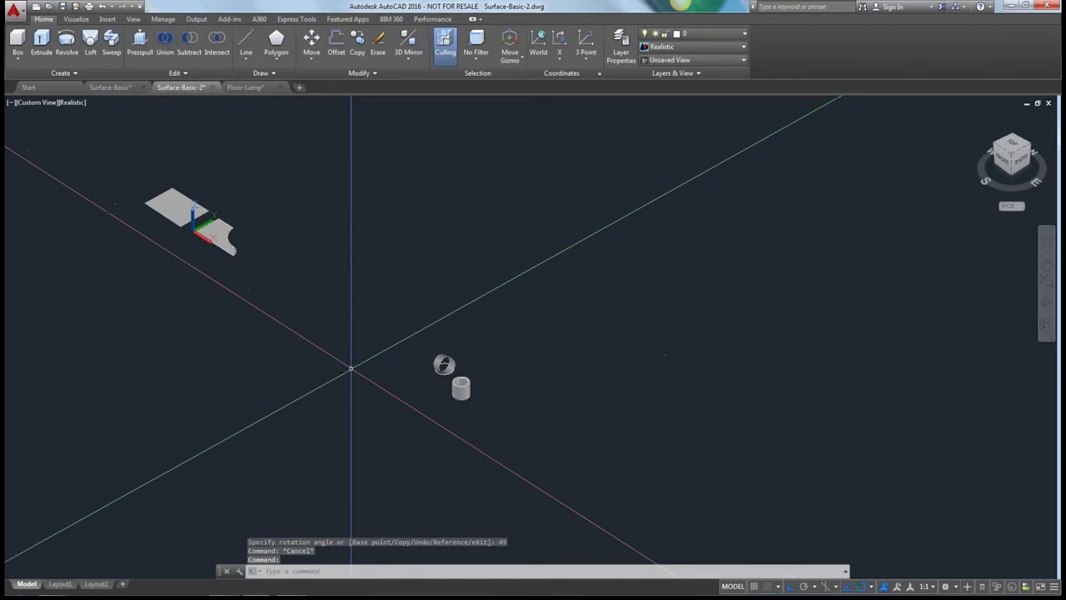
pyautogui.keyDown('shift'); pyautogui.moveTo(379, 371); pyautogui.dragTo(369, 388, button='middle'); pyautogui.keyUp('shift')
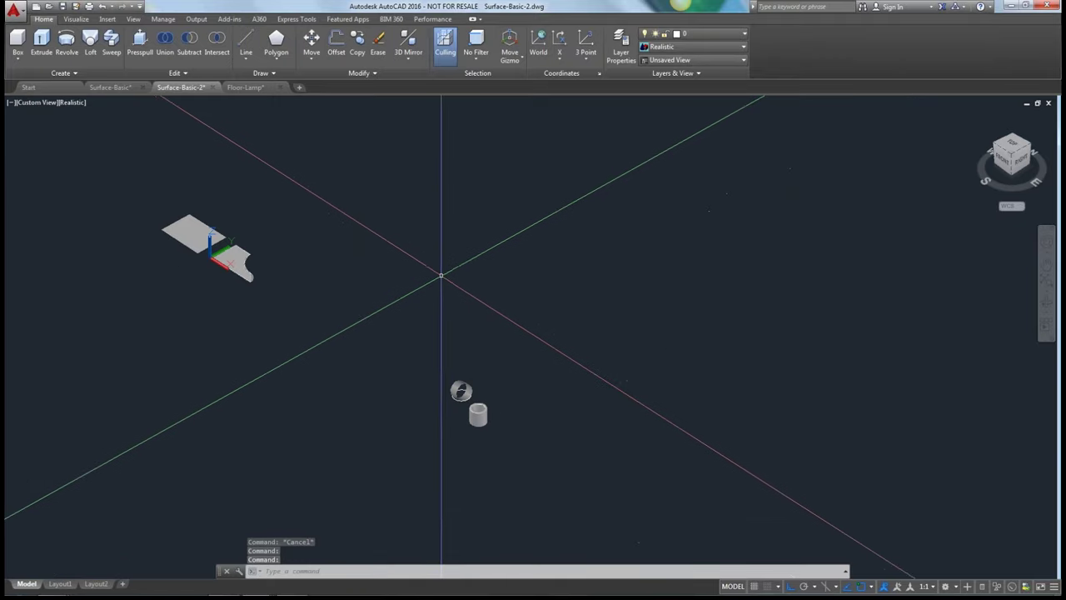
# Place a helix by base centre and radius, with top radius 10 and height 10
pyautogui.press('Return')
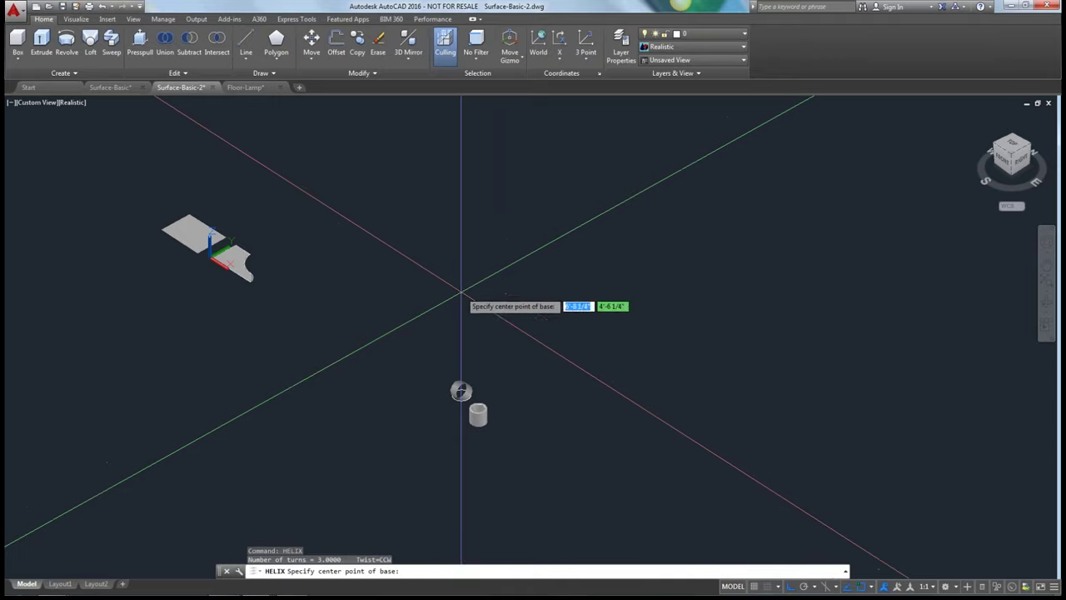
pyautogui.click(524, 322)
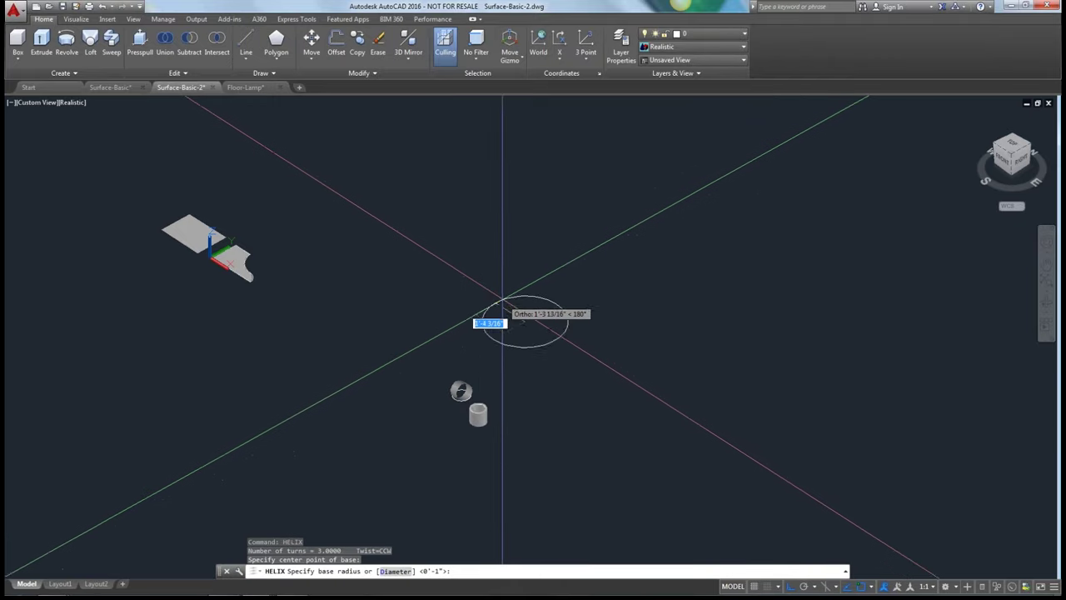
pyautogui.press('Escape')
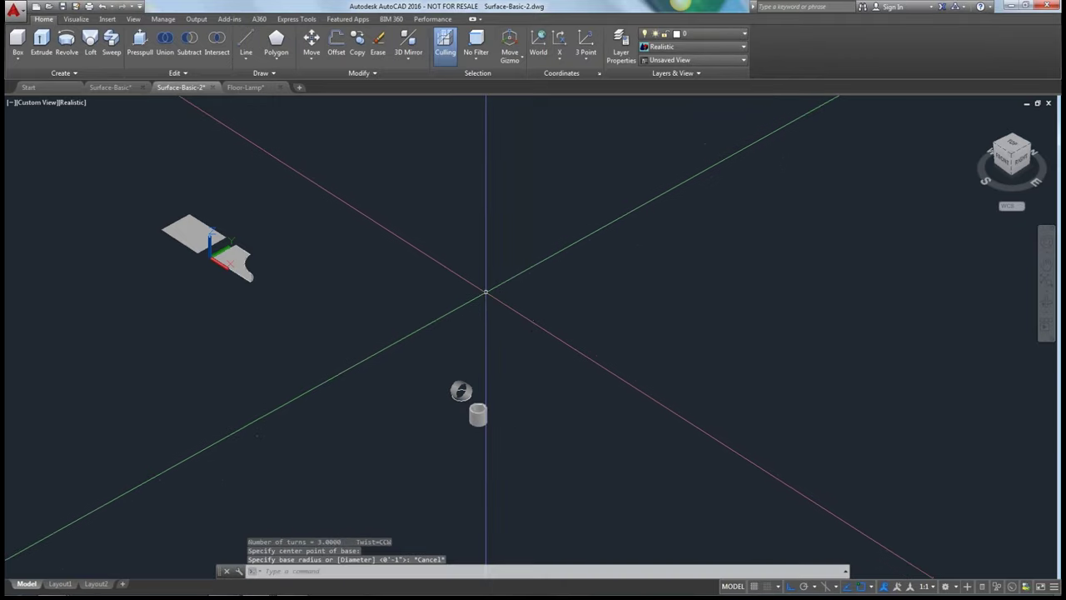
pyautogui.write('hel')
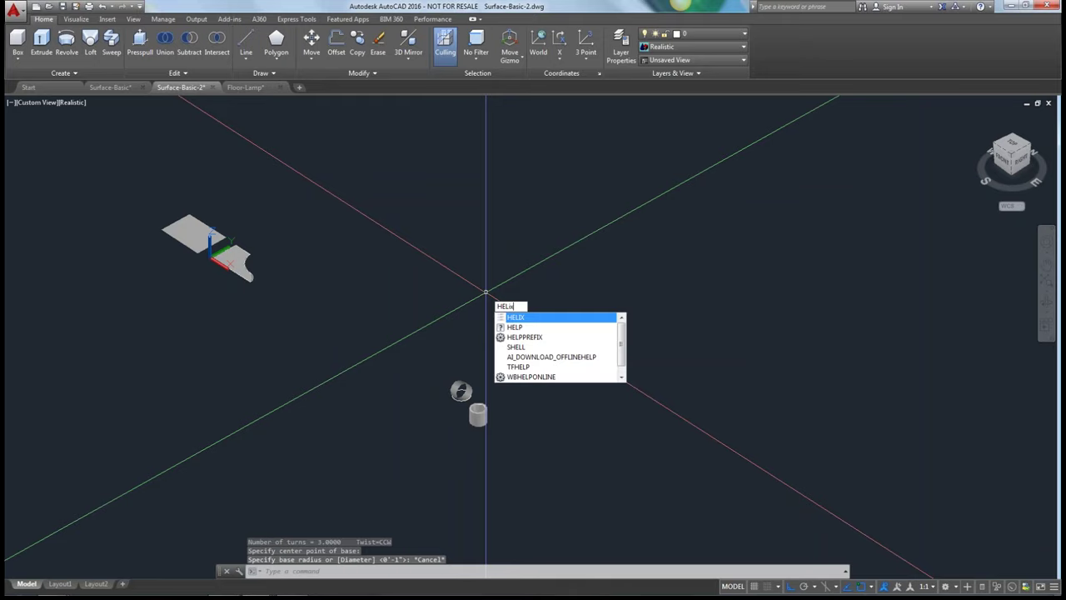
pyautogui.write('ix')
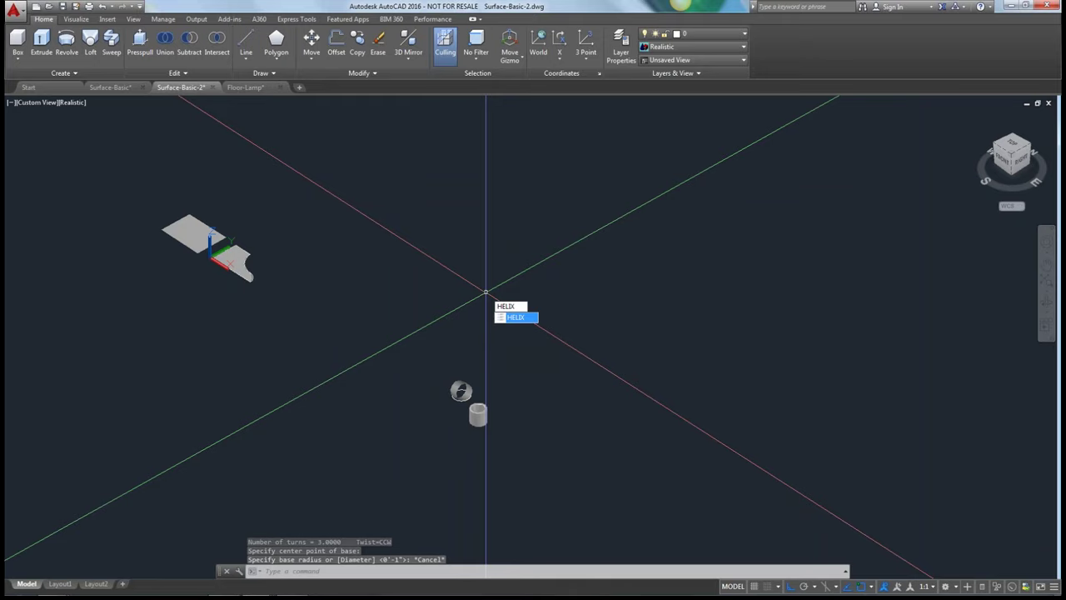
pyautogui.press('Return')
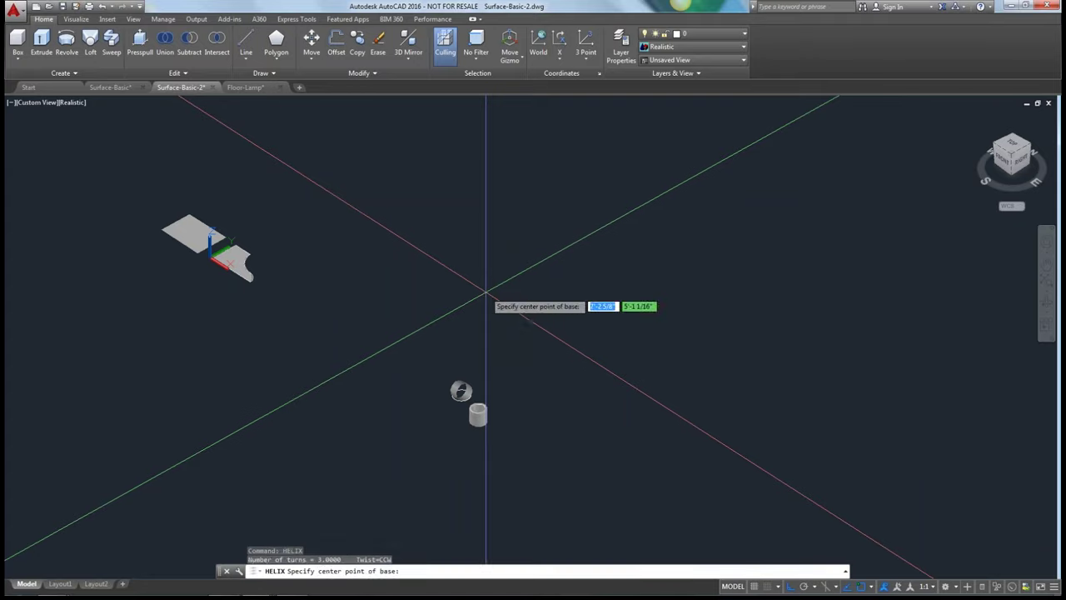
pyautogui.click(505, 287)
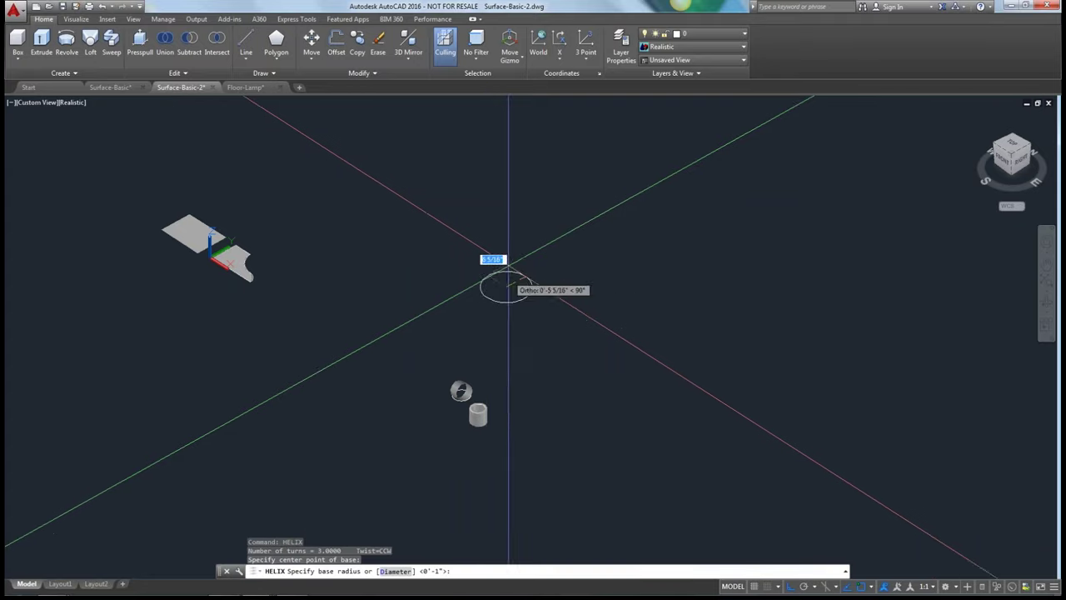
pyautogui.click(456, 254)
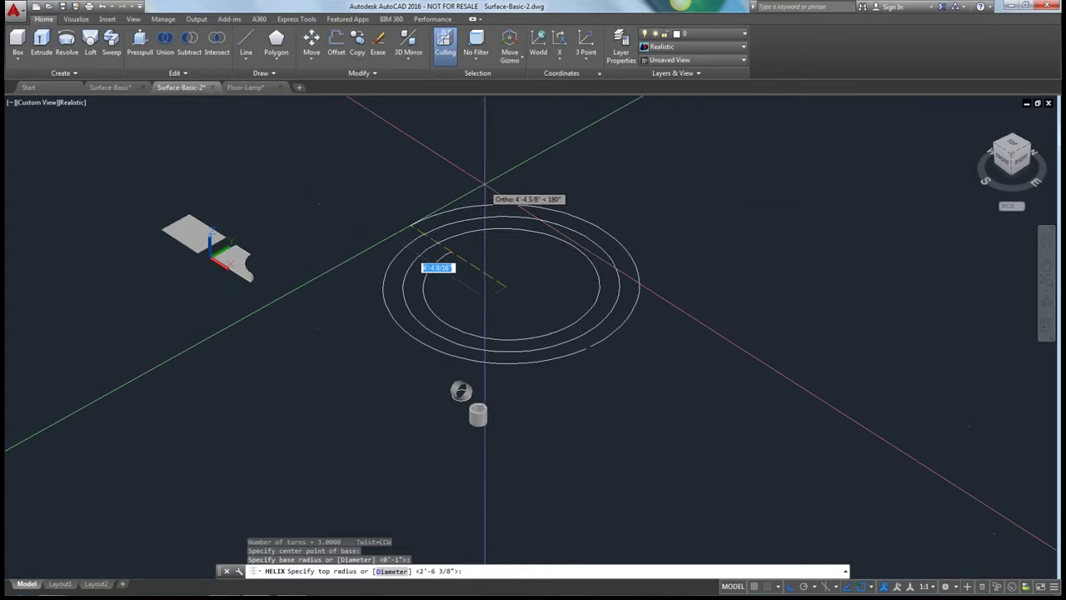
pyautogui.press('Return')
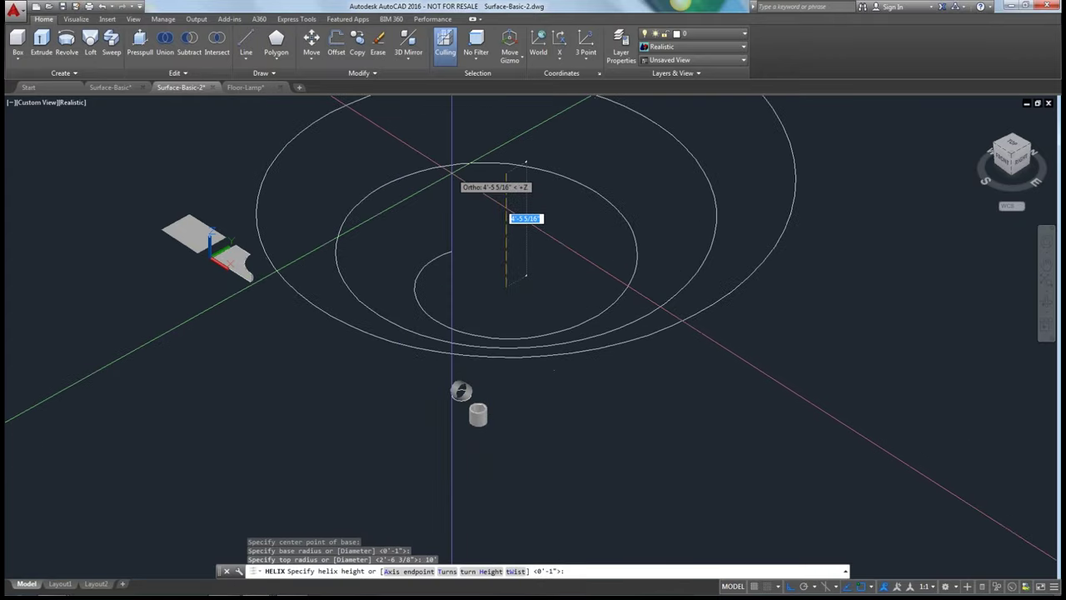
pyautogui.keyDown('shift'); pyautogui.moveTo(505, 212); pyautogui.dragTo(491, 286, button='middle'); pyautogui.keyUp('shift')
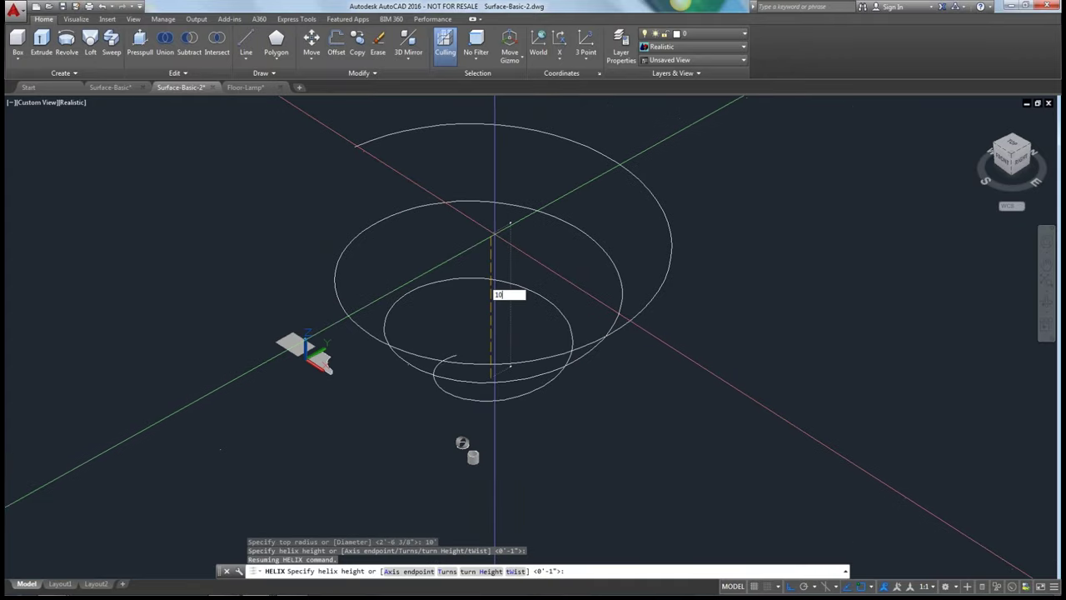
pyautogui.press('Return')
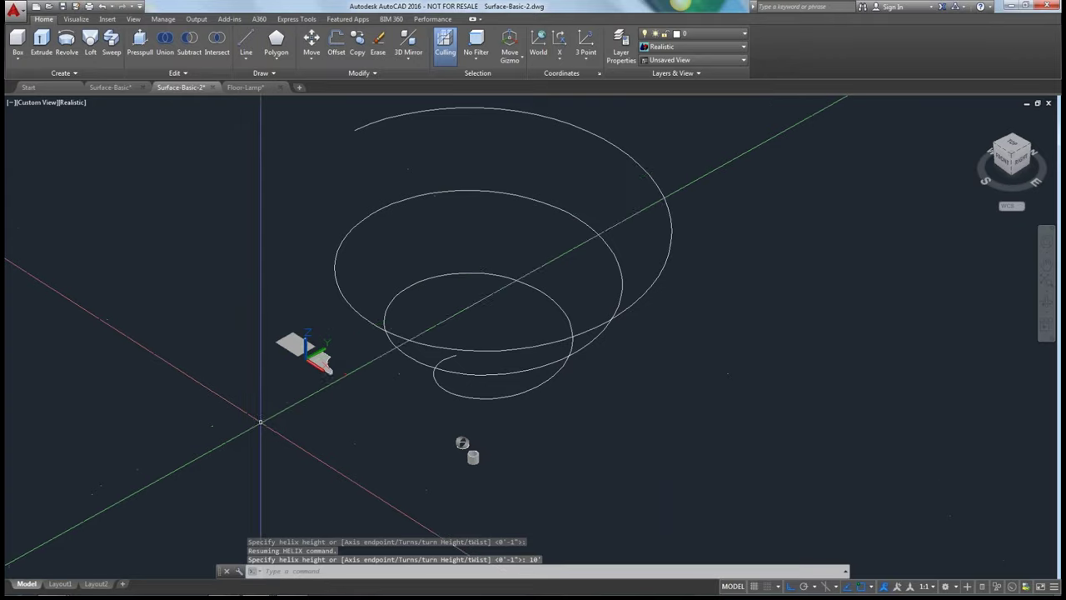
# From a front view, draw a 3 1/2" default-radius circle beside the helix's upper end
pyautogui.keyDown('shift'); pyautogui.moveTo(261, 422); pyautogui.dragTo(377, 387, button='middle'); pyautogui.keyUp('shift')
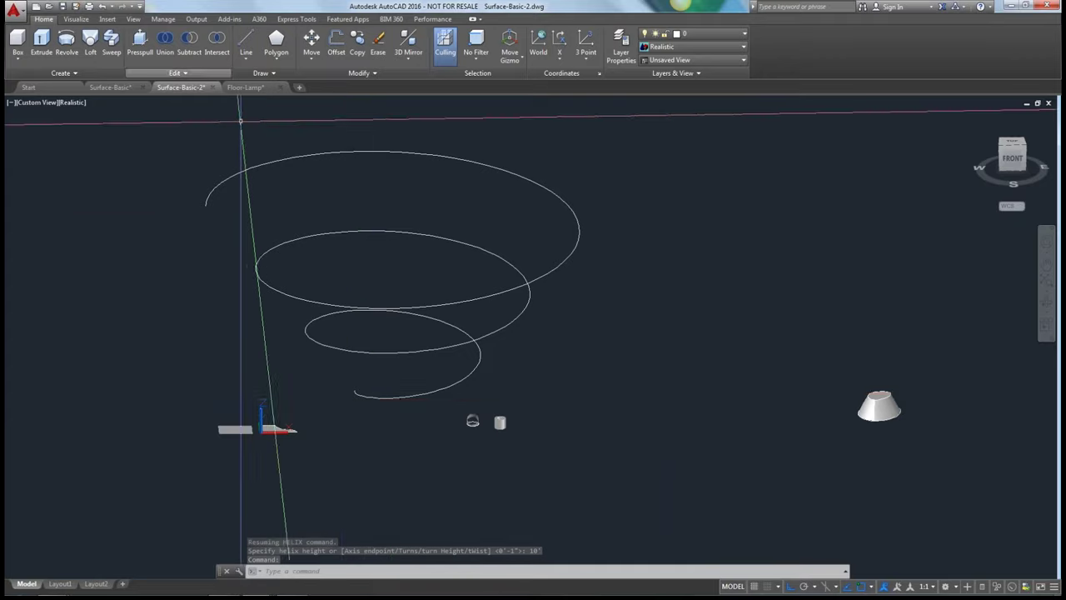
pyautogui.scroll(2, 180, 212)
pyautogui.scroll(2, 180, 212)
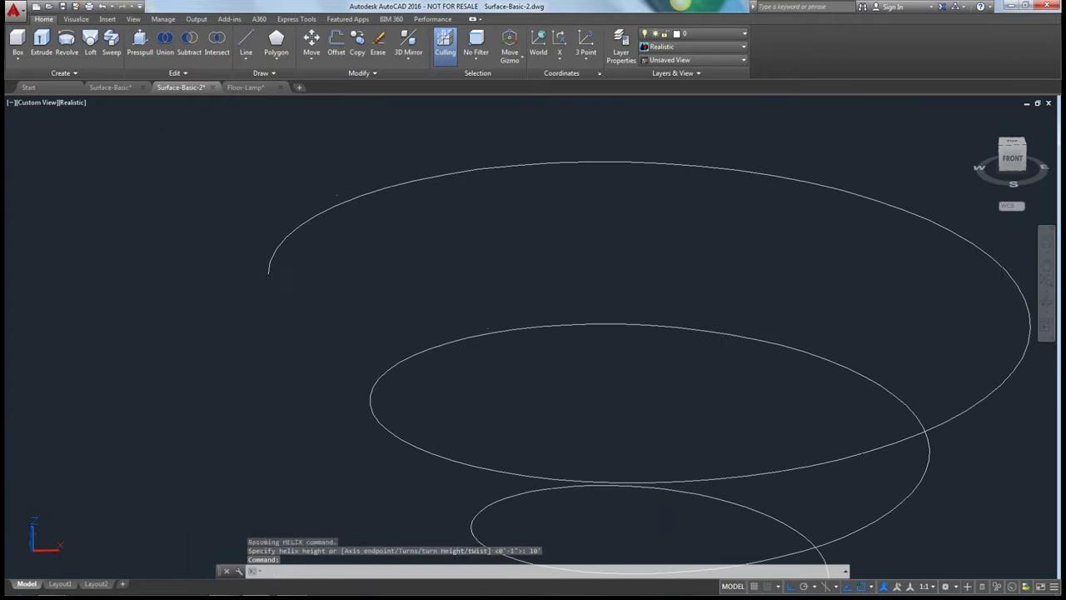
pyautogui.write('c')
pyautogui.press('Return')
pyautogui.click(181, 276)
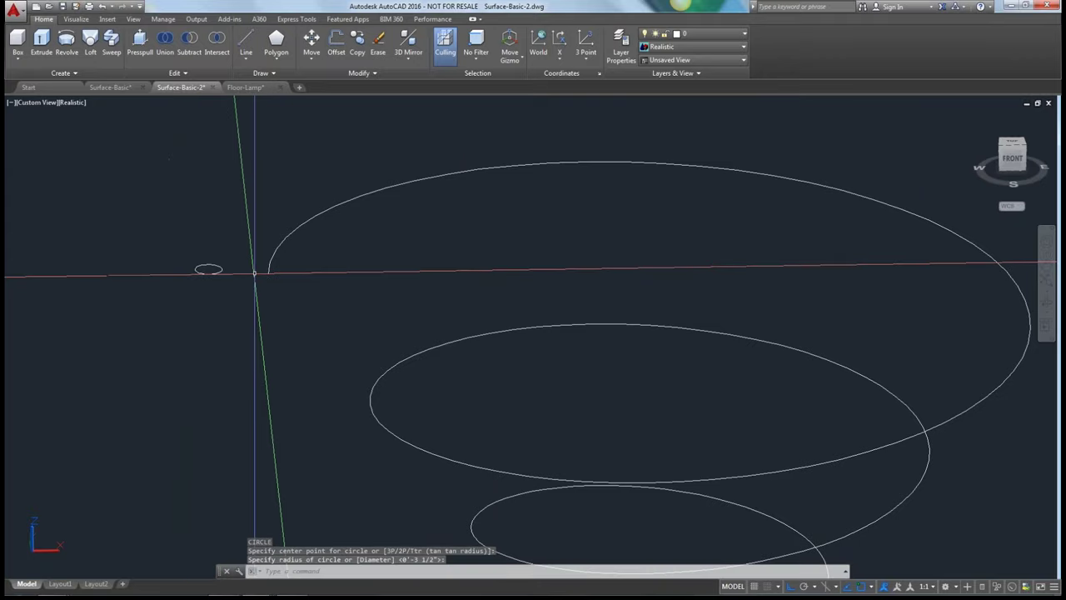
pyautogui.scroll(3, 208, 270)
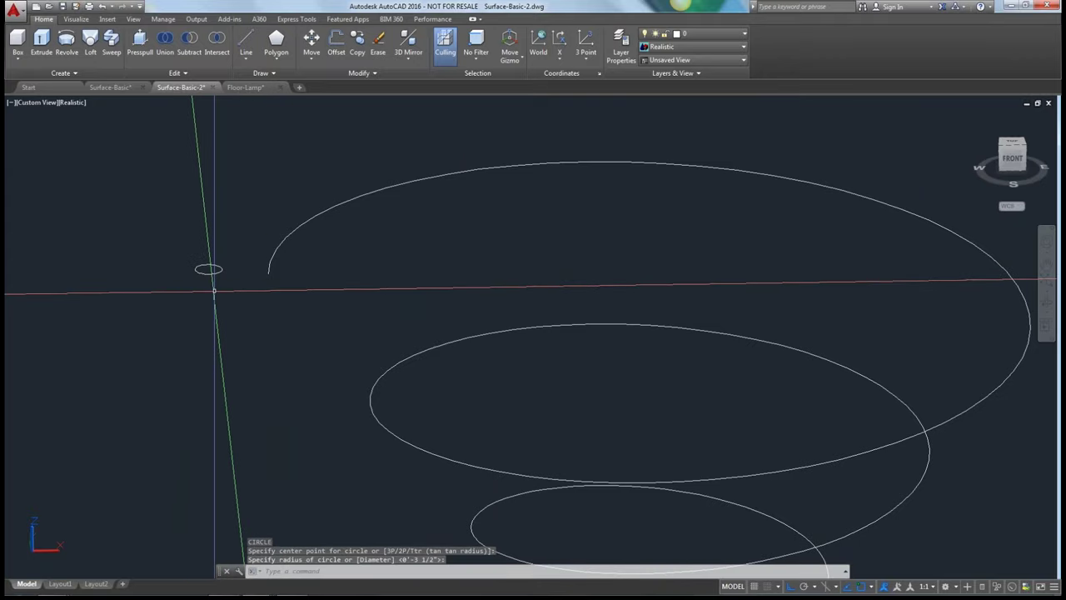
pyautogui.write('3')
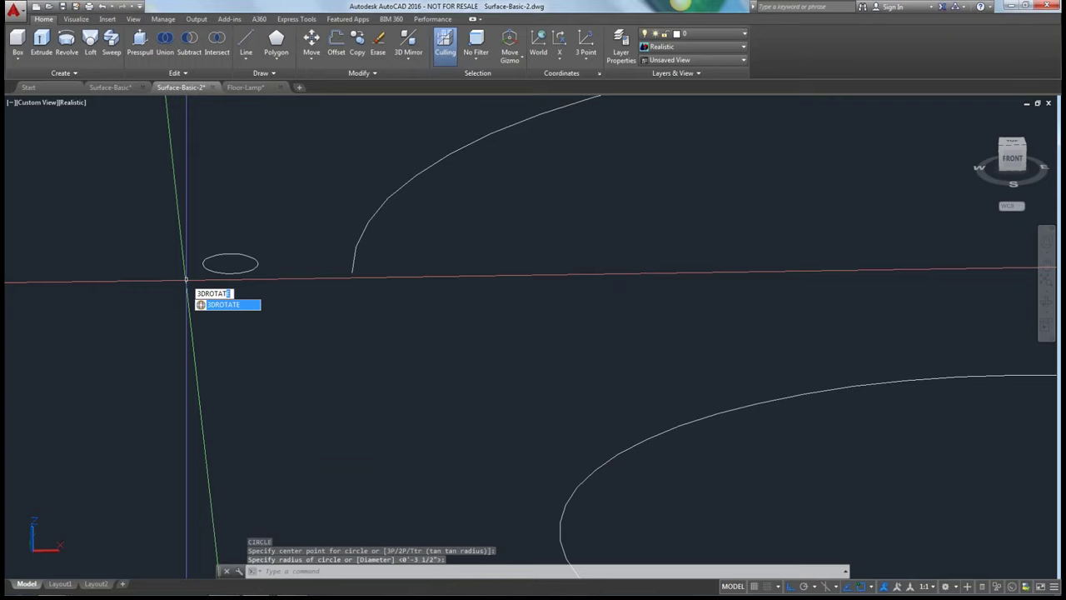
pyautogui.write('DROTATE')
# 3D-rotate the small circle 90 degrees about its centre so it stands upright
pyautogui.press('Return')
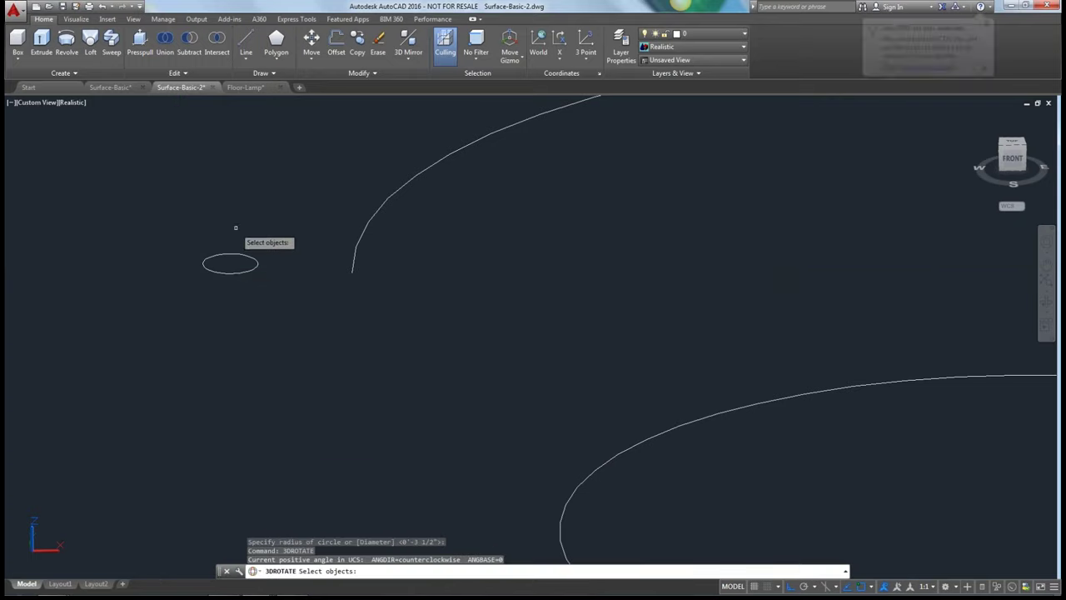
pyautogui.click(231, 254)
pyautogui.press('Return')
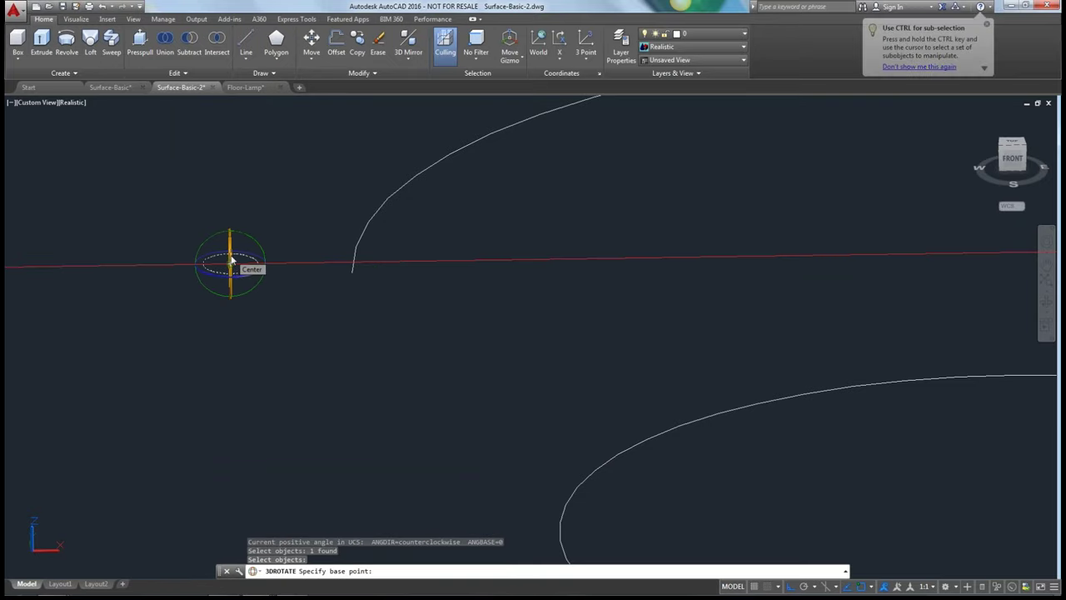
pyautogui.keyDown('shift'); pyautogui.moveTo(242, 329); pyautogui.dragTo(172, 339, button='middle'); pyautogui.keyUp('shift')
pyautogui.keyDown('shift'); pyautogui.moveTo(215, 262); pyautogui.dragTo(205, 471, button='middle'); pyautogui.keyUp('shift')
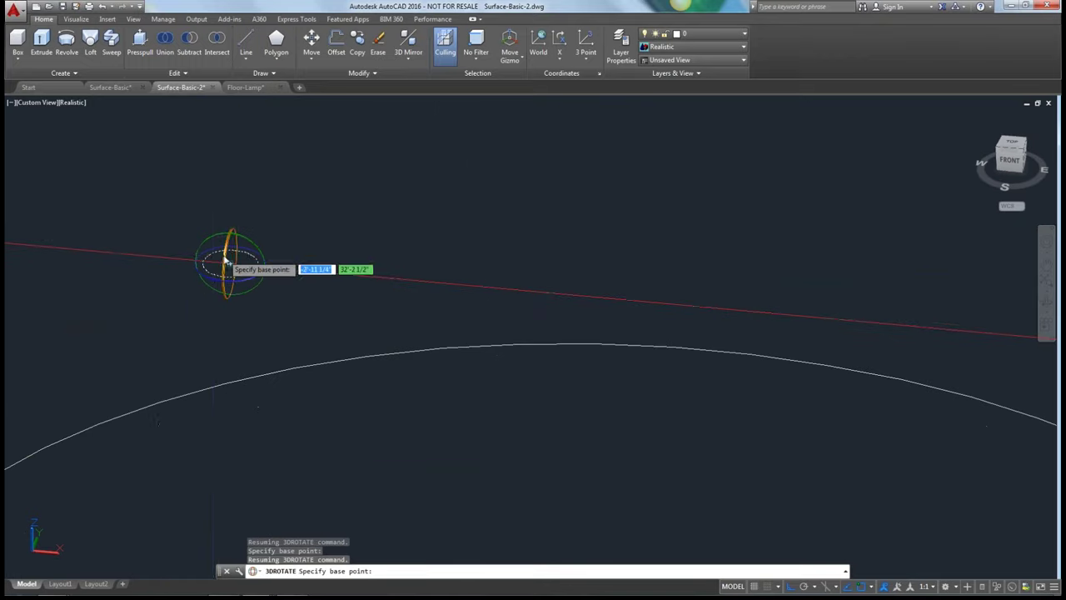
pyautogui.click(225, 261)
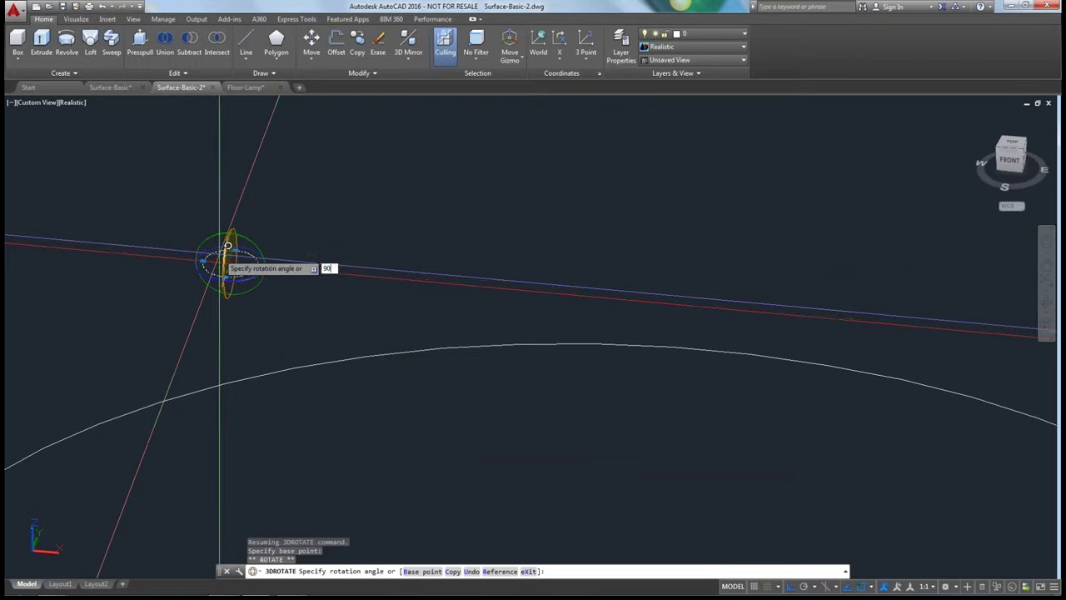
pyautogui.press('Return')
pyautogui.press('Escape')
pyautogui.keyDown('shift'); pyautogui.moveTo(225, 261); pyautogui.dragTo(234, 299, button='middle'); pyautogui.keyUp('shift')
# Move the upright circle from its centre onto the helix's upper end
pyautogui.write('m')
pyautogui.press('Return')
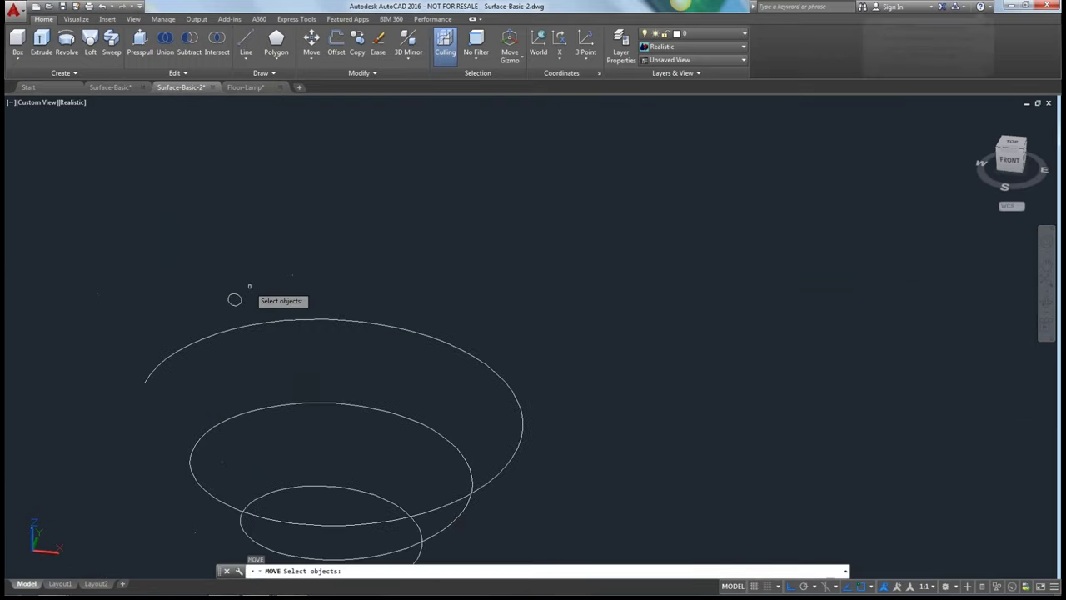
pyautogui.press('Return')
pyautogui.click(233, 299)
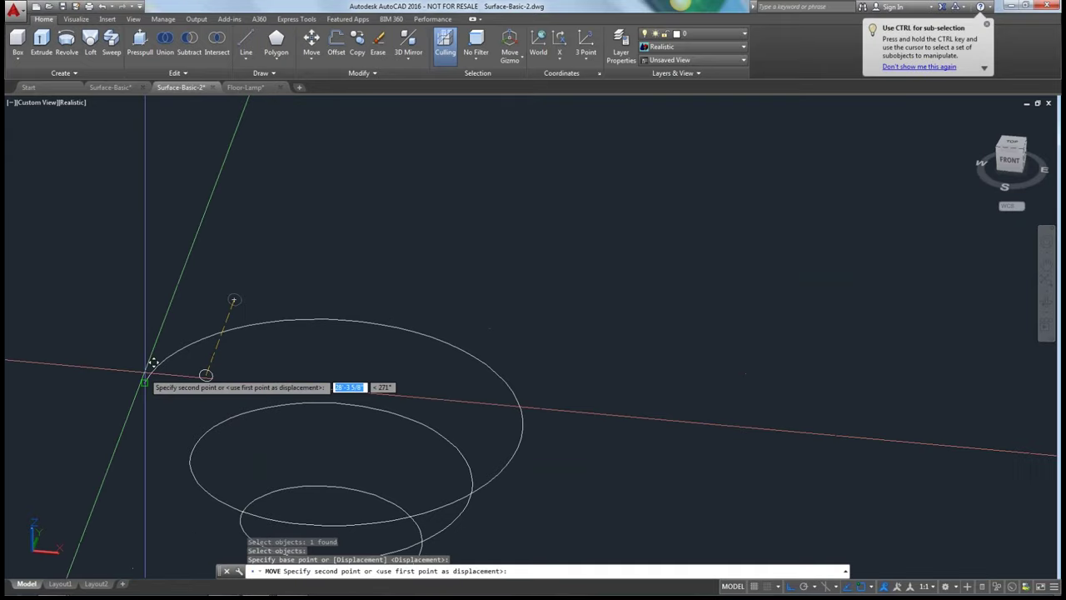
pyautogui.click(141, 391)
pyautogui.scroll(-5, 266, 317)
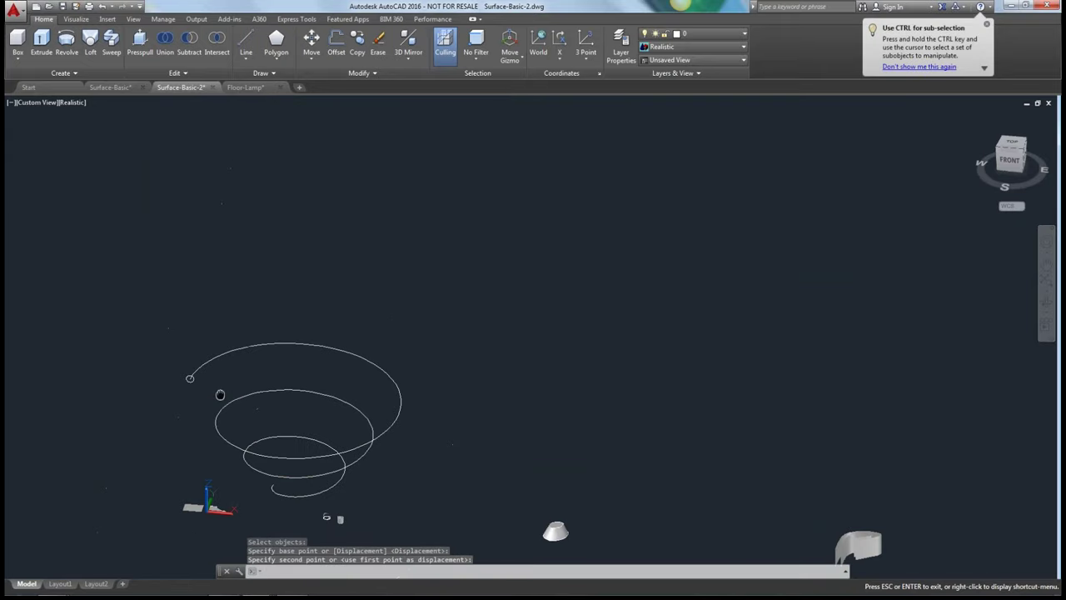
# Sweep the small circle profile along the helix path with the mode set to Surface
pyautogui.click(111, 46)
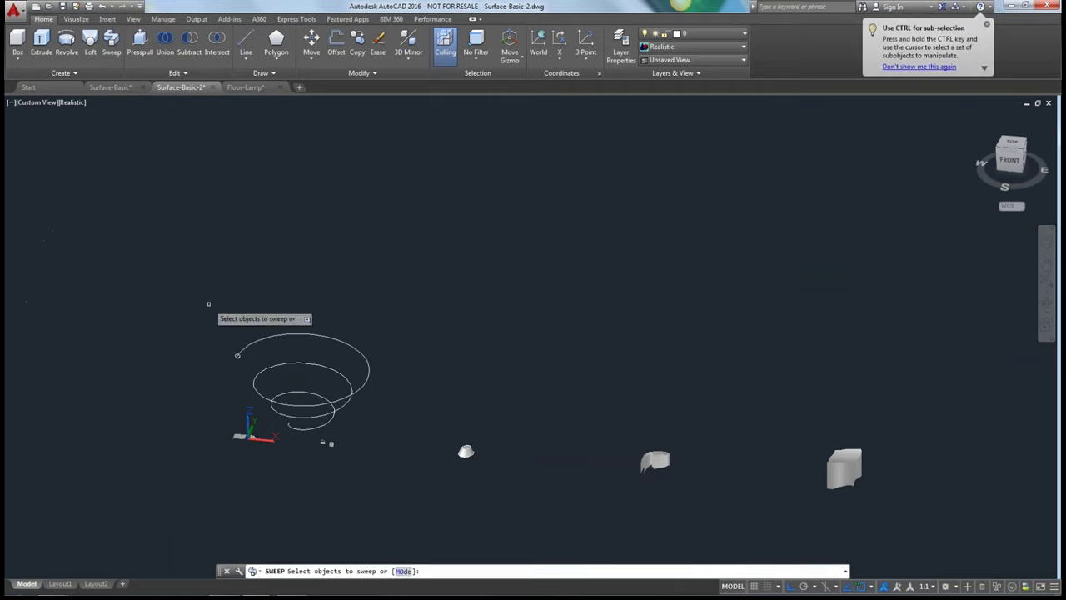
pyautogui.click(403, 570)
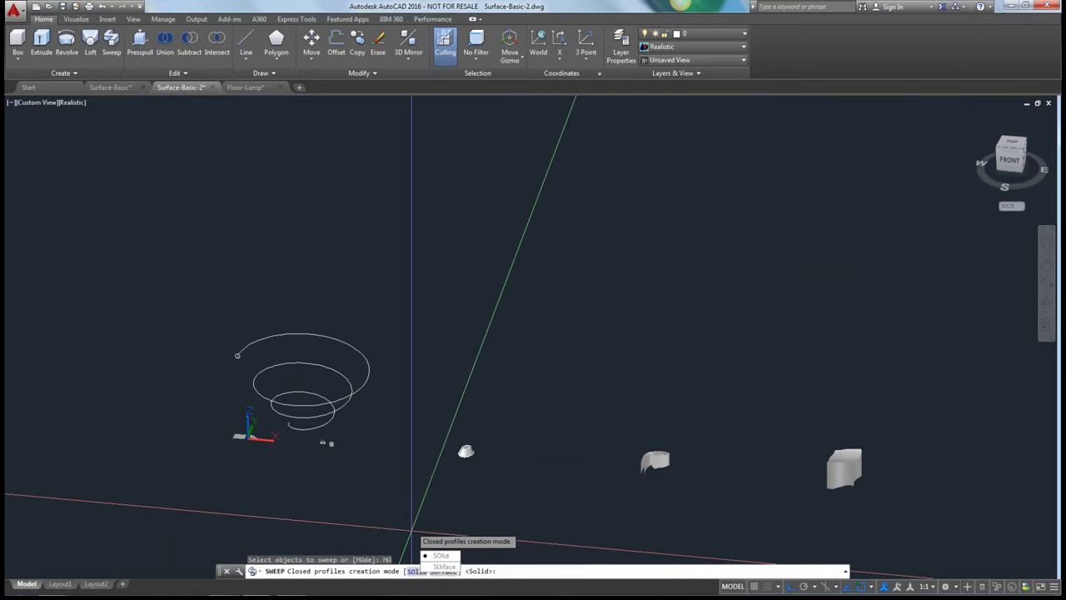
pyautogui.click(444, 566)
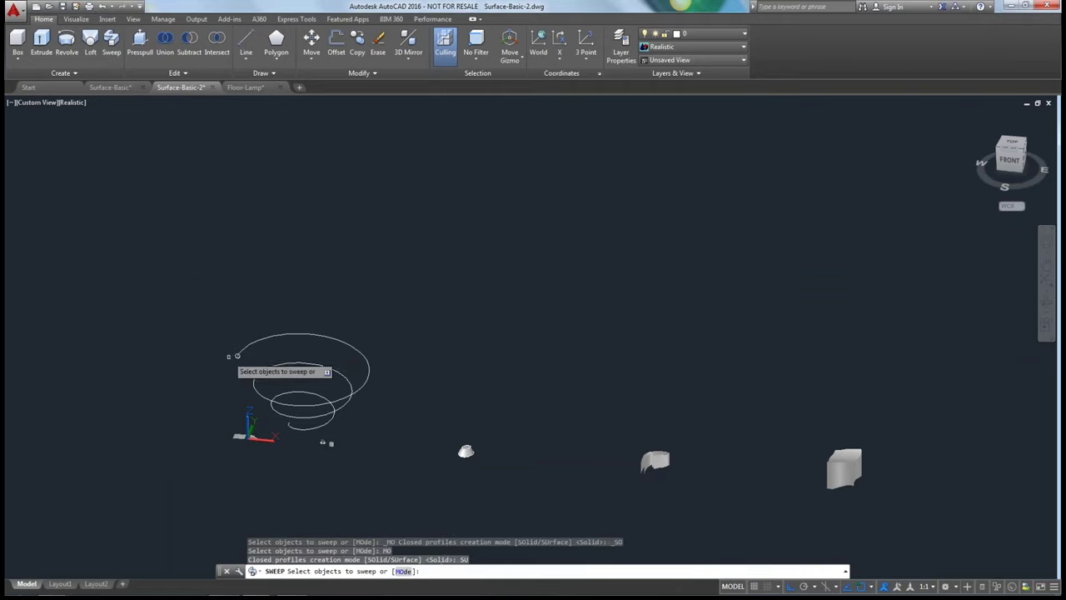
pyautogui.scroll(6, 233, 359)
pyautogui.click(297, 334)
pyautogui.press('Return')
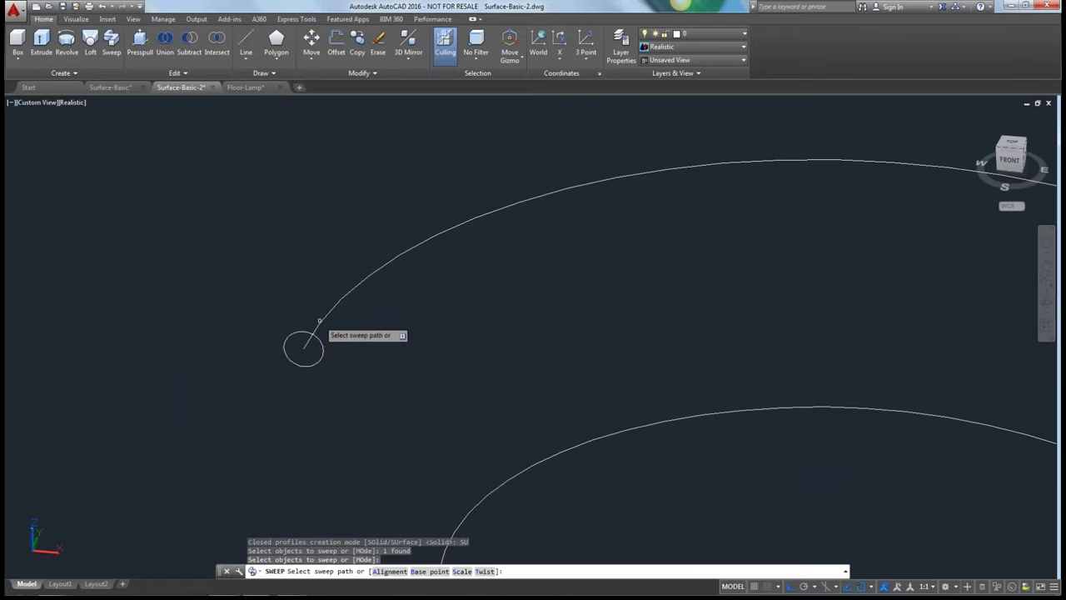
pyautogui.click(317, 324)
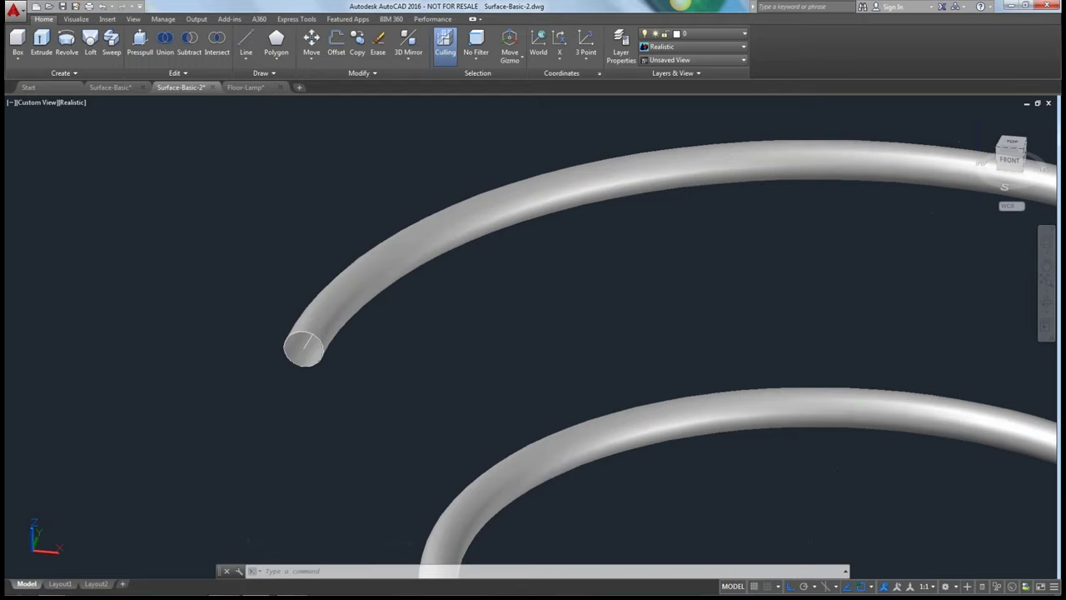
# Zoom out and pan to show the whole spring beside the cone and small cylinders
pyautogui.scroll(-5, 550, 372)
pyautogui.moveTo(419, 404); pyautogui.dragTo(367, 247, button='middle')
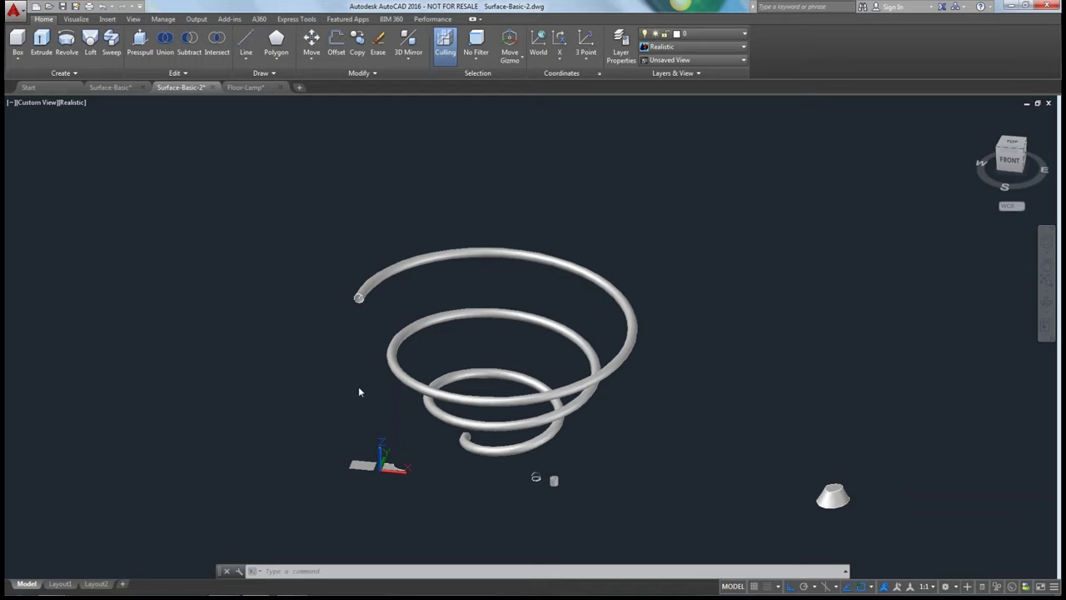
# Begin a ROTATE3D on the small ring and cancel it at the axis prompt
pyautogui.write('ROTATE')
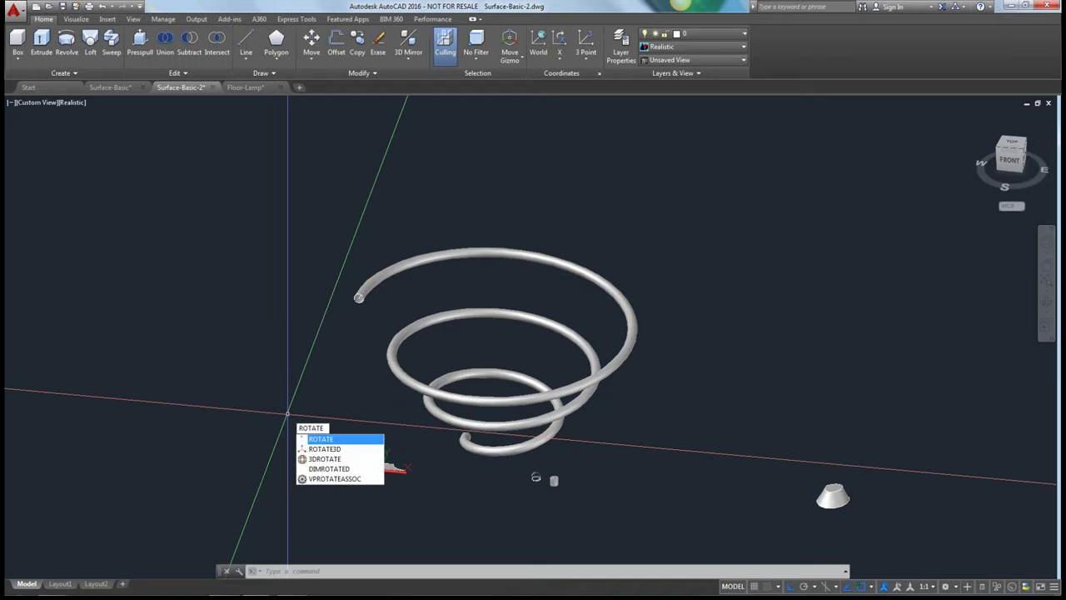
pyautogui.press('Down')
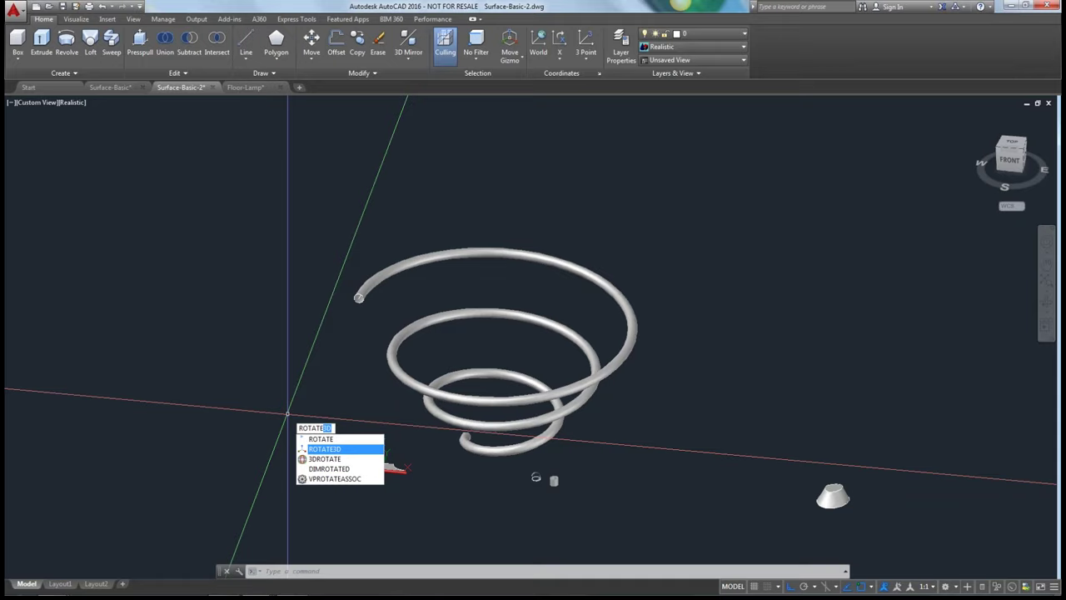
pyautogui.press('Return')
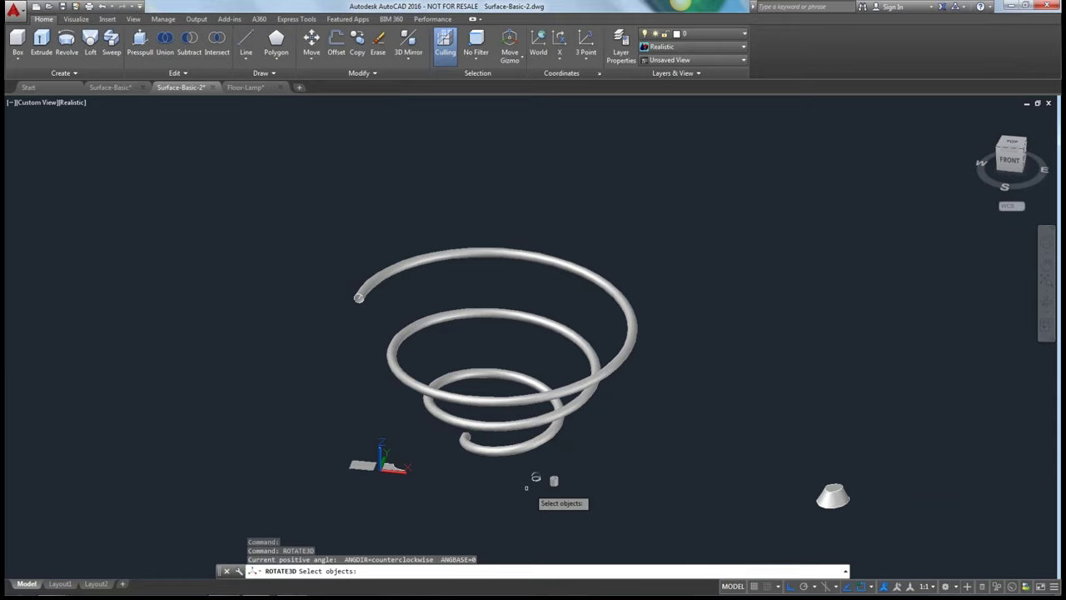
pyautogui.scroll(3, 544, 484)
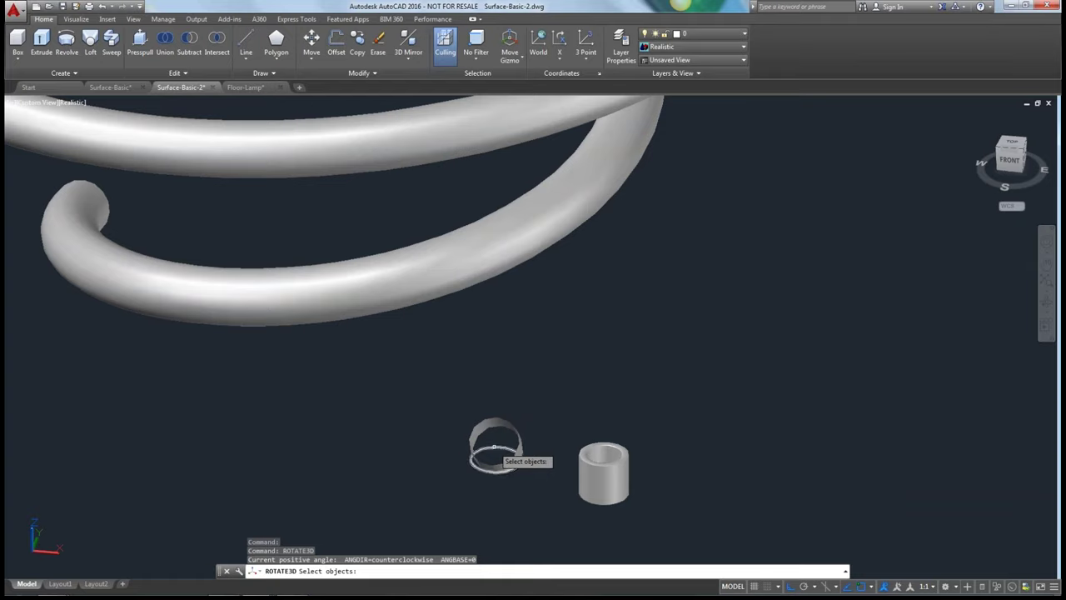
pyautogui.click(494, 446)
pyautogui.press('Return')
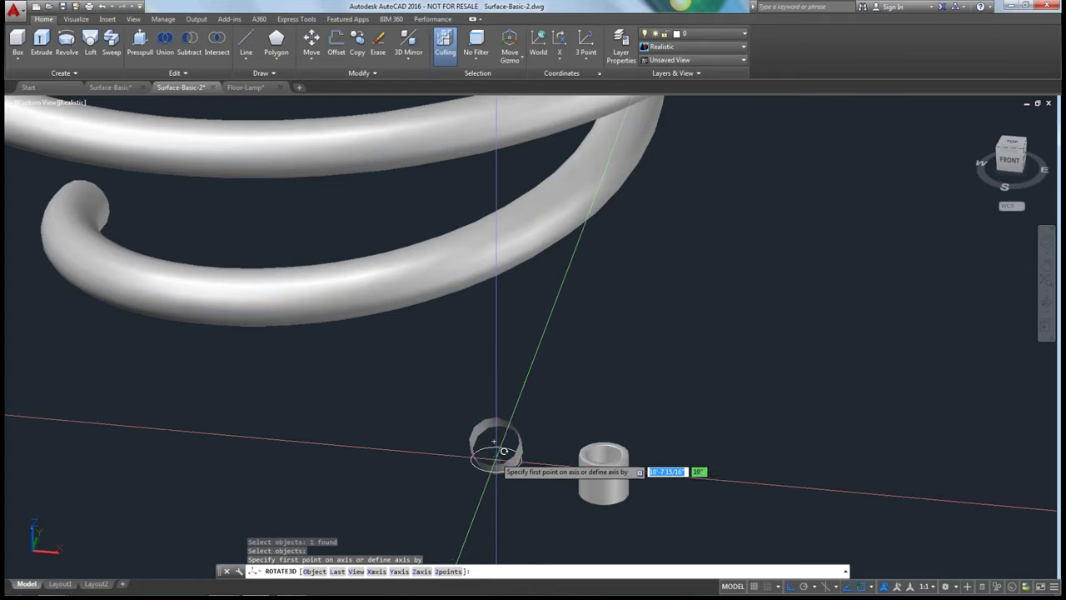
pyautogui.click(502, 451)
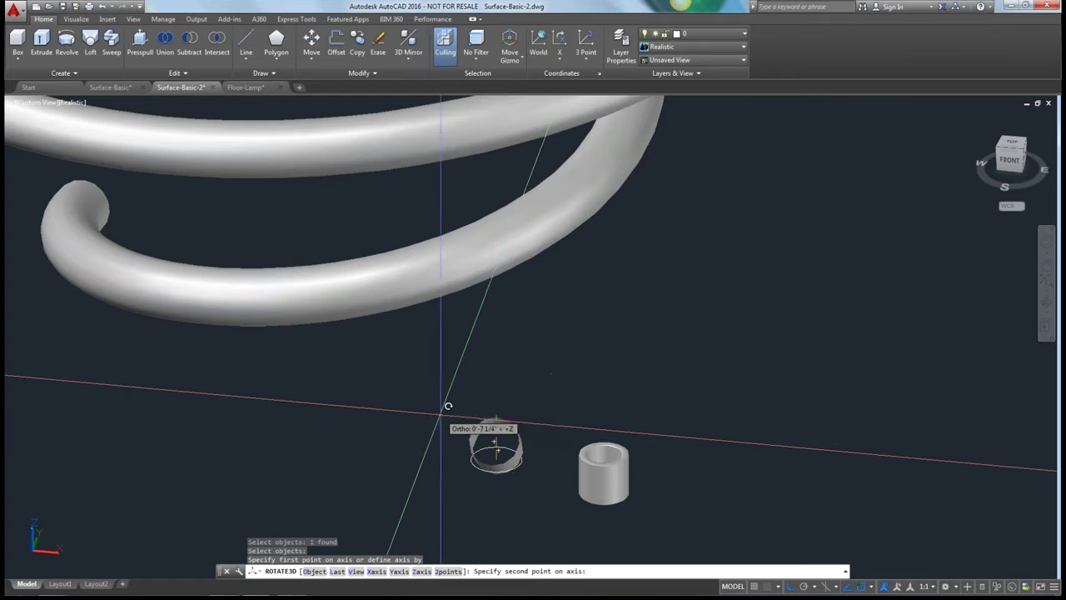
pyautogui.press('Escape')
pyautogui.press('F1')
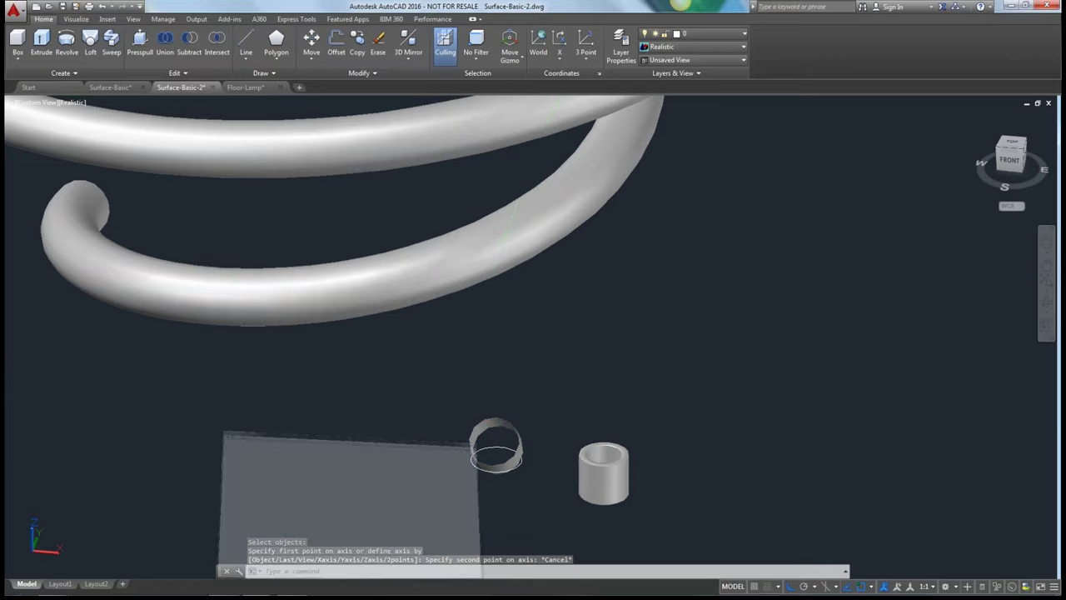
# Search Help for 'Rotate3d', read the ROTATE3D (Command) topic, then open About Rotating 3D Objects
pyautogui.click(174, 144)
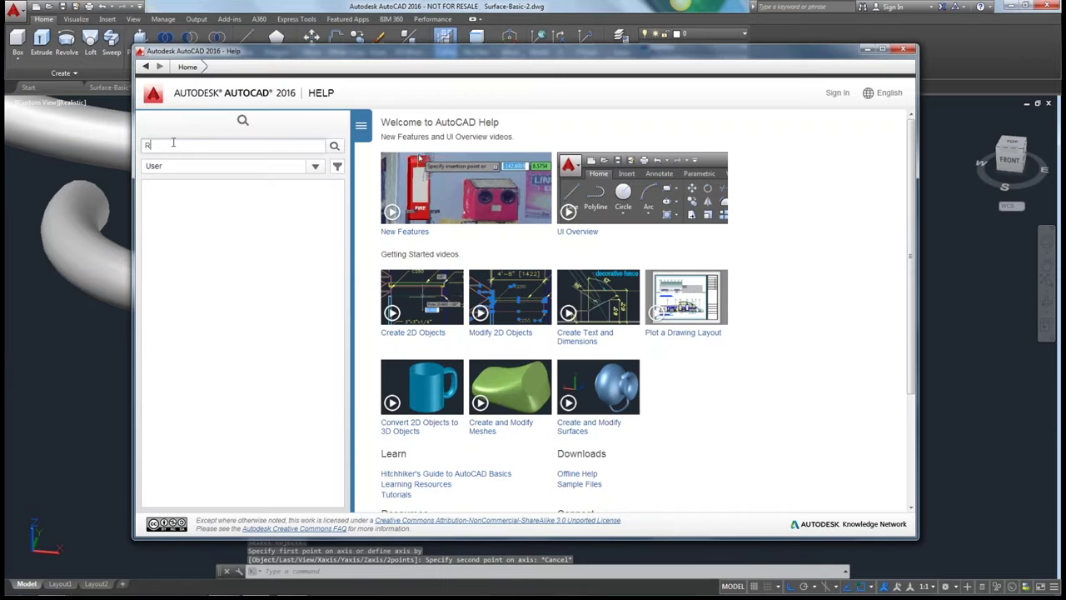
pyautogui.write('Rotate3')
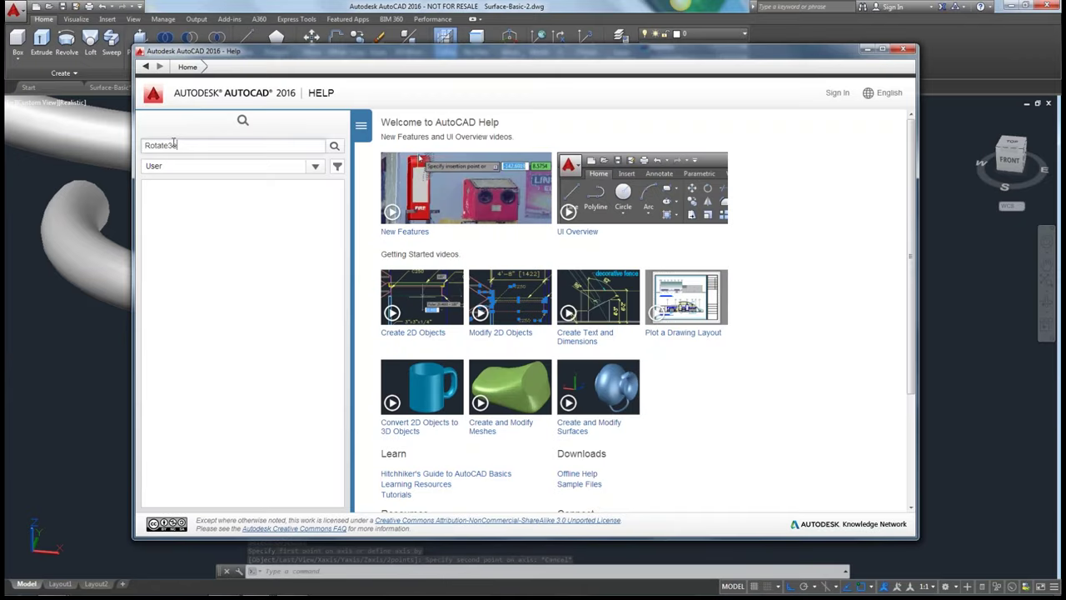
pyautogui.write('d')
pyautogui.press('Return')
pyautogui.click(223, 237)
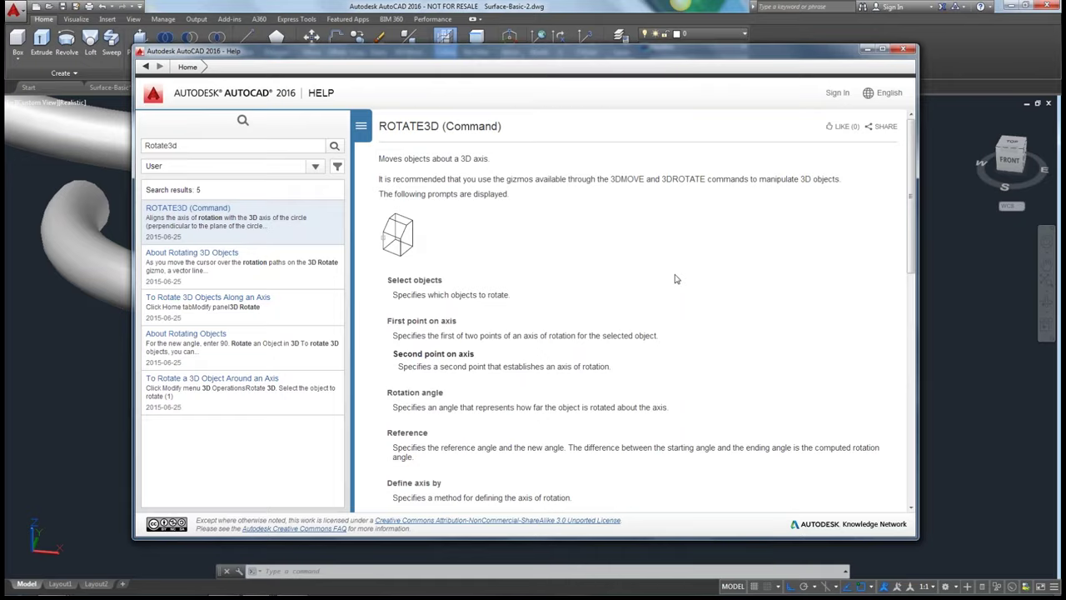
pyautogui.scroll(-5, 675, 279)
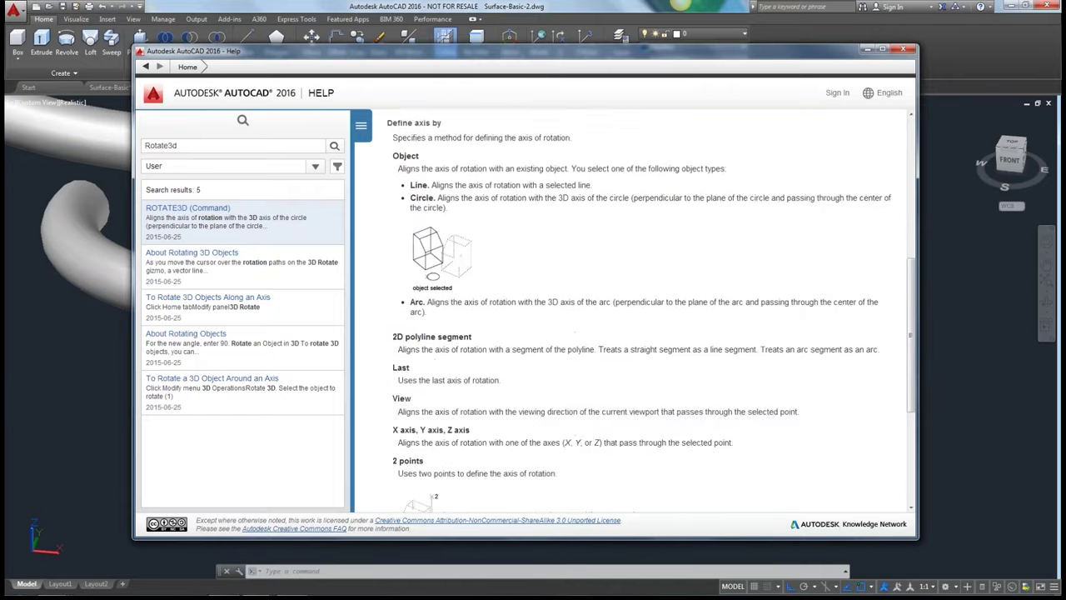
pyautogui.scroll(-3, 651, 313)
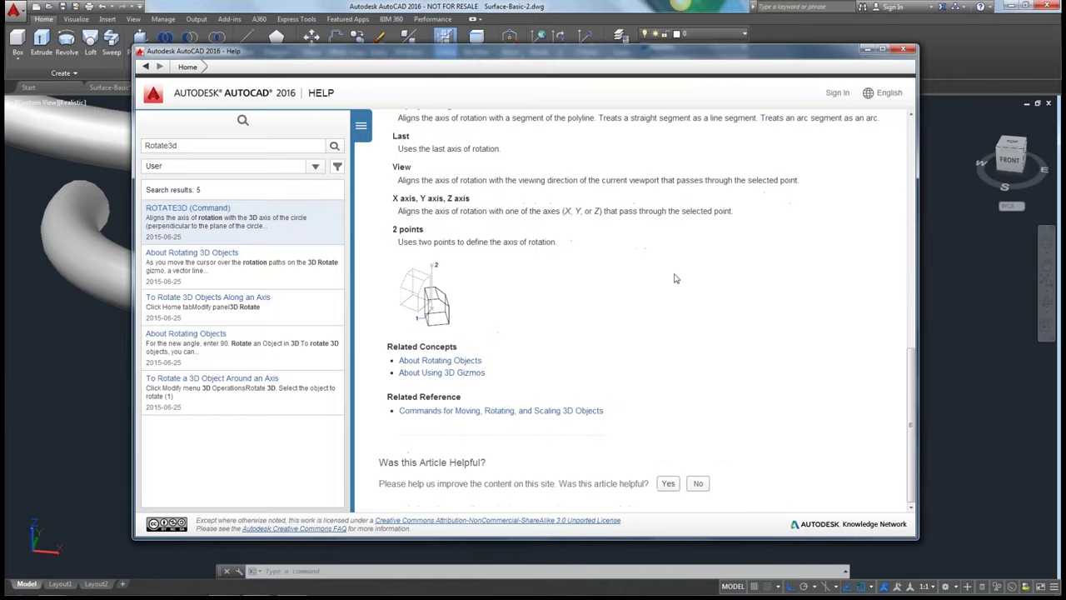
pyautogui.scroll(12, 677, 279)
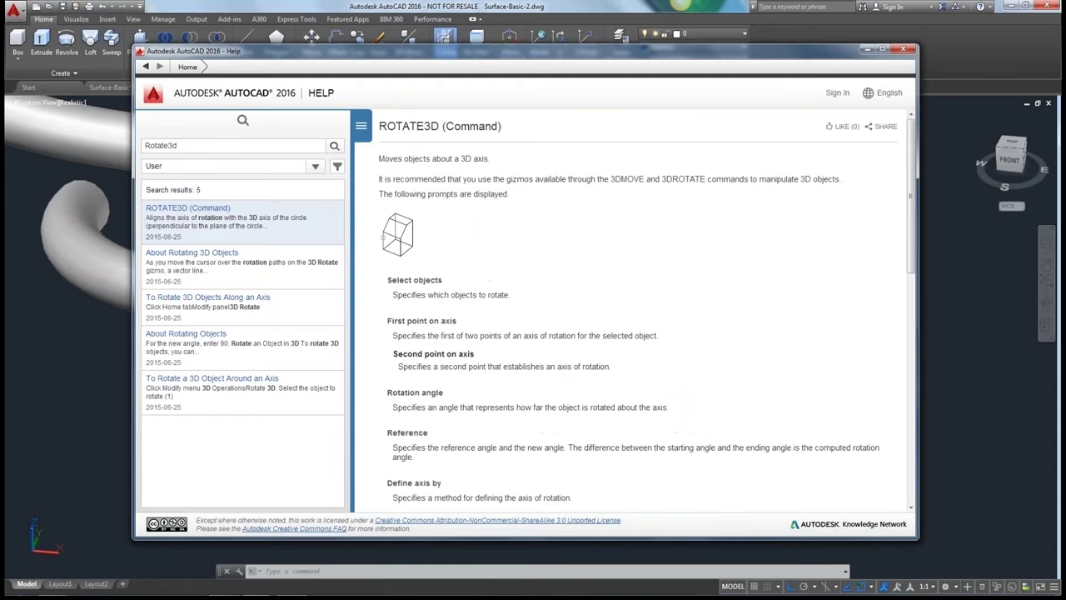
pyautogui.click(192, 258)
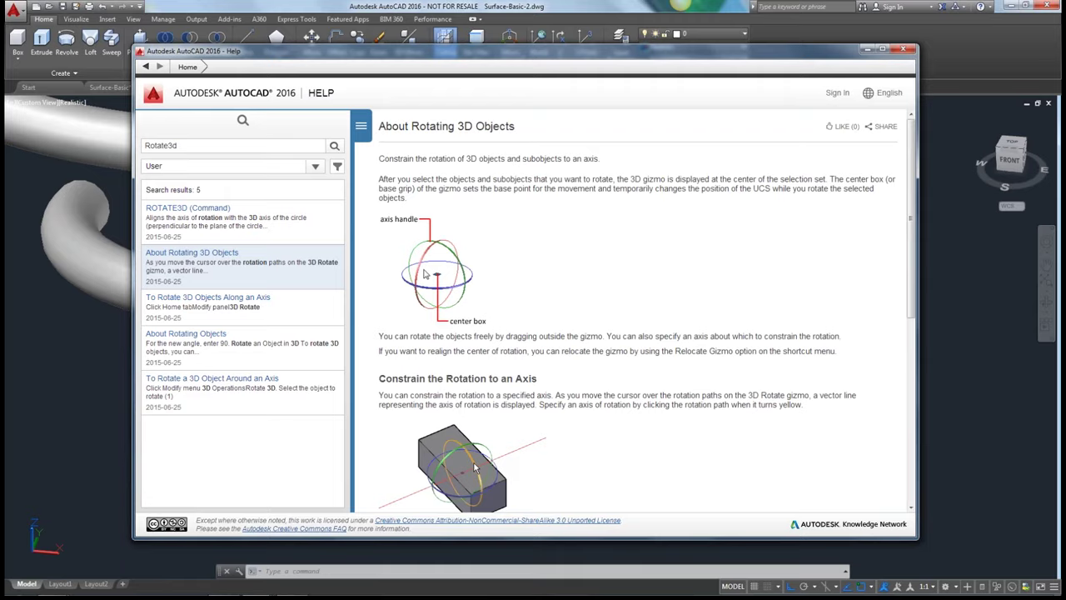
# Compare the ROTATE3D and About Rotating 3D Objects topics, then close the Help window
pyautogui.click(209, 223)
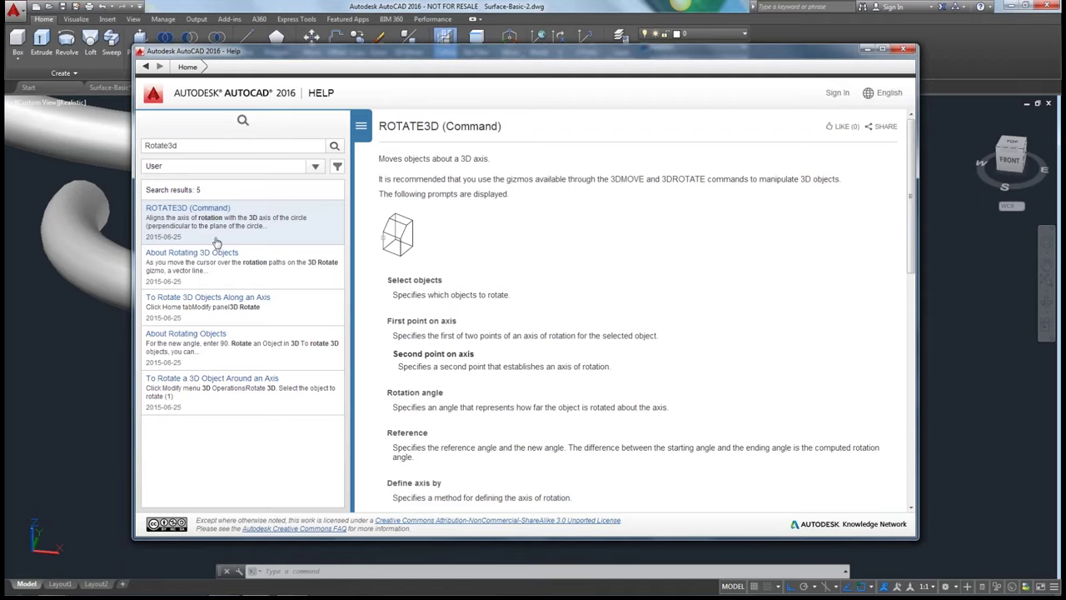
pyautogui.click(212, 265)
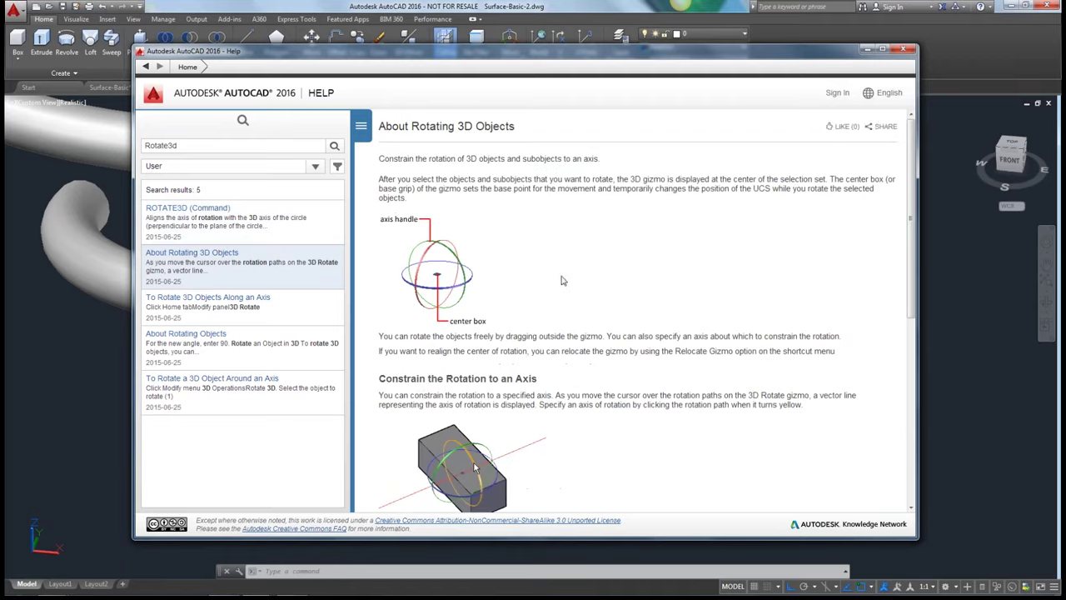
pyautogui.scroll(-3, 562, 281)
pyautogui.scroll(-1, 560, 282)
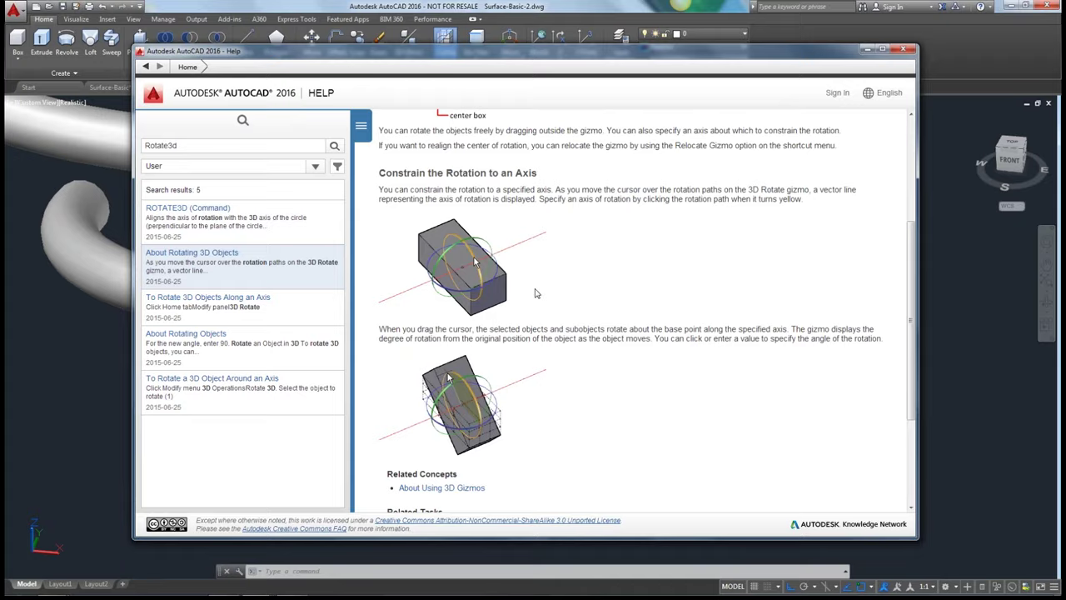
pyautogui.click(867, 49)
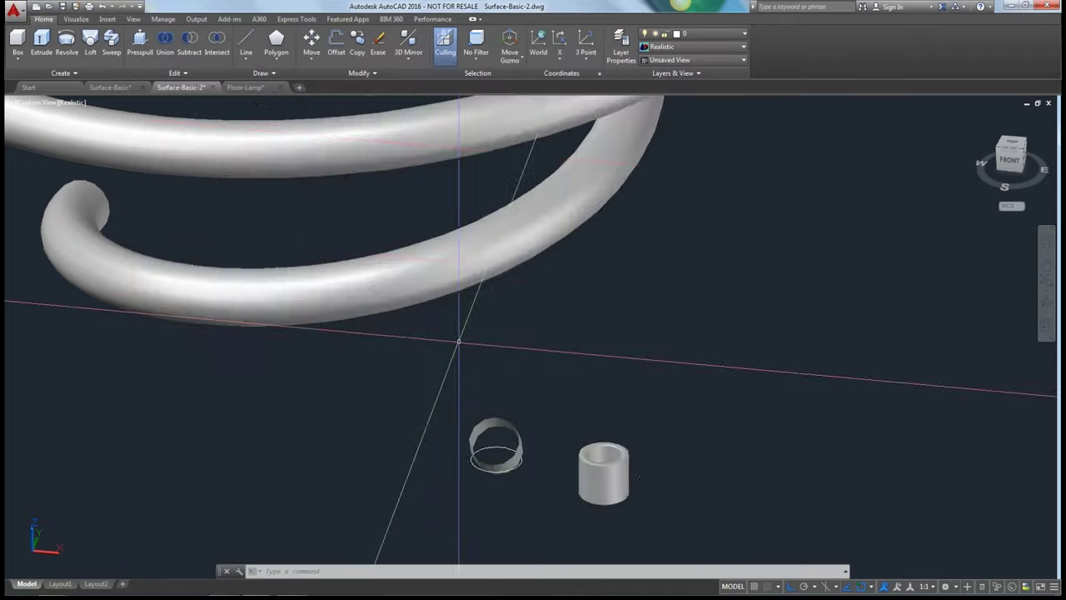
# Zoom out and orbit slightly around the whole coil
pyautogui.scroll(-5, 458, 341)
pyautogui.keyDown('shift'); pyautogui.moveTo(381, 428); pyautogui.dragTo(366, 423, button='middle'); pyautogui.keyUp('shift')
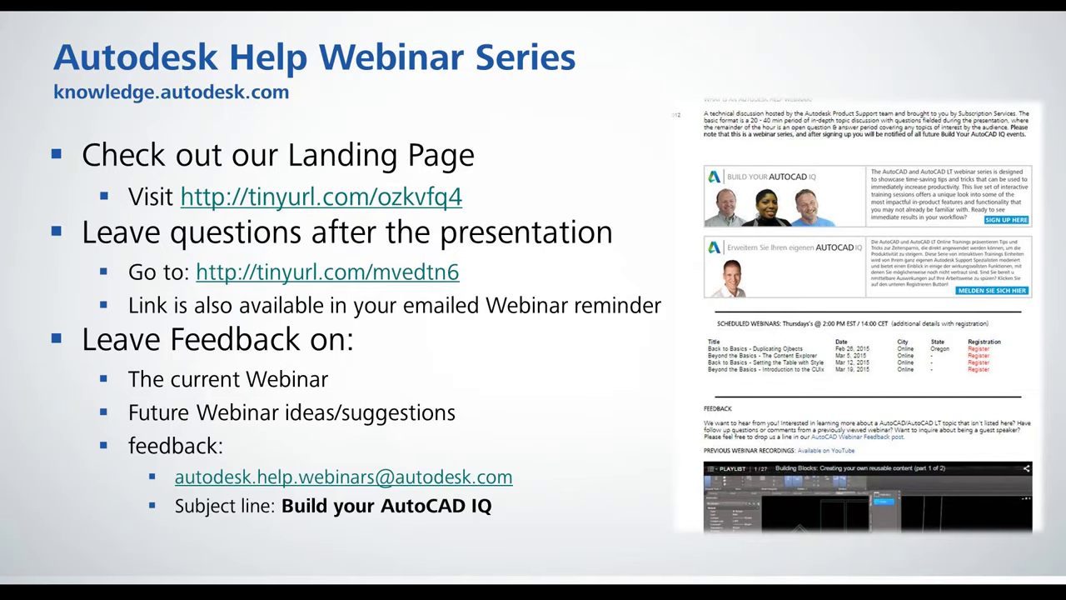
# Advance past the More Q&A slide to the end of the show and exit to normal view
pyautogui.press('Right')
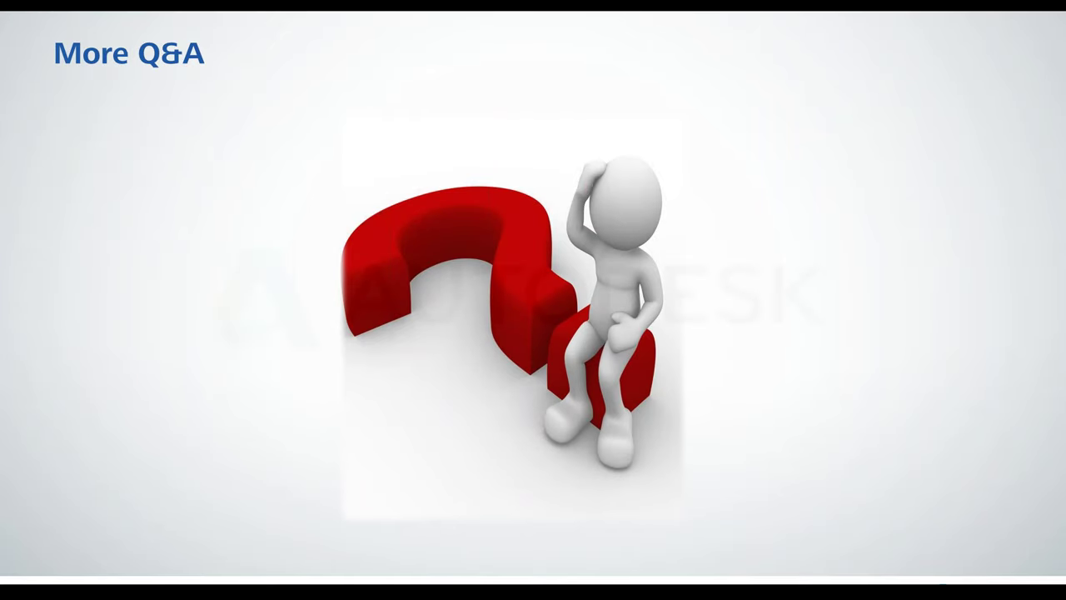
pyautogui.click(467, 508)
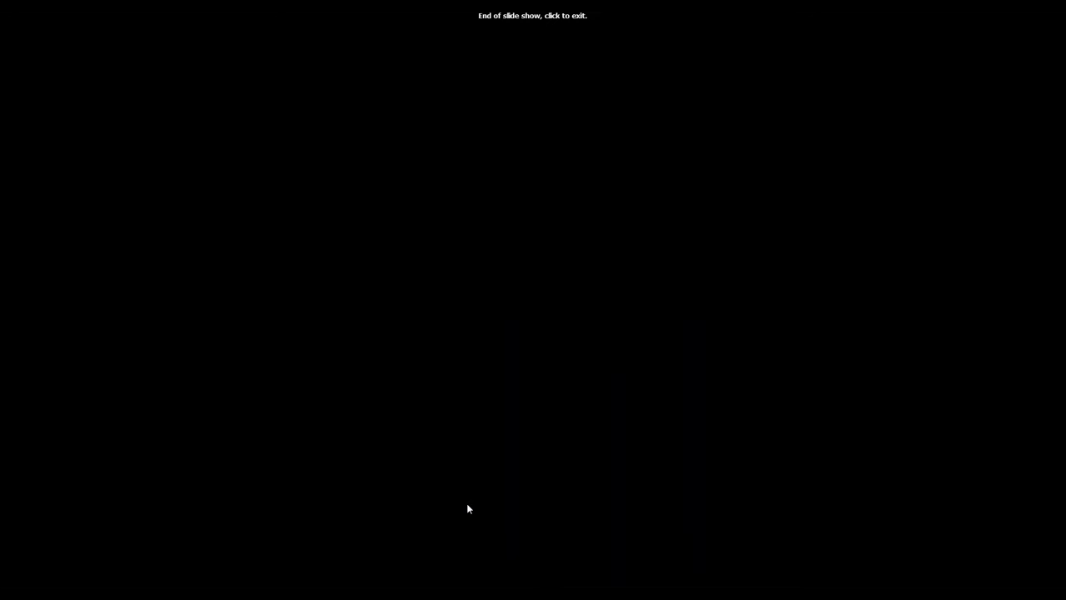
pyautogui.click(467, 508)
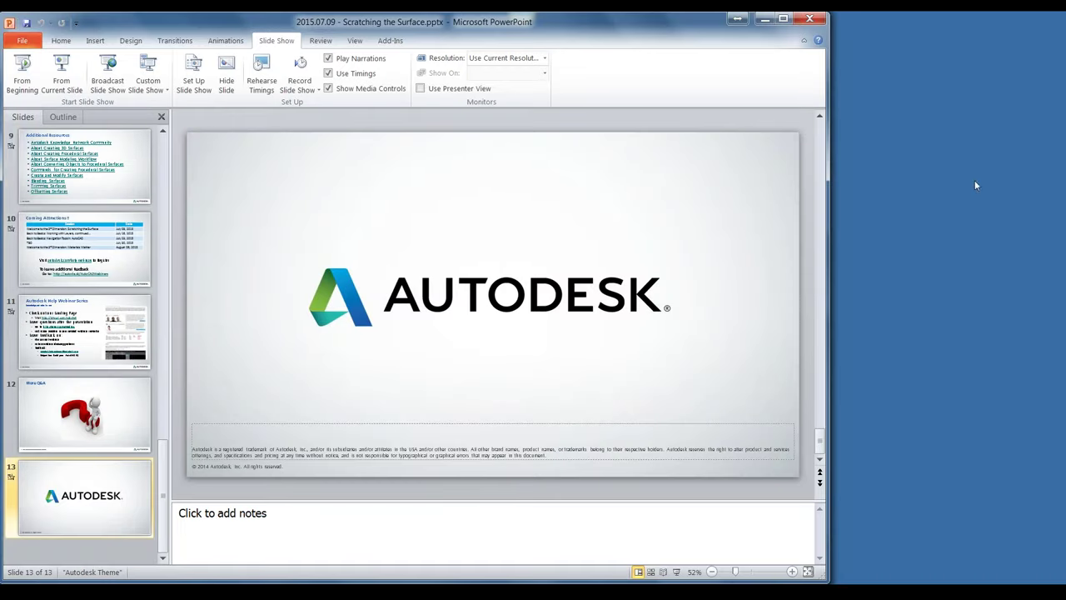
# Move focus off PowerPoint to return to the AutoCAD coil drawing
pyautogui.click(977, 185)
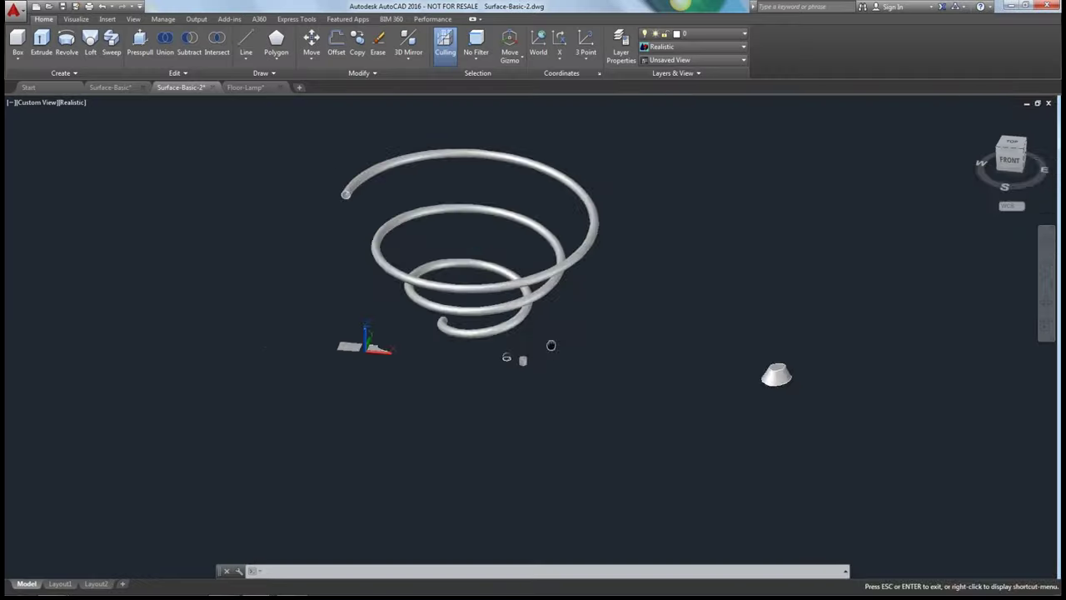
# Zoom in on the box, the gridded planar surface and the profile shape
pyautogui.scroll(5, 327, 354)
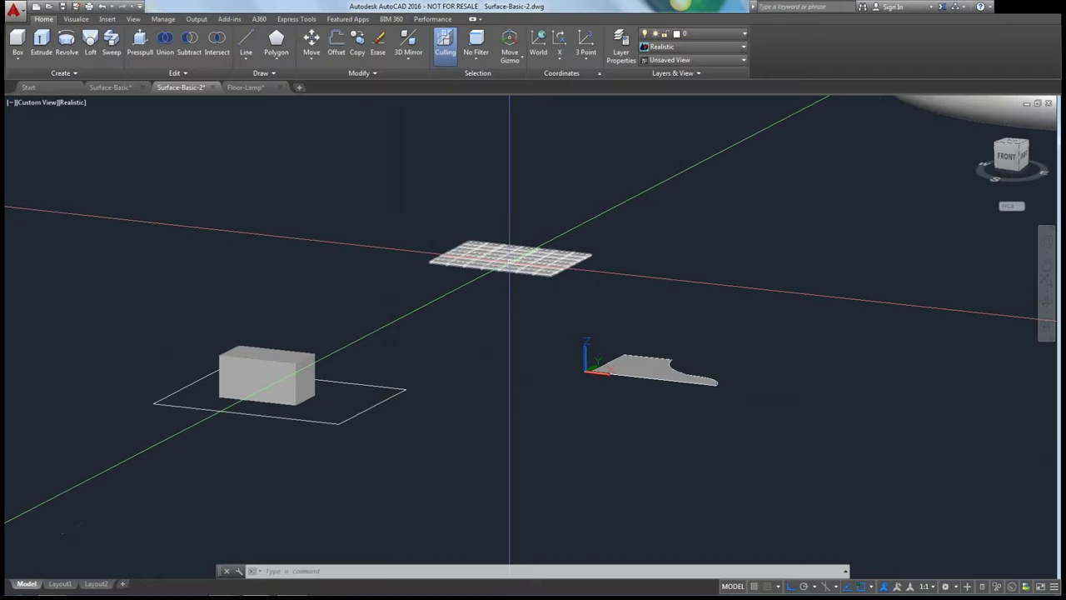
pyautogui.moveTo(509, 263)
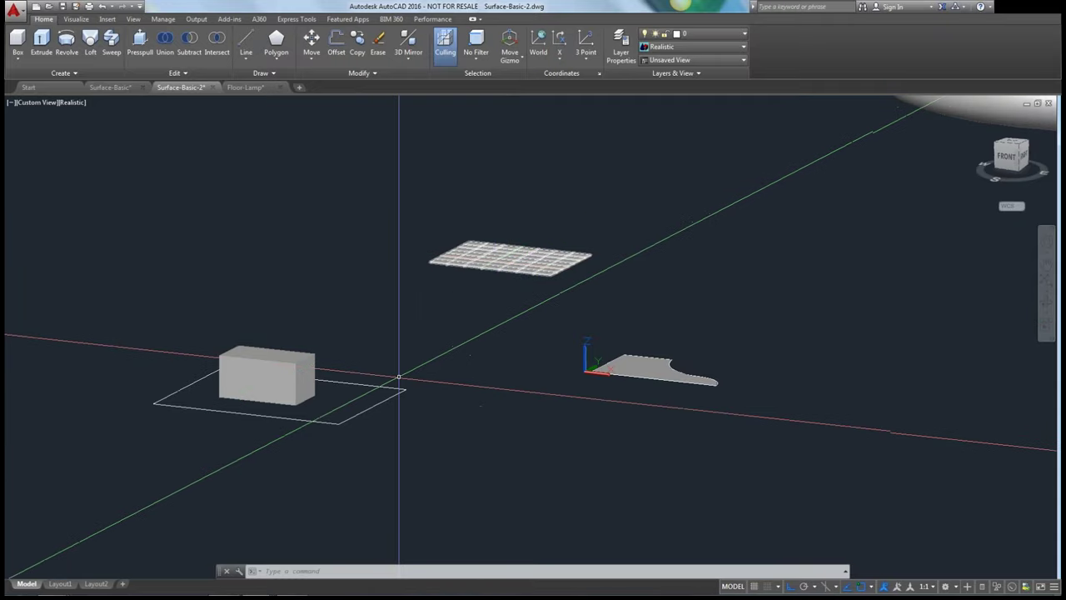
# Move the box by its corner, with Ortho off, onto the planar sheet, leaving its outline rectangle behind
pyautogui.write('m')
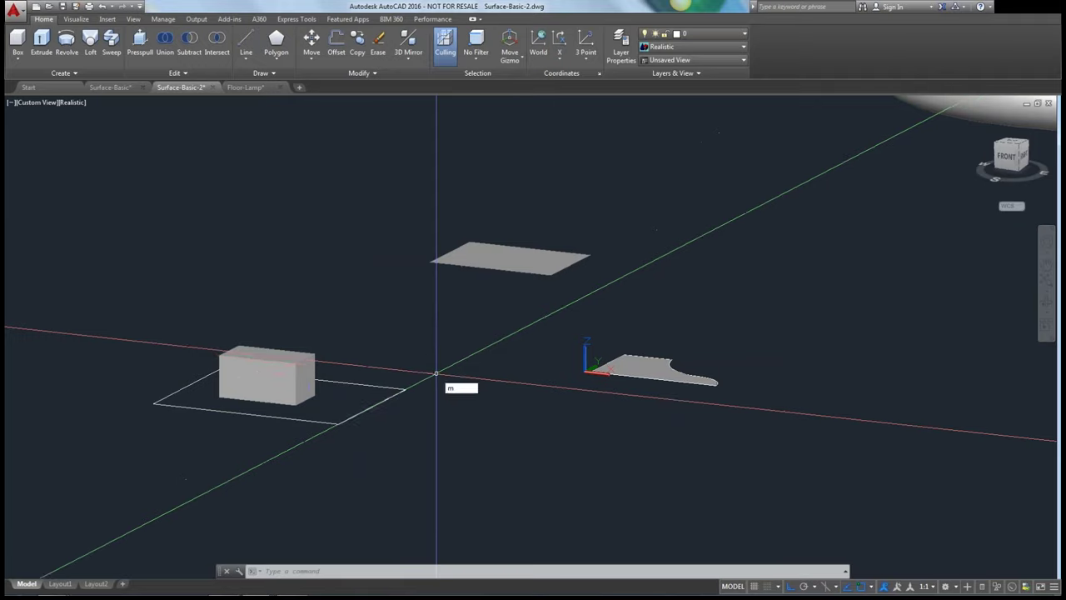
pyautogui.press('Return')
pyautogui.click(287, 358)
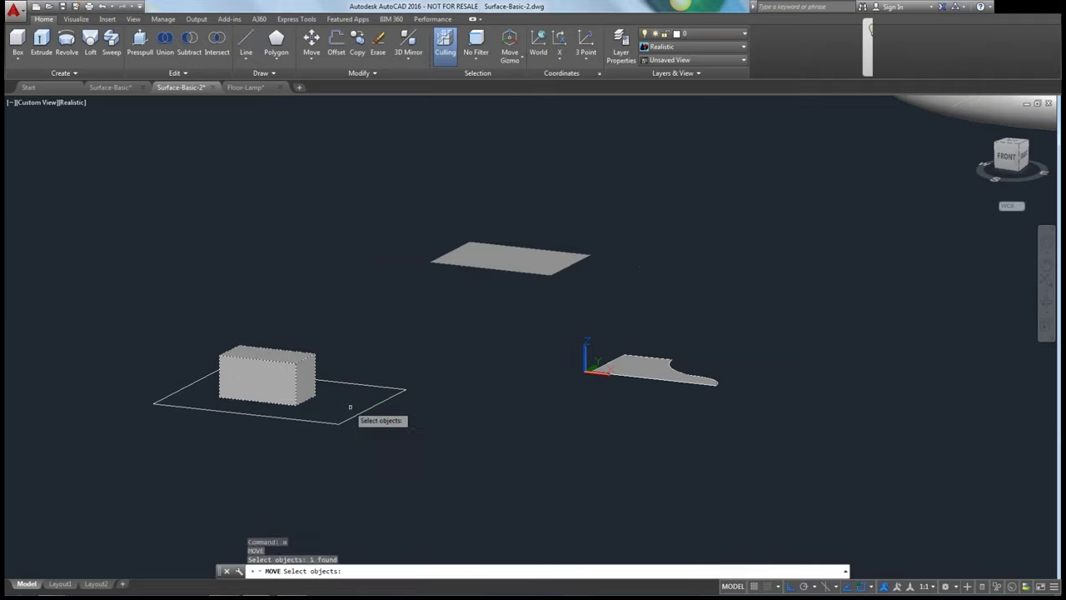
pyautogui.press('Return')
pyautogui.click(338, 424)
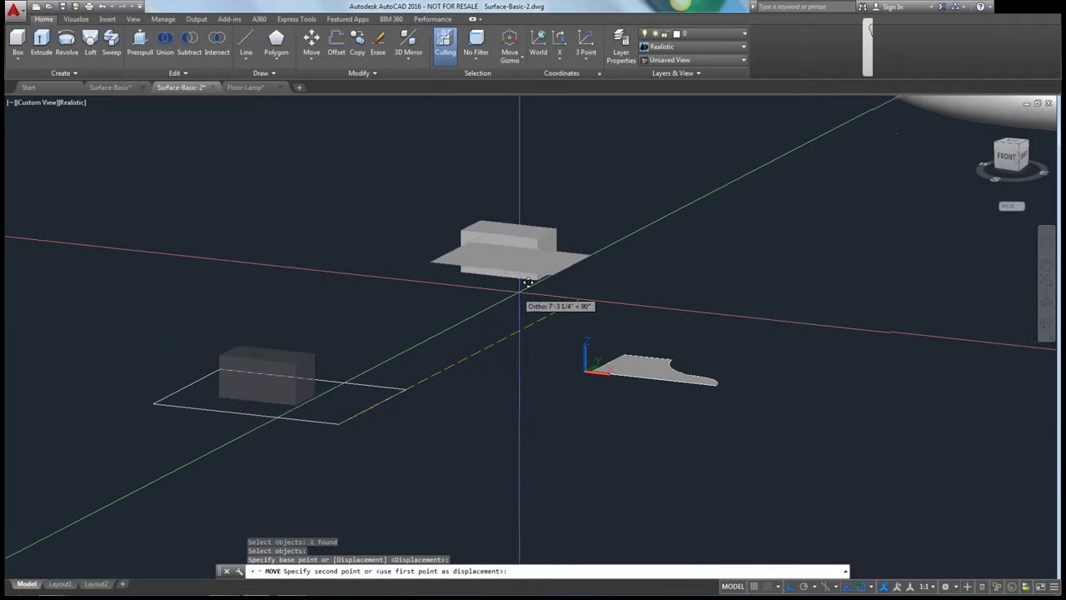
pyautogui.press('F8')
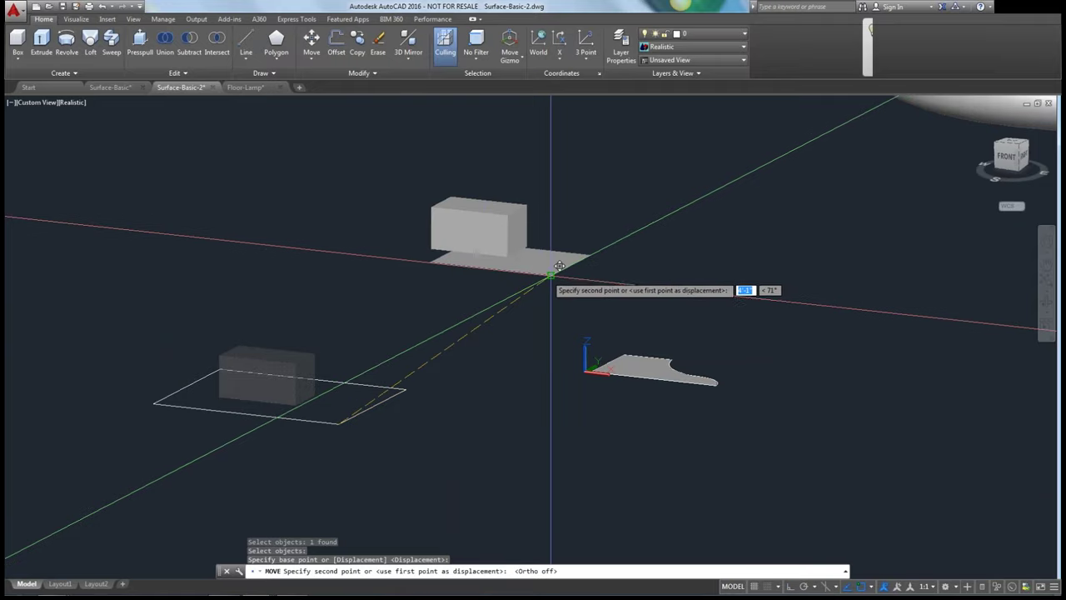
pyautogui.click(539, 278)
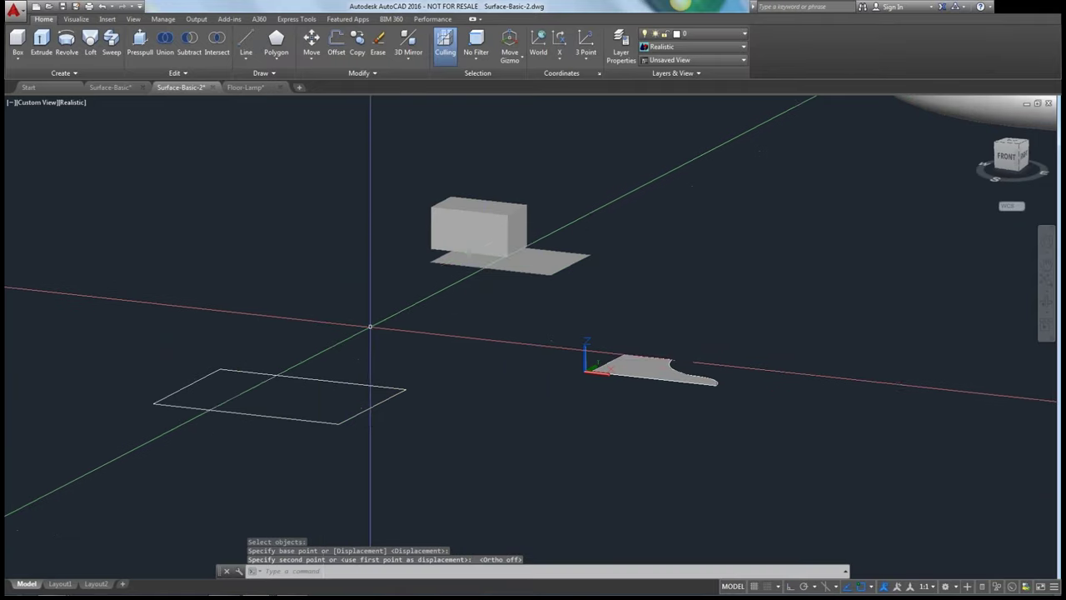
pyautogui.keyDown('shift'); pyautogui.moveTo(324, 326); pyautogui.dragTo(327, 327, button='middle'); pyautogui.keyUp('shift')
pyautogui.keyDown('shift'); pyautogui.moveTo(541, 214); pyautogui.dragTo(362, 360, button='middle'); pyautogui.keyUp('shift')
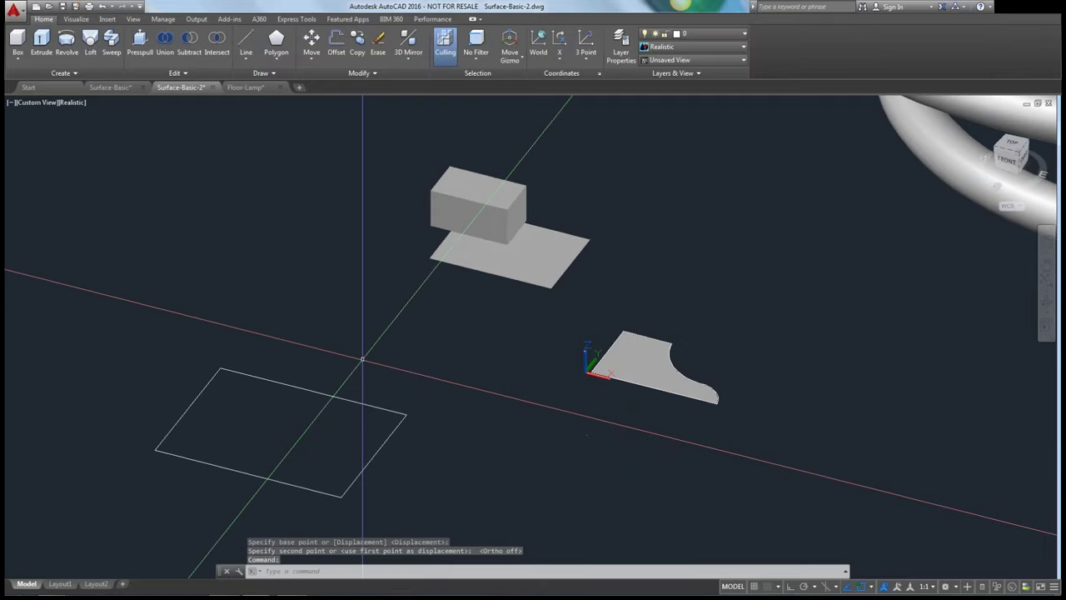